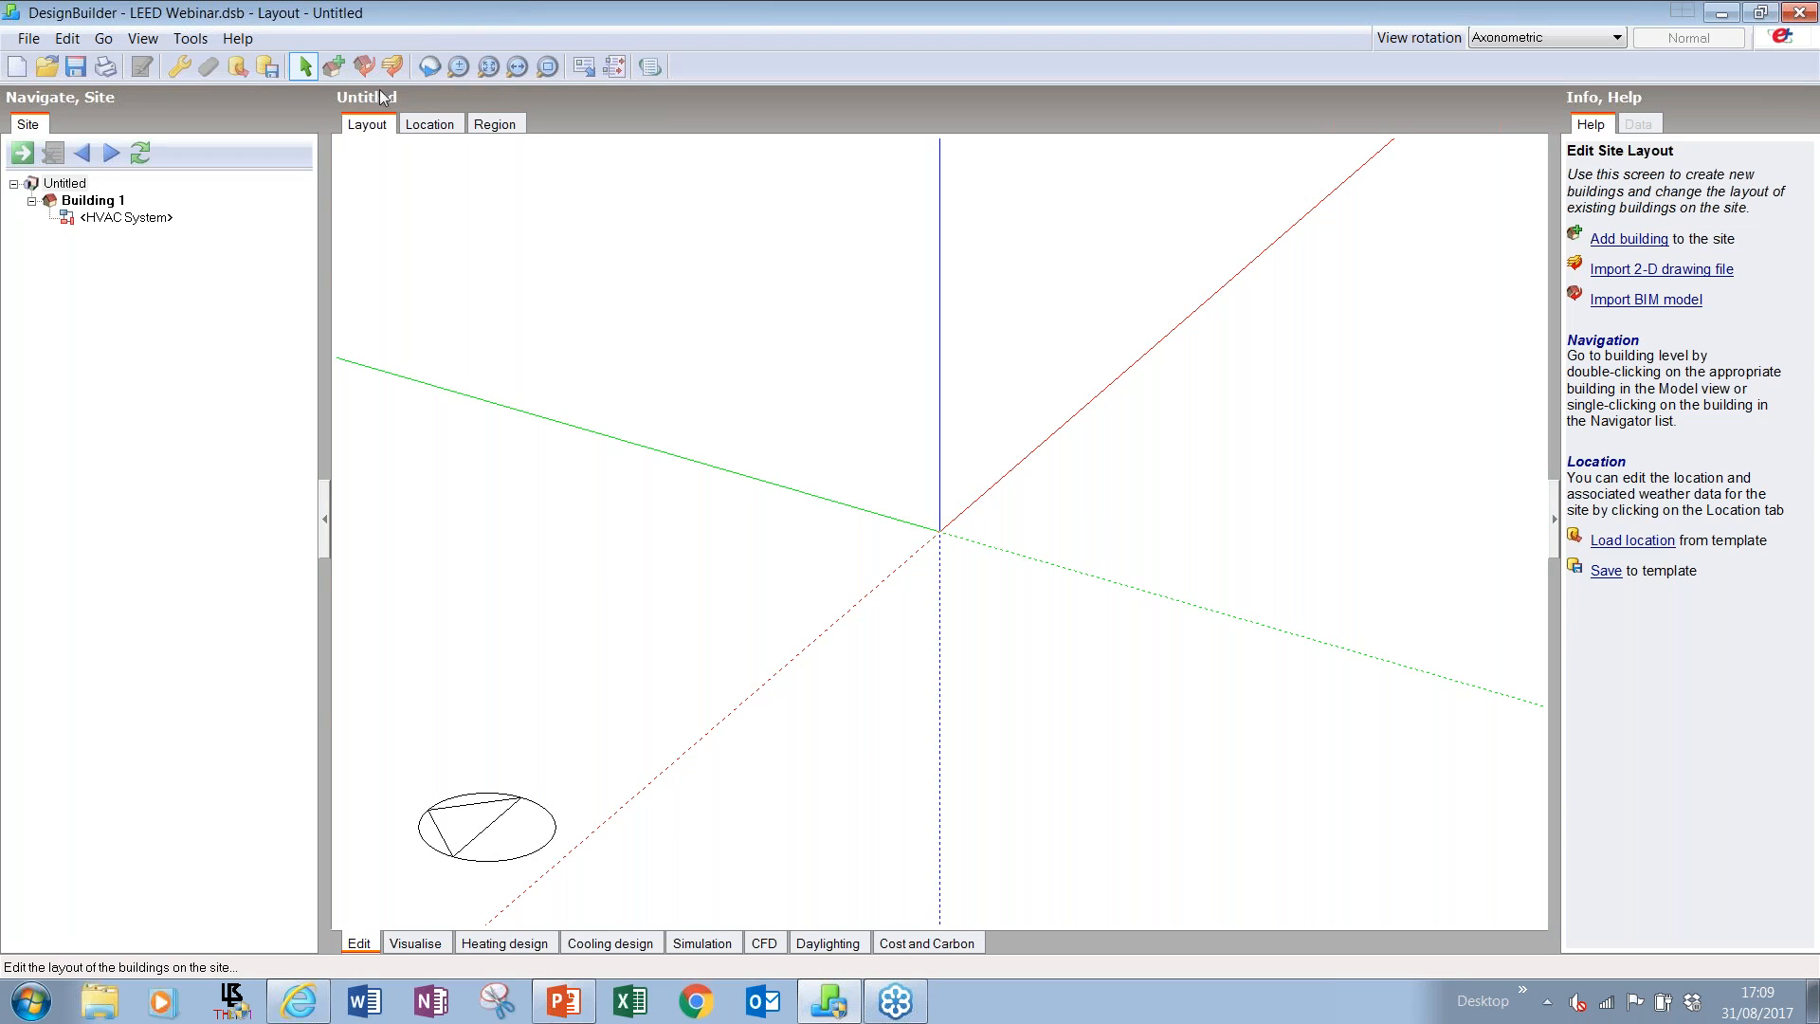
- Review the LEED/ASHRAE 90.1 building type, modelling category and condition settings for a new building, and cancel without adding it
left_click(333, 71)
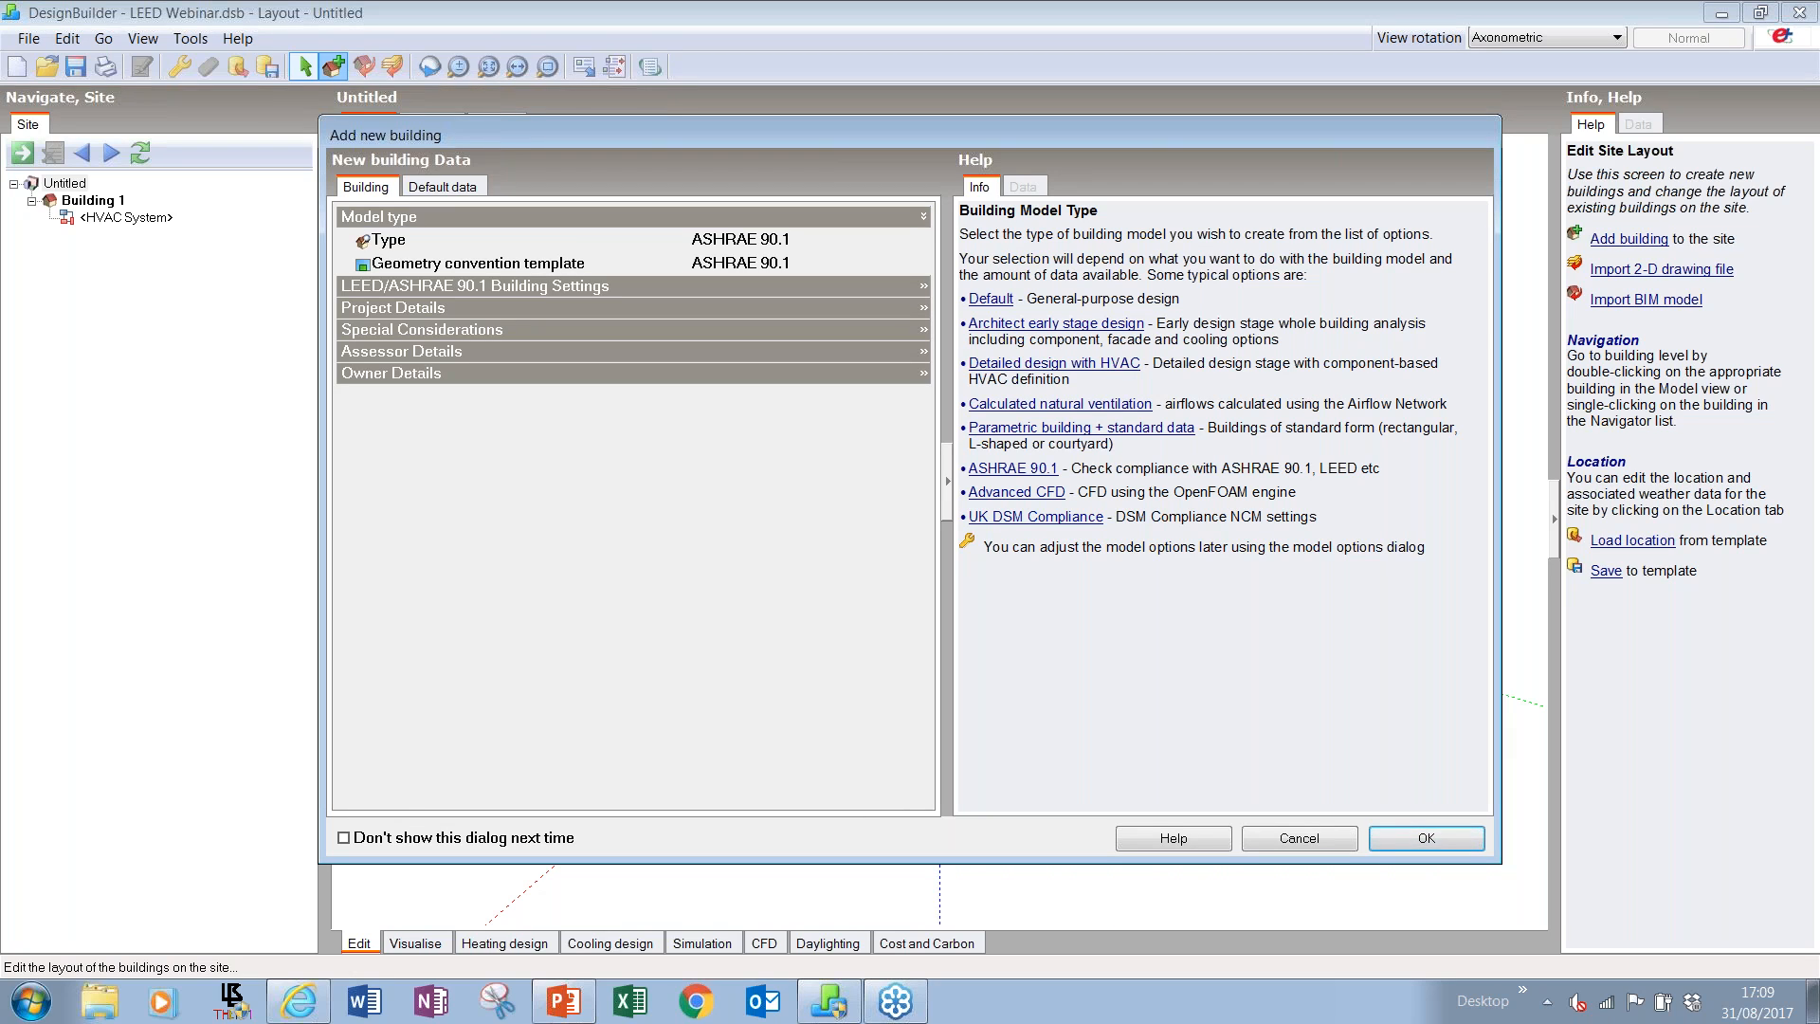
left_click(619, 288)
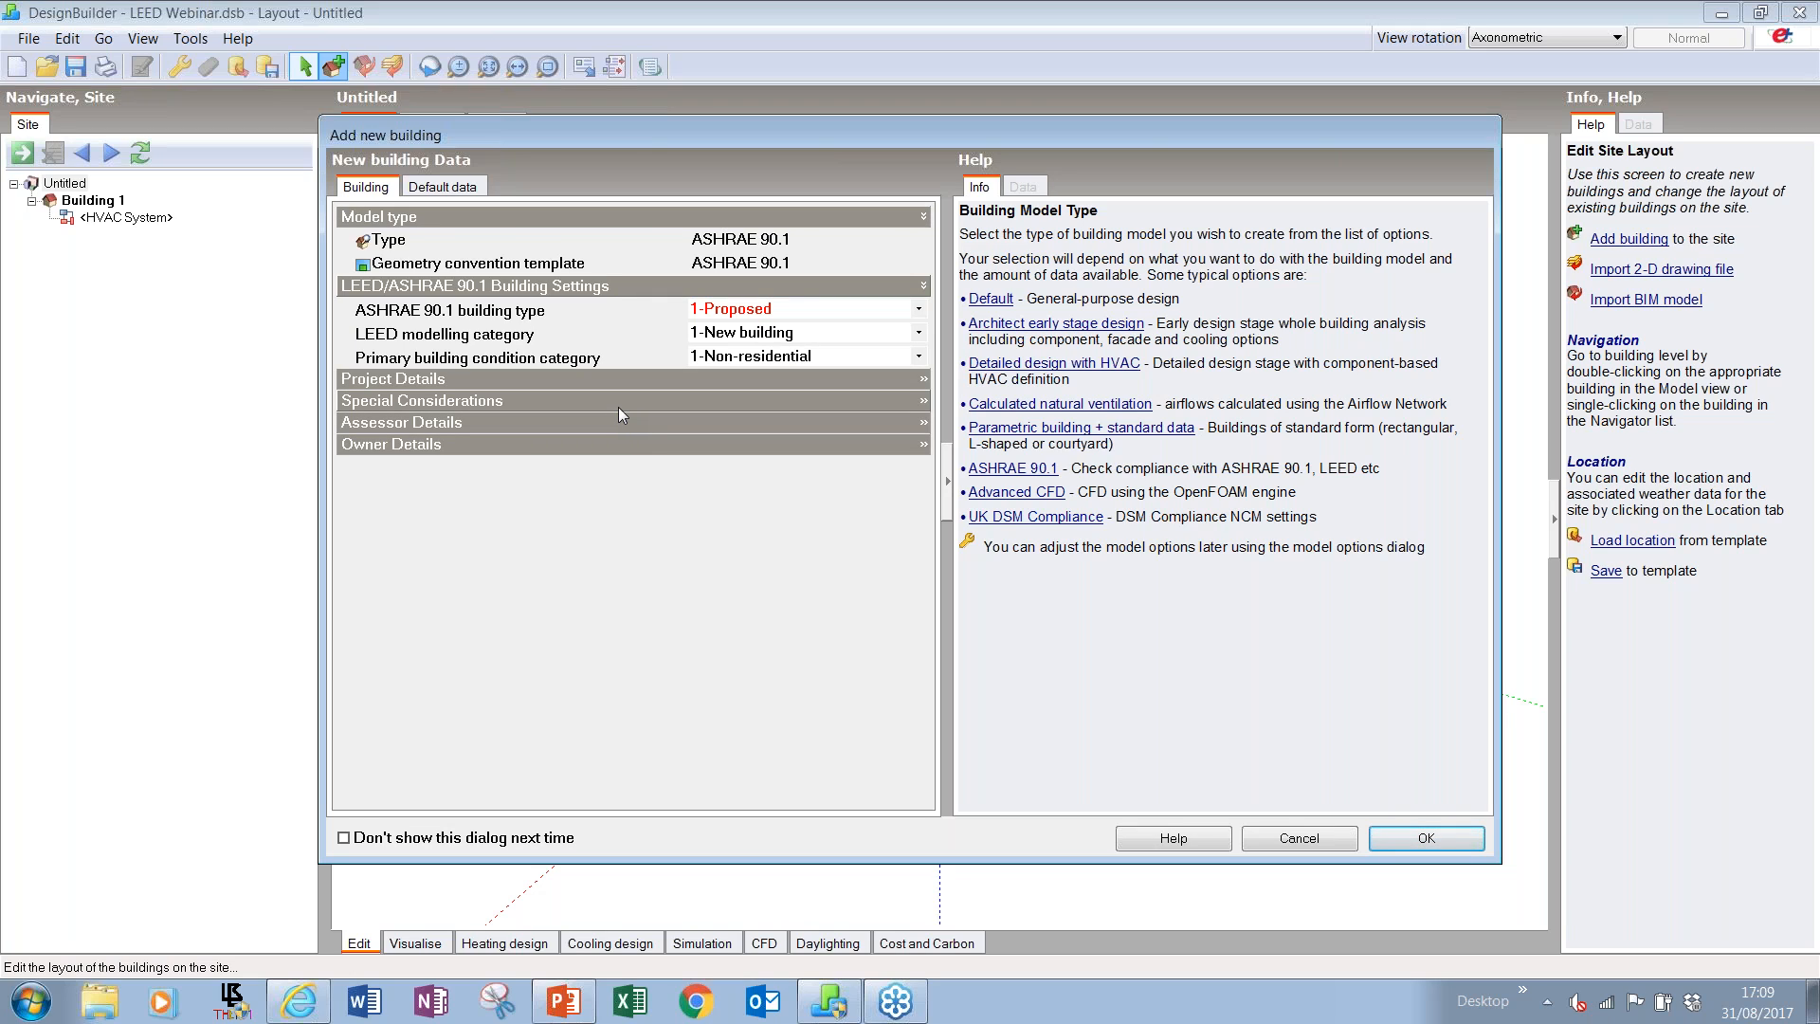
left_click(736, 336)
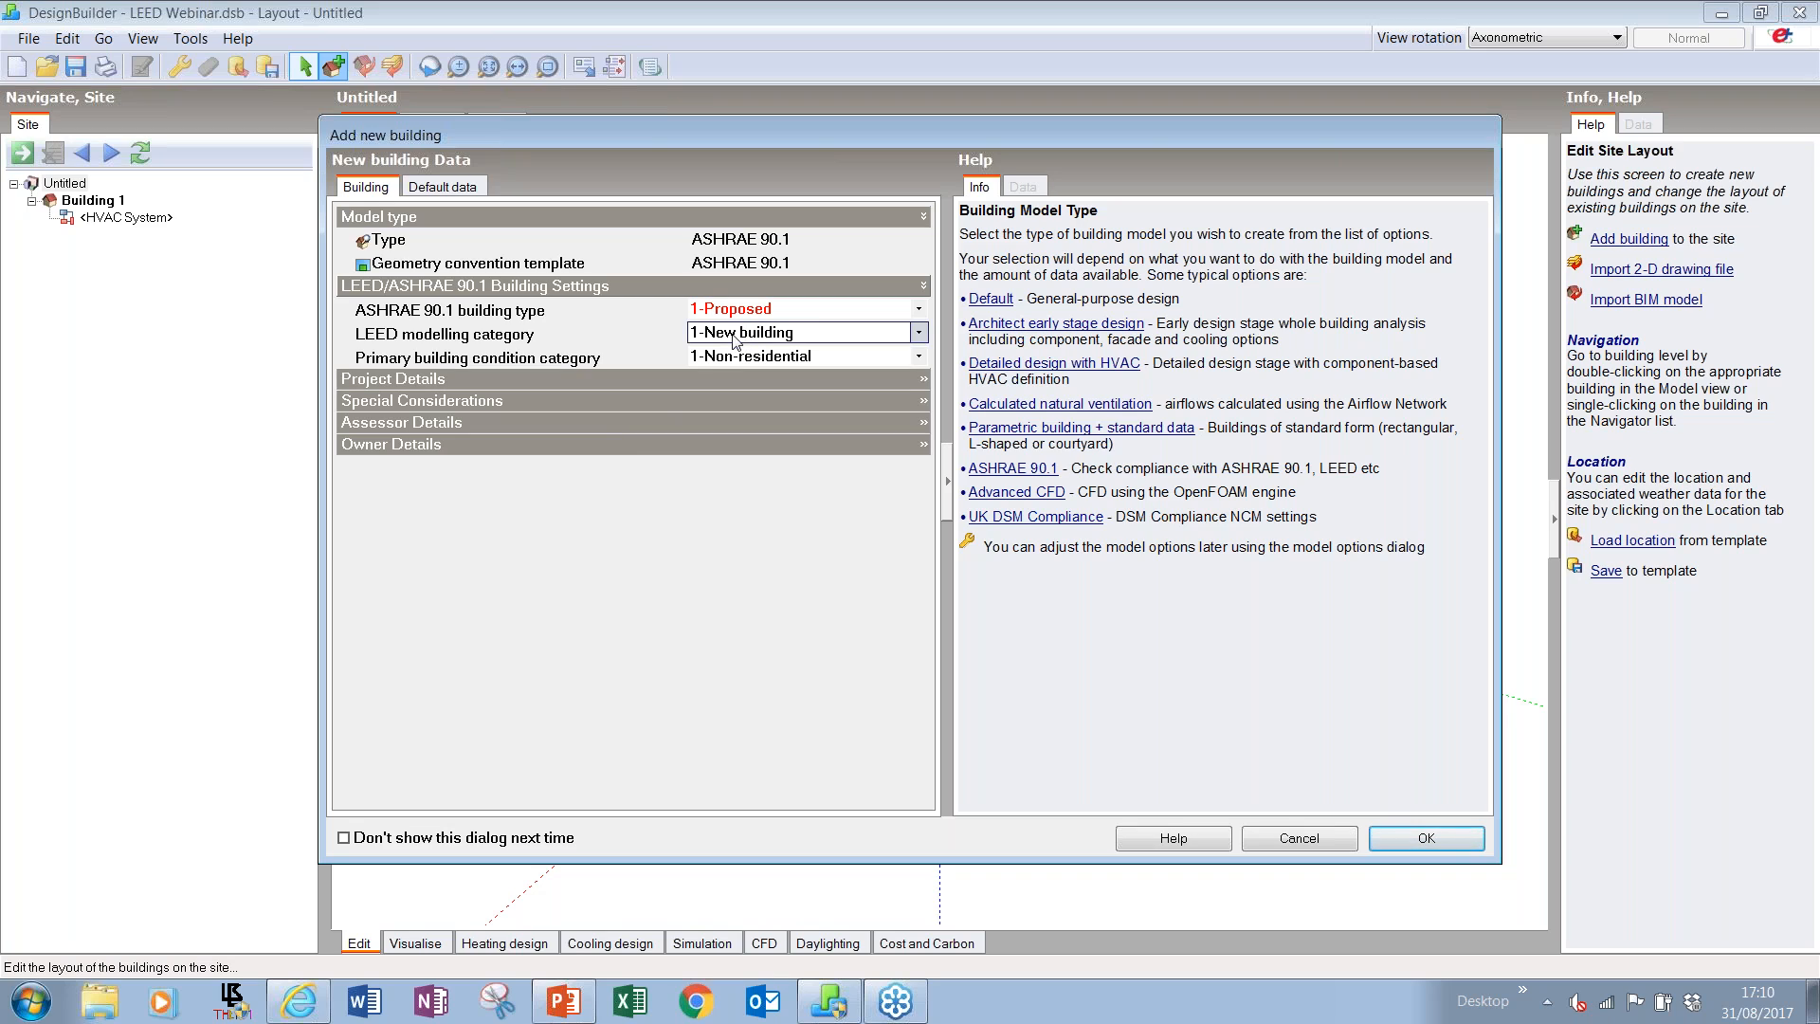
left_click(737, 357)
left_click(745, 315)
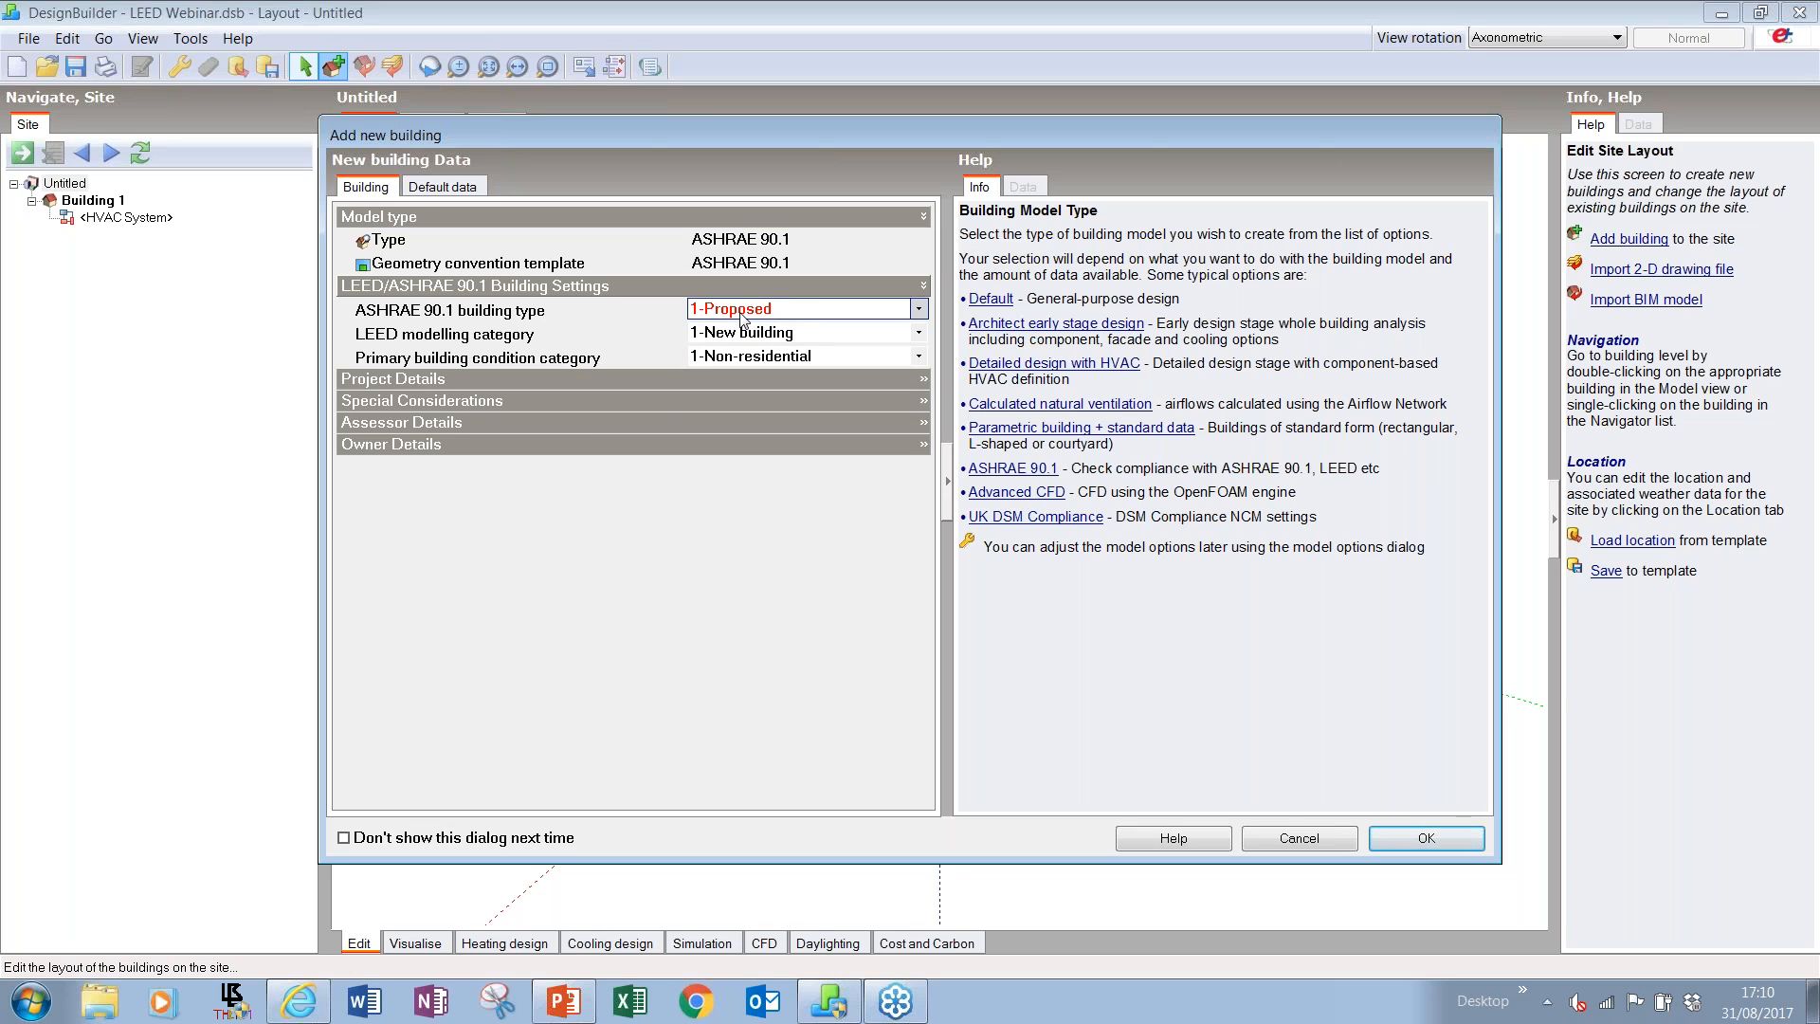
left_click(1296, 838)
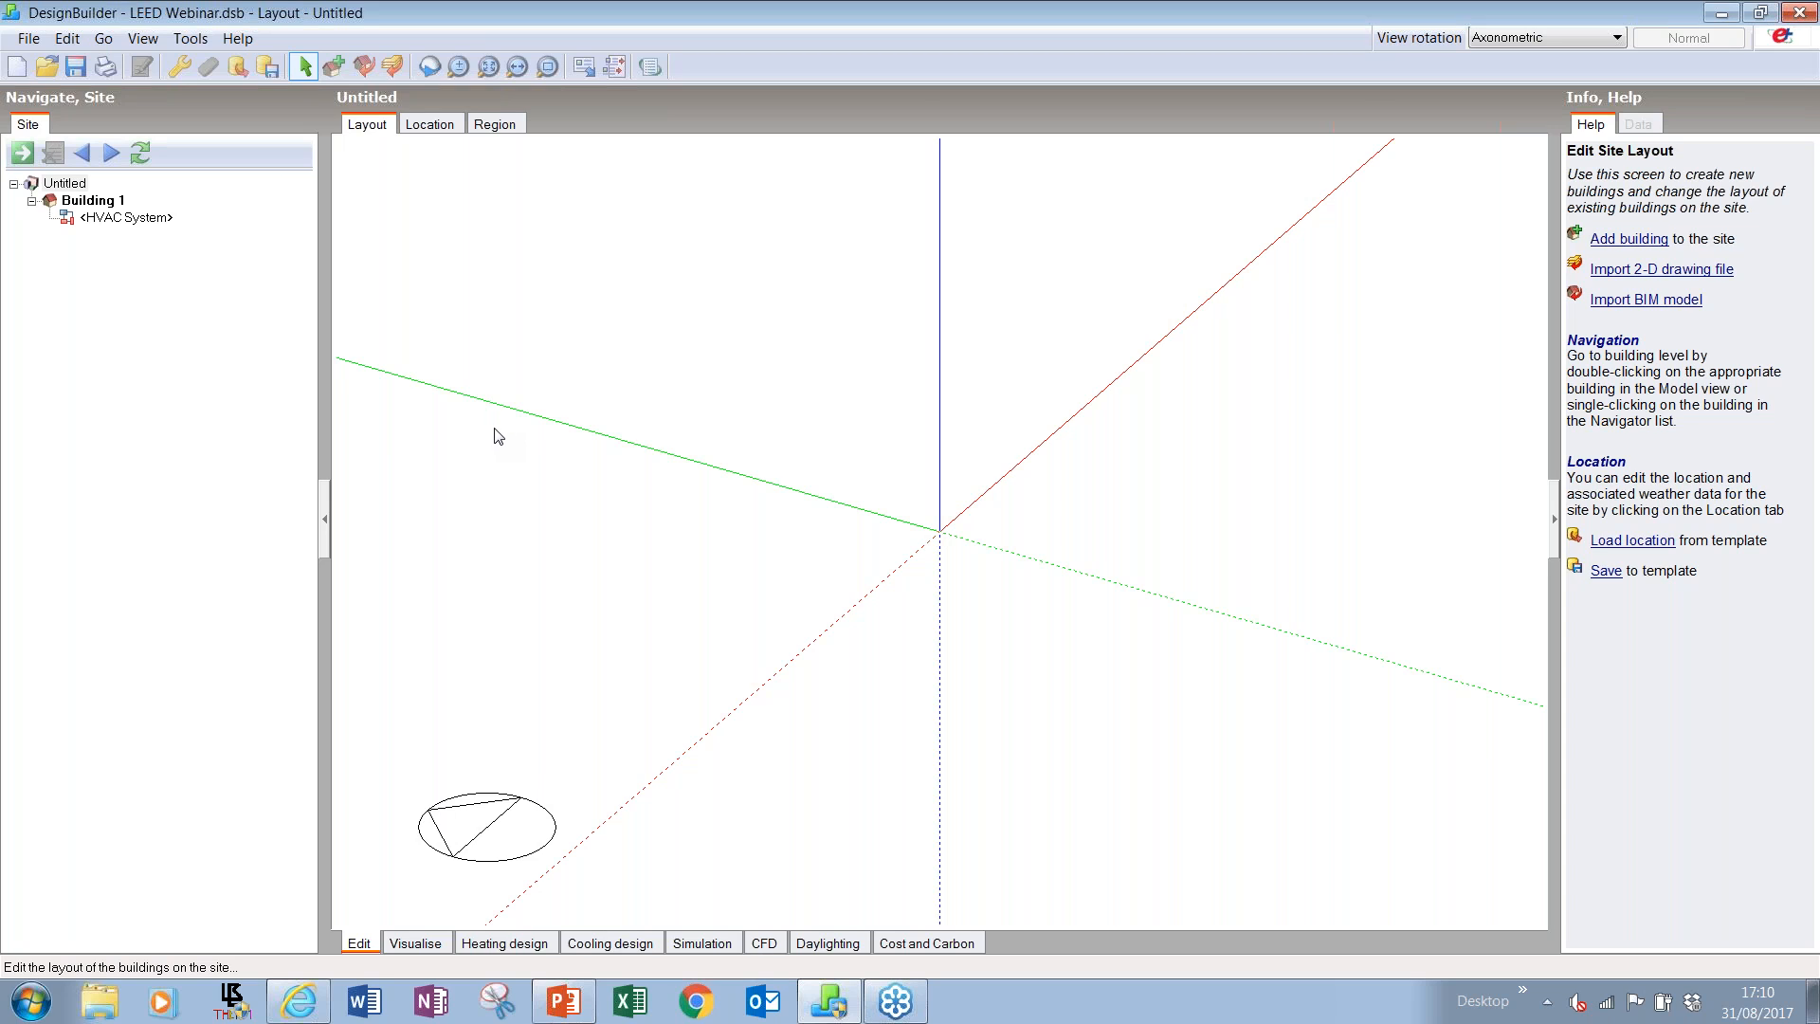
- Start a new extruded building block in Building 1 with a height of 12 ft
left_click(94, 201)
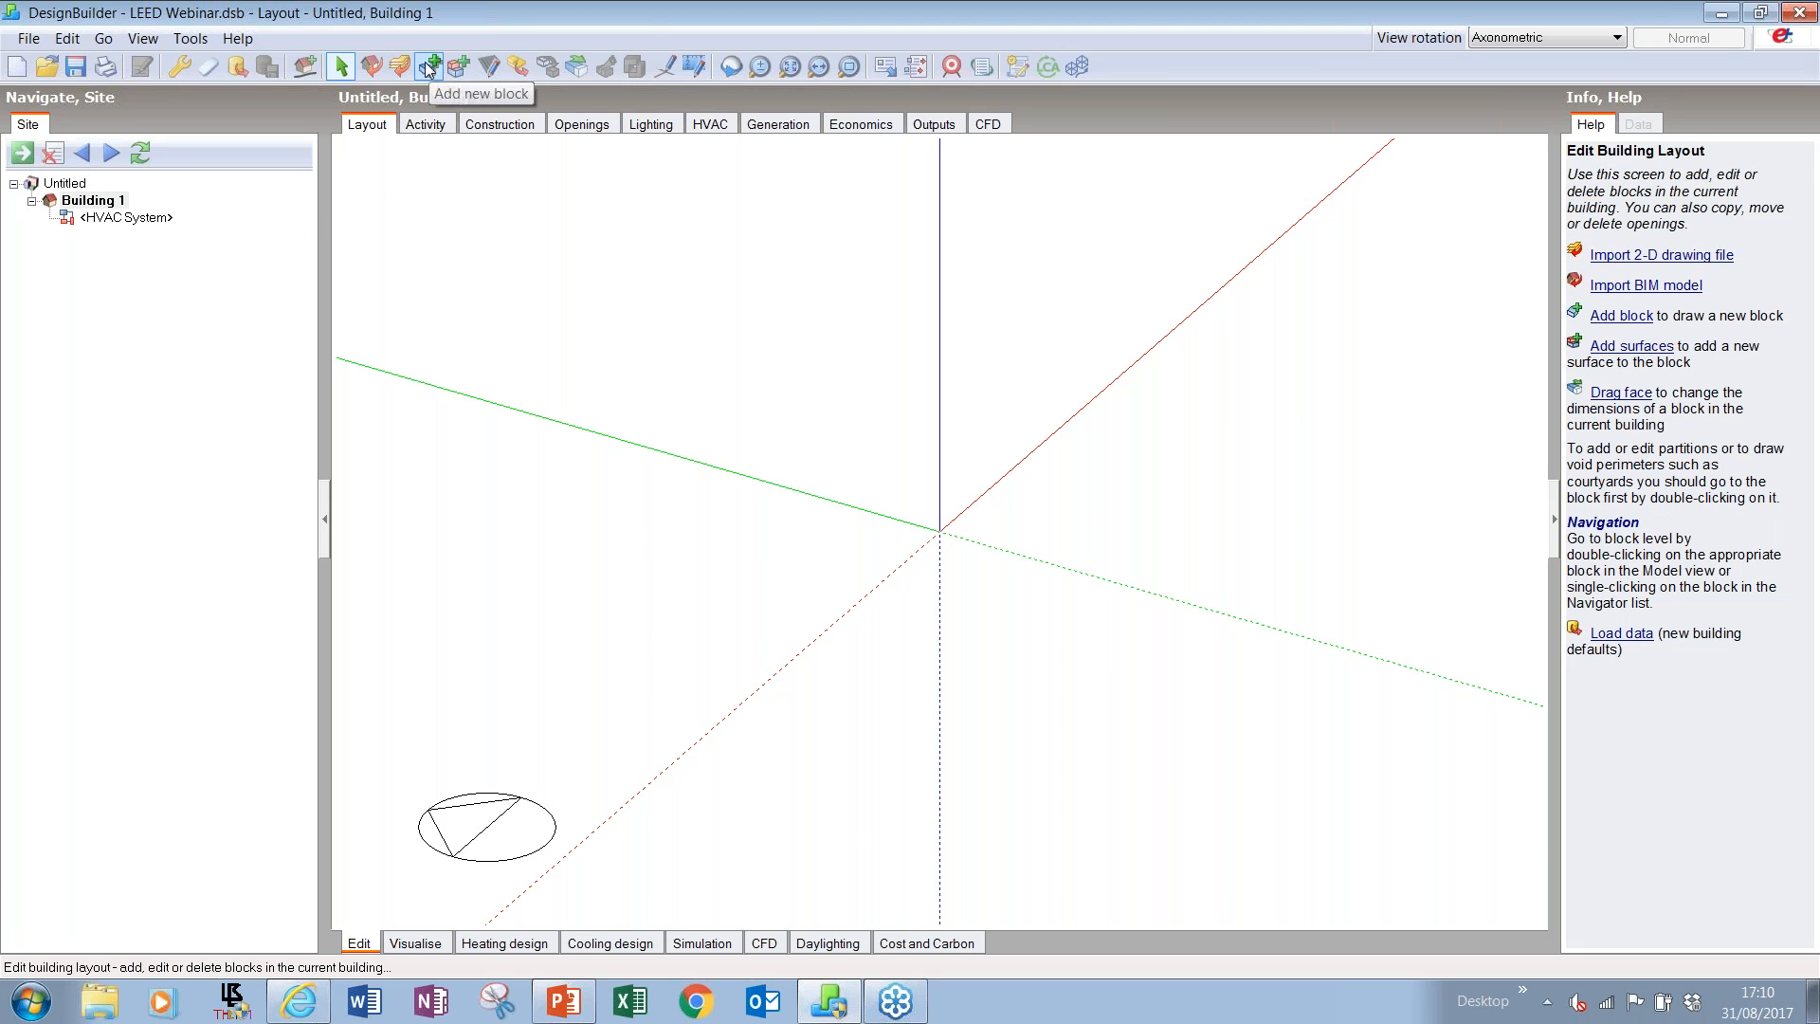
left_click(431, 67)
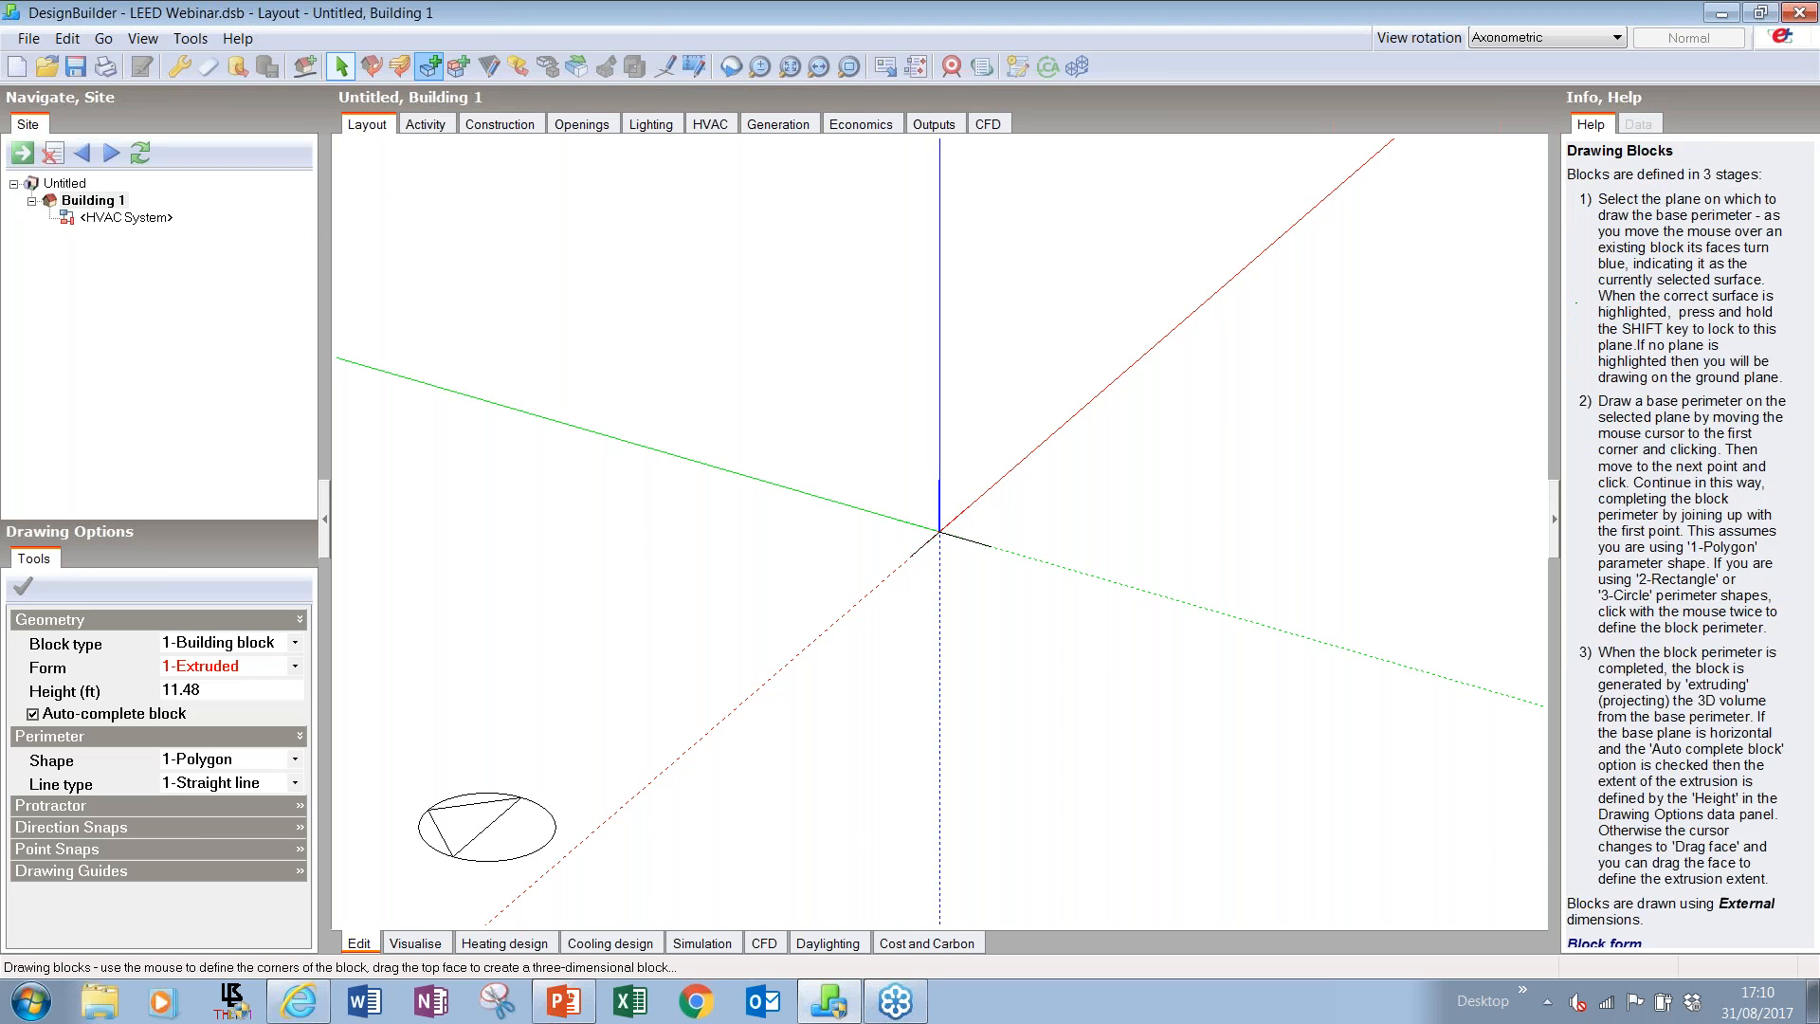
left_click(260, 692)
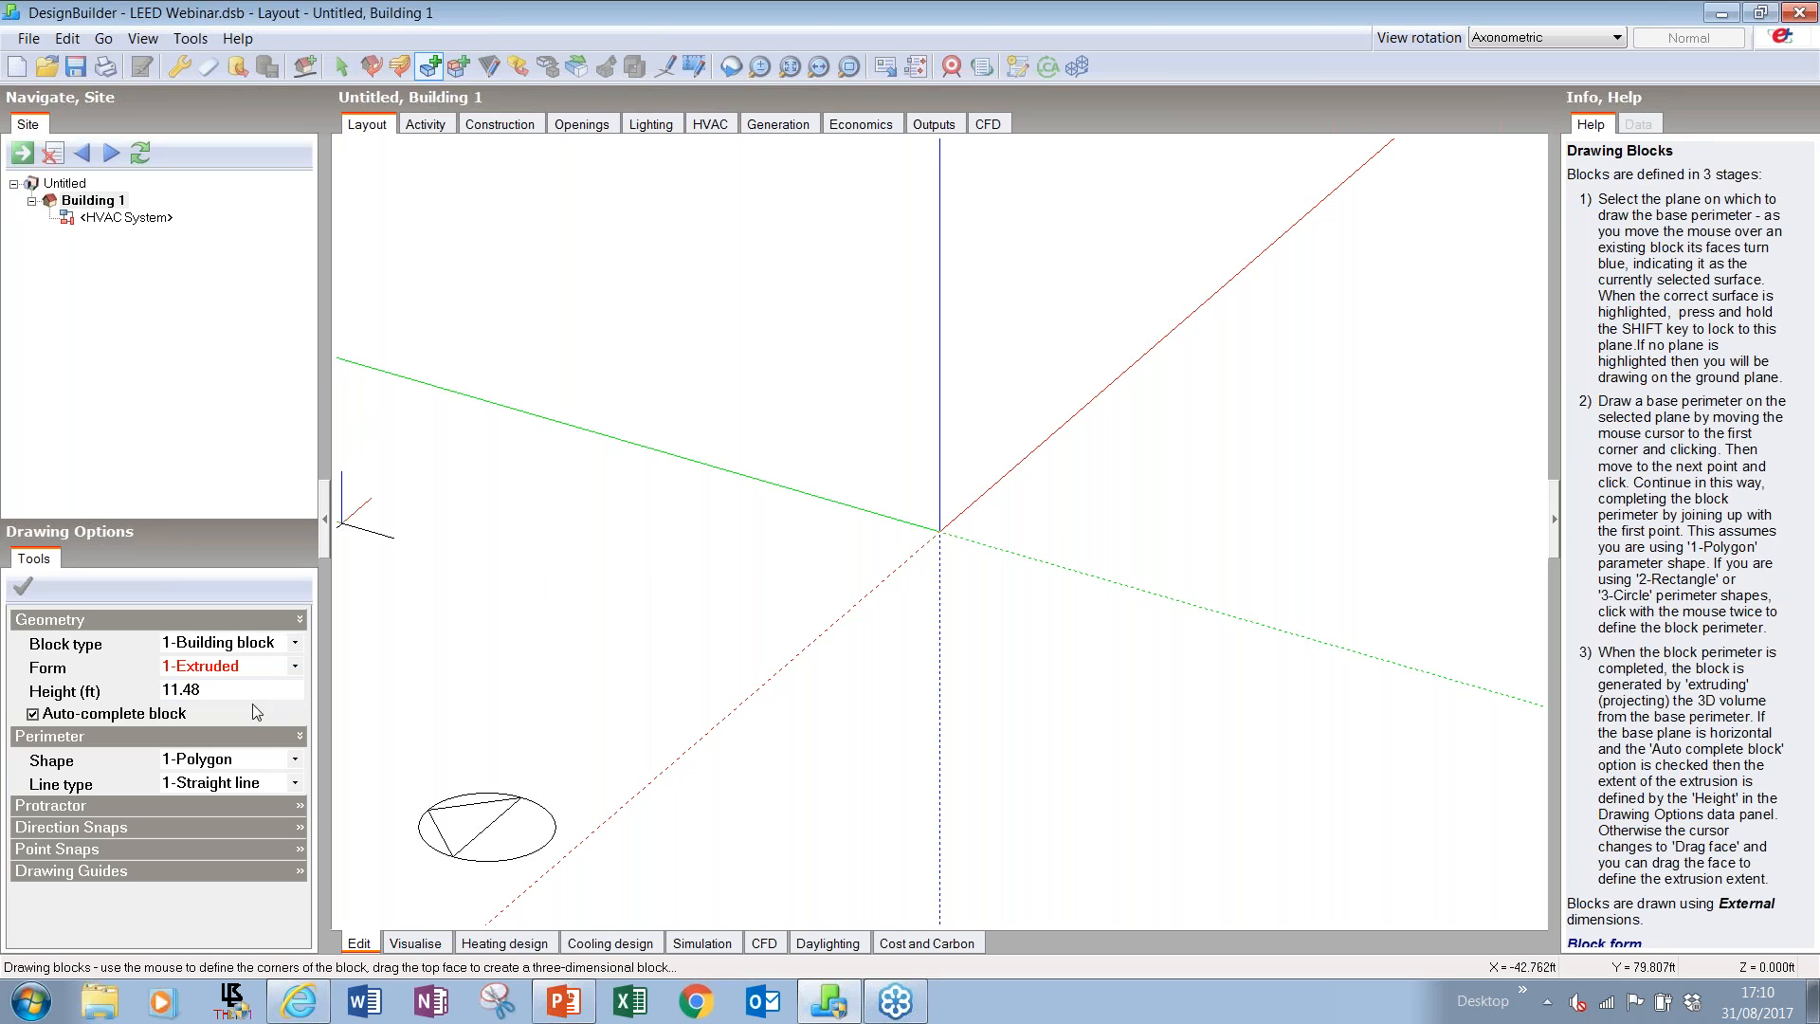
left_click_drag(201, 693, 161, 695)
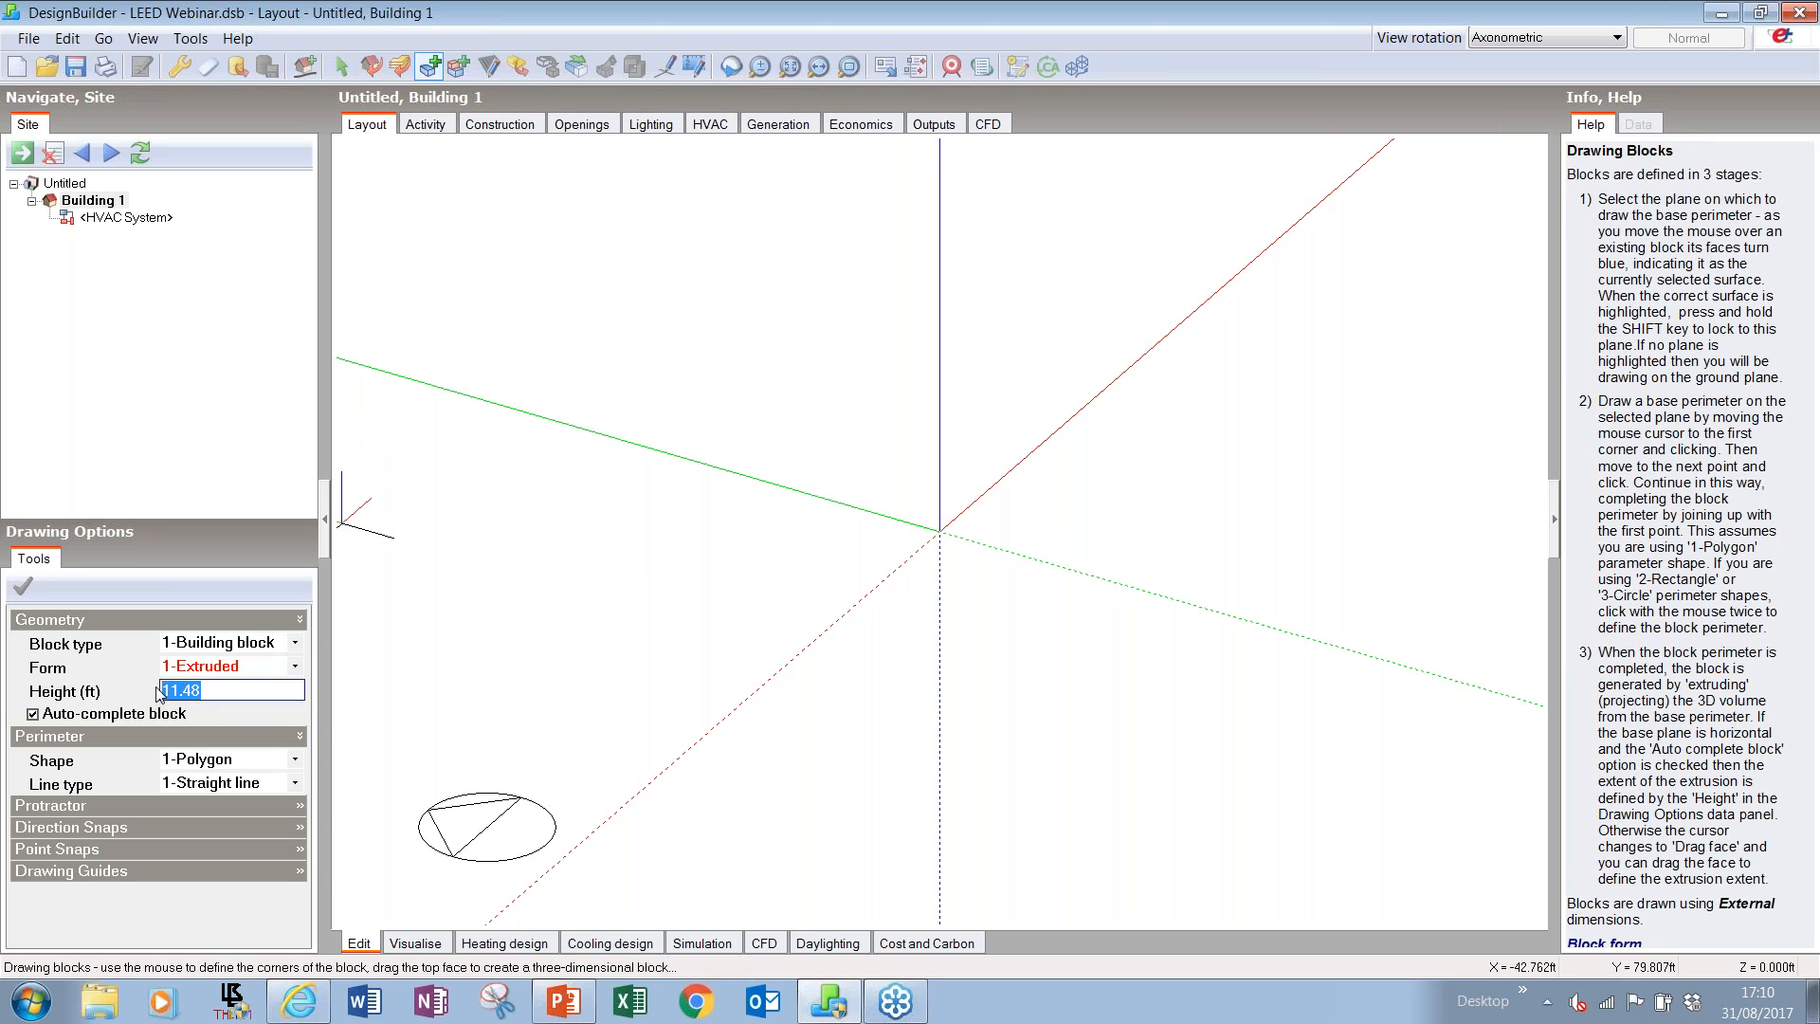
type("12")
key("Return")
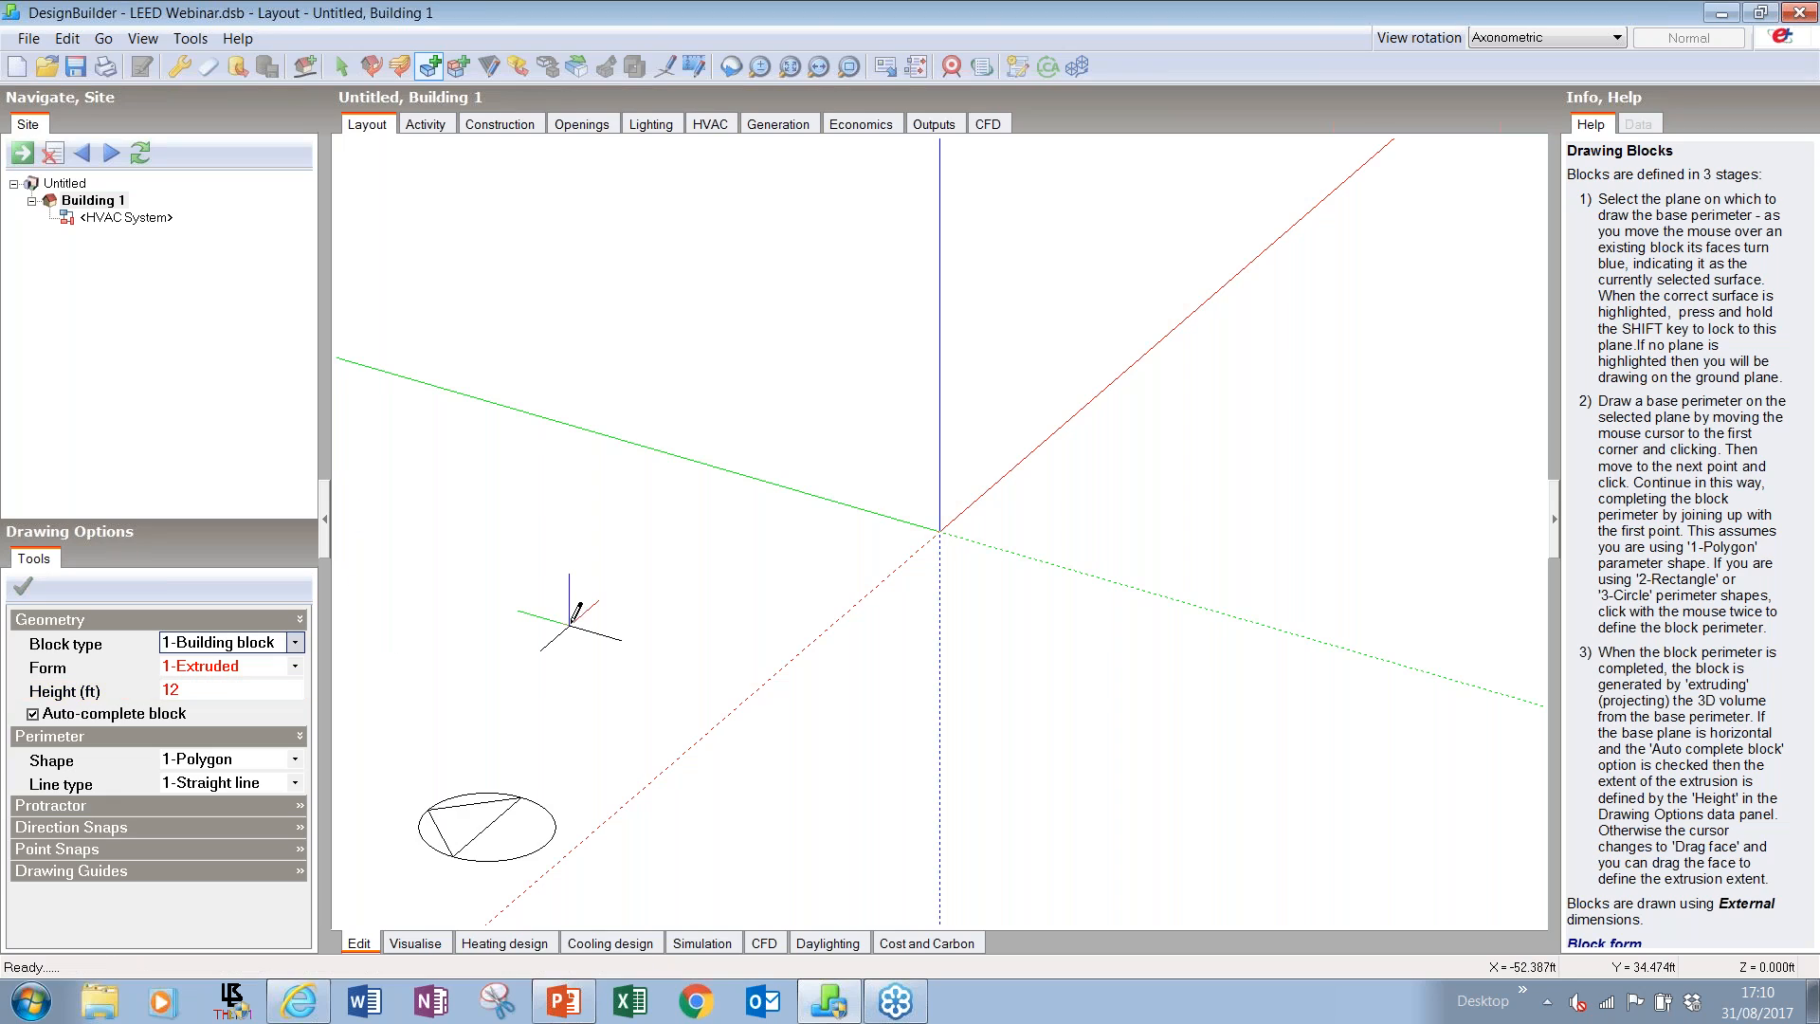
- Draw the first three sides of the block perimeter near the origin, each 90 ft long and square to one another
left_click(932, 508)
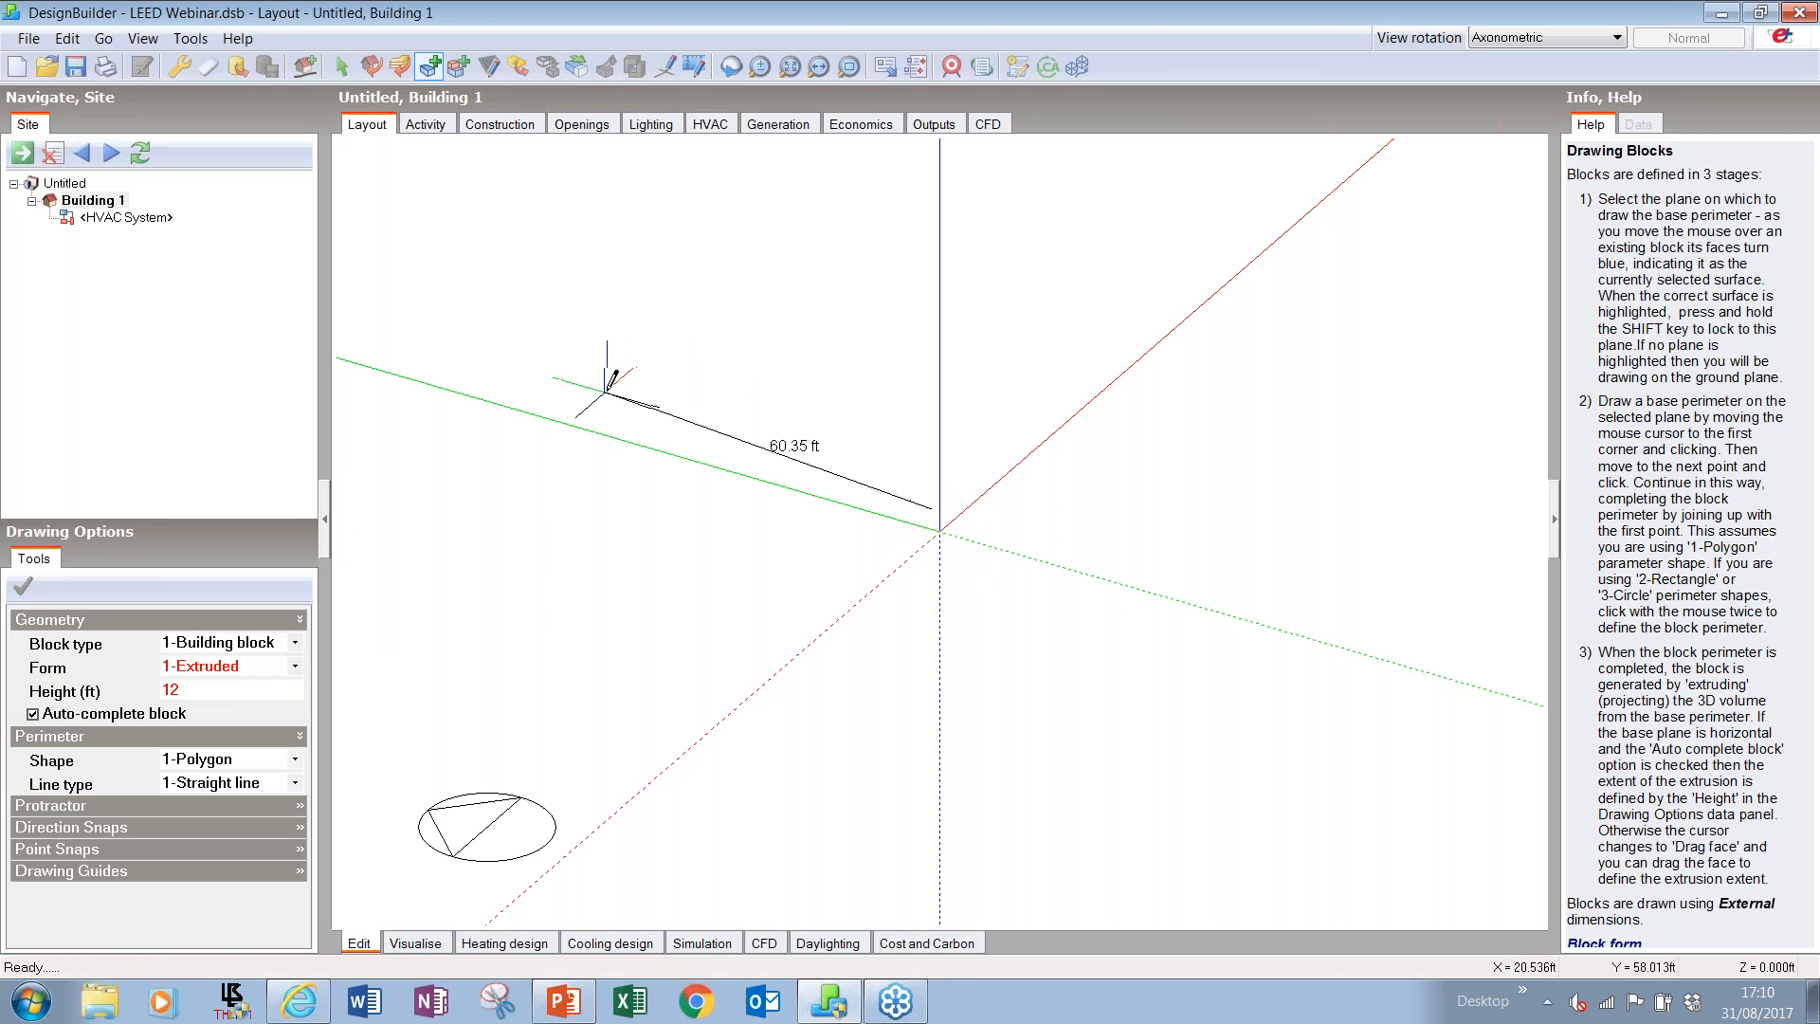
type("90")
key("Return")
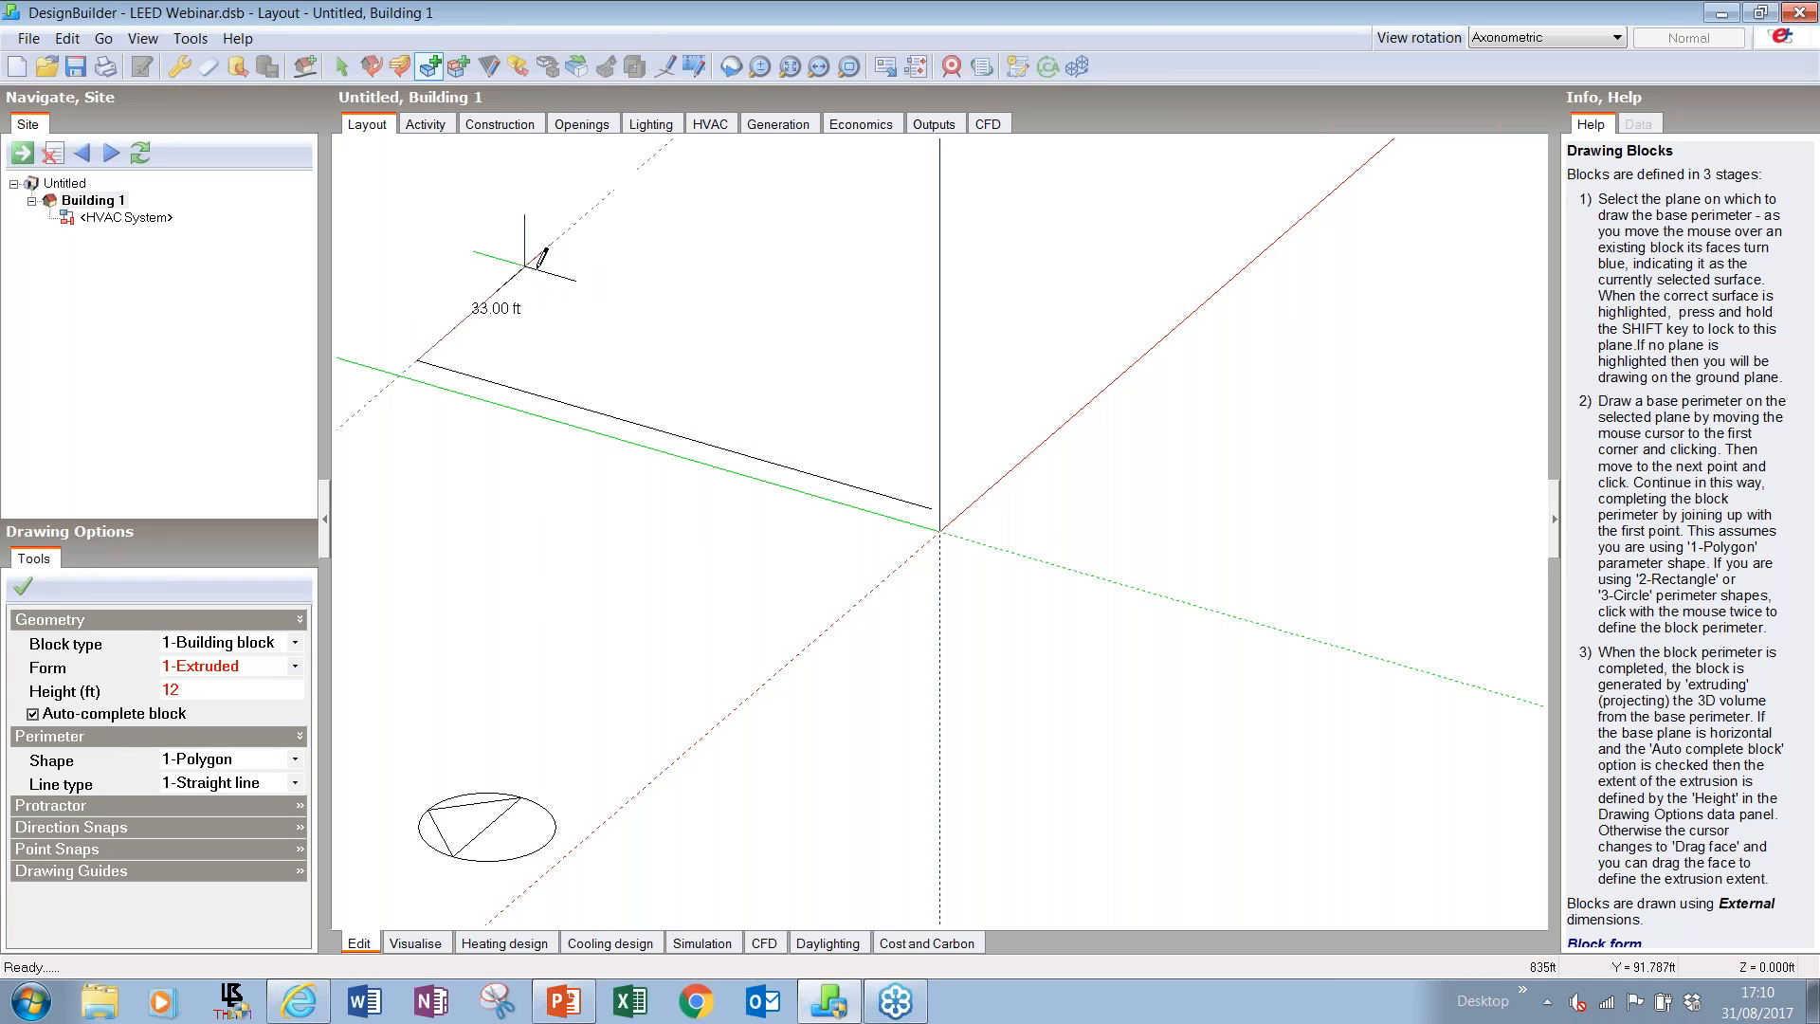
type("90")
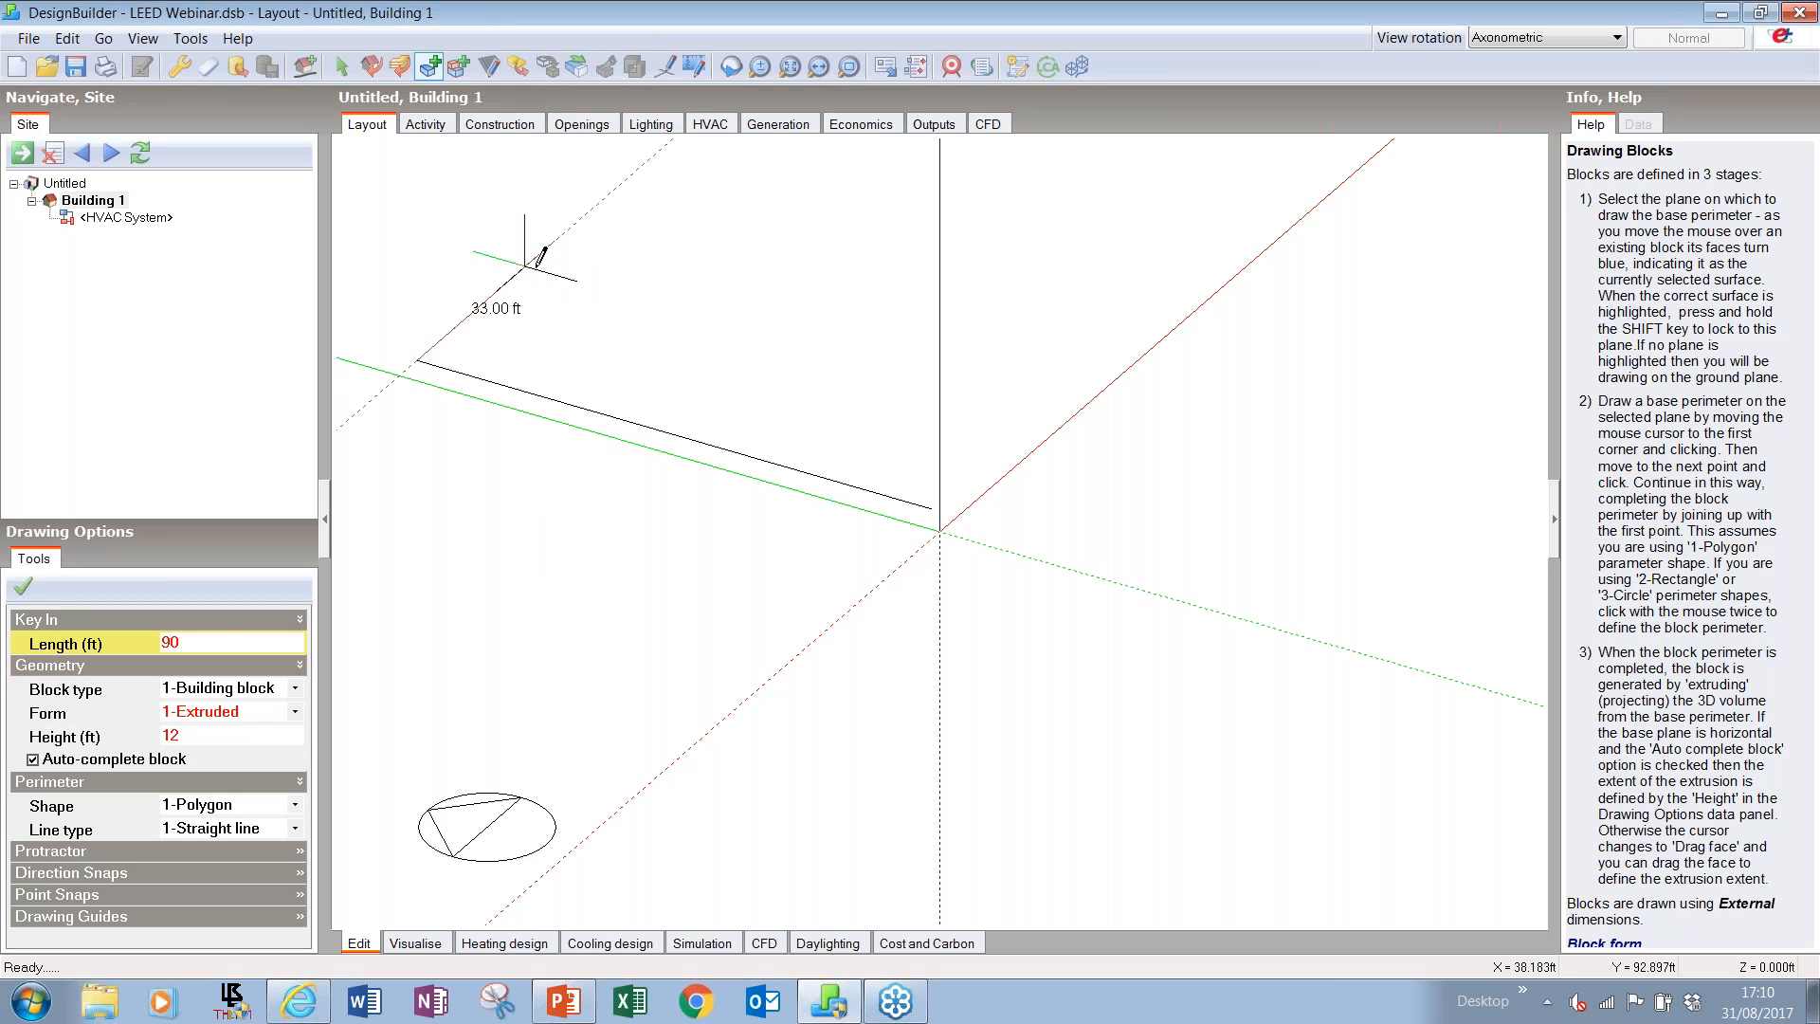
key("Return")
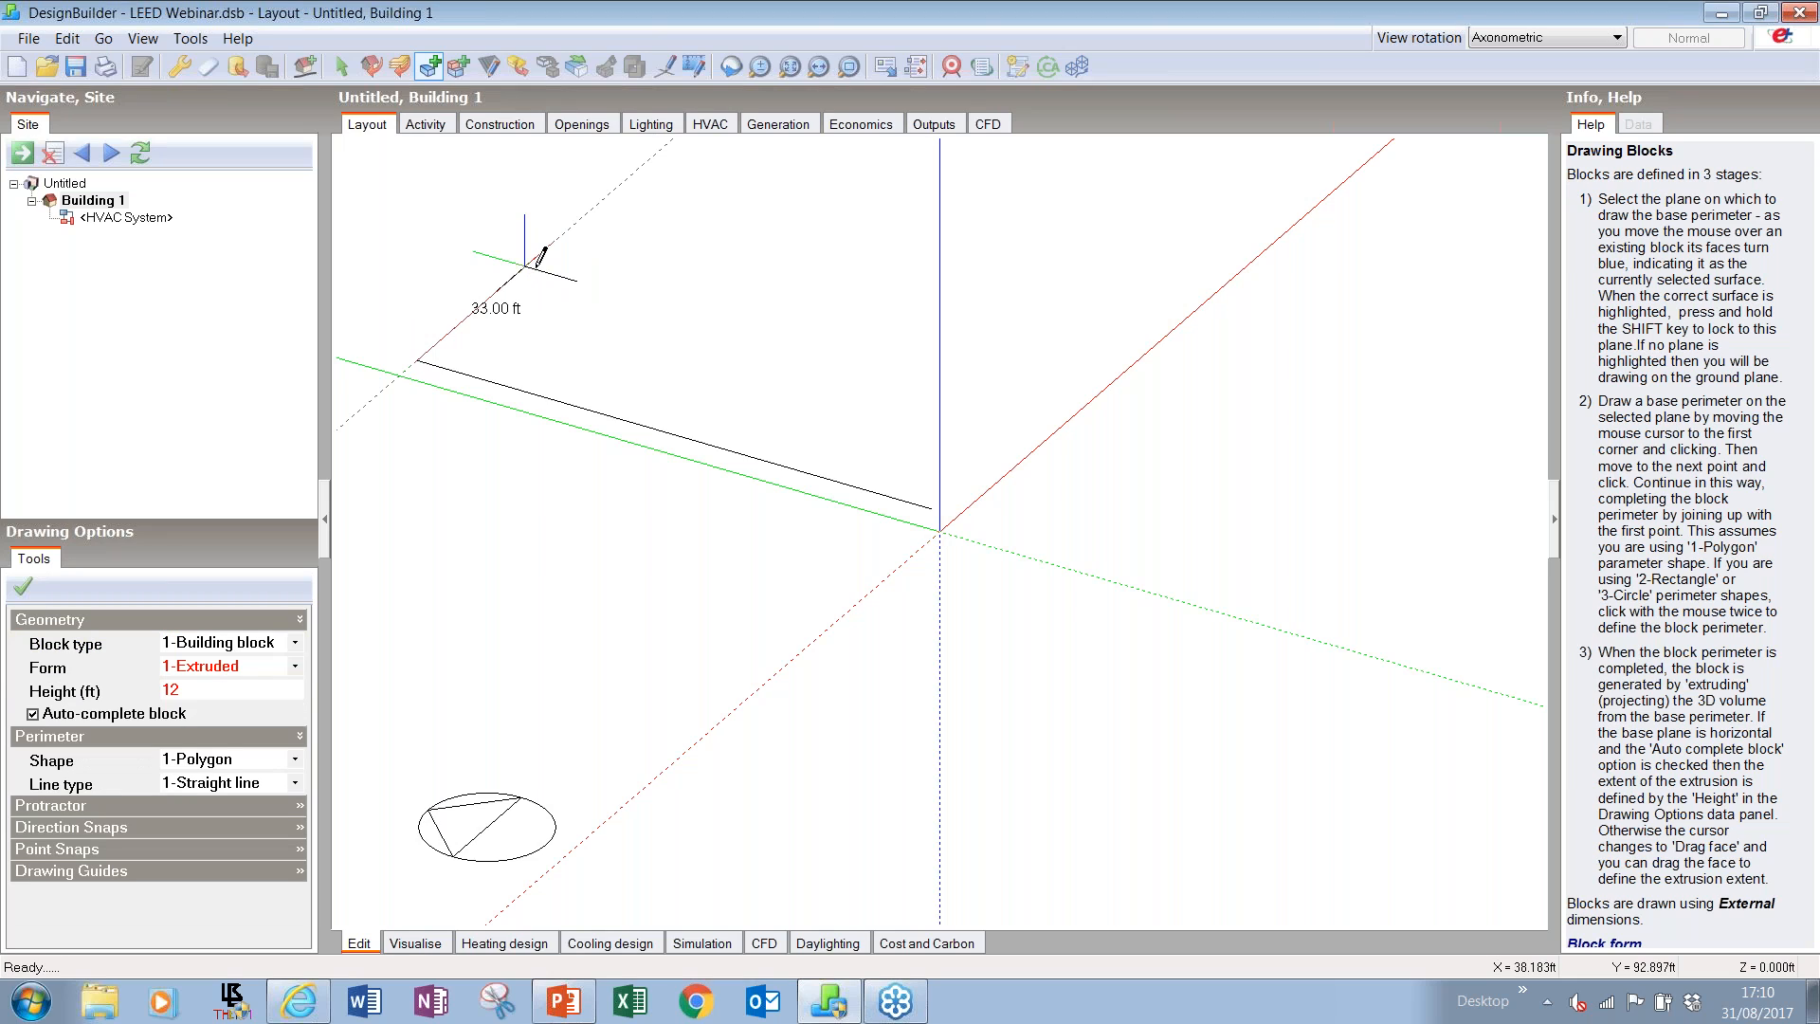
left_click(764, 199)
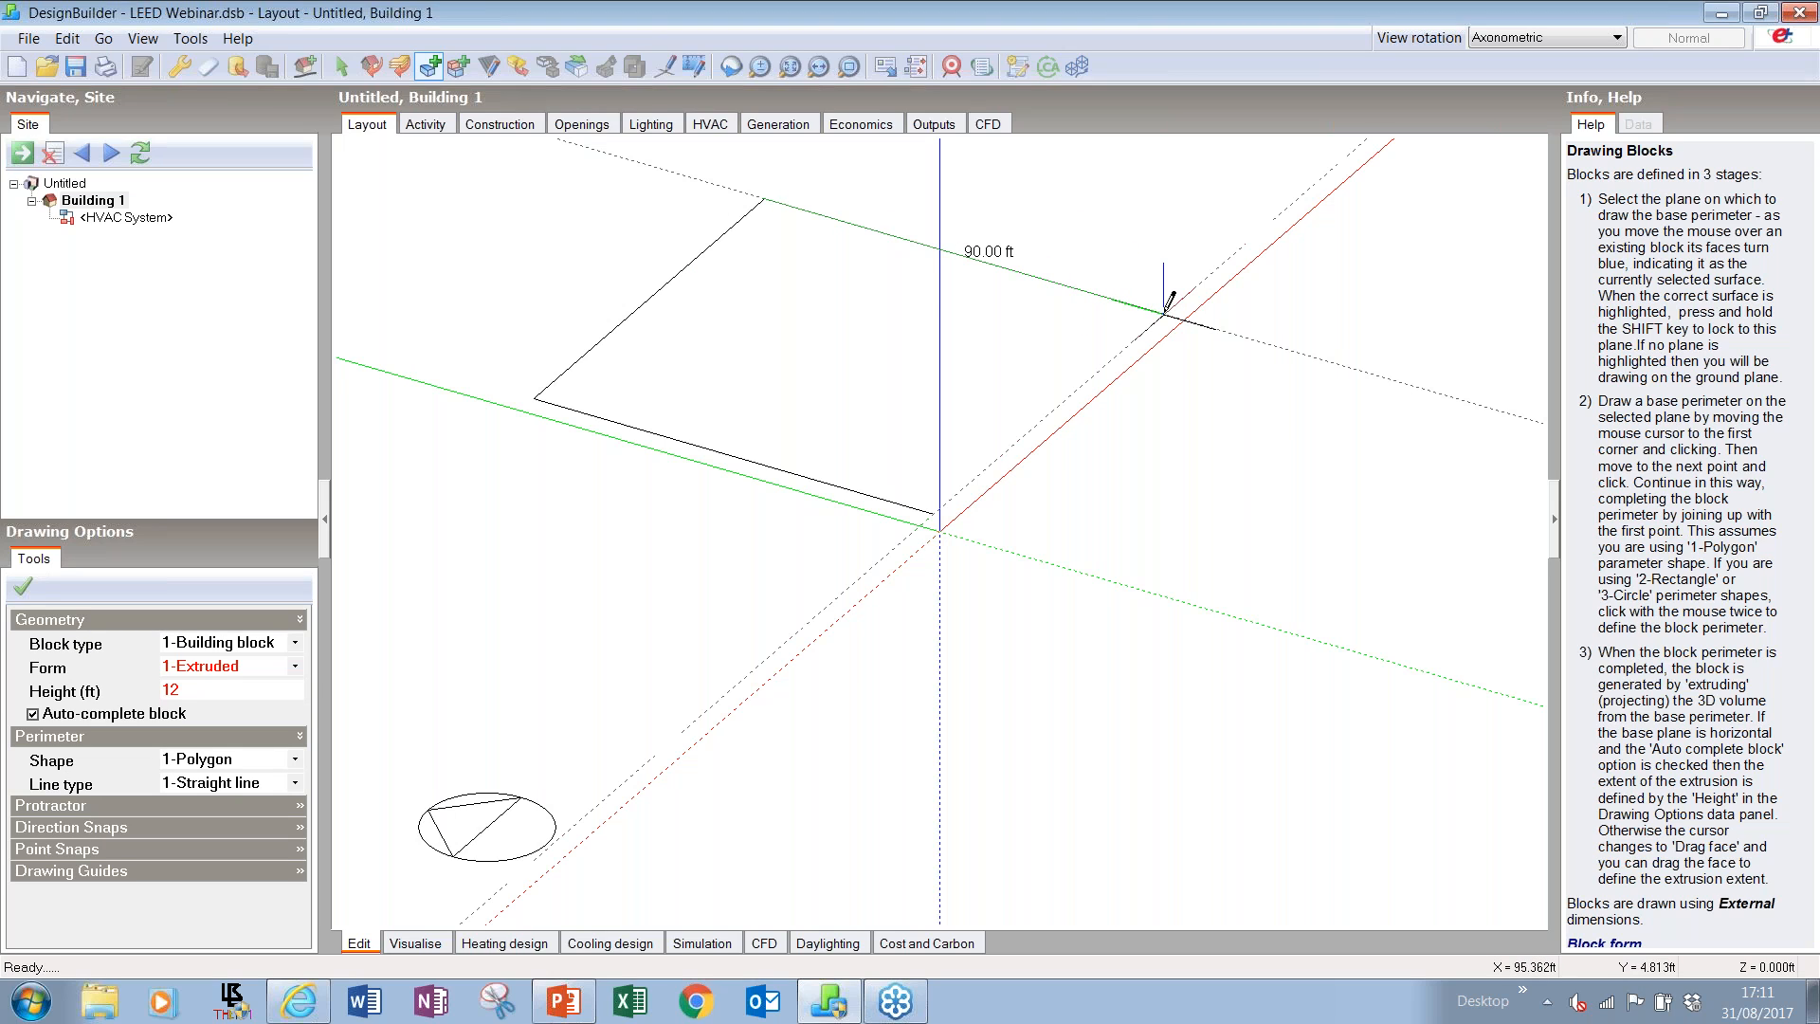
left_click(1165, 312)
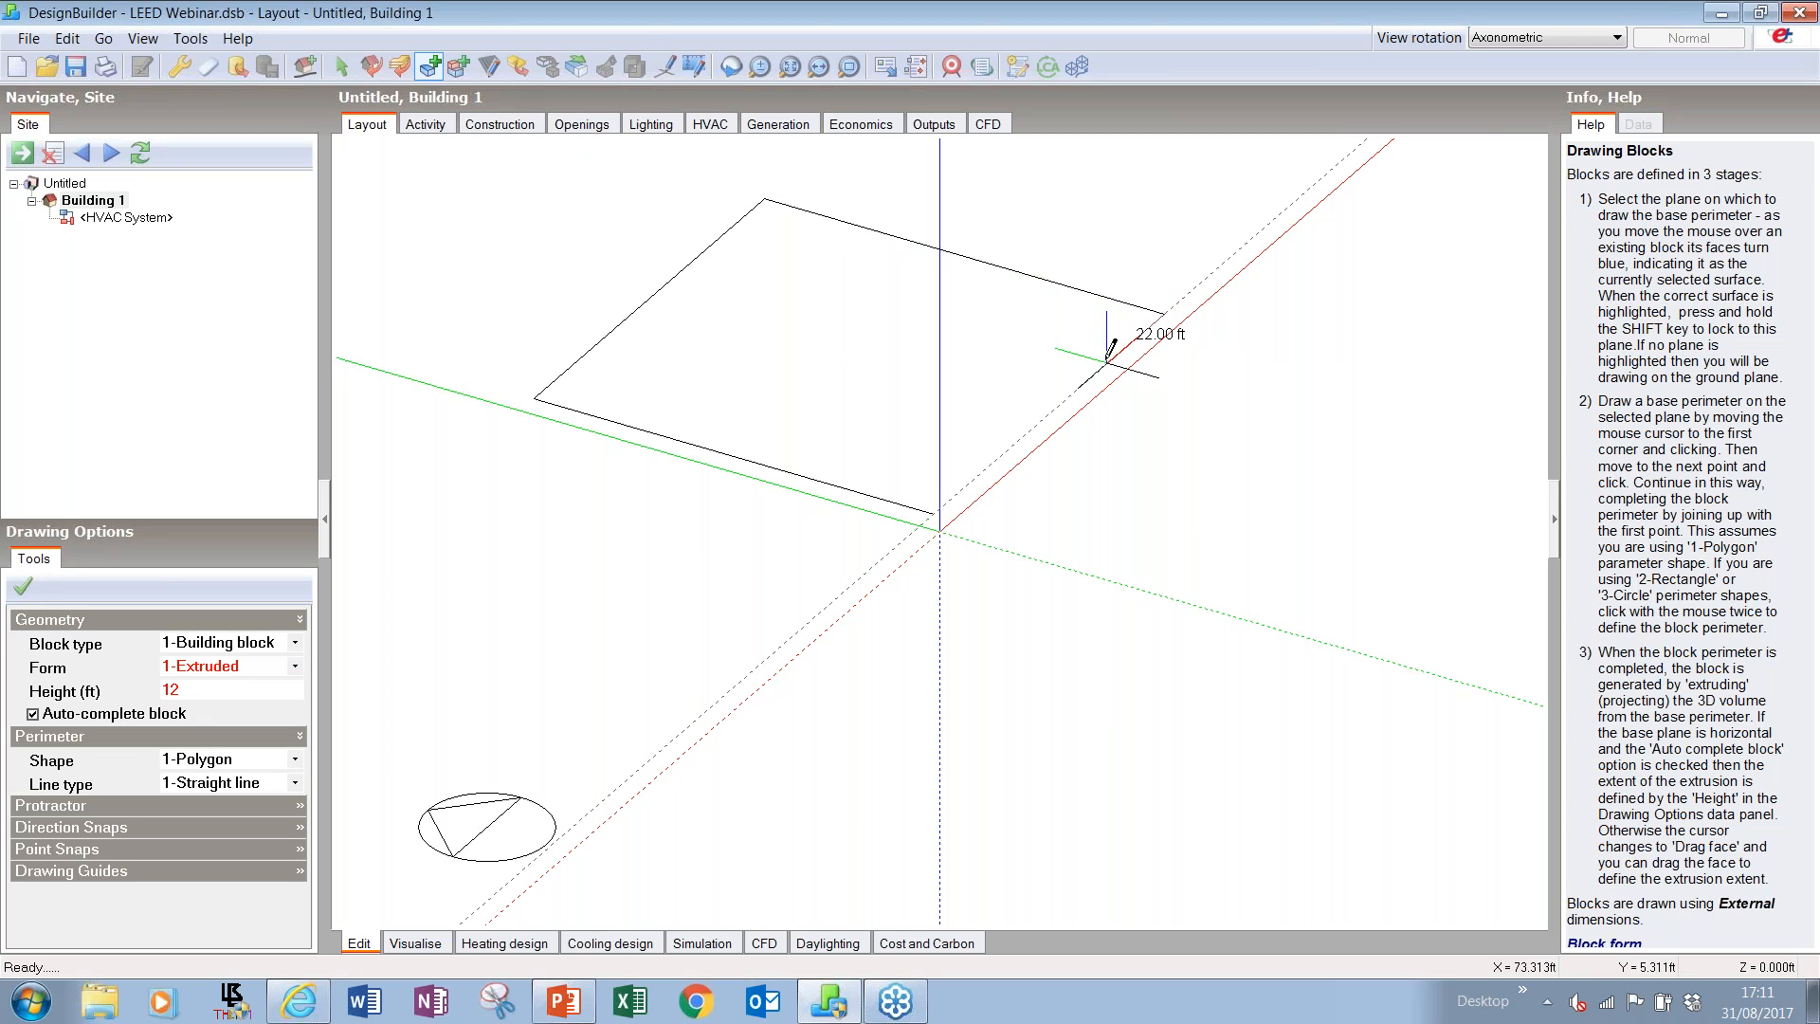
- Complete the perimeter's fourth side with a 30 ft by 30 ft notch at its middle, closing at the first corner
type("3")
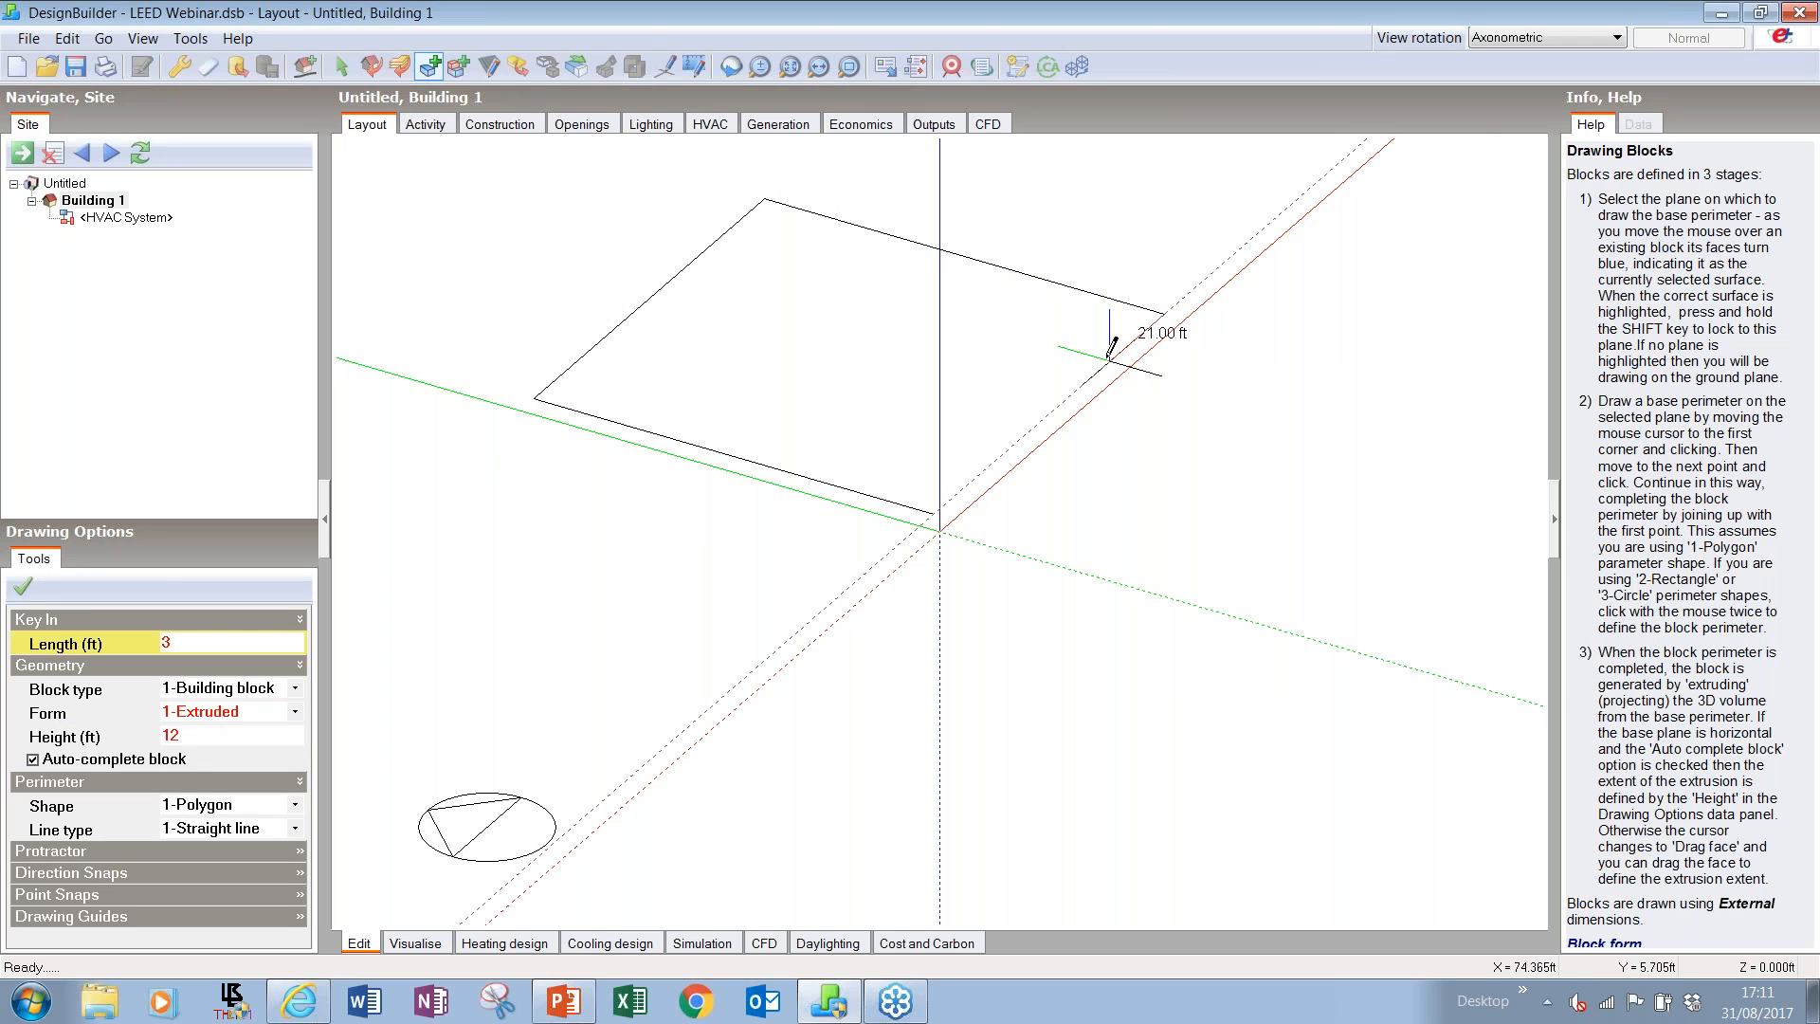
type("0")
key("Return")
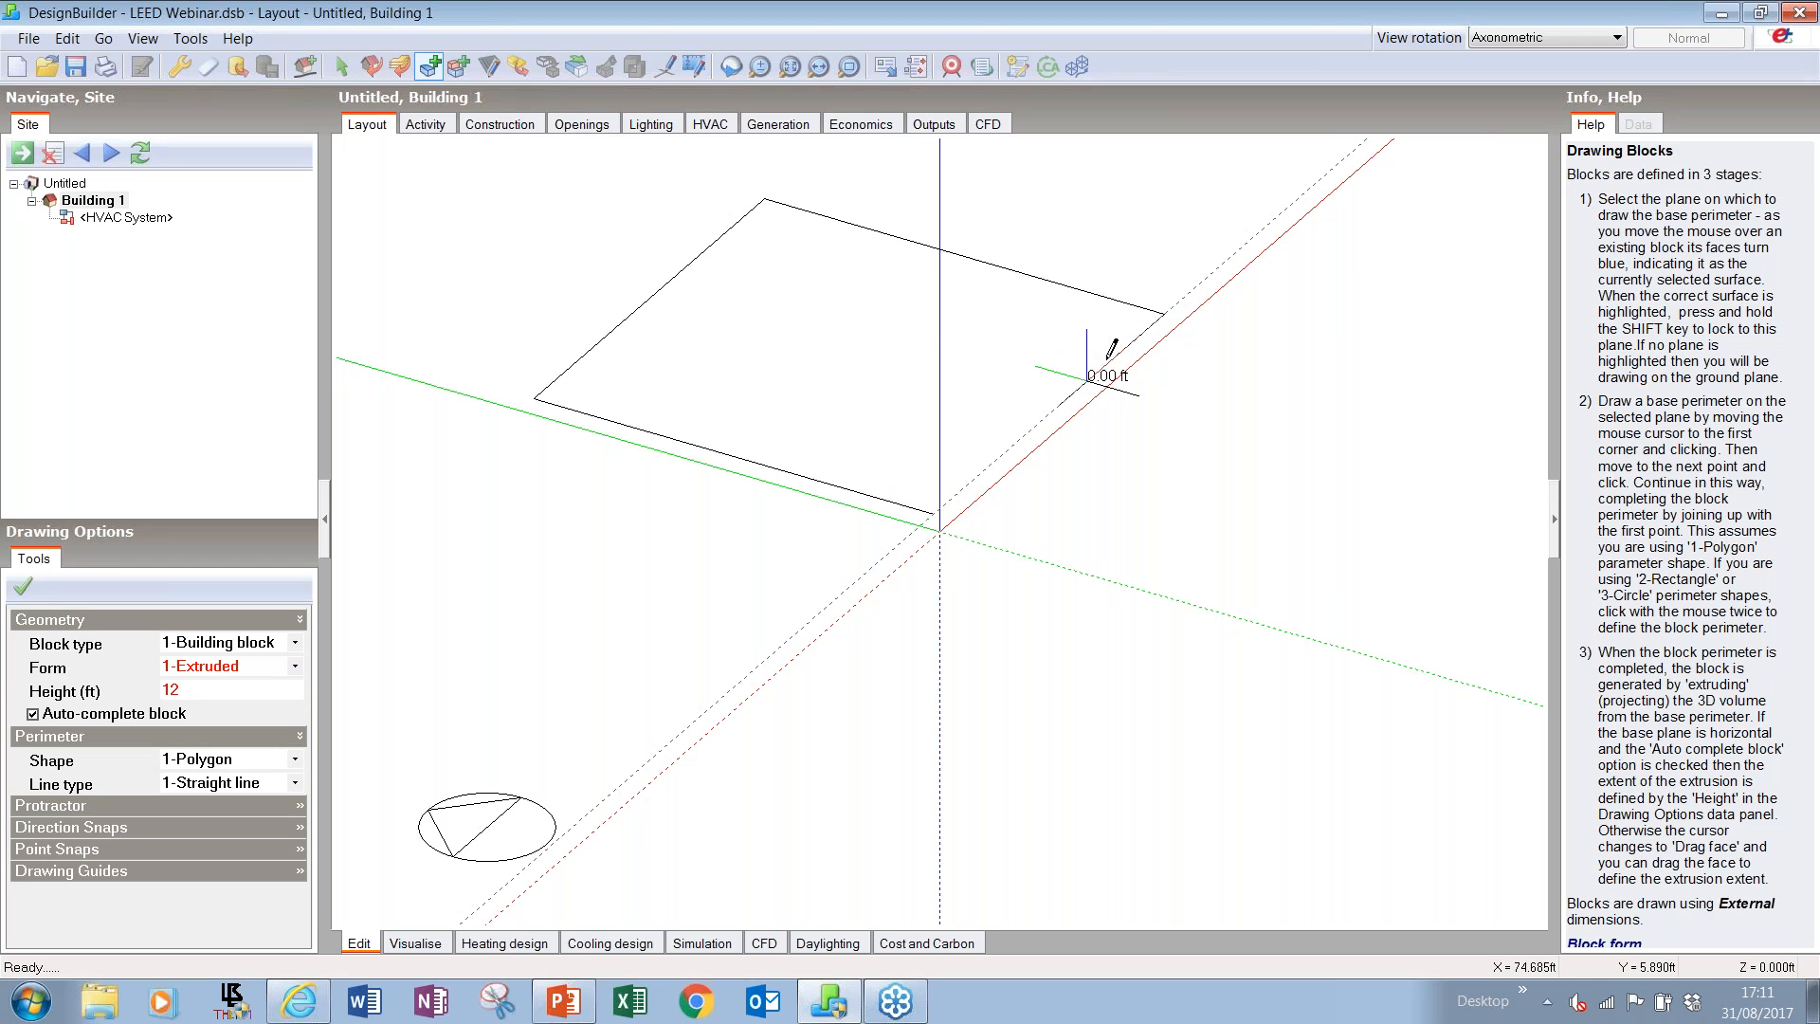
type("30")
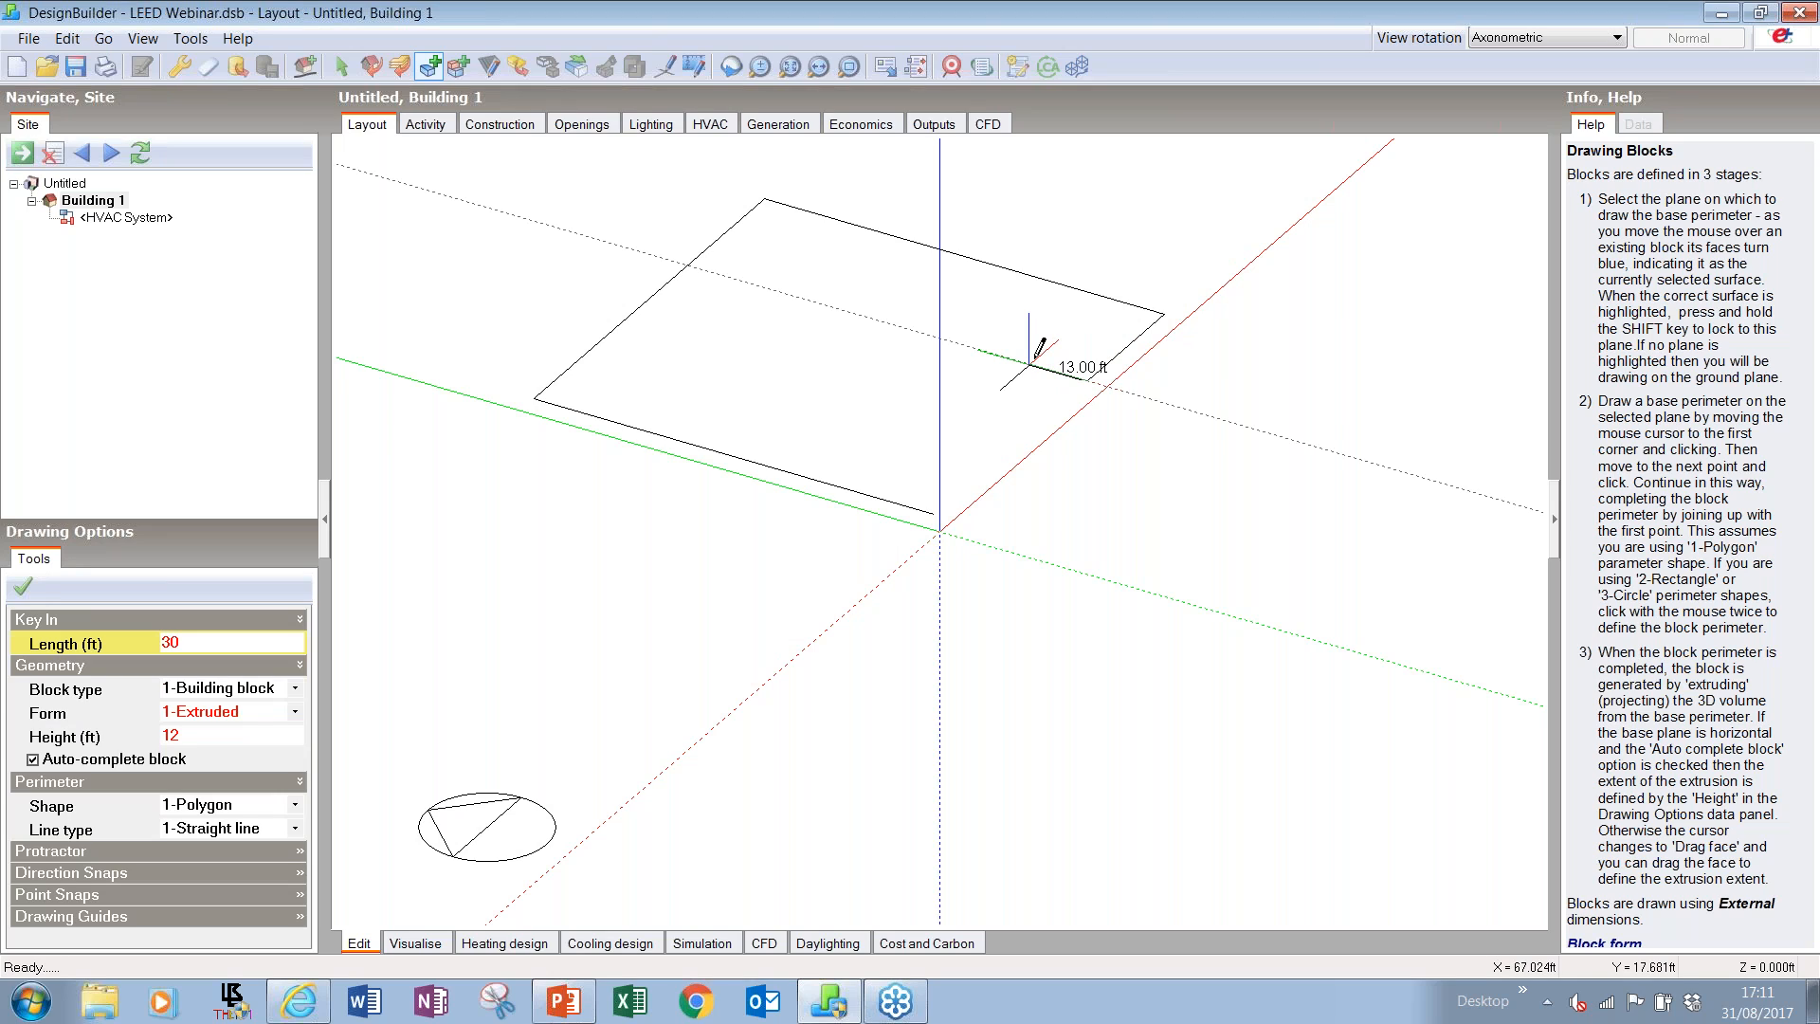
key("Return")
left_click(955, 343)
type("30")
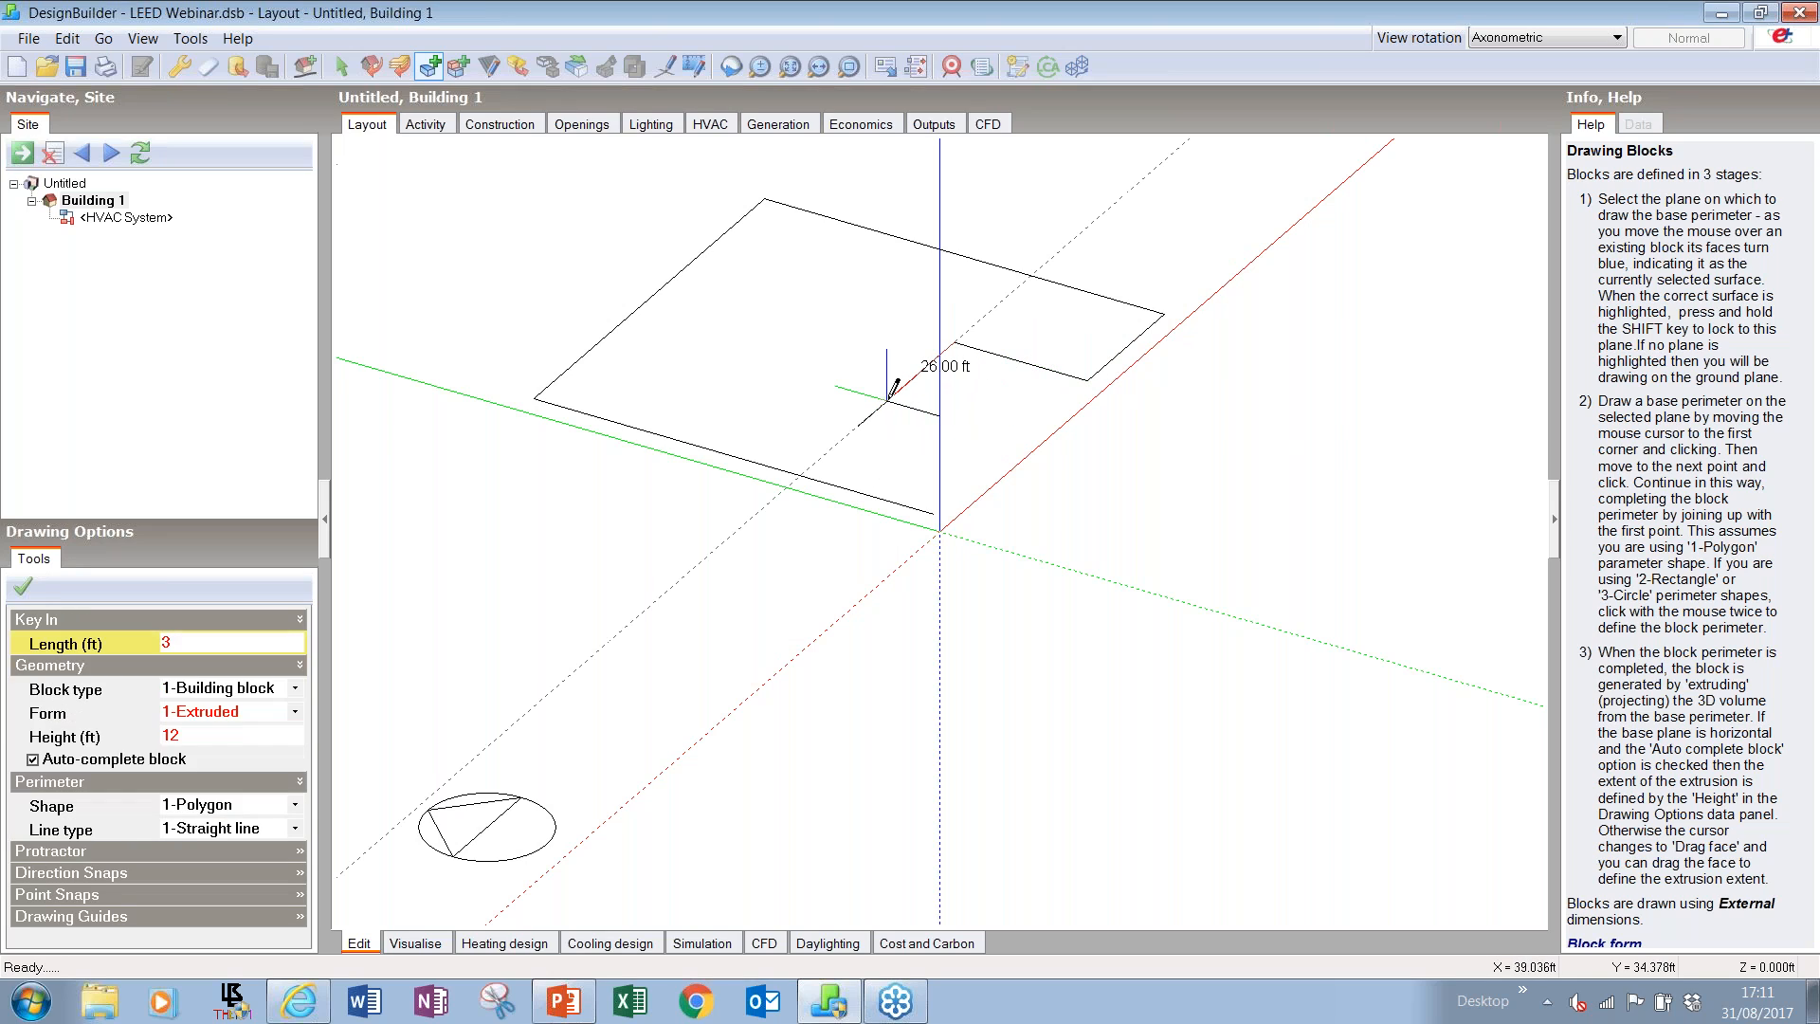
key("Return")
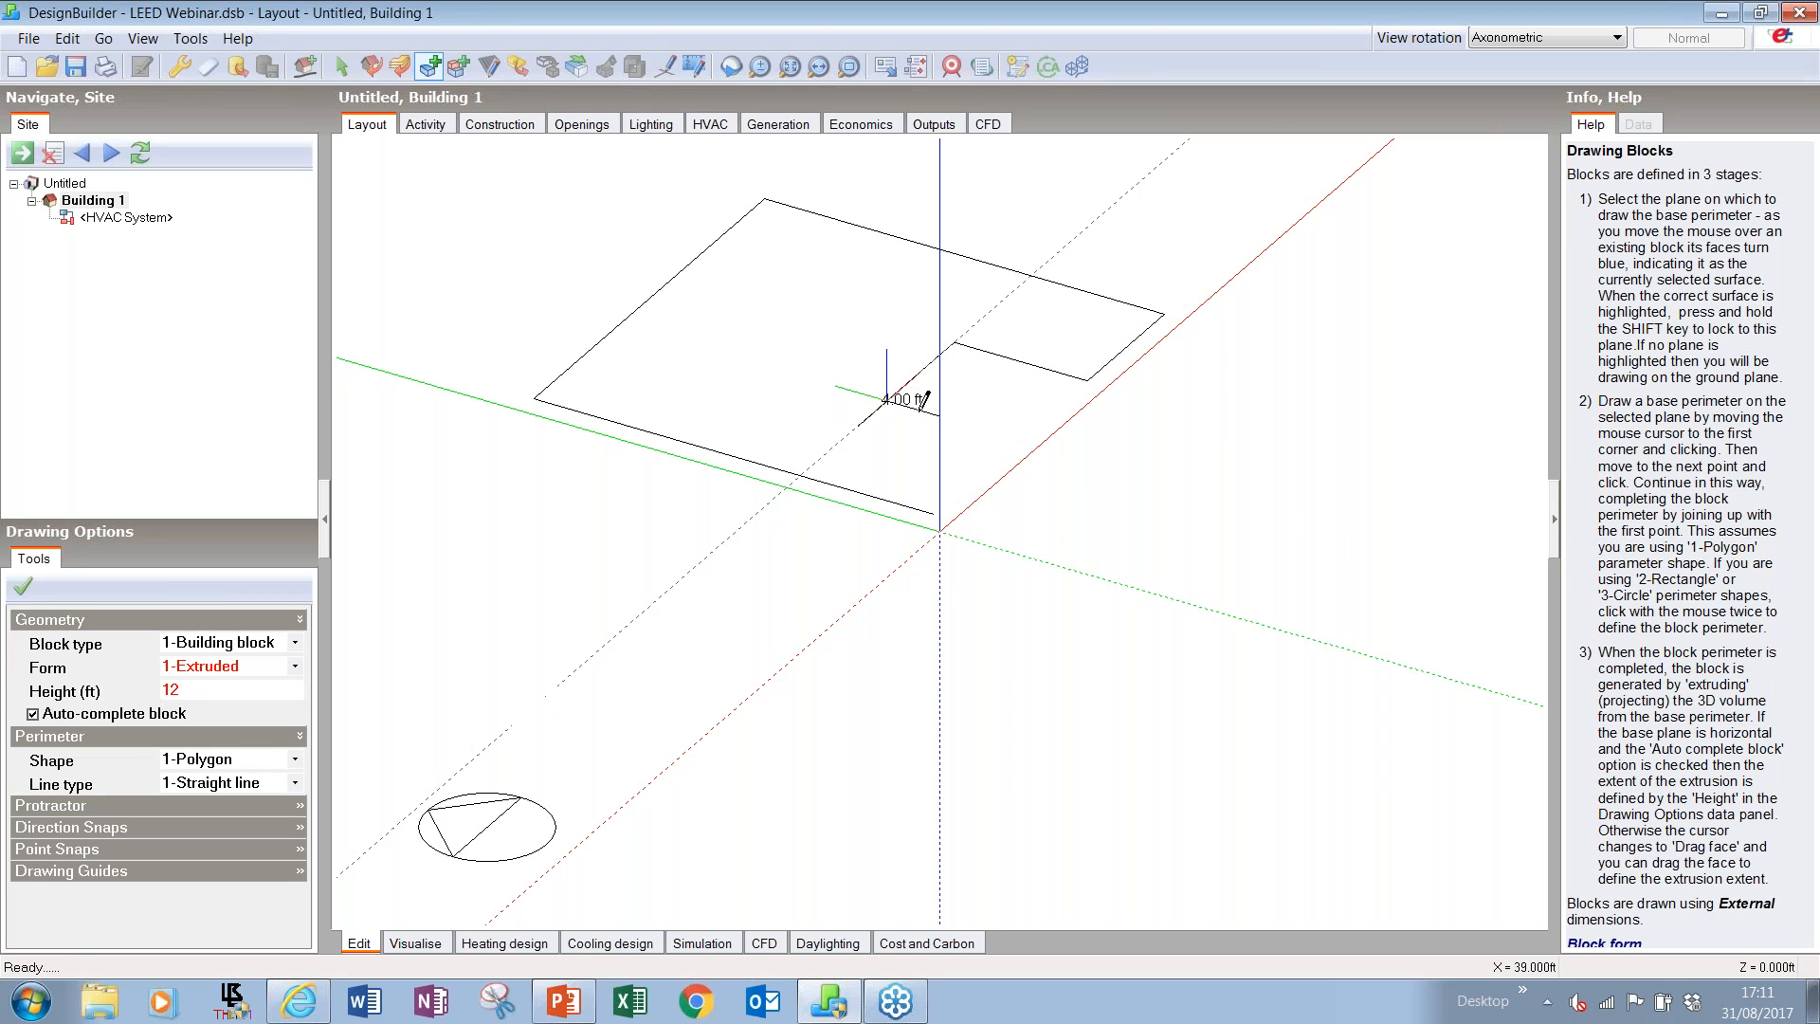
left_click(1010, 445)
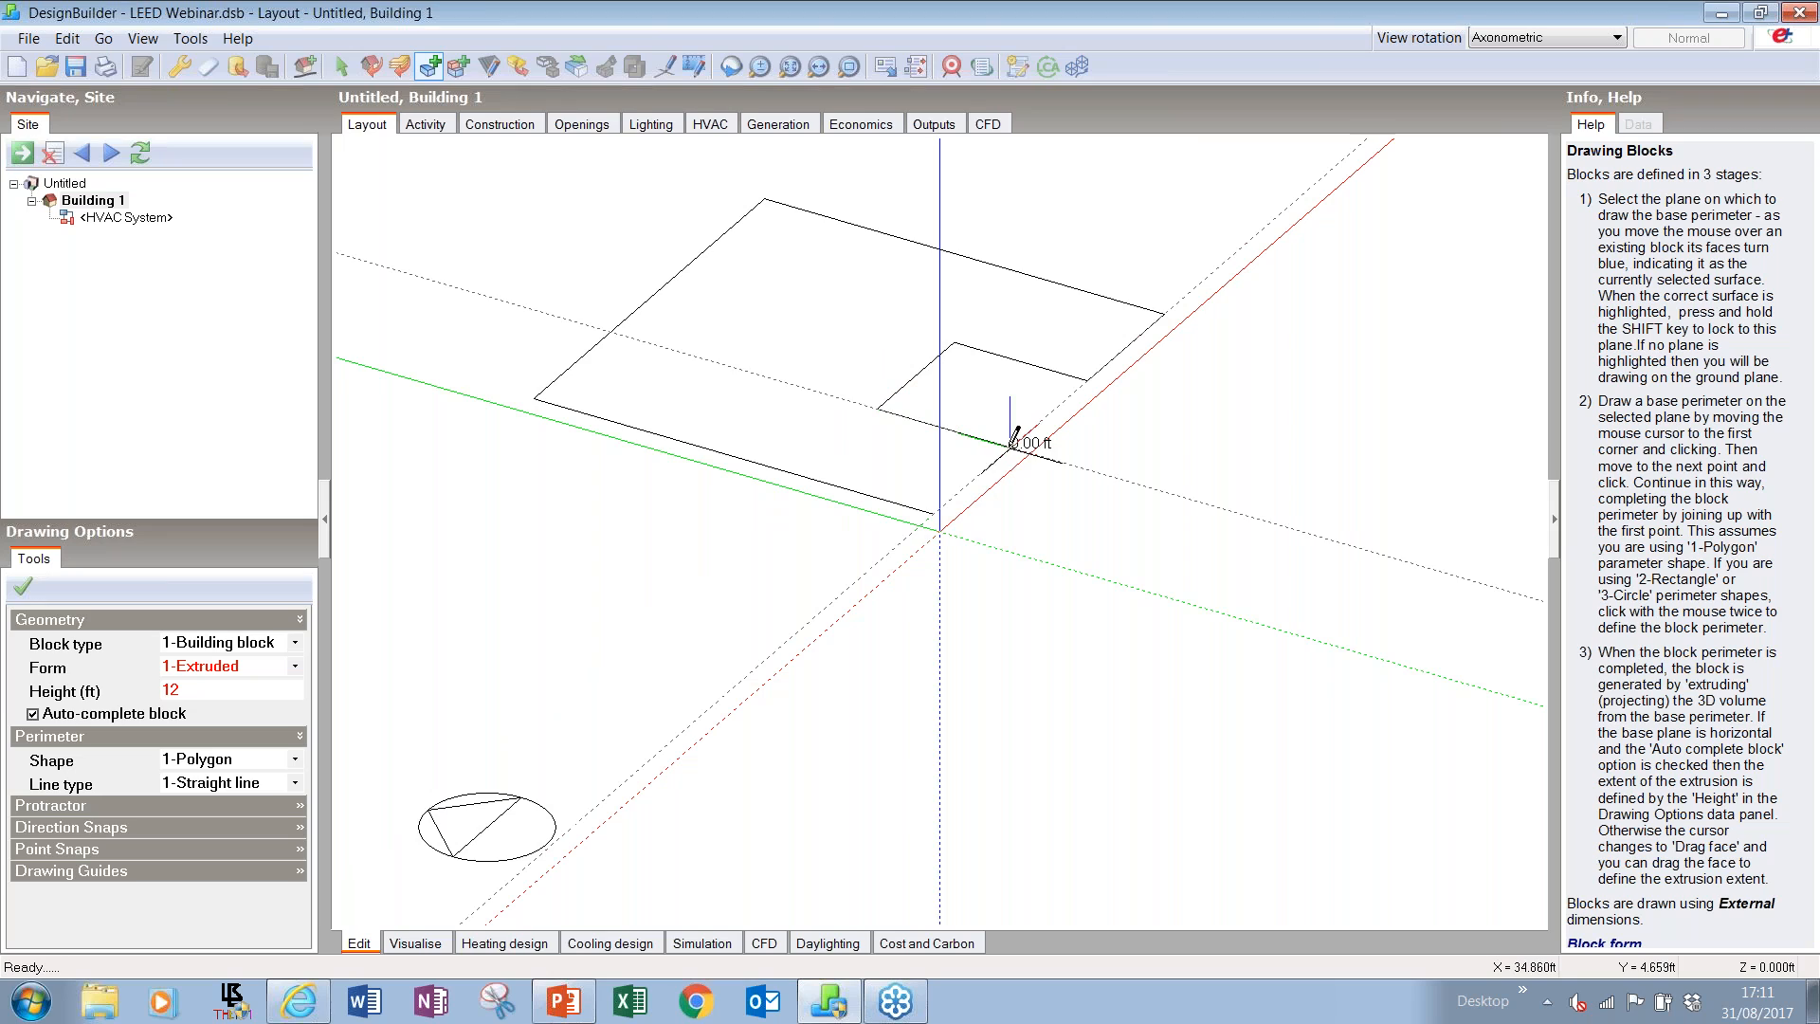
left_click(934, 512)
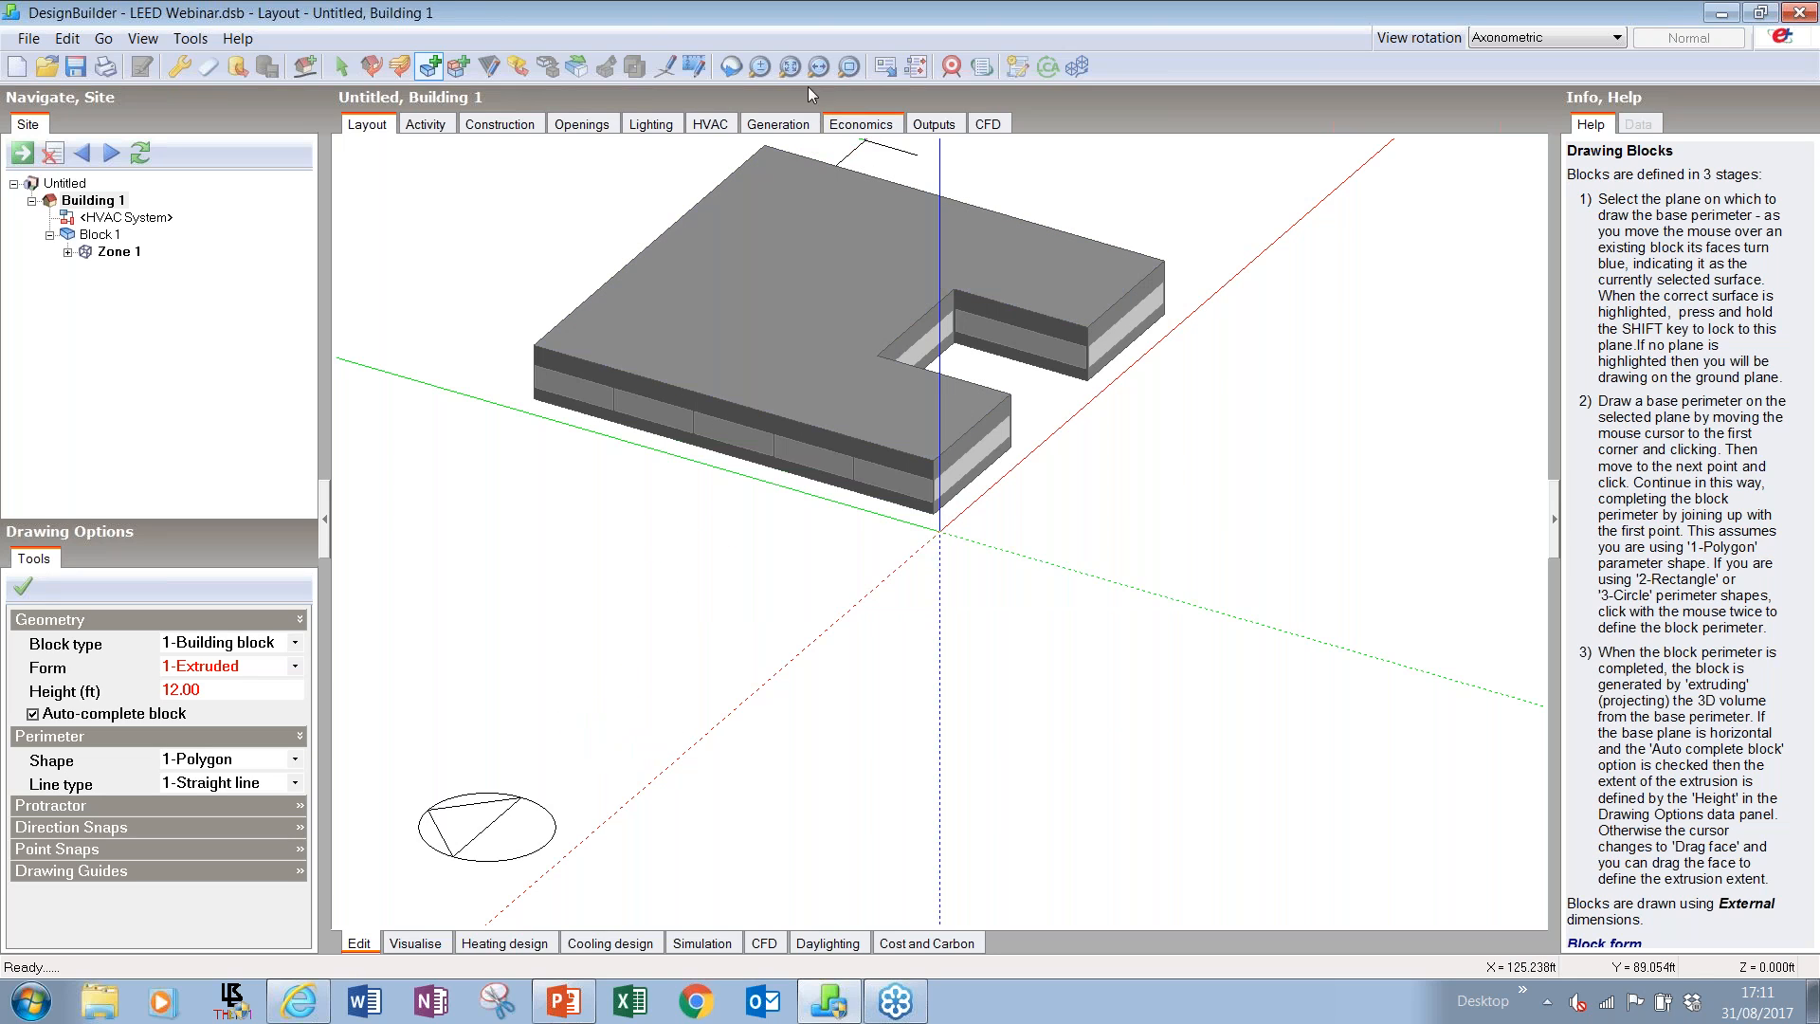
- With auto-complete off, draw a sloped-roof profile above the near wing's end face, about 8 ft at its low side, and extrude it to the far corner
left_click(788, 67)
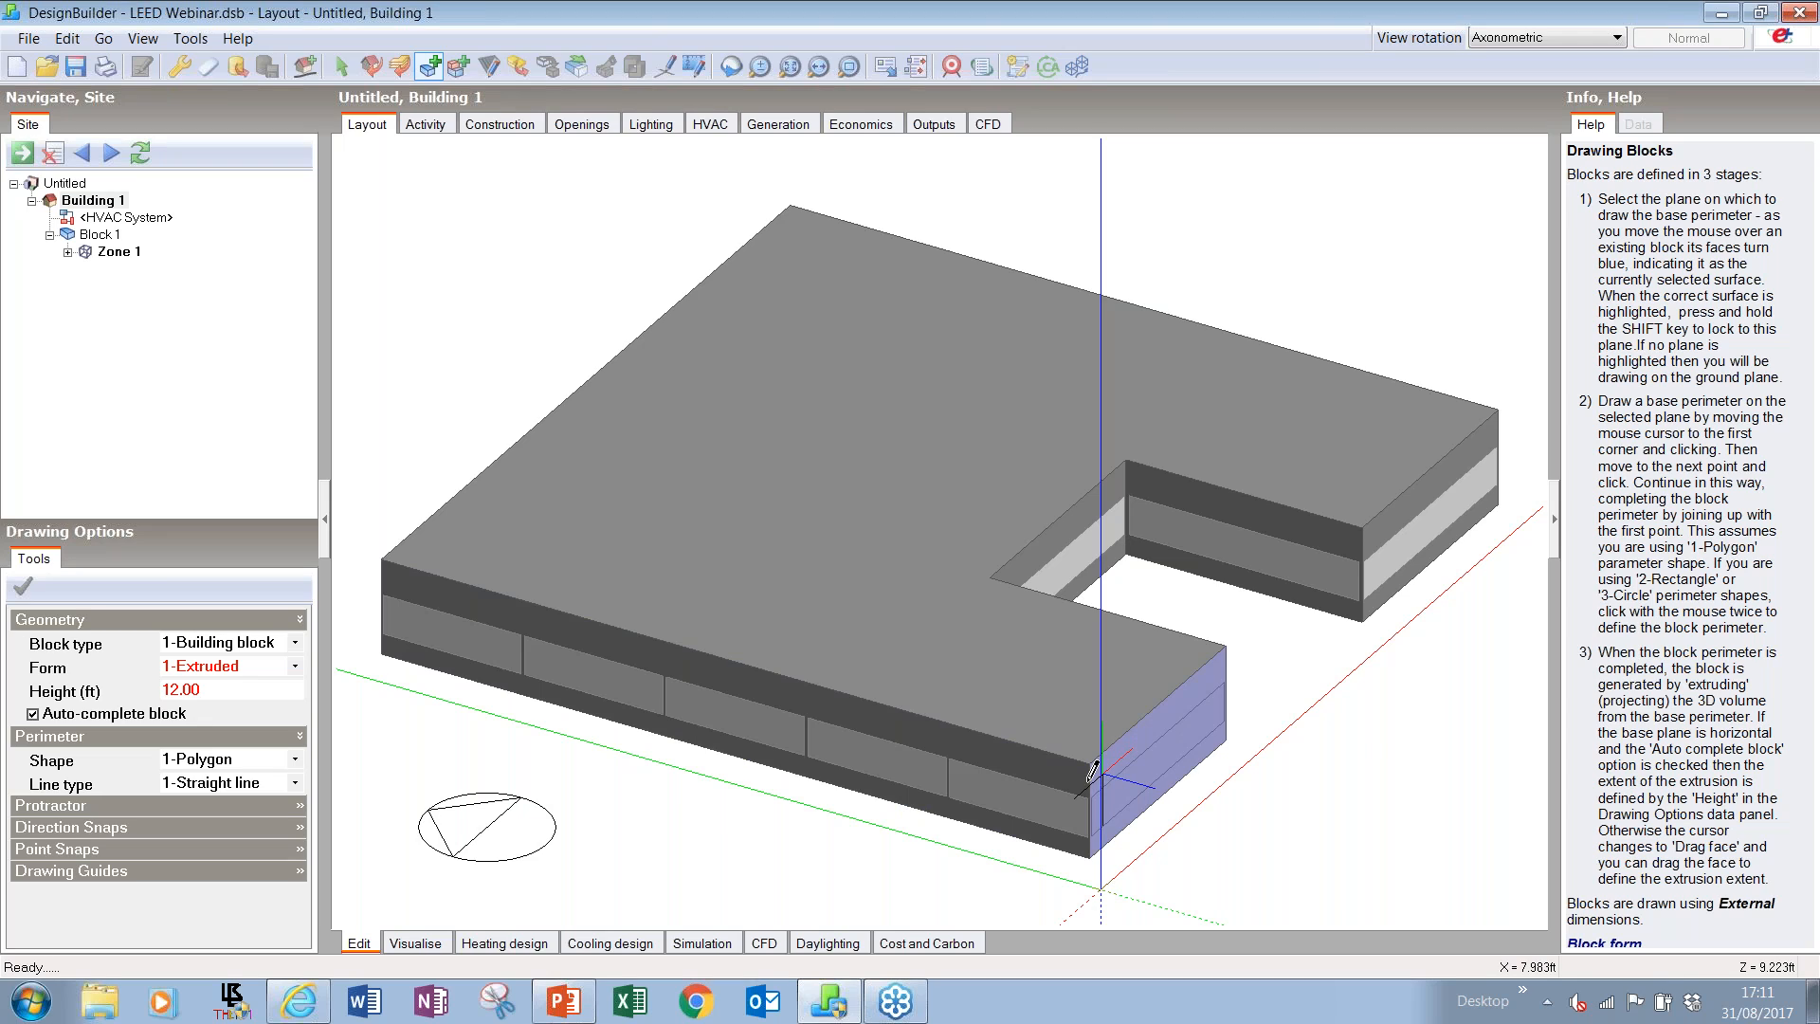
left_click(33, 714)
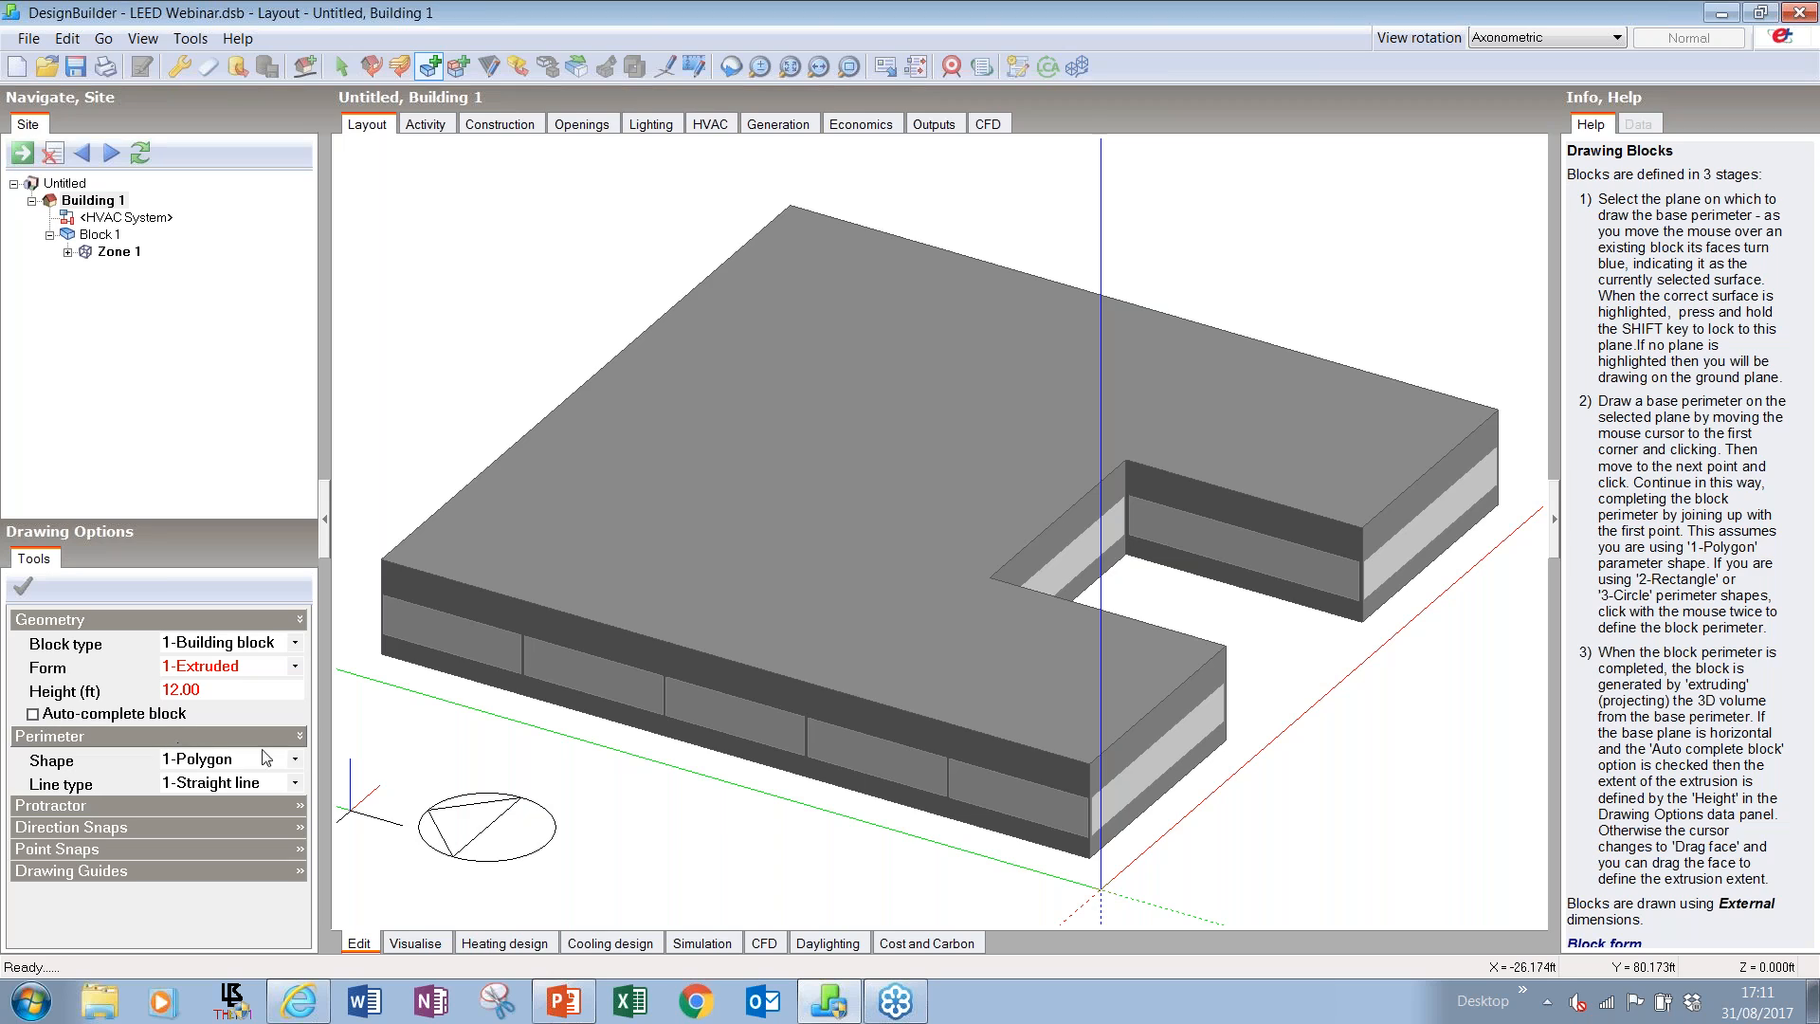
left_click(1096, 754)
left_click(1213, 654)
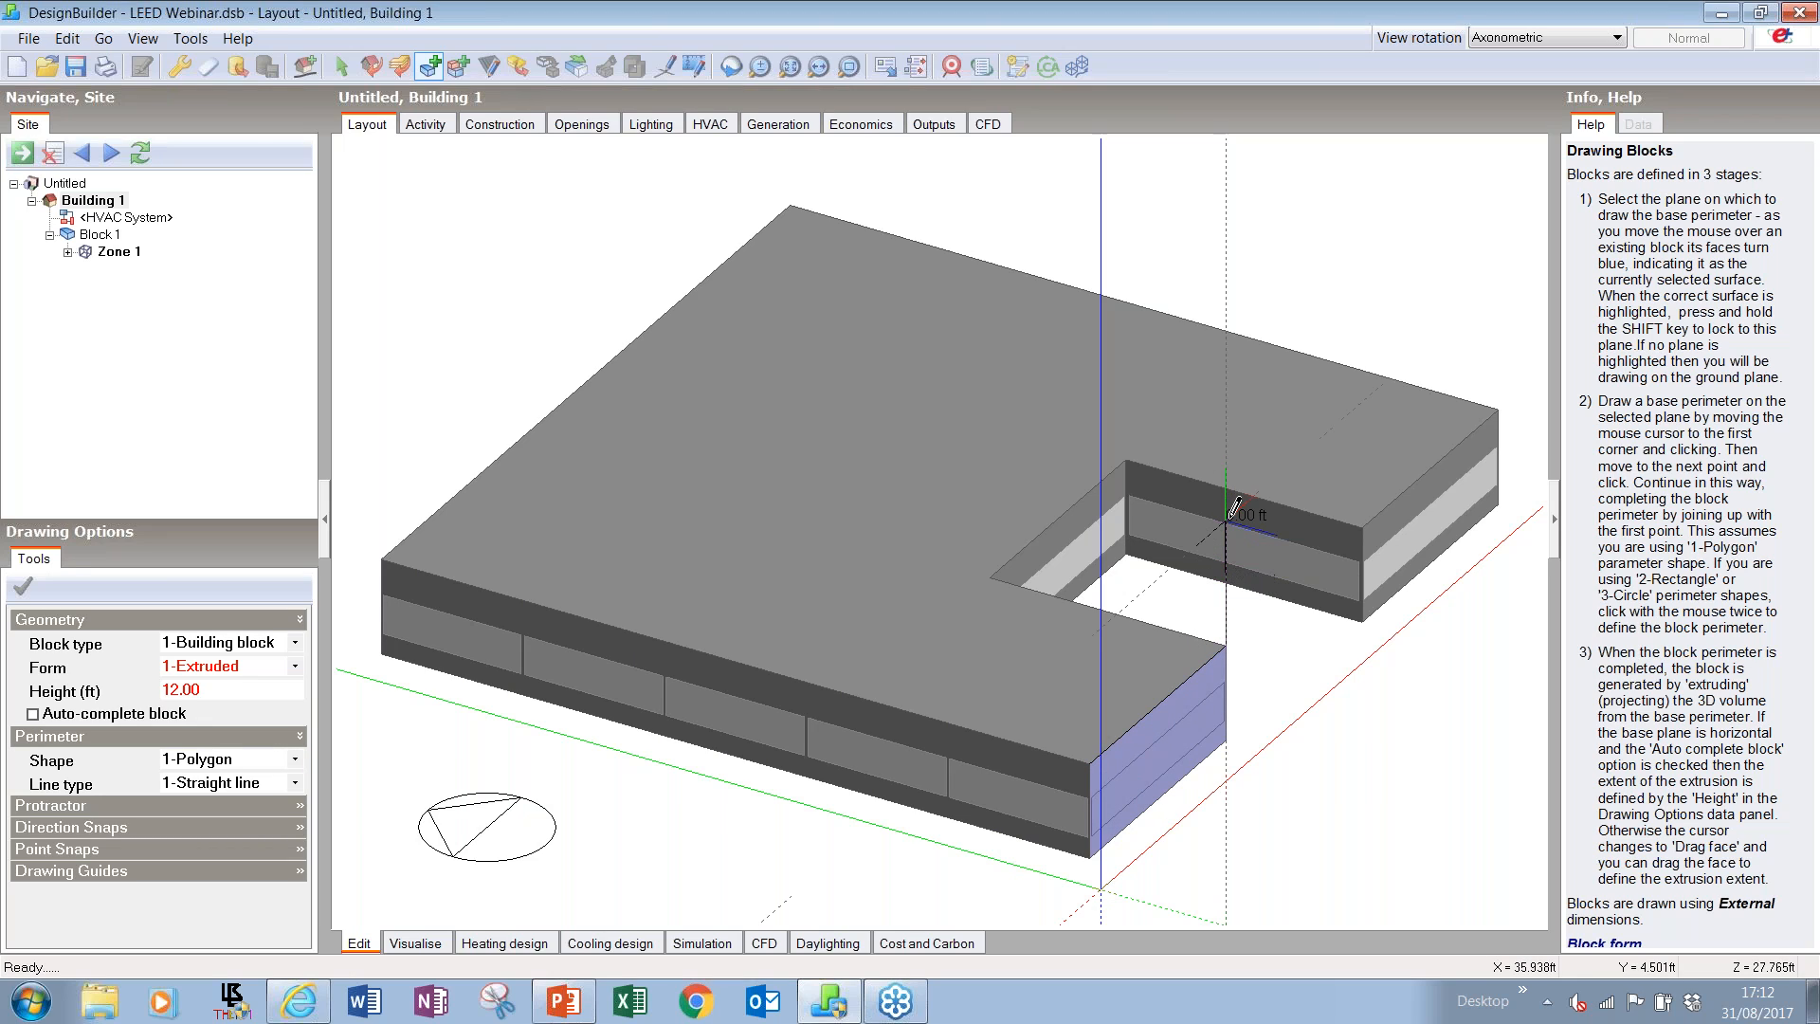
left_click(1227, 519)
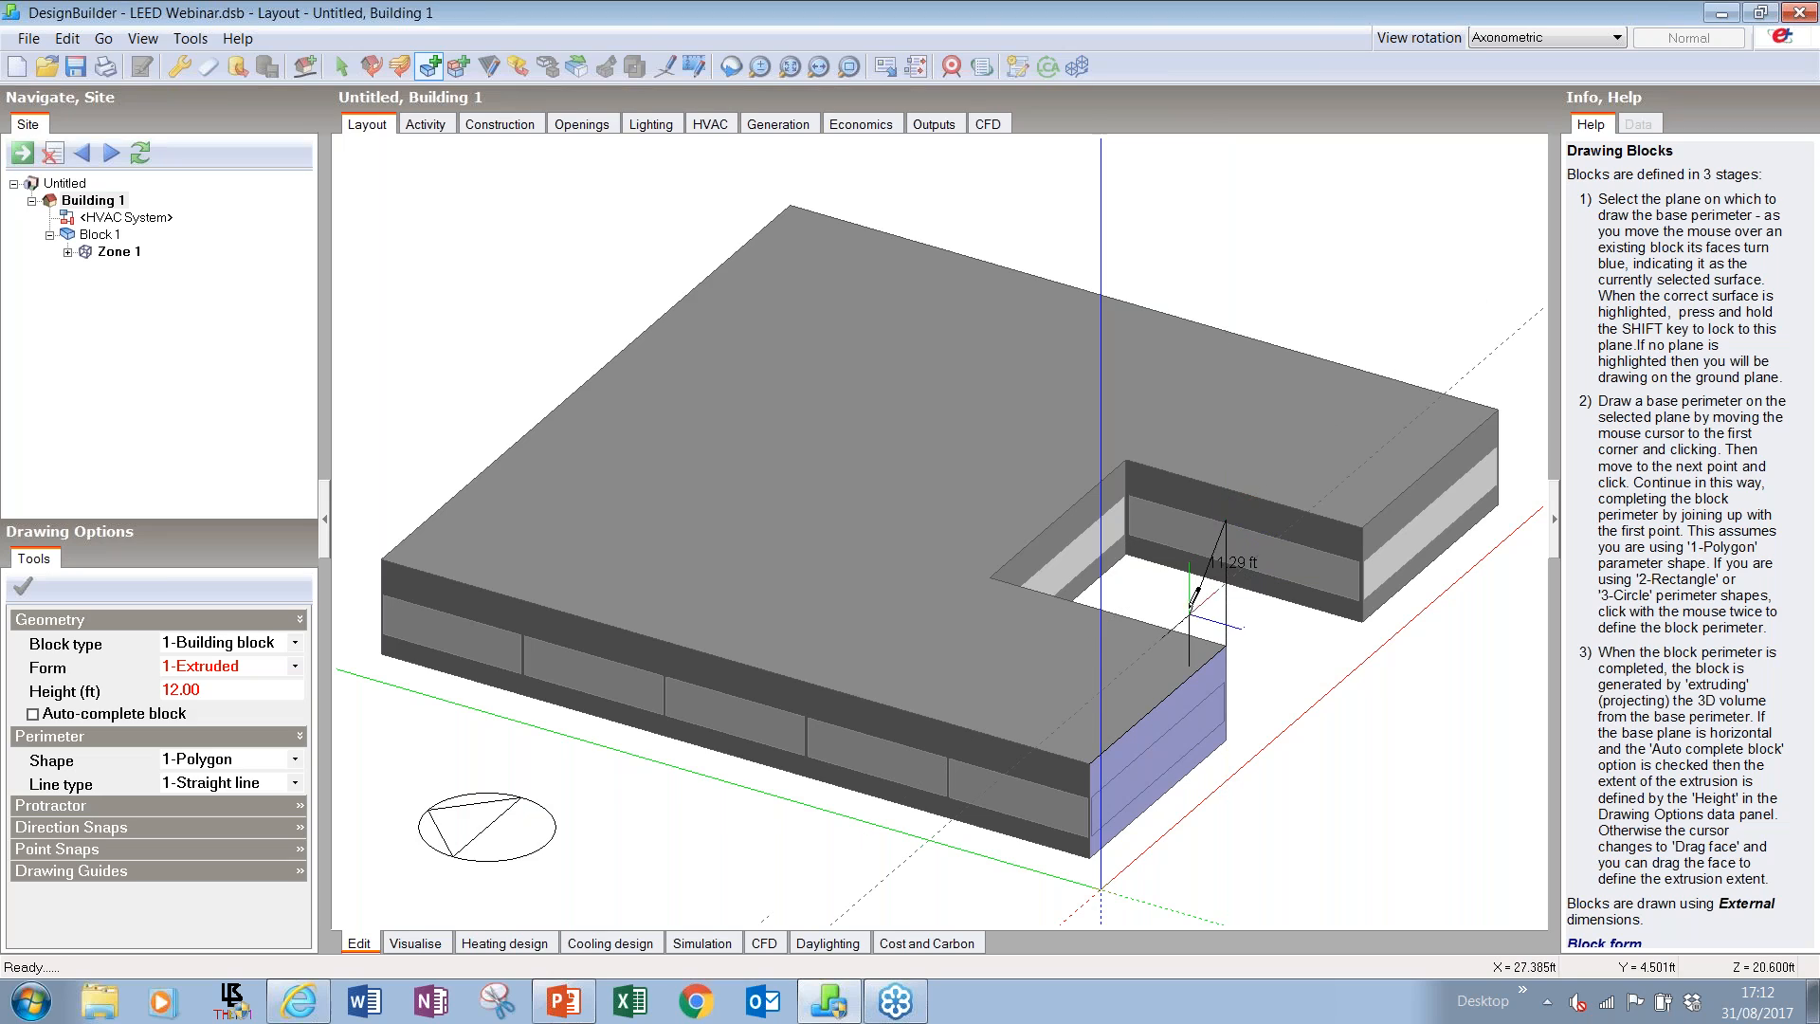
left_click(1098, 694)
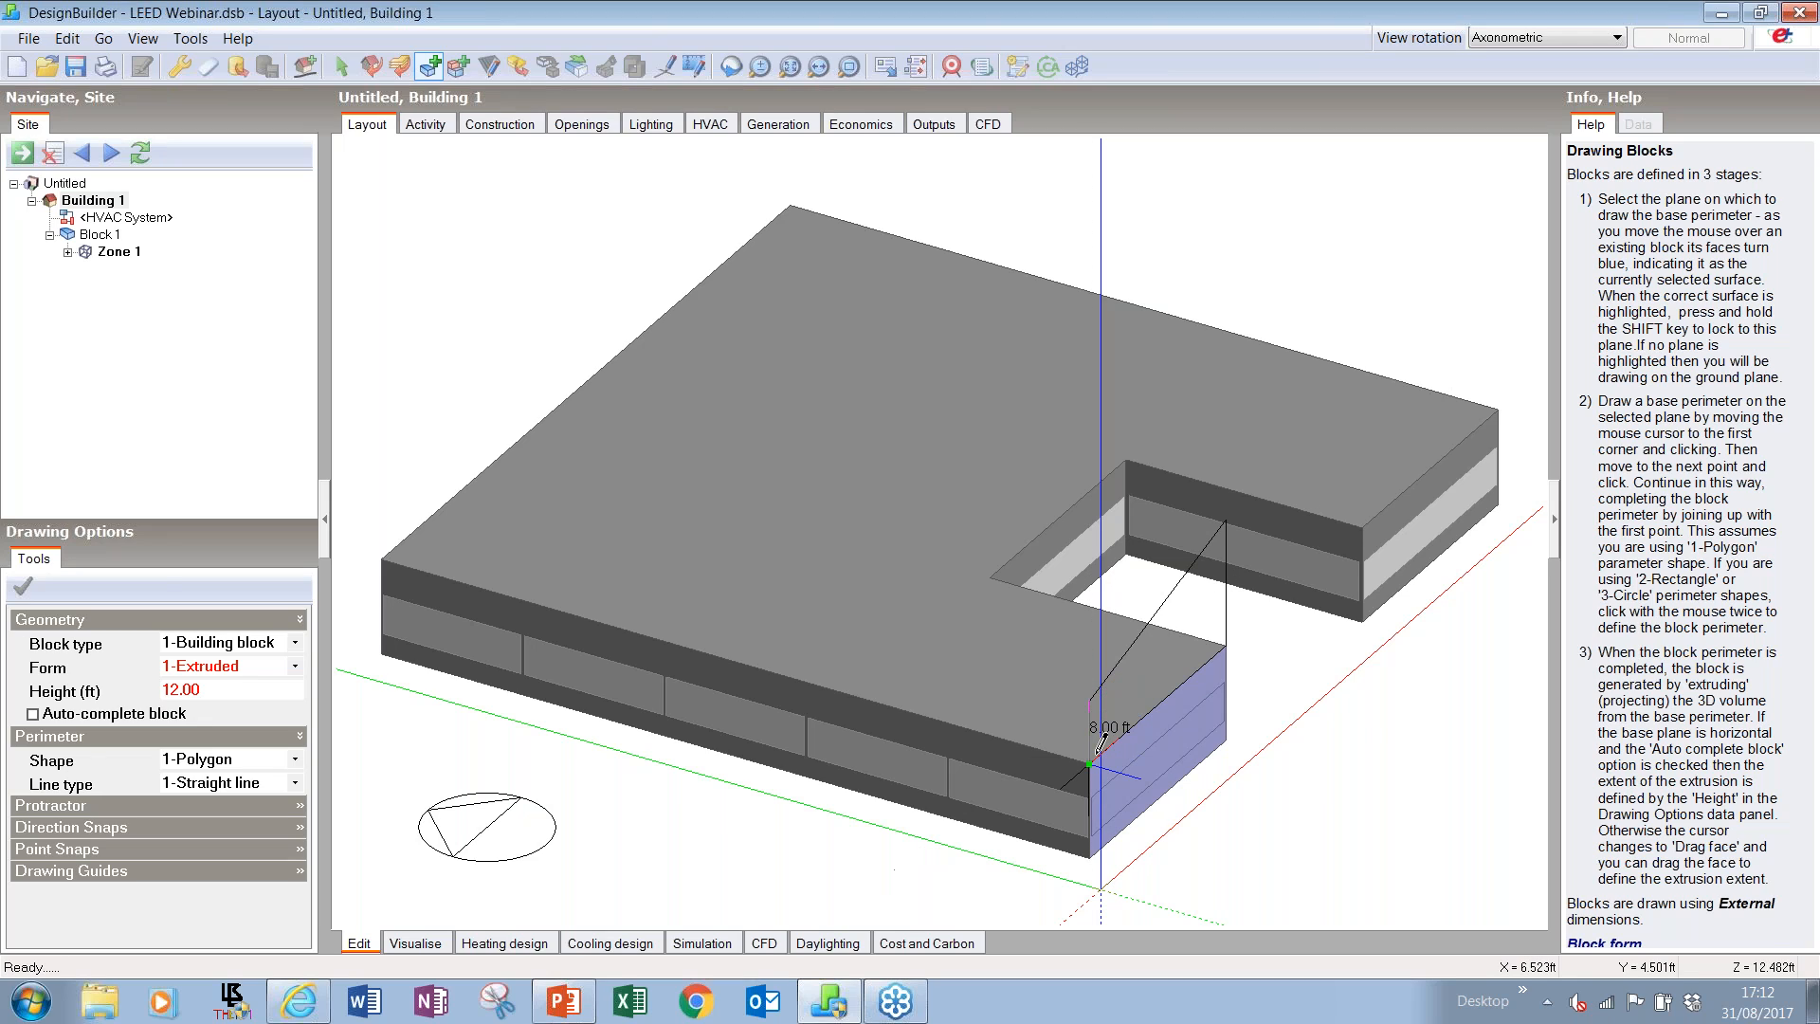
left_click(1100, 744)
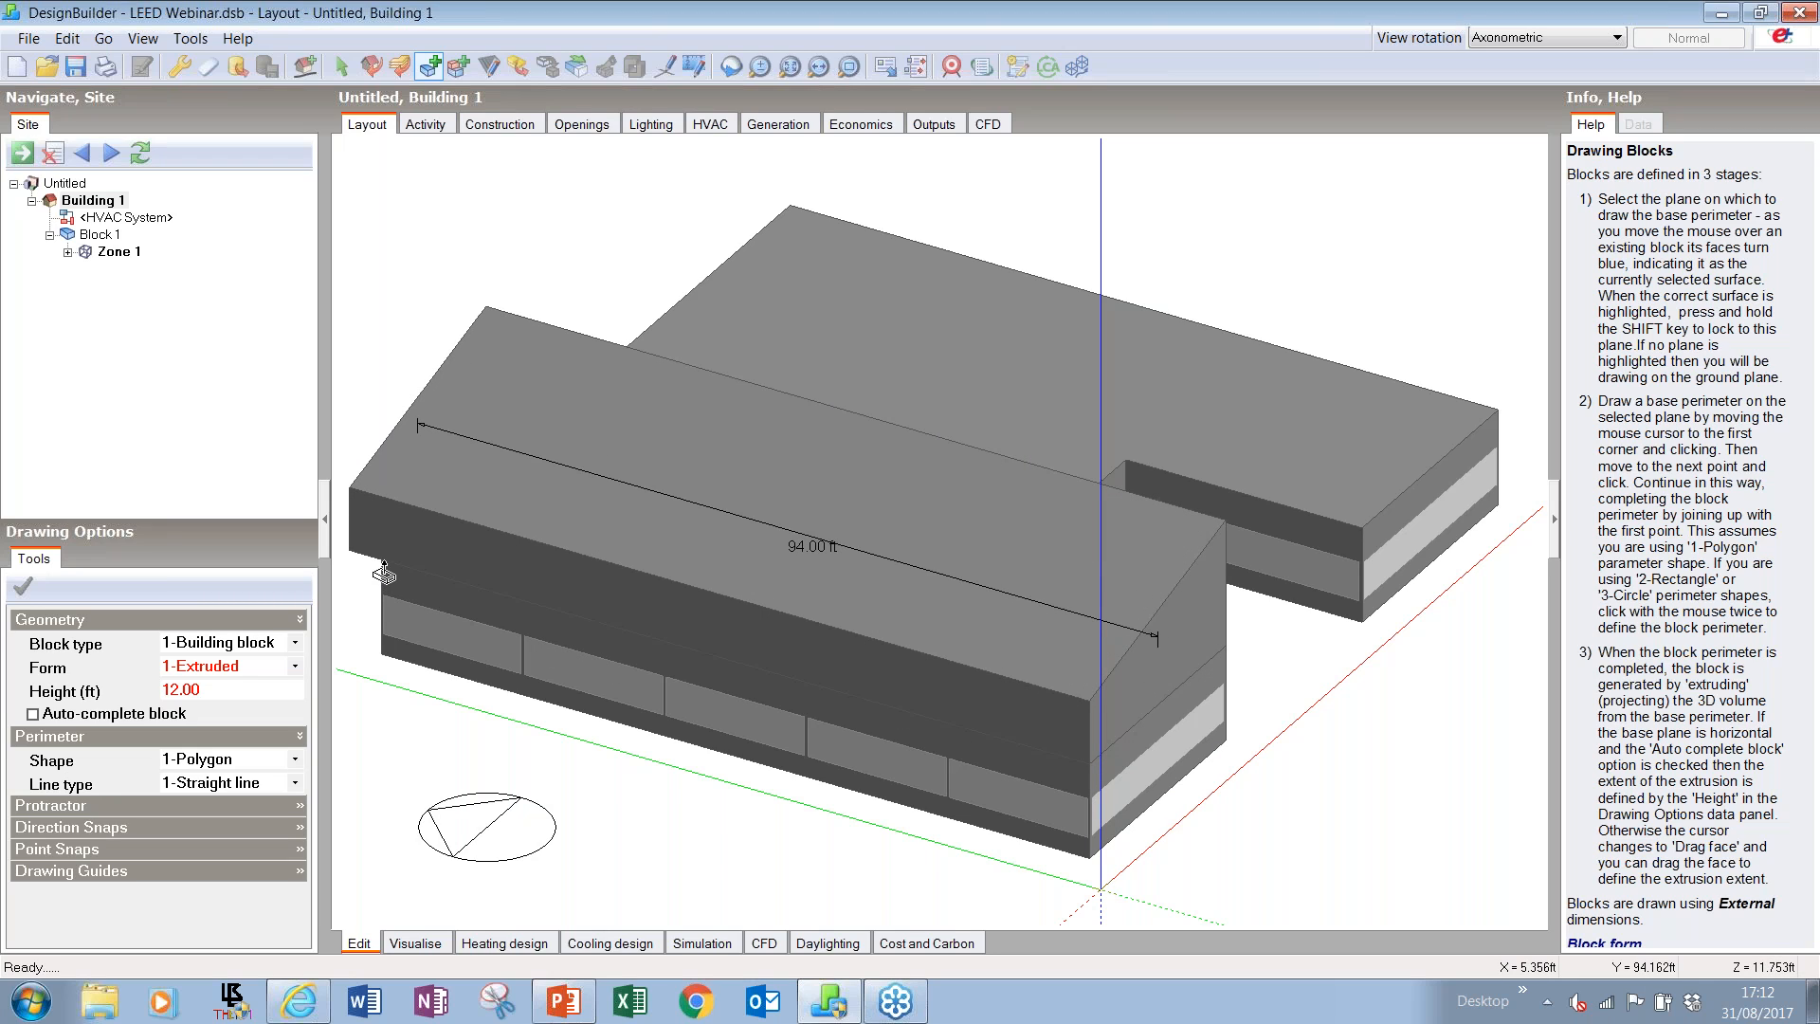
left_click(383, 656)
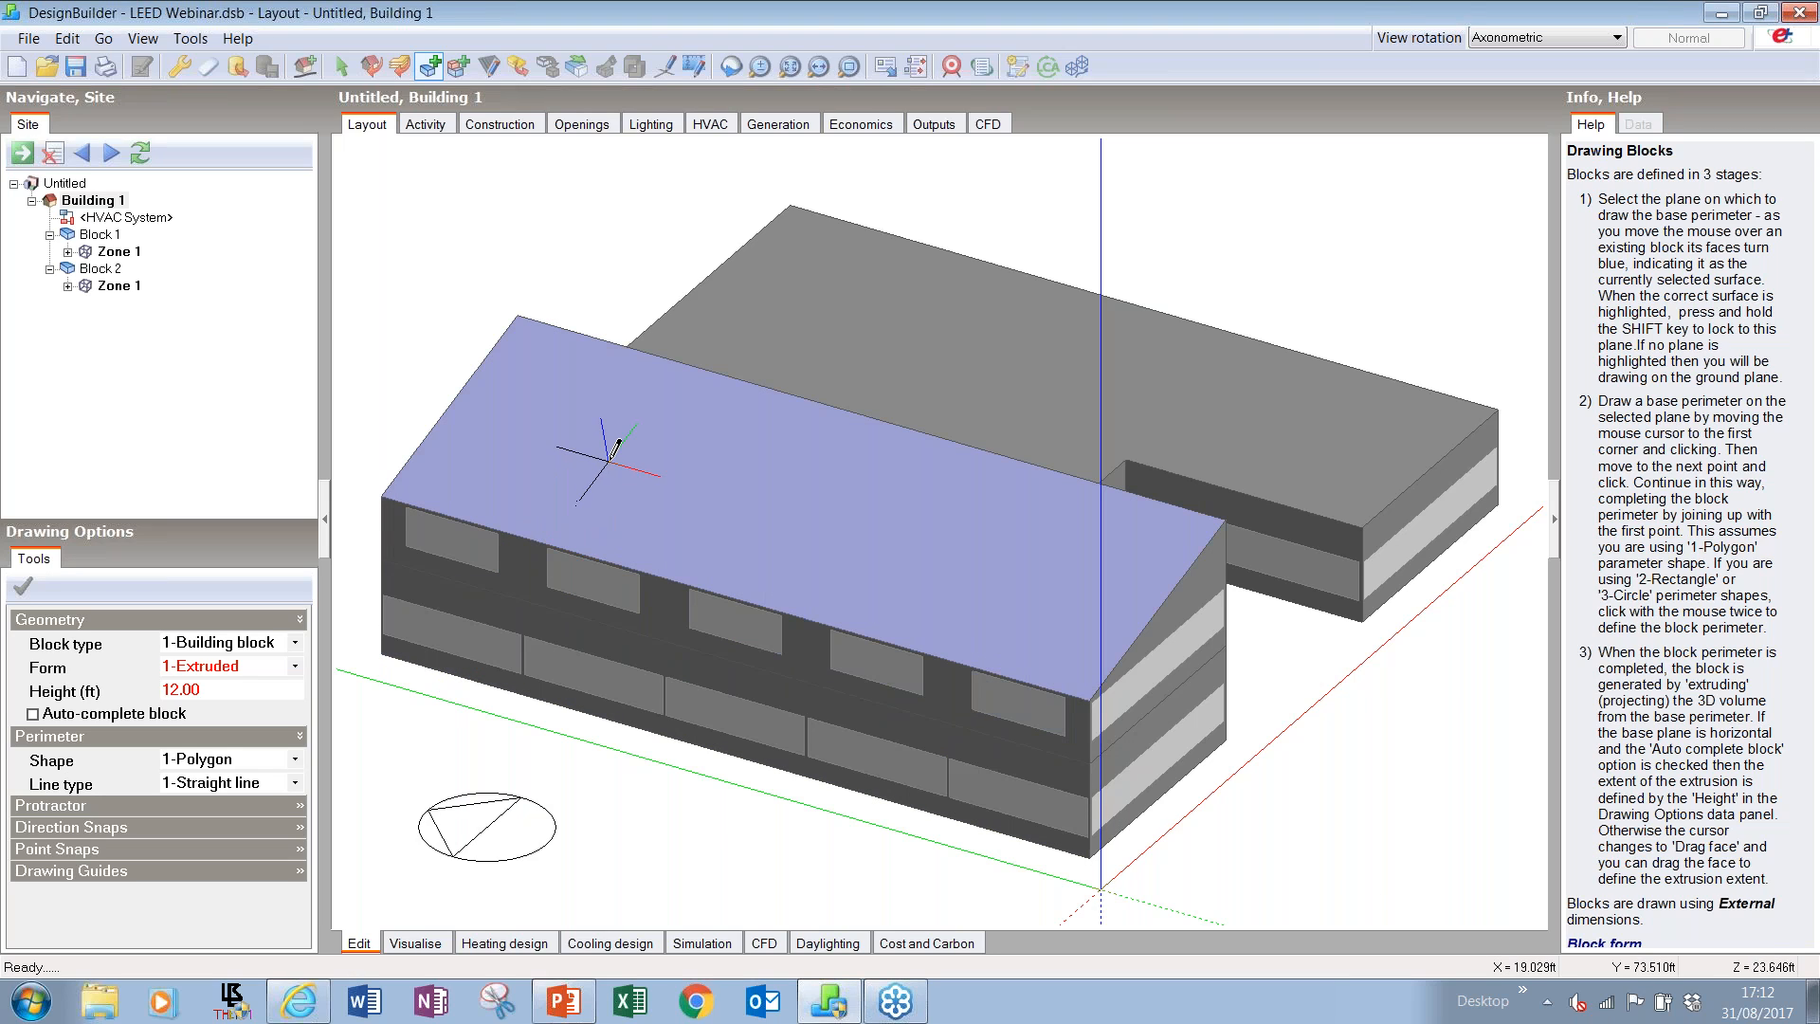
key("Escape")
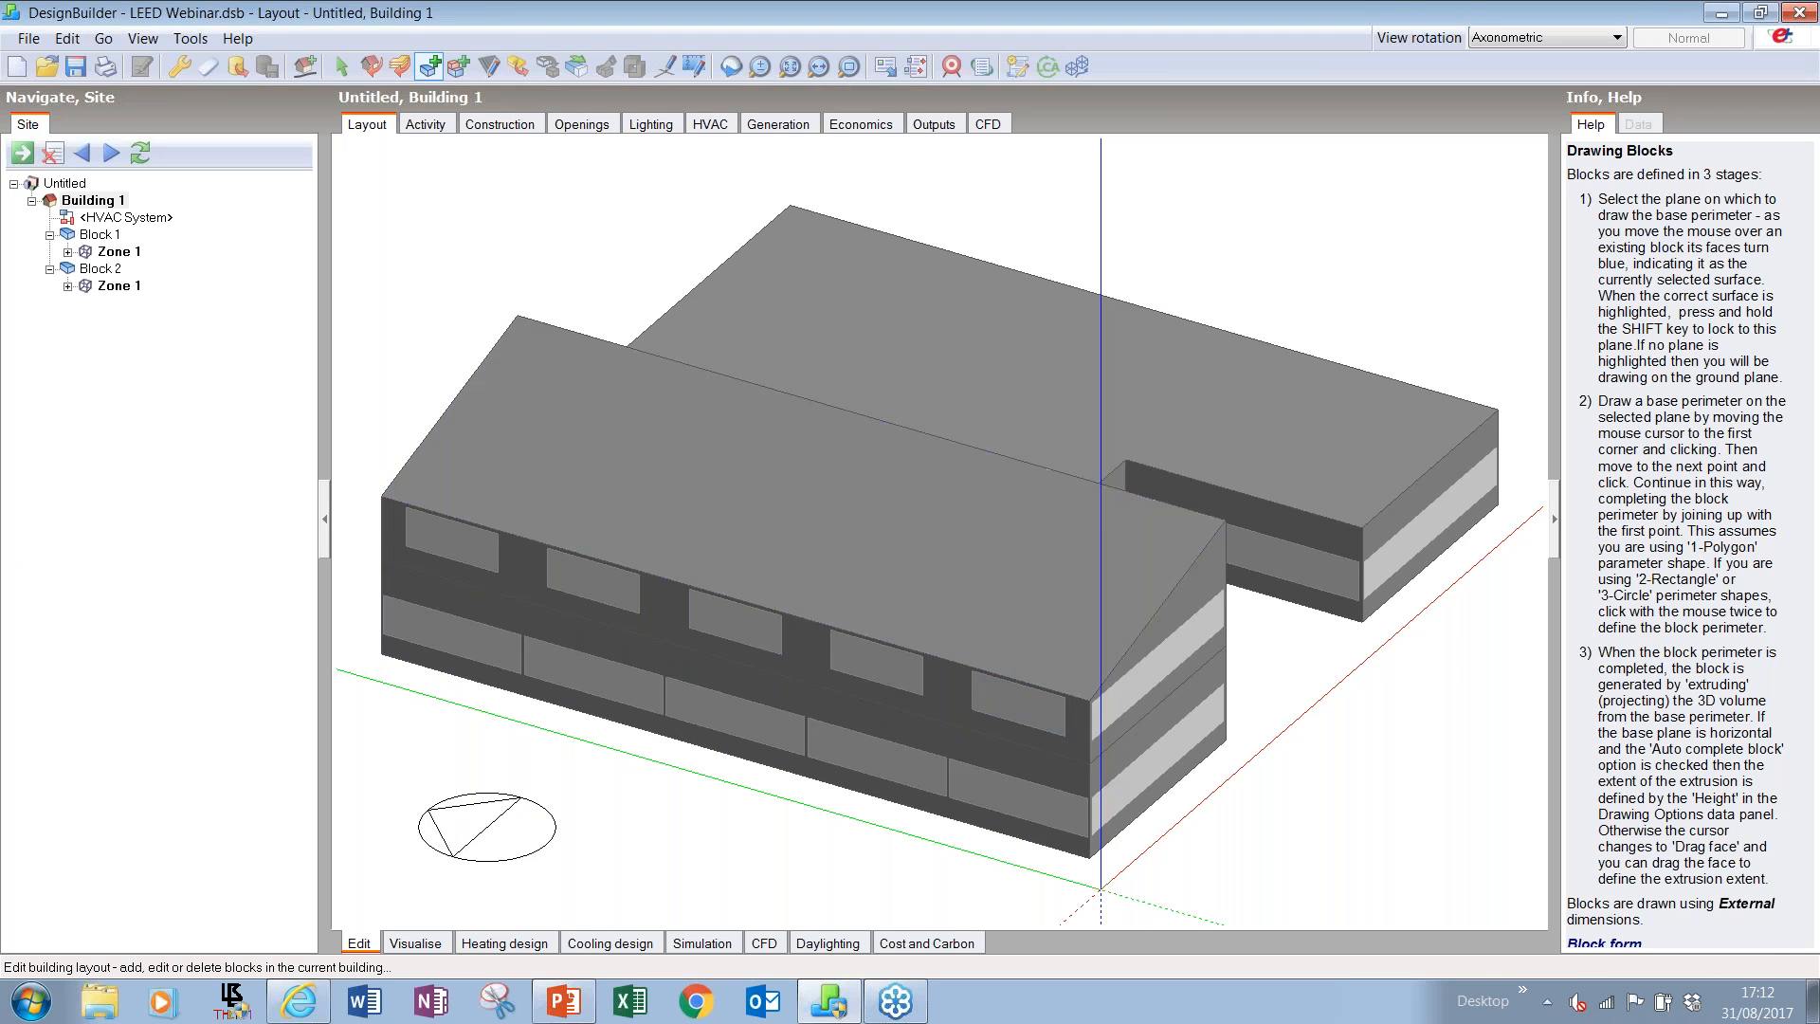
- Mirror the sloped-roof upper block about the Y-axis so its copy sits on the far wing, and save the model
left_click(730, 519)
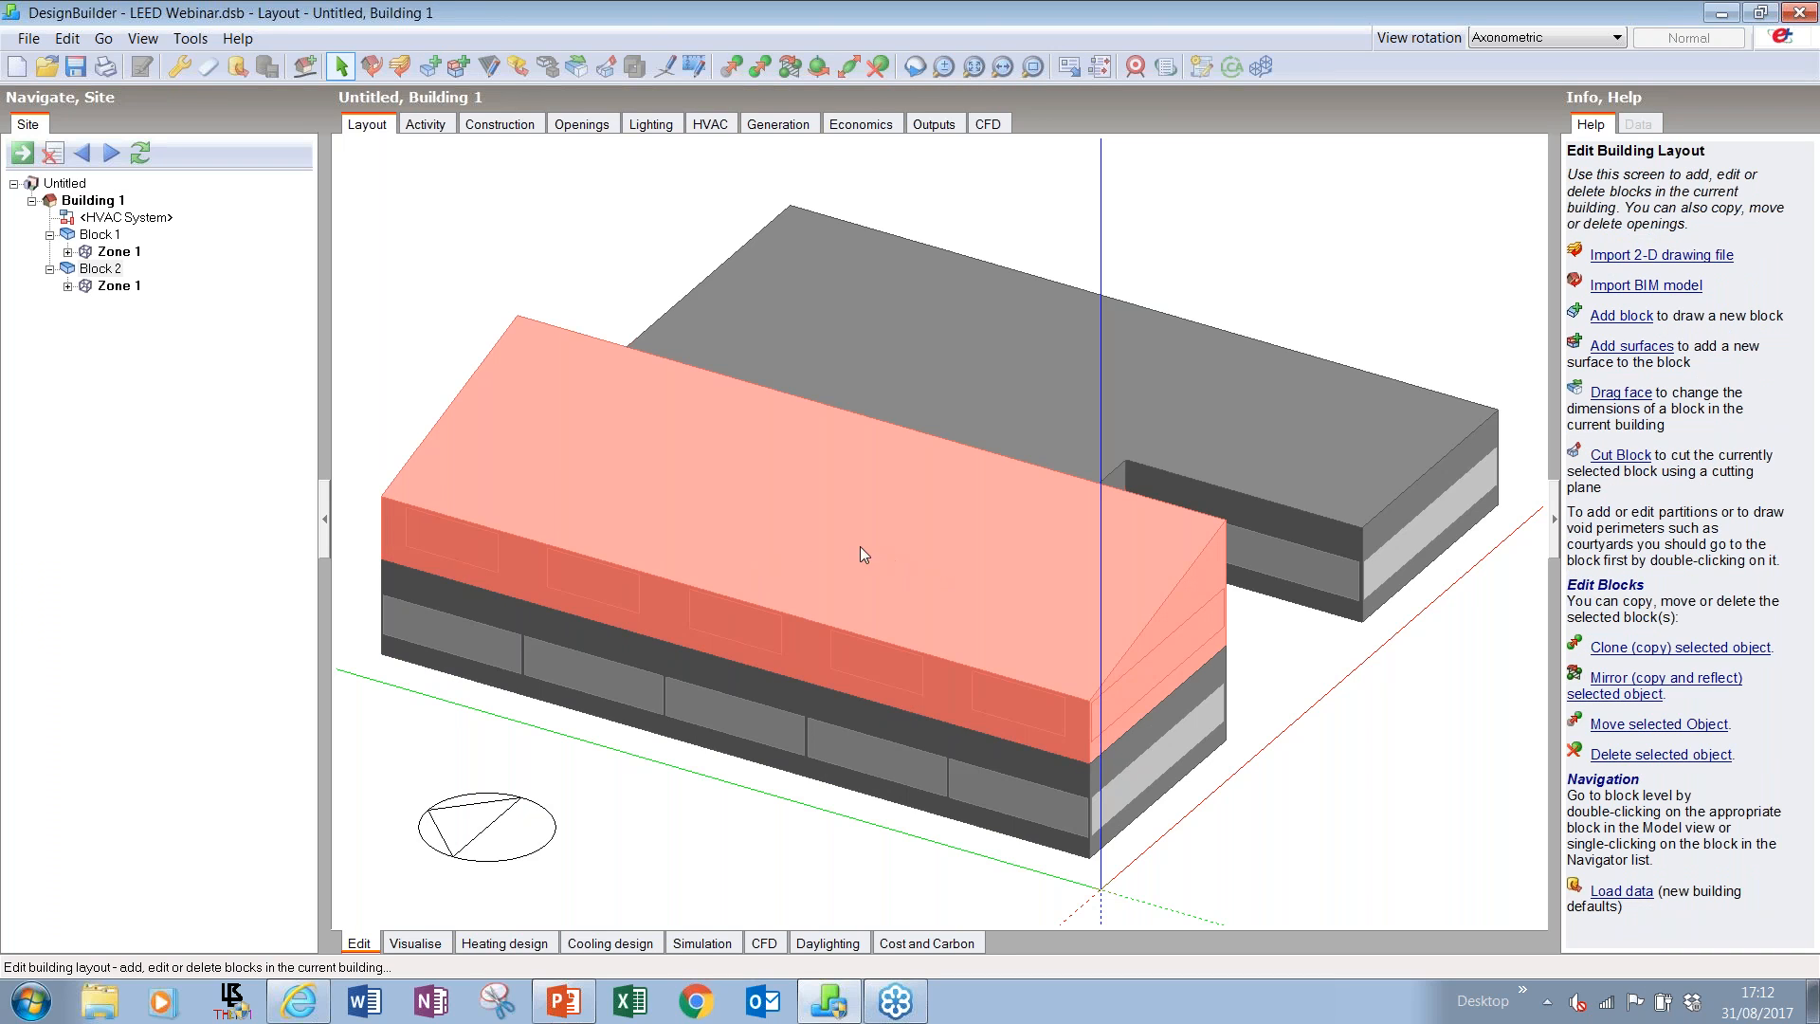
right_click(852, 540)
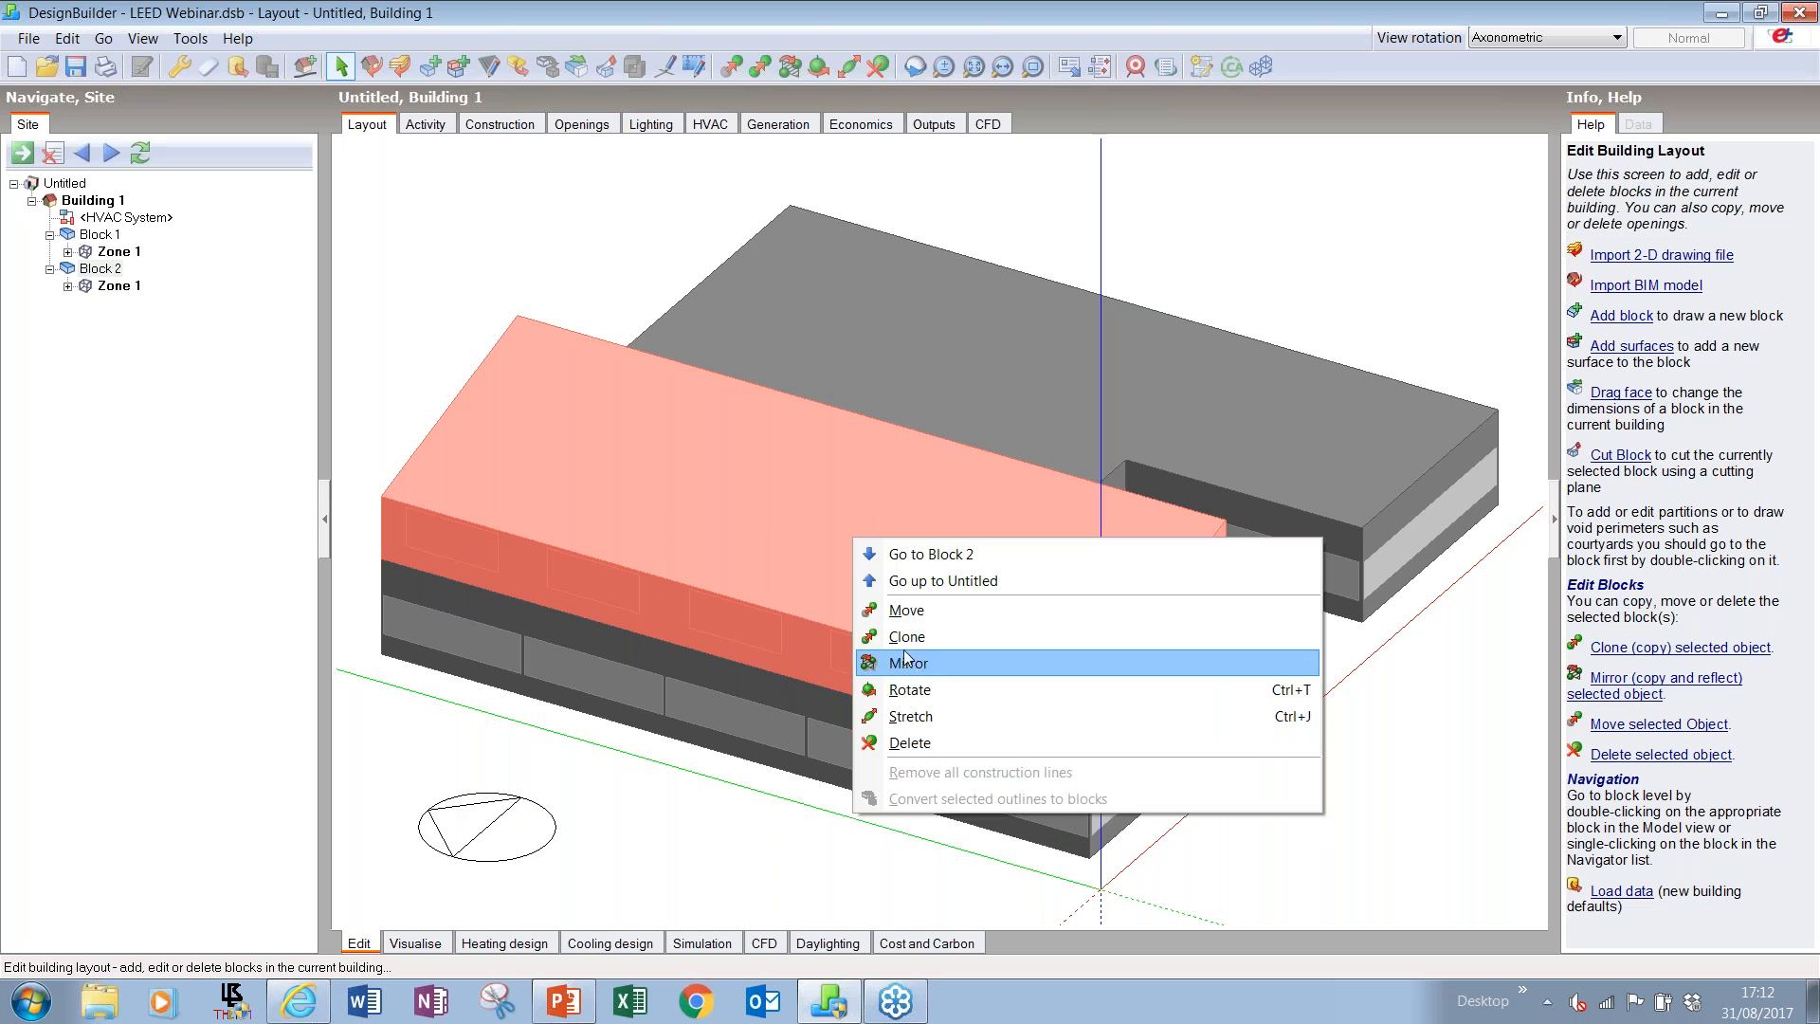
left_click(908, 662)
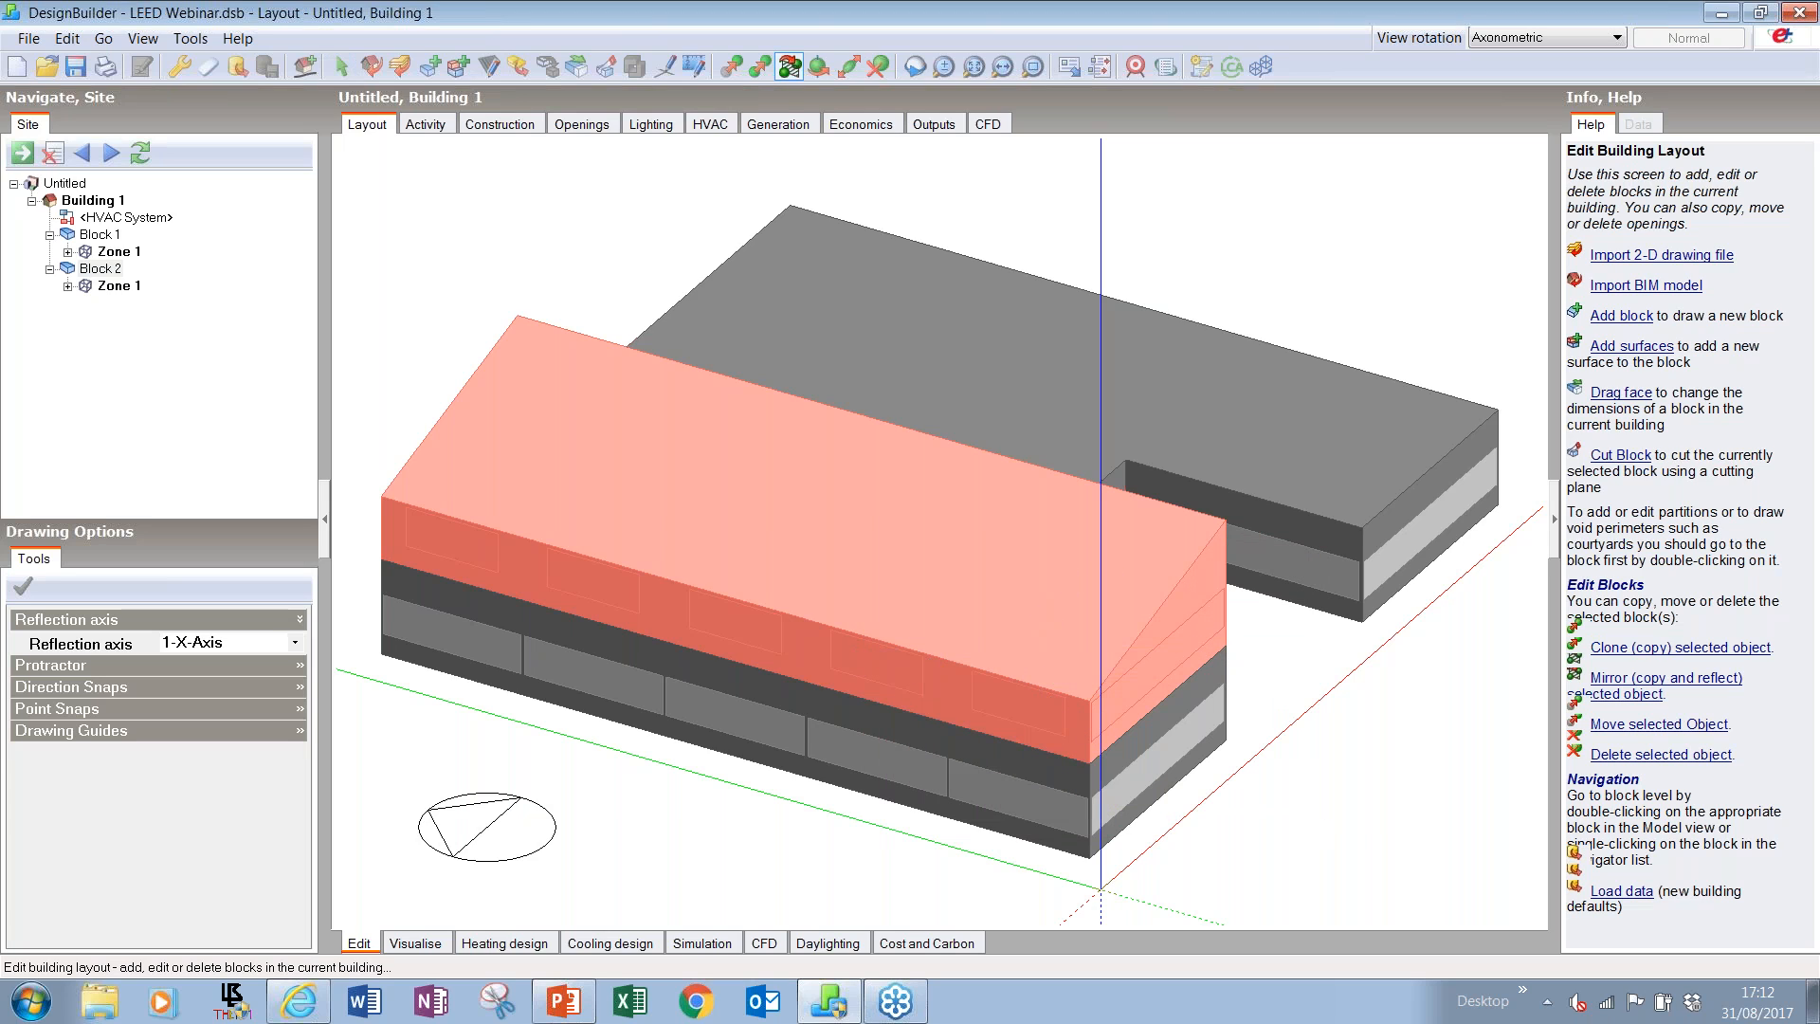
left_click(208, 649)
left_click(213, 683)
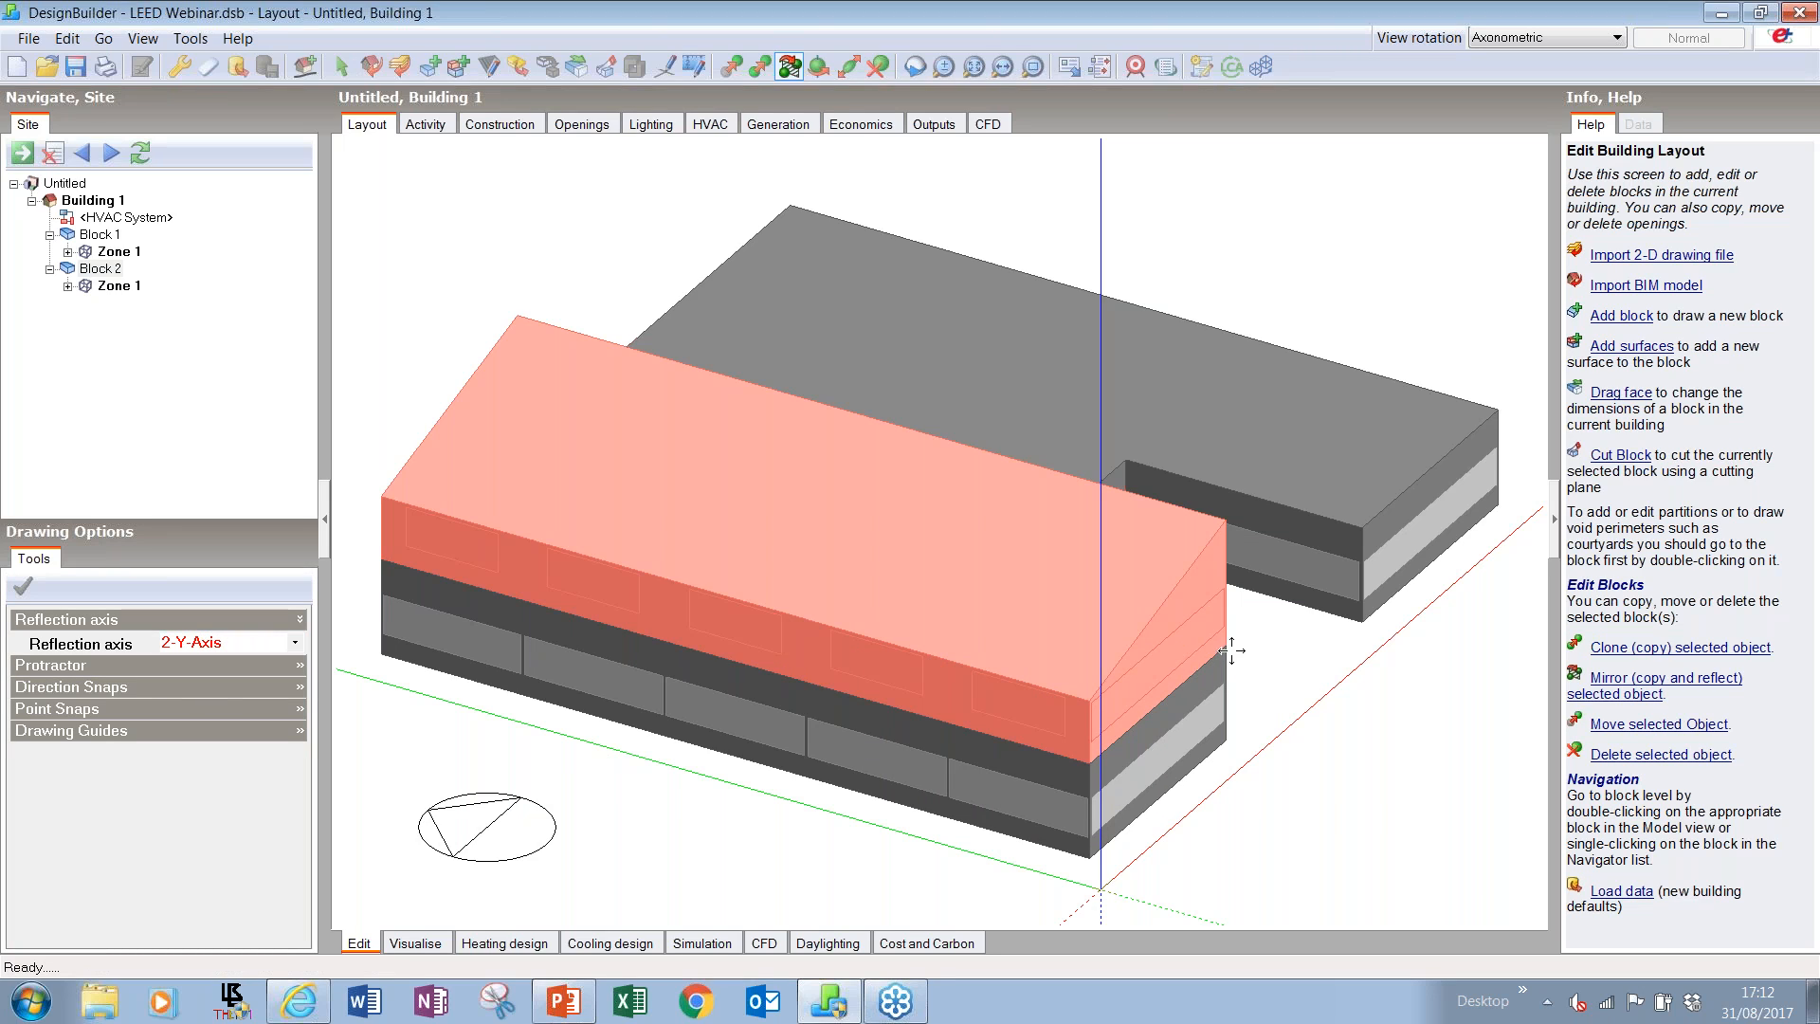
left_click(1223, 646)
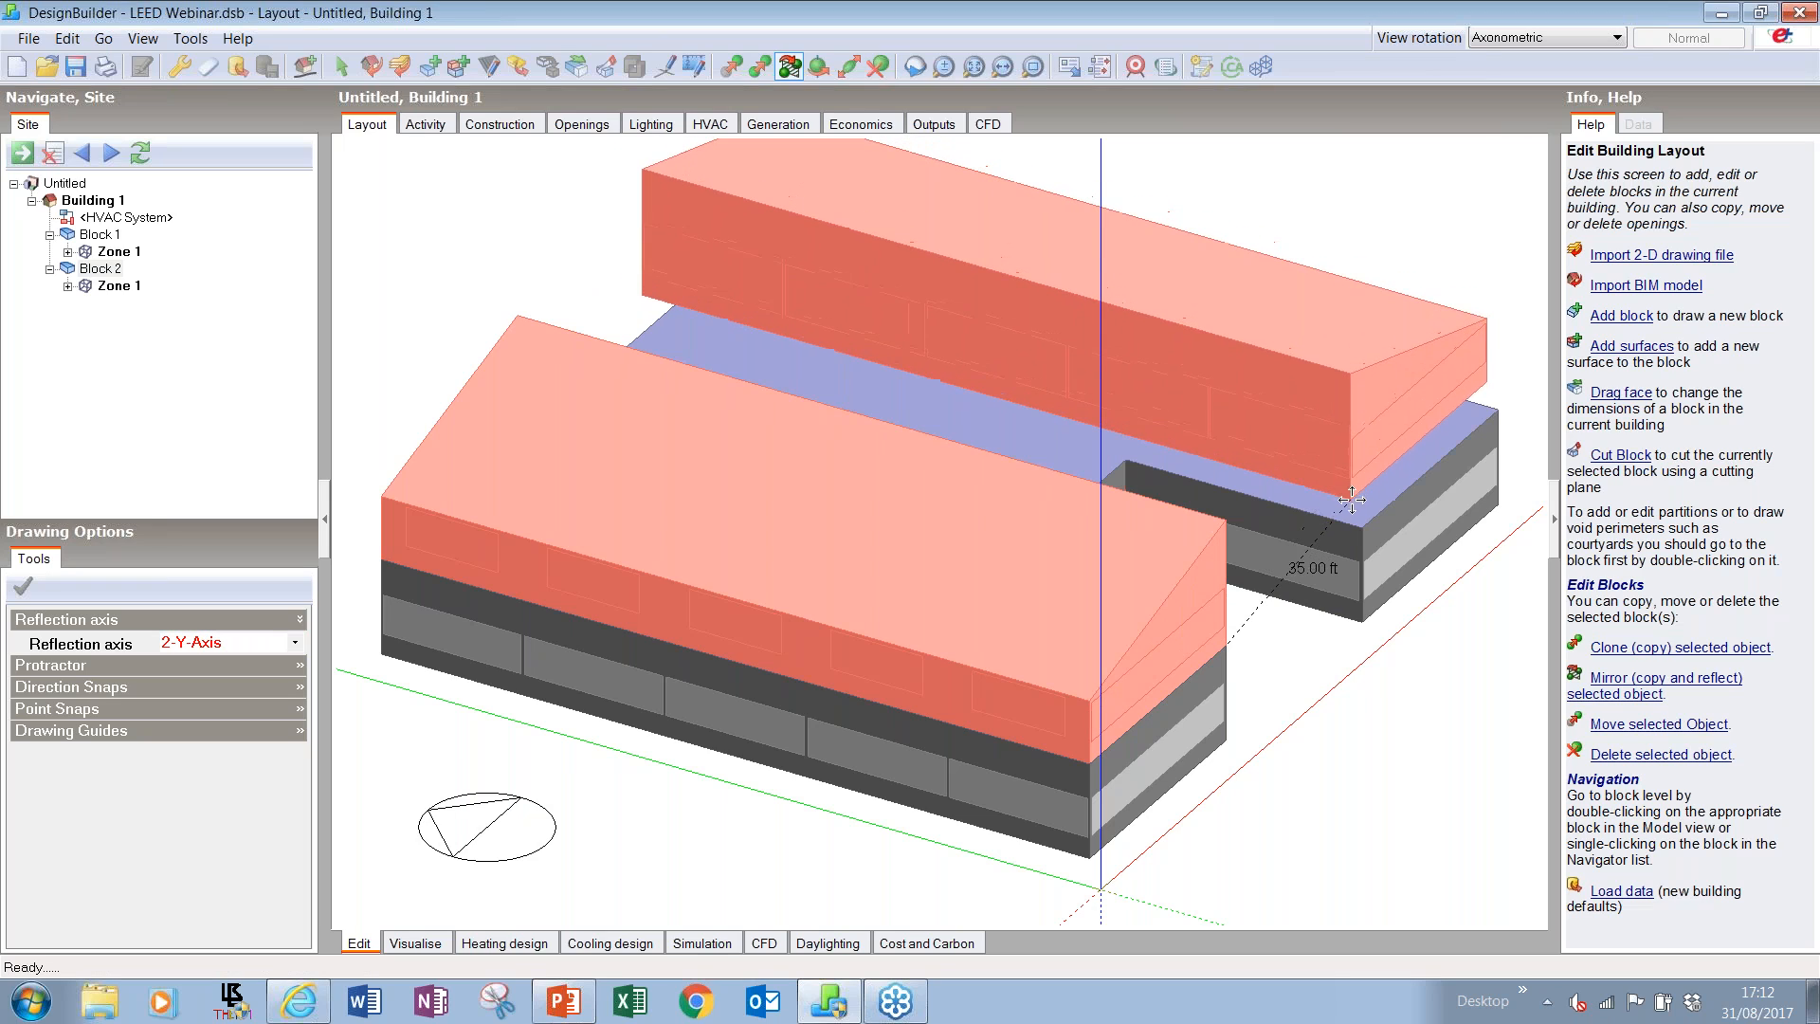
left_click(1362, 528)
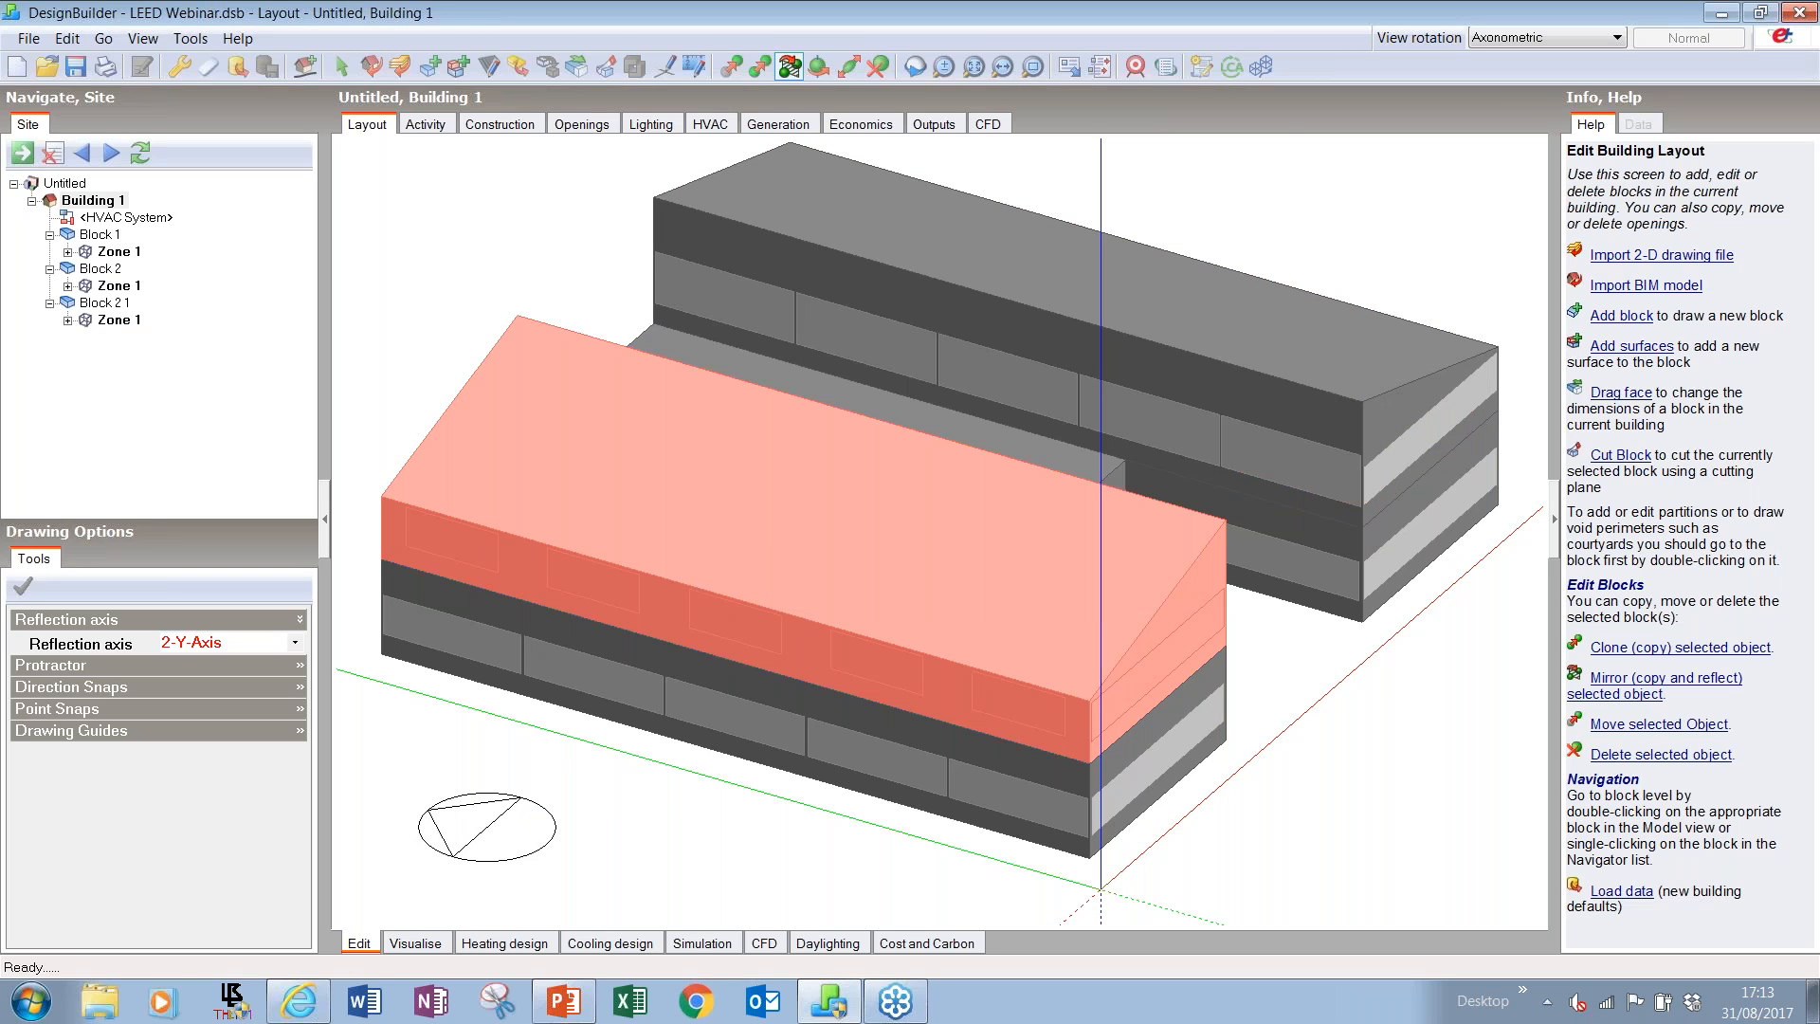
key("Escape")
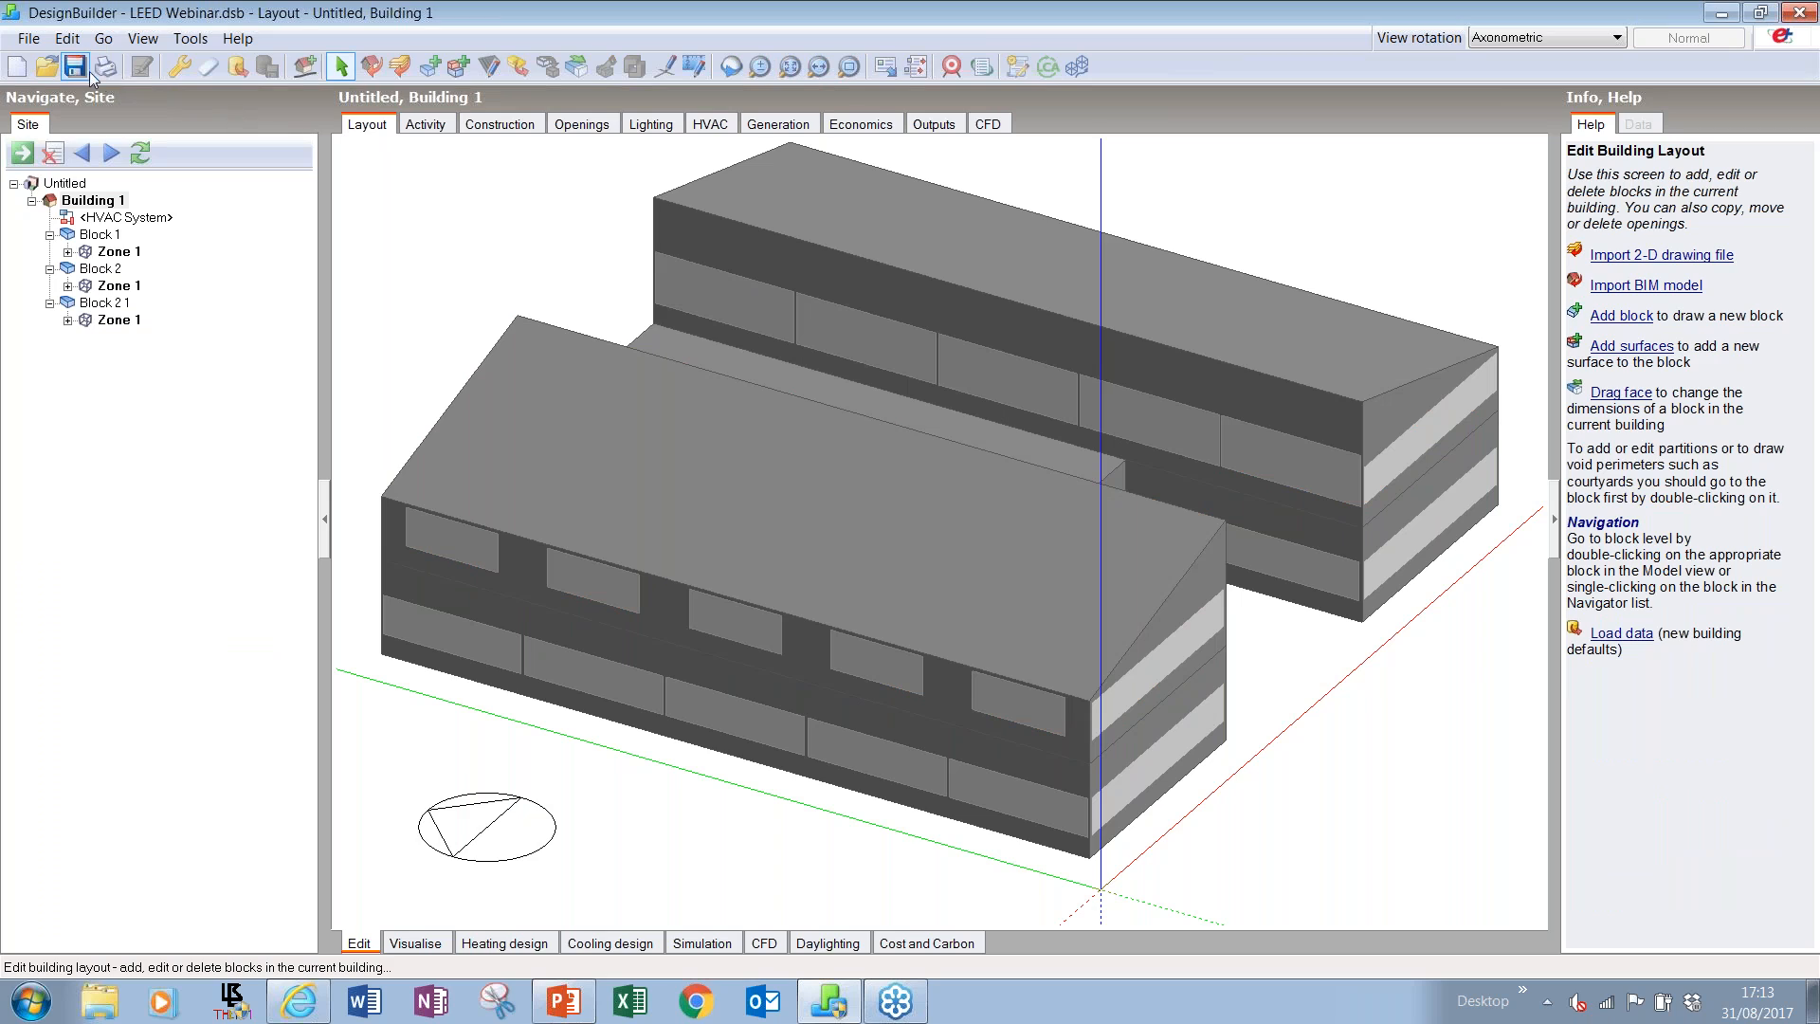
left_click(73, 68)
- On the unnotched end wall of the ground-floor block, add a full-height rectangular surface between the wings and push it in 30 ft
left_click(730, 66)
left_click_drag(457, 320, 794, 297)
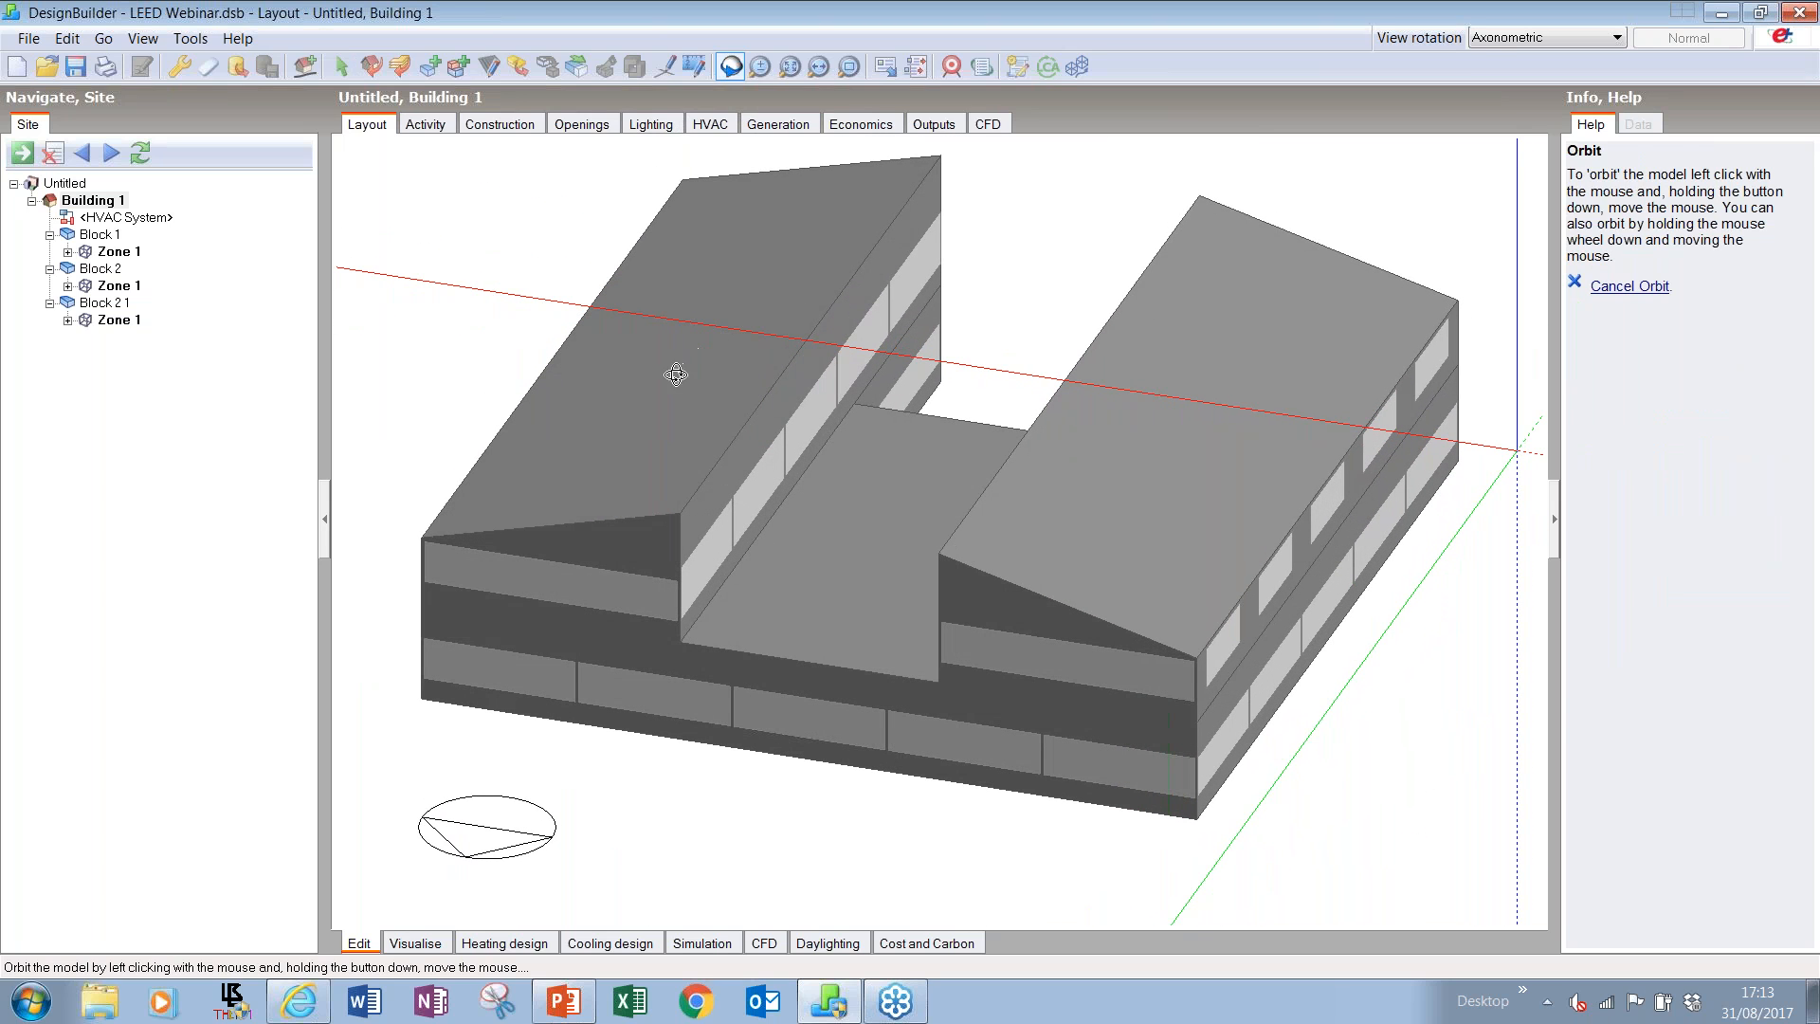
key("Escape")
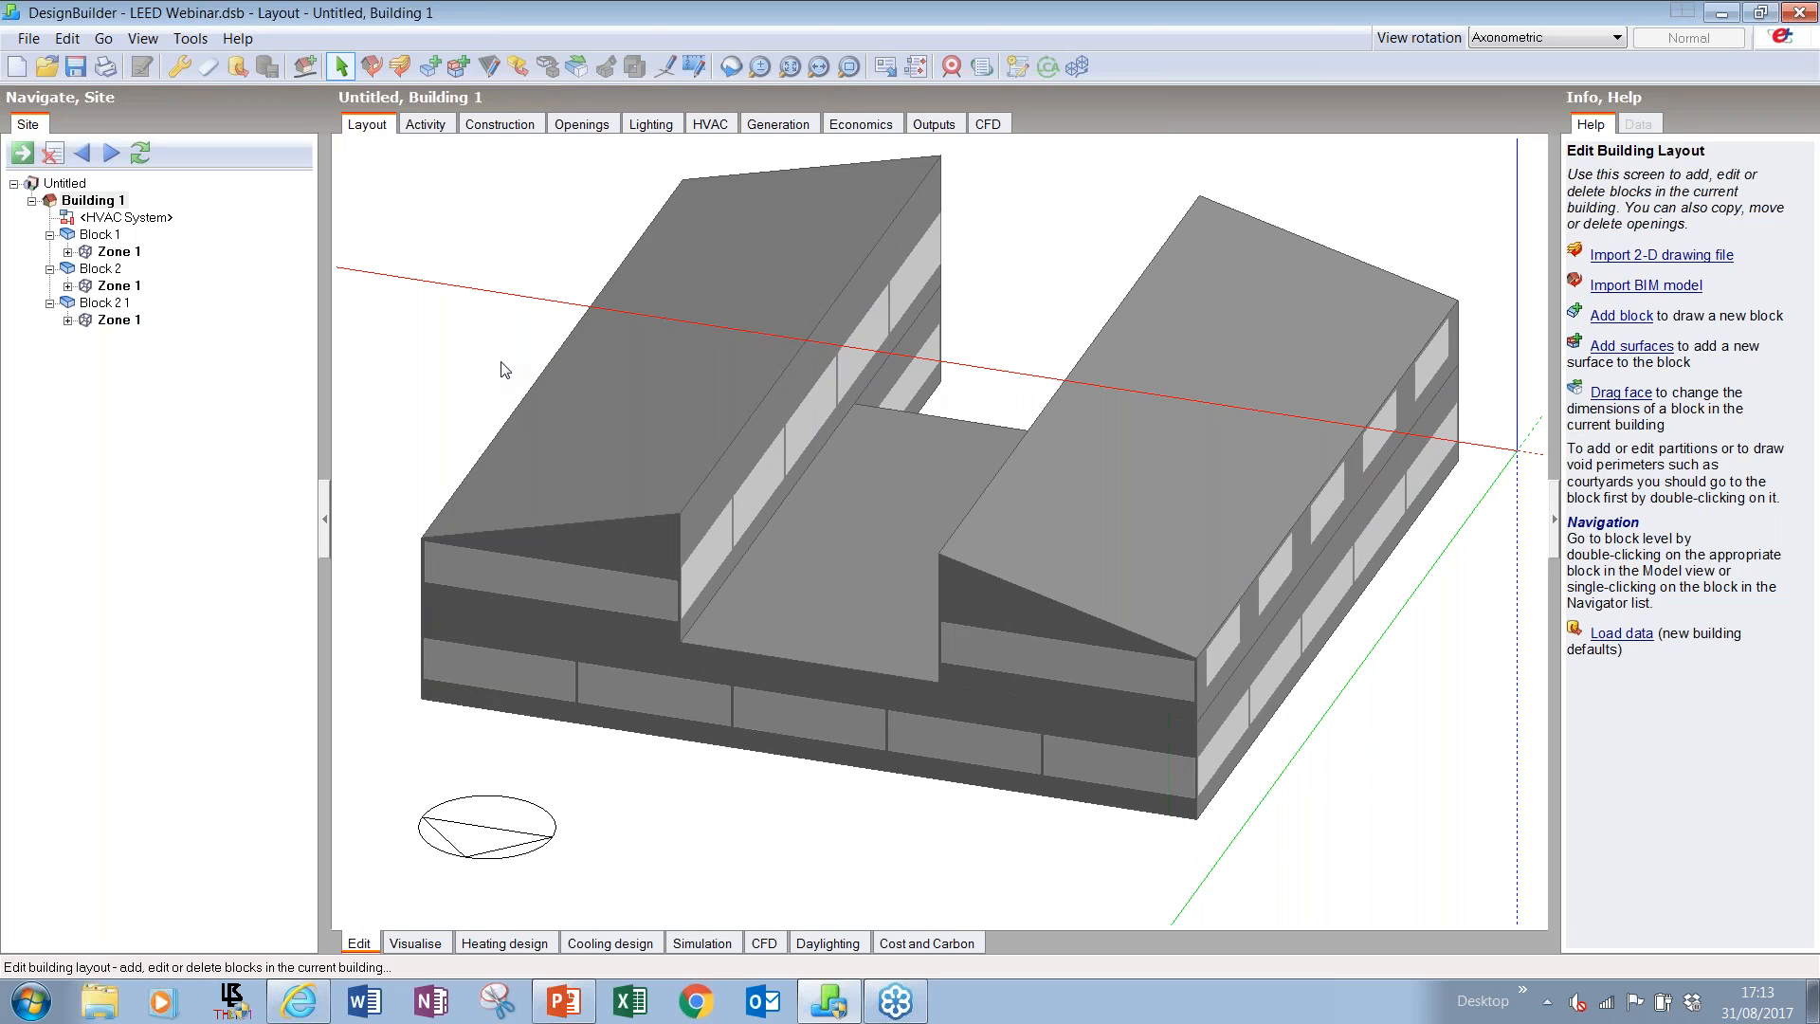
left_click(458, 67)
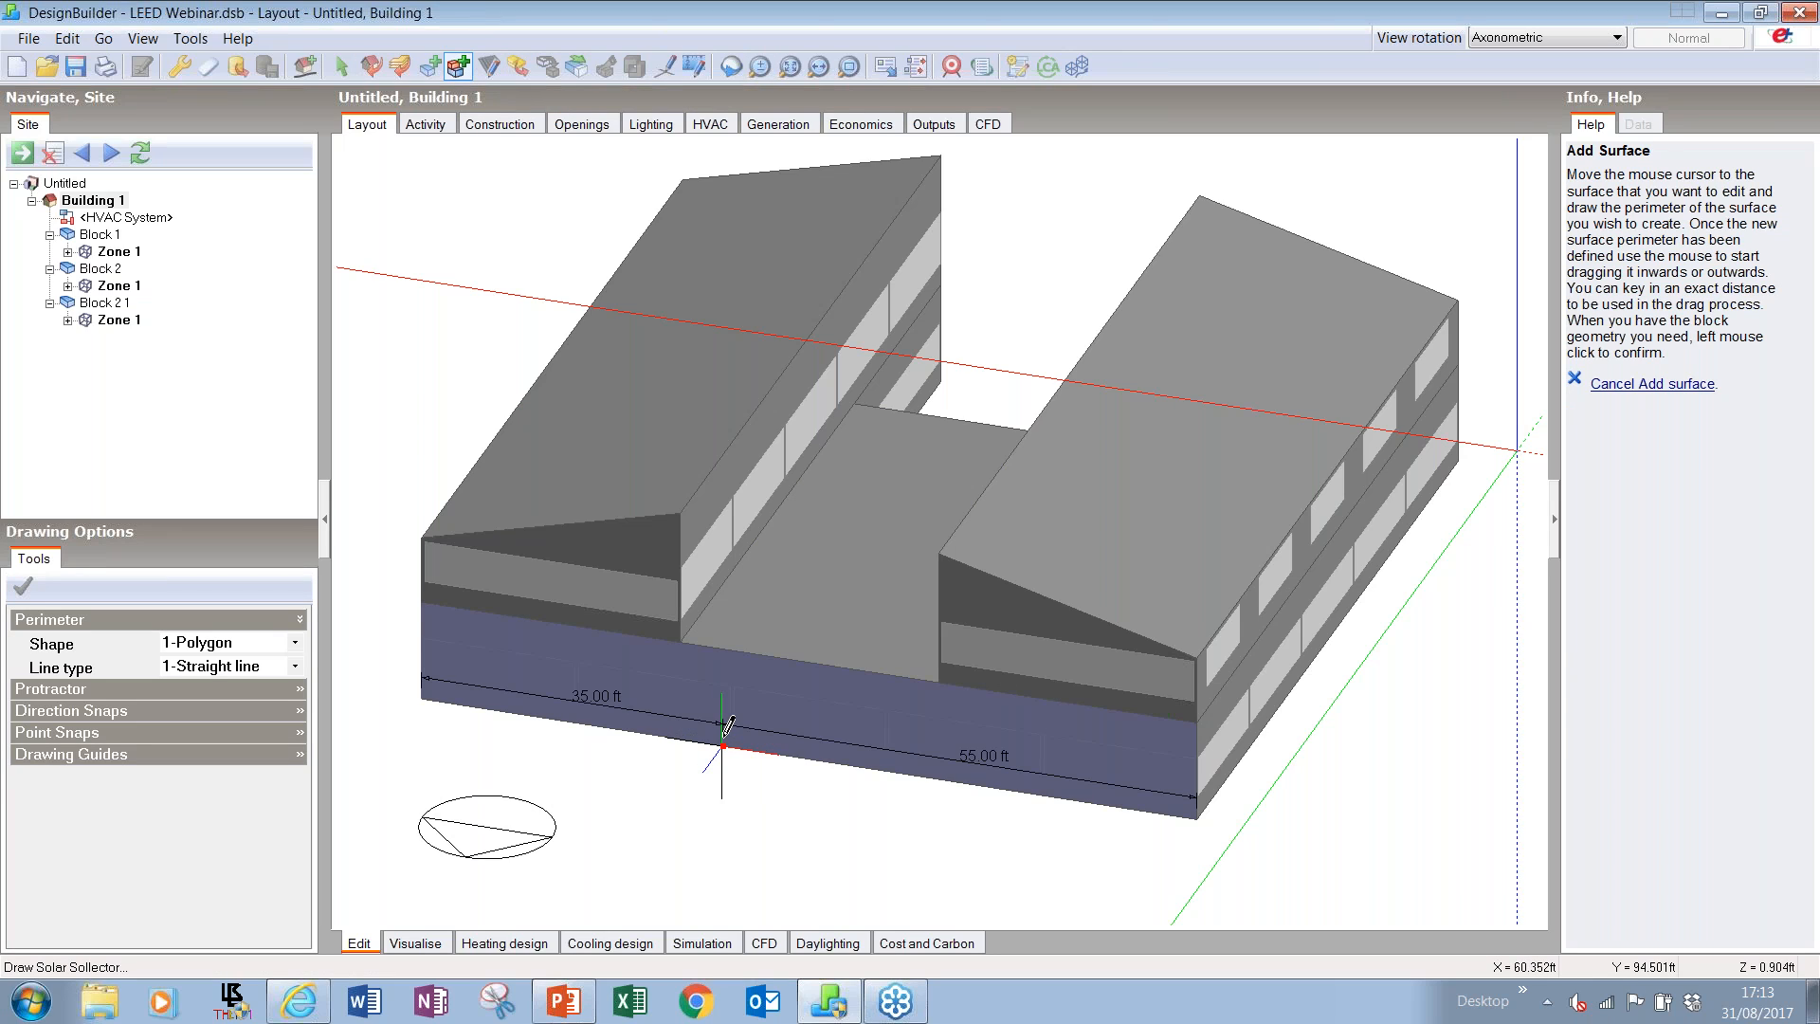
left_click(256, 642)
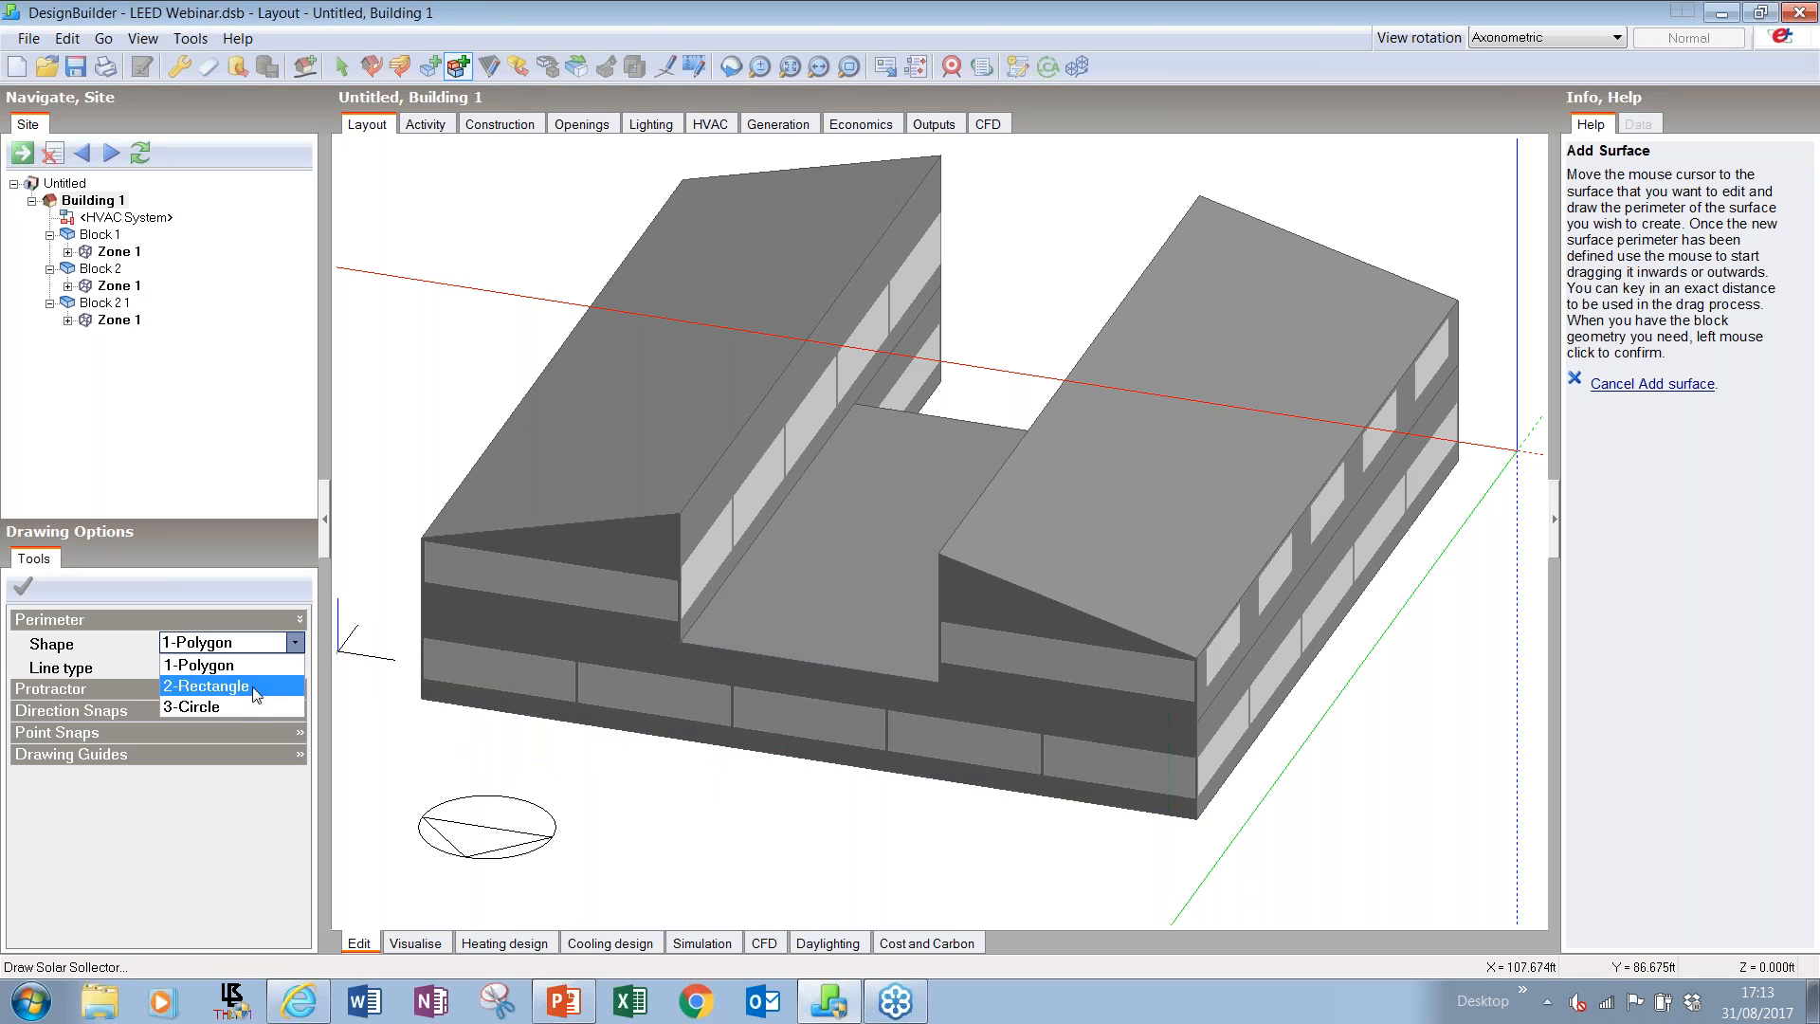
left_click(256, 687)
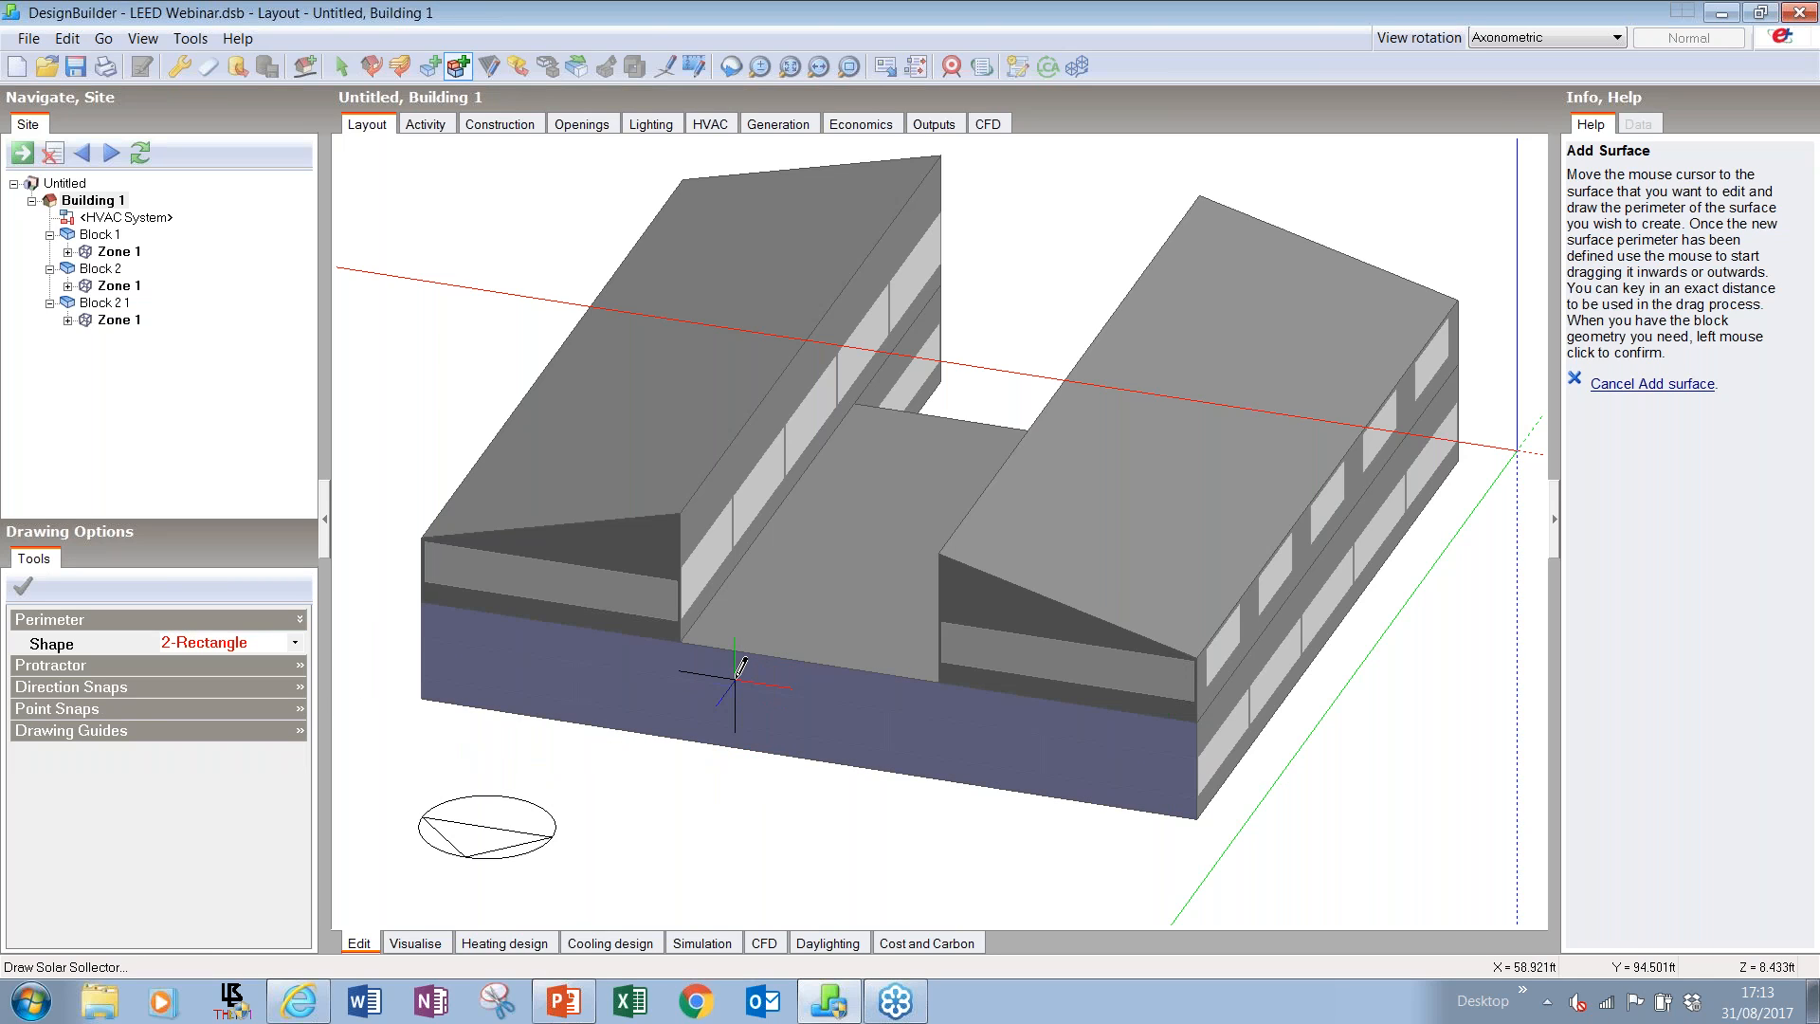
left_click(681, 642)
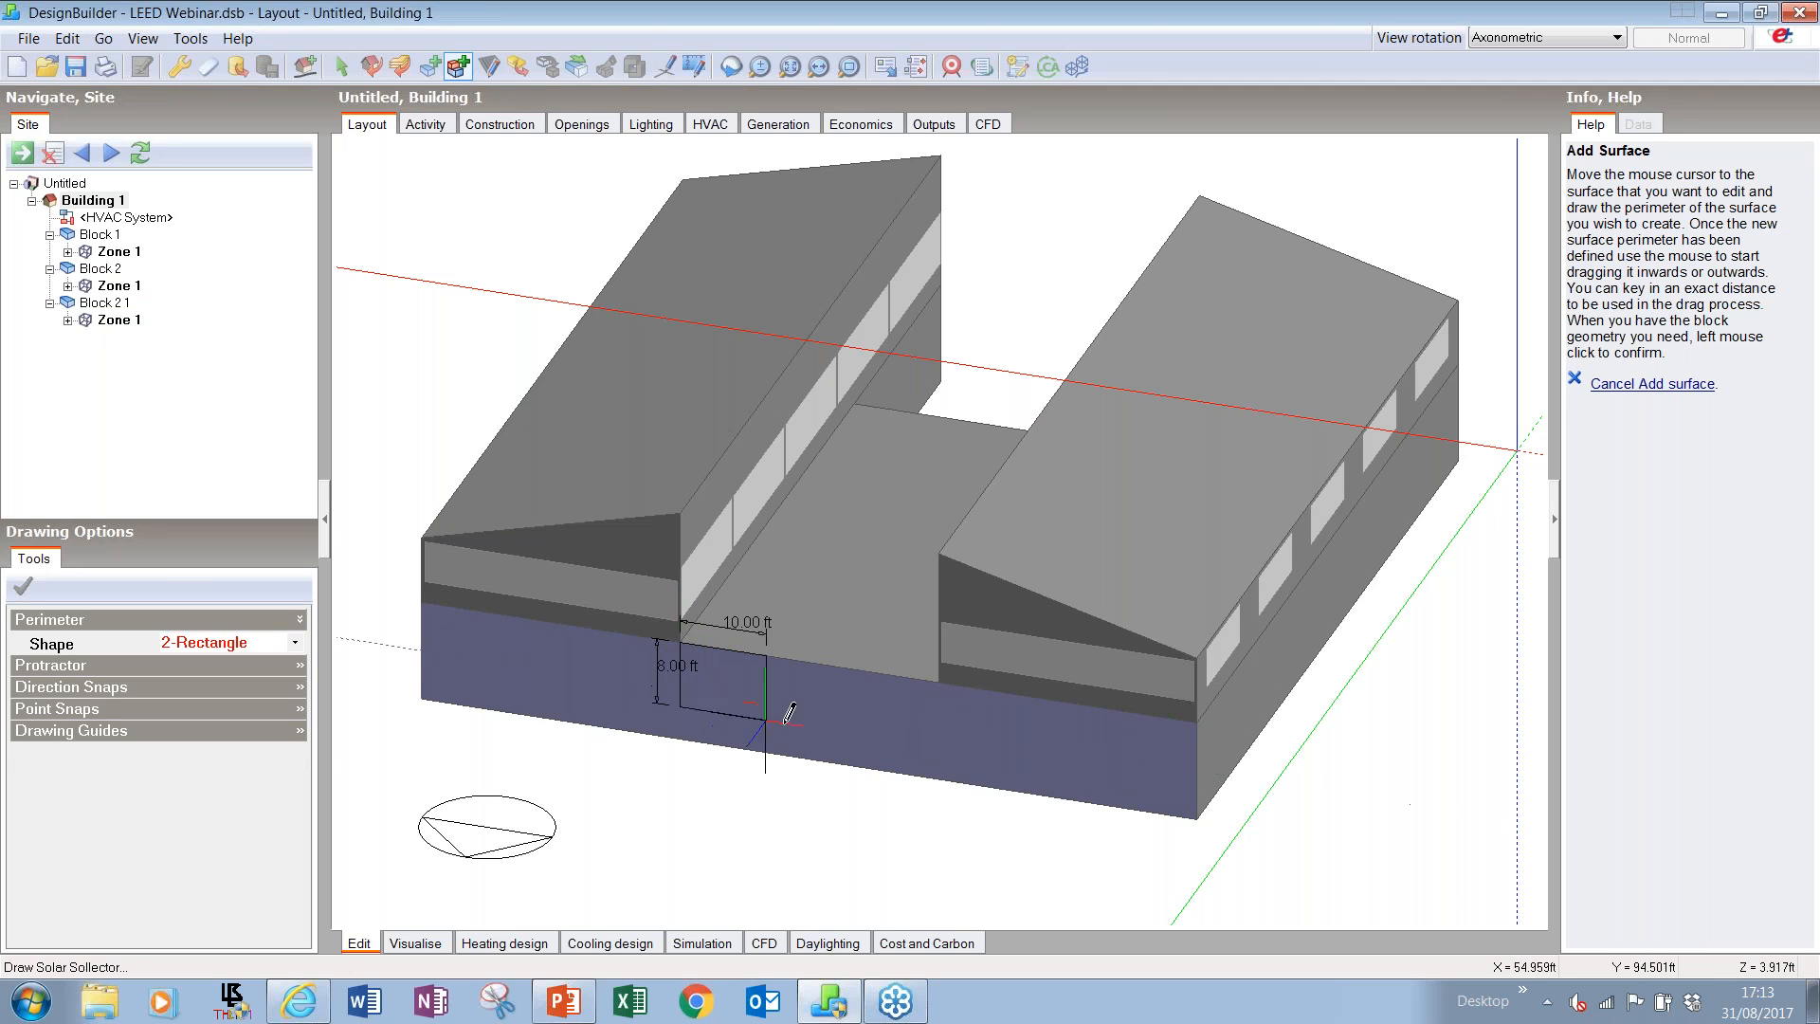
left_click(937, 773)
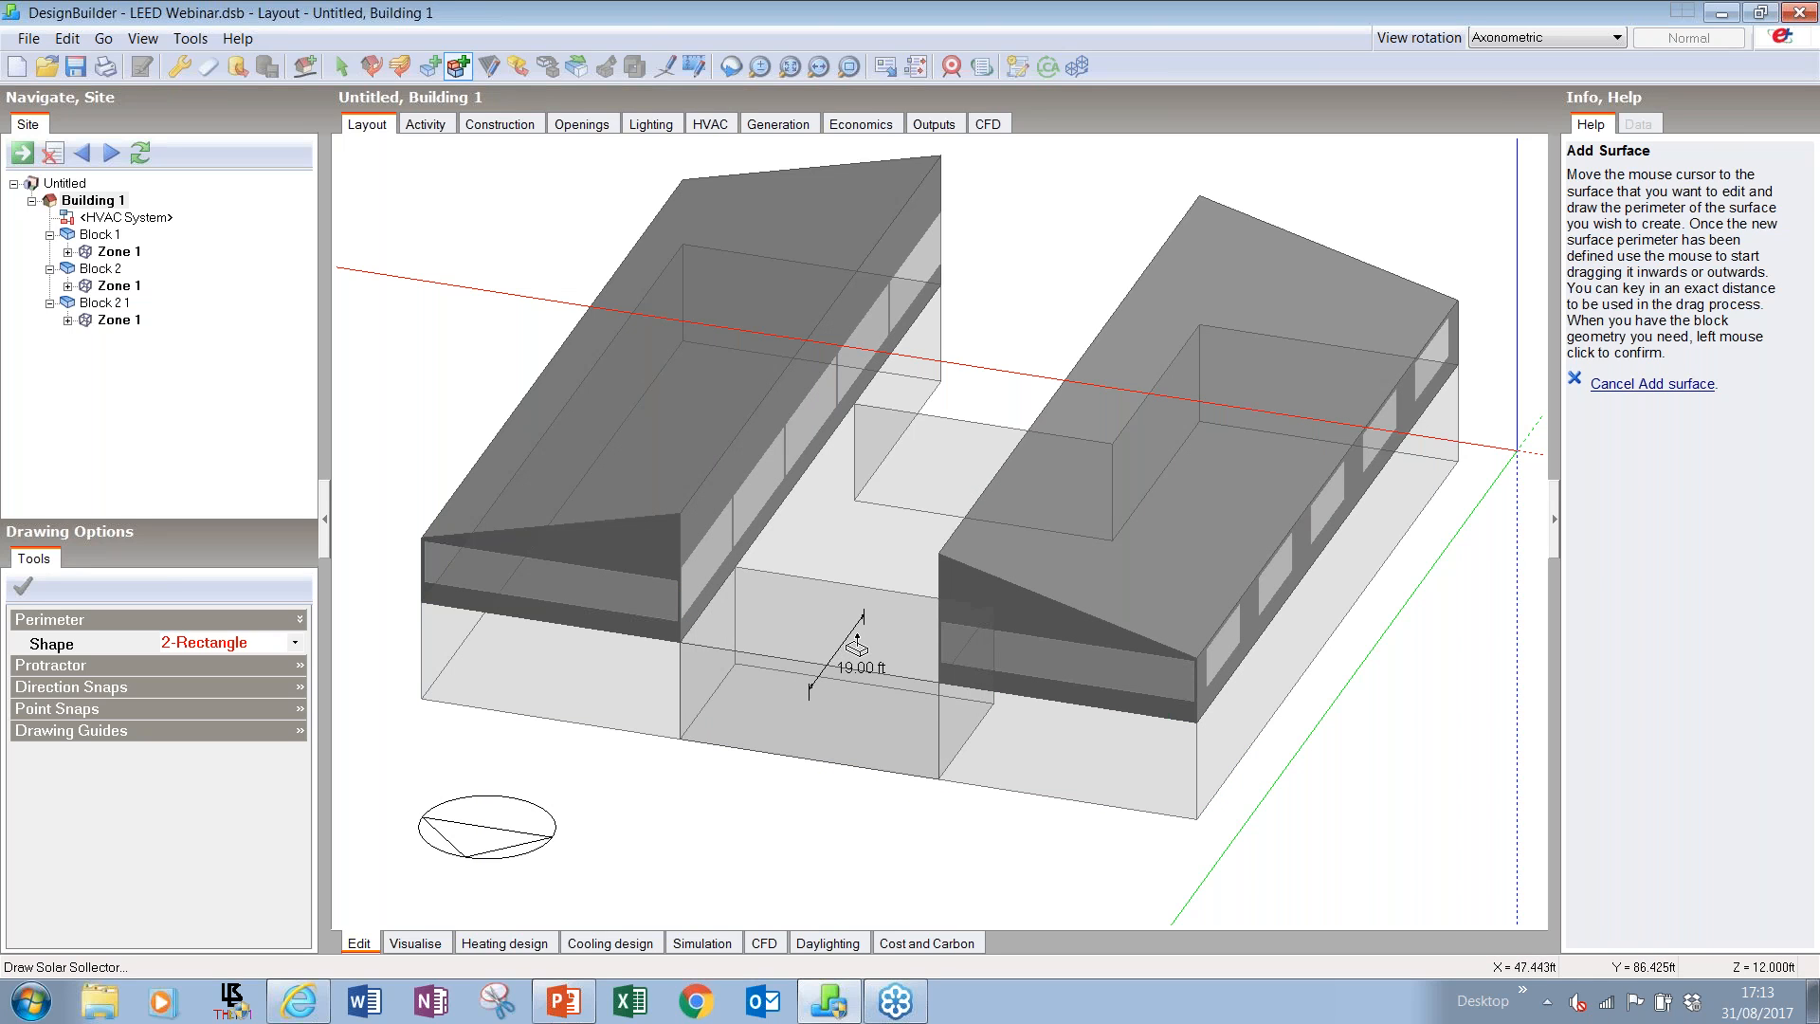
type("30")
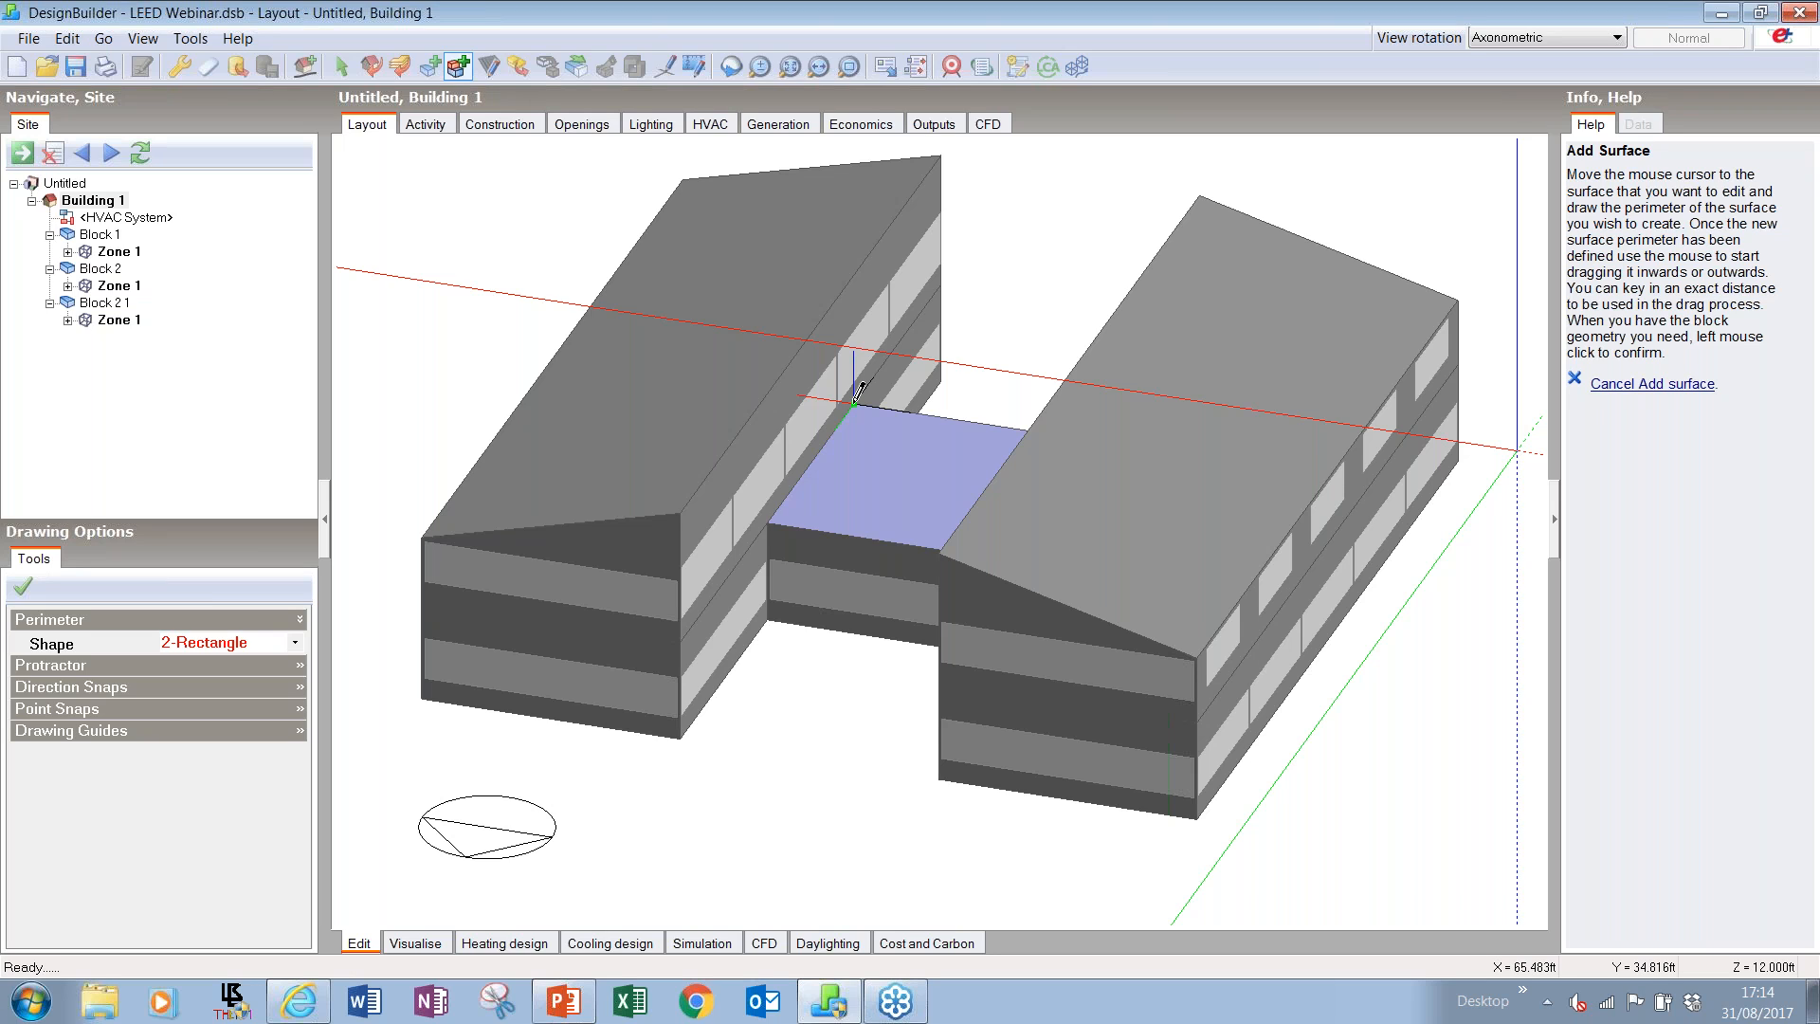
- Add a 30 ft by 30 ft rectangular surface over the linking section's roof, raise it above the surrounding ground-floor roof, and save the model
left_click(854, 402)
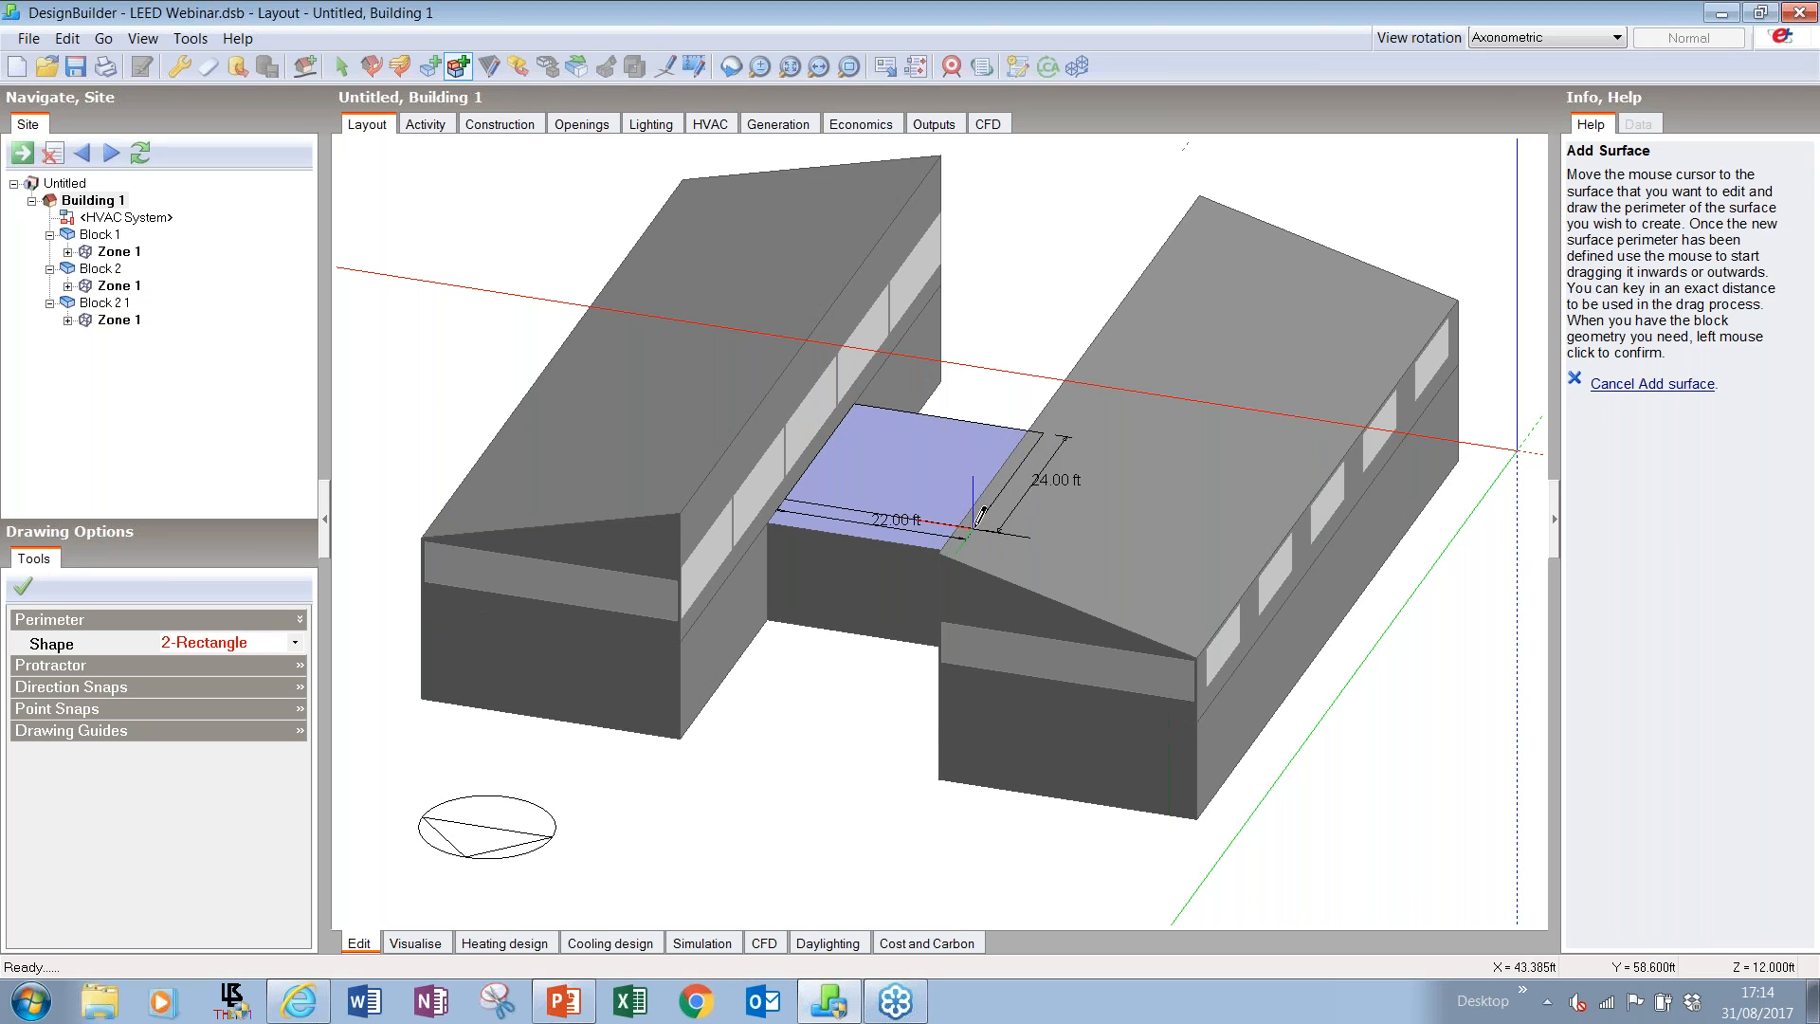
left_click(1006, 543)
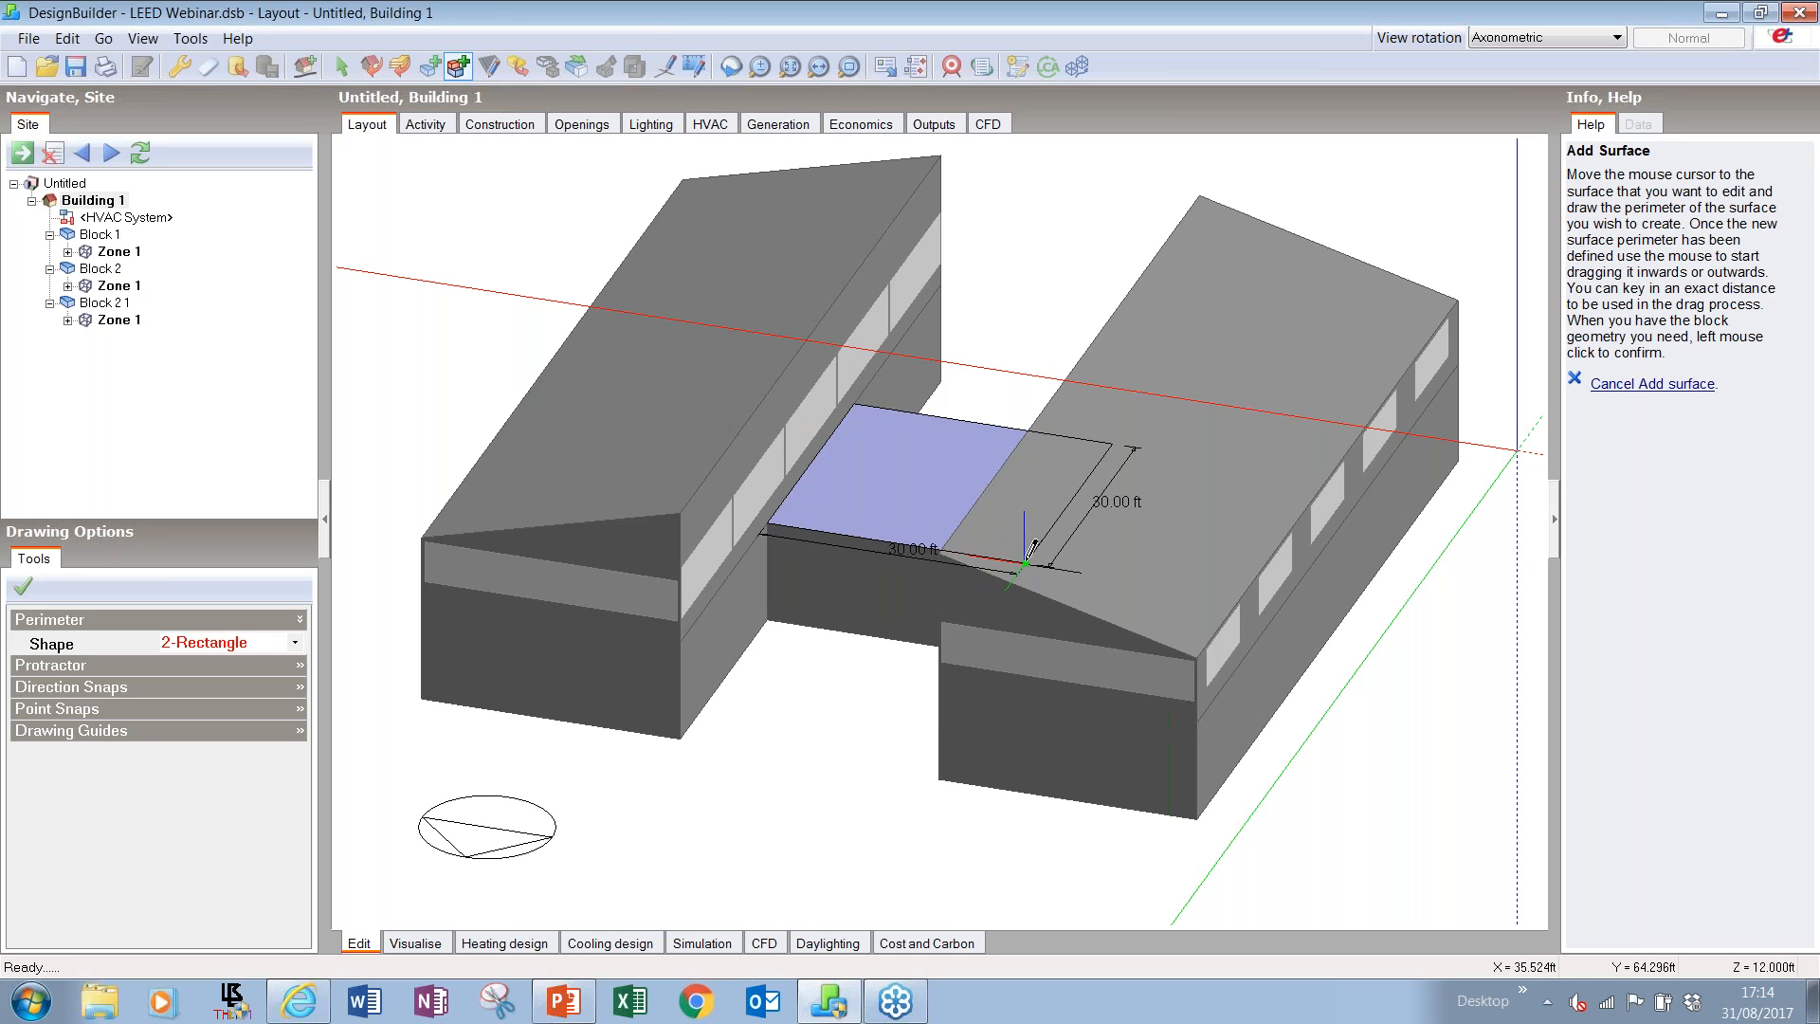
left_click(1023, 563)
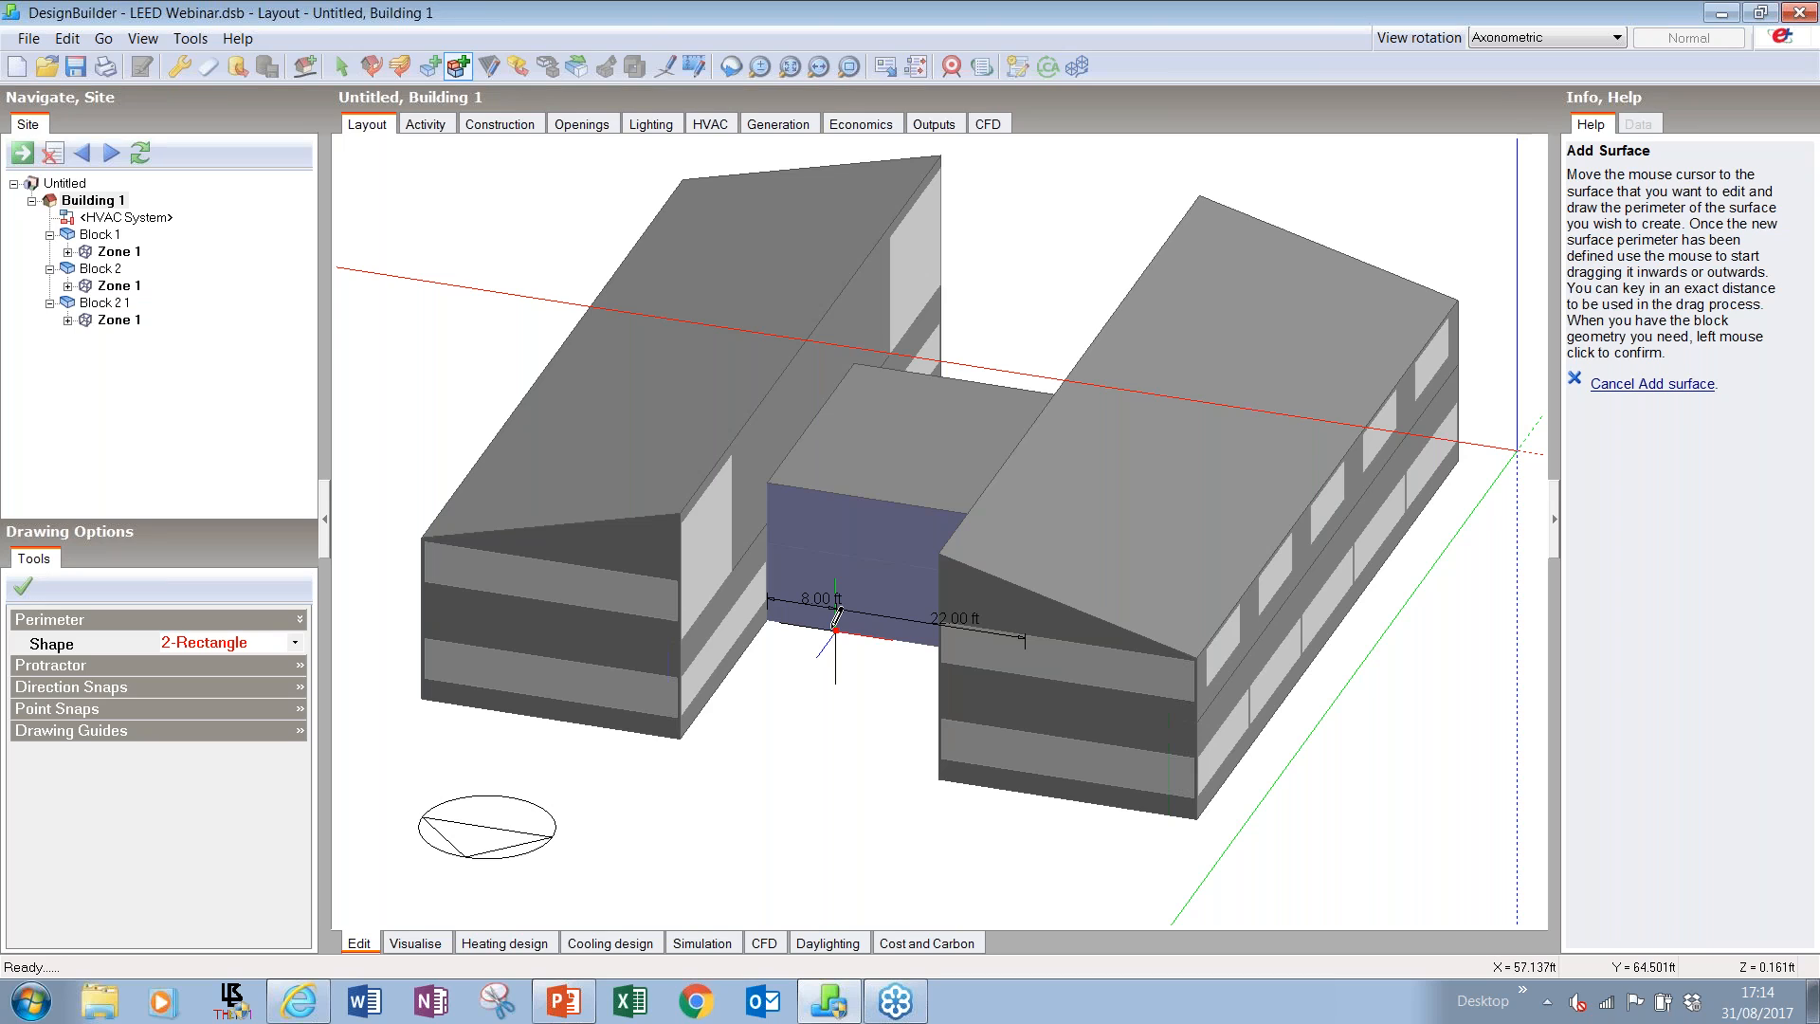
key("Escape")
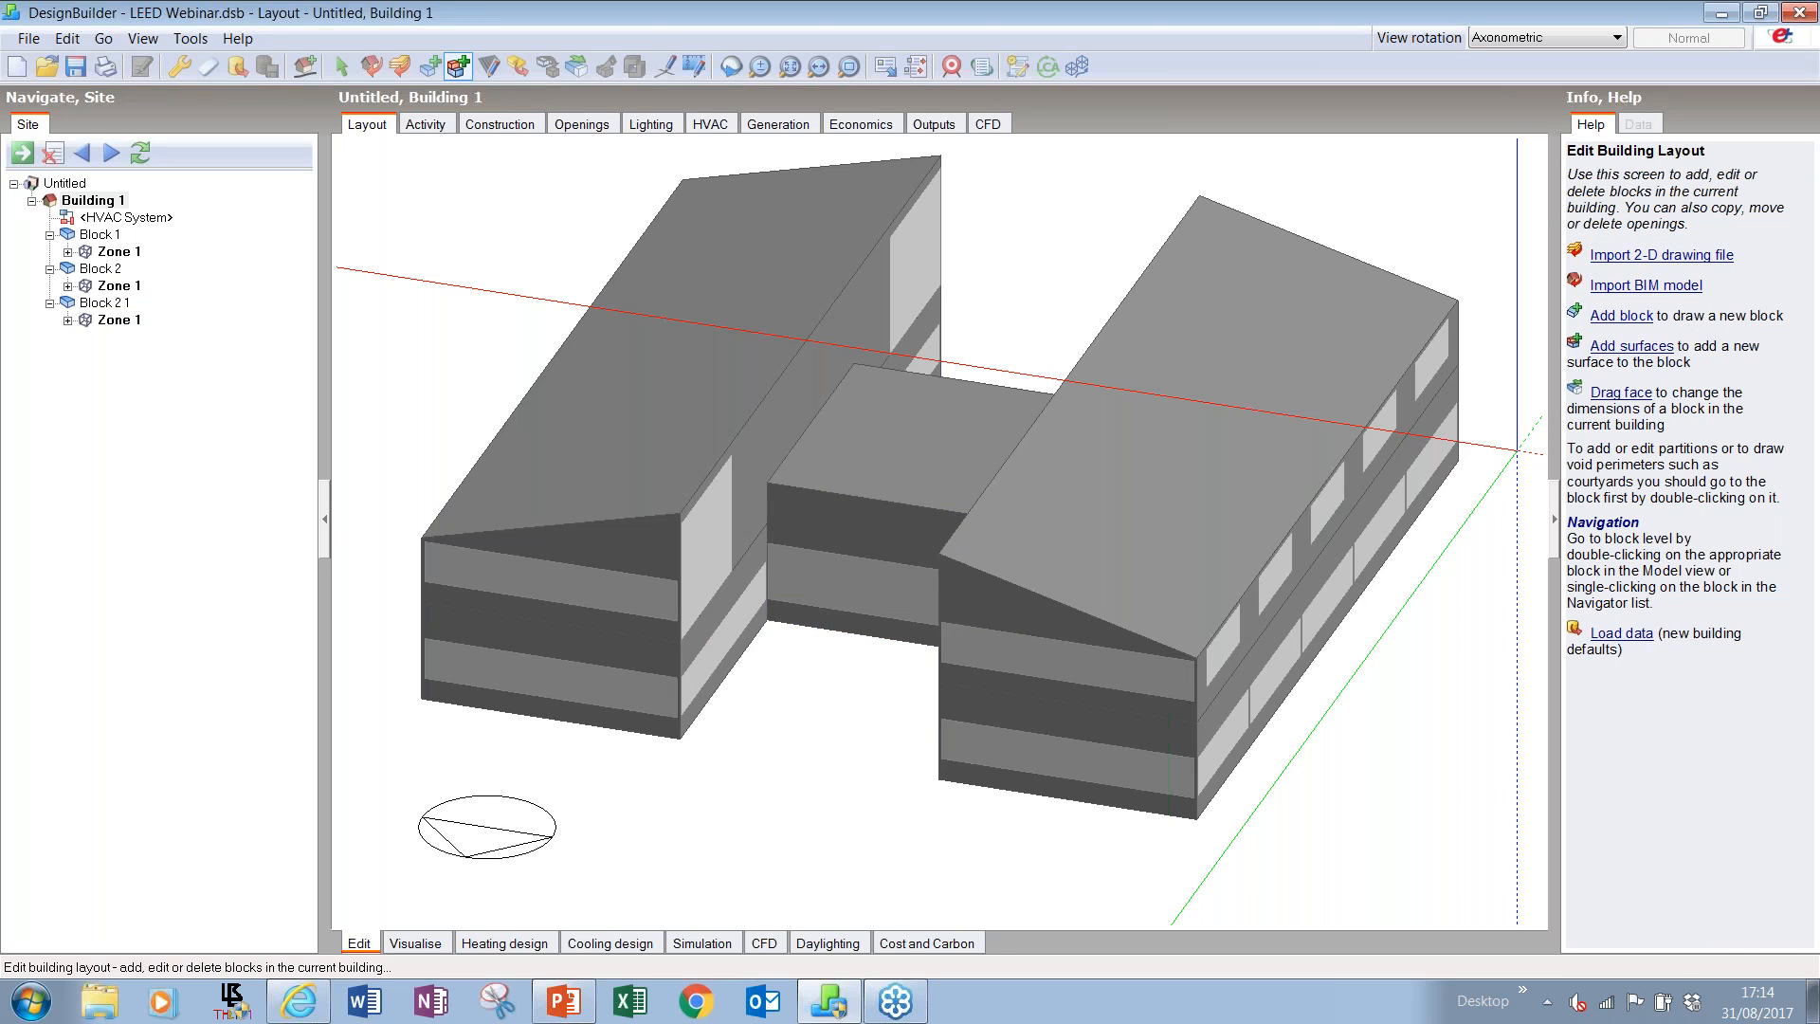
left_click(75, 67)
- In Block 1's plan view, draw two 30 ft partitions separating the link from each wing, and return to the axonometric view
left_click(104, 234)
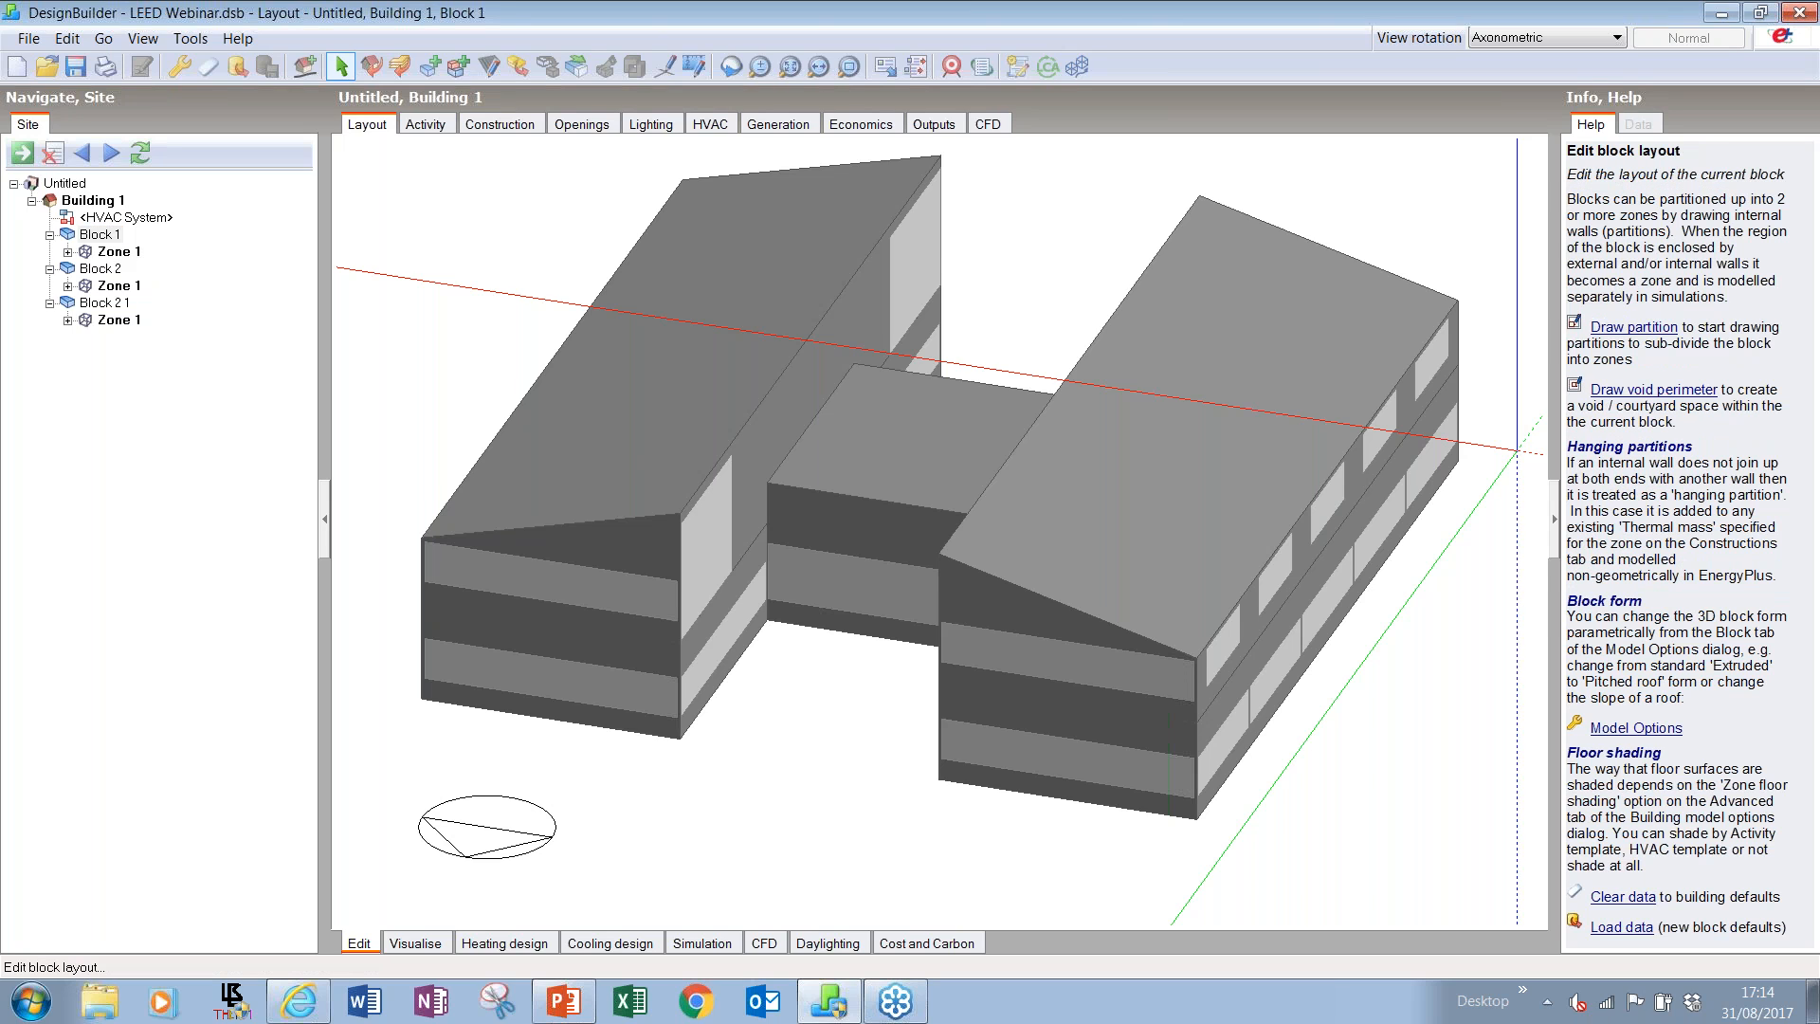
left_click(1540, 38)
left_click(1511, 53)
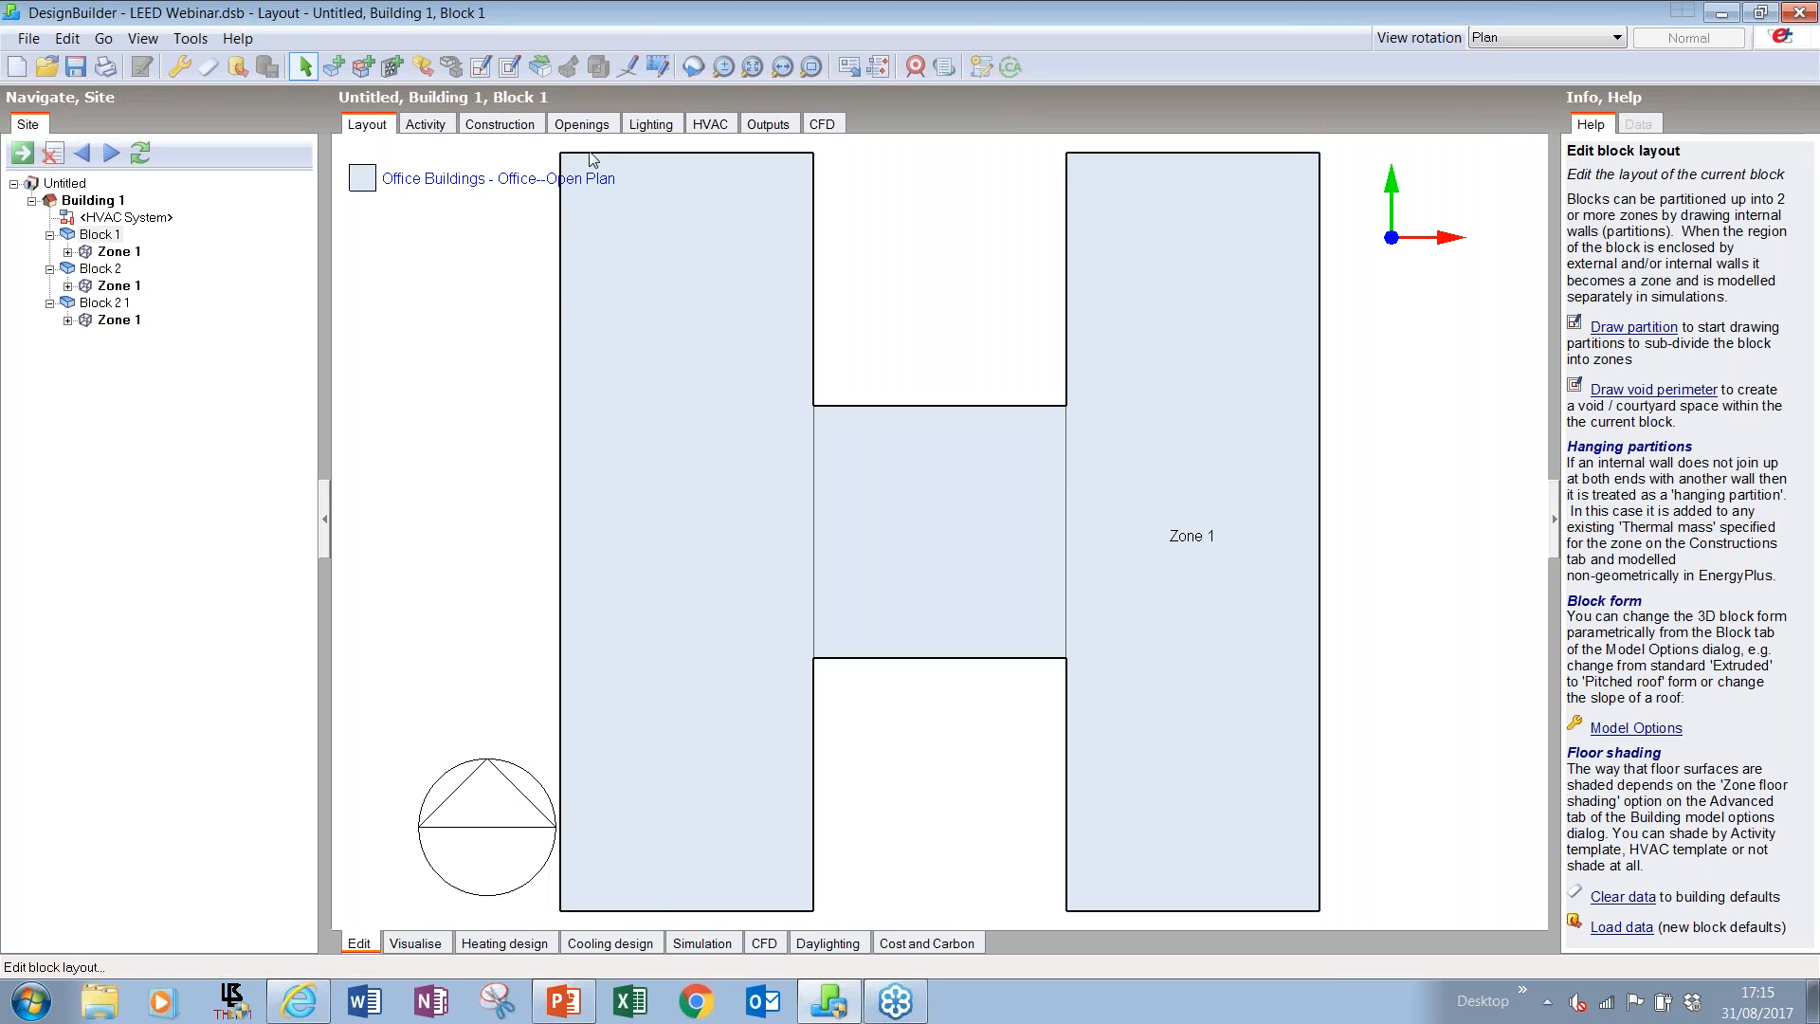
left_click(480, 66)
left_click(814, 406)
left_click(814, 656)
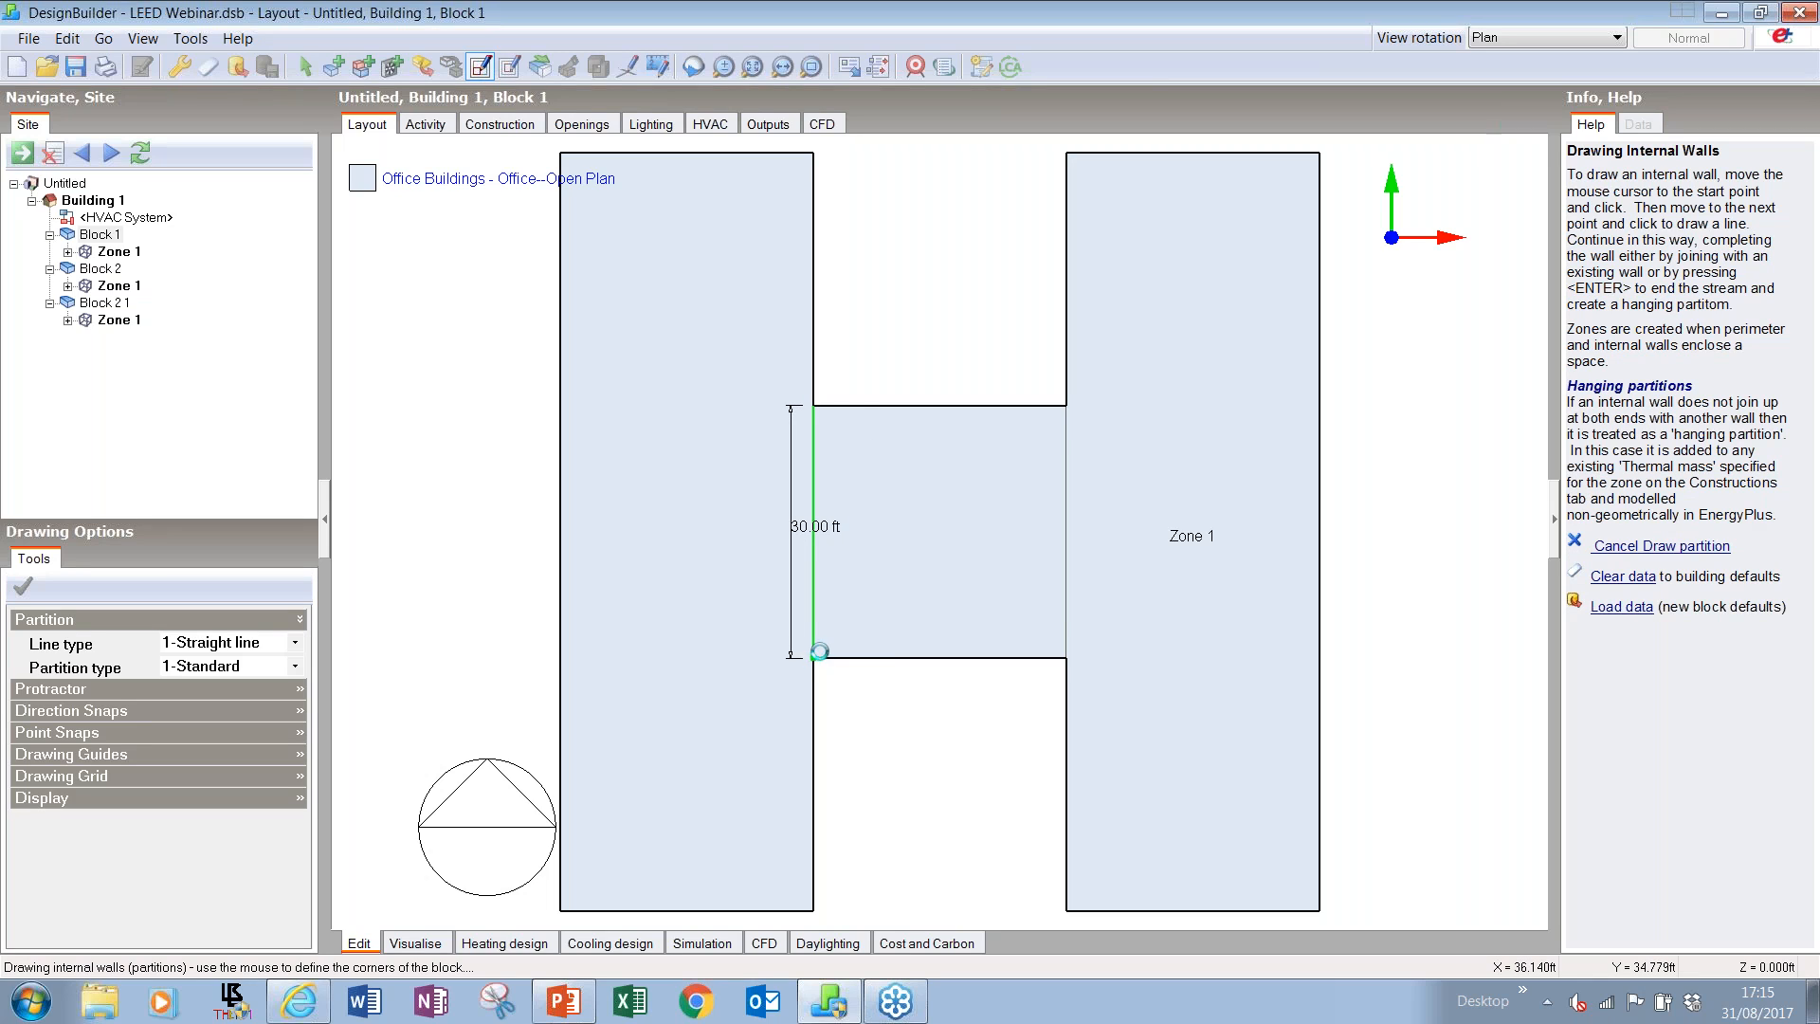
left_click(1066, 406)
left_click(1064, 655)
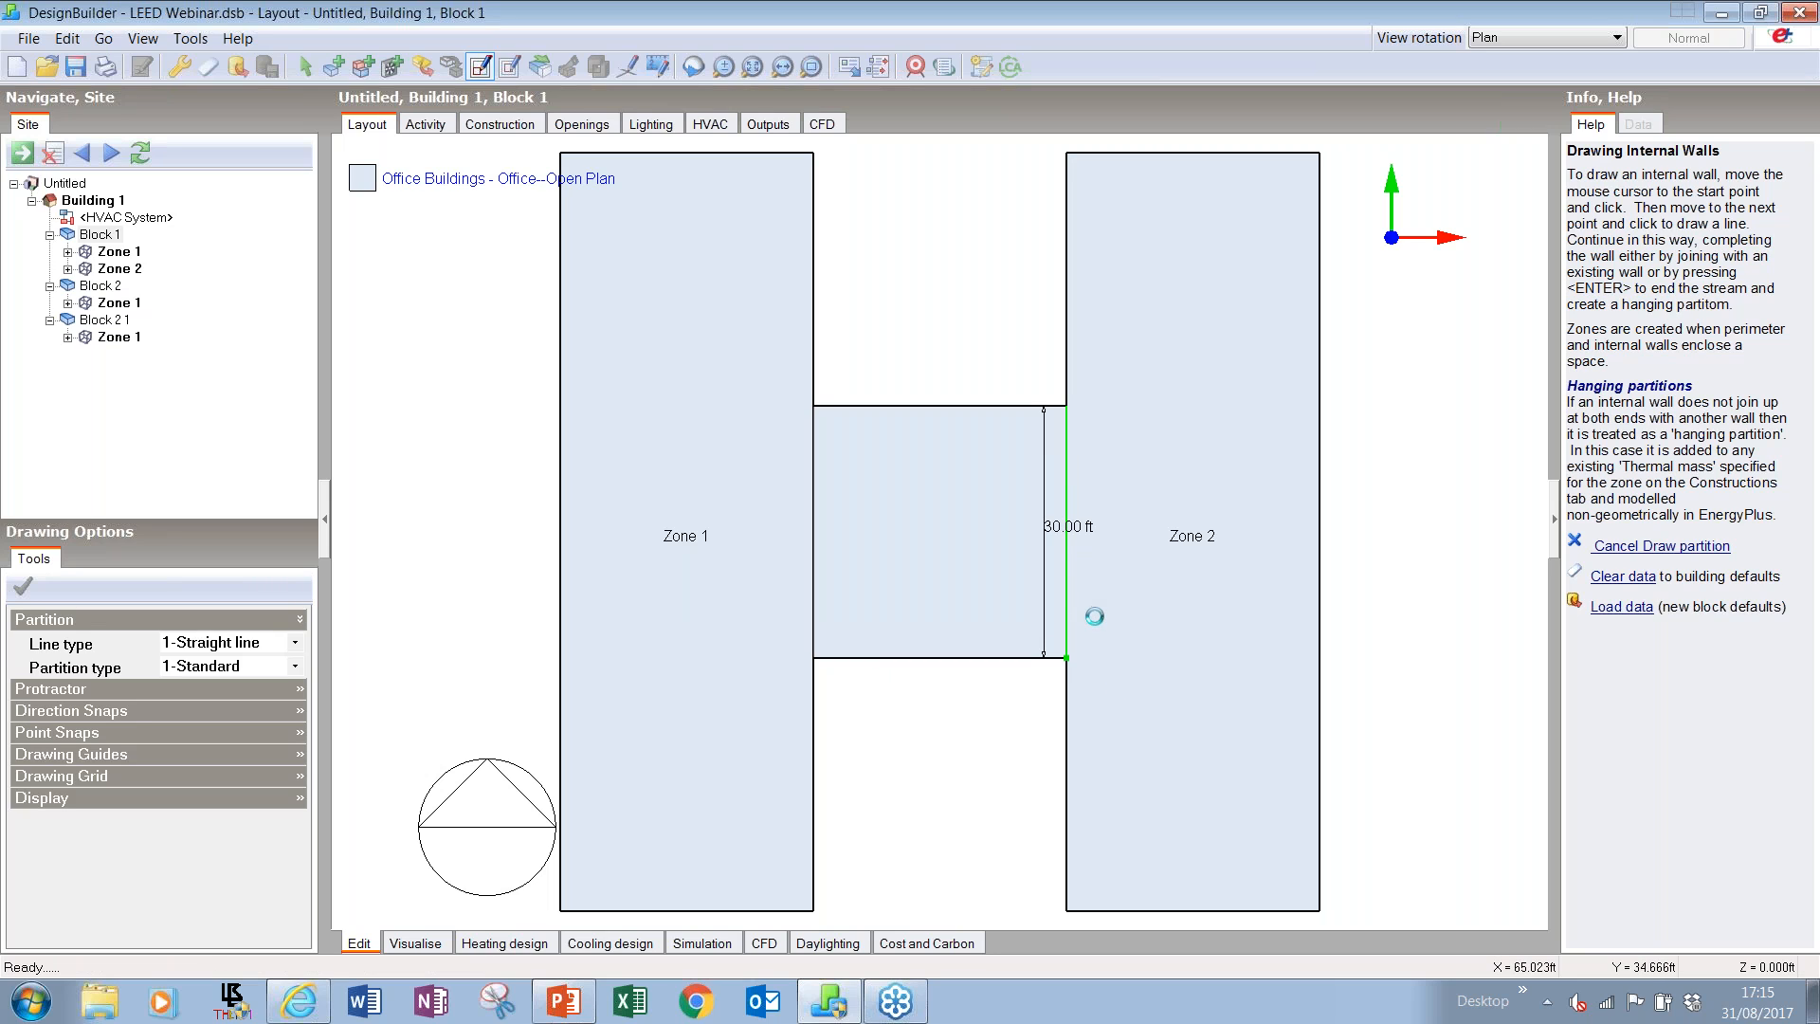
left_click(1511, 36)
left_click(1501, 138)
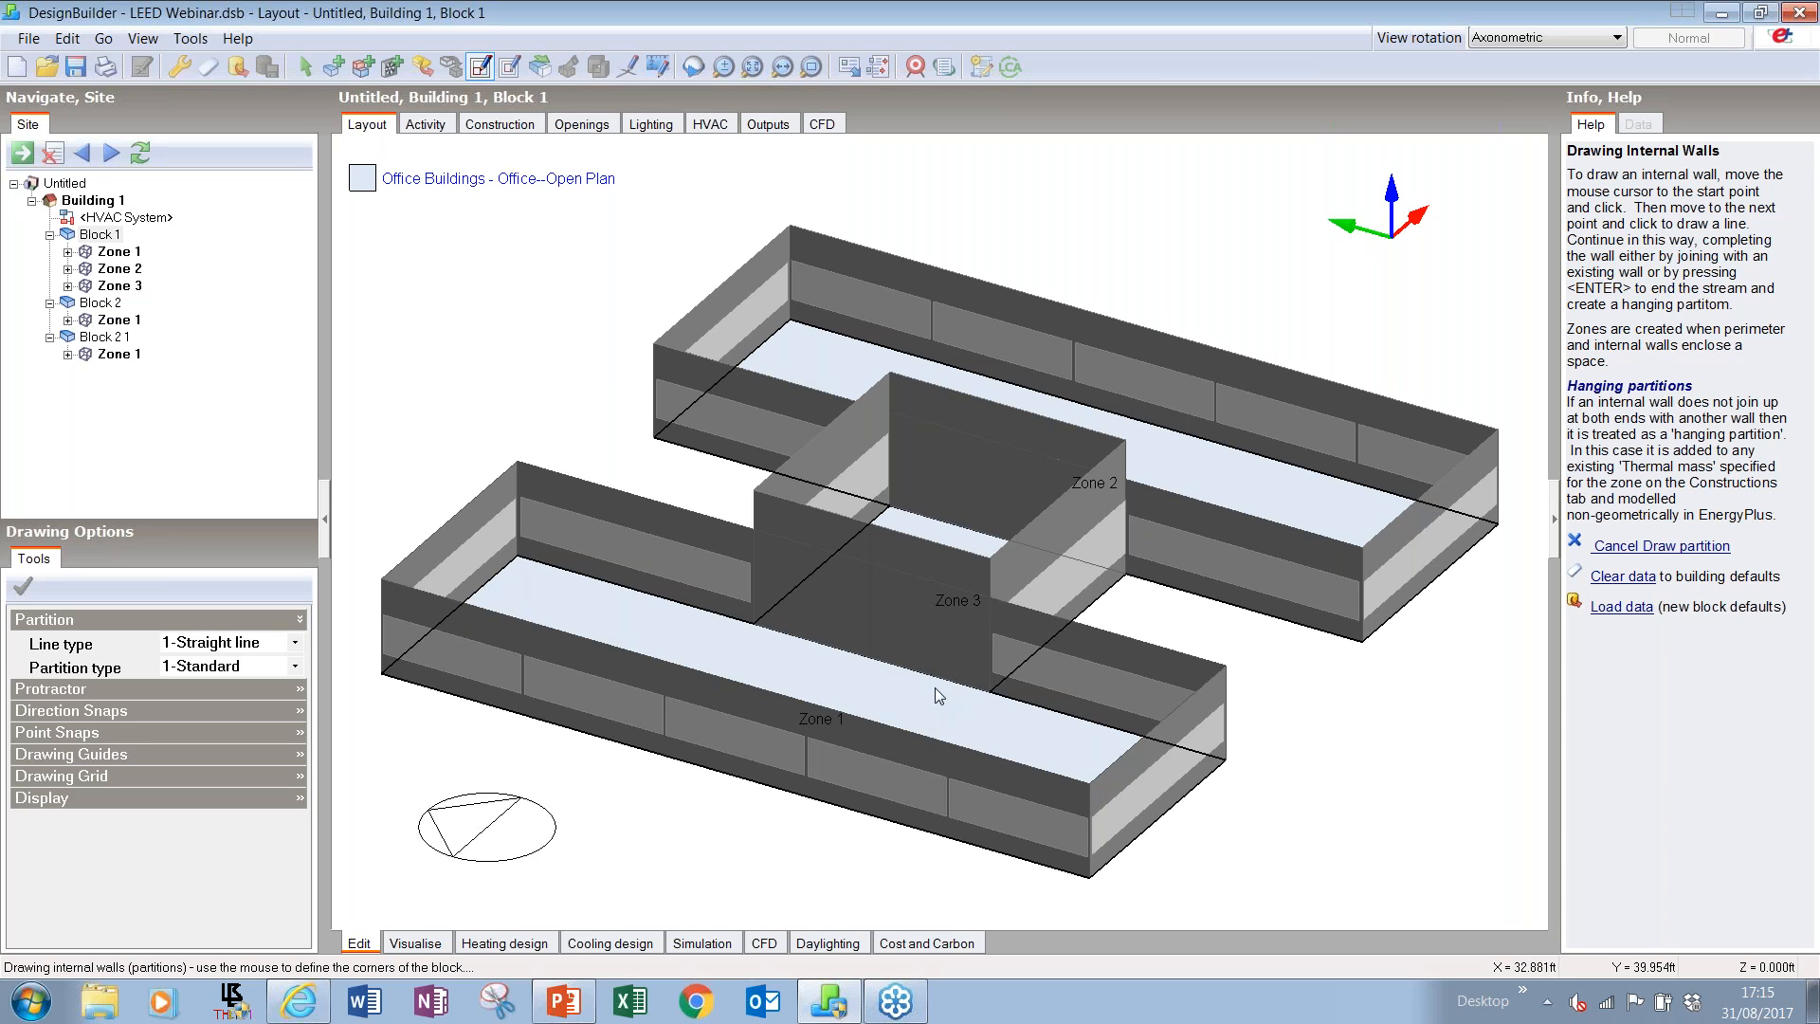
key("Escape")
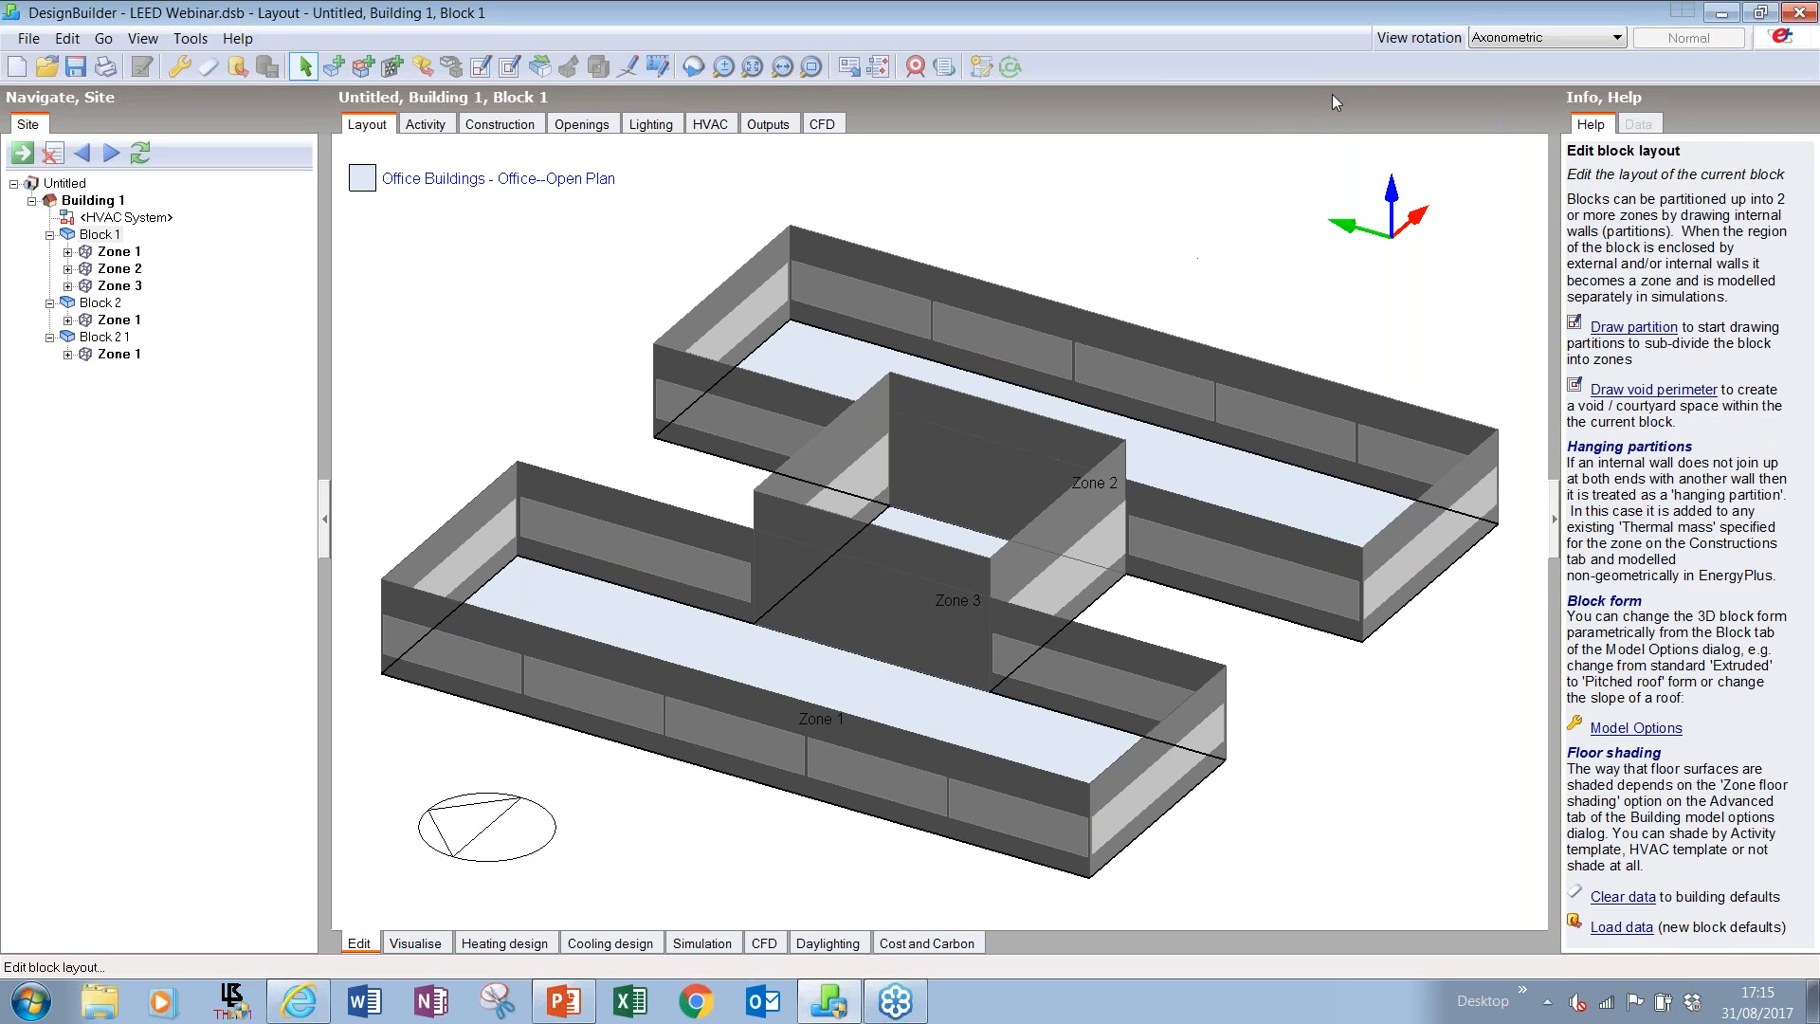
- Rename the central linking zone, Zone 3 of Block 1, as Reception
left_click(969, 591)
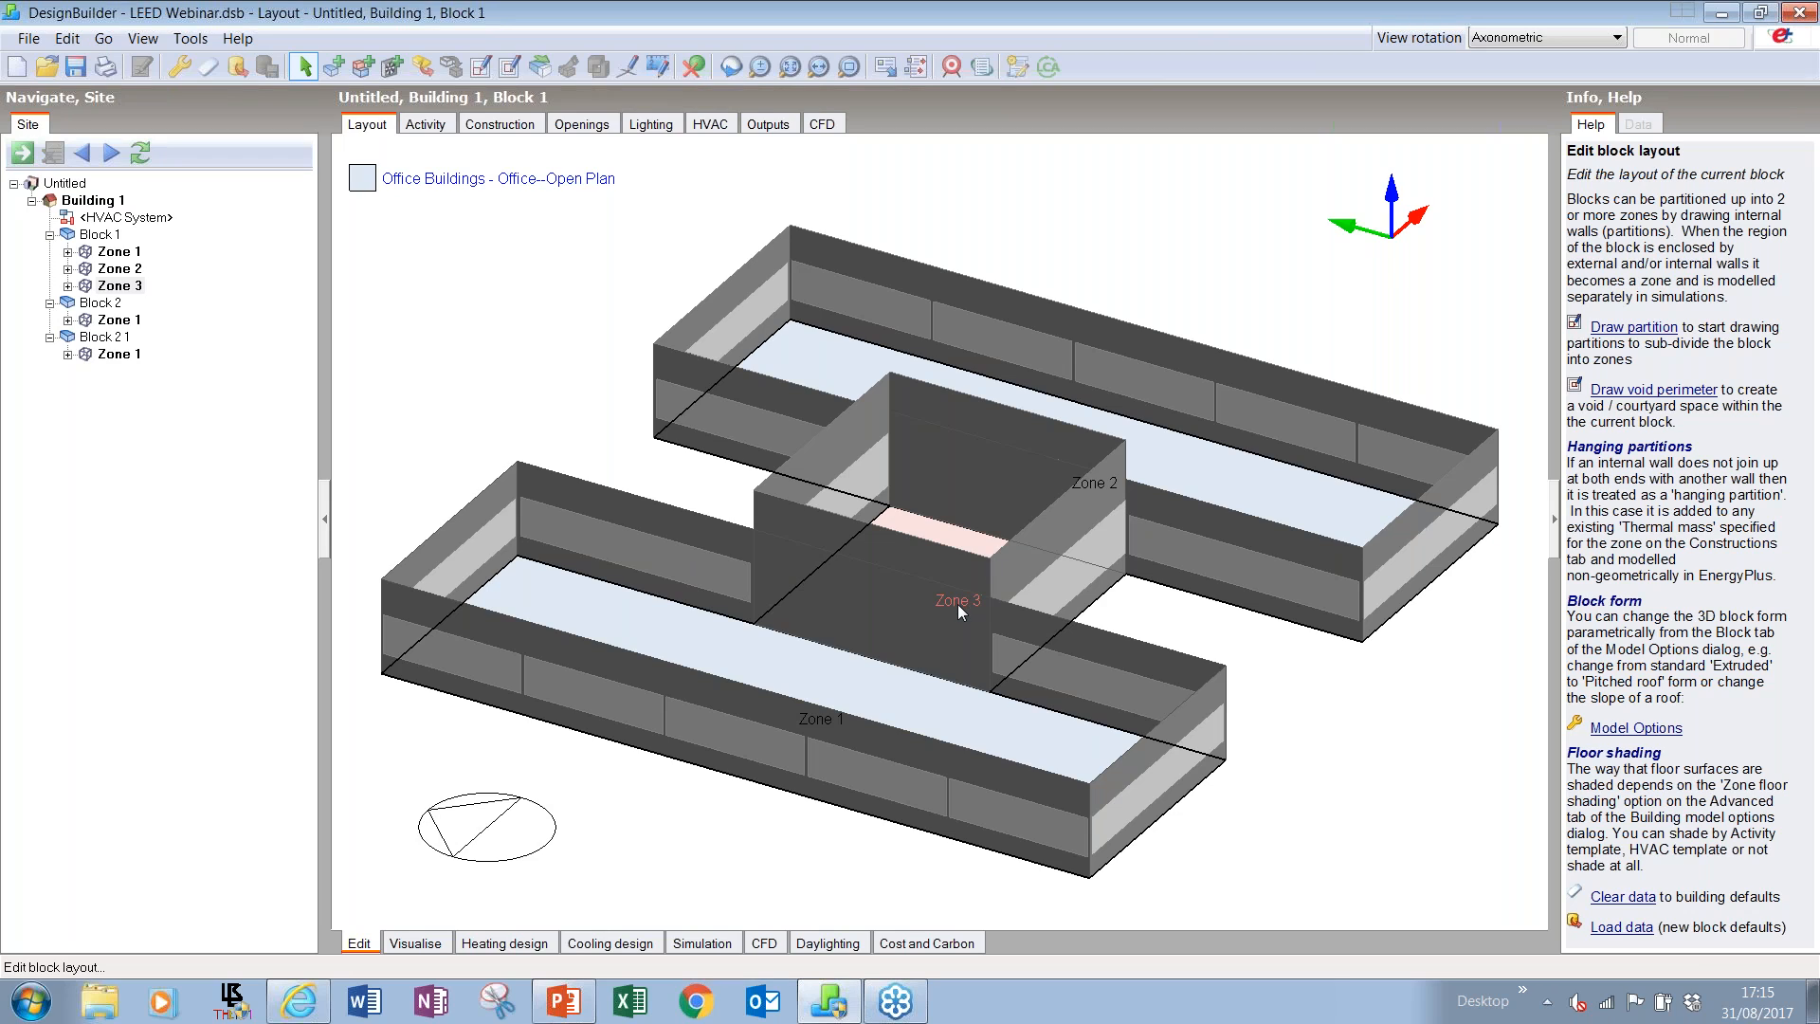
left_click(116, 287)
left_click(113, 289)
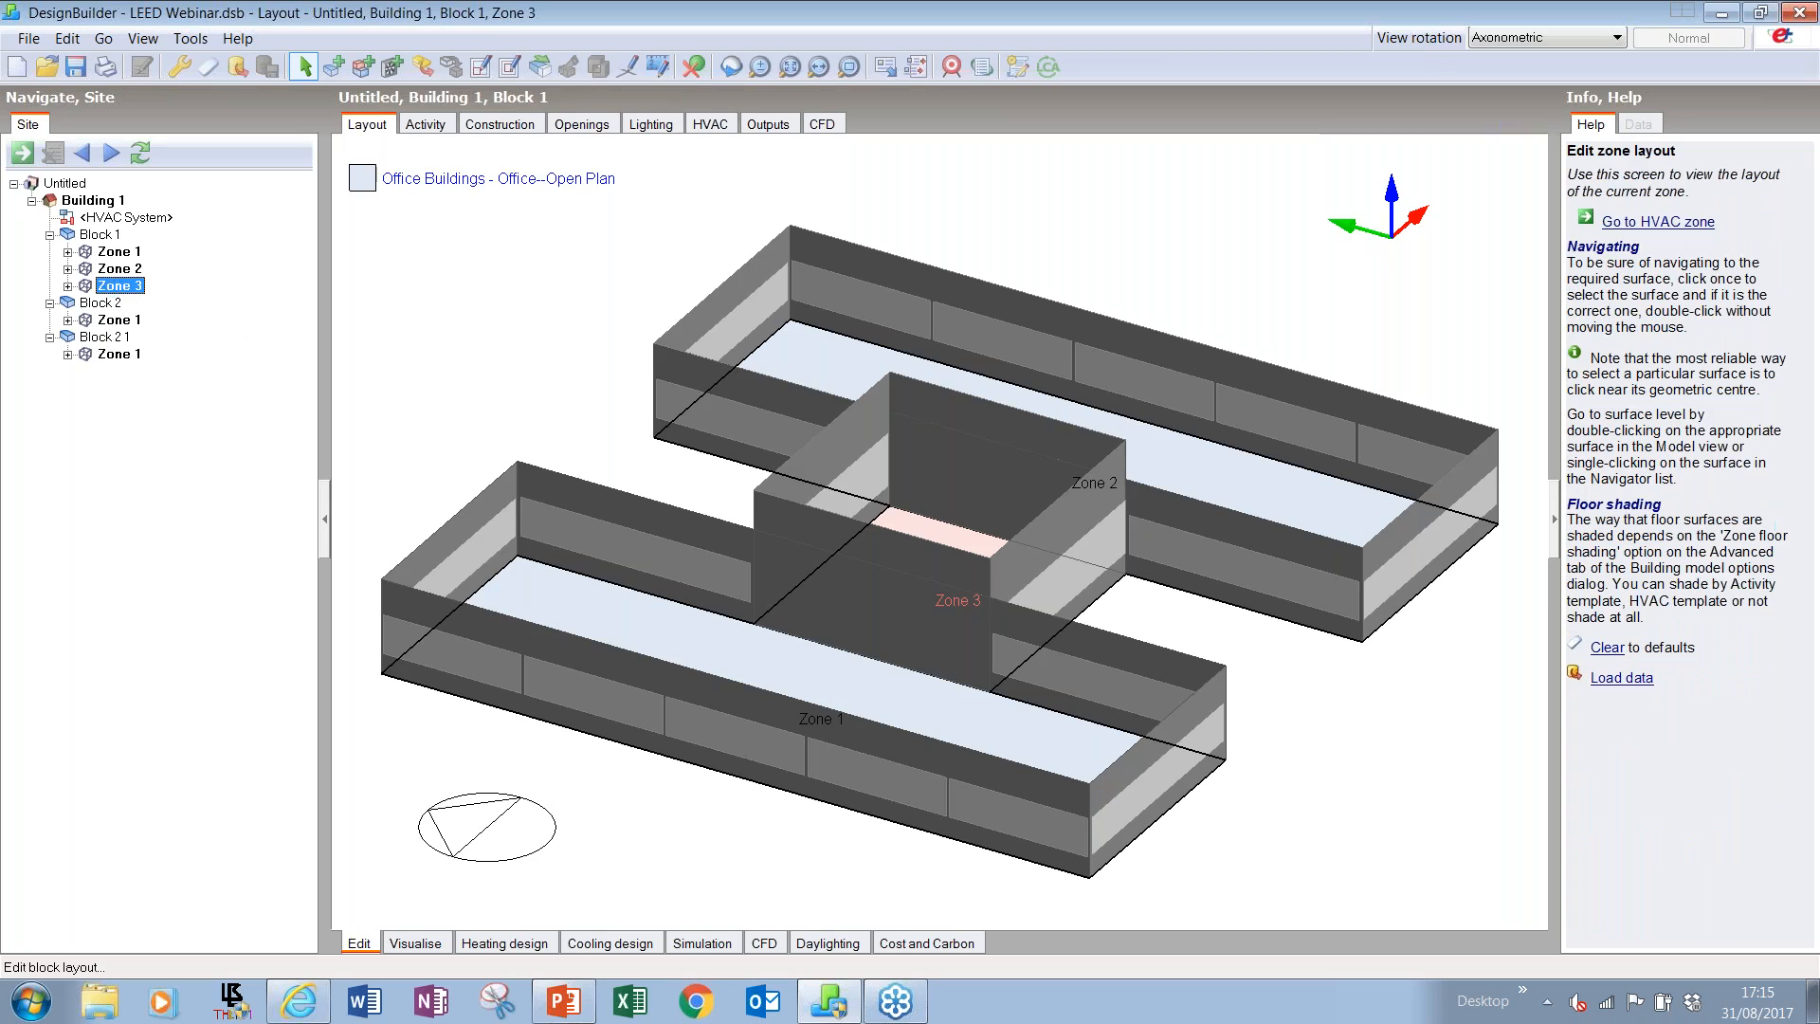
type("Reception")
key("Return")
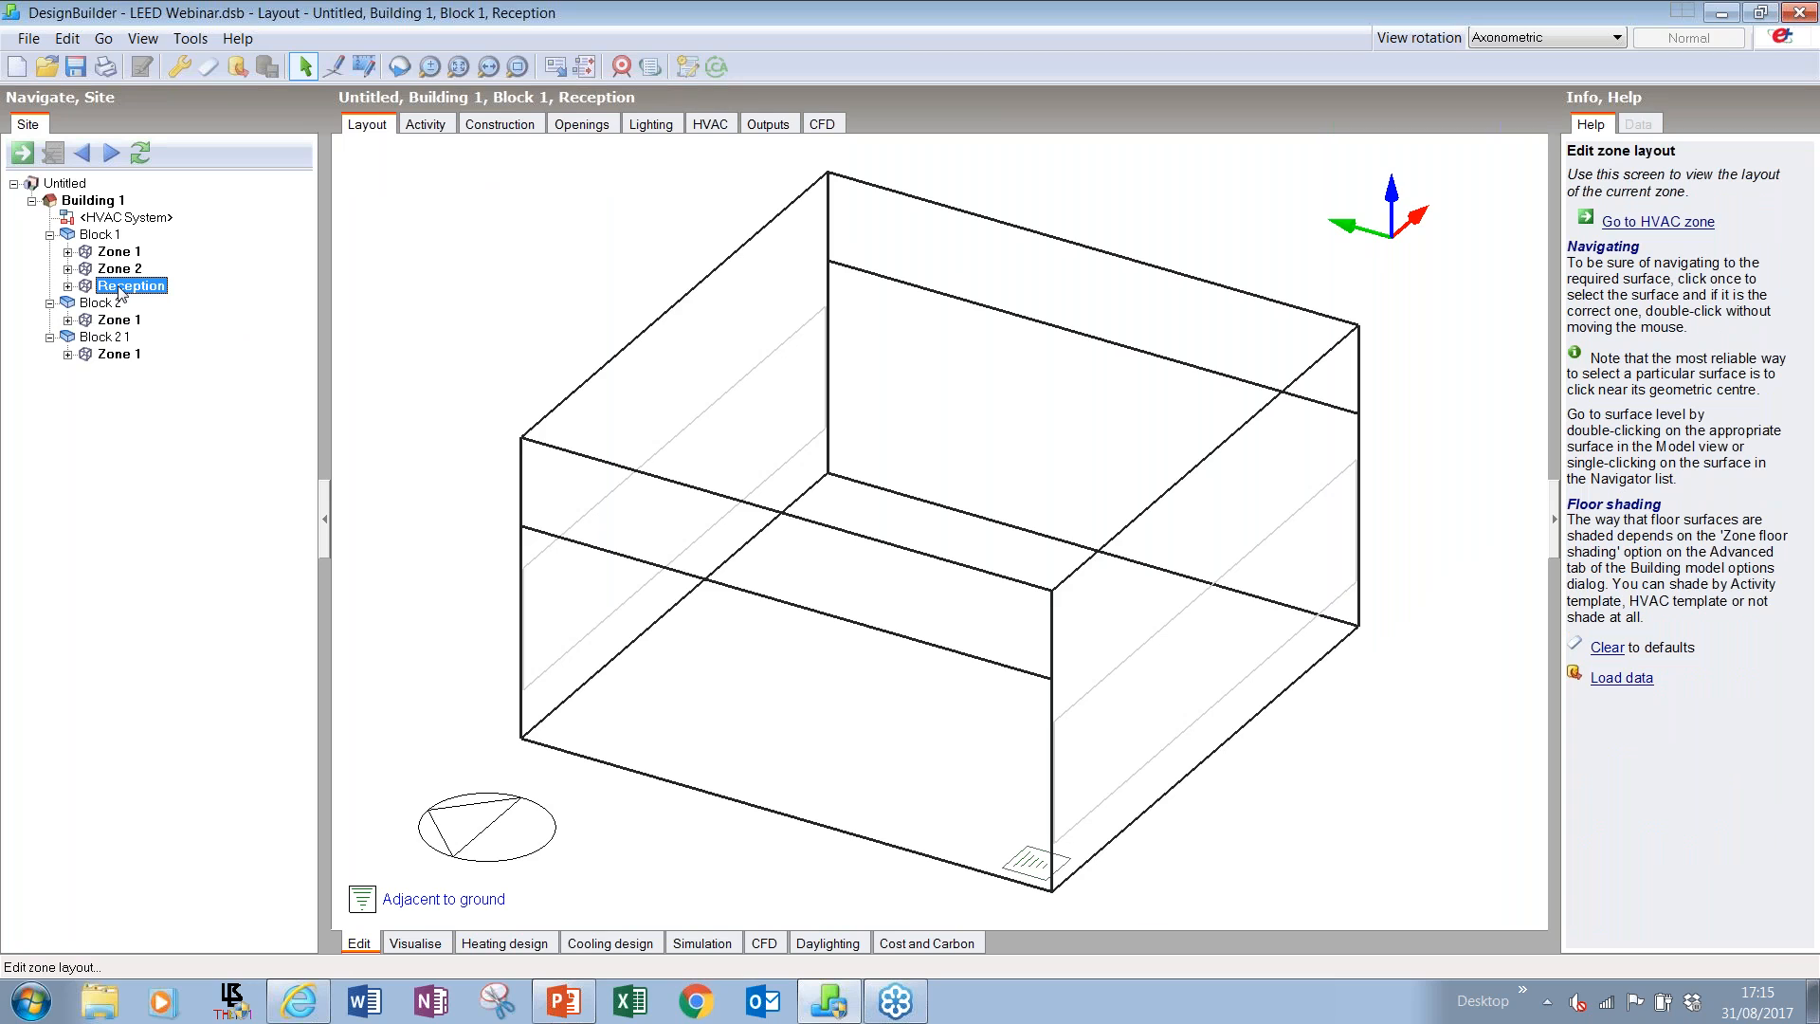
- Open the location template list for the whole site and expand the United States group
left_click(92, 201)
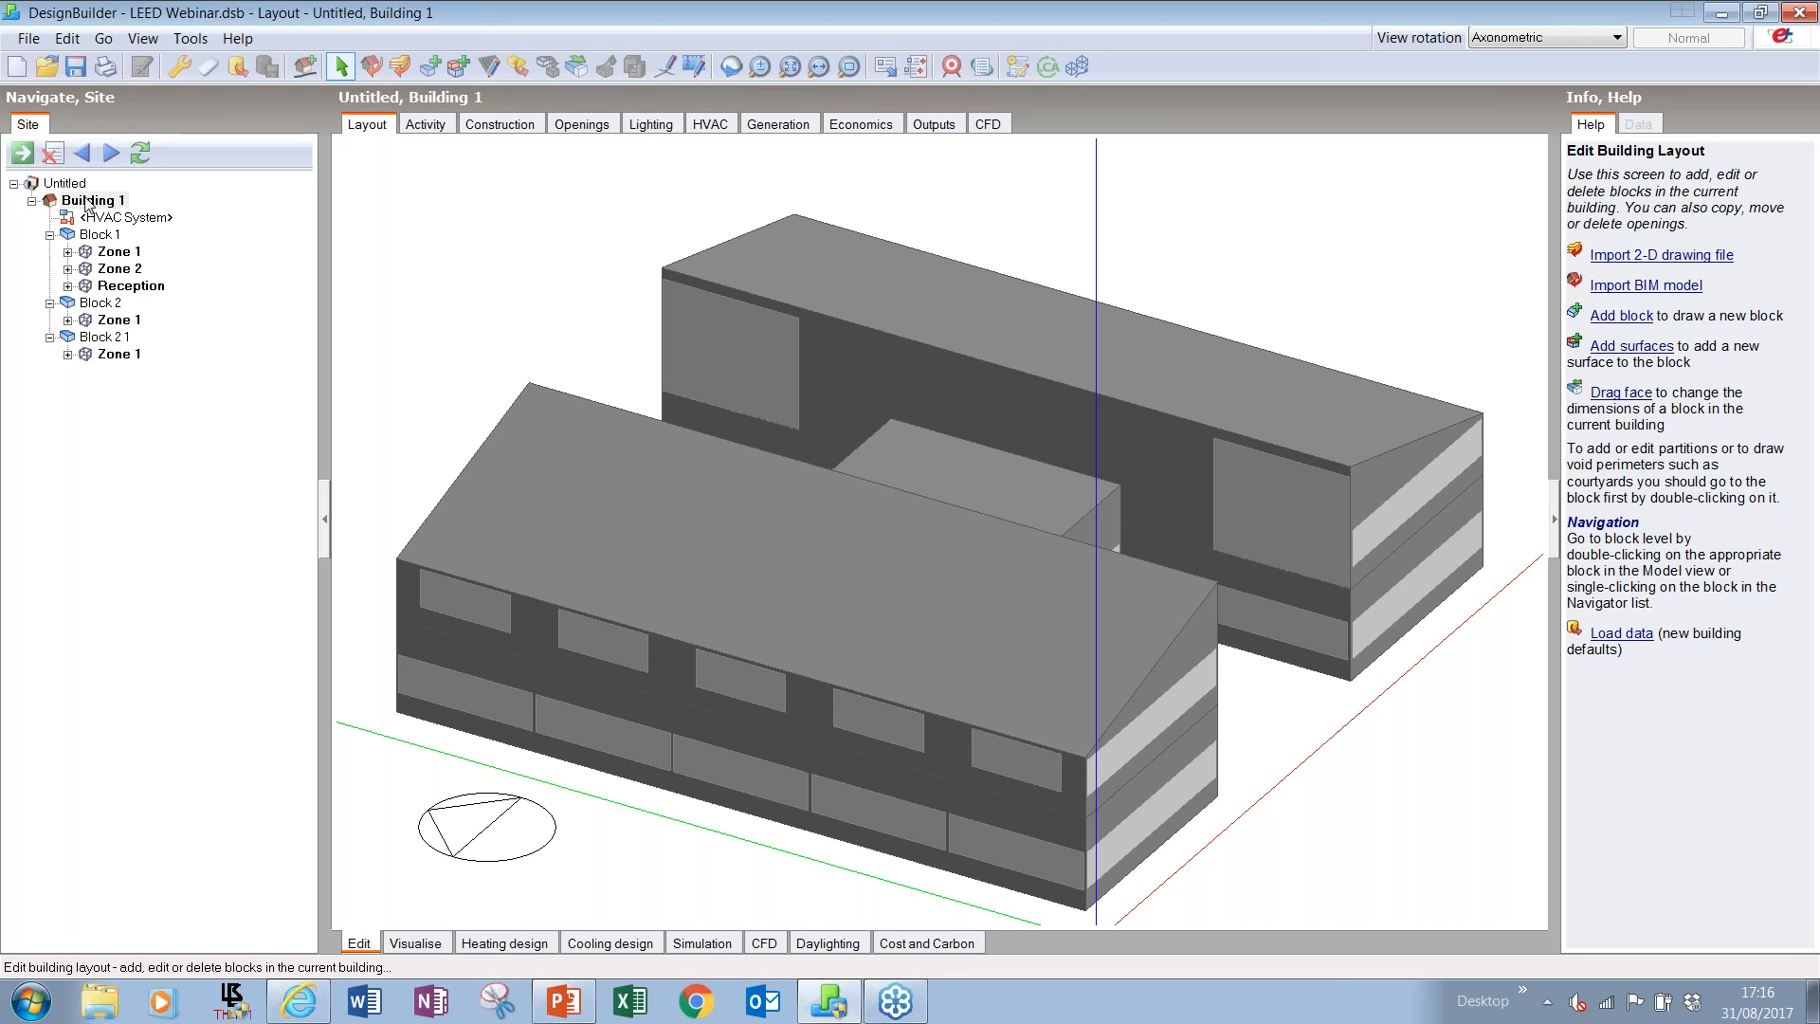
left_click(72, 186)
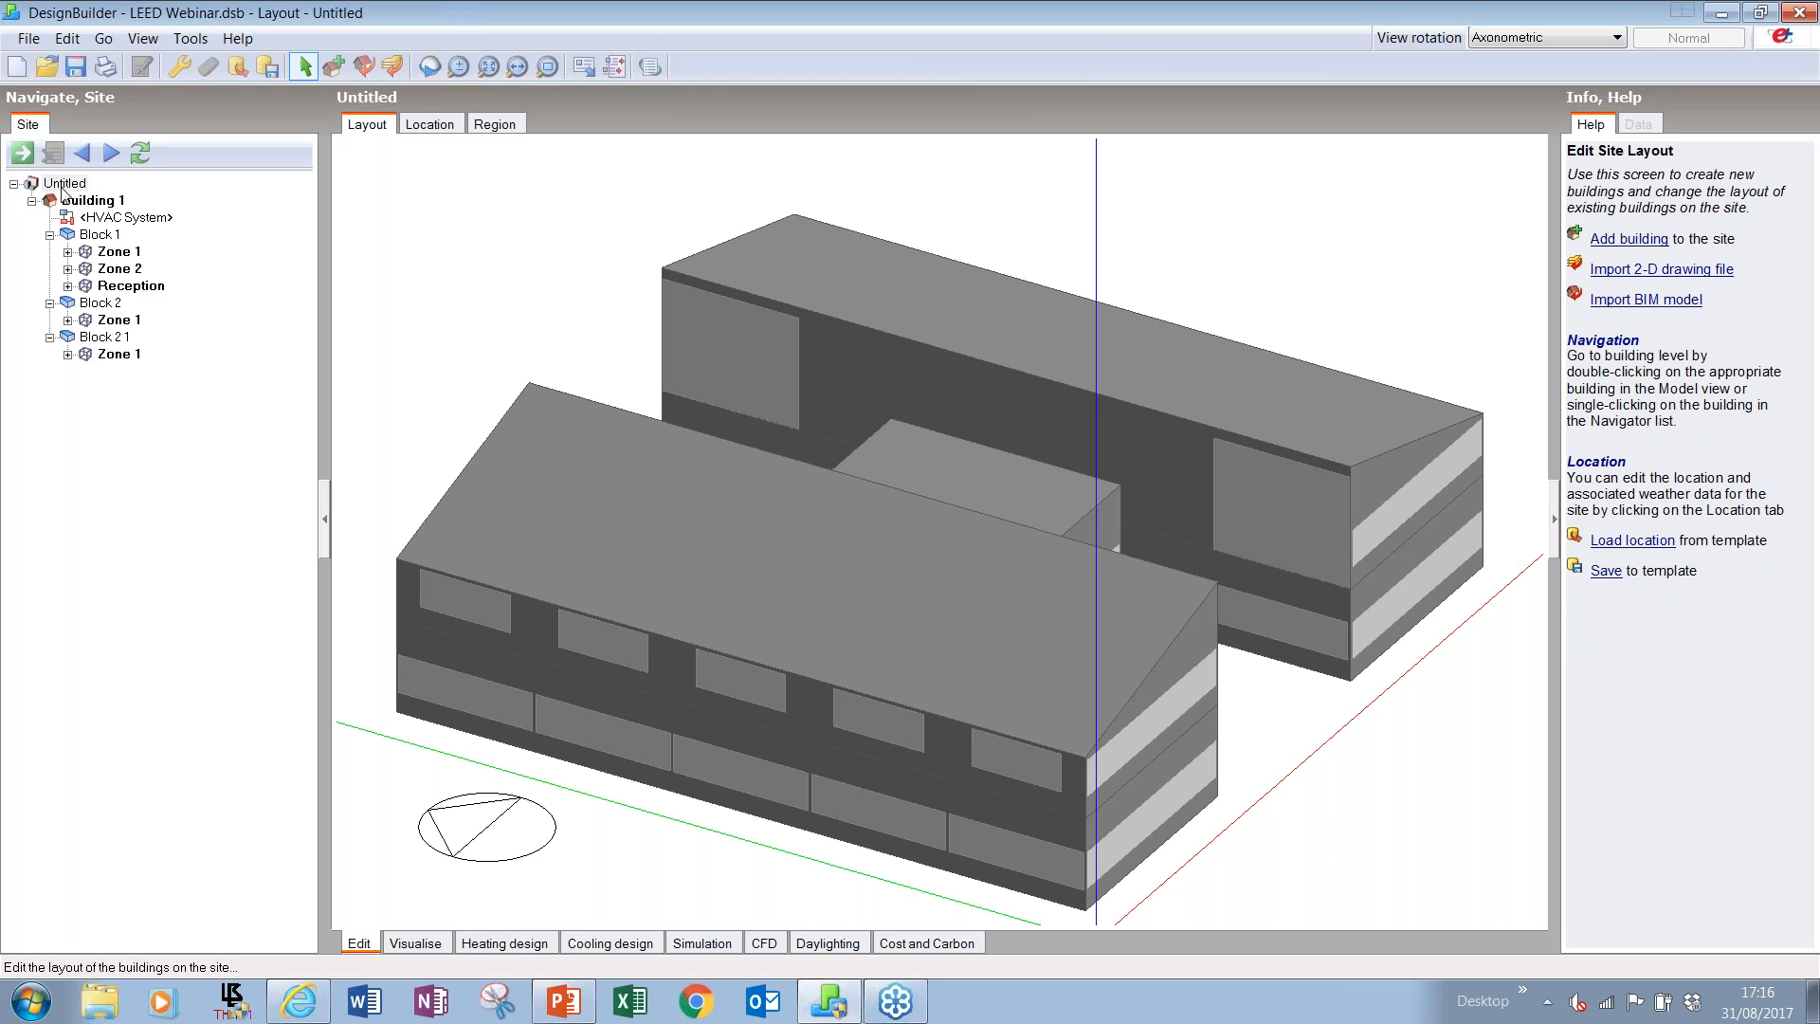
left_click(431, 133)
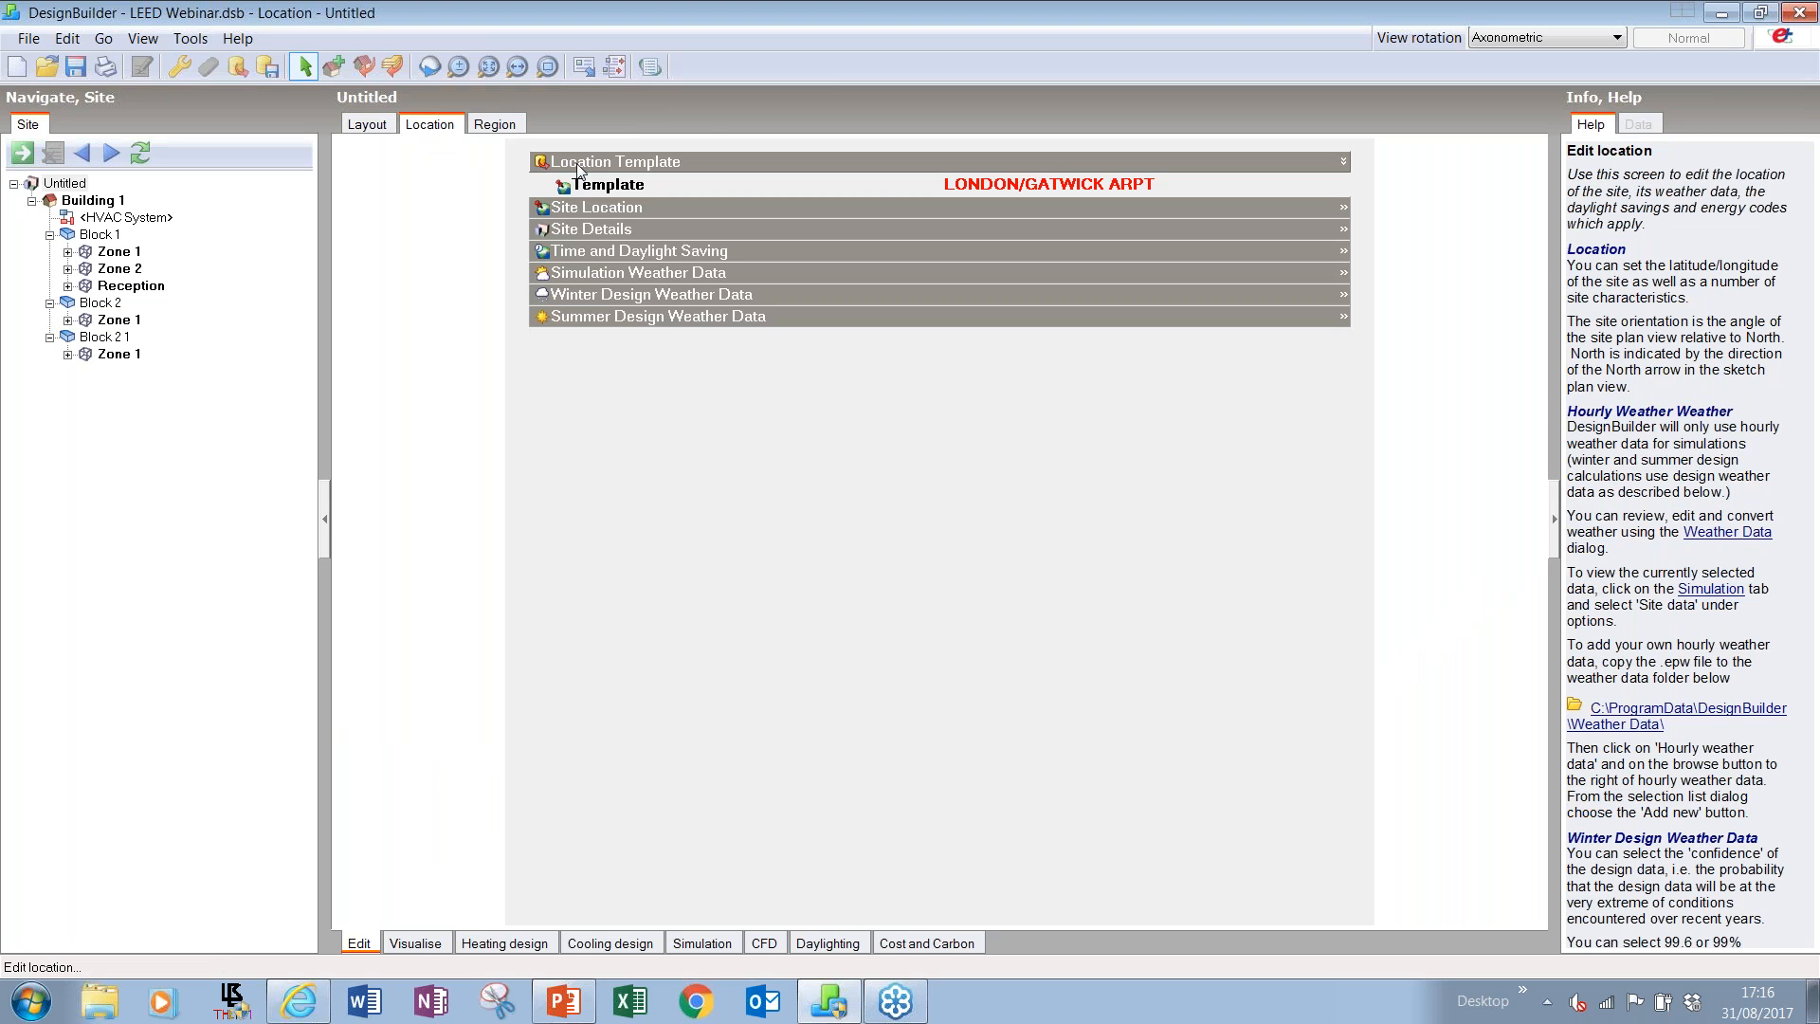
left_click(607, 184)
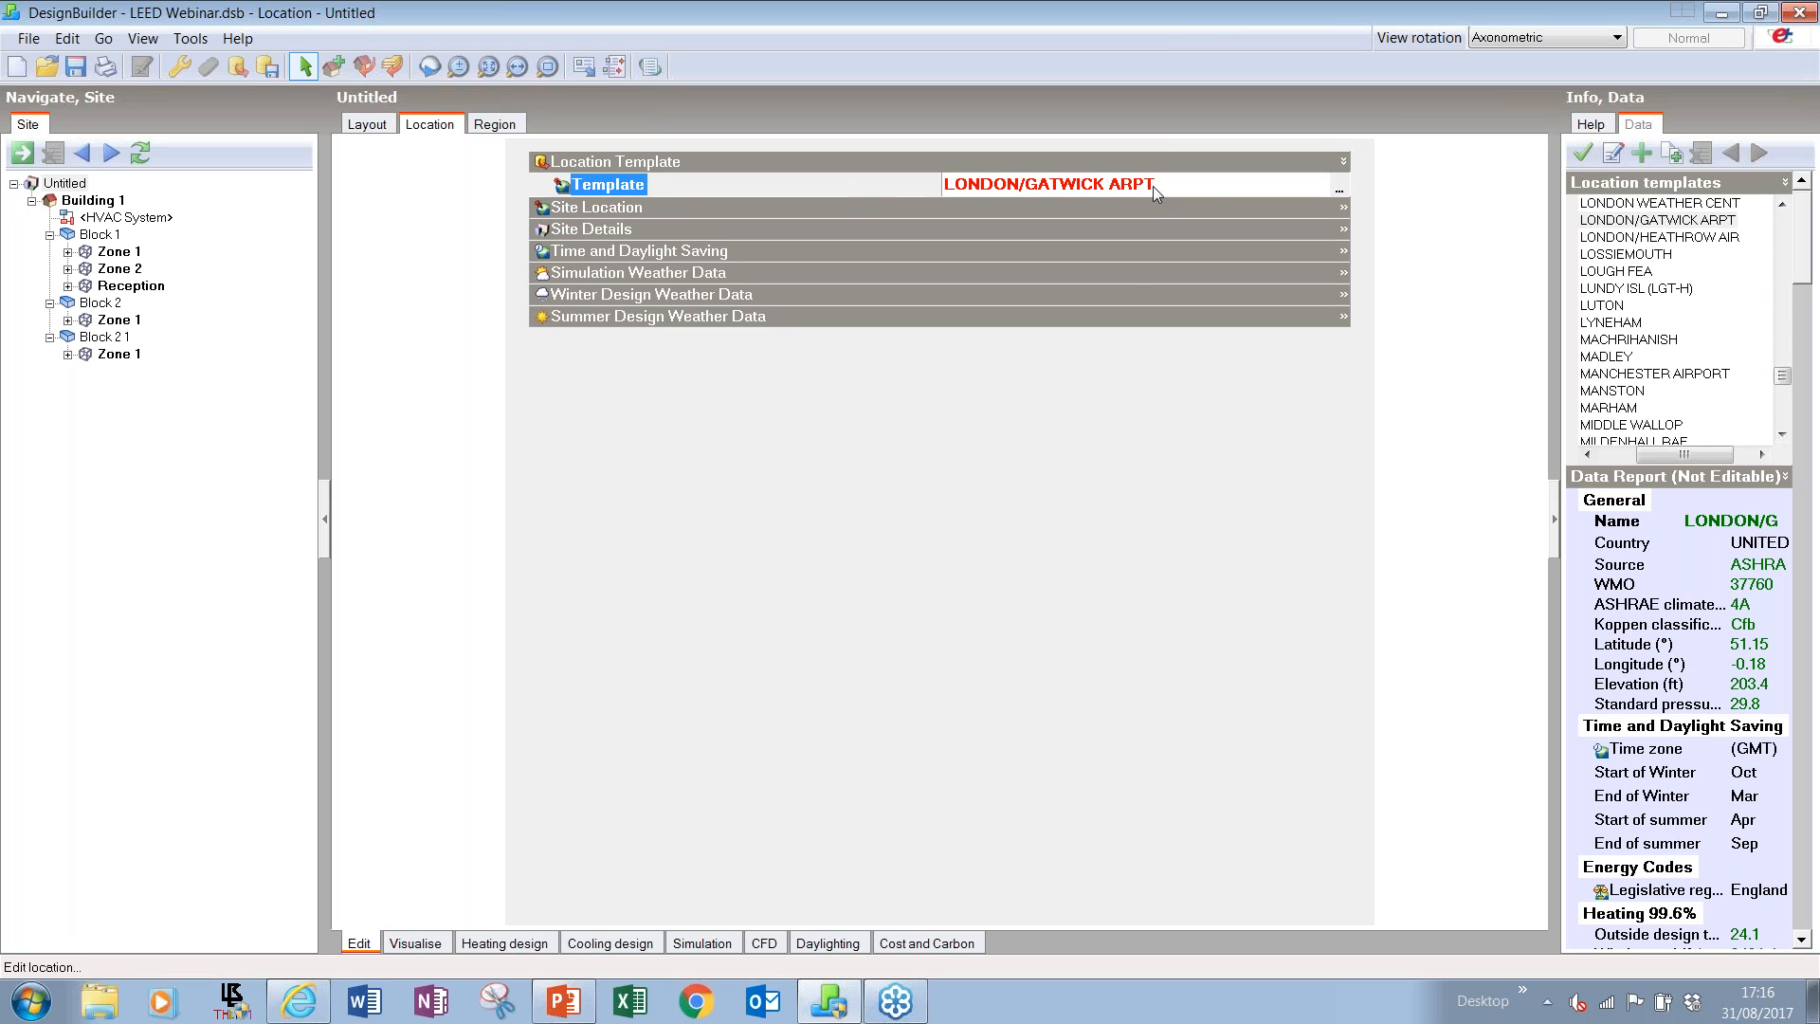
left_click(1338, 190)
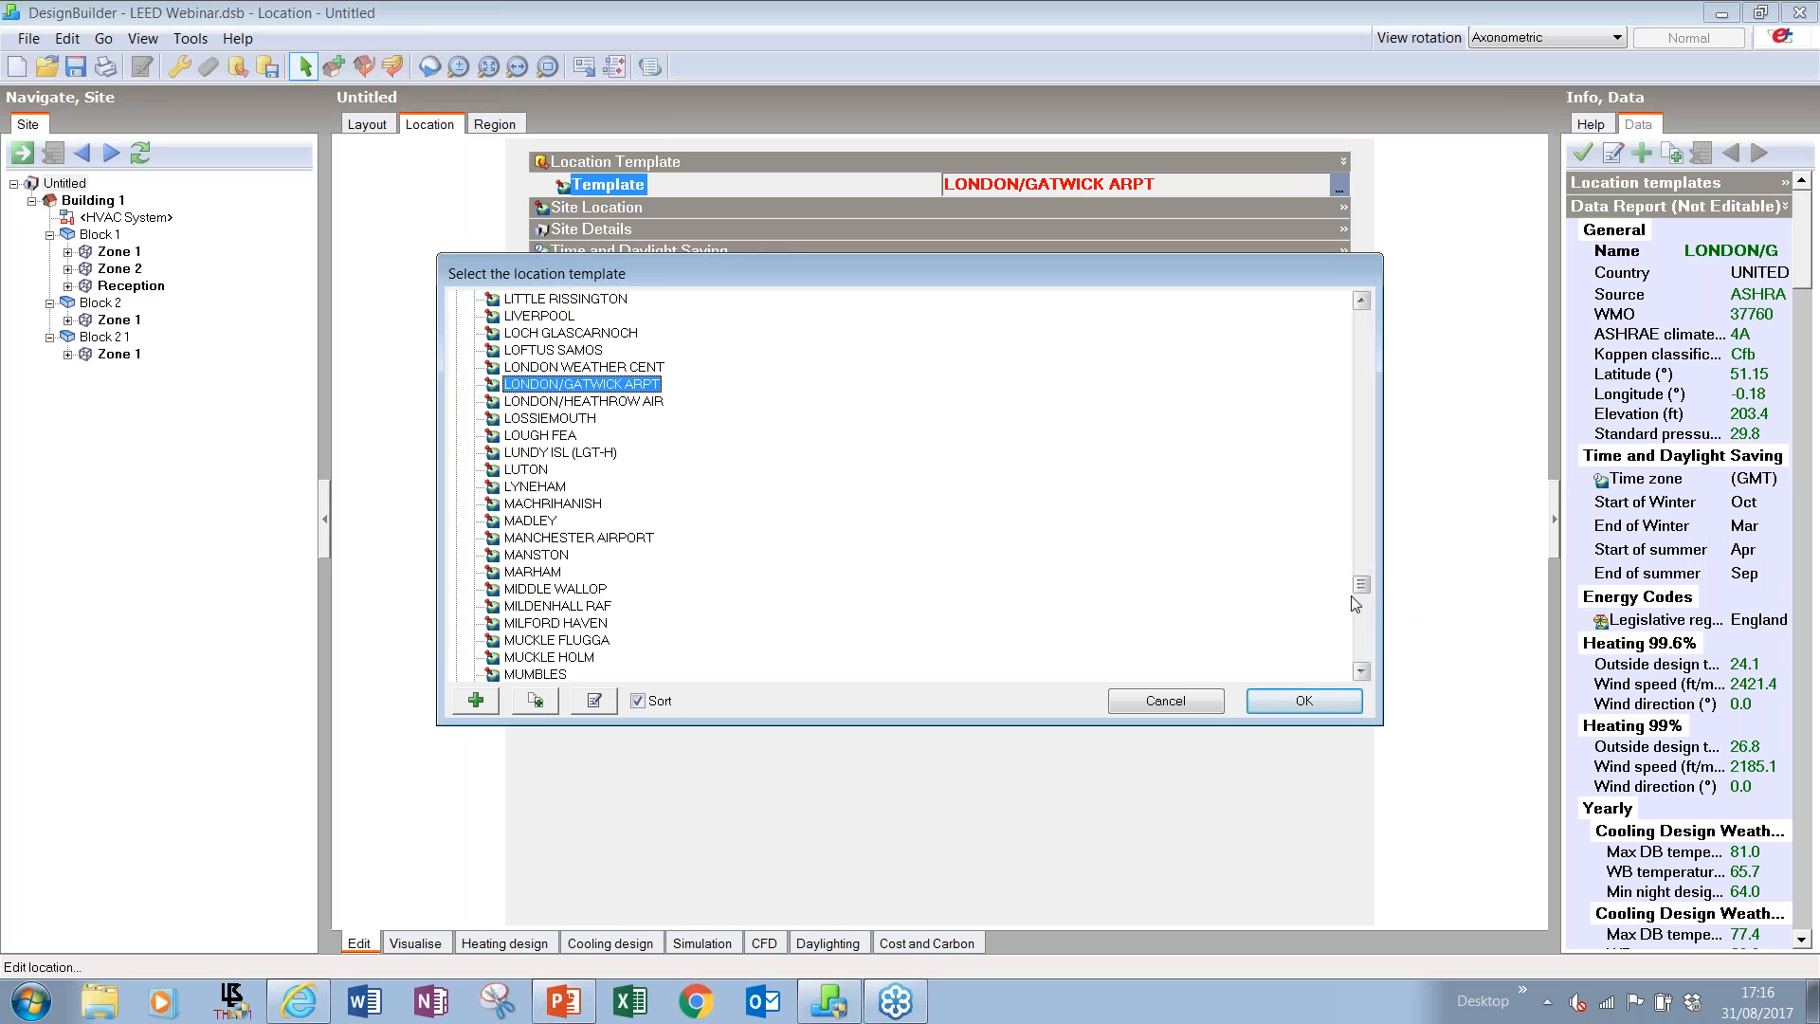
left_click_drag(1363, 588, 1397, 671)
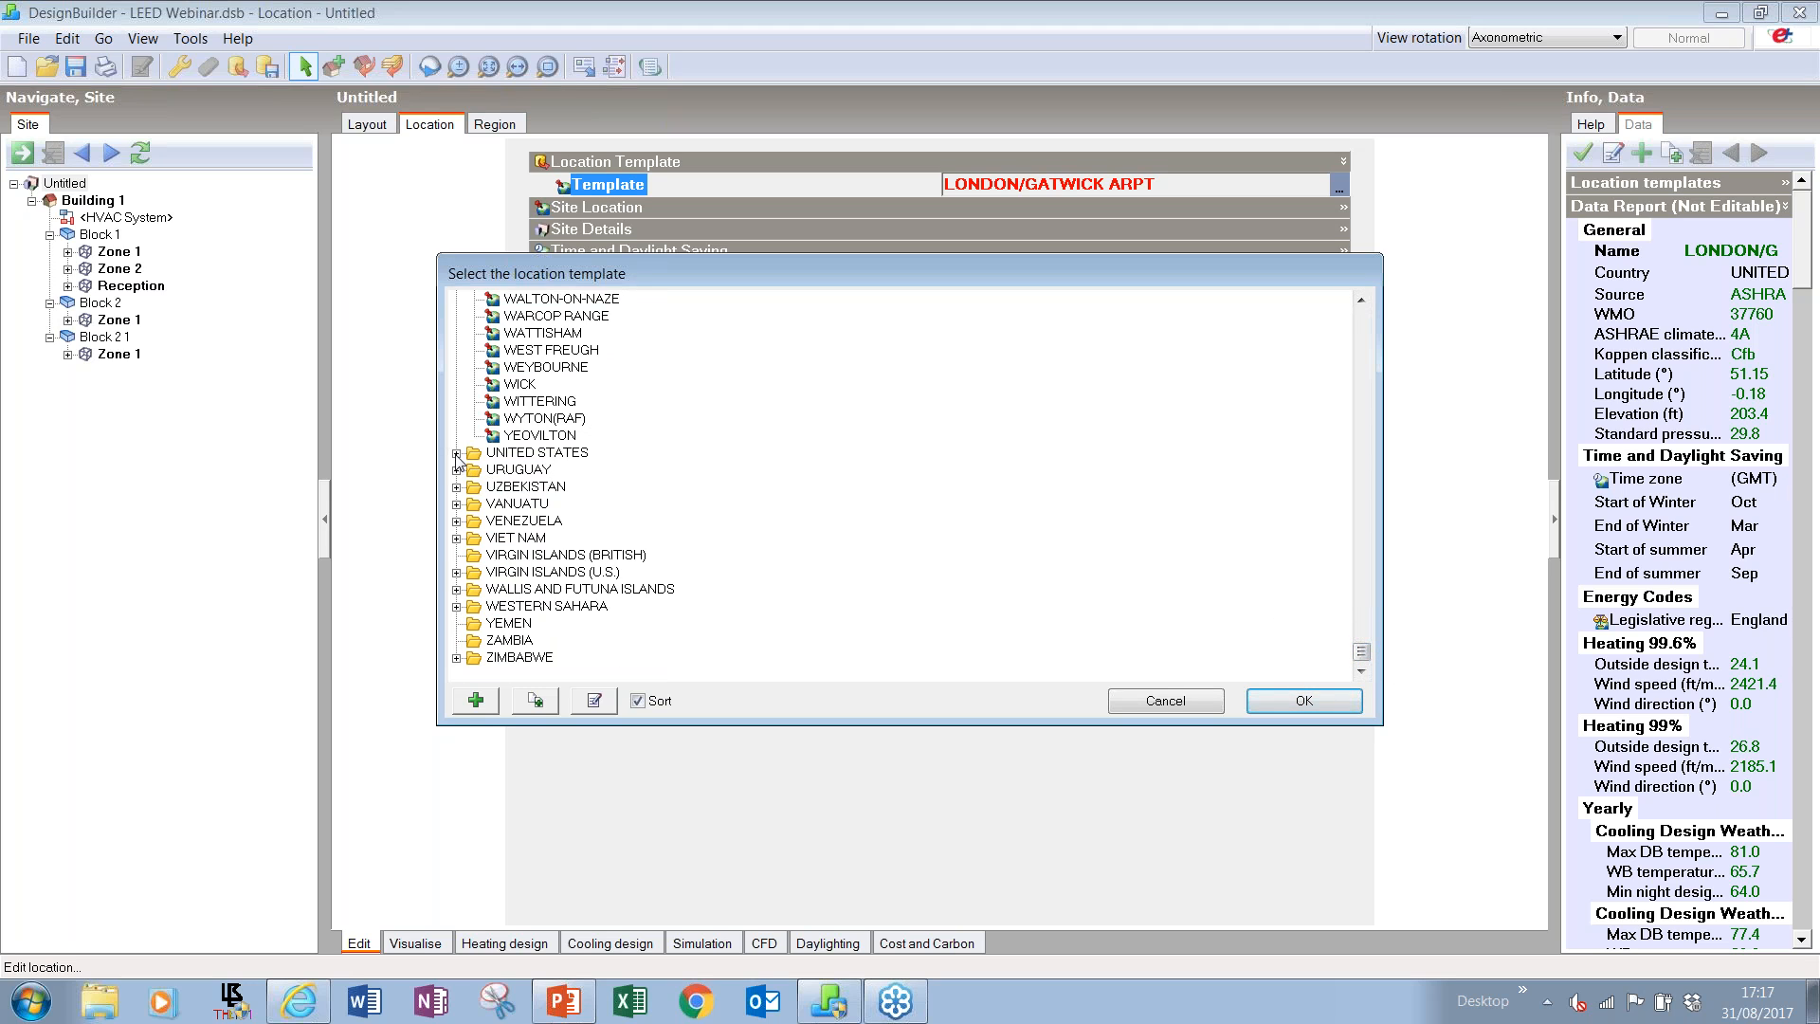
left_click(455, 454)
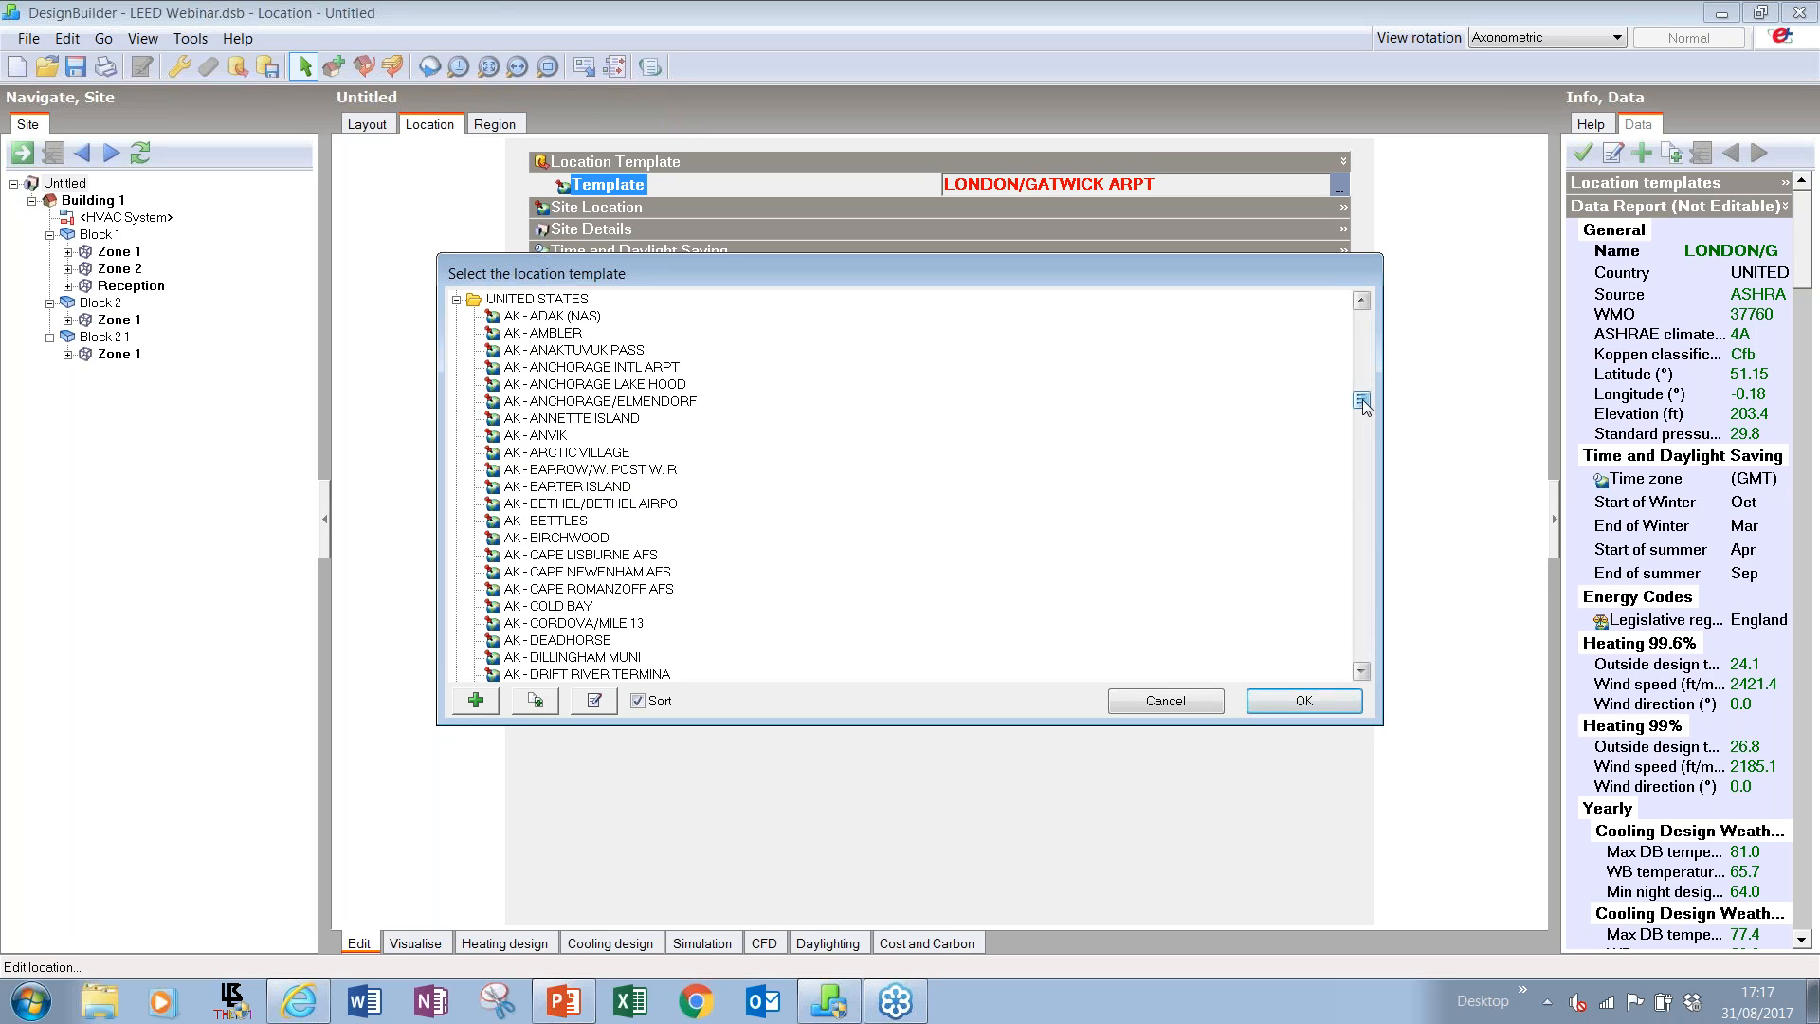
- Select NY - NYC CENTRAL PARK as the site's location template and confirm the choice
scroll(1362, 405, "down", 3)
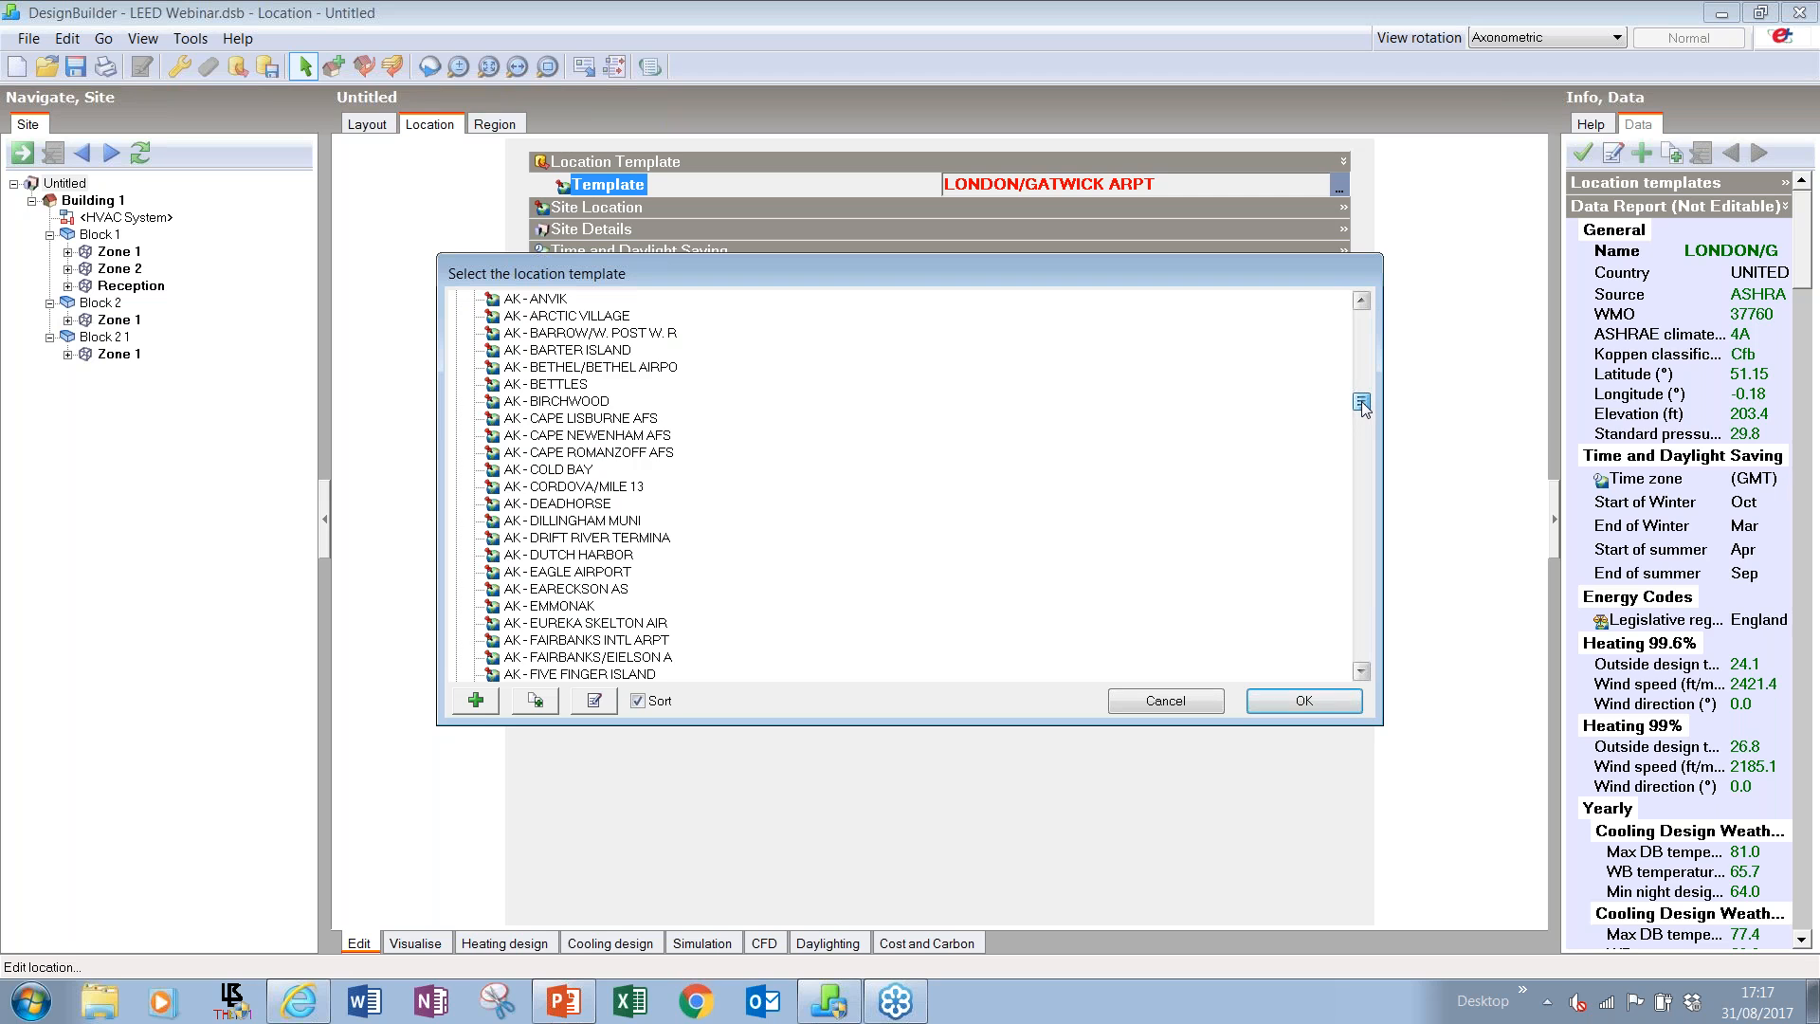
left_click_drag(1362, 406, 1394, 581)
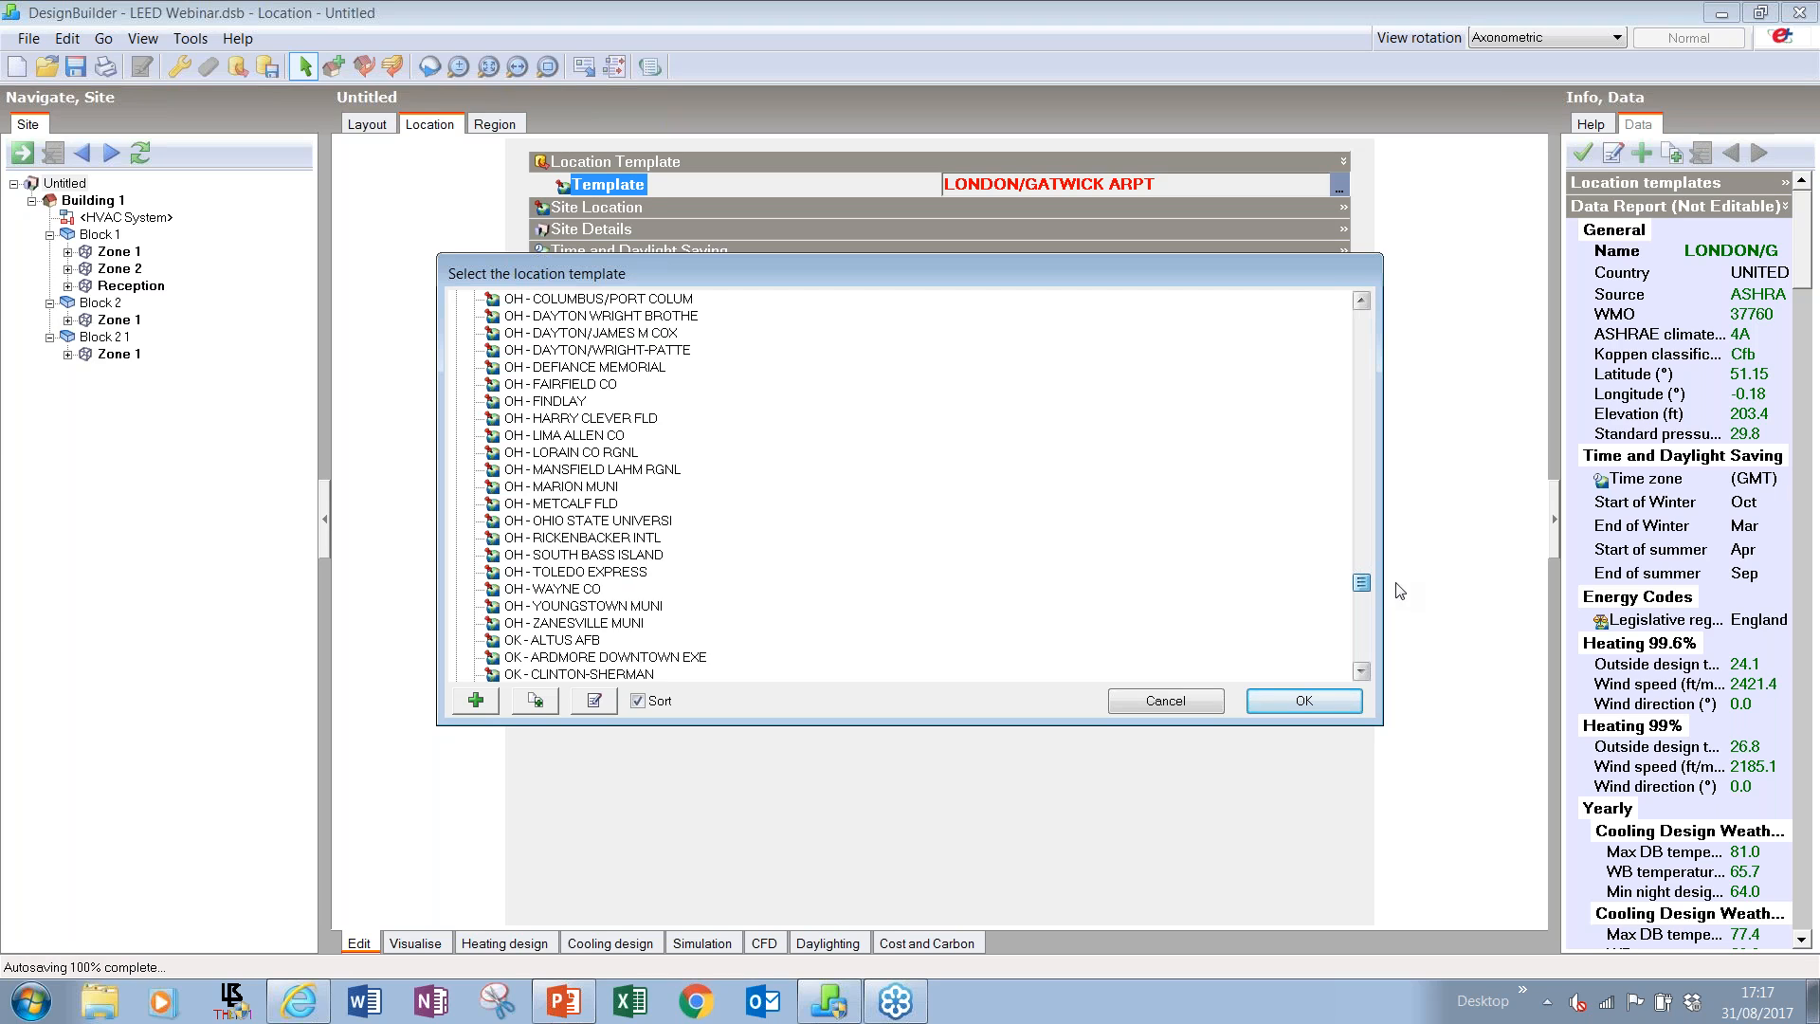
left_click(1360, 385)
scroll(948, 474, "down", 4)
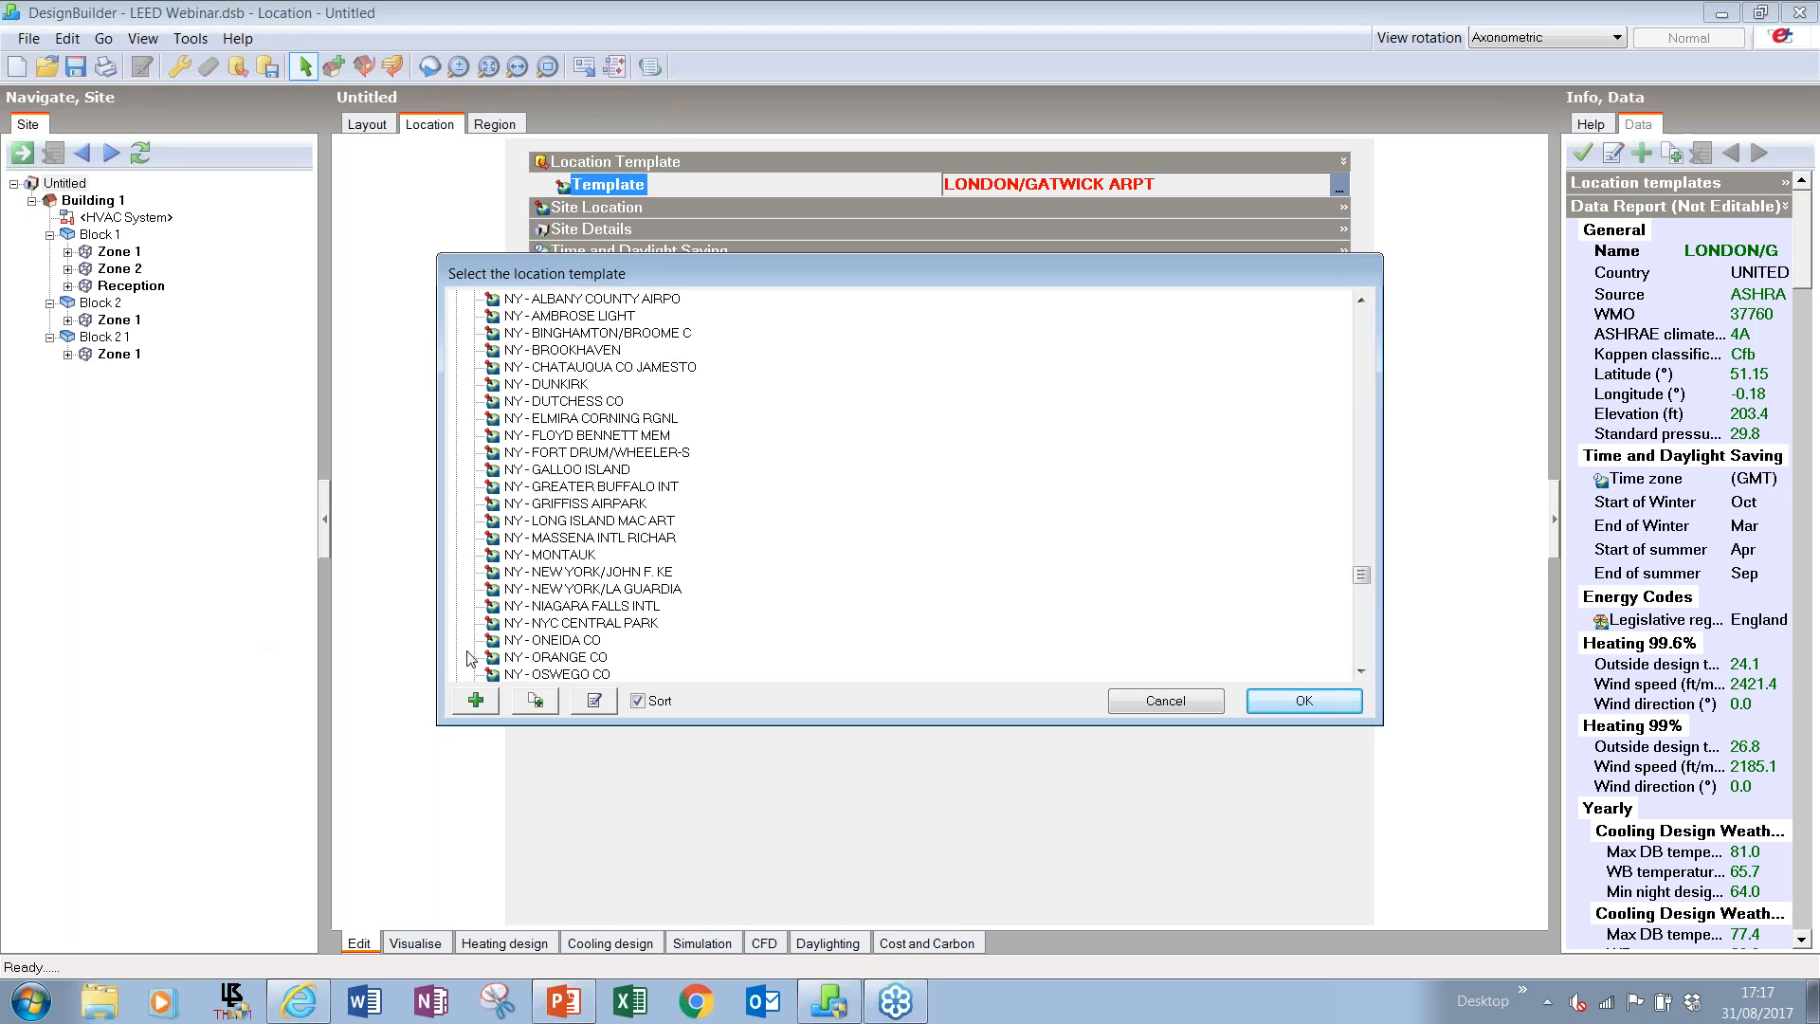
left_click(558, 624)
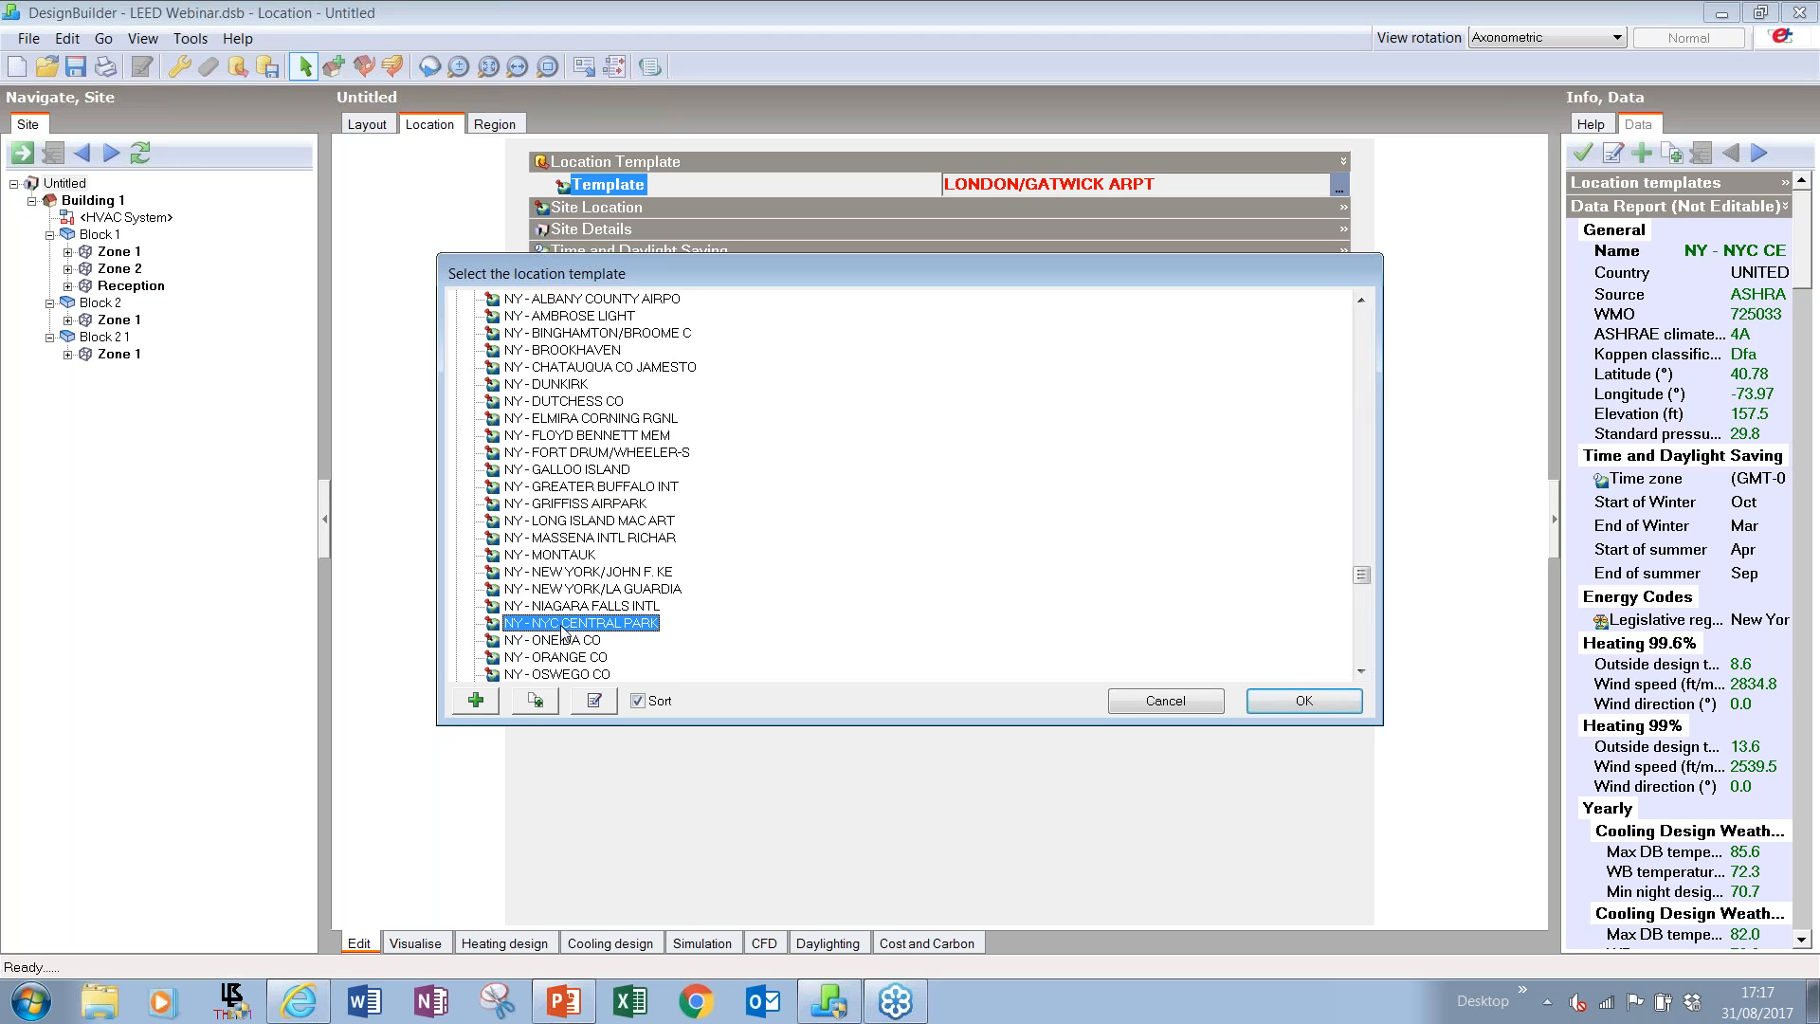
left_click(1277, 699)
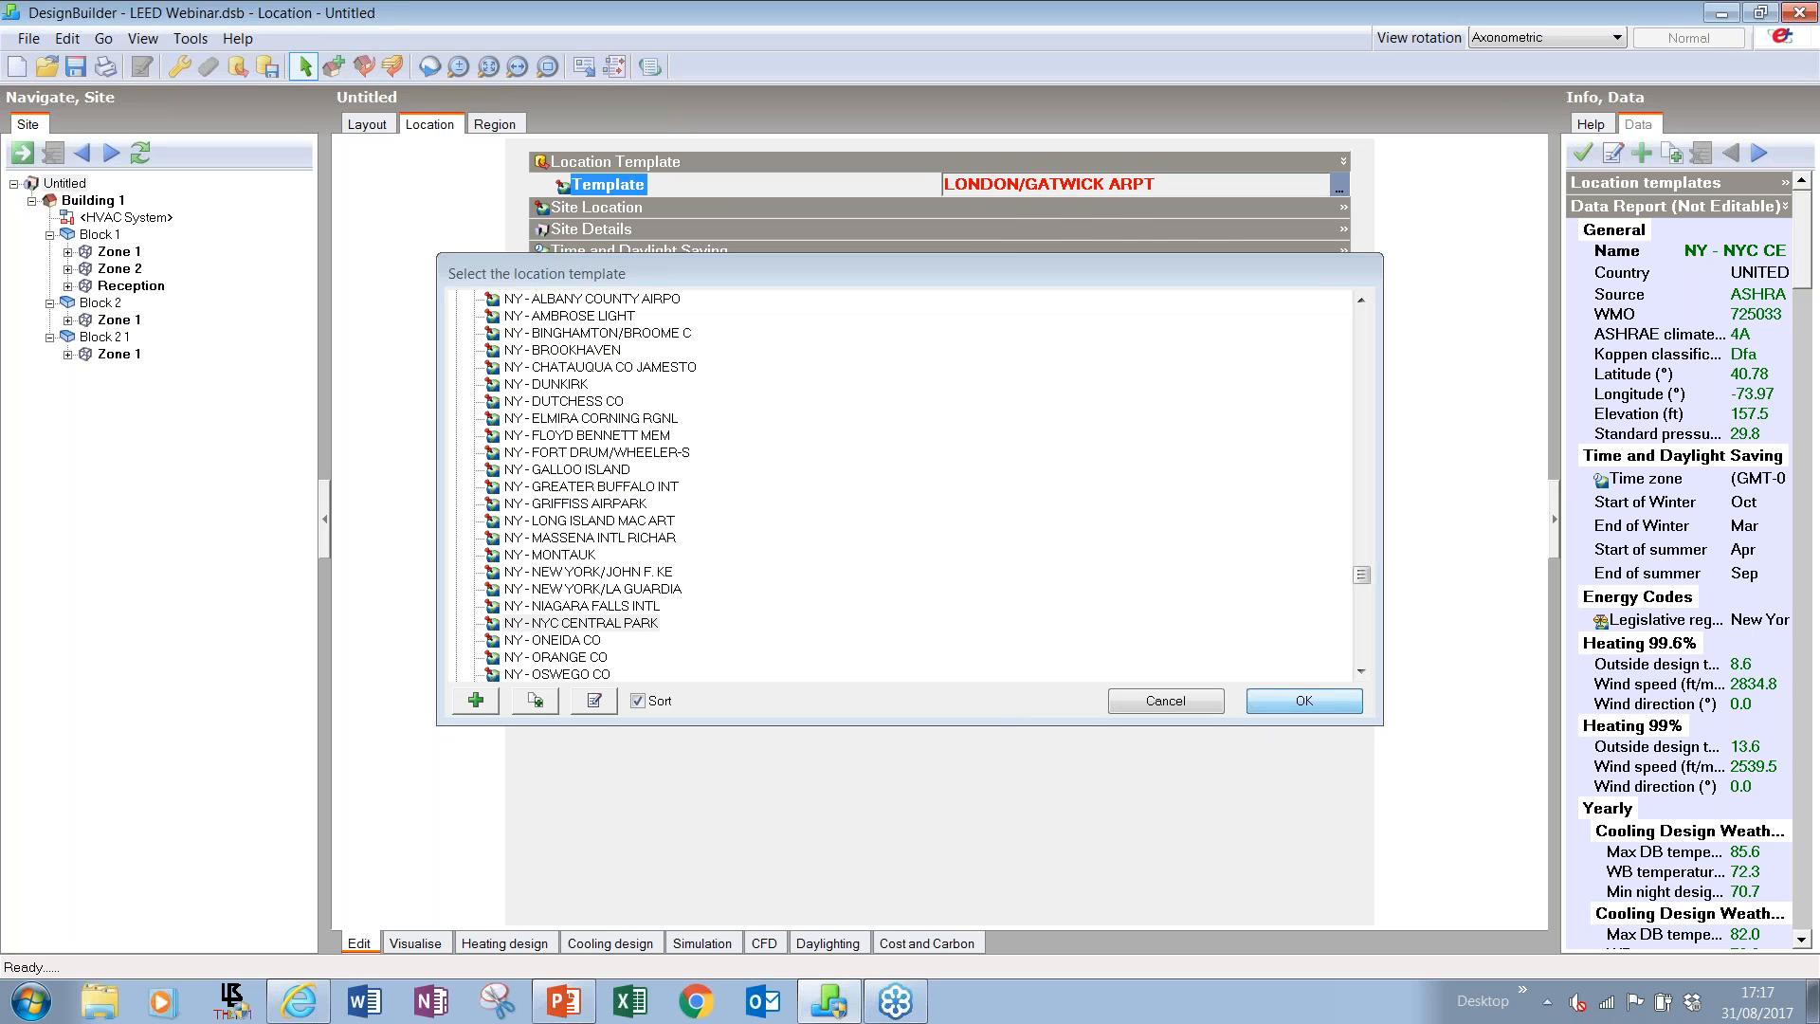
key("Return")
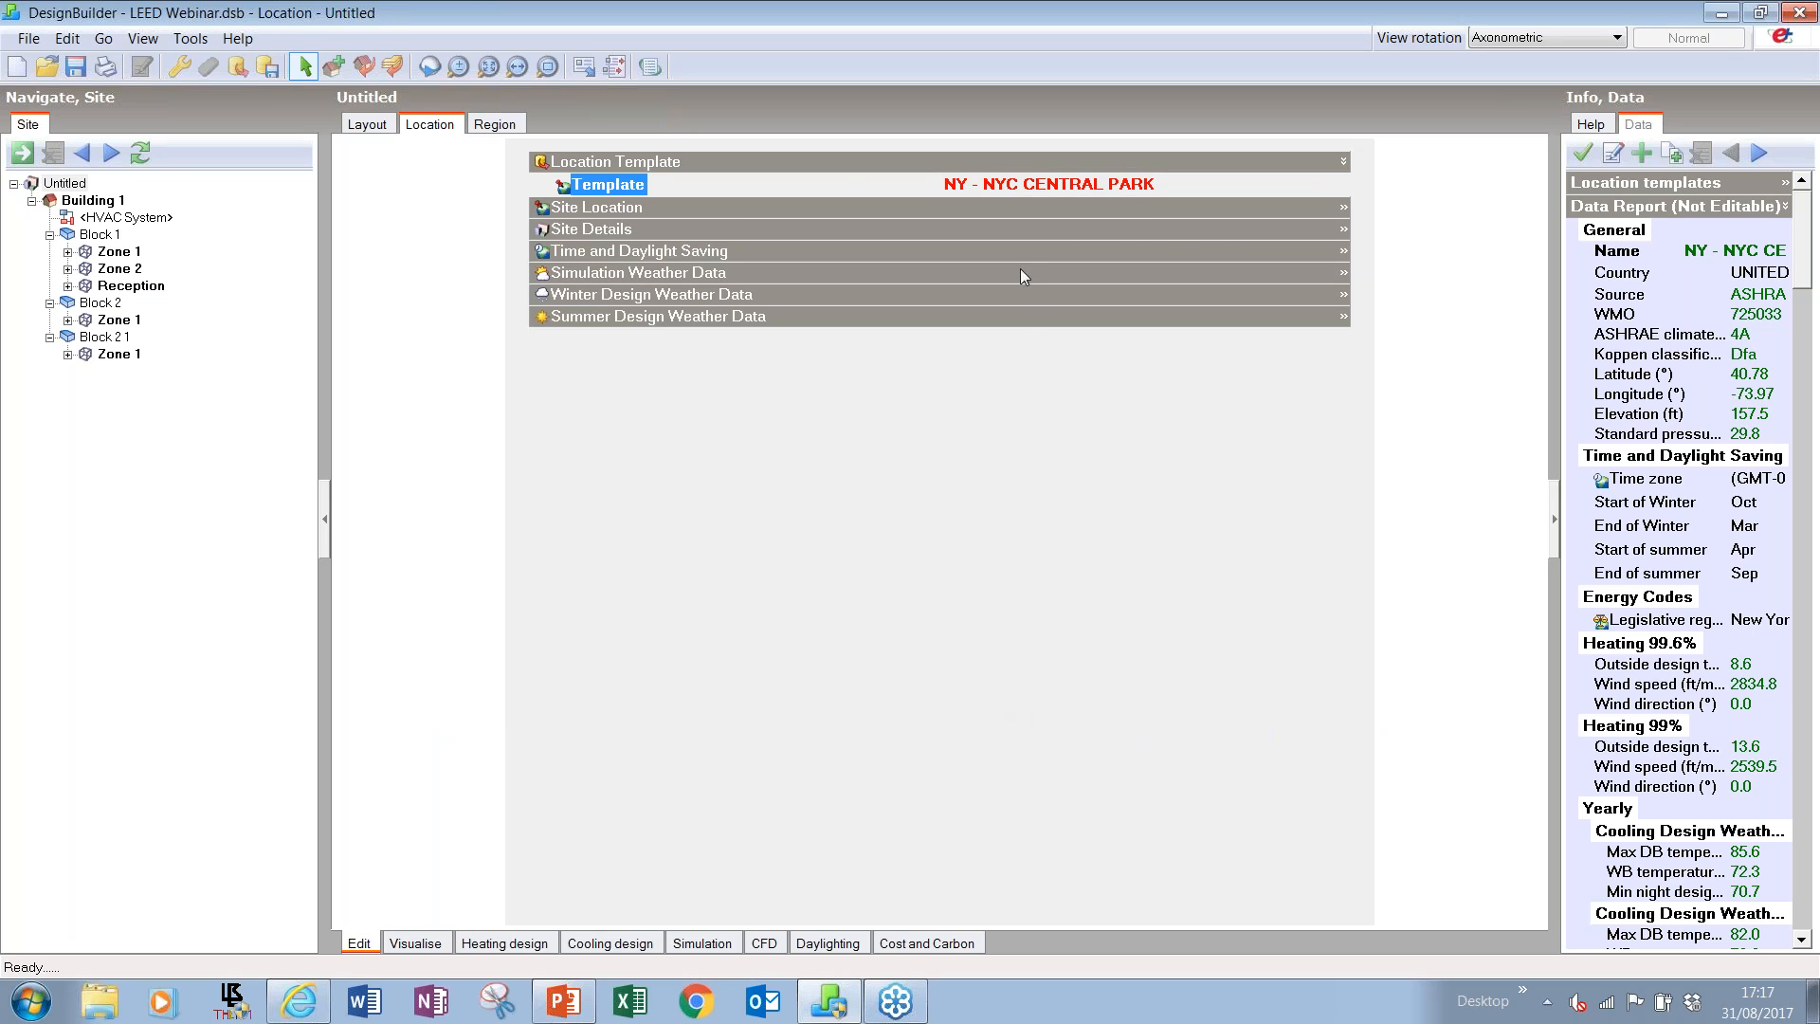
- Expand the site location and simulation weather data sections to check them, and save the model
left_click(605, 208)
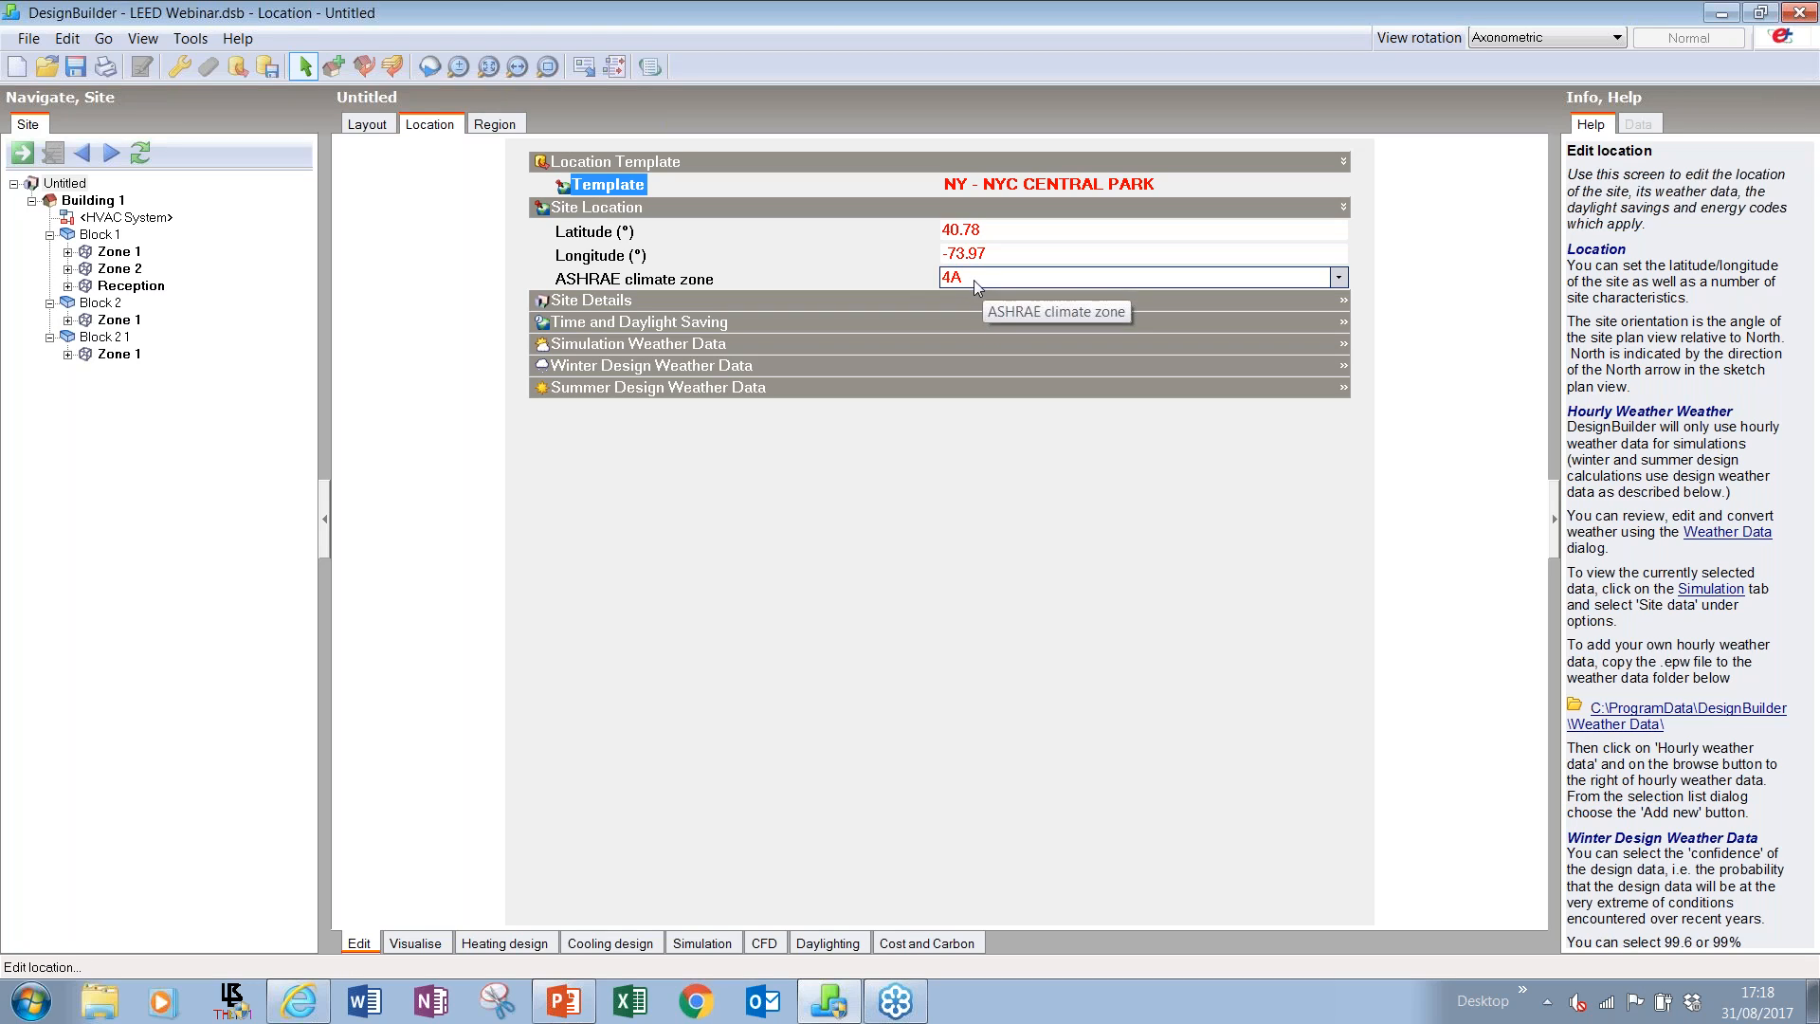
left_click(690, 345)
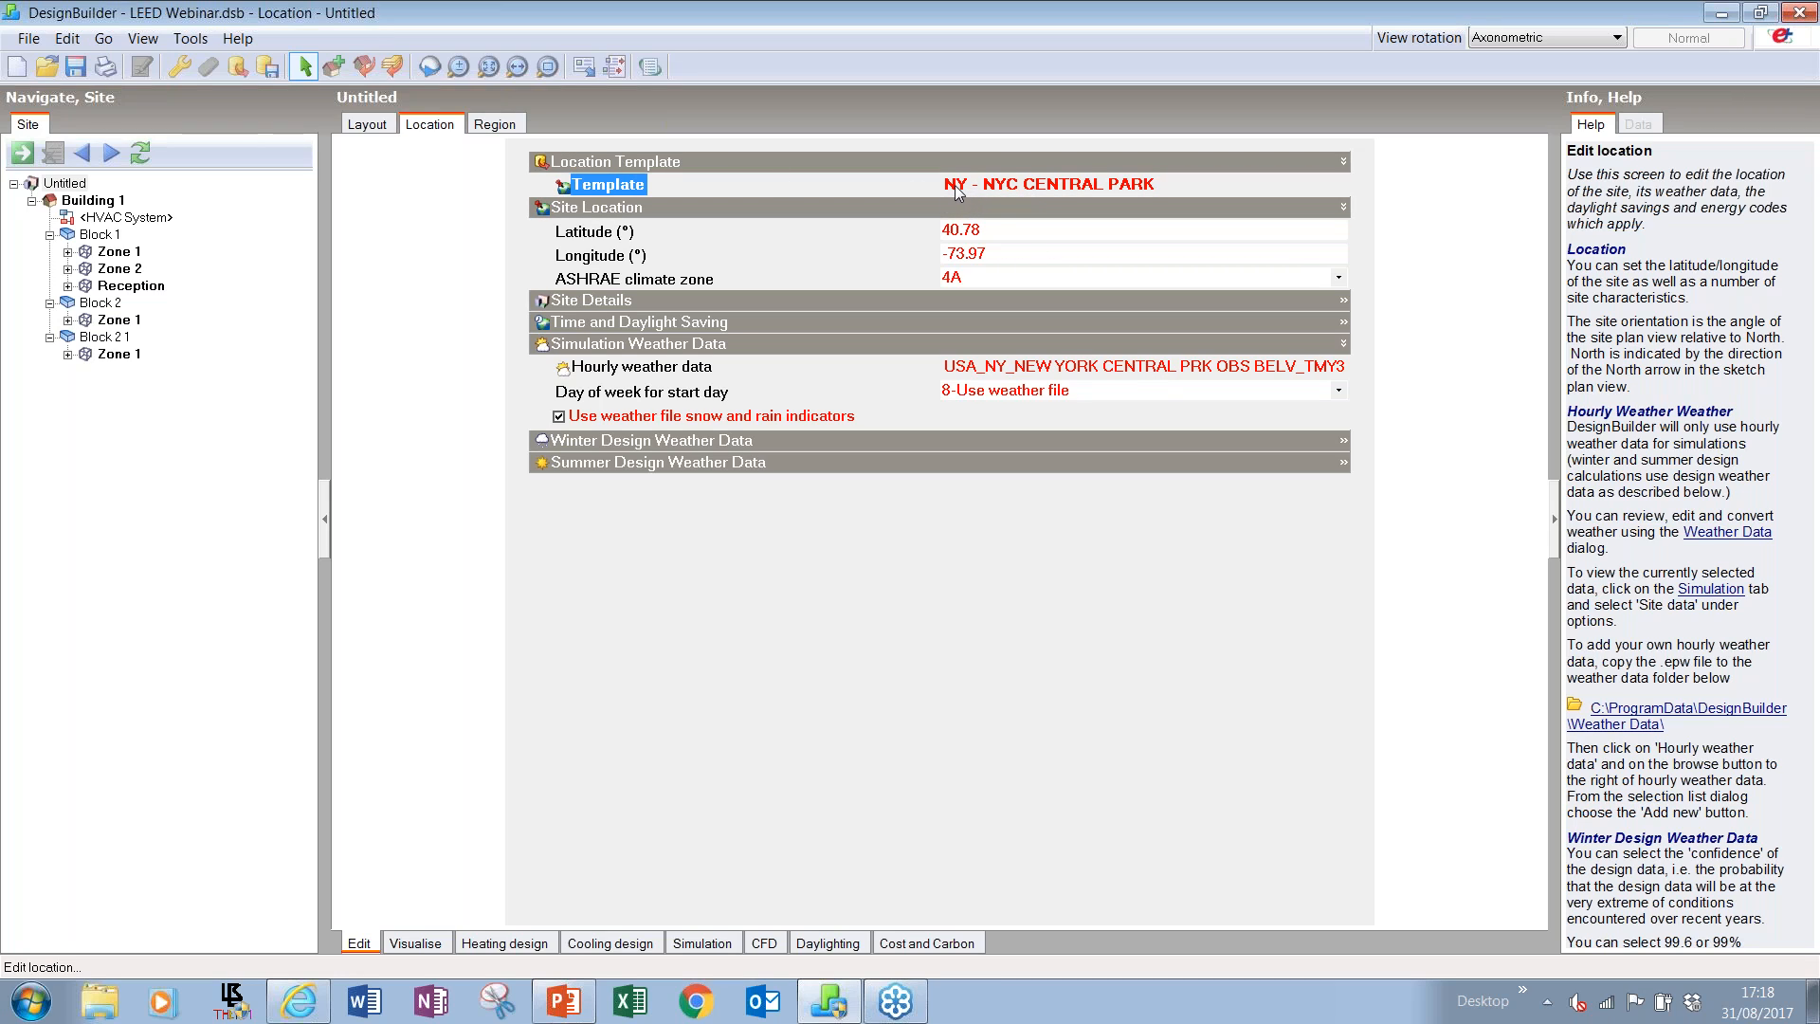
left_click(73, 66)
- Assign the Office Buildings - Reception area activity template to Block 1's Reception zone, and save the model from building level
left_click(99, 203)
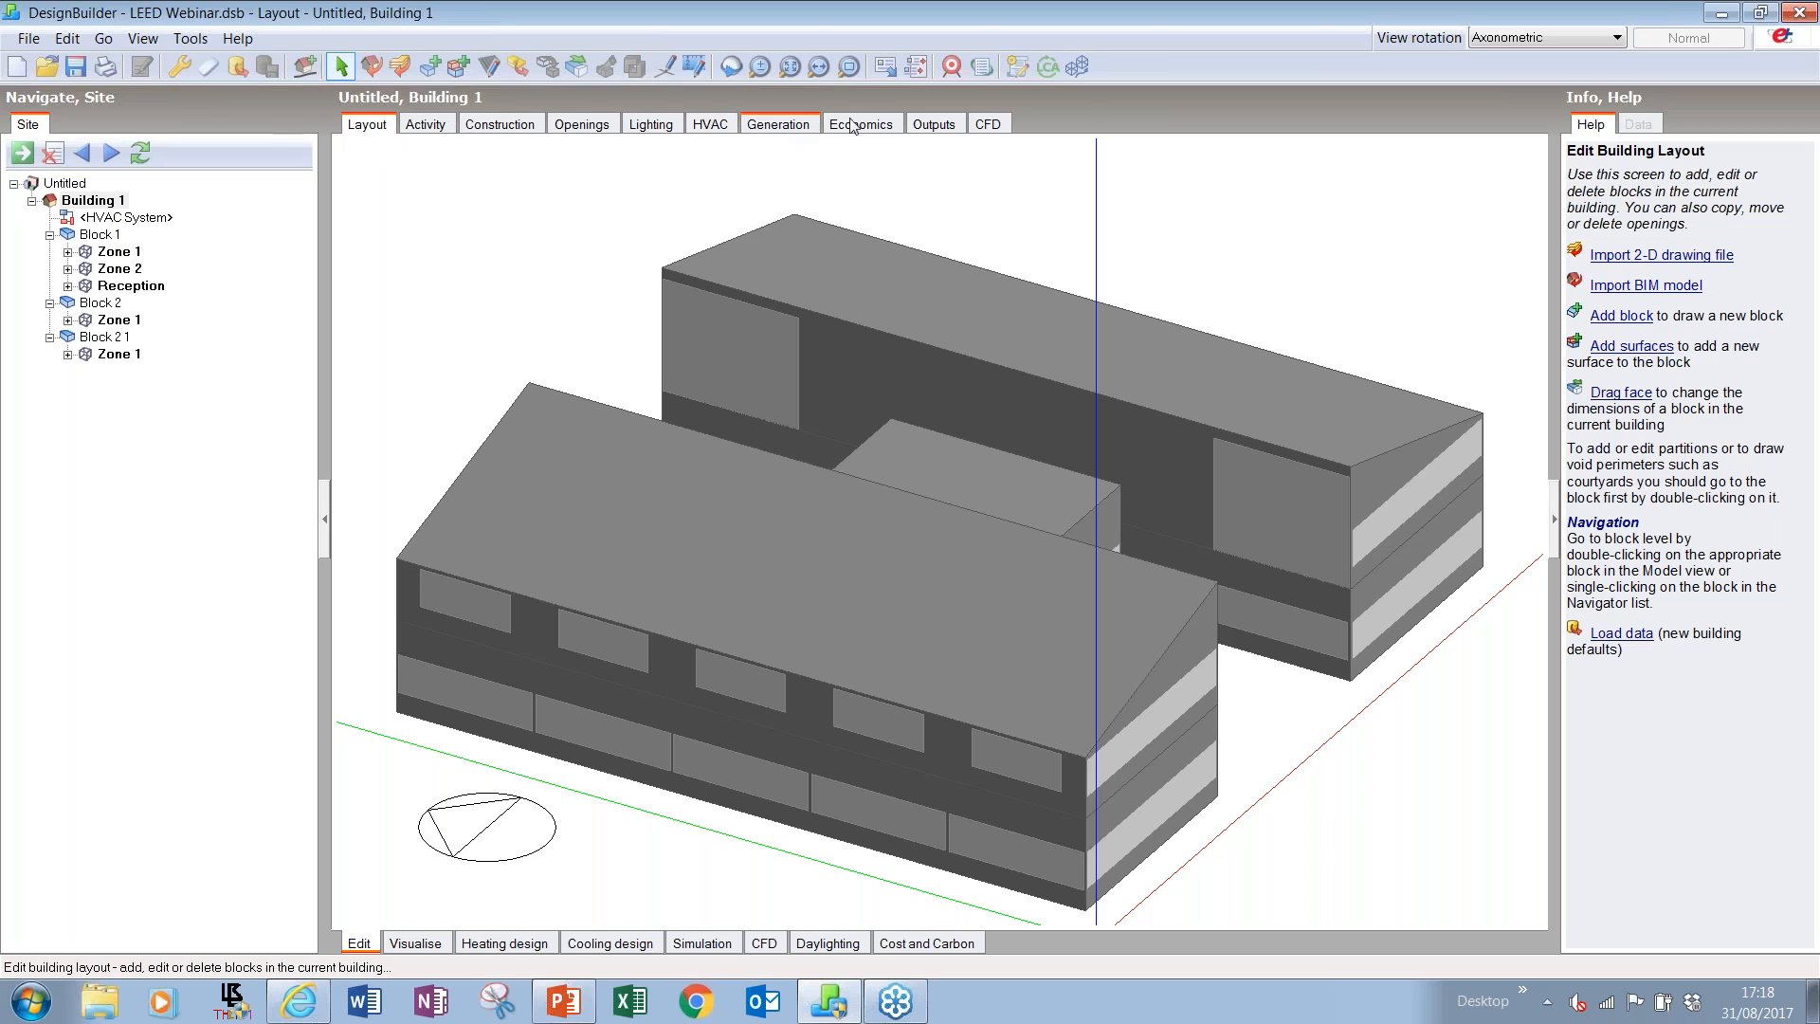
left_click(426, 128)
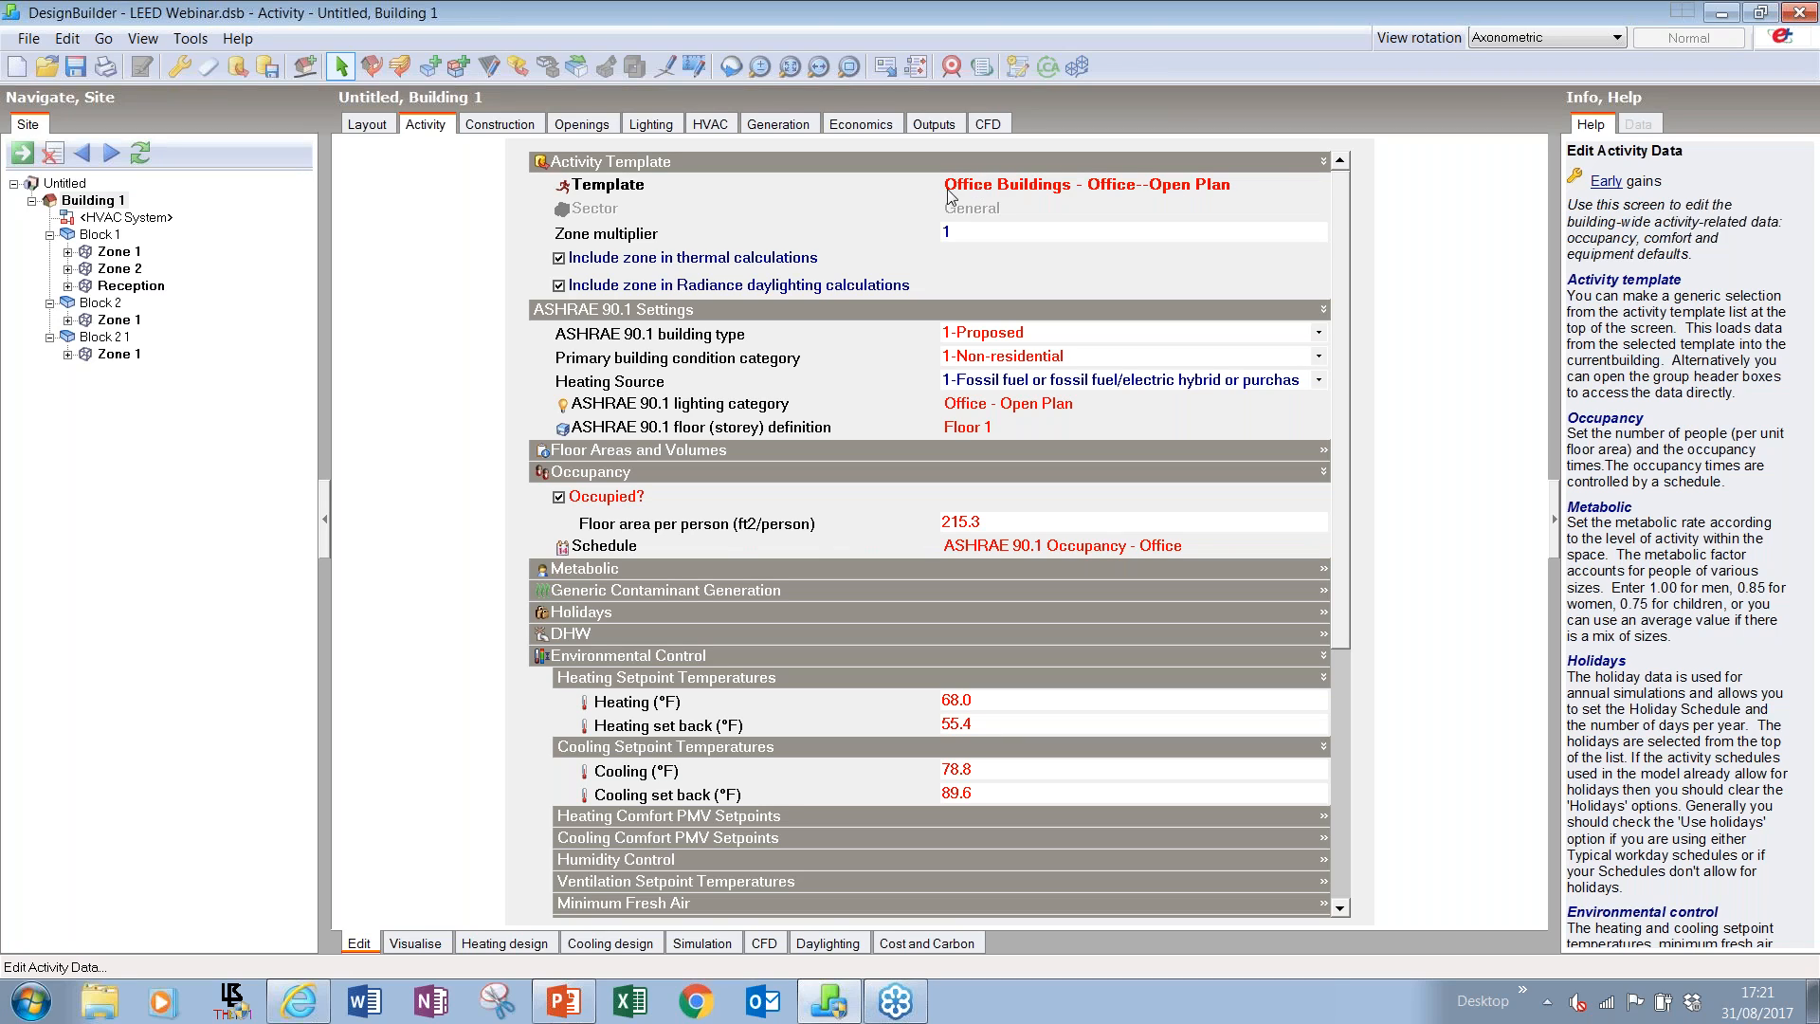
left_click(1043, 235)
left_click(142, 287)
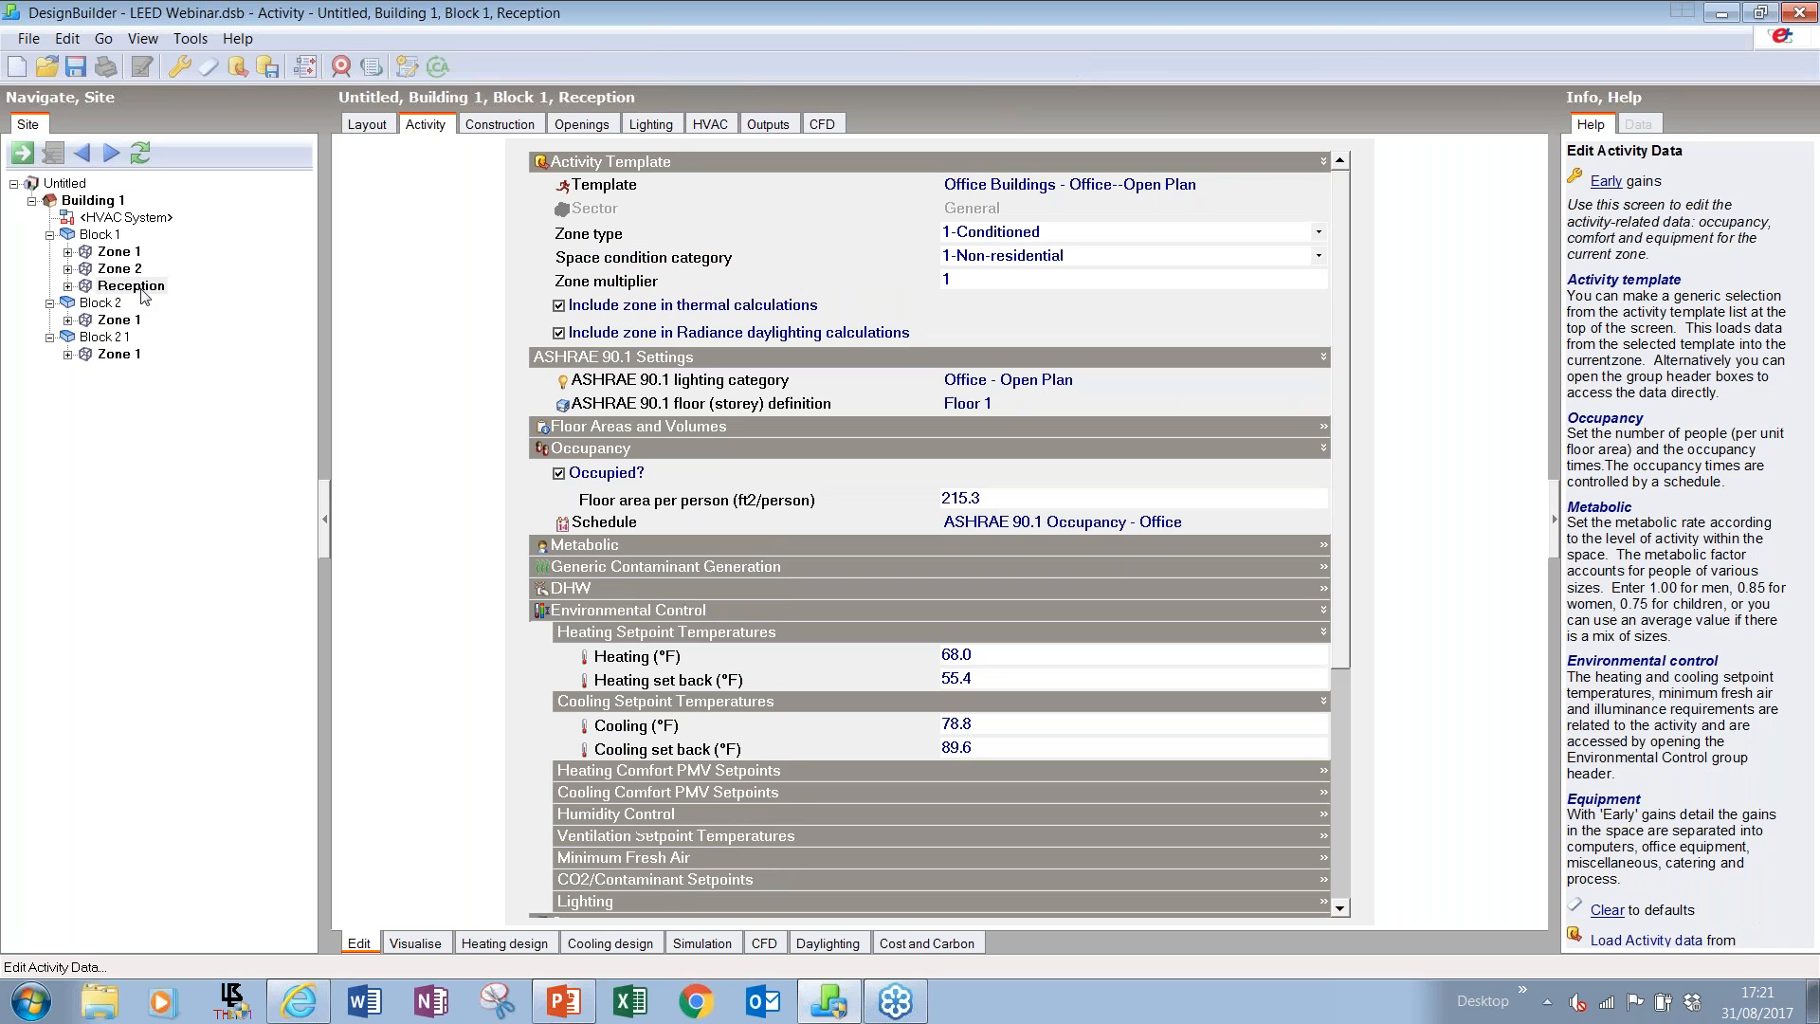
left_click(606, 186)
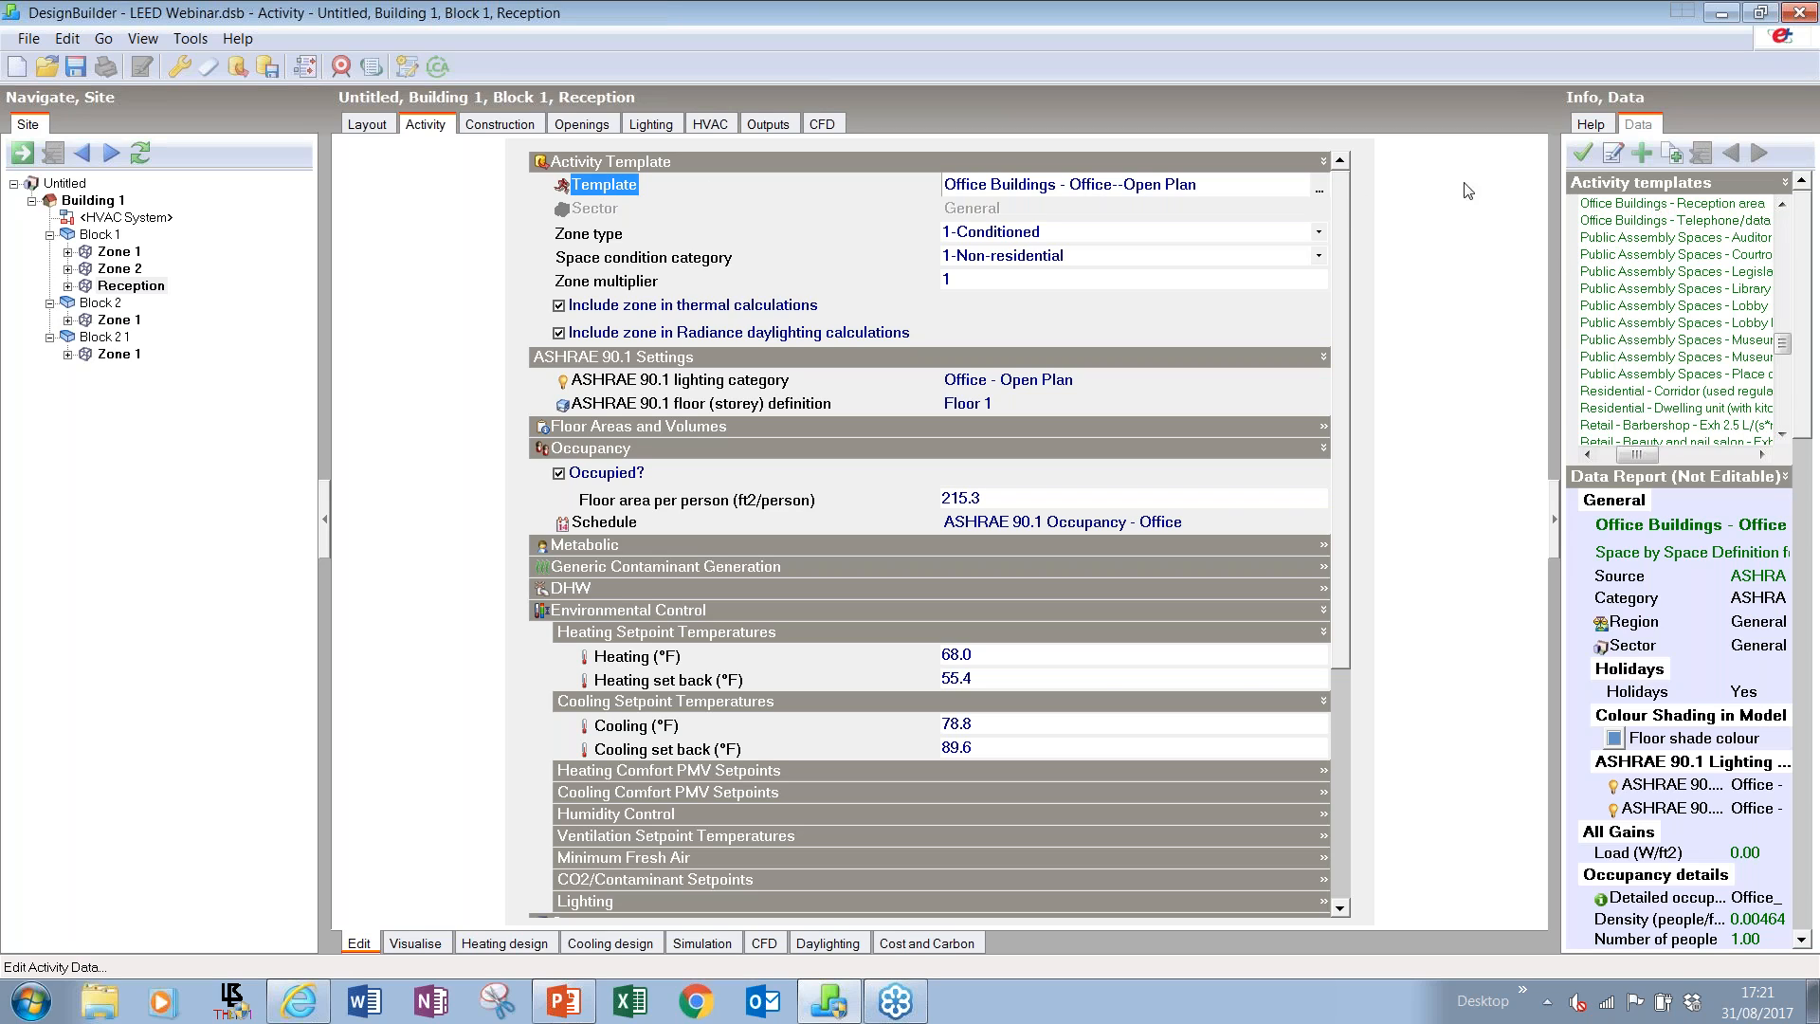
left_click(1319, 190)
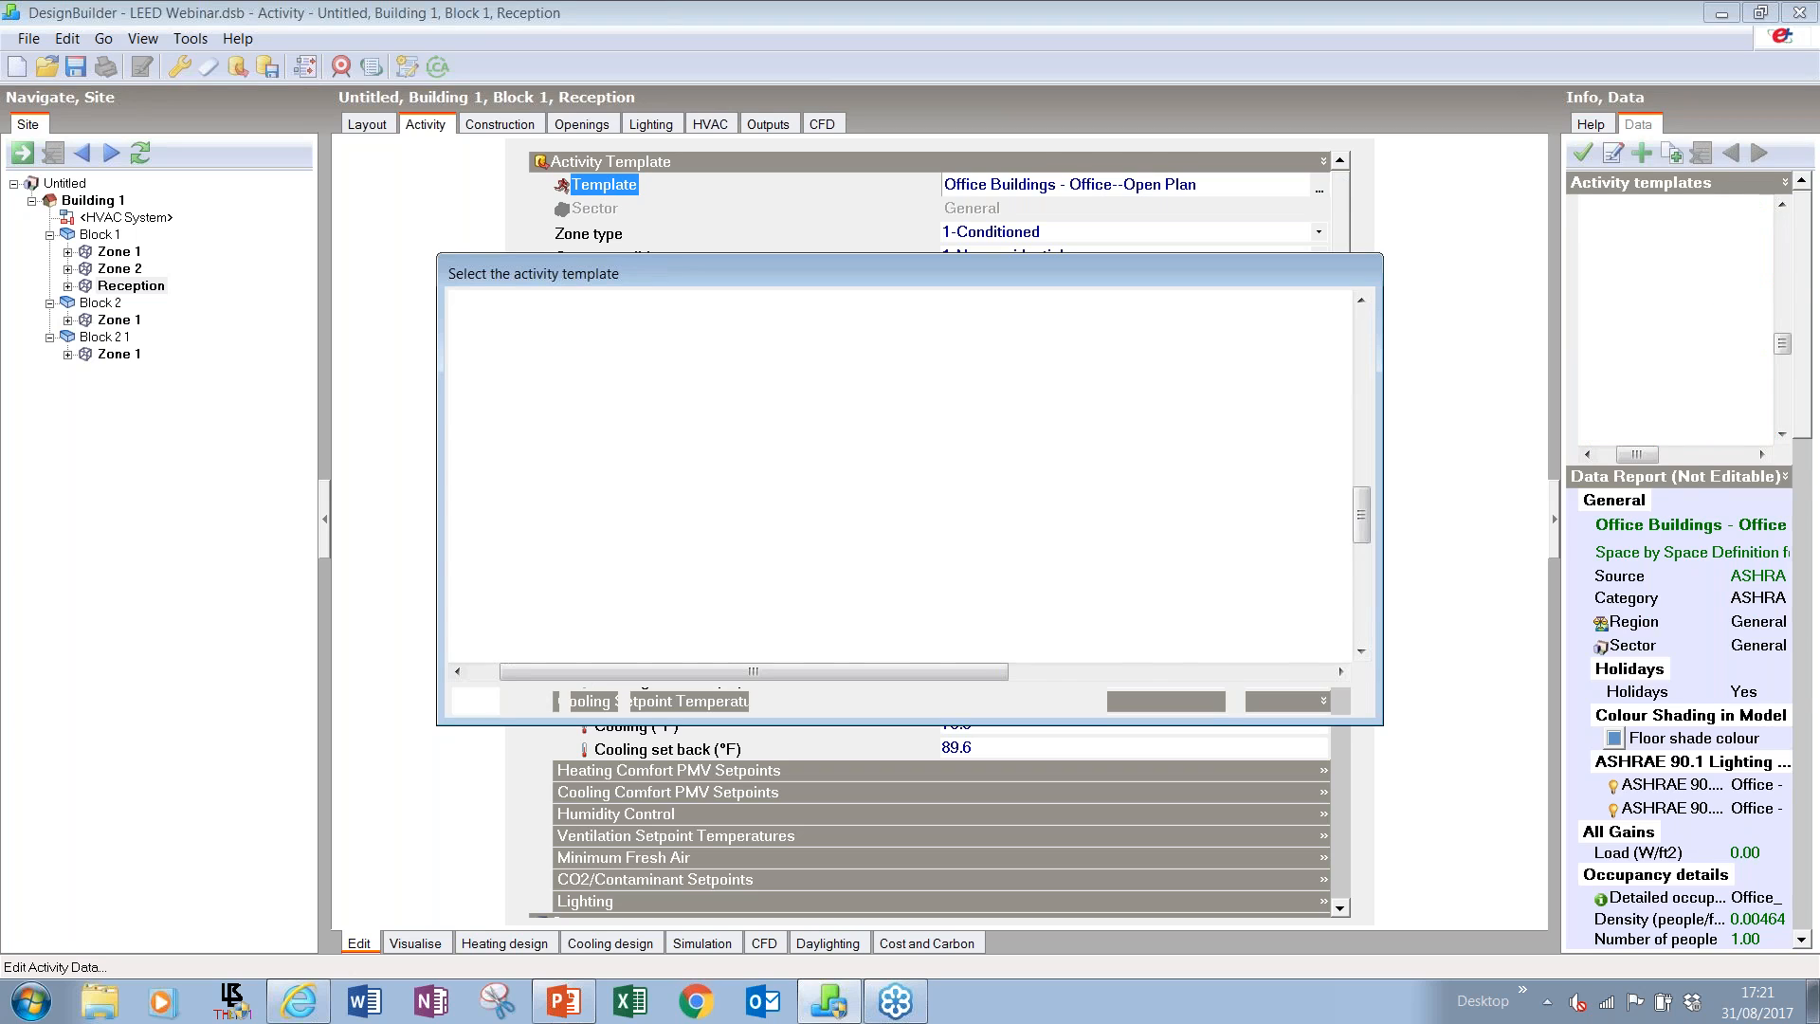
left_click_drag(617, 672, 583, 671)
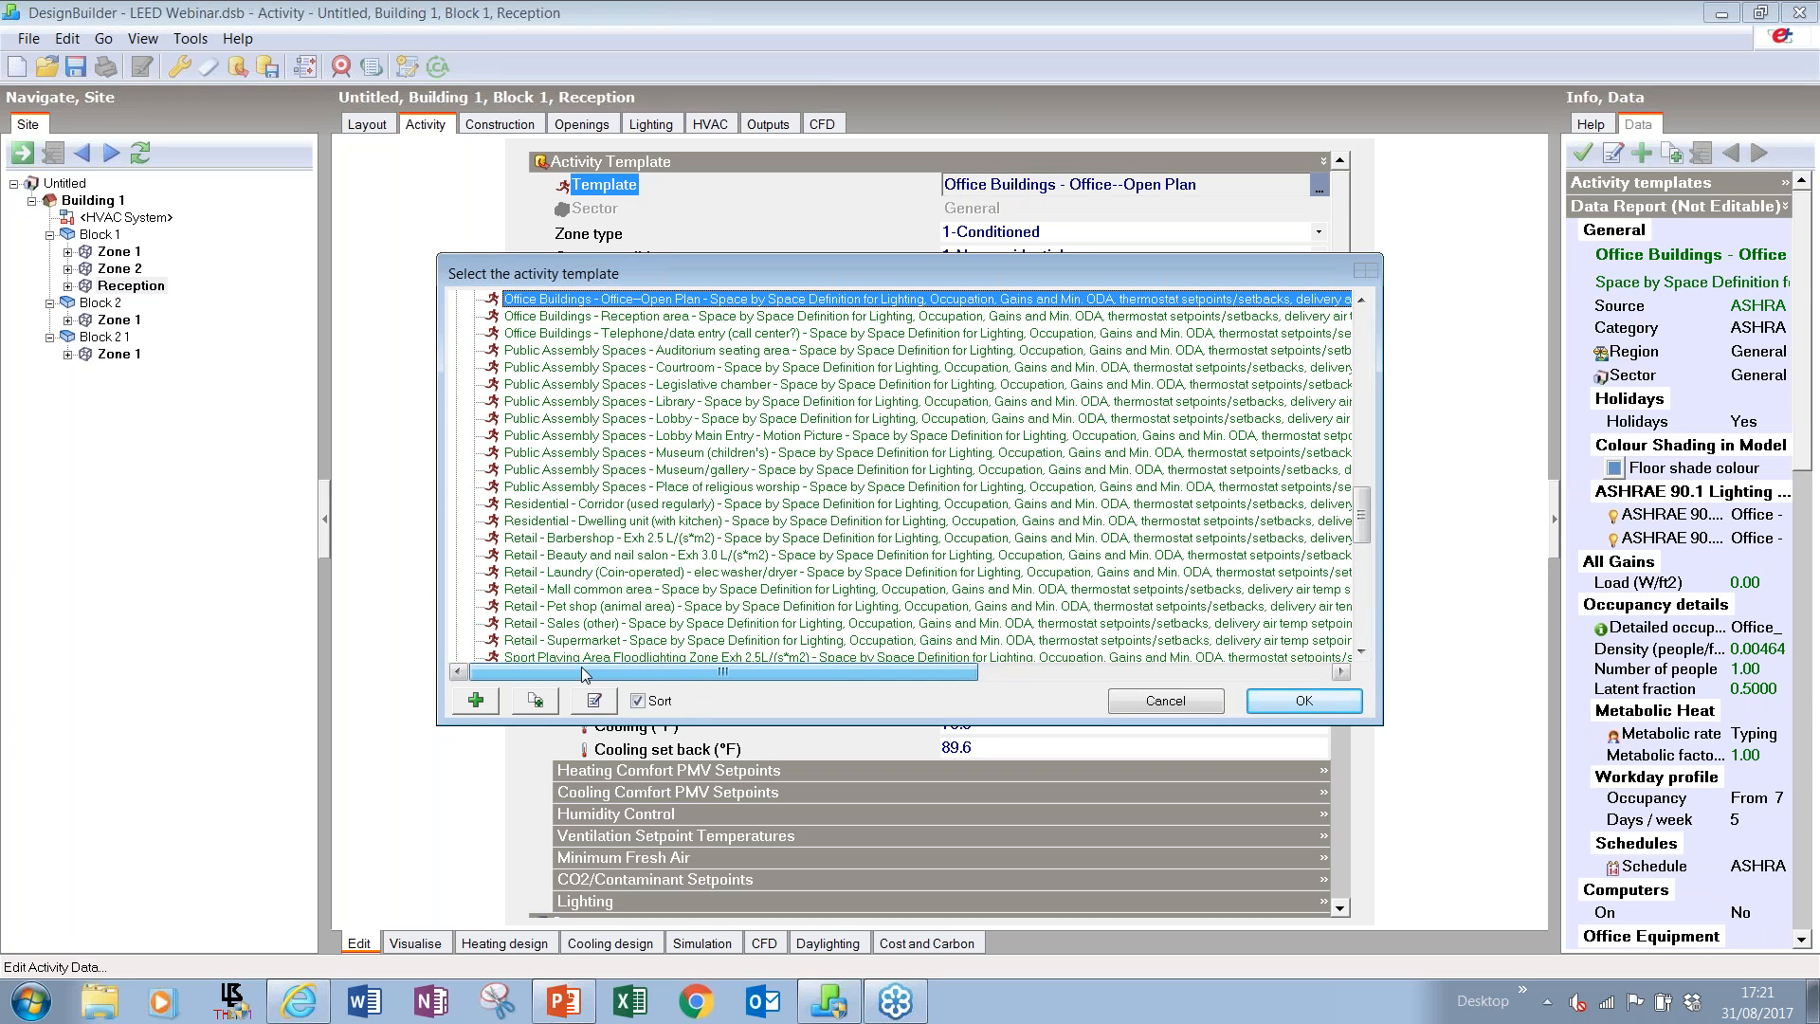
mouse_move(1363, 515)
left_mouse_down()
mouse_move(1401, 373)
mouse_move(1376, 338)
mouse_move(1362, 570)
mouse_move(1362, 506)
left_mouse_up()
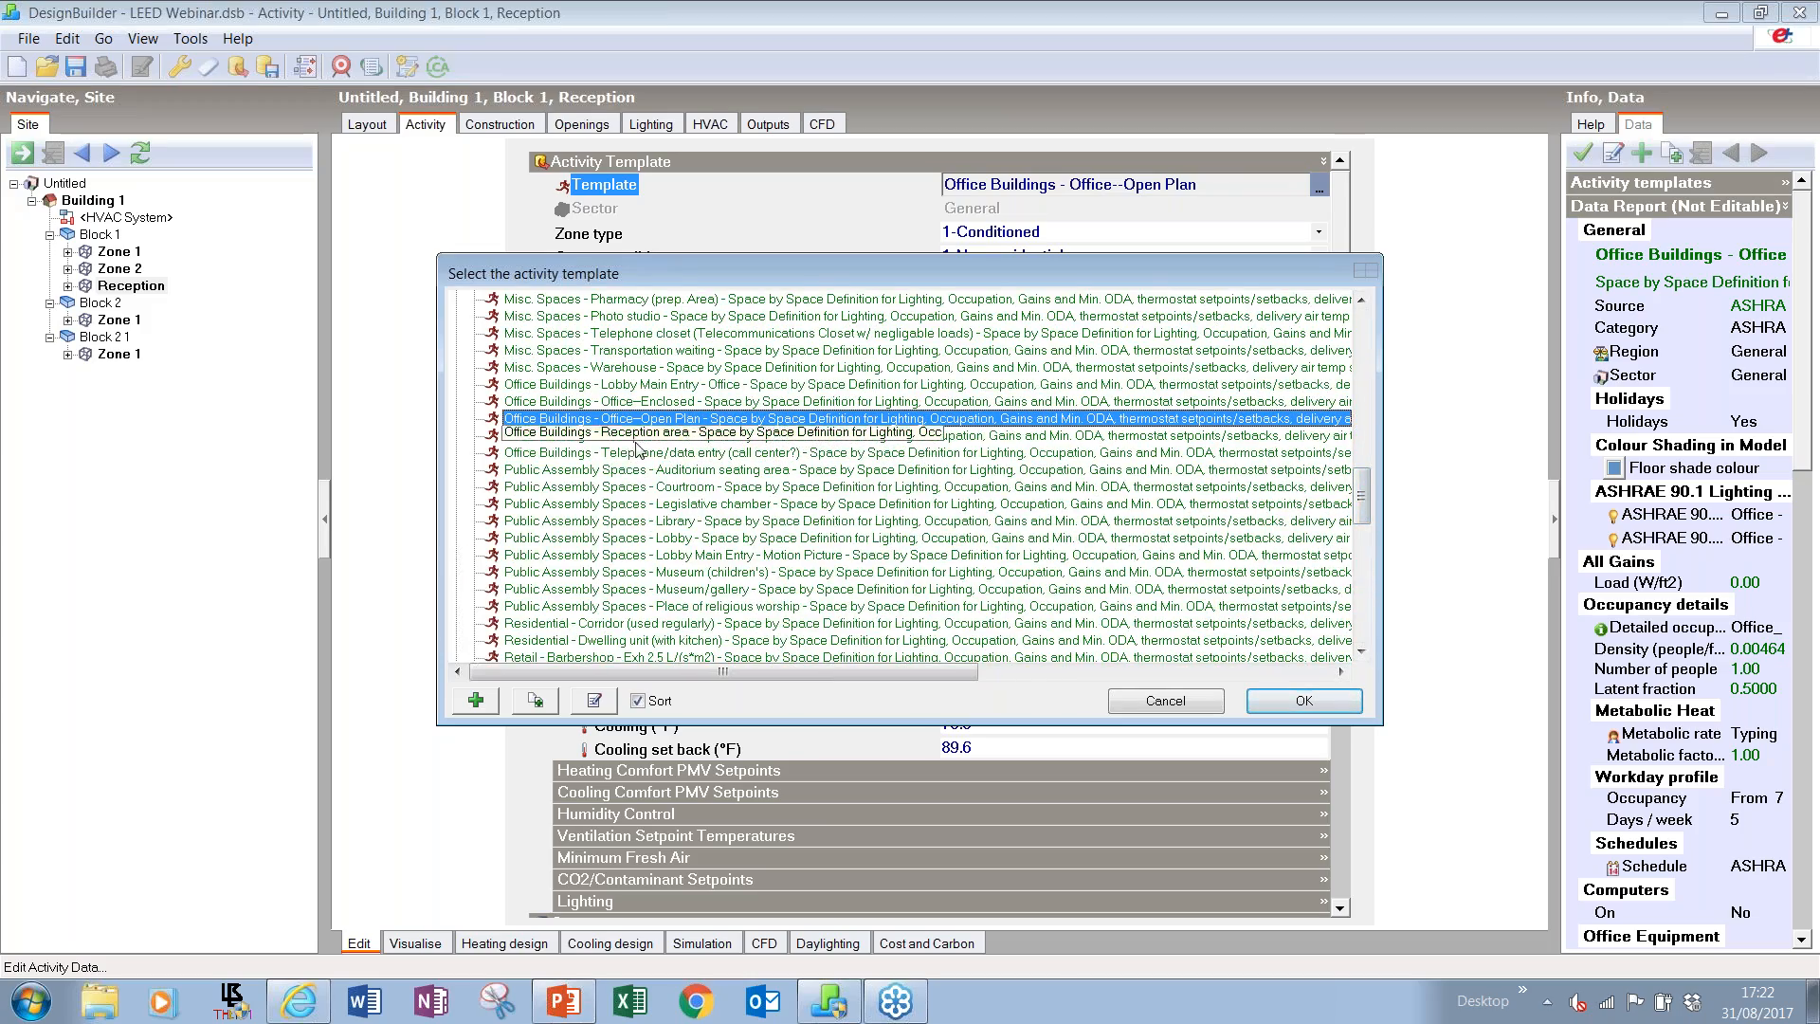
left_click(644, 436)
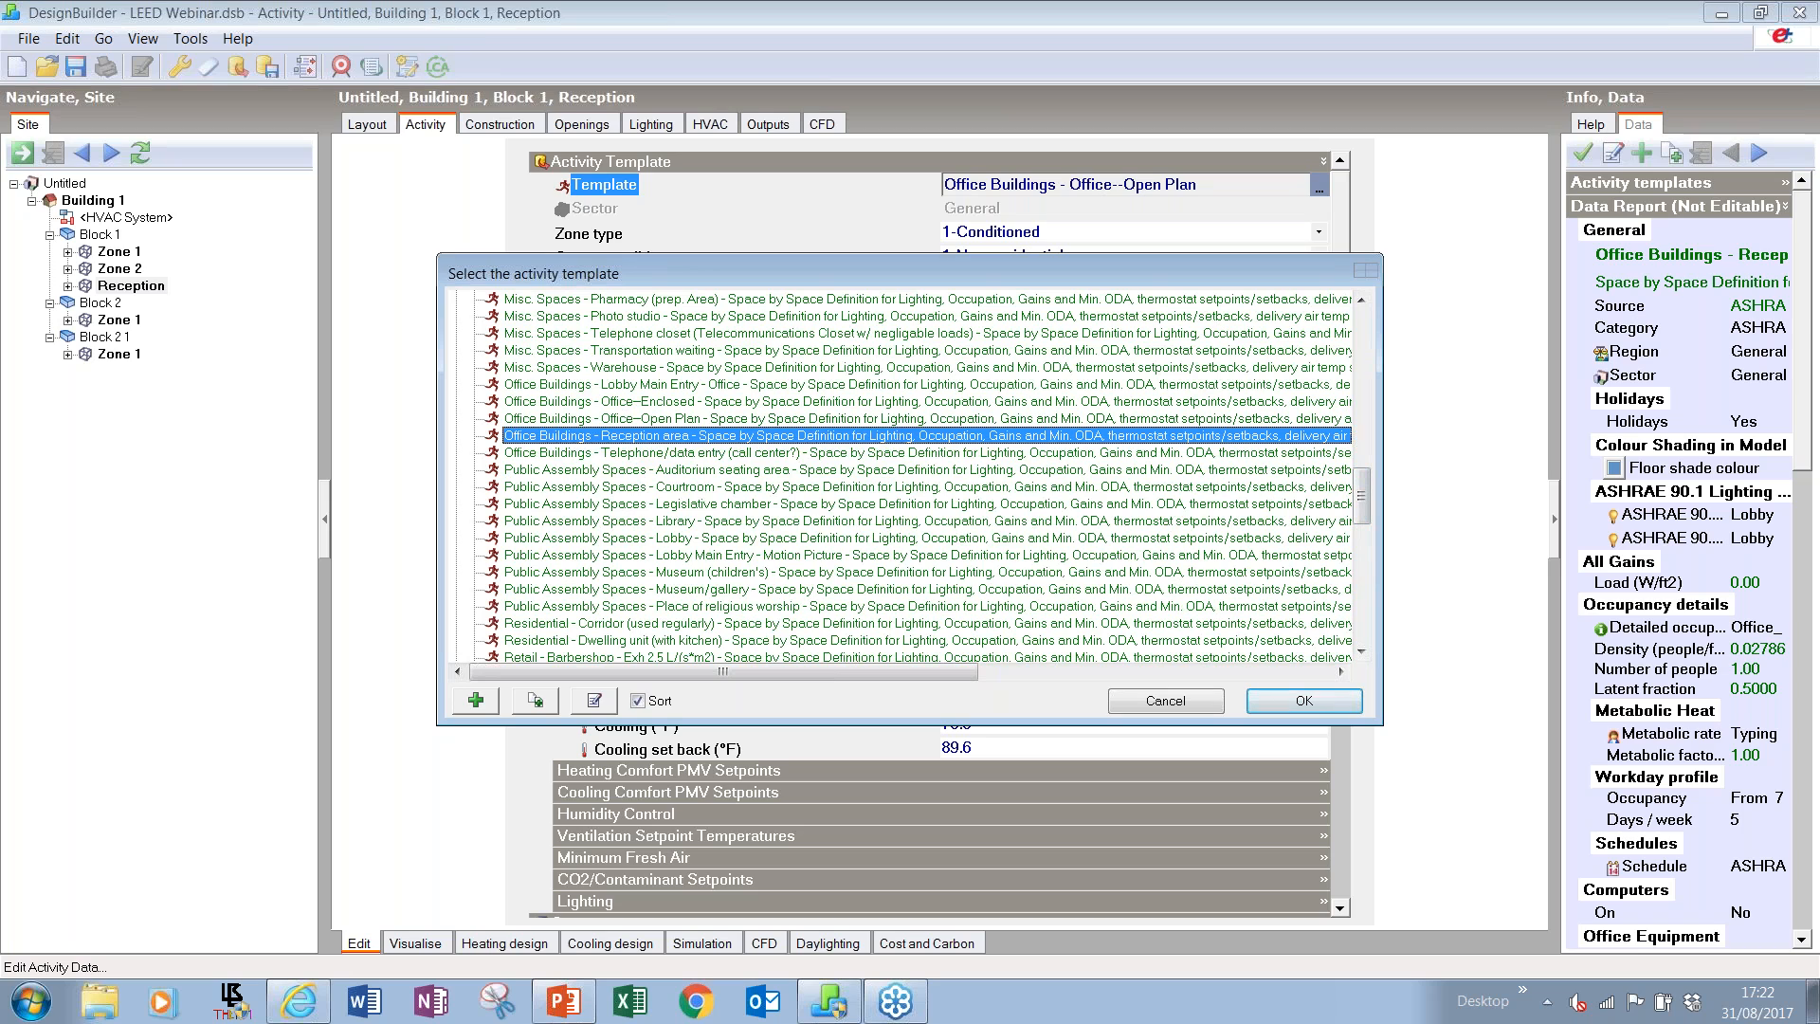
left_click(1304, 701)
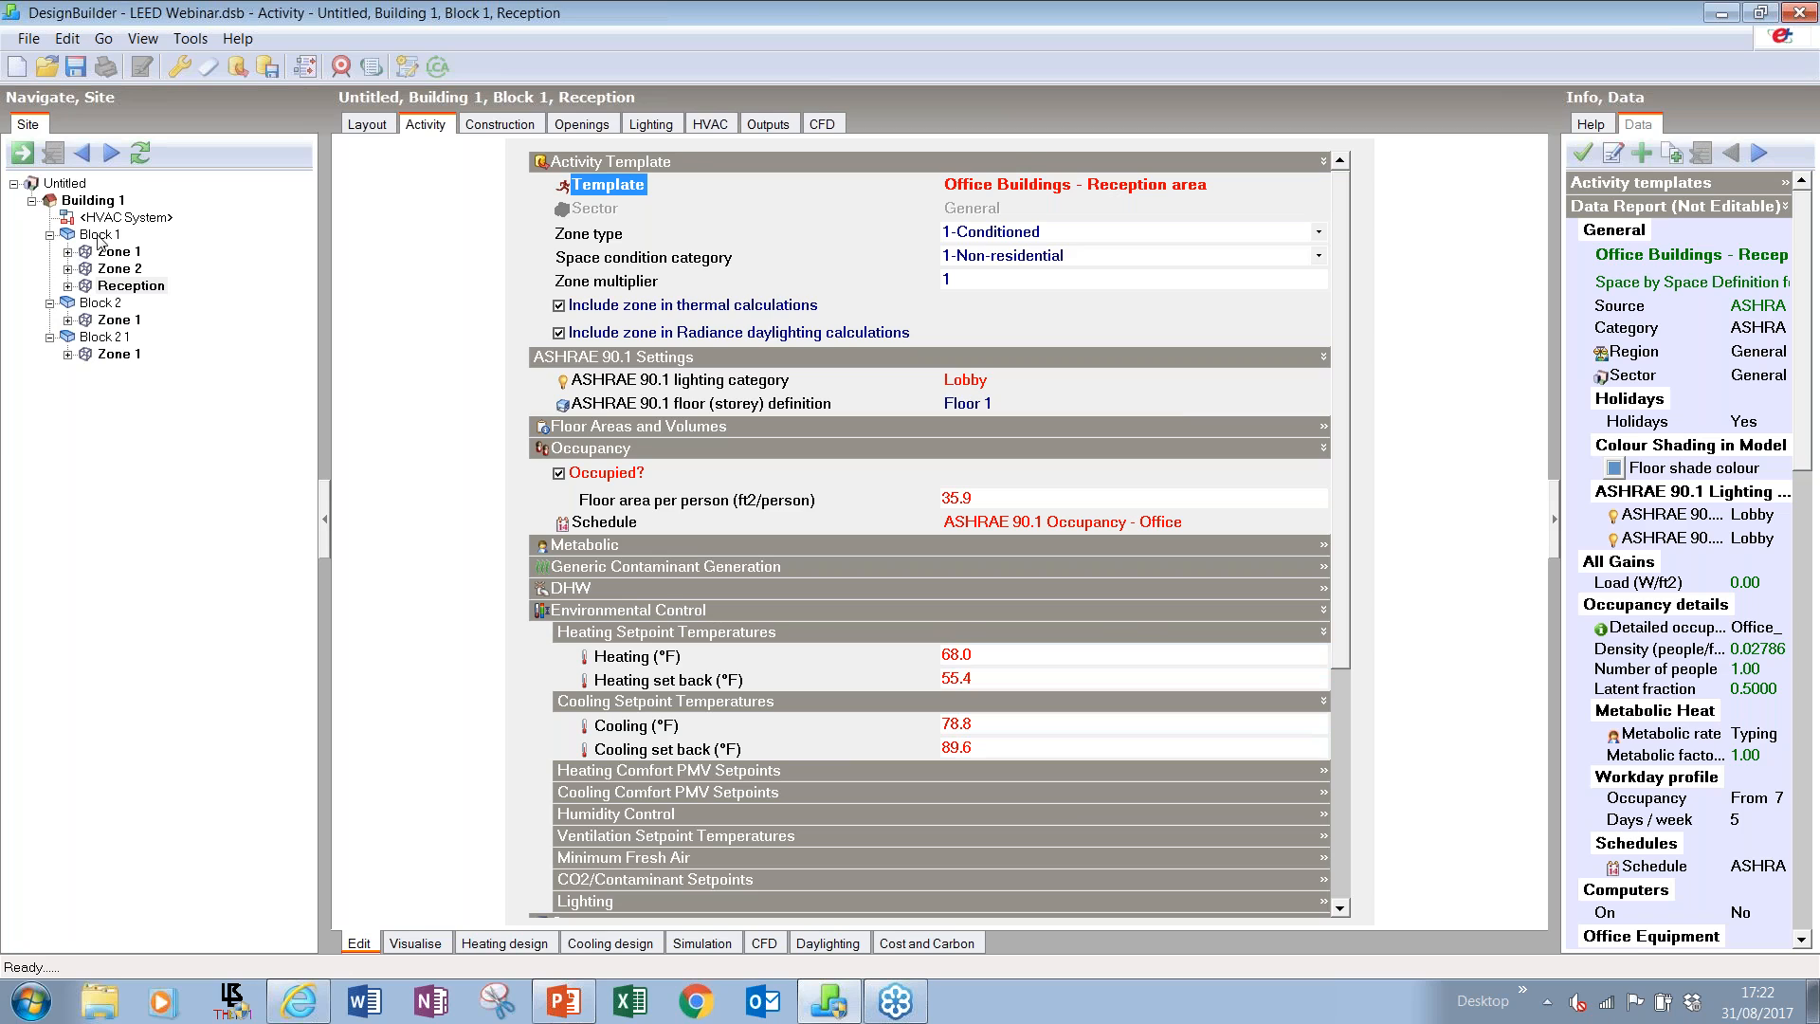
left_click(106, 201)
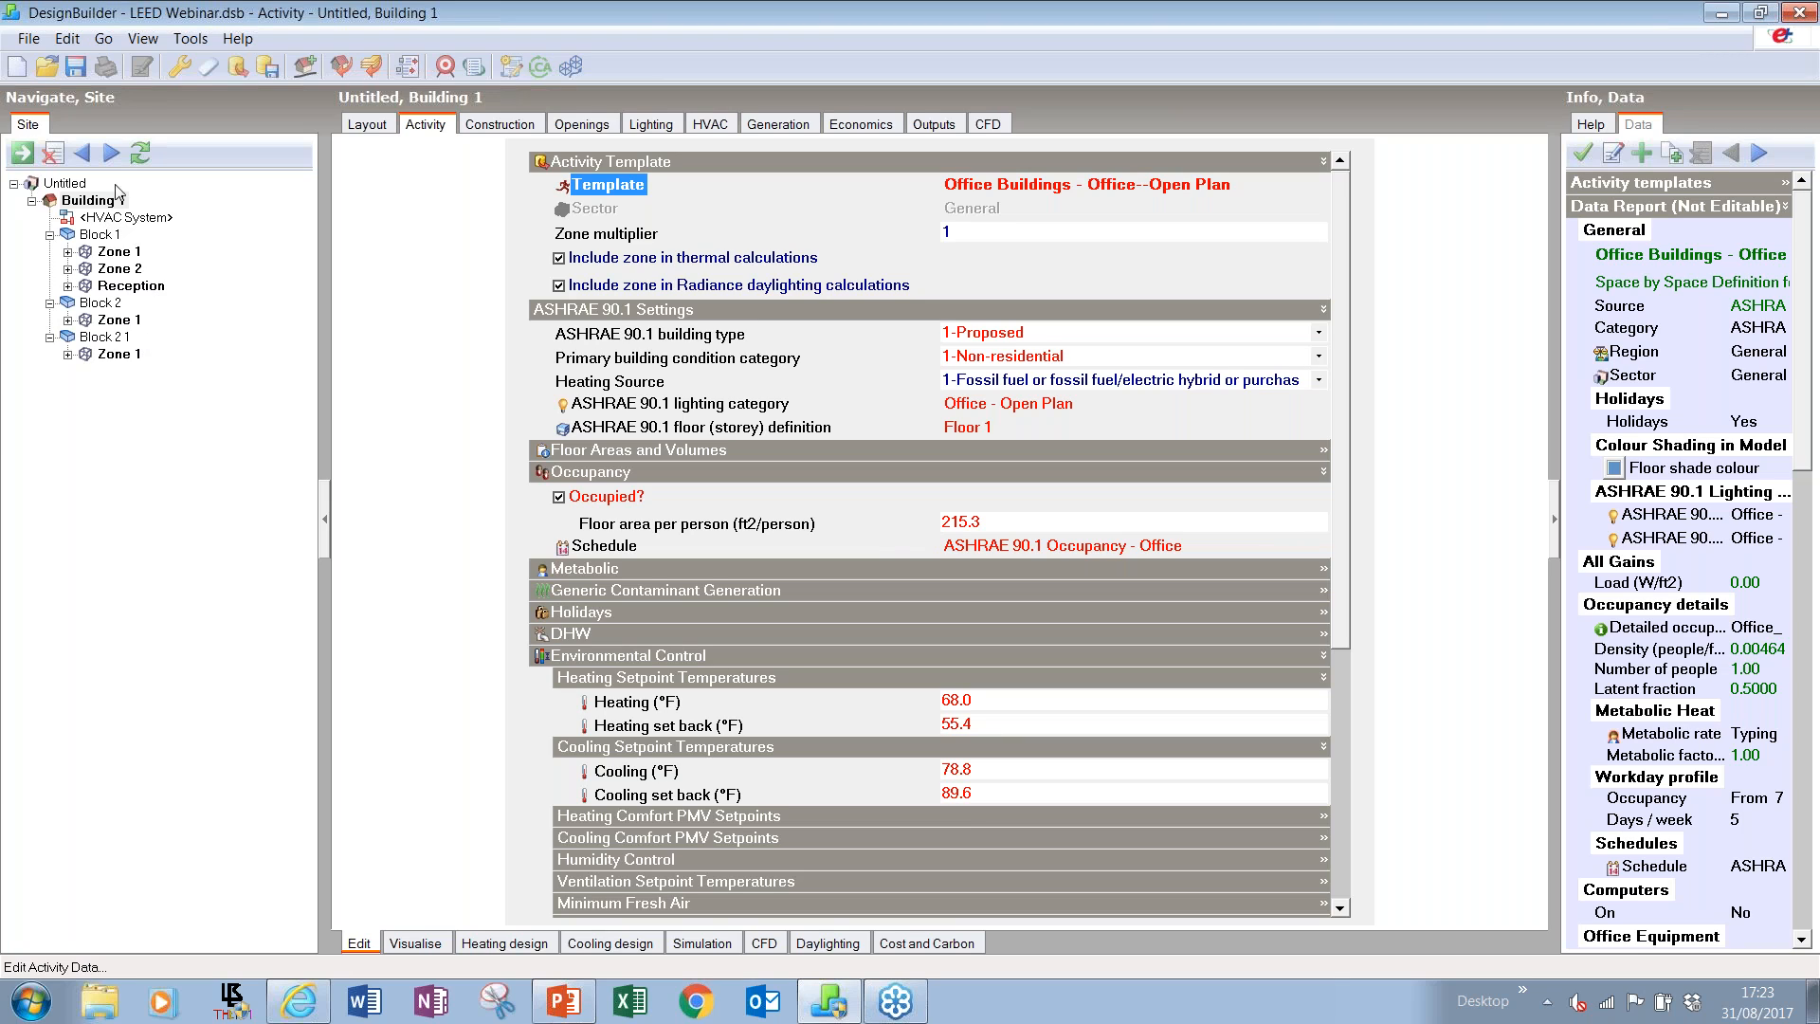
left_click(76, 66)
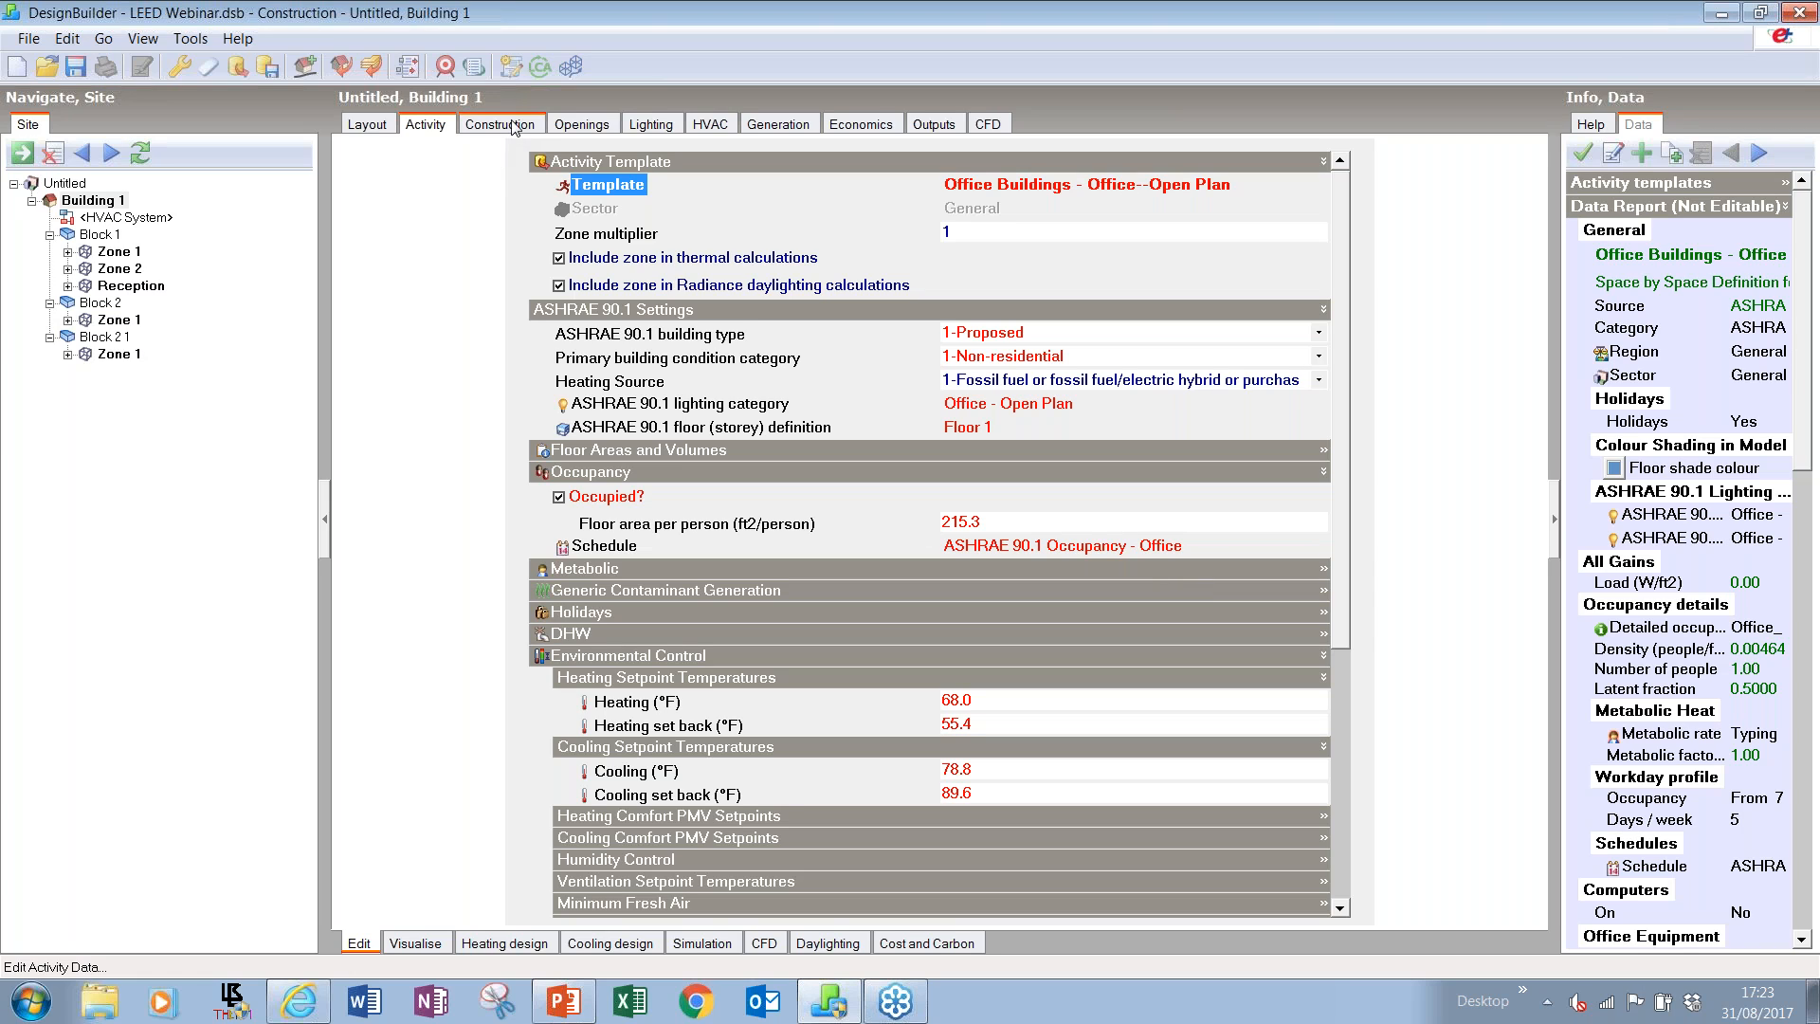
- Assign the Early Design construction template Best practice, Medium weight to Building 1, and save the model with its openings data open
left_click(502, 125)
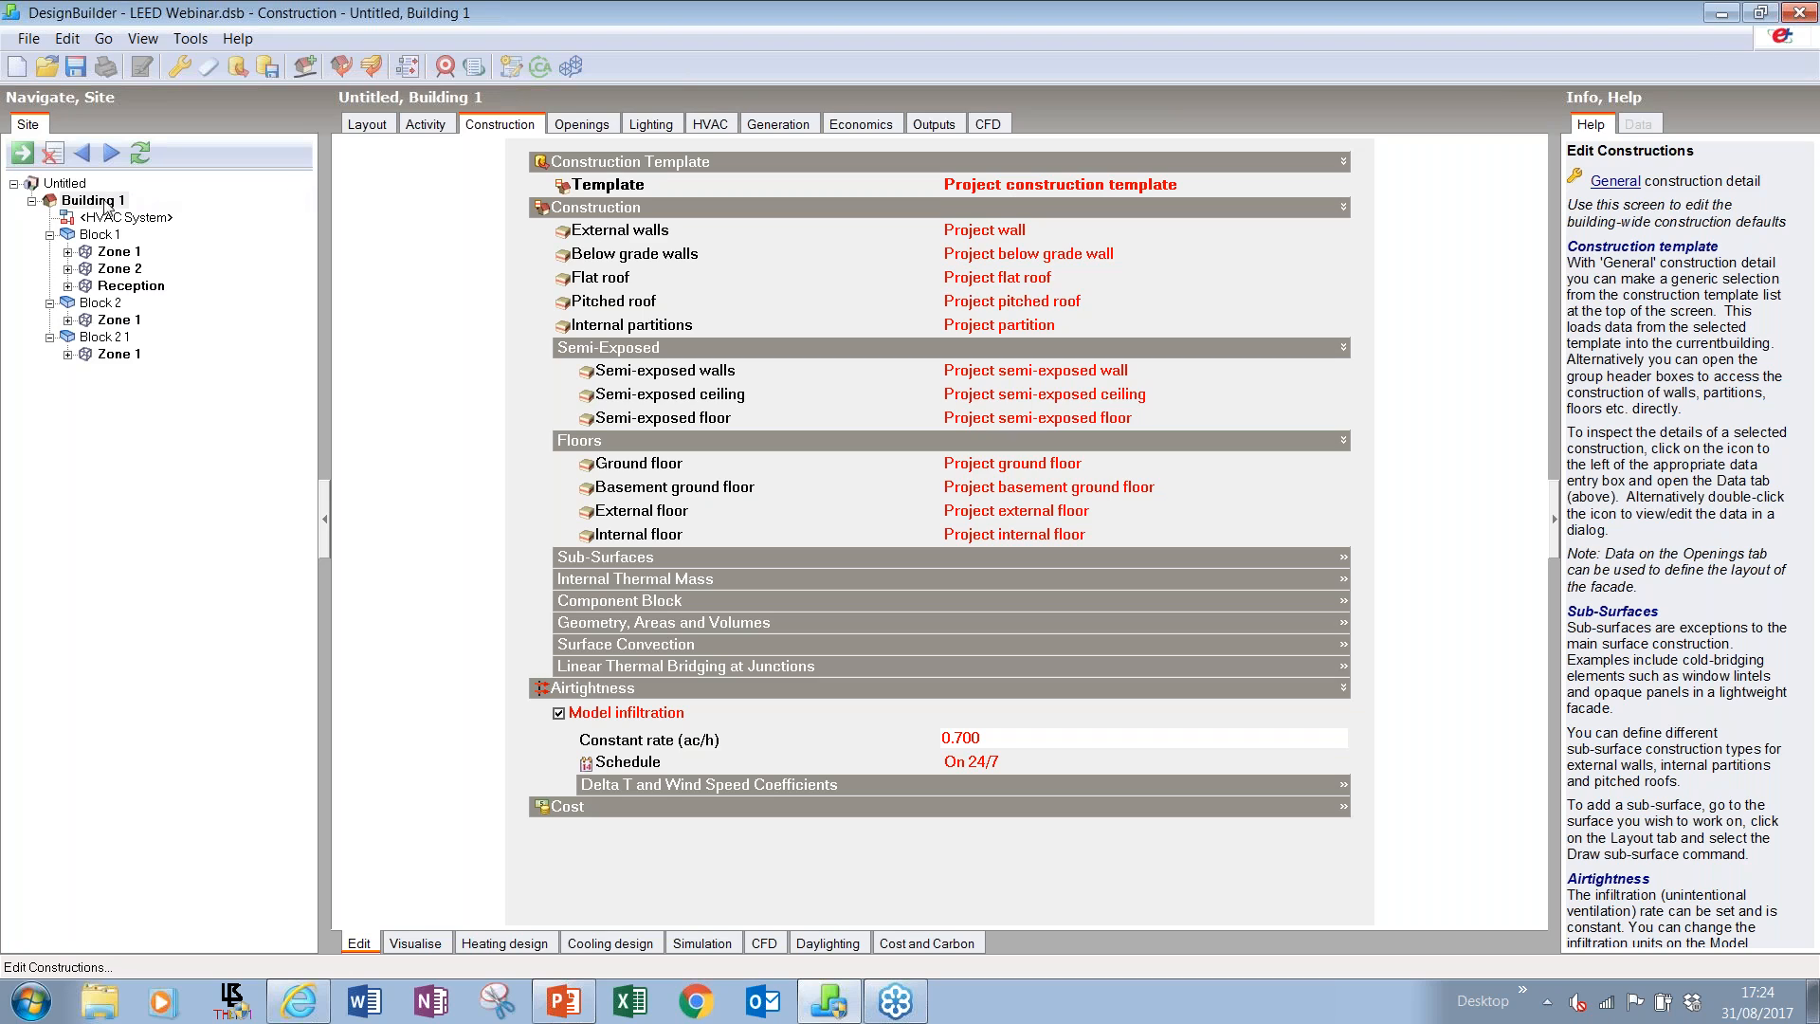
left_click(630, 184)
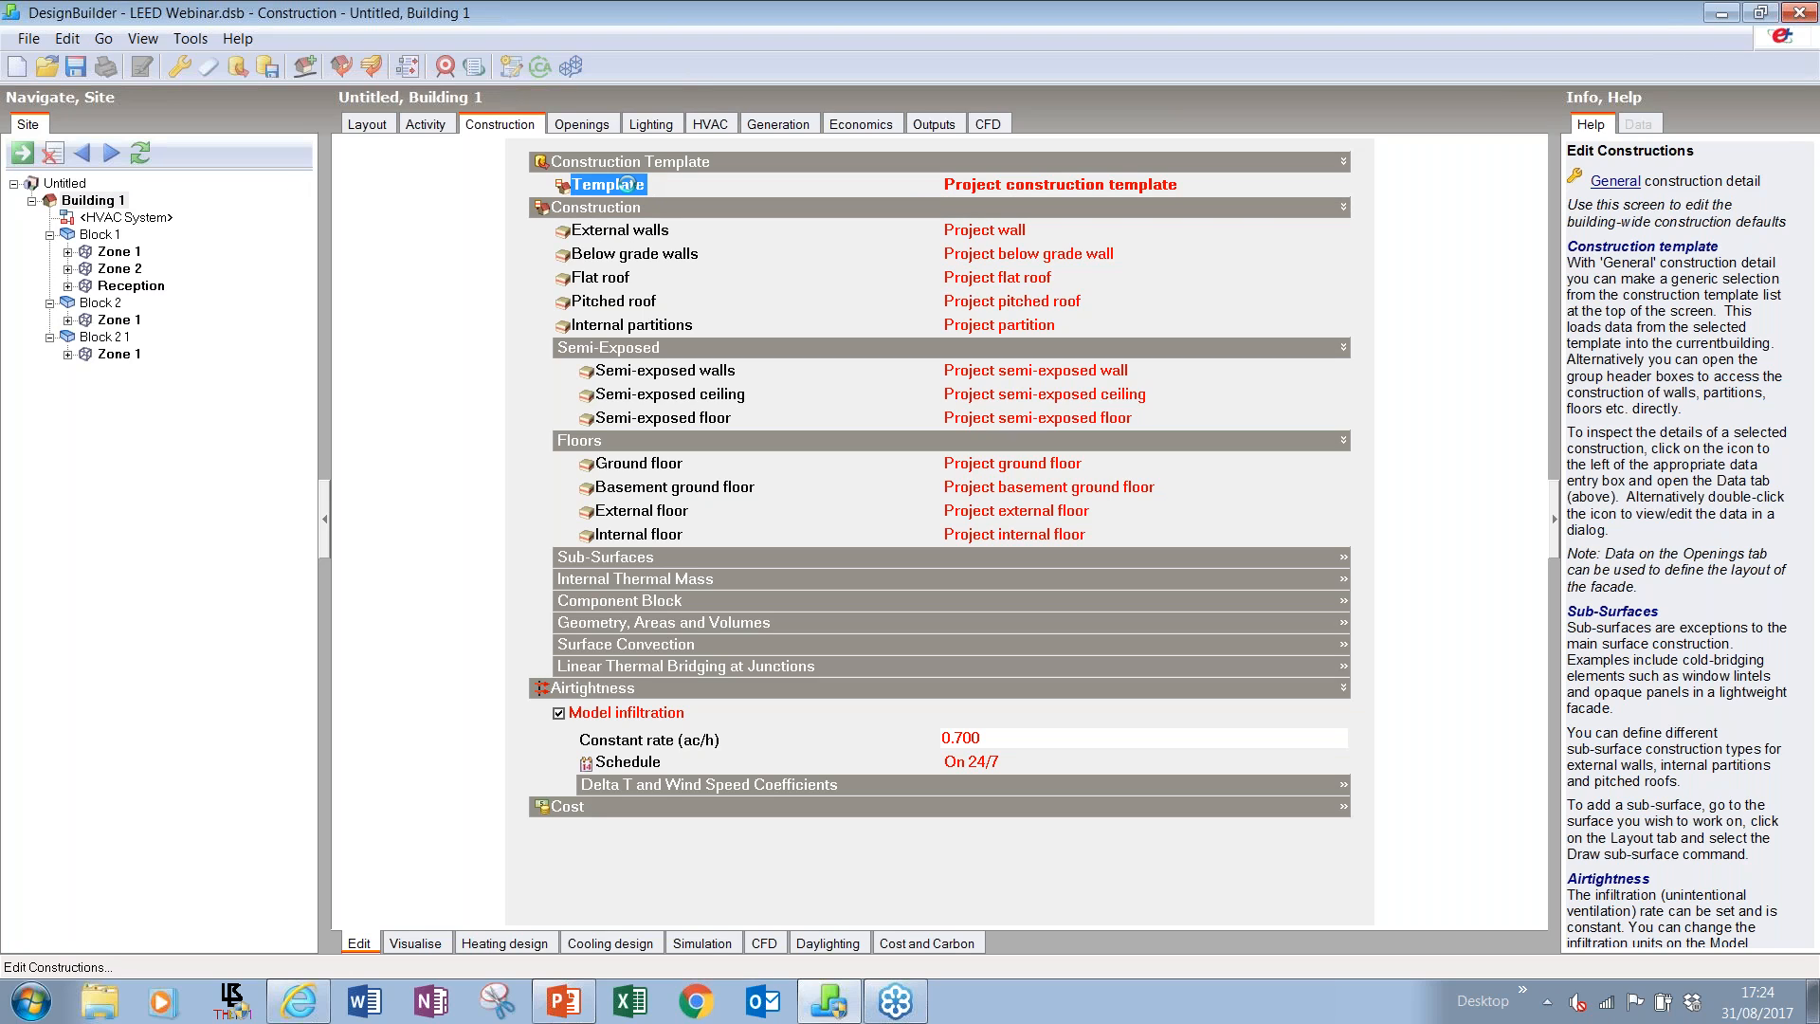
left_click(1336, 192)
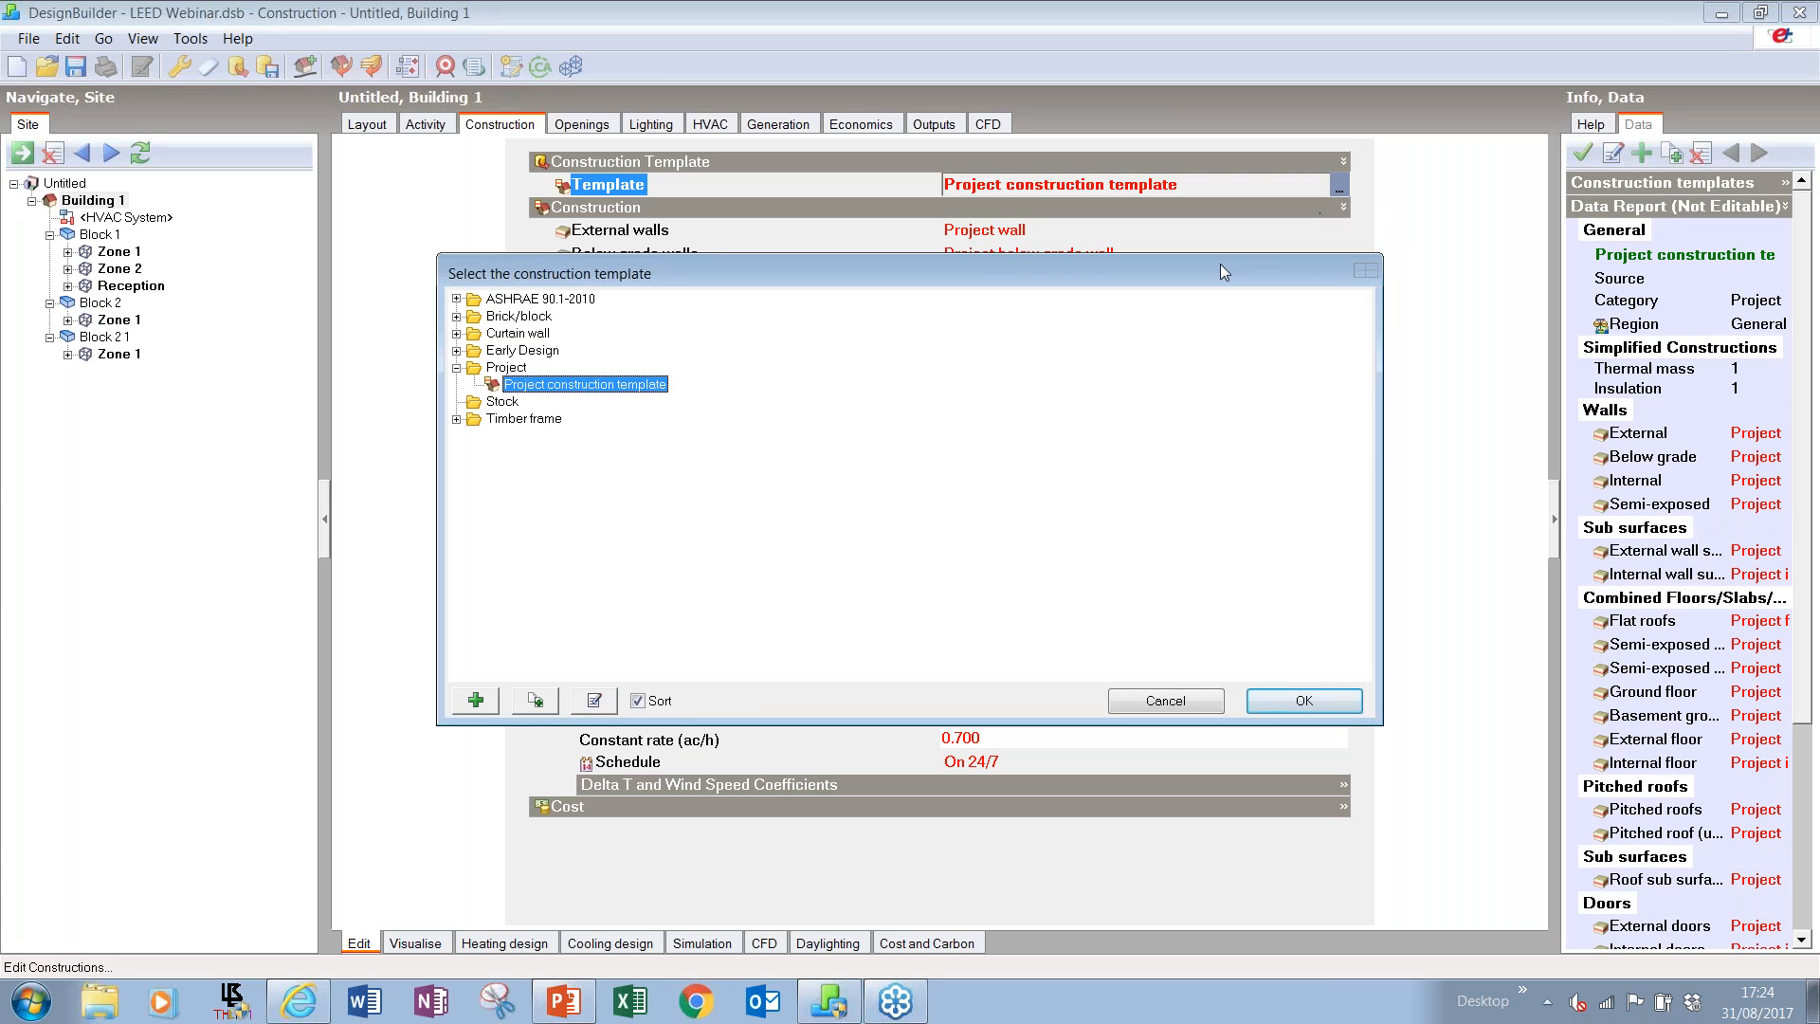
left_click(456, 299)
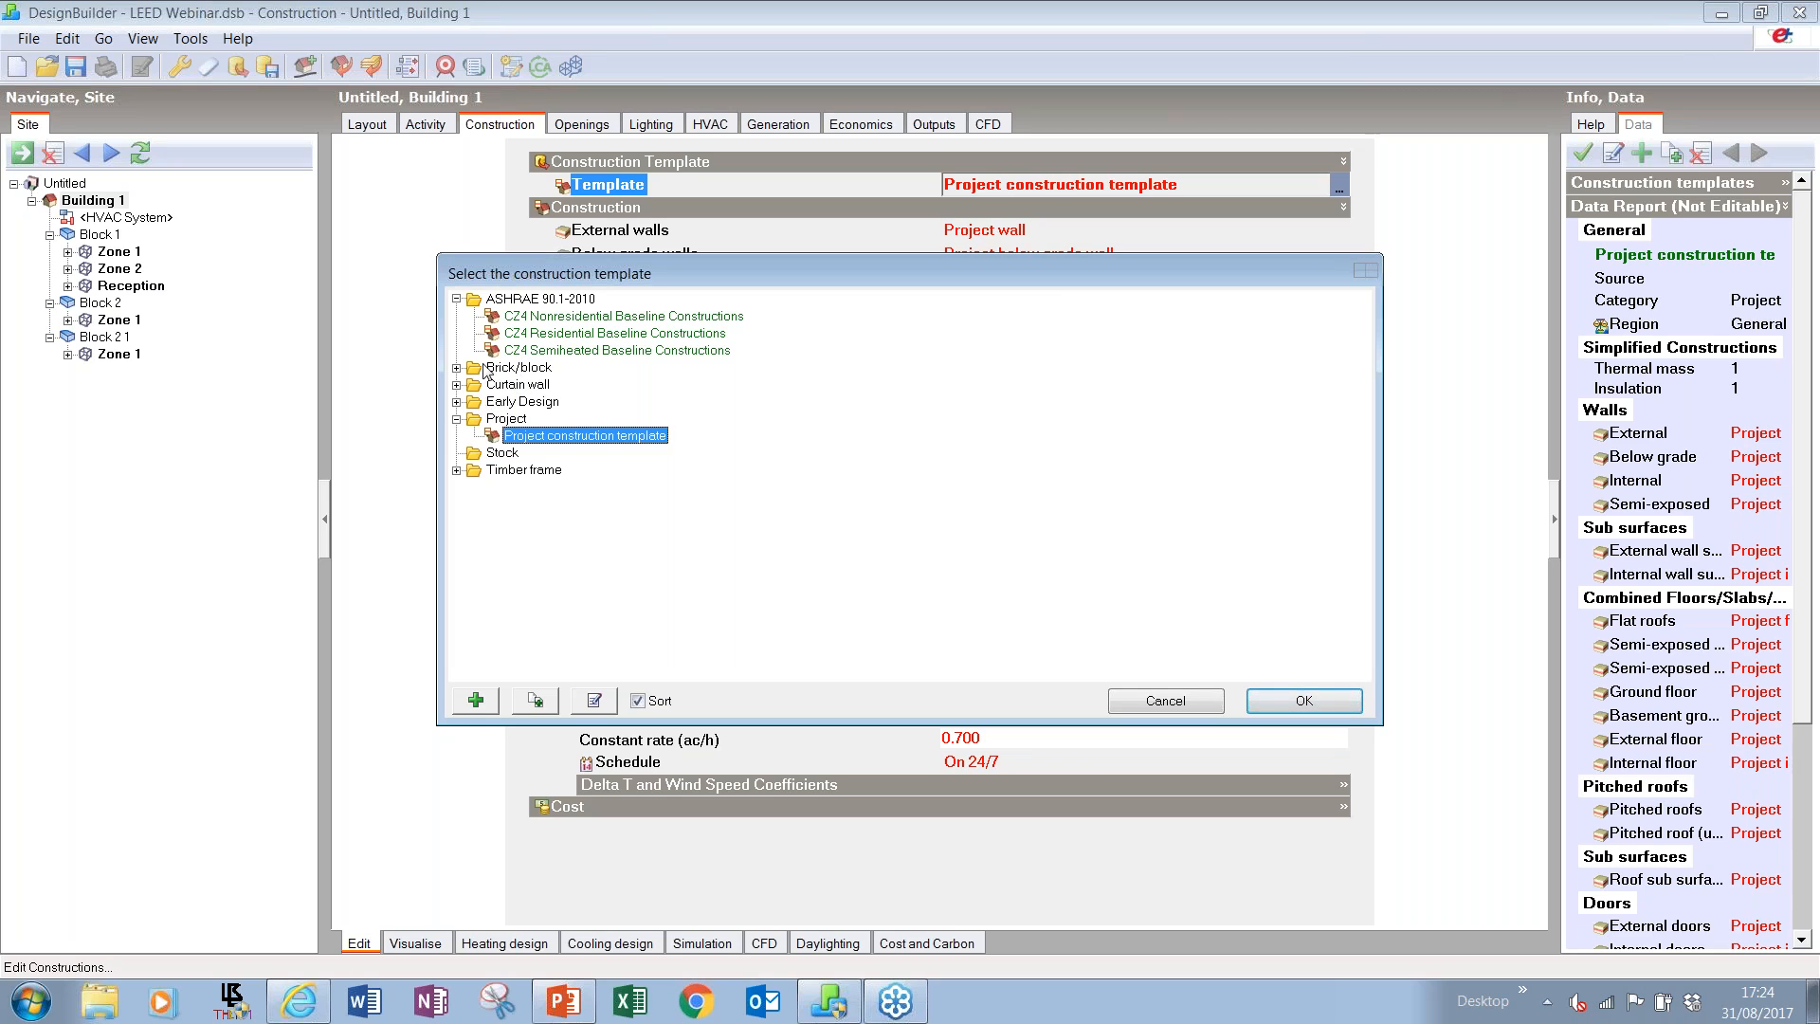
left_click(456, 402)
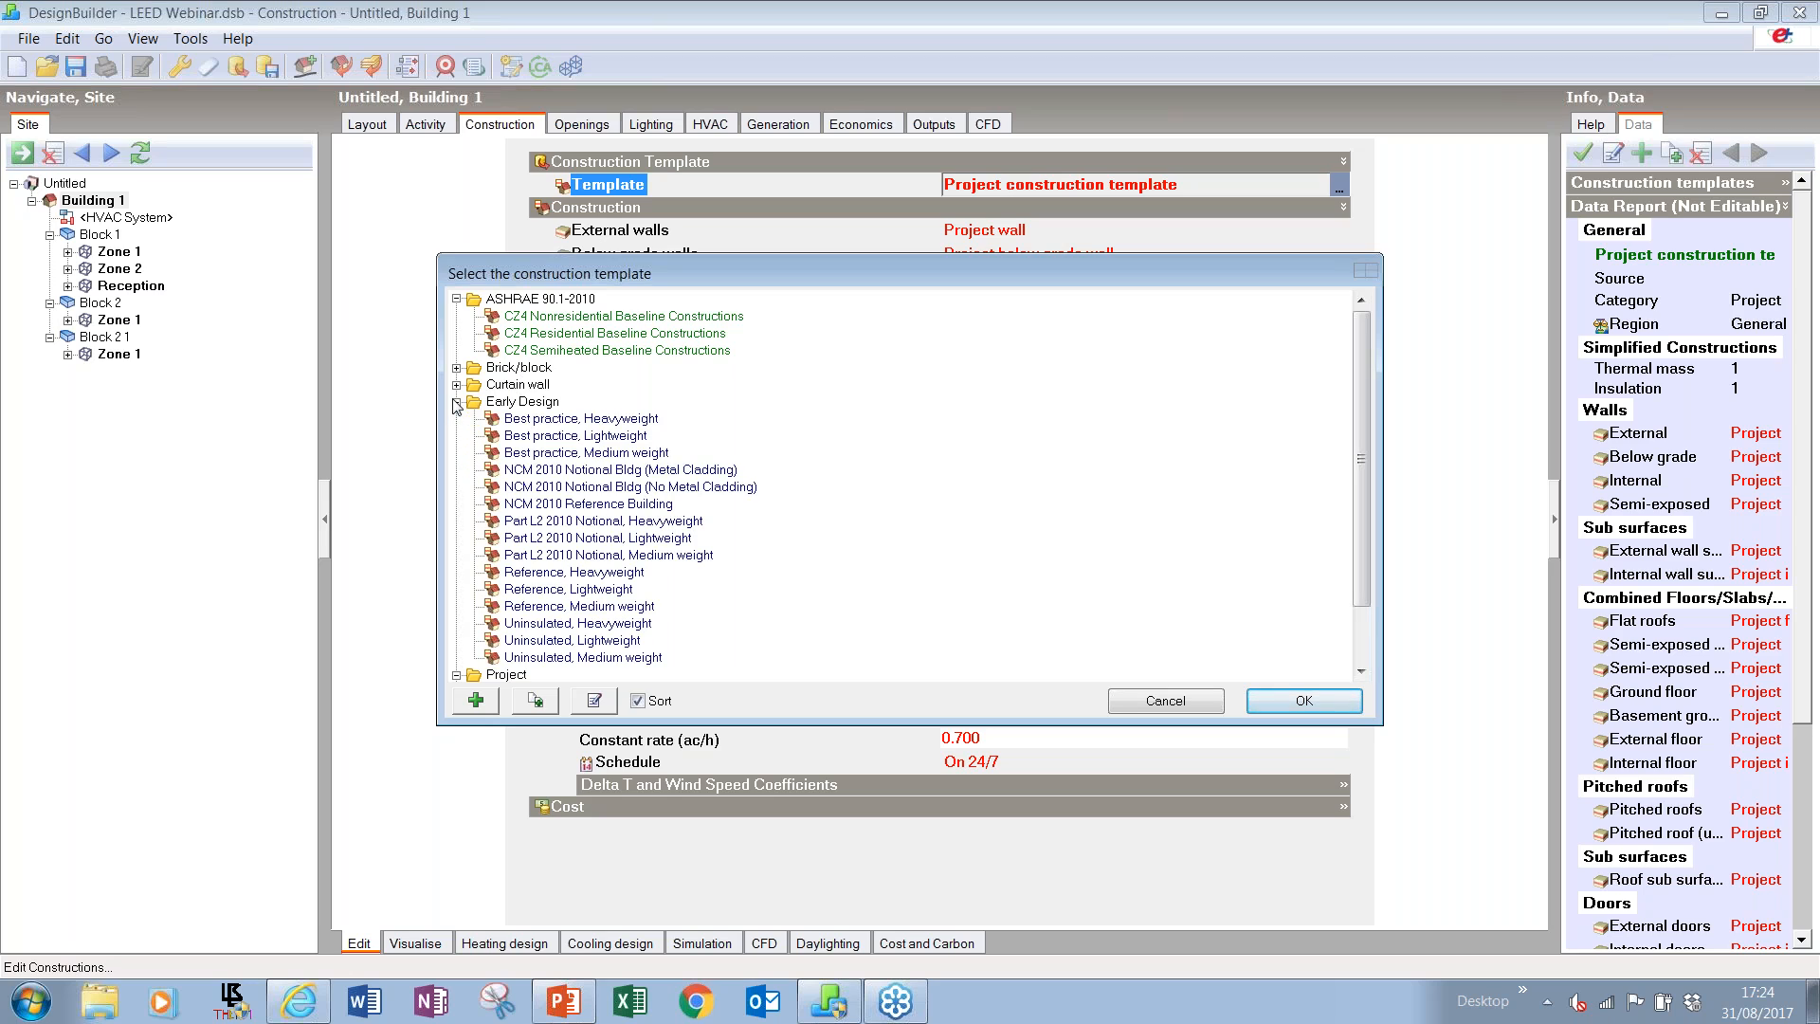
left_click(536, 455)
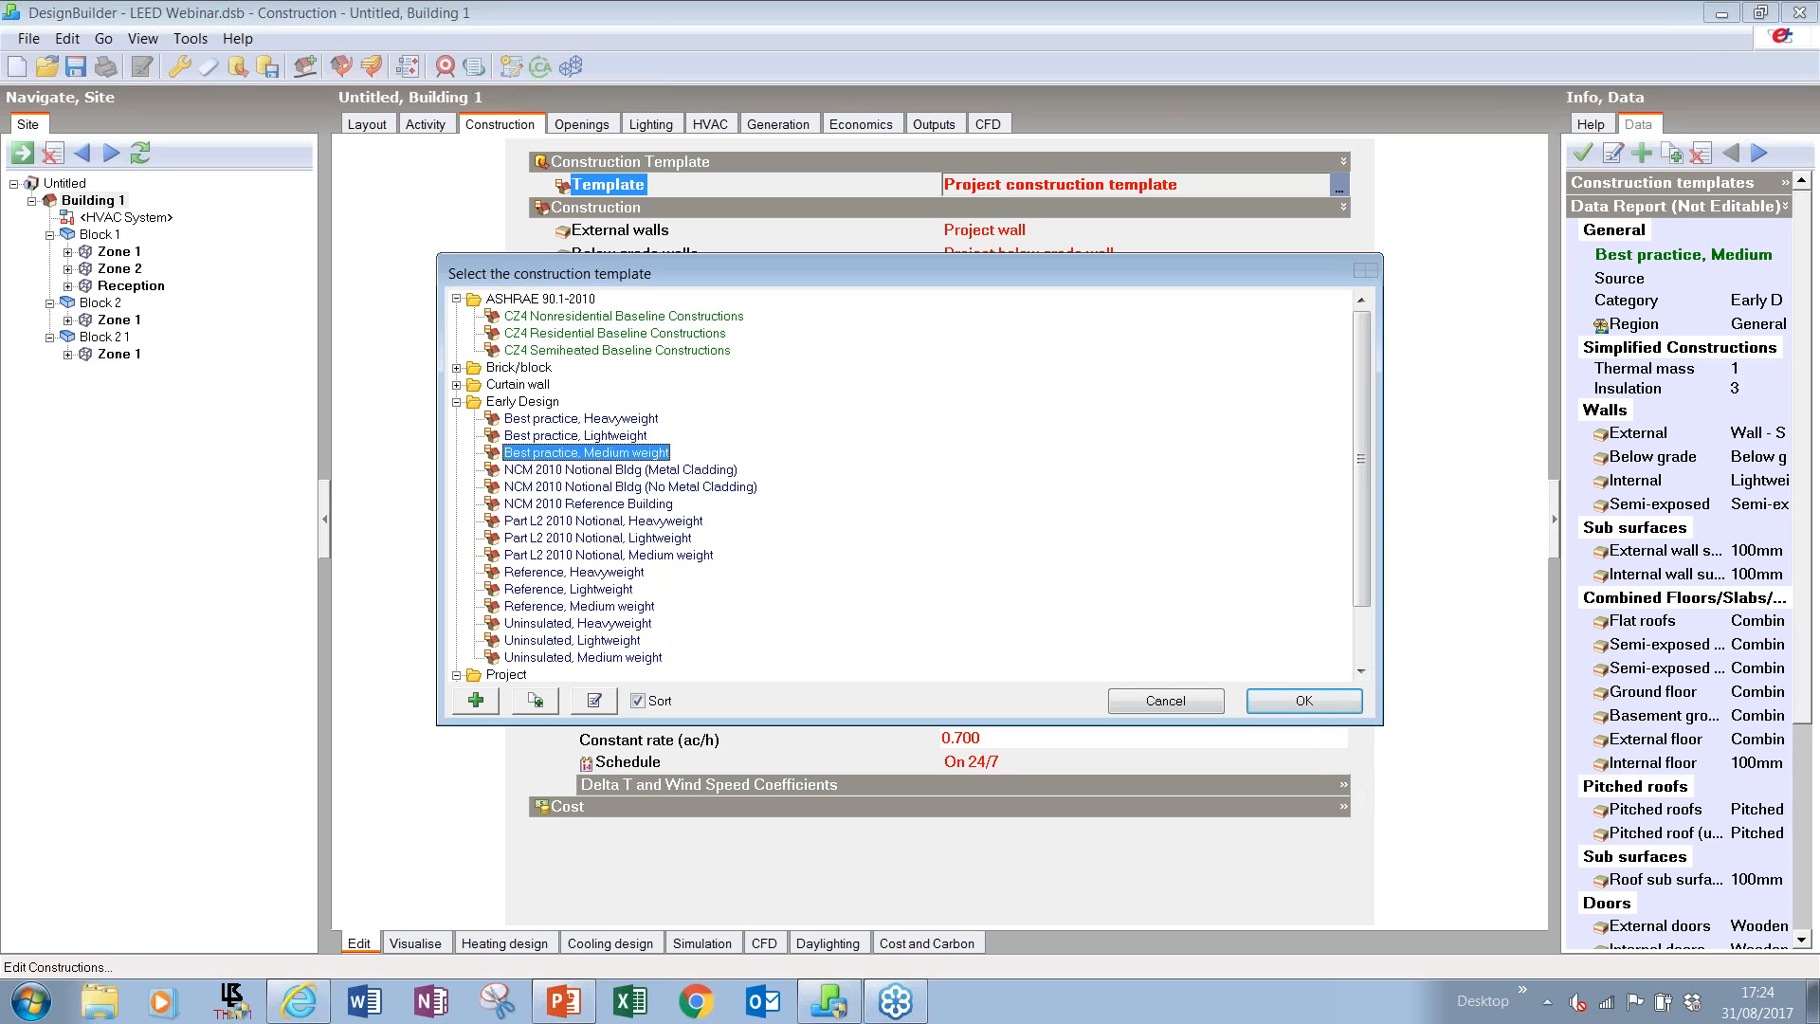
left_click(1296, 702)
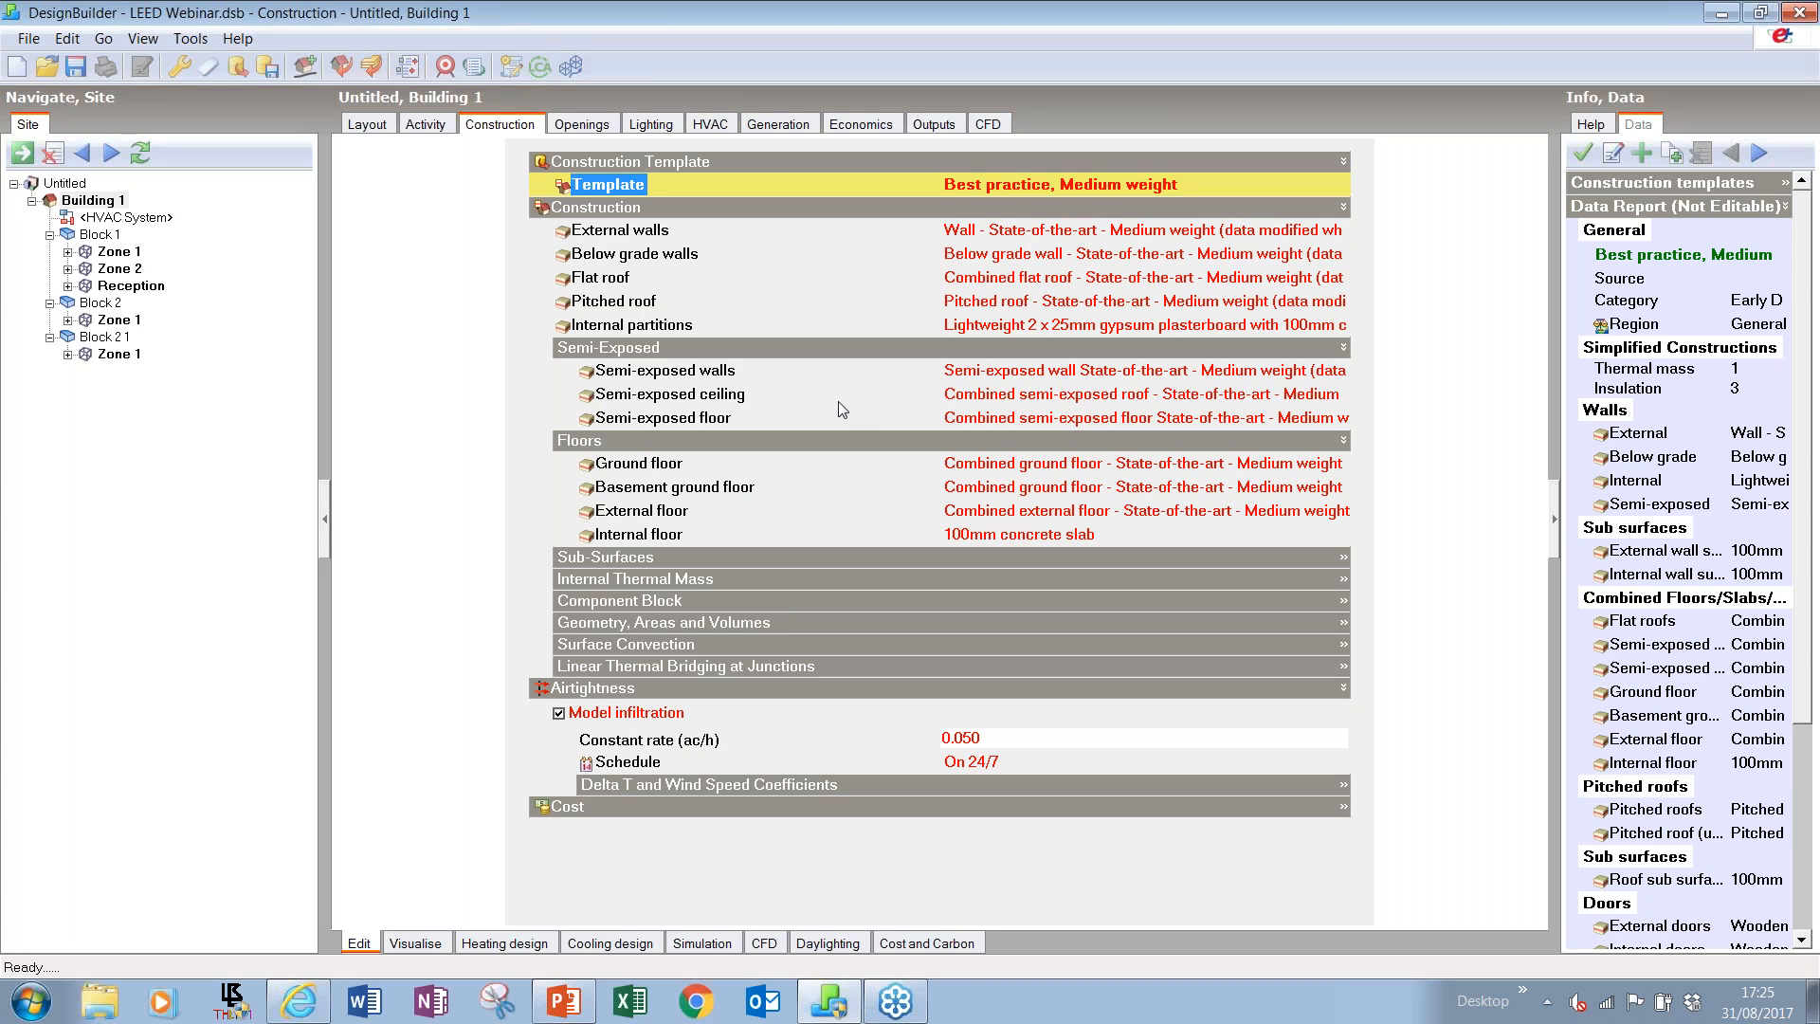
left_click(581, 126)
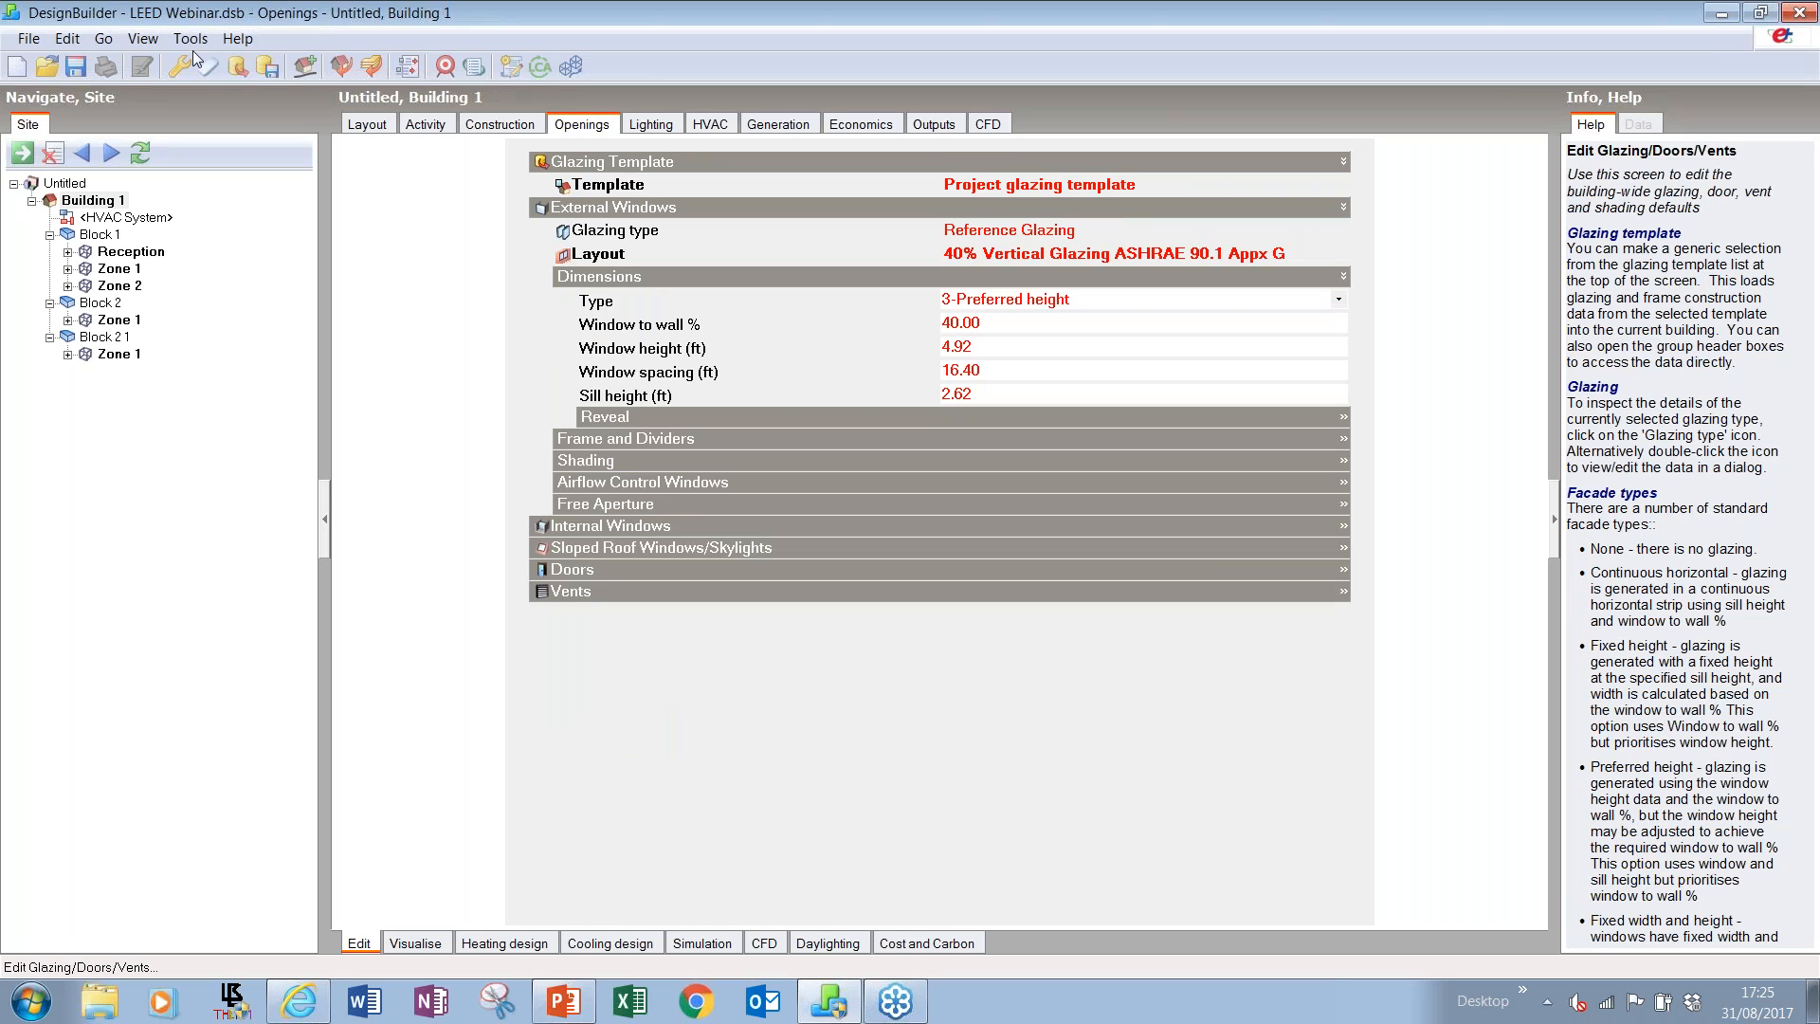
left_click(76, 66)
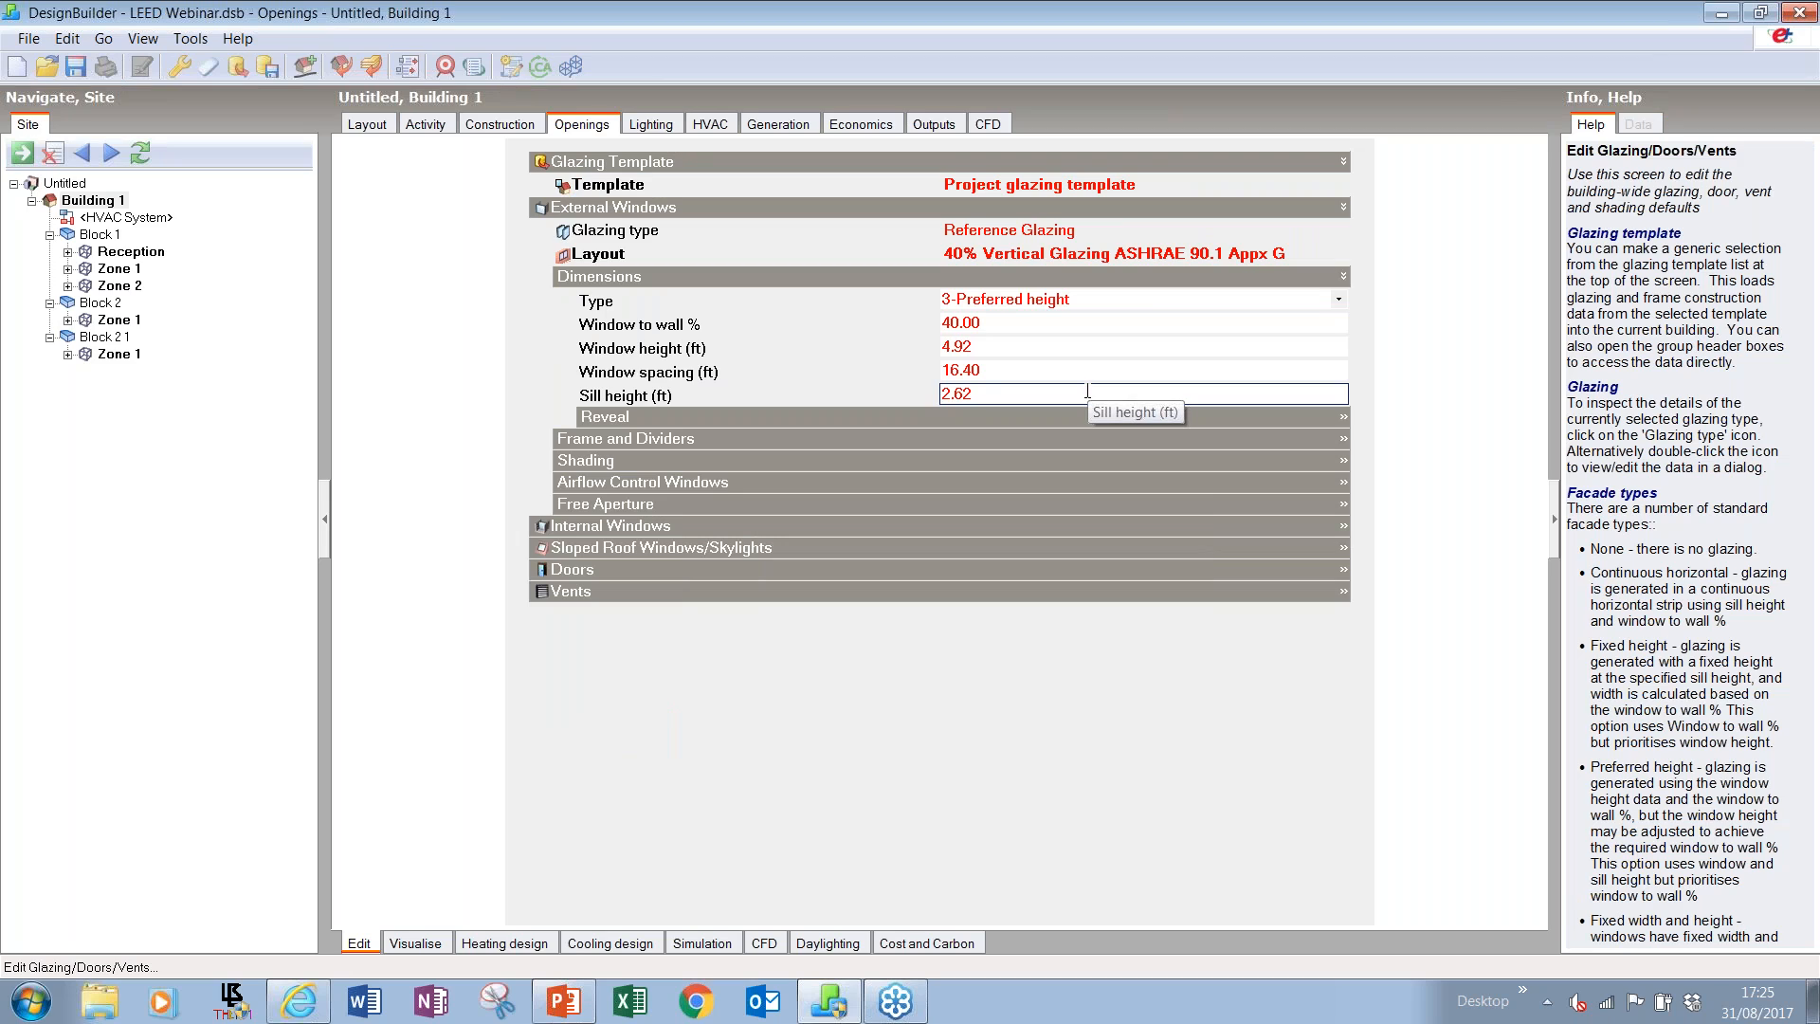
- Assign the Early Design glazing template Best practice to Building 1
left_click(614, 185)
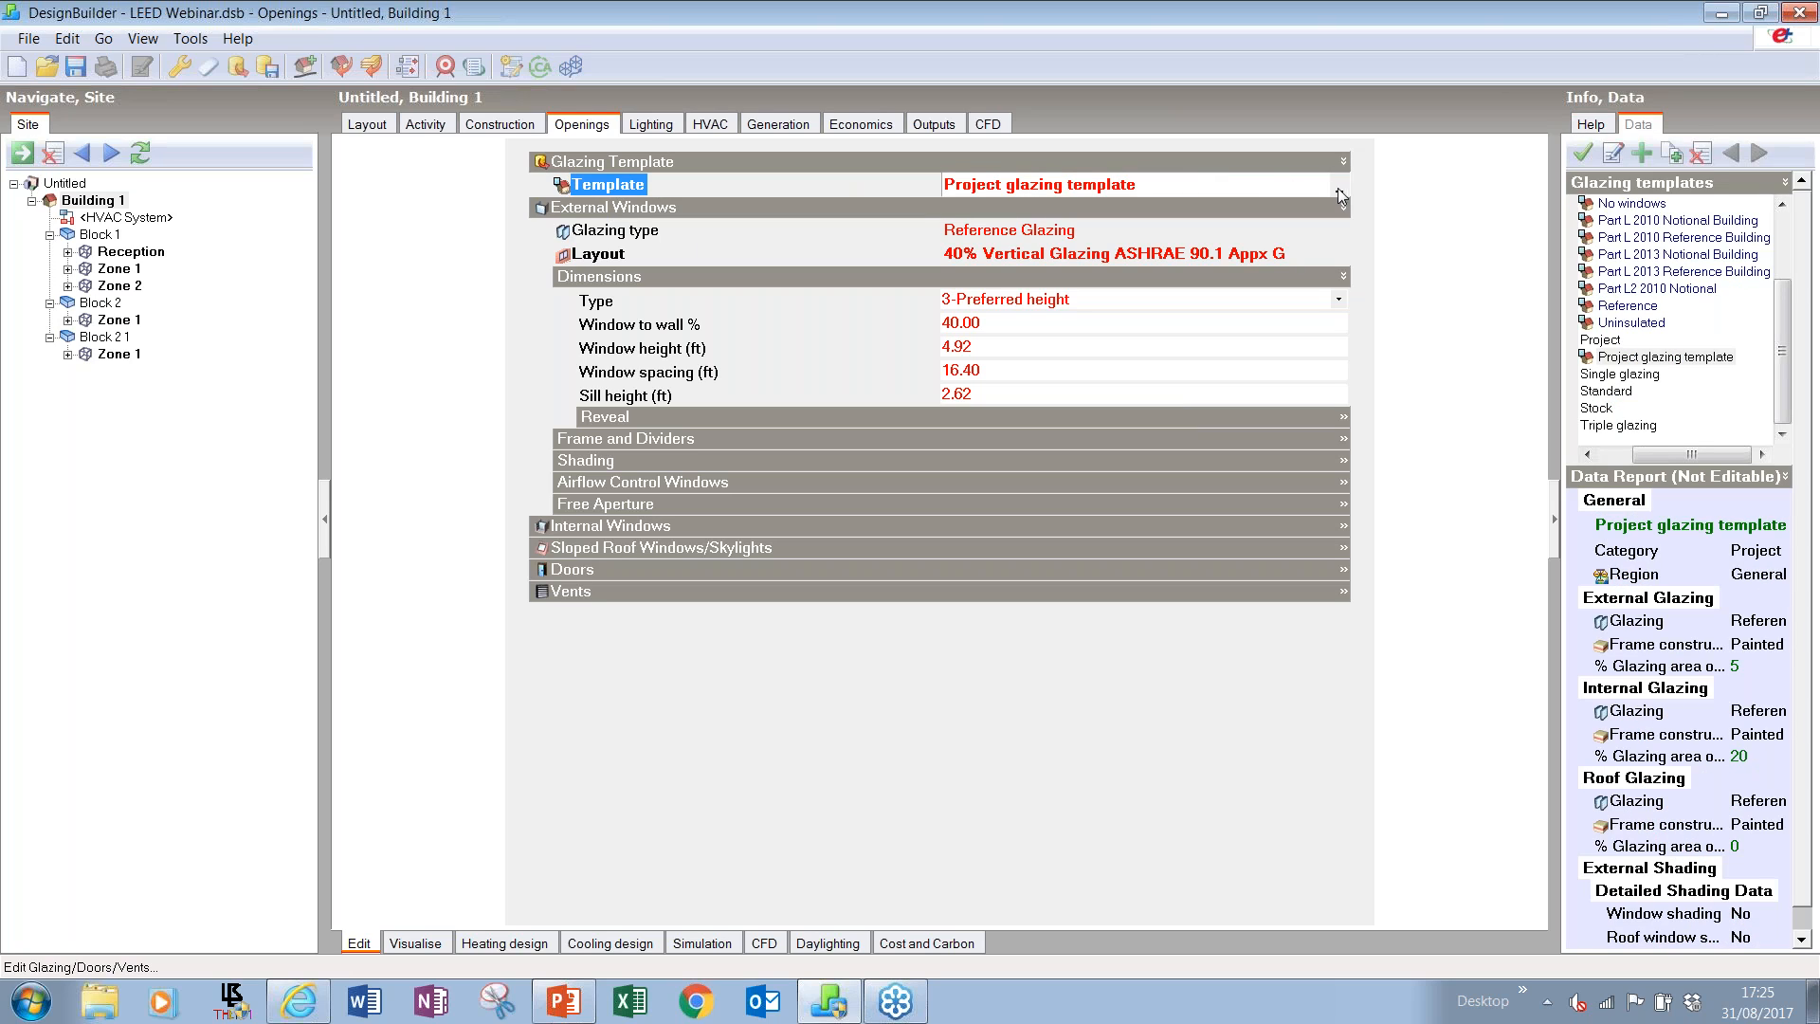
left_click(1339, 191)
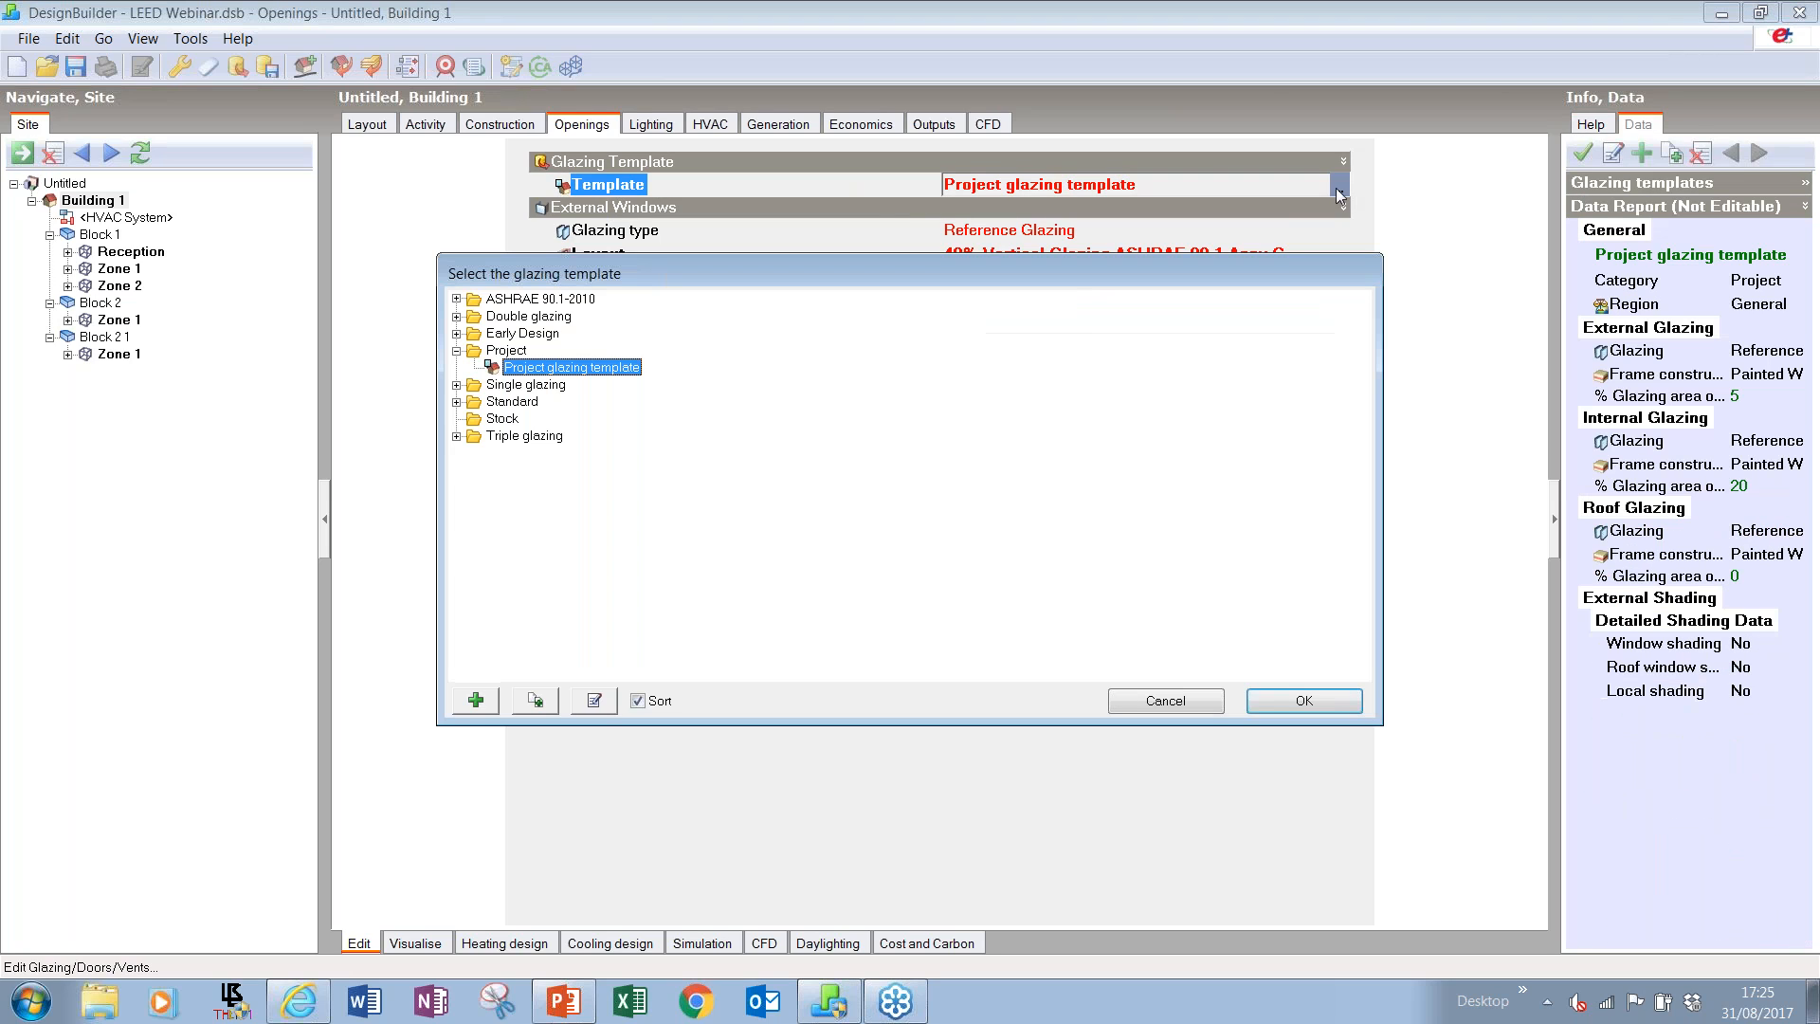
left_click(456, 298)
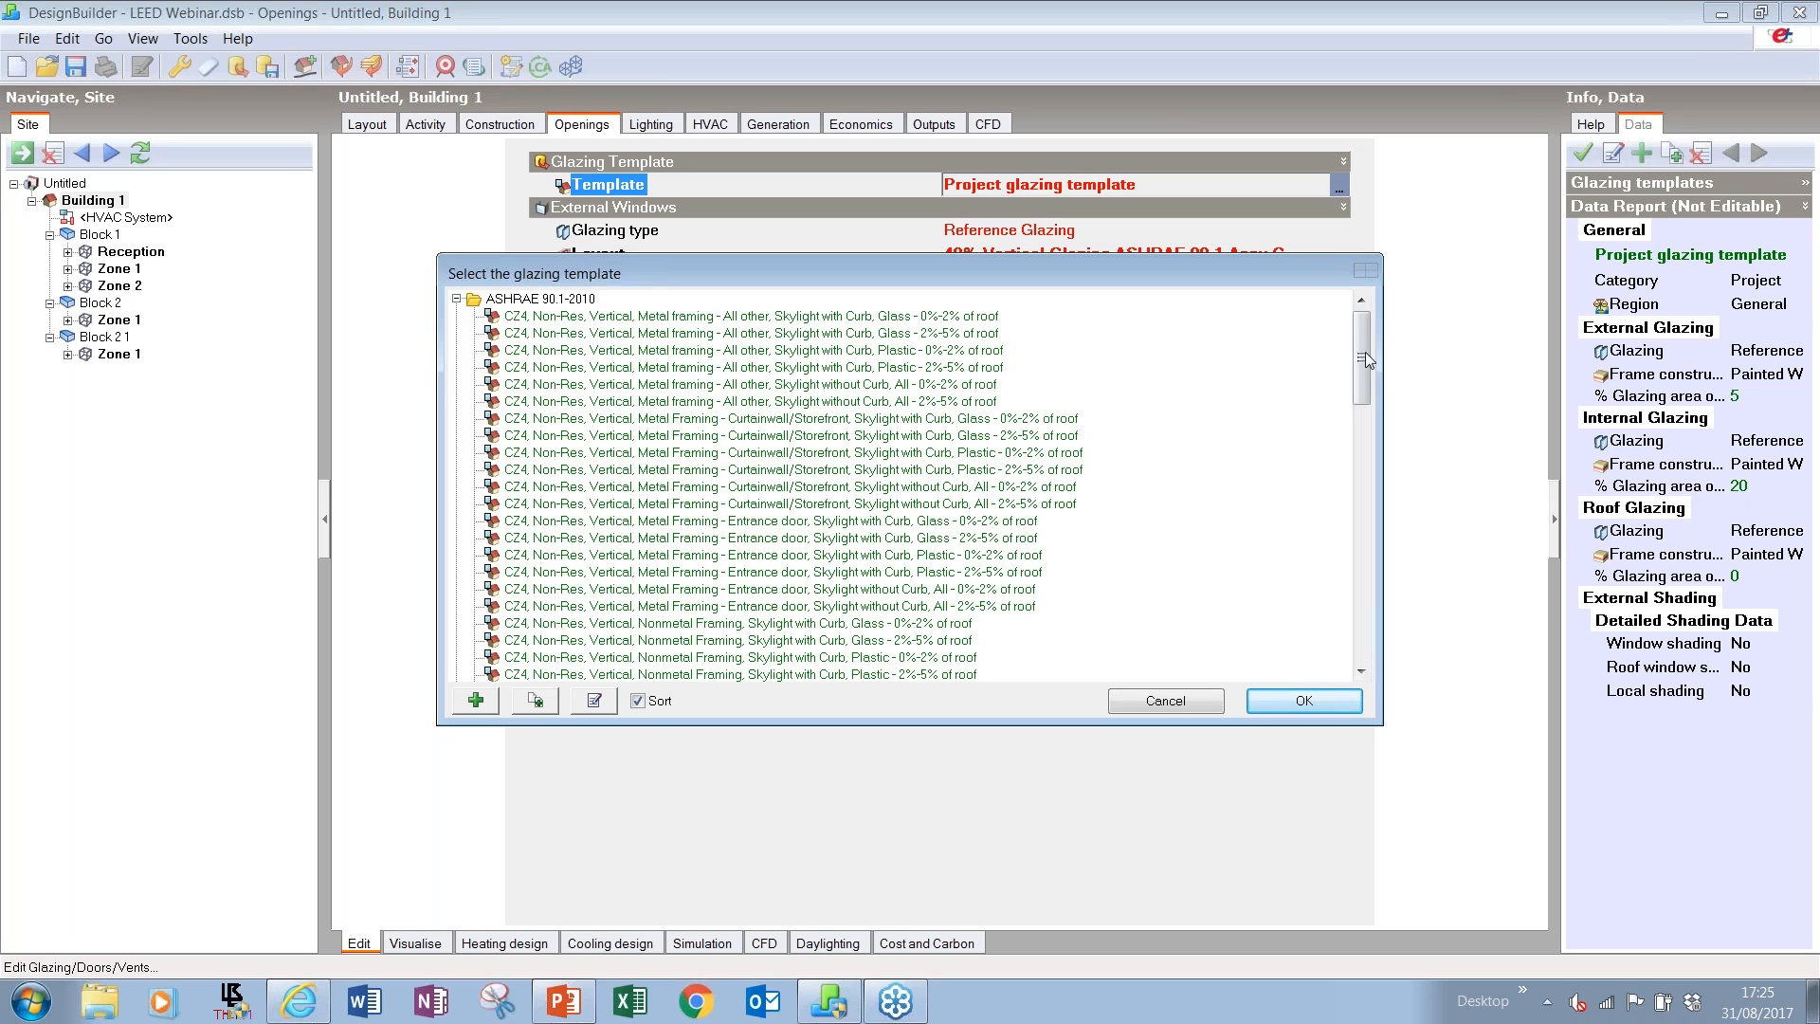
left_click_drag(1367, 346, 1368, 654)
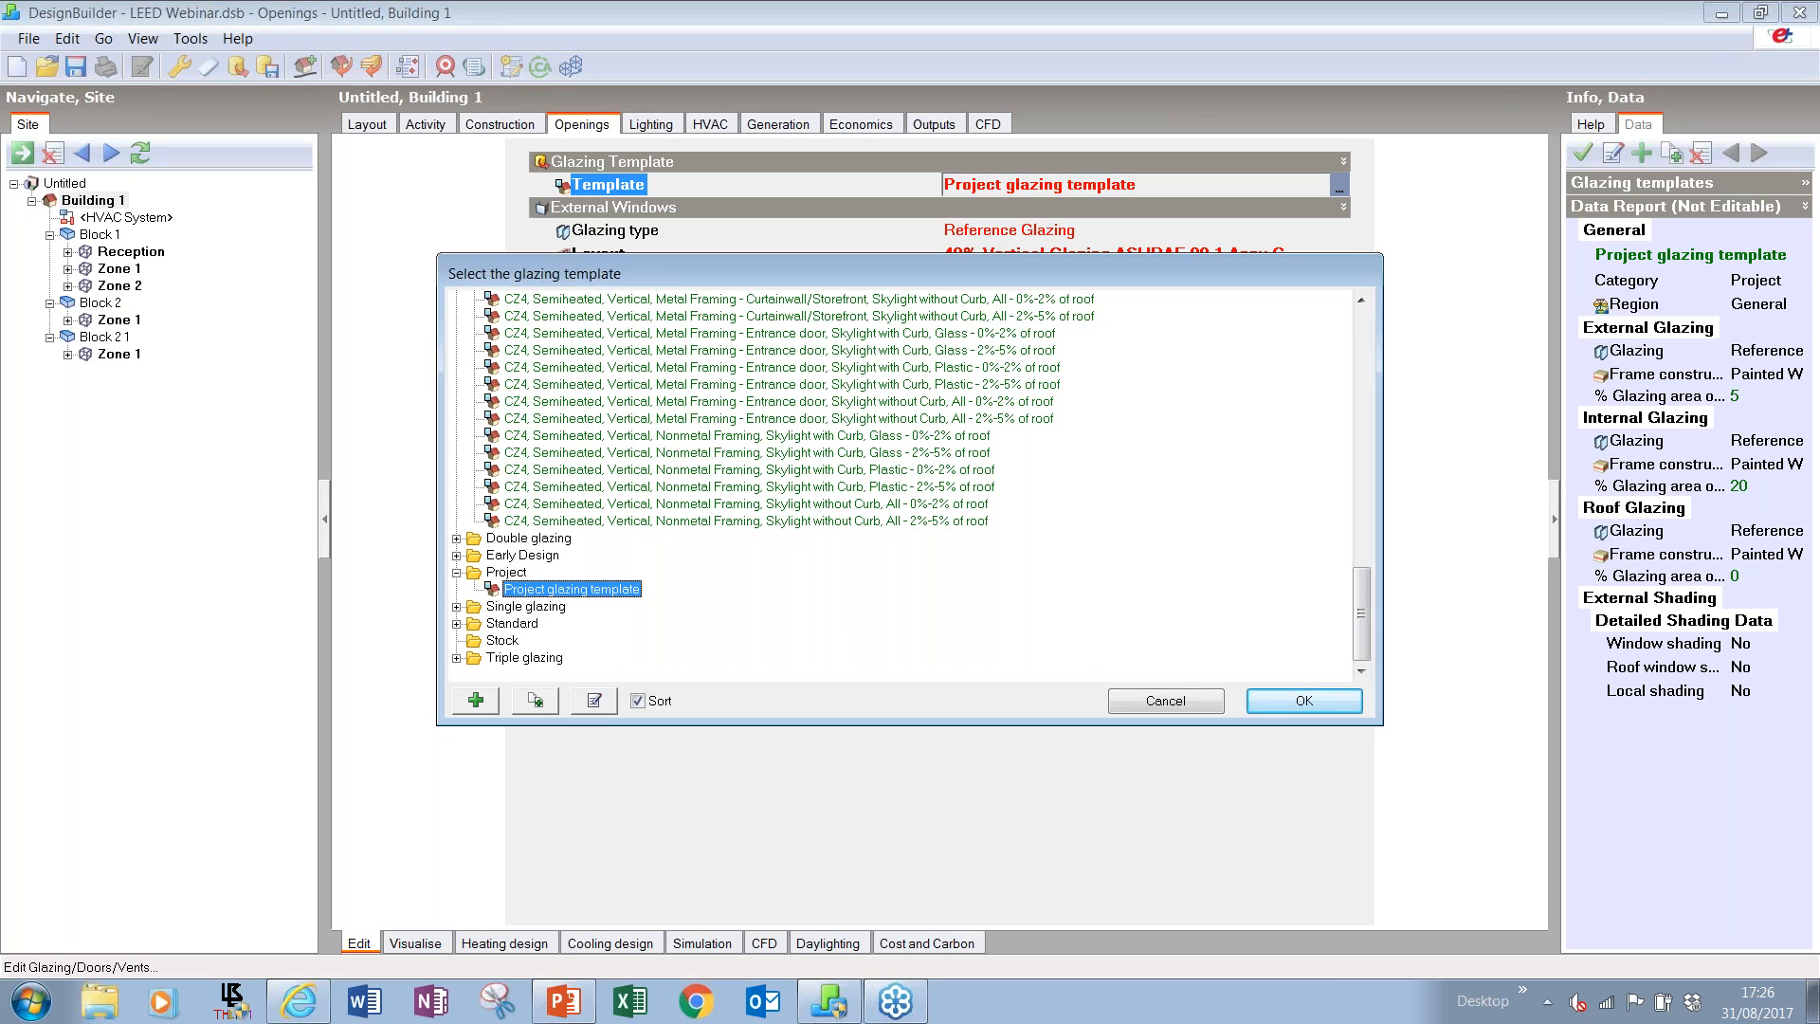
left_click(456, 556)
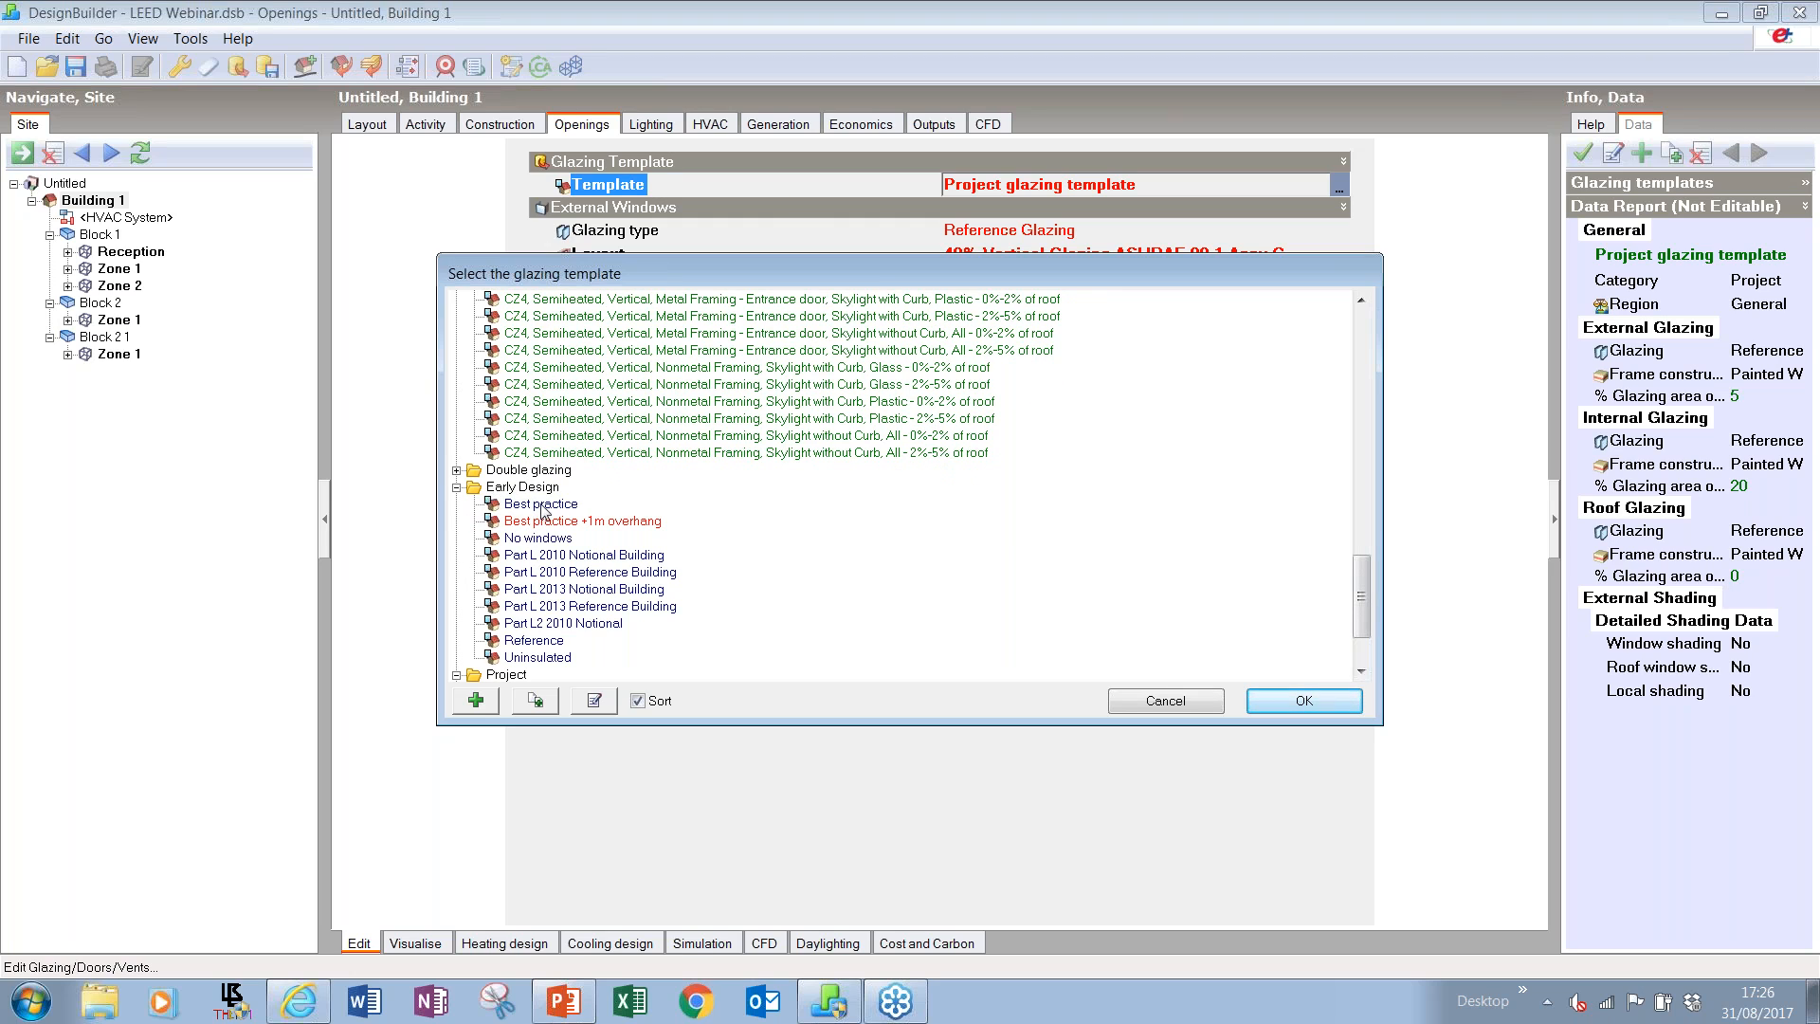
left_click(542, 507)
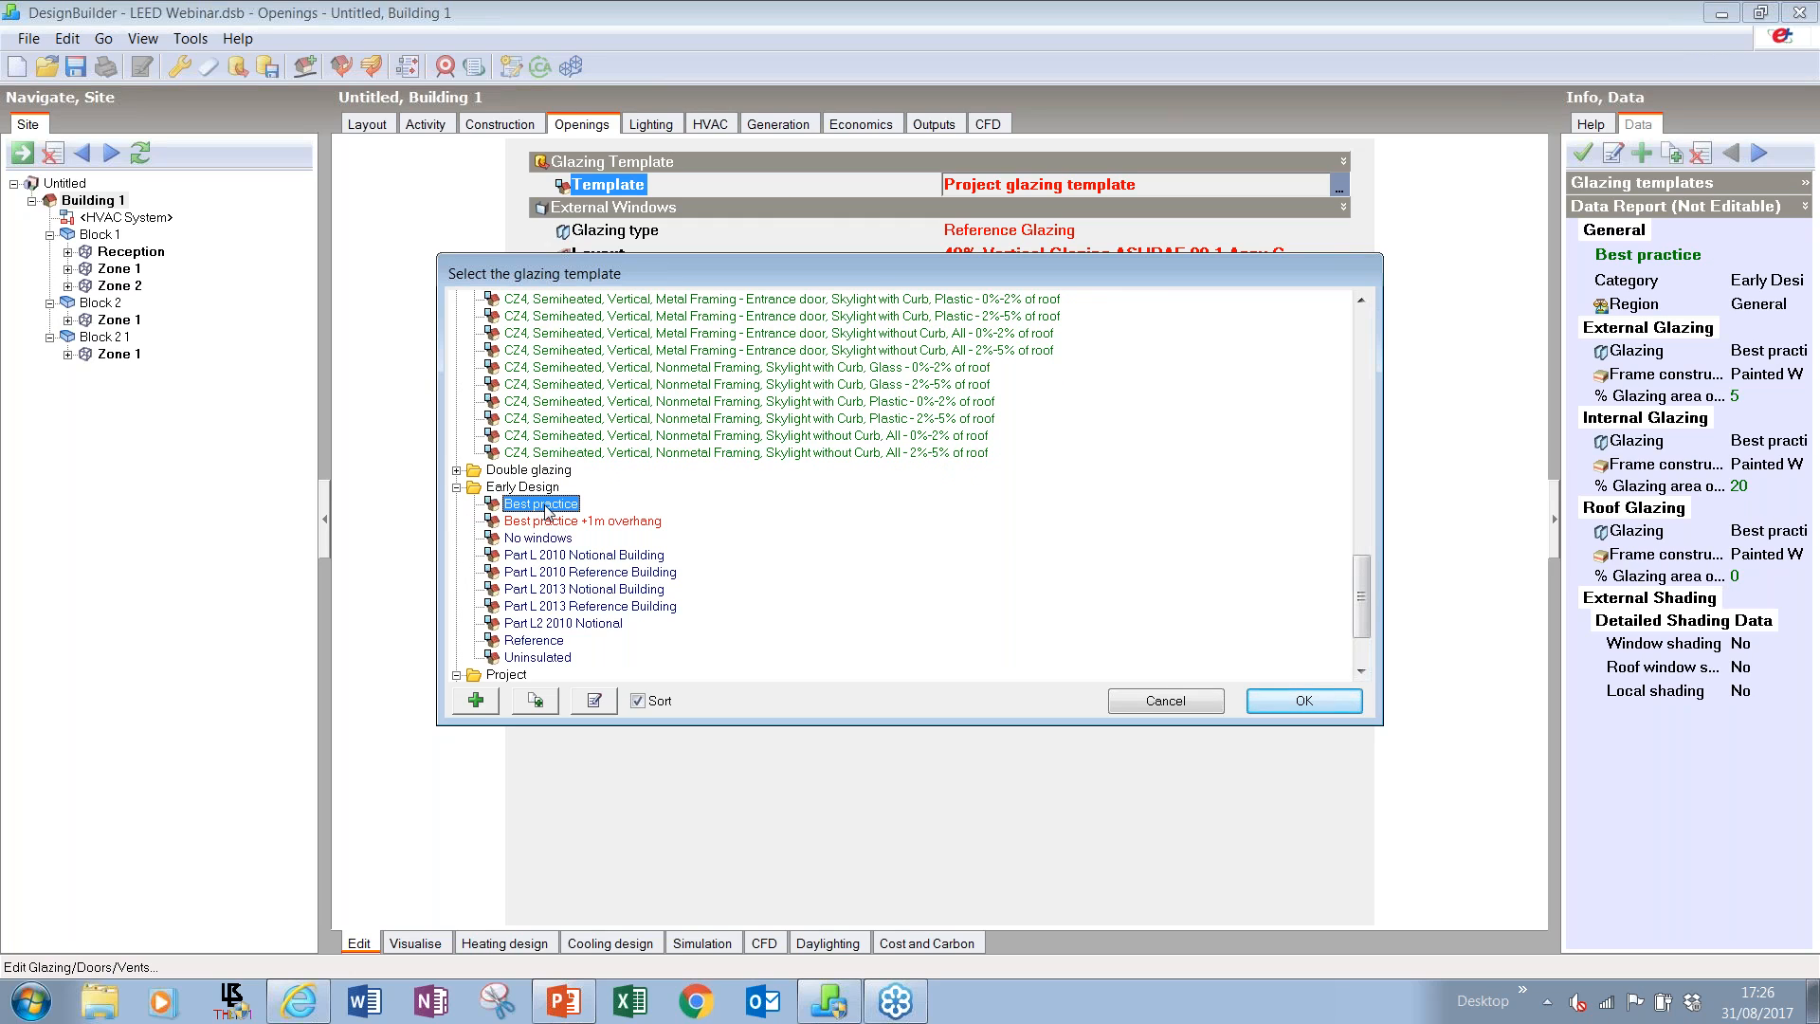
left_click(1304, 703)
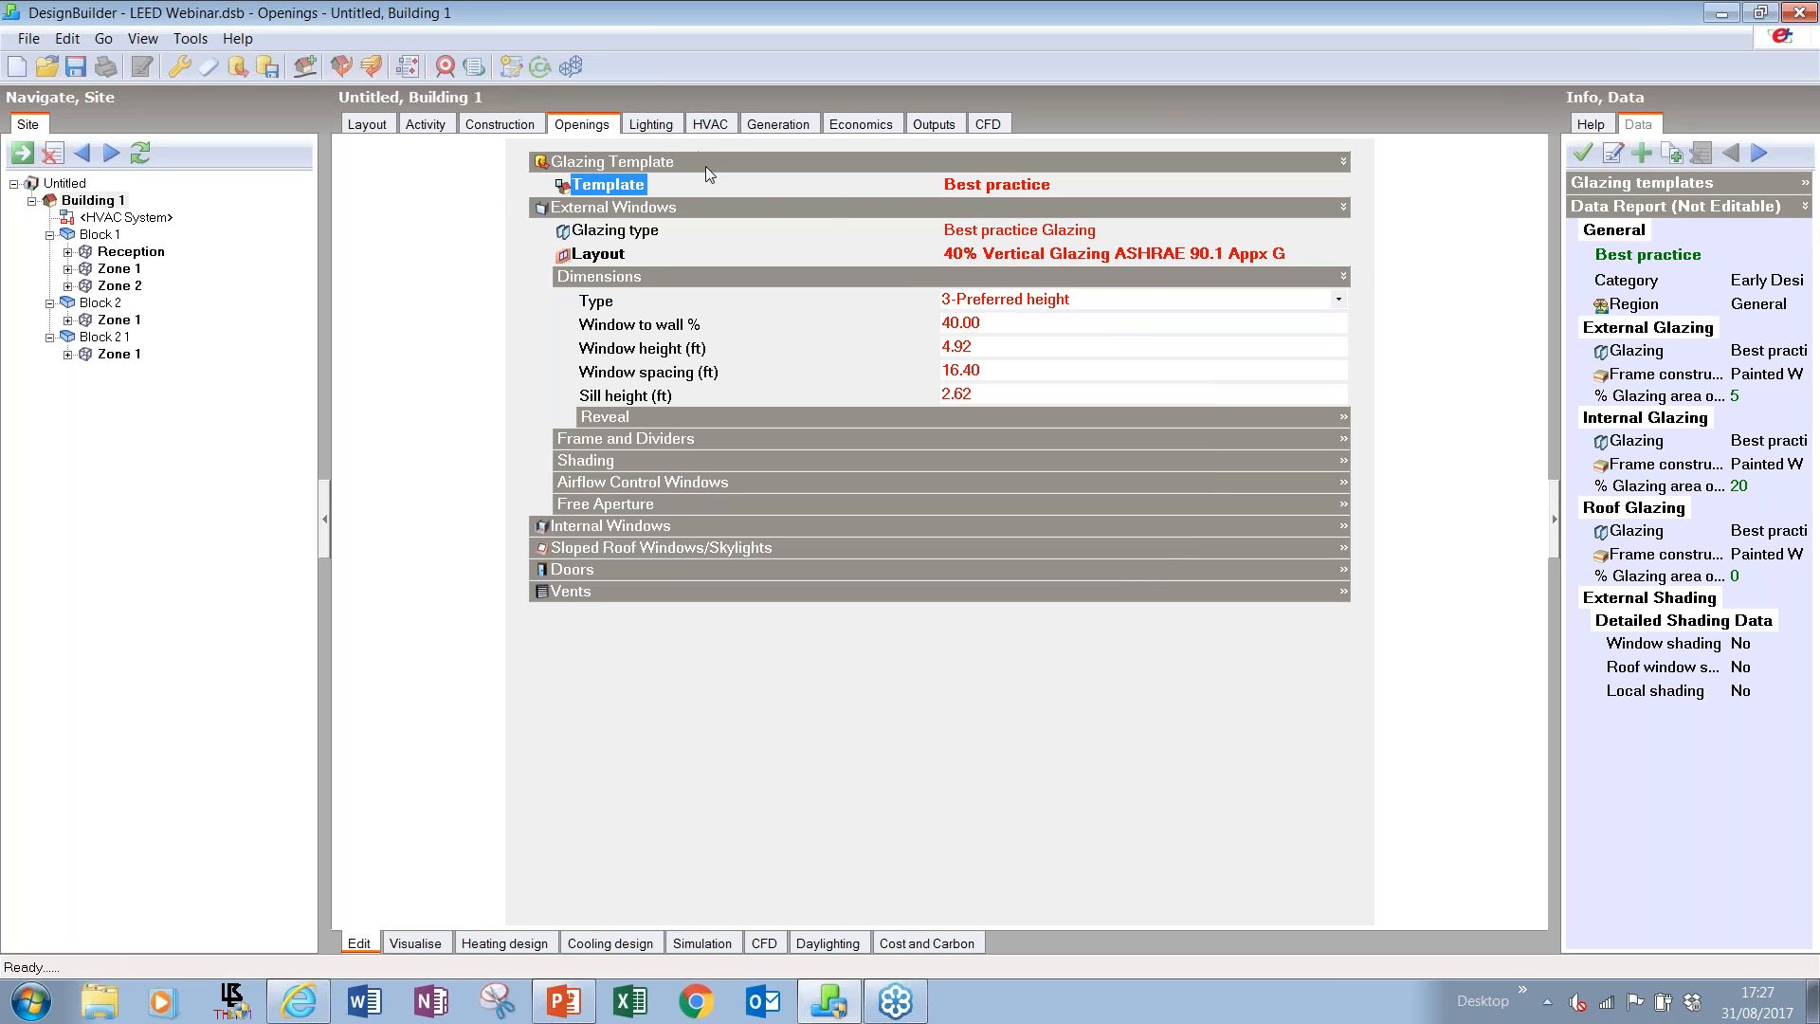
left_click(951, 347)
left_click(947, 394)
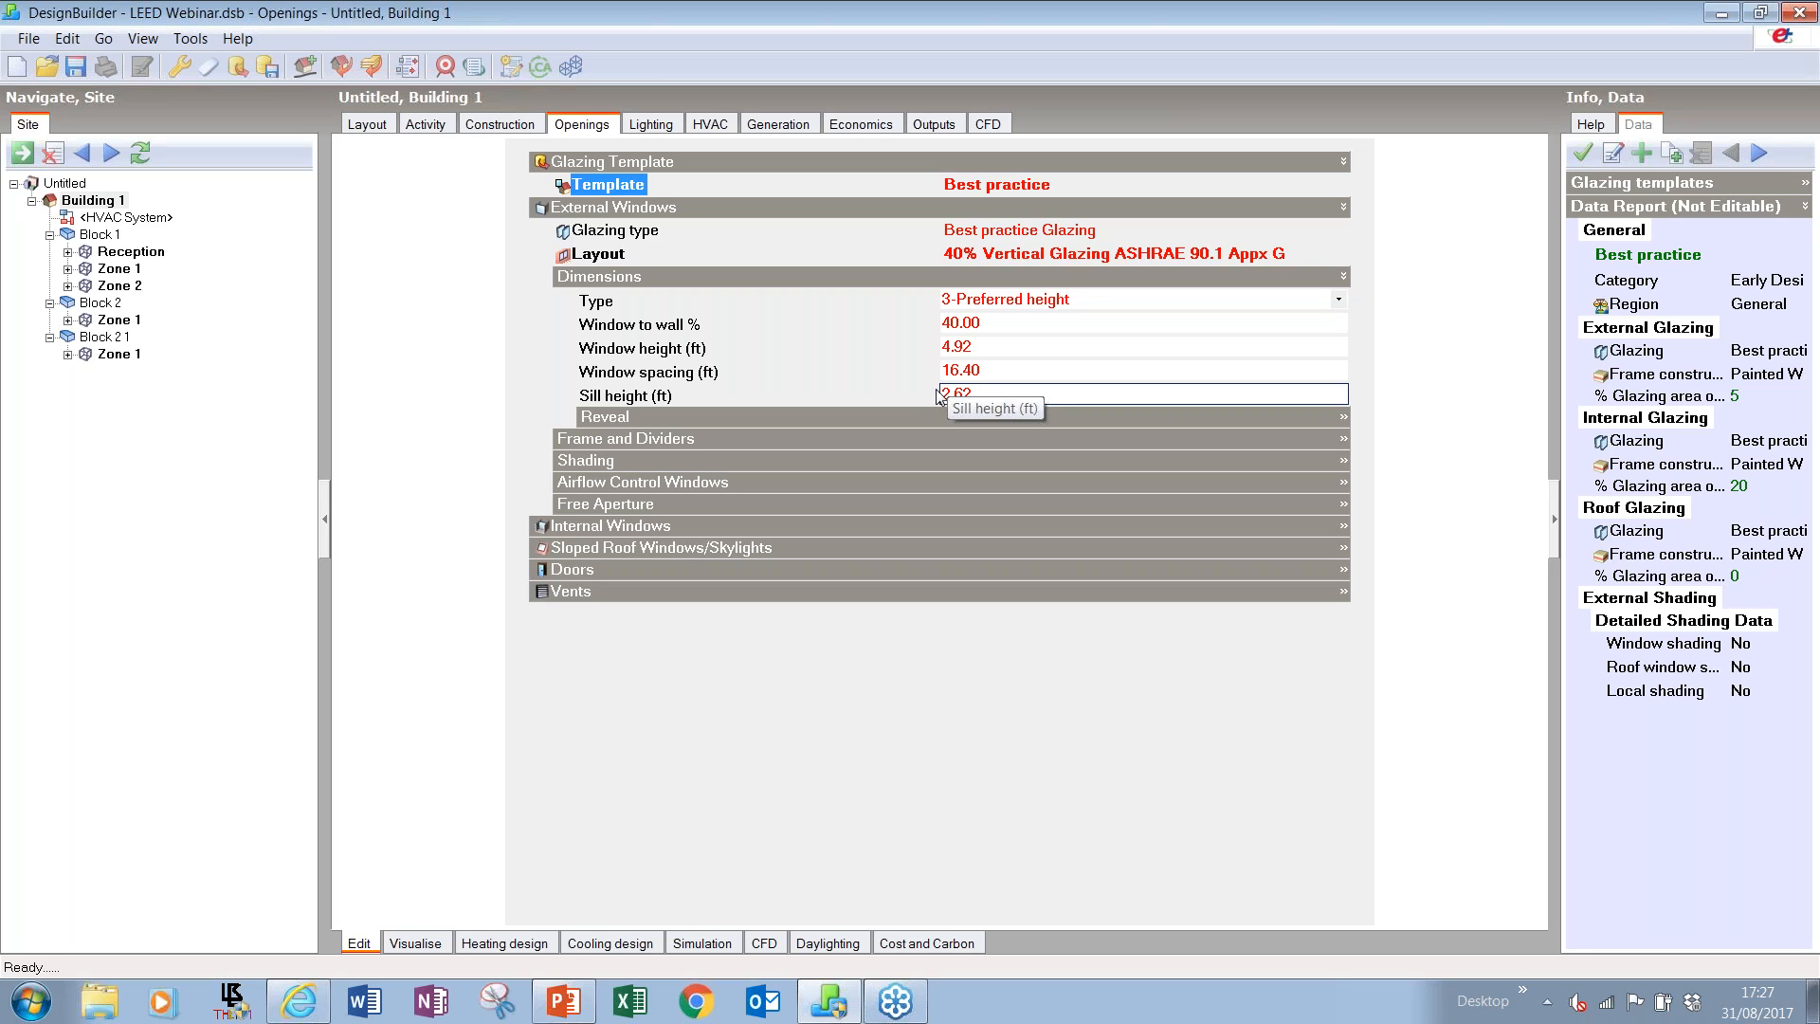
key("Up")
key("Up")
key("Up")
left_click(1001, 303)
left_click(1001, 304)
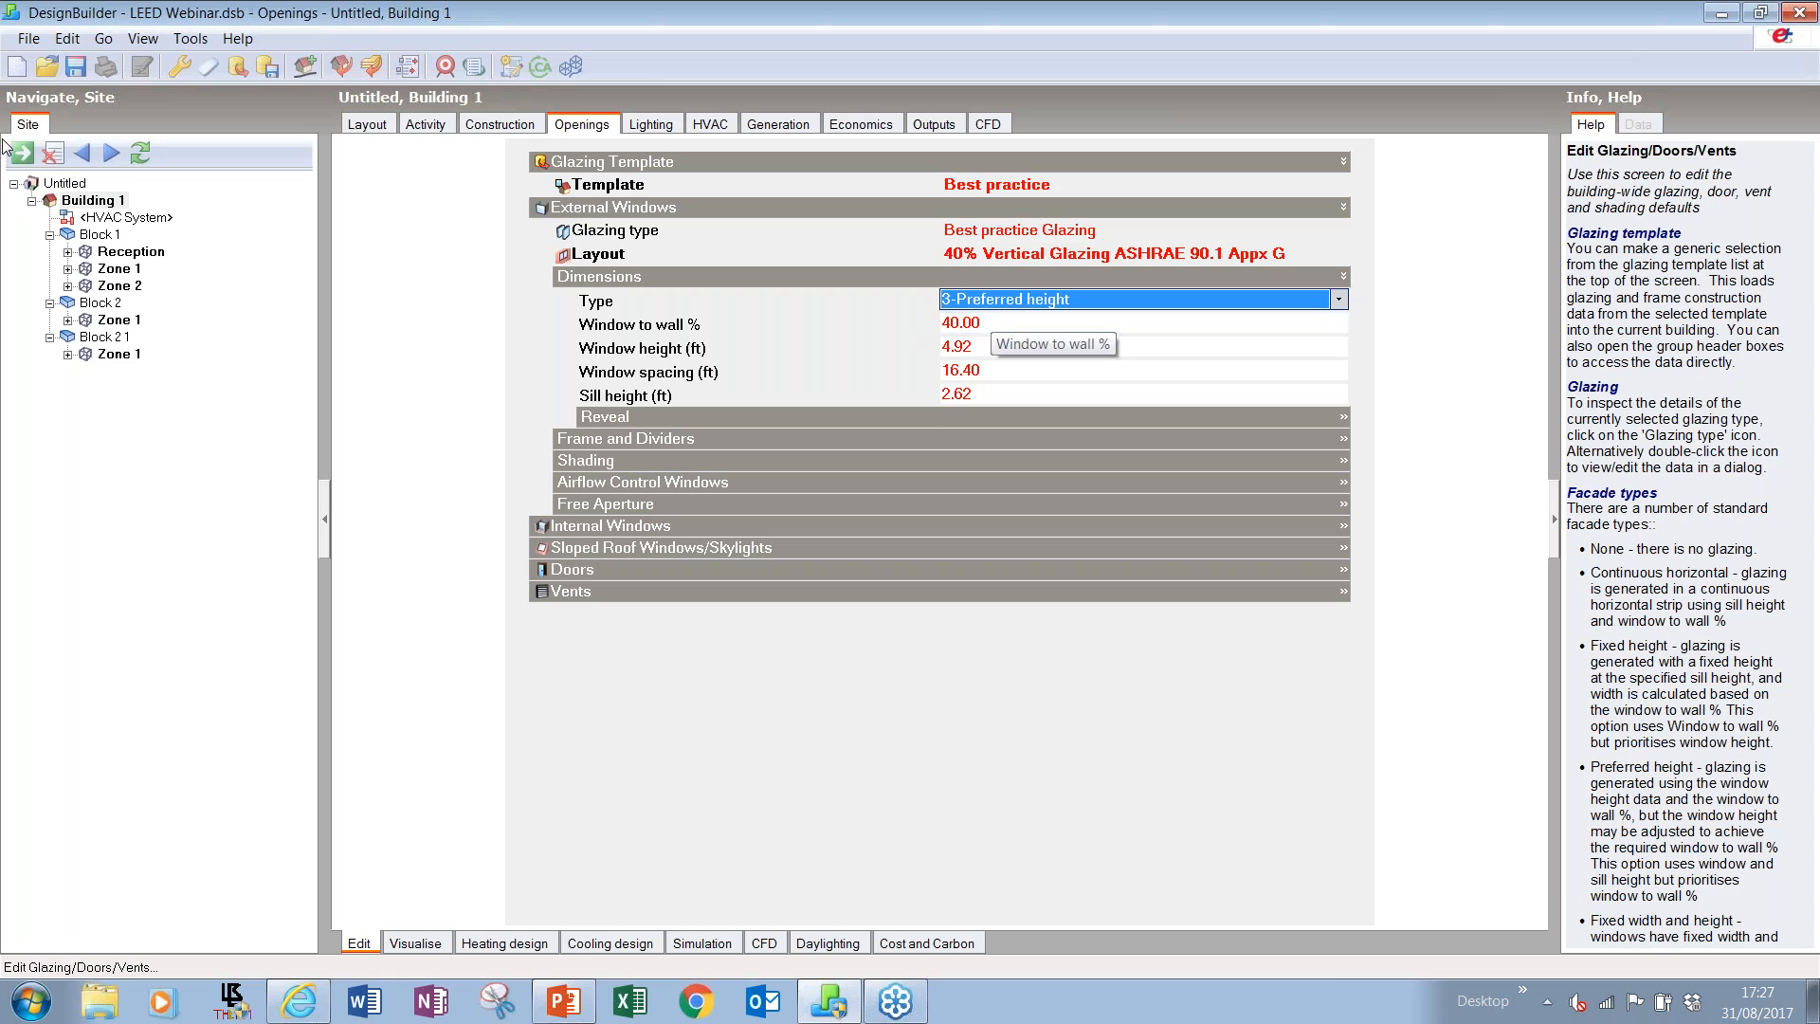
- Set the window to wall percentage of Block 1's external windows to 60
left_click(100, 234)
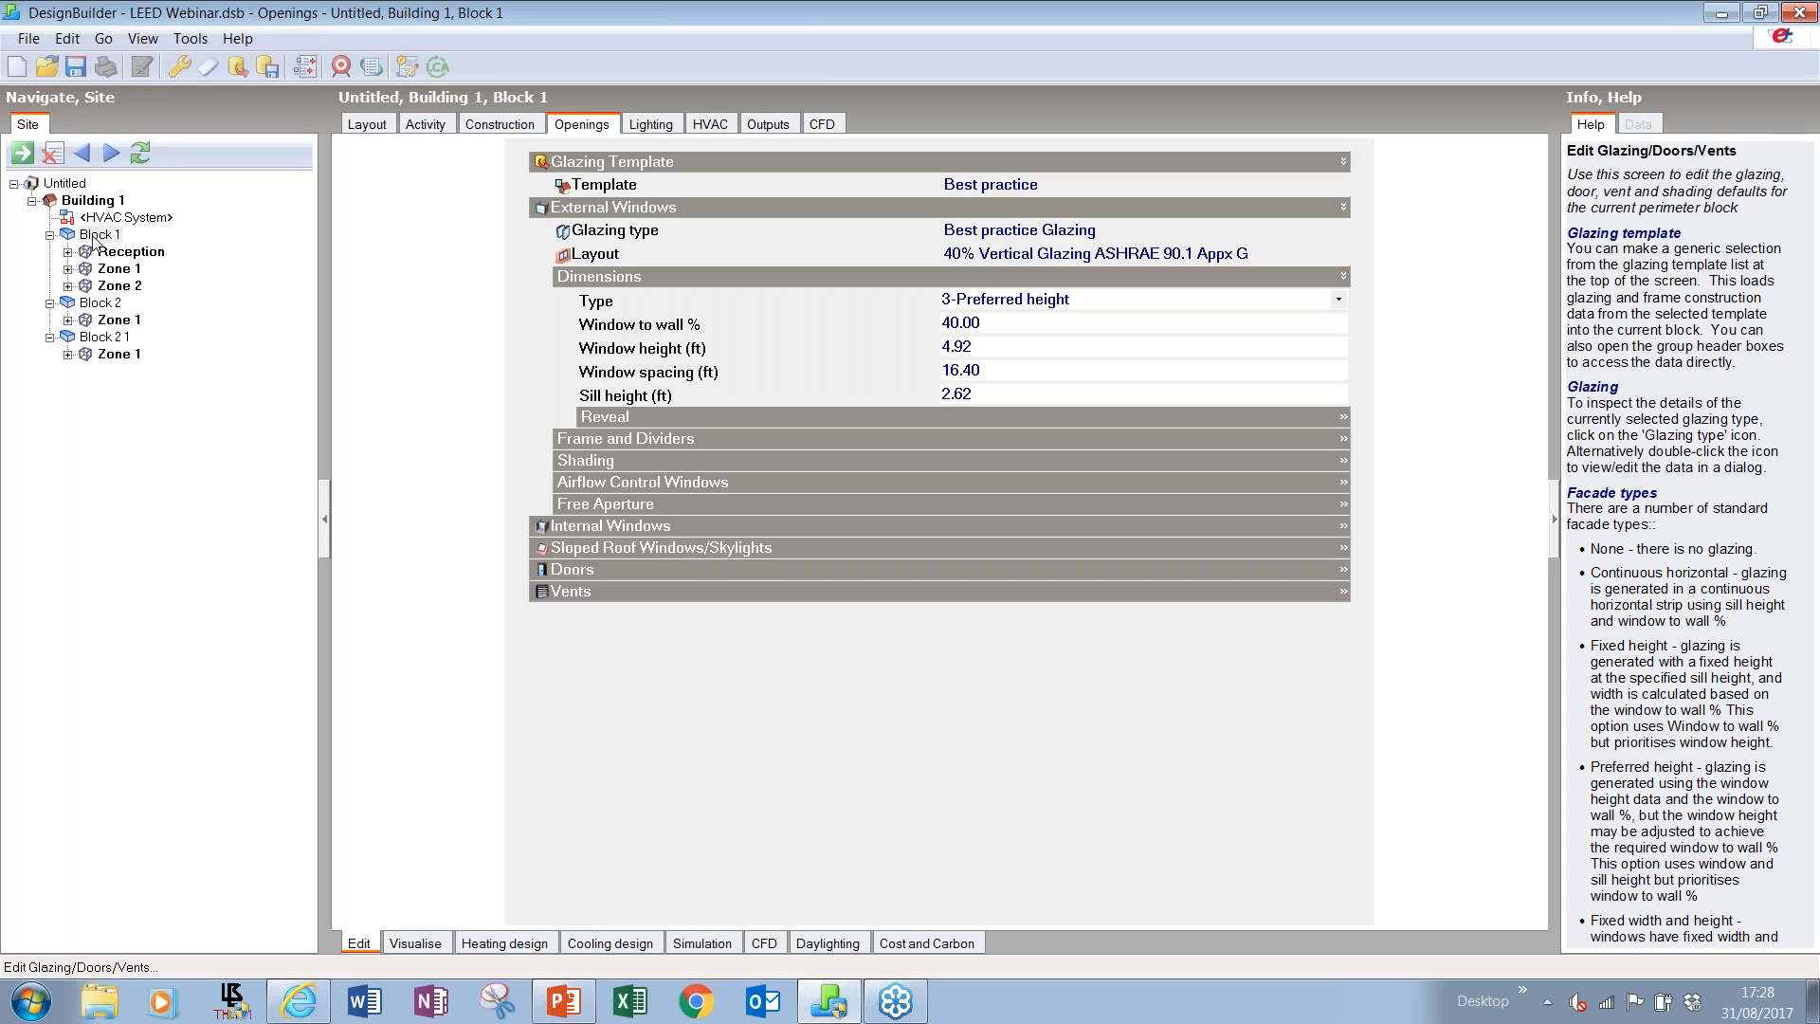
left_click(995, 322)
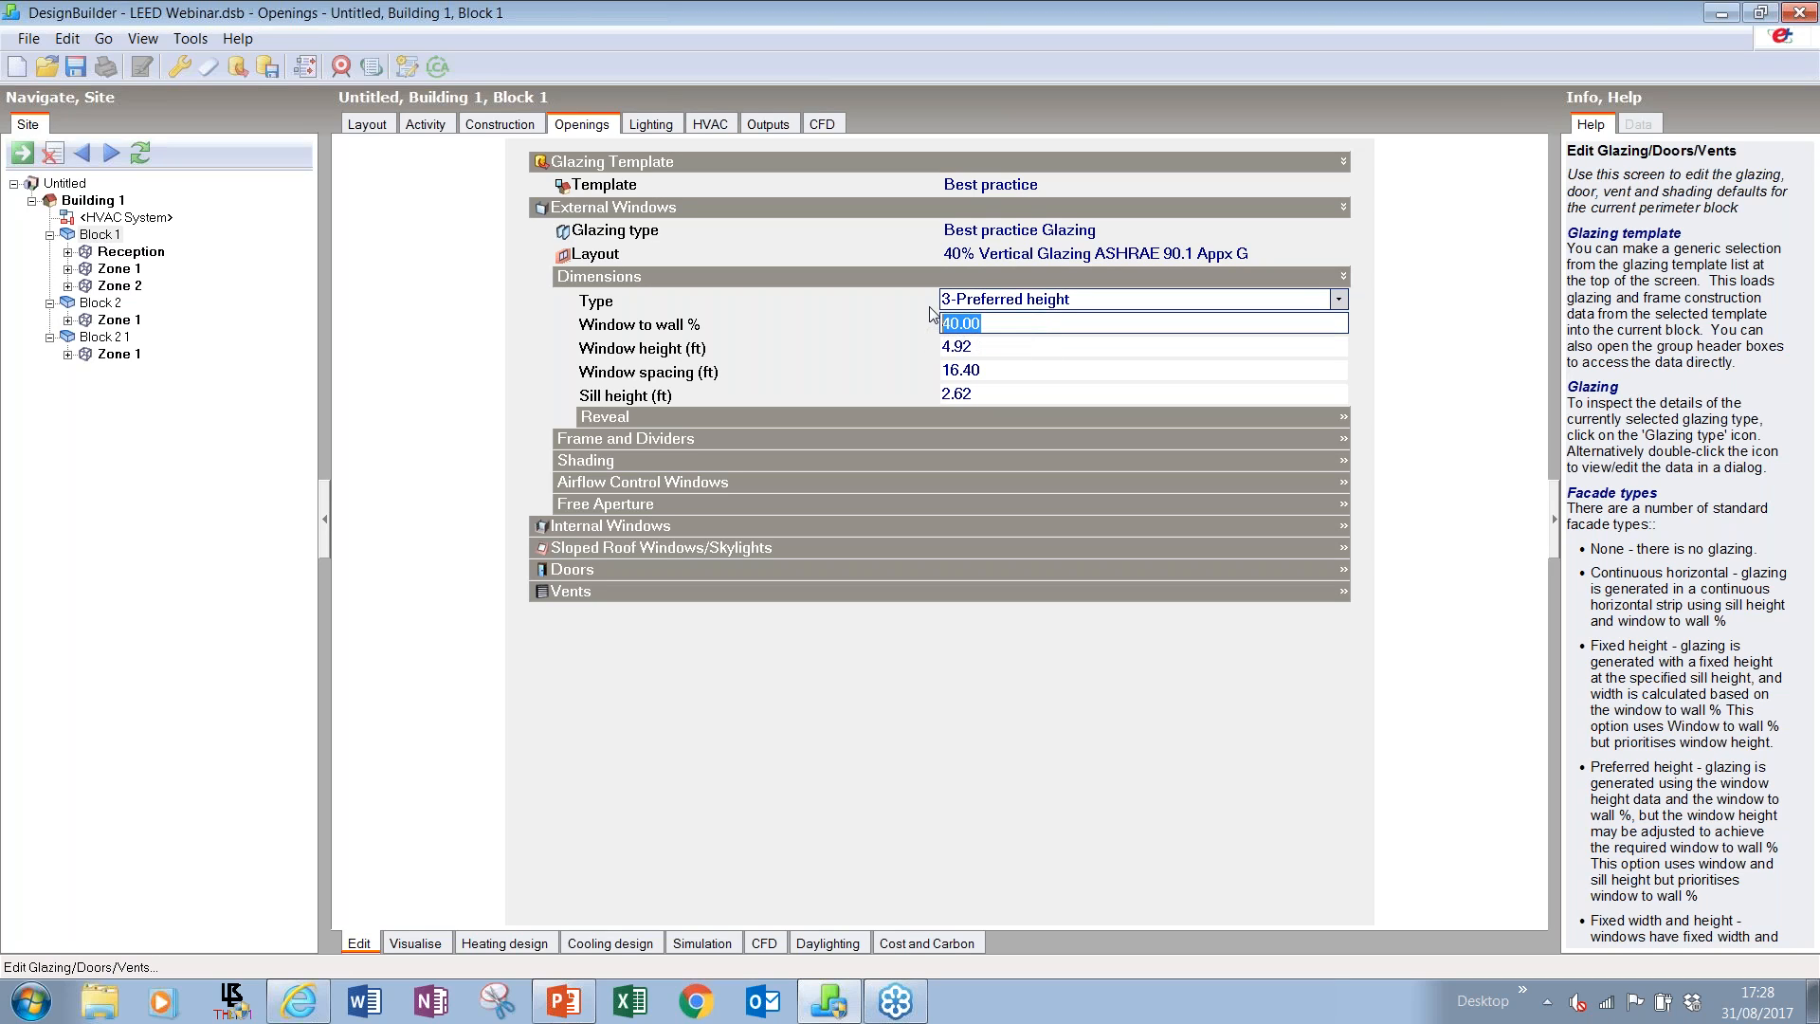
type("60")
key("Tab")
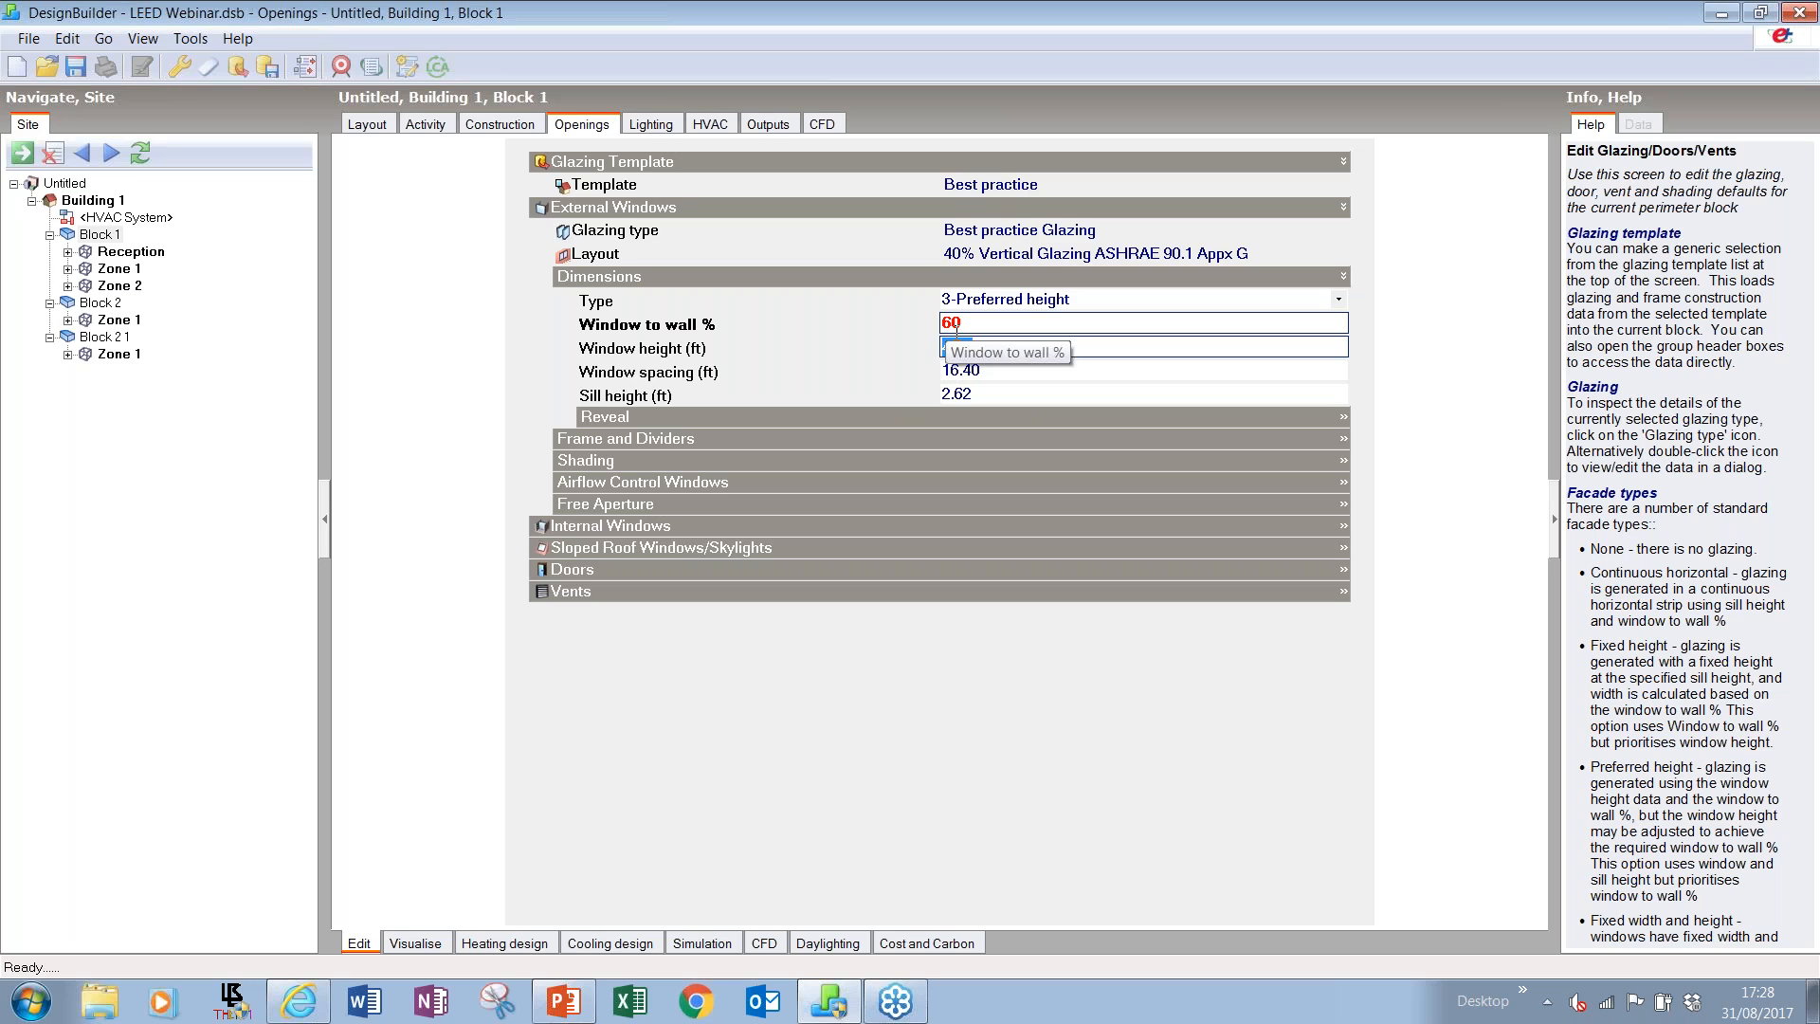
- Set the external window type of the Reception zone's 0.0° wall to 5-Fill surface (100%)
left_click(67, 252)
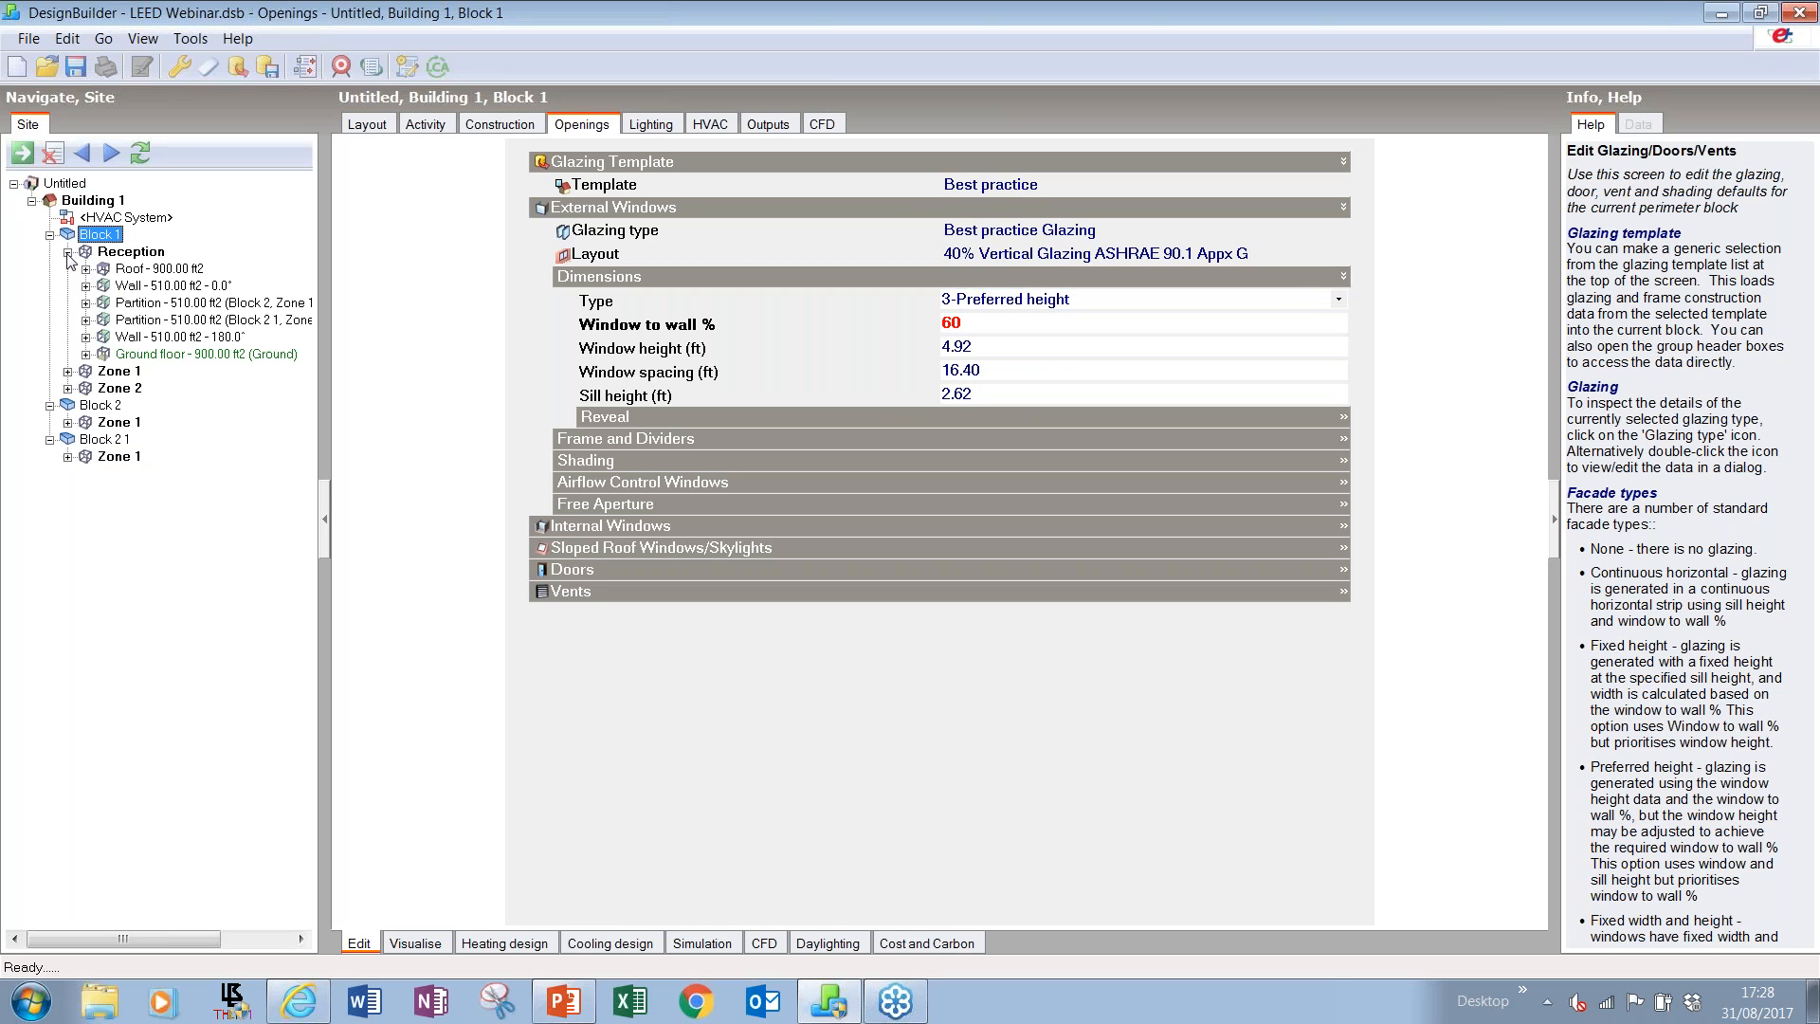
left_click(172, 286)
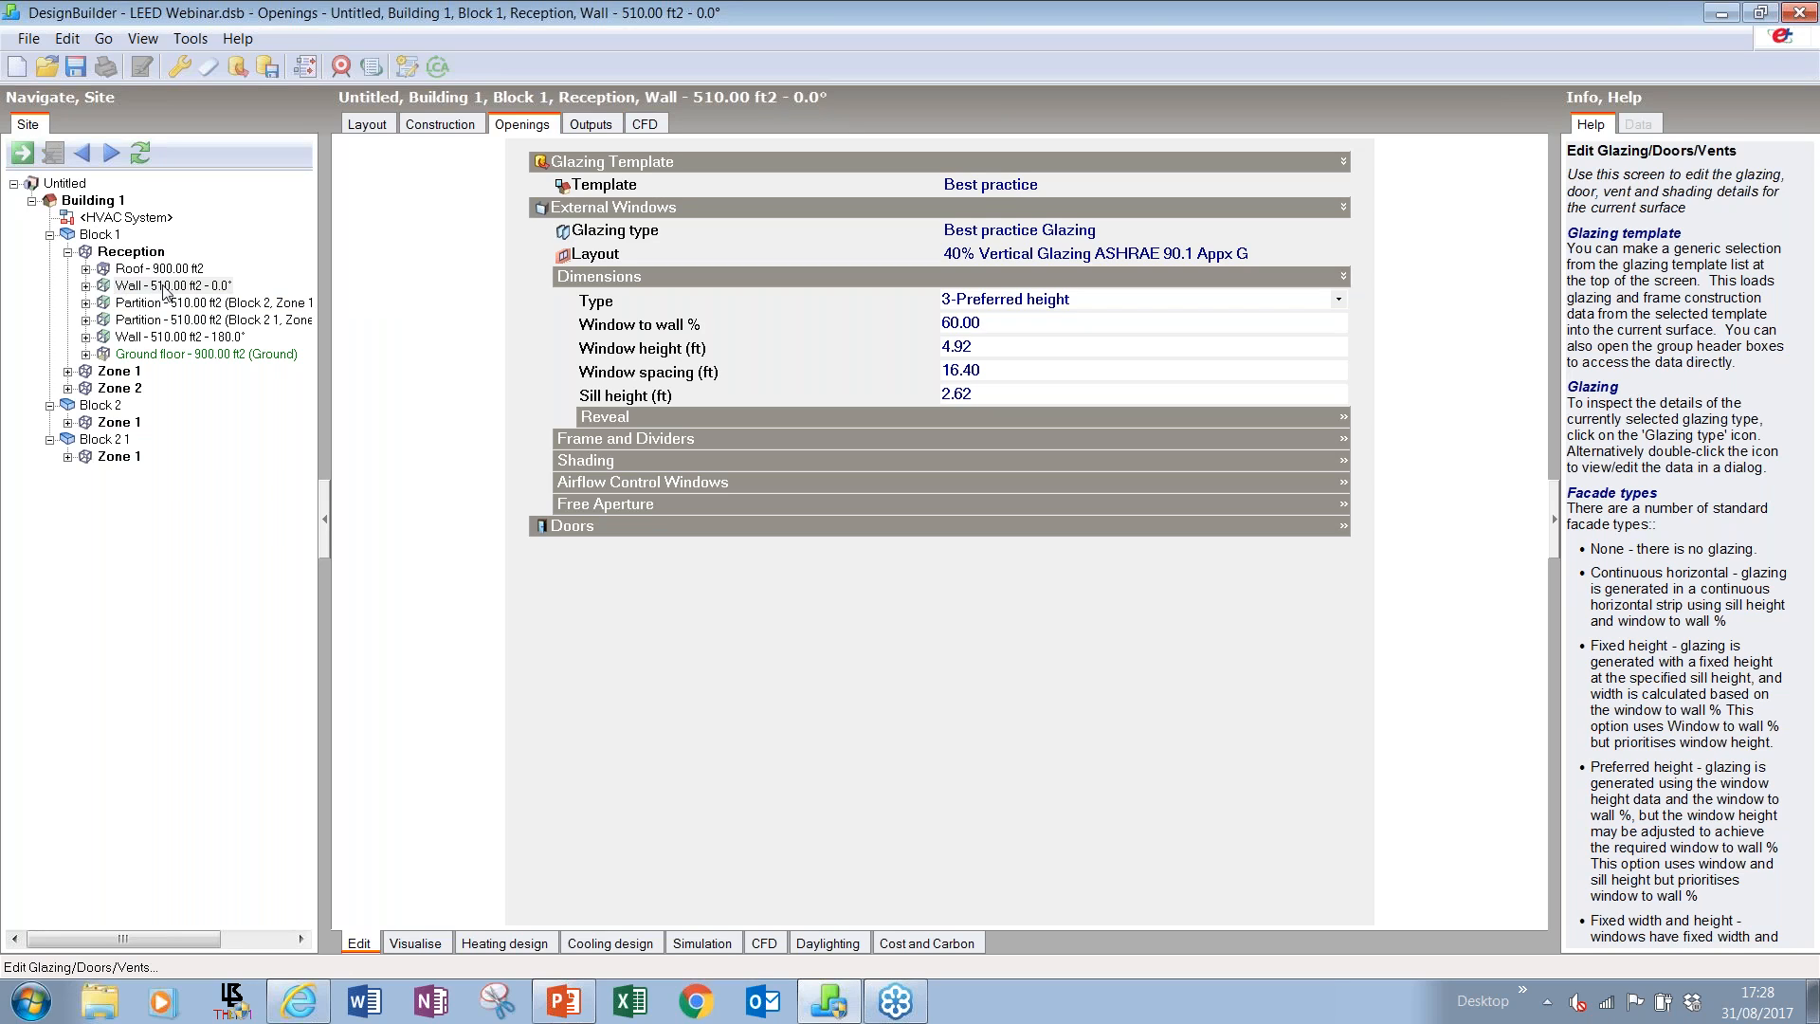
left_click(1175, 302)
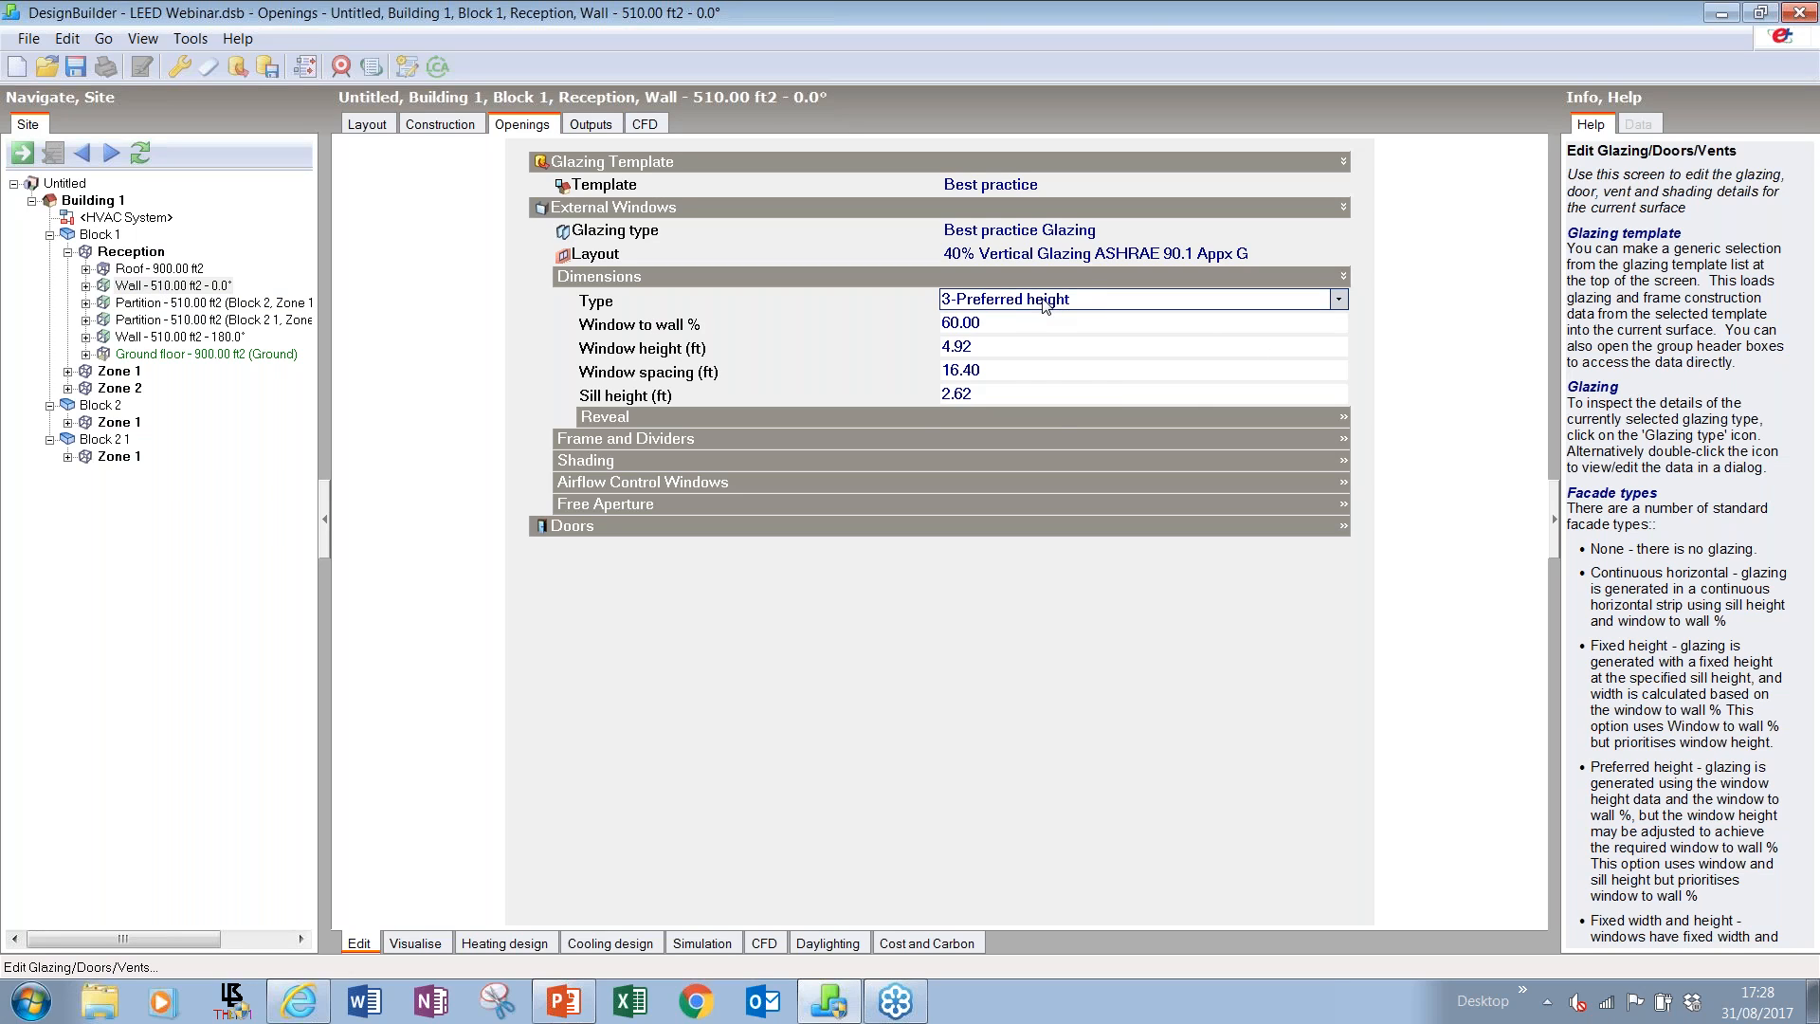
left_click(1045, 301)
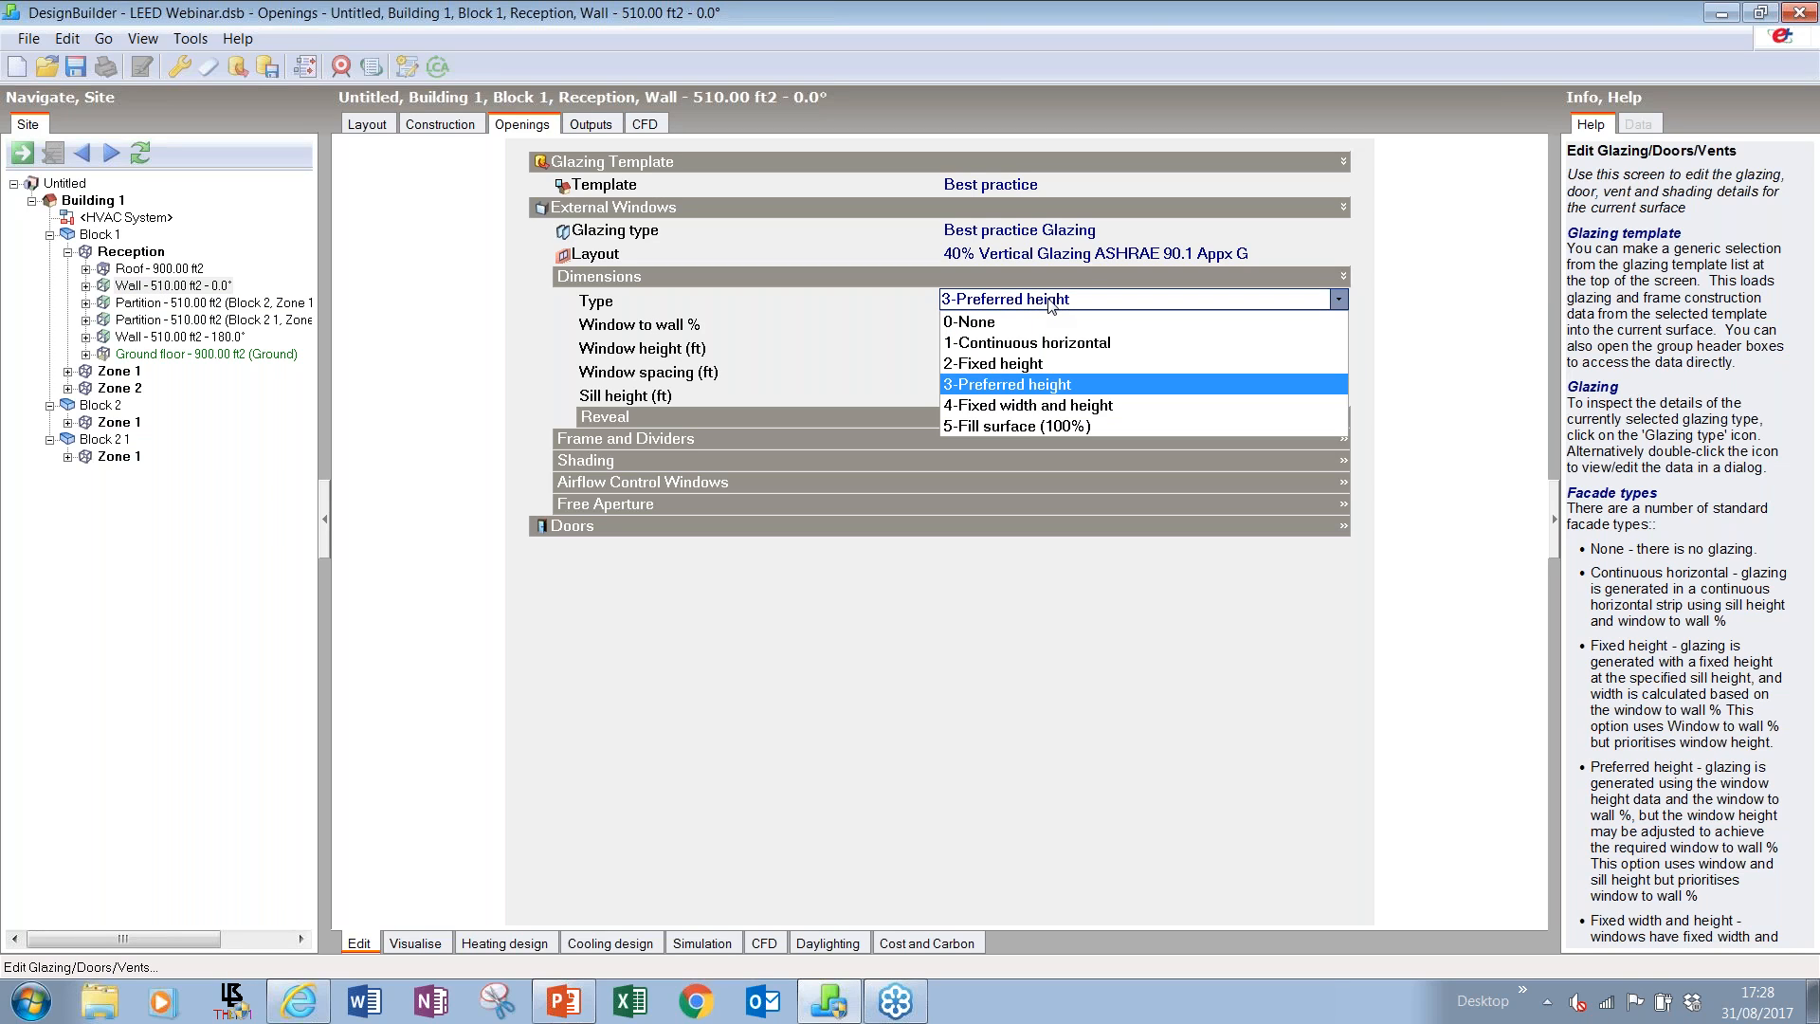
left_click(1015, 425)
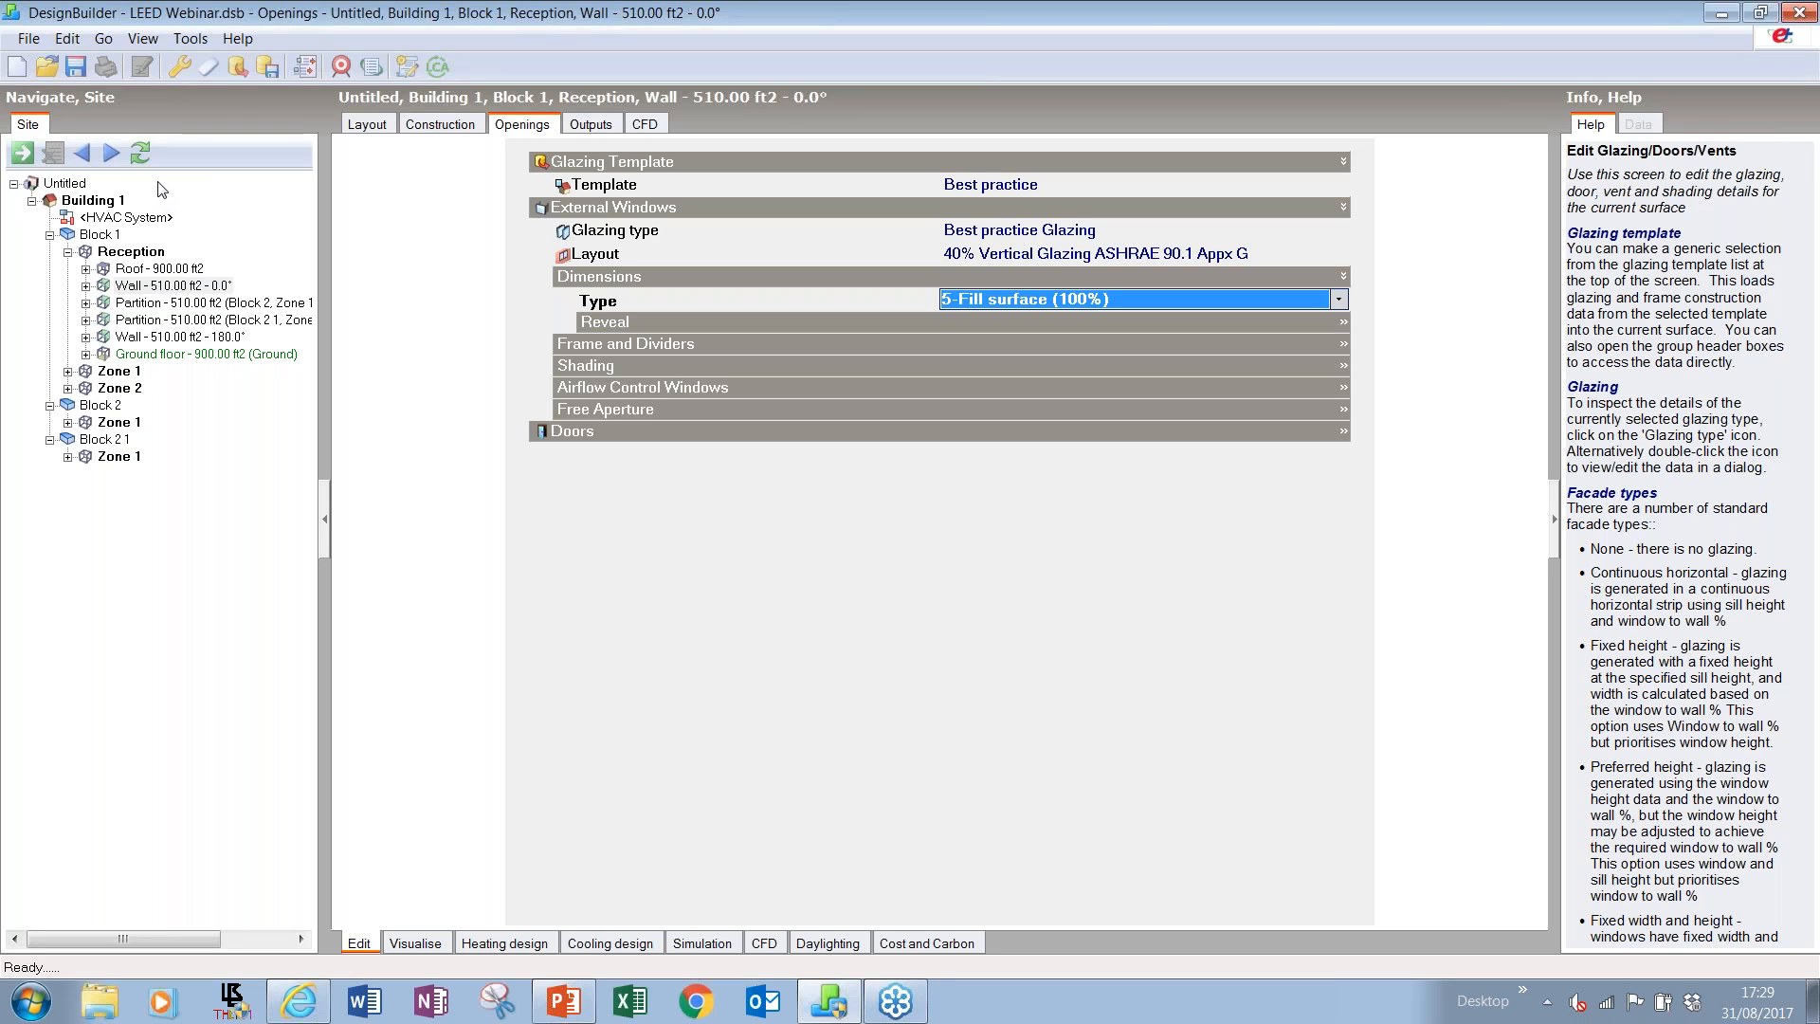
- View the layout of the wall and of the whole Building 1, and save the model
left_click(367, 124)
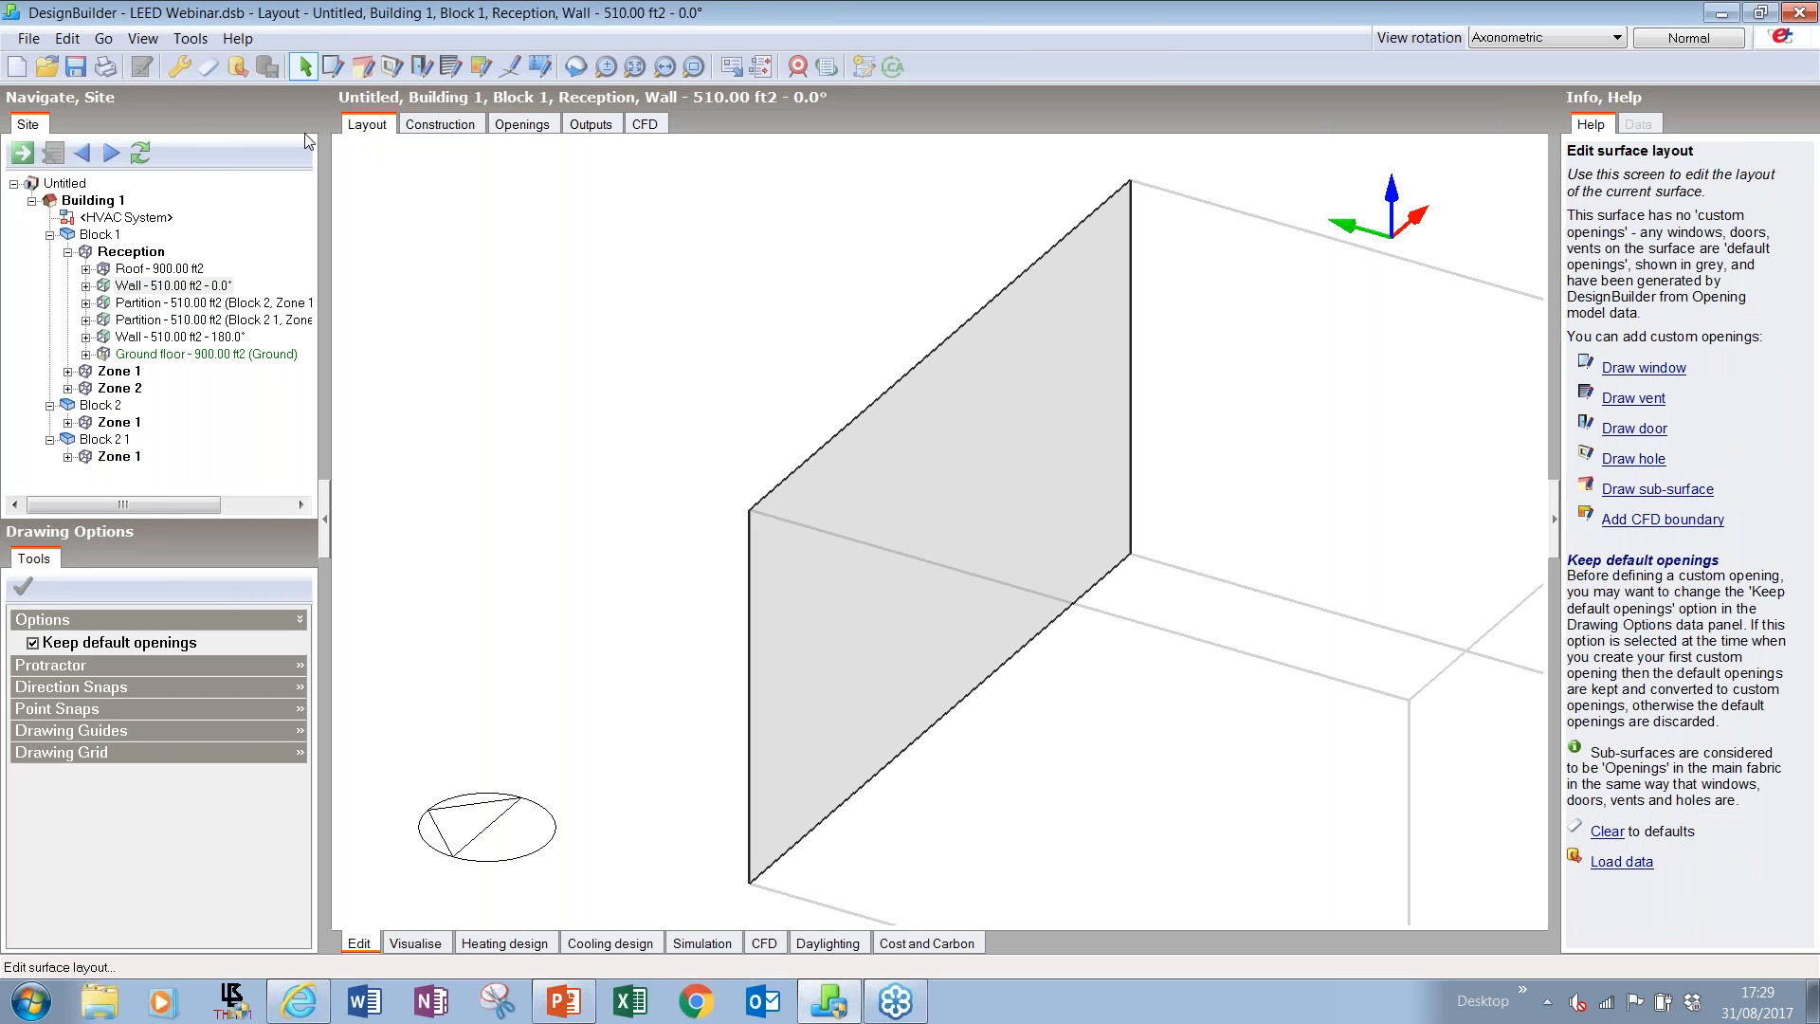
left_click(90, 201)
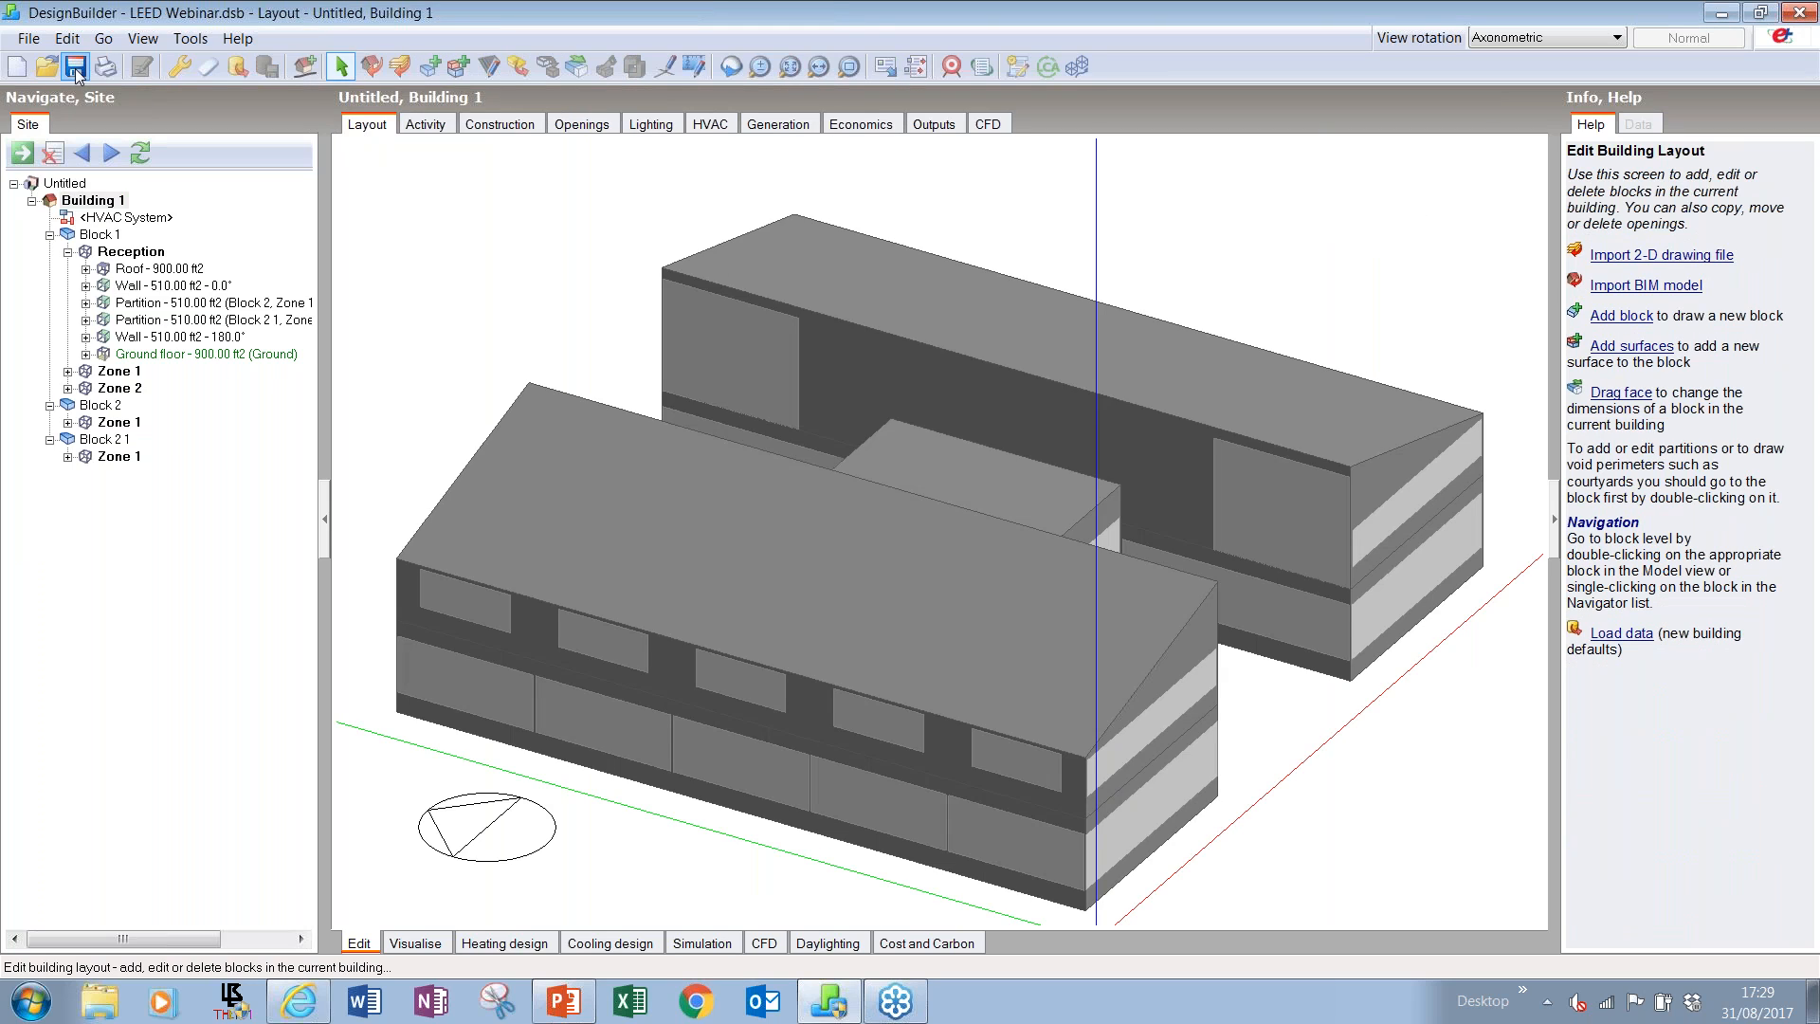
left_click(76, 68)
- Clone the second and fourth upper windows of the front block's long facade onto the rear block's roof, and save the model
left_click(604, 638)
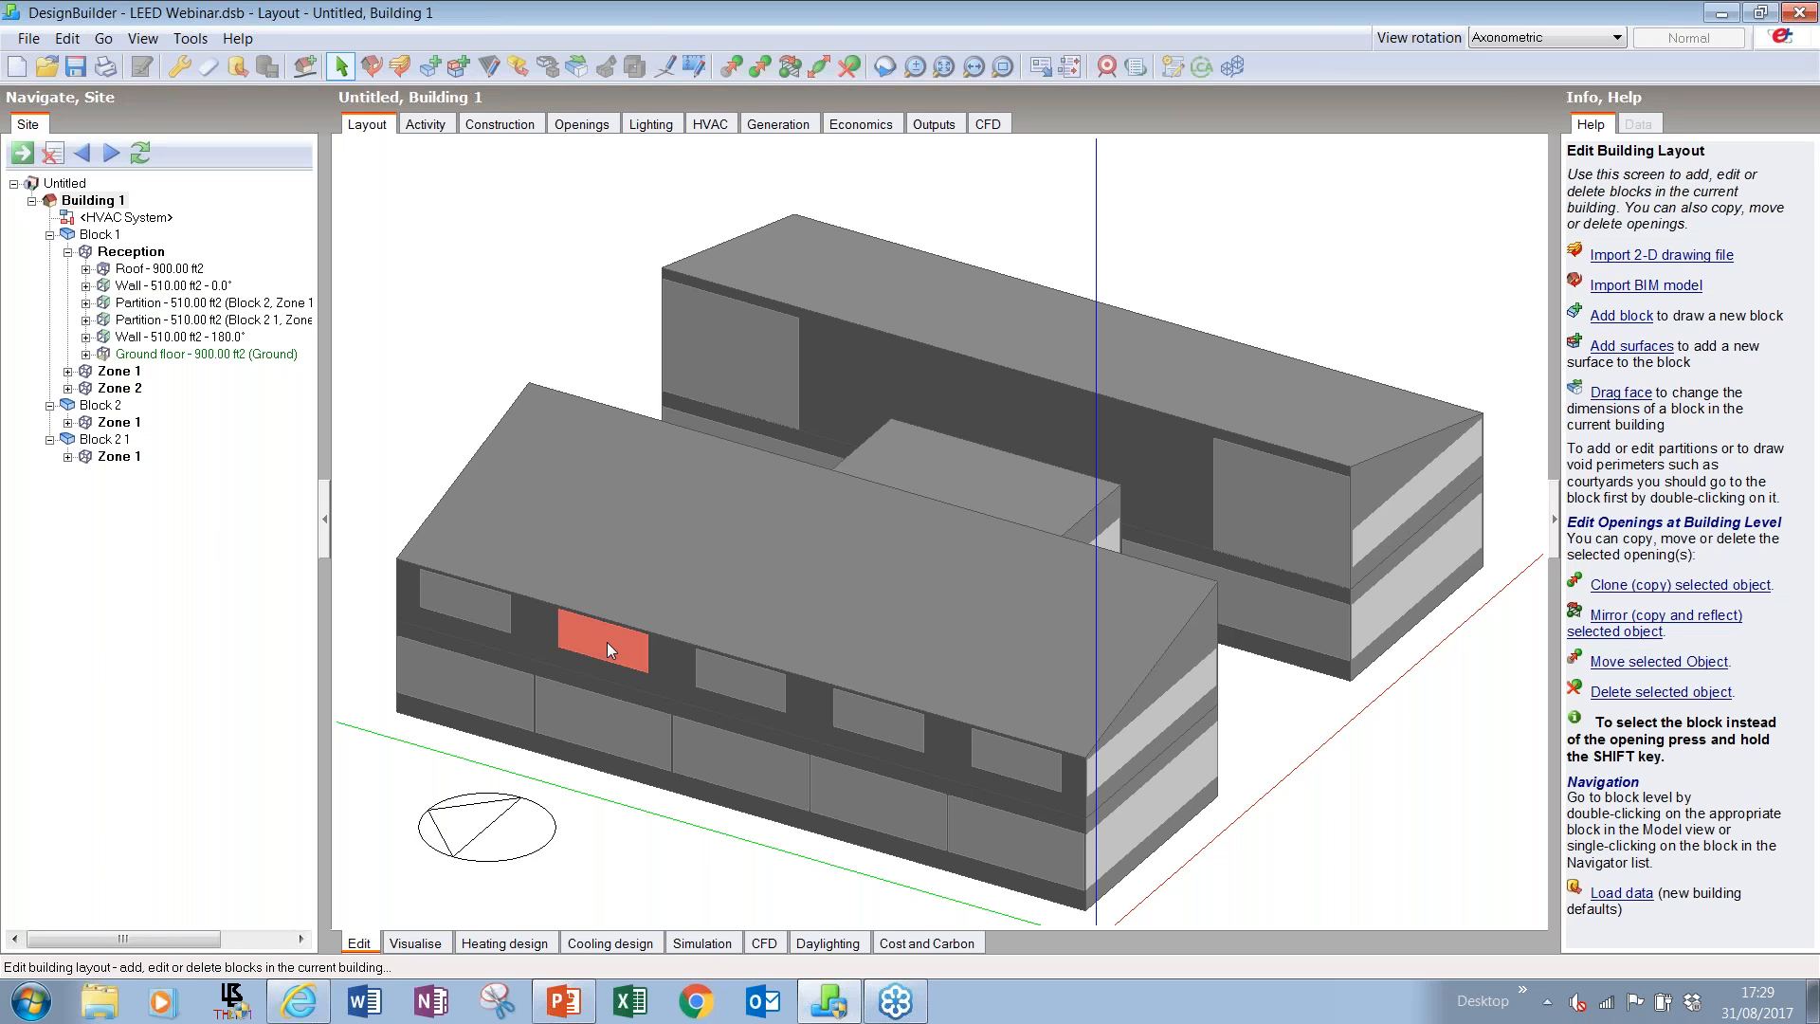
left_click(879, 721, "ctrl")
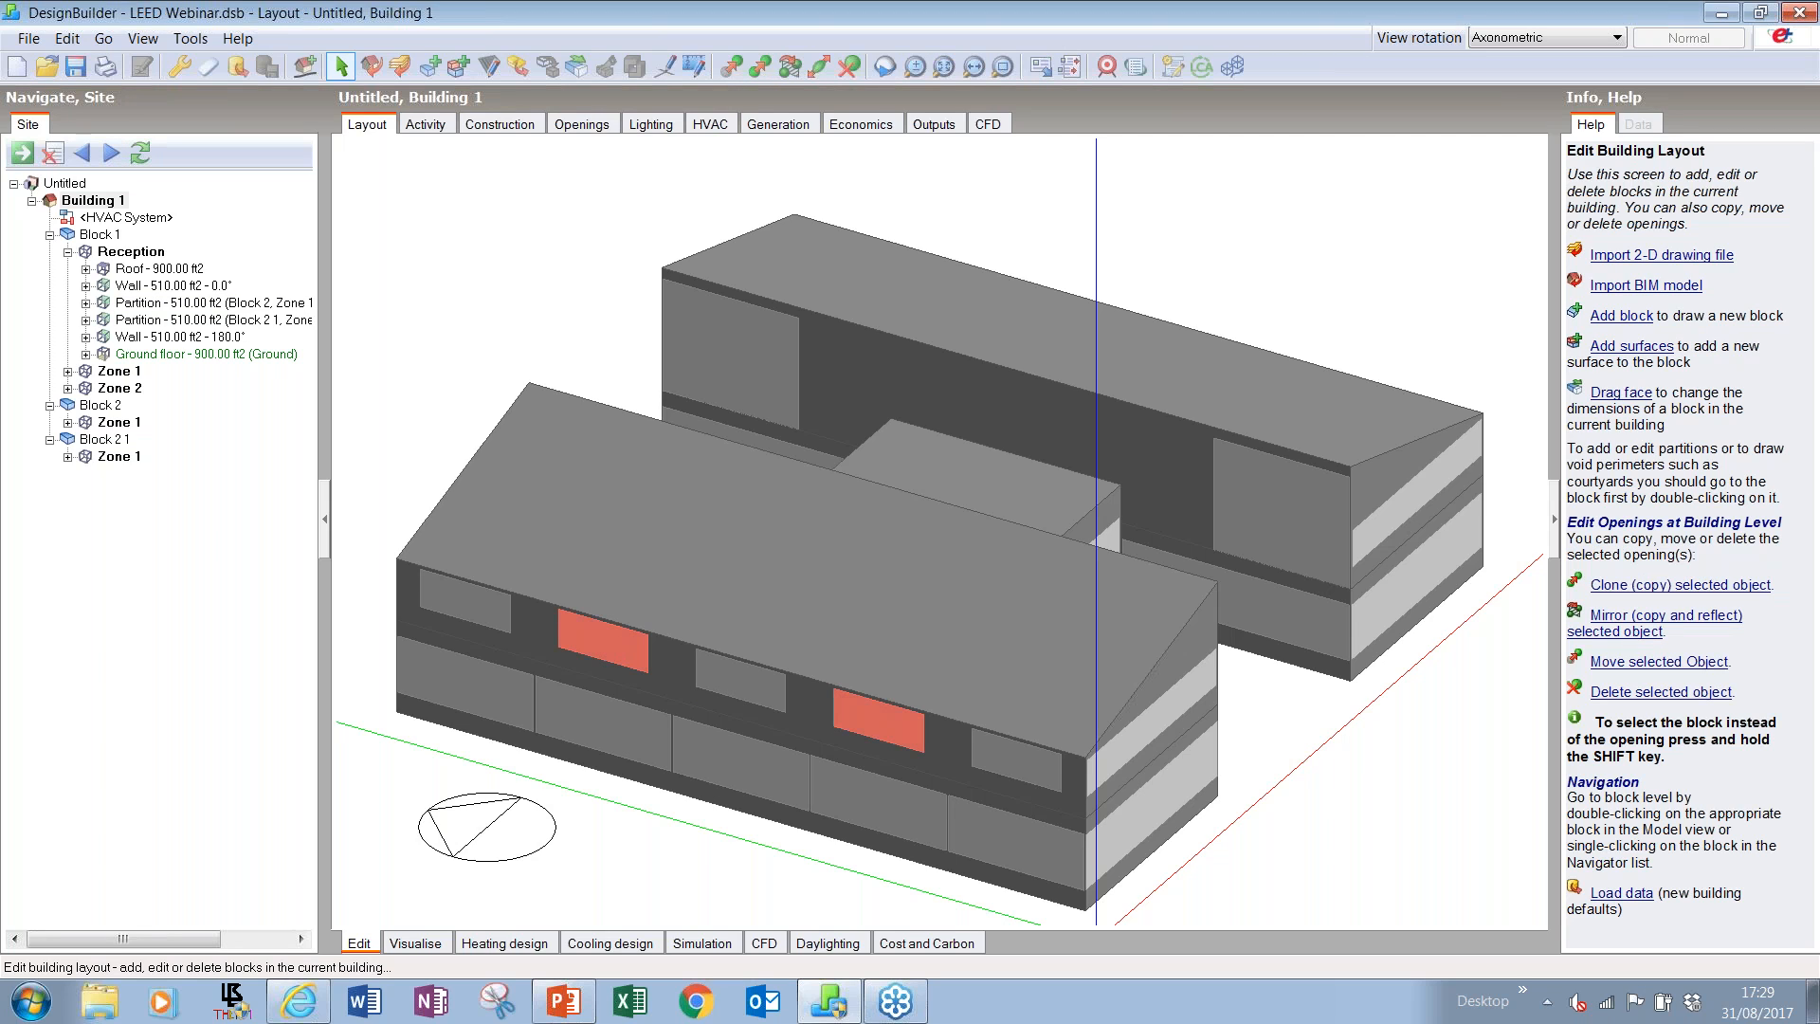
right_click(871, 710)
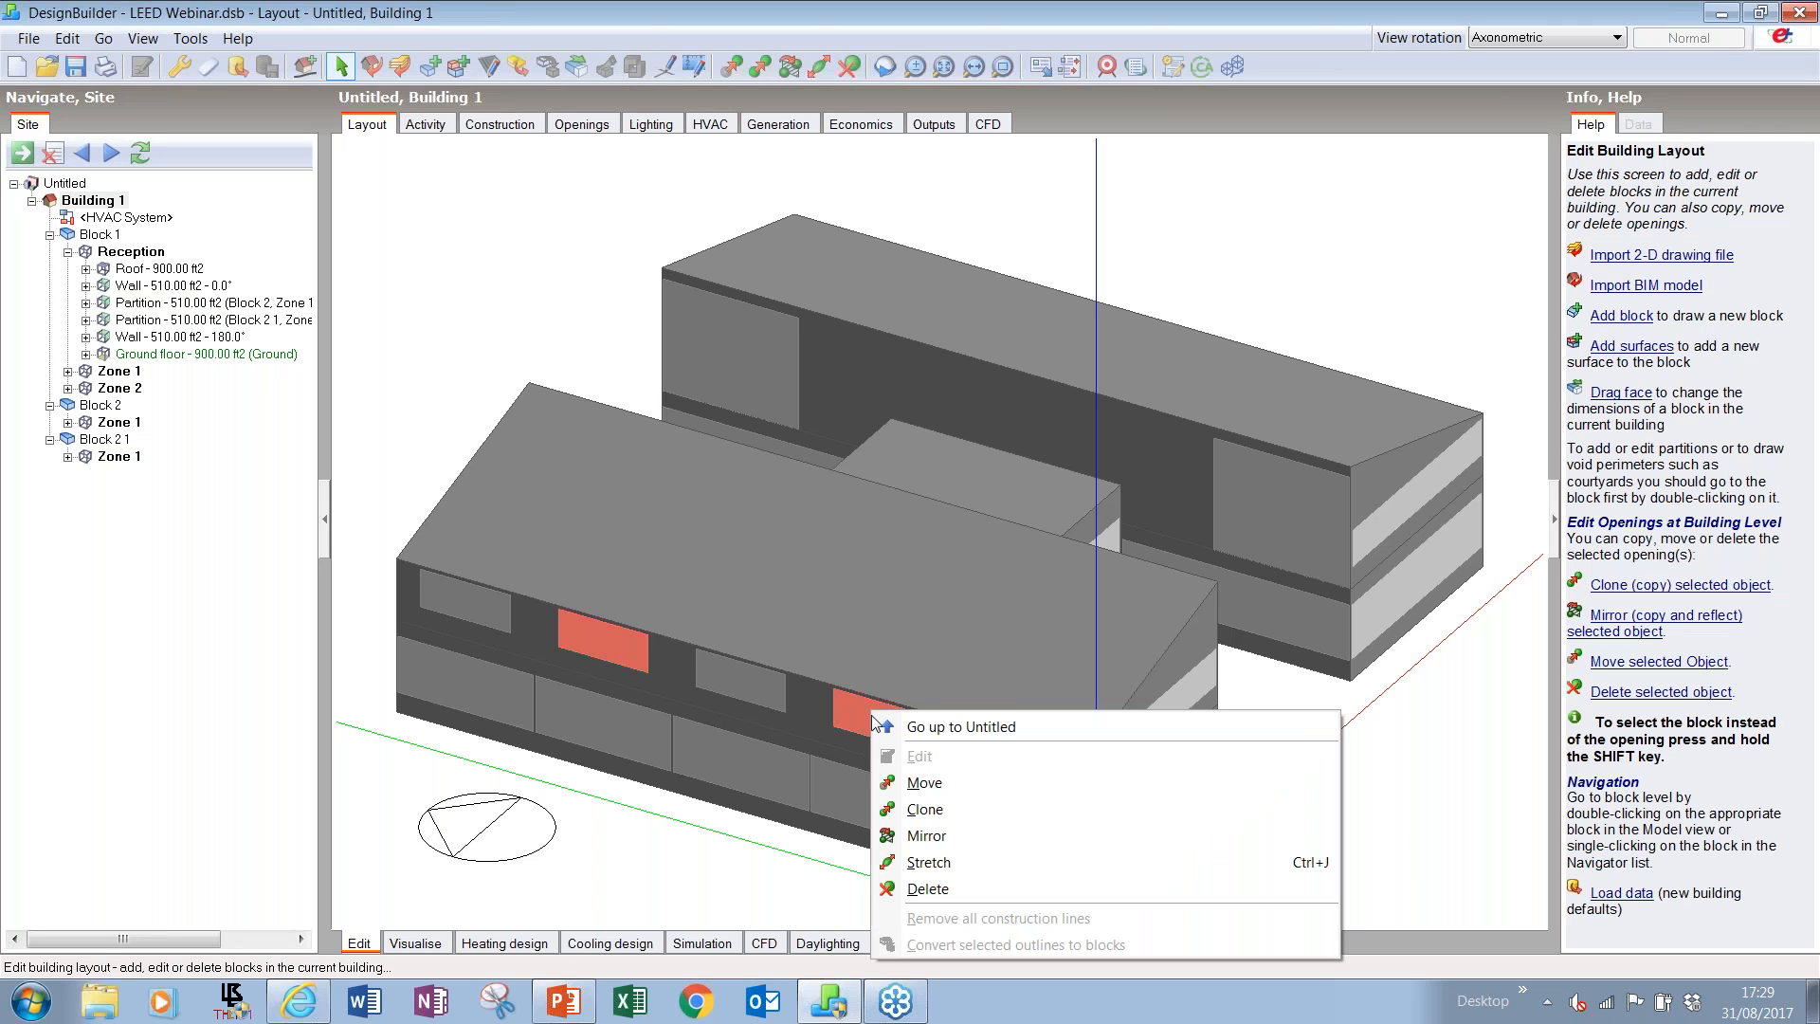
left_click(924, 809)
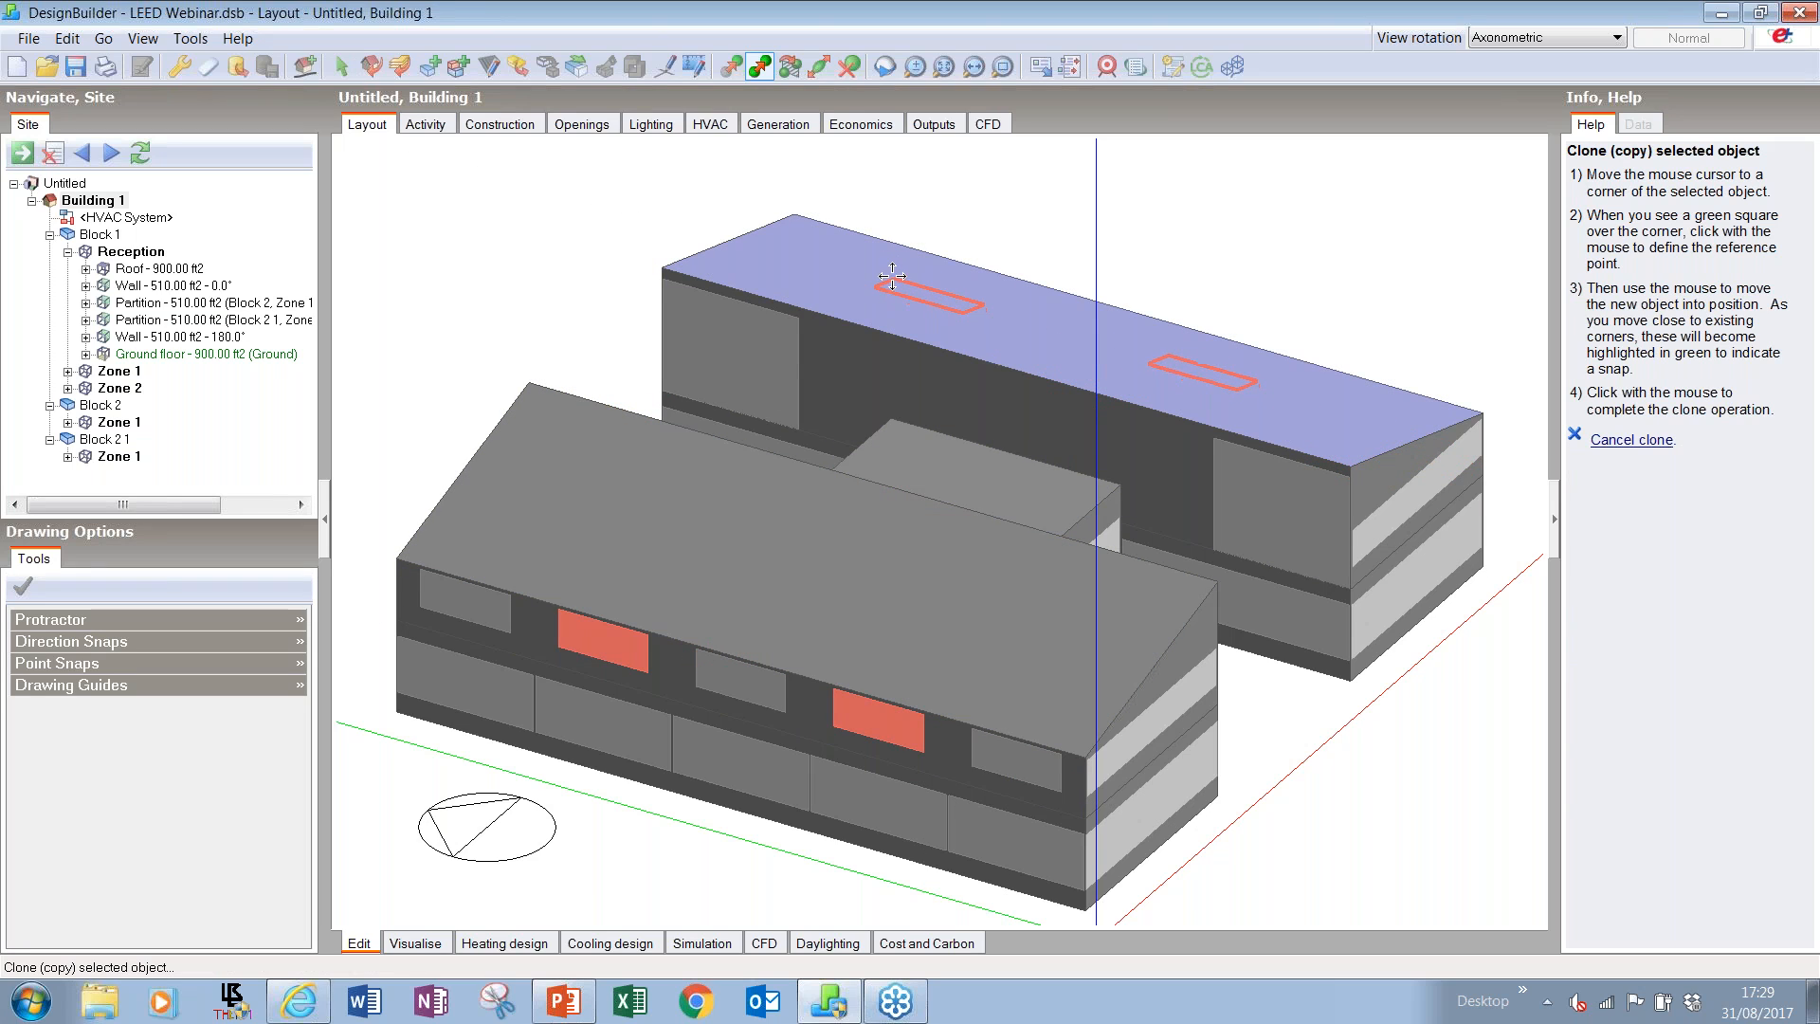
left_click(893, 275)
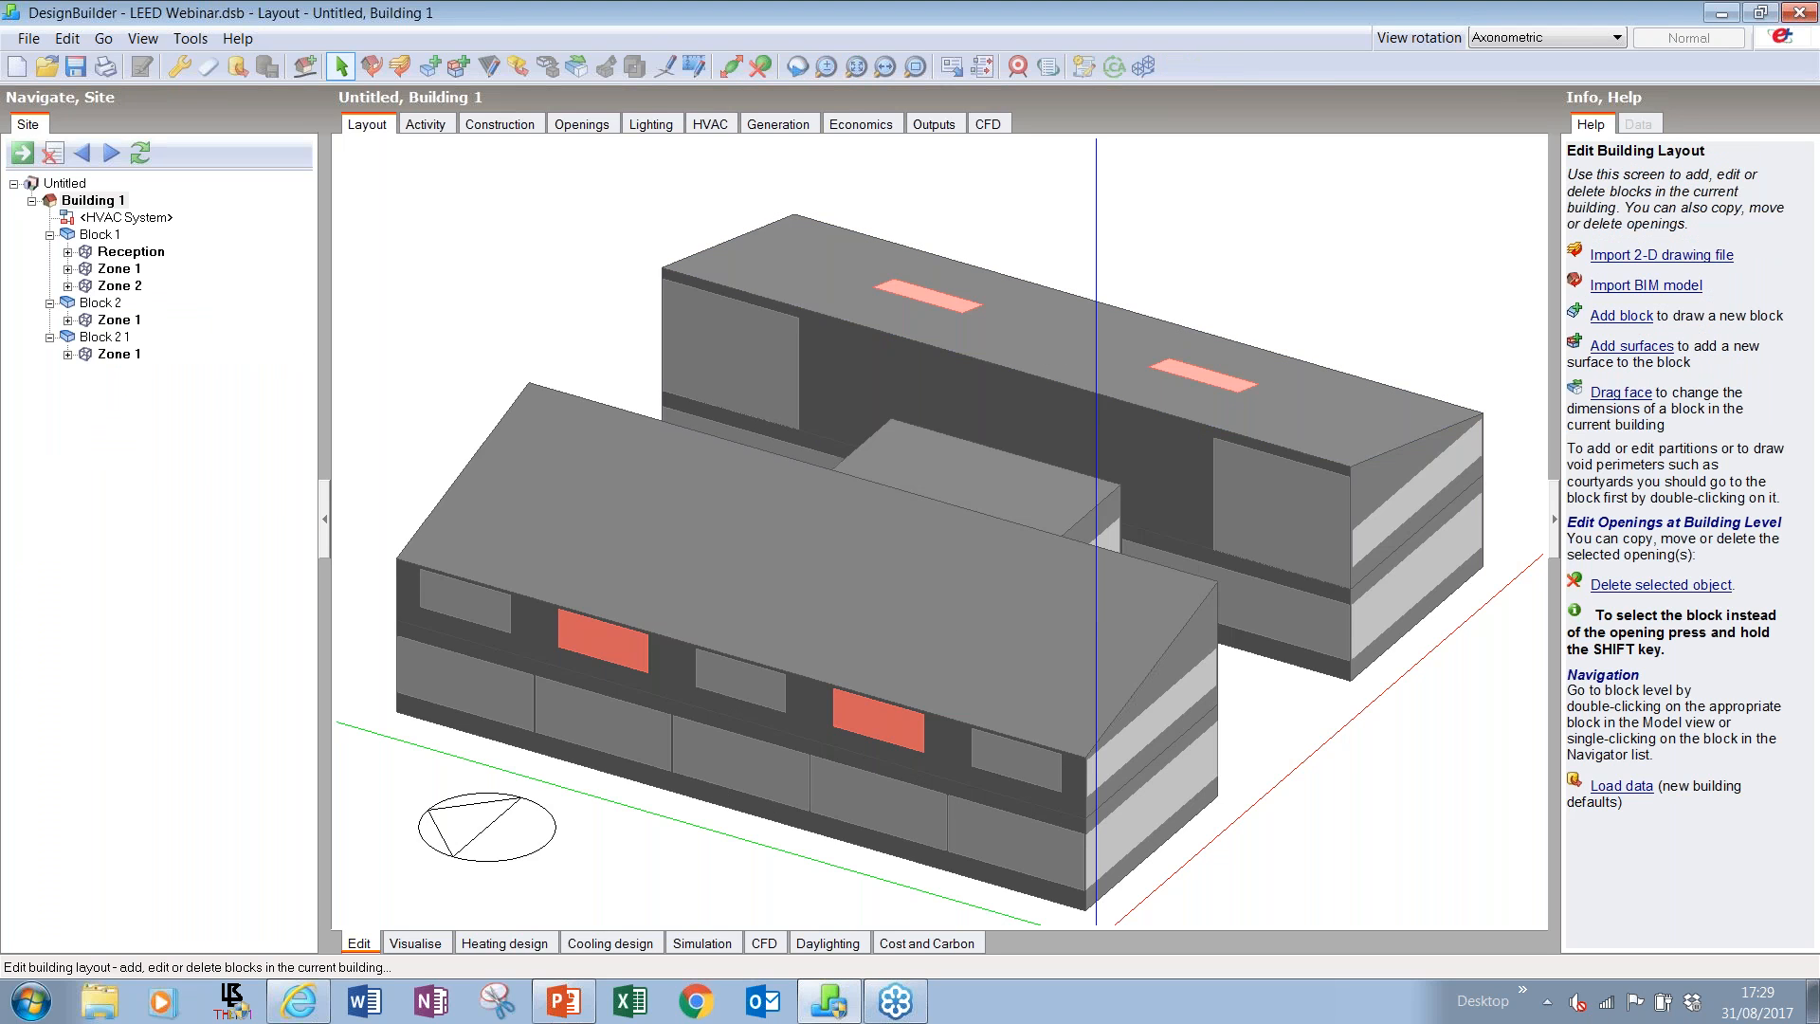
key("Escape")
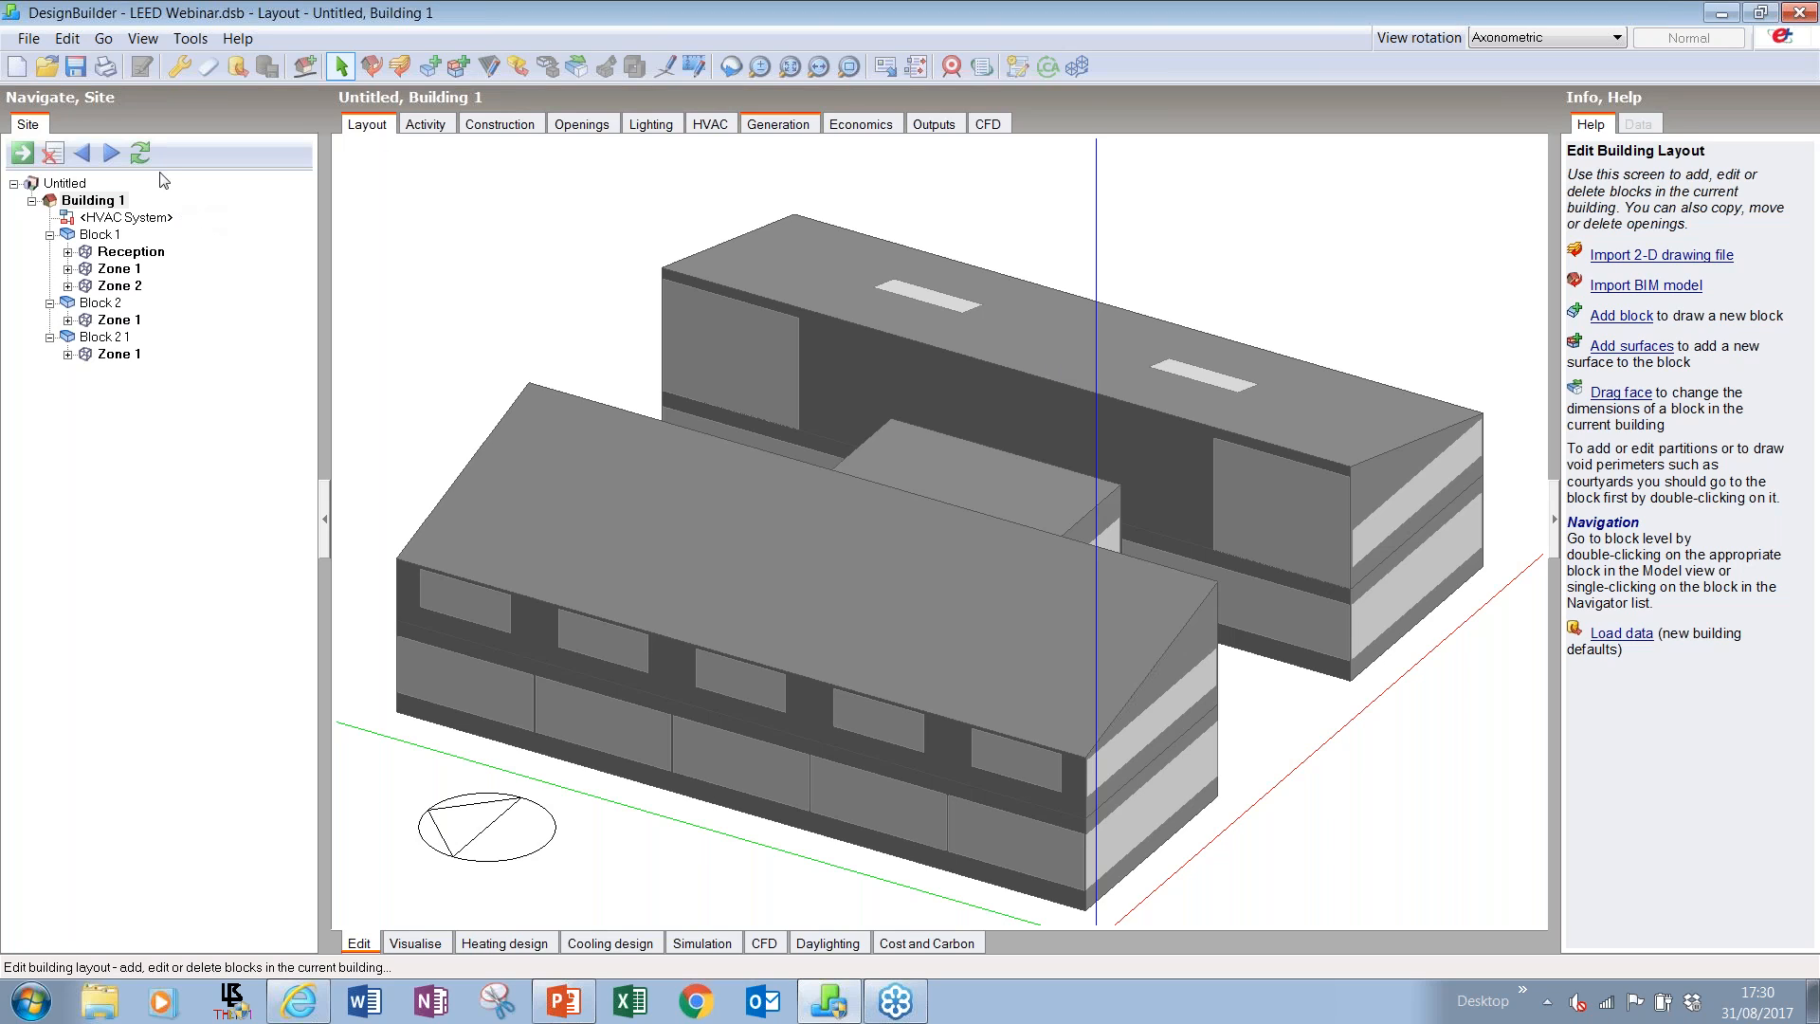
left_click(75, 66)
- Check Building 1's external glazing type and its window shading options in the openings data
left_click(597, 128)
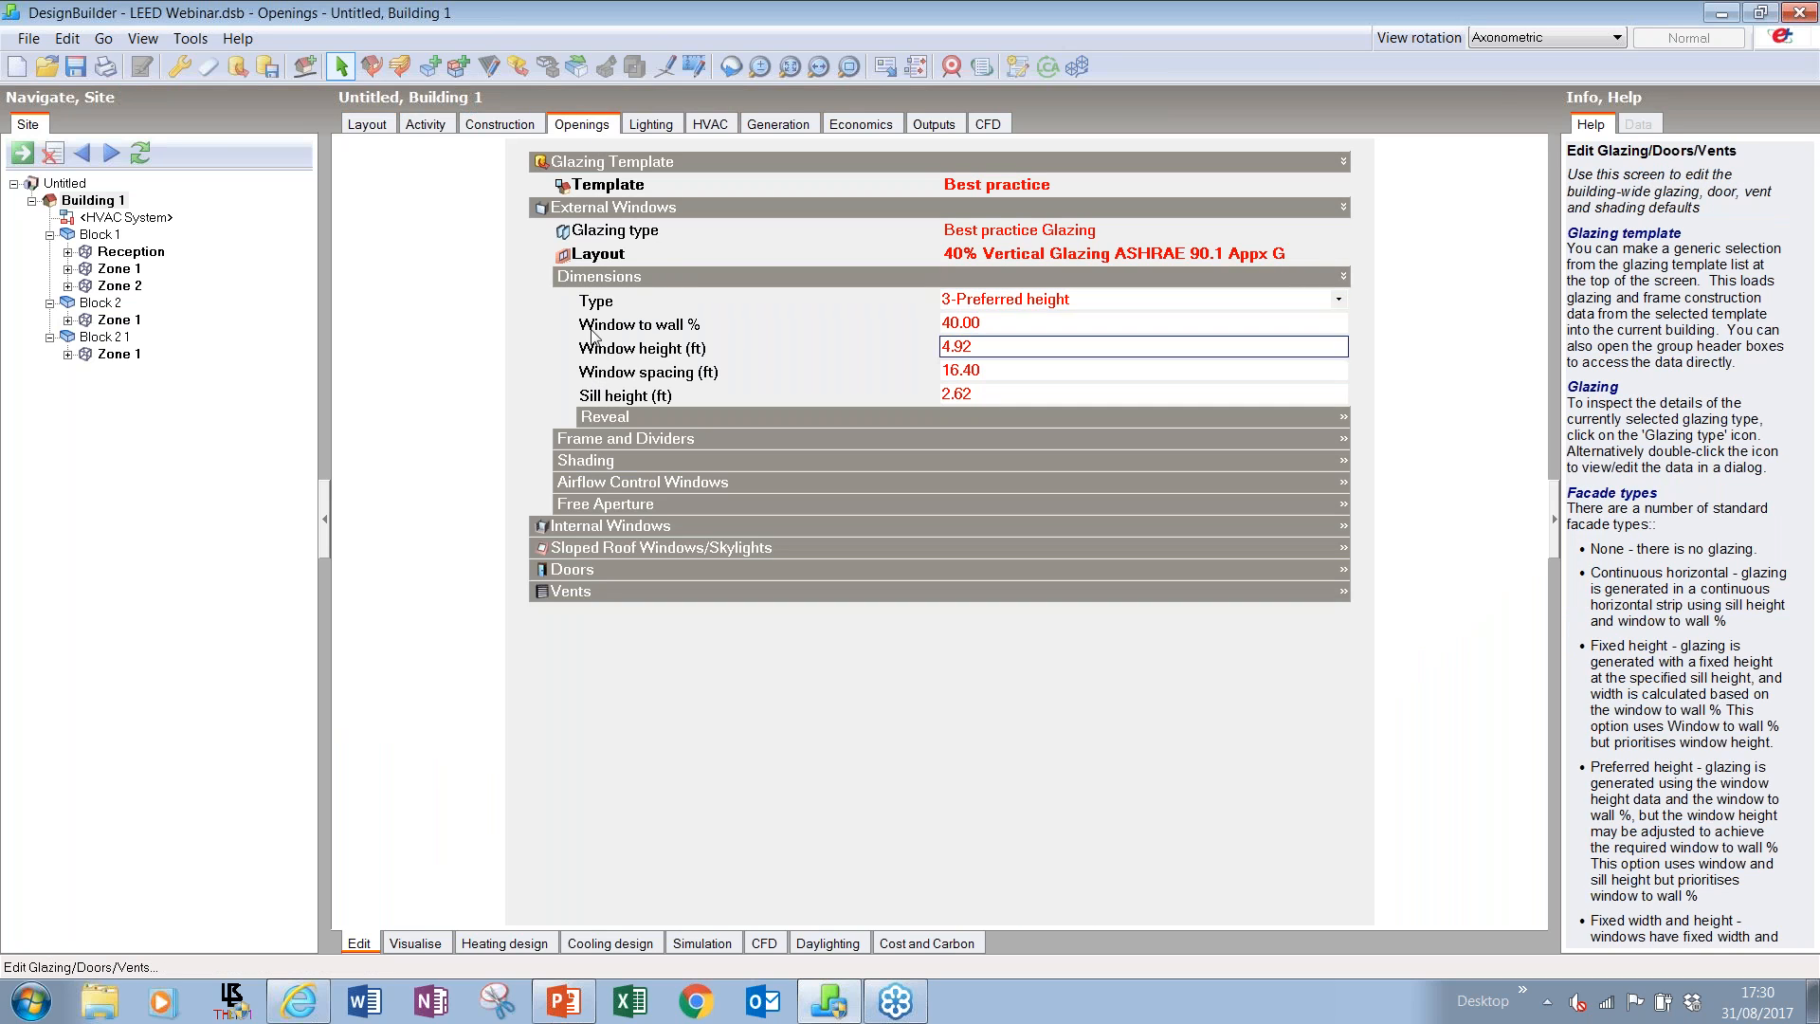
left_click(614, 230)
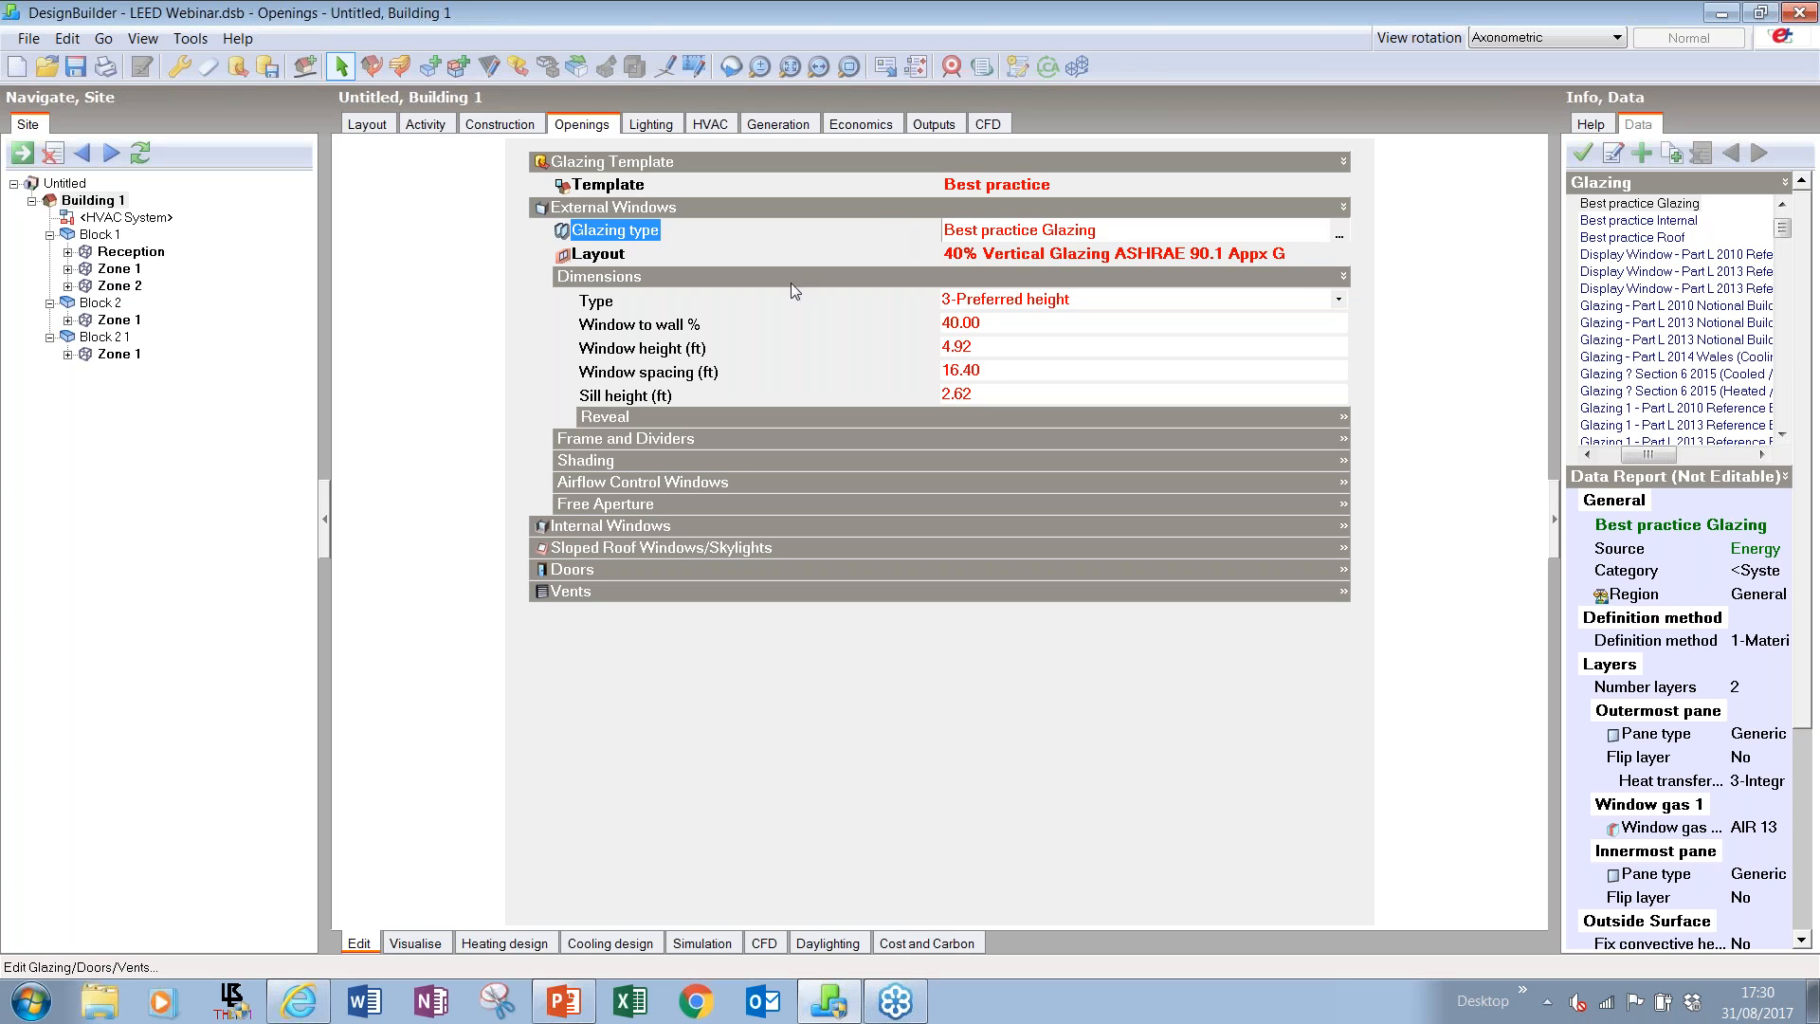
left_click(594, 462)
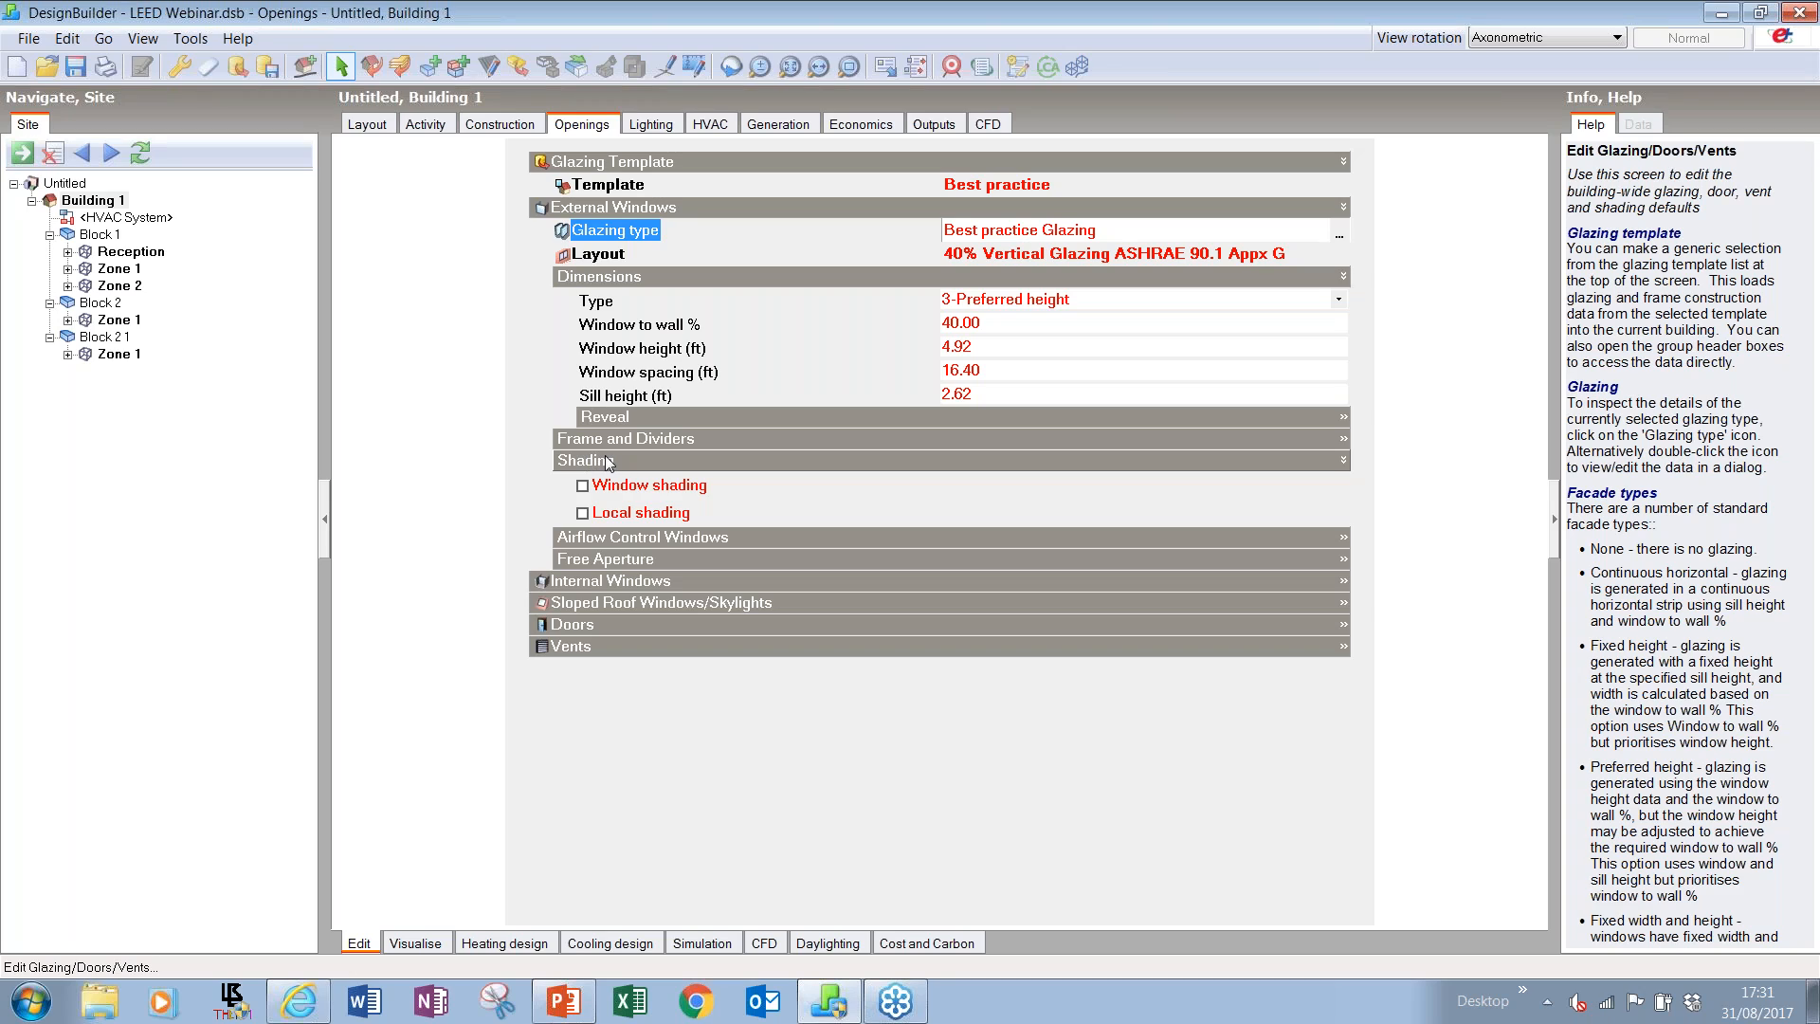
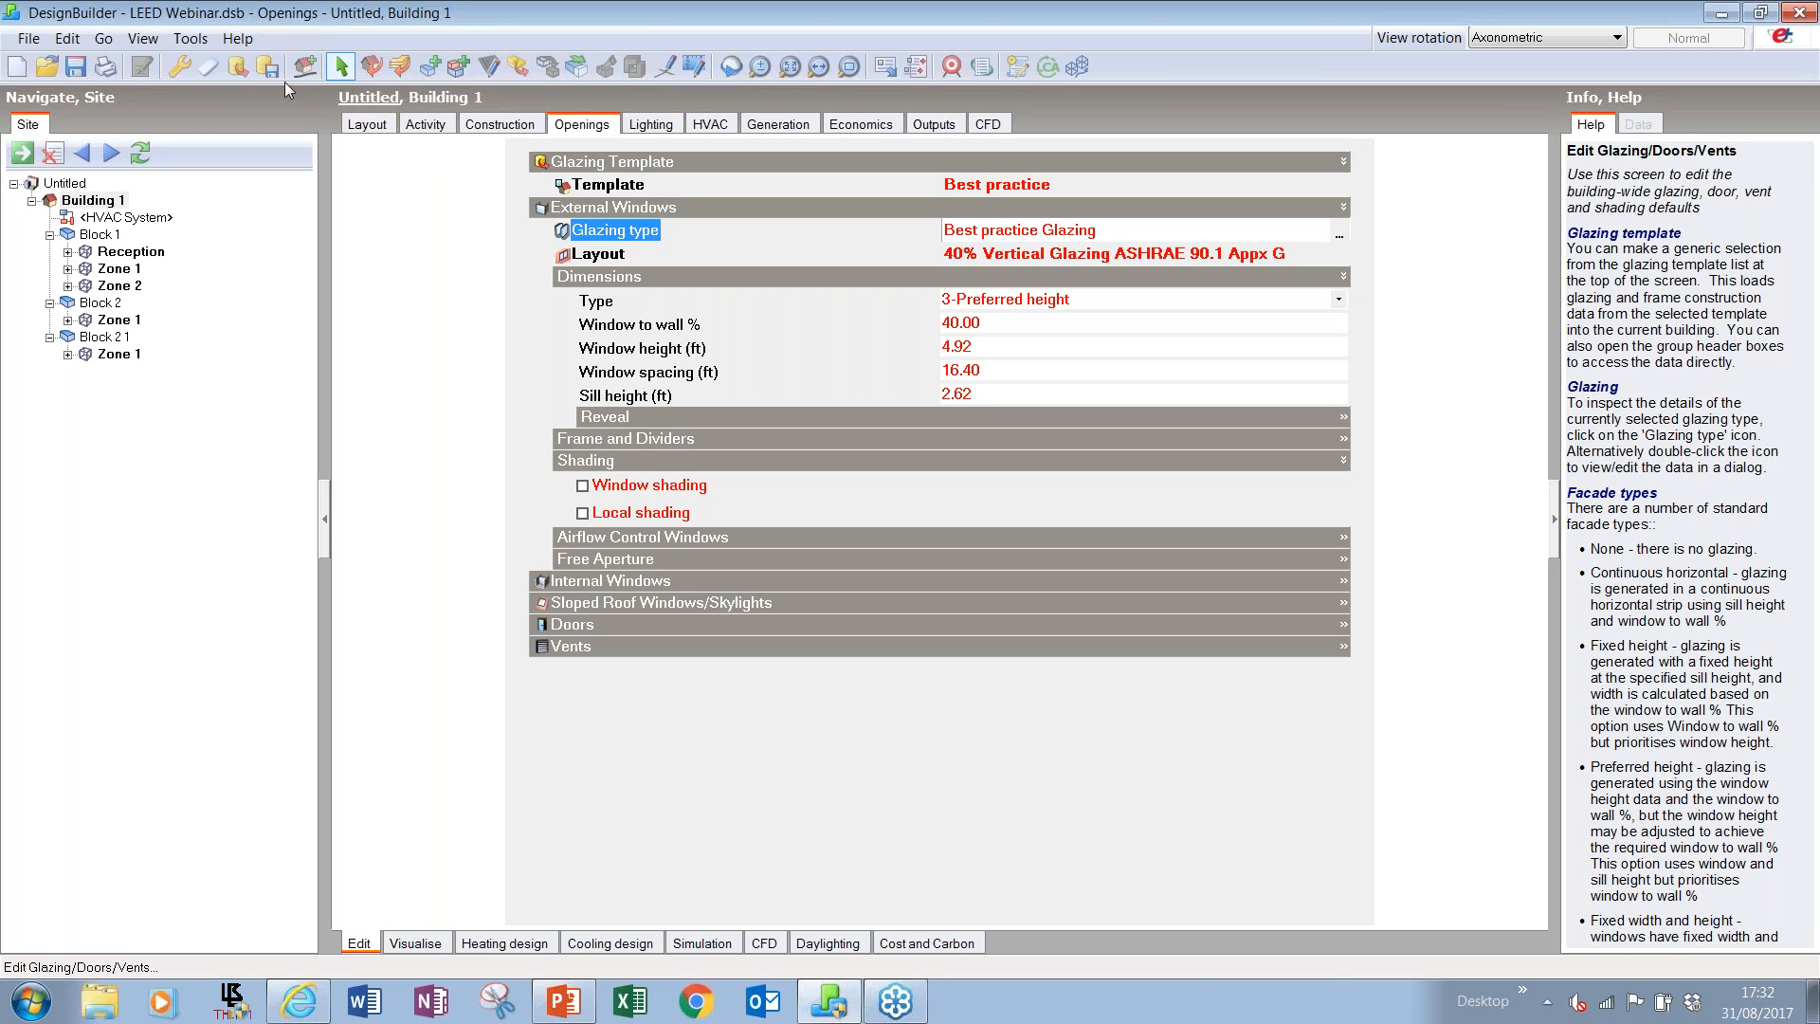
- Set up a template data load for glazing only, without facade data, using the Best practice +1m overhang template
left_click(238, 70)
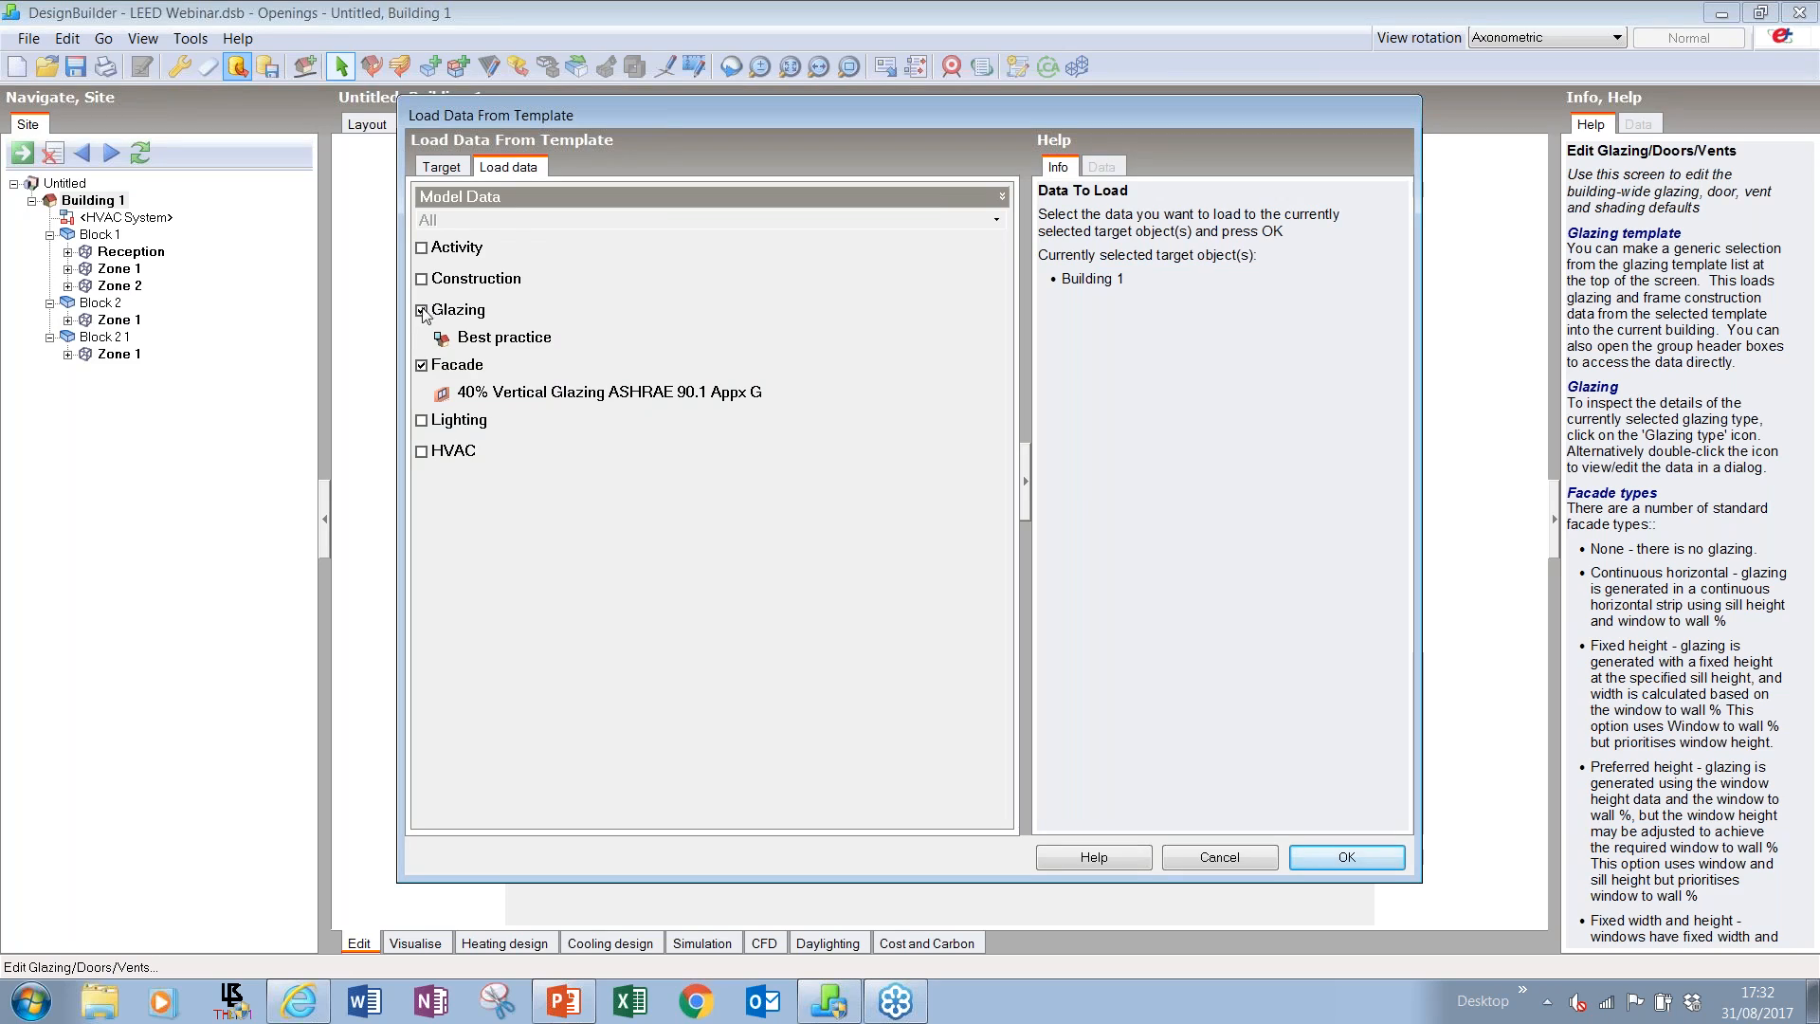
left_click(421, 366)
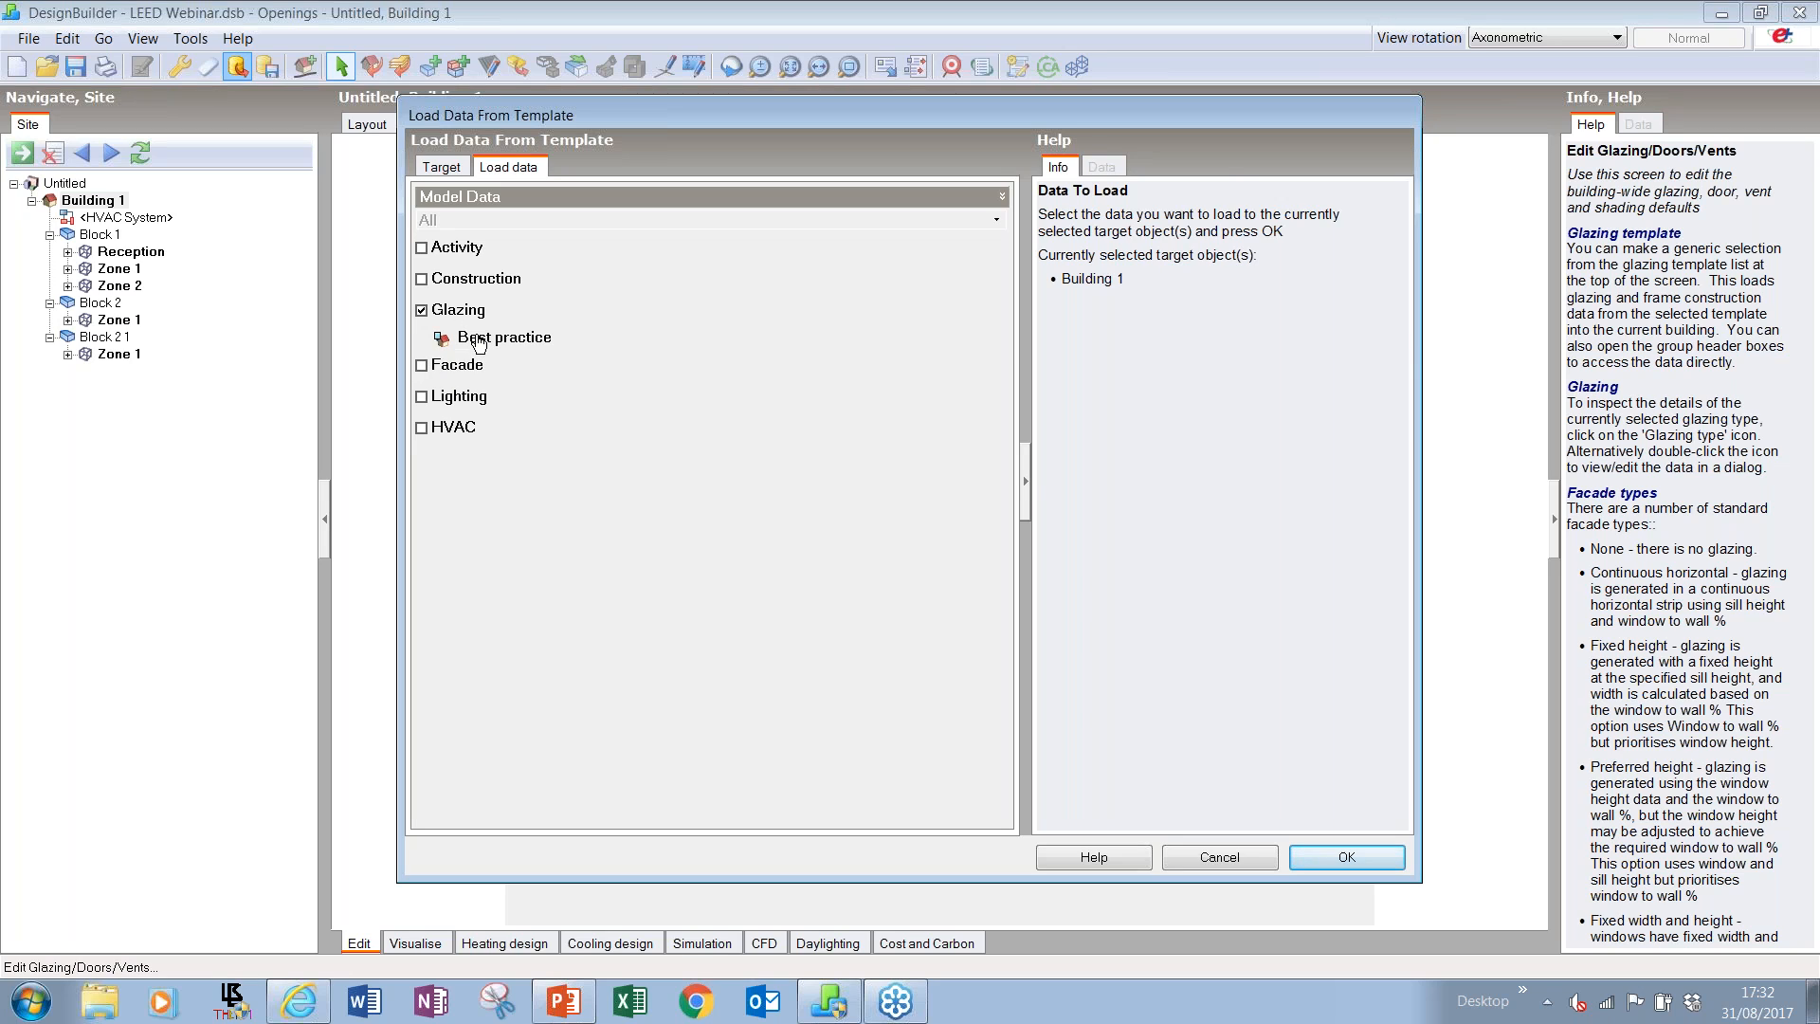
left_click(479, 342)
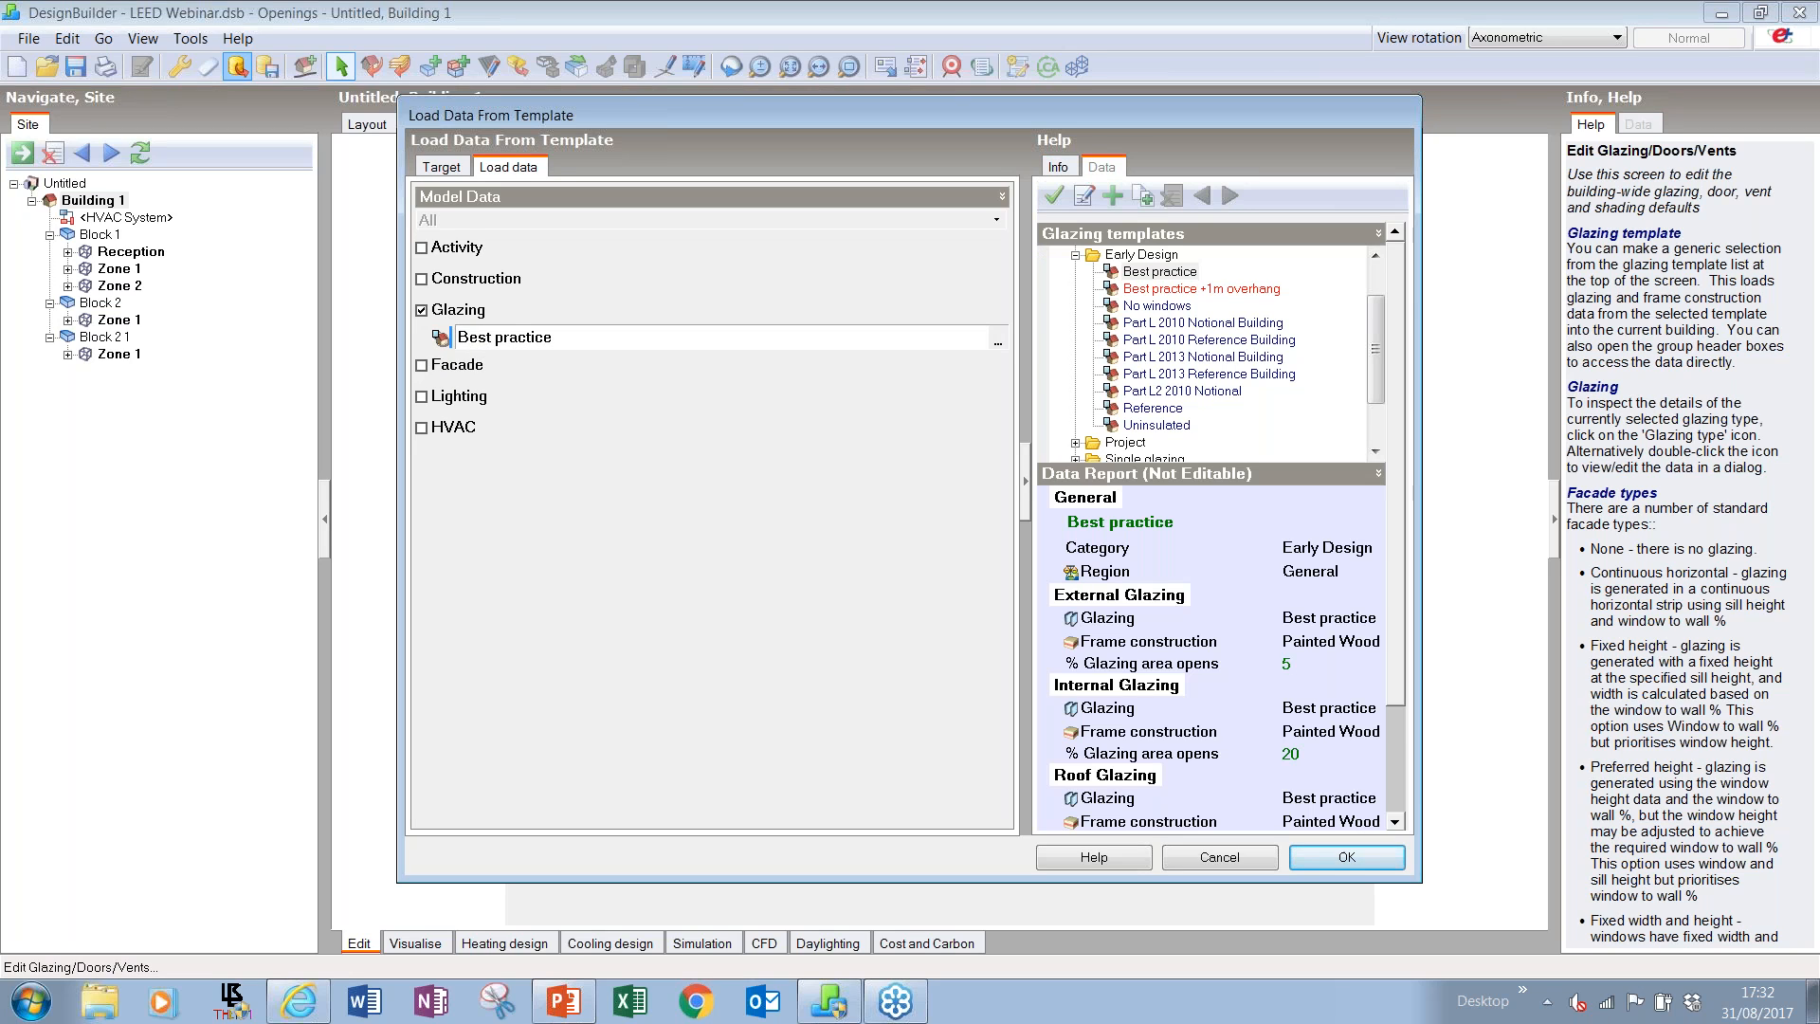
left_click(1153, 290)
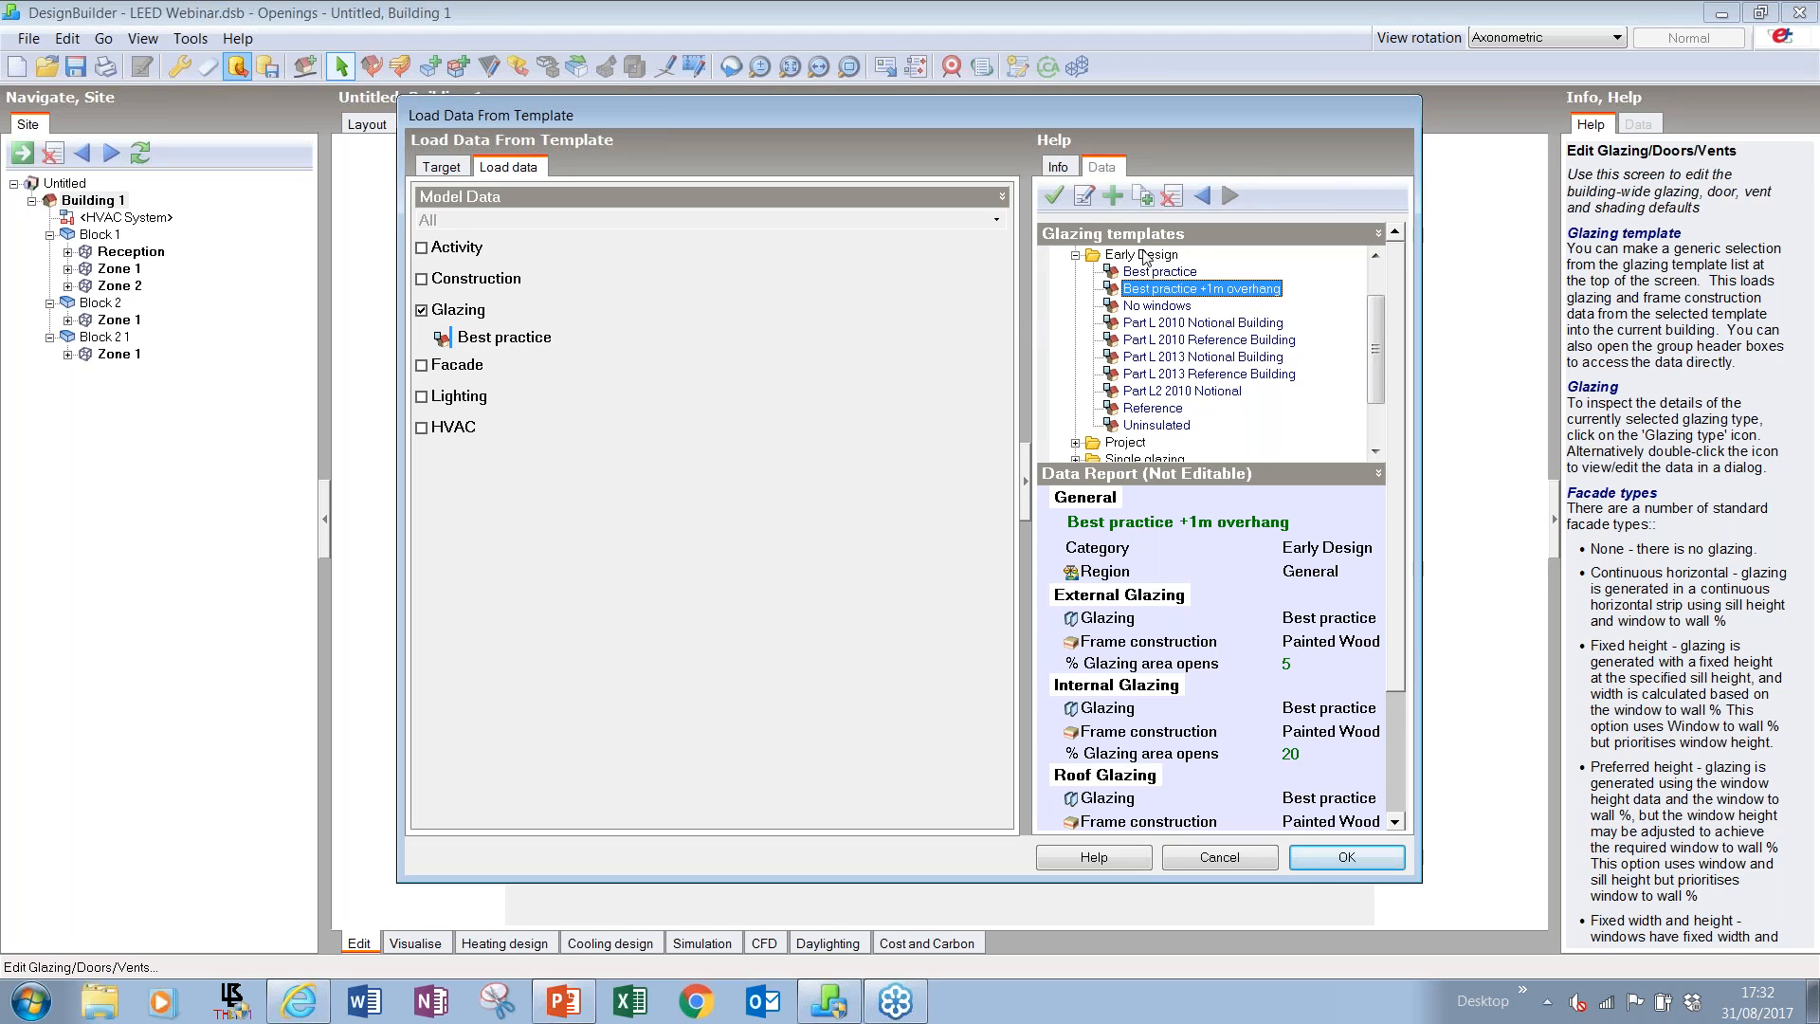
left_click(1056, 197)
- Open a selection filter for the template load's target objects, filtering by surfaces with external adjacency
left_click(442, 169)
left_click(477, 279)
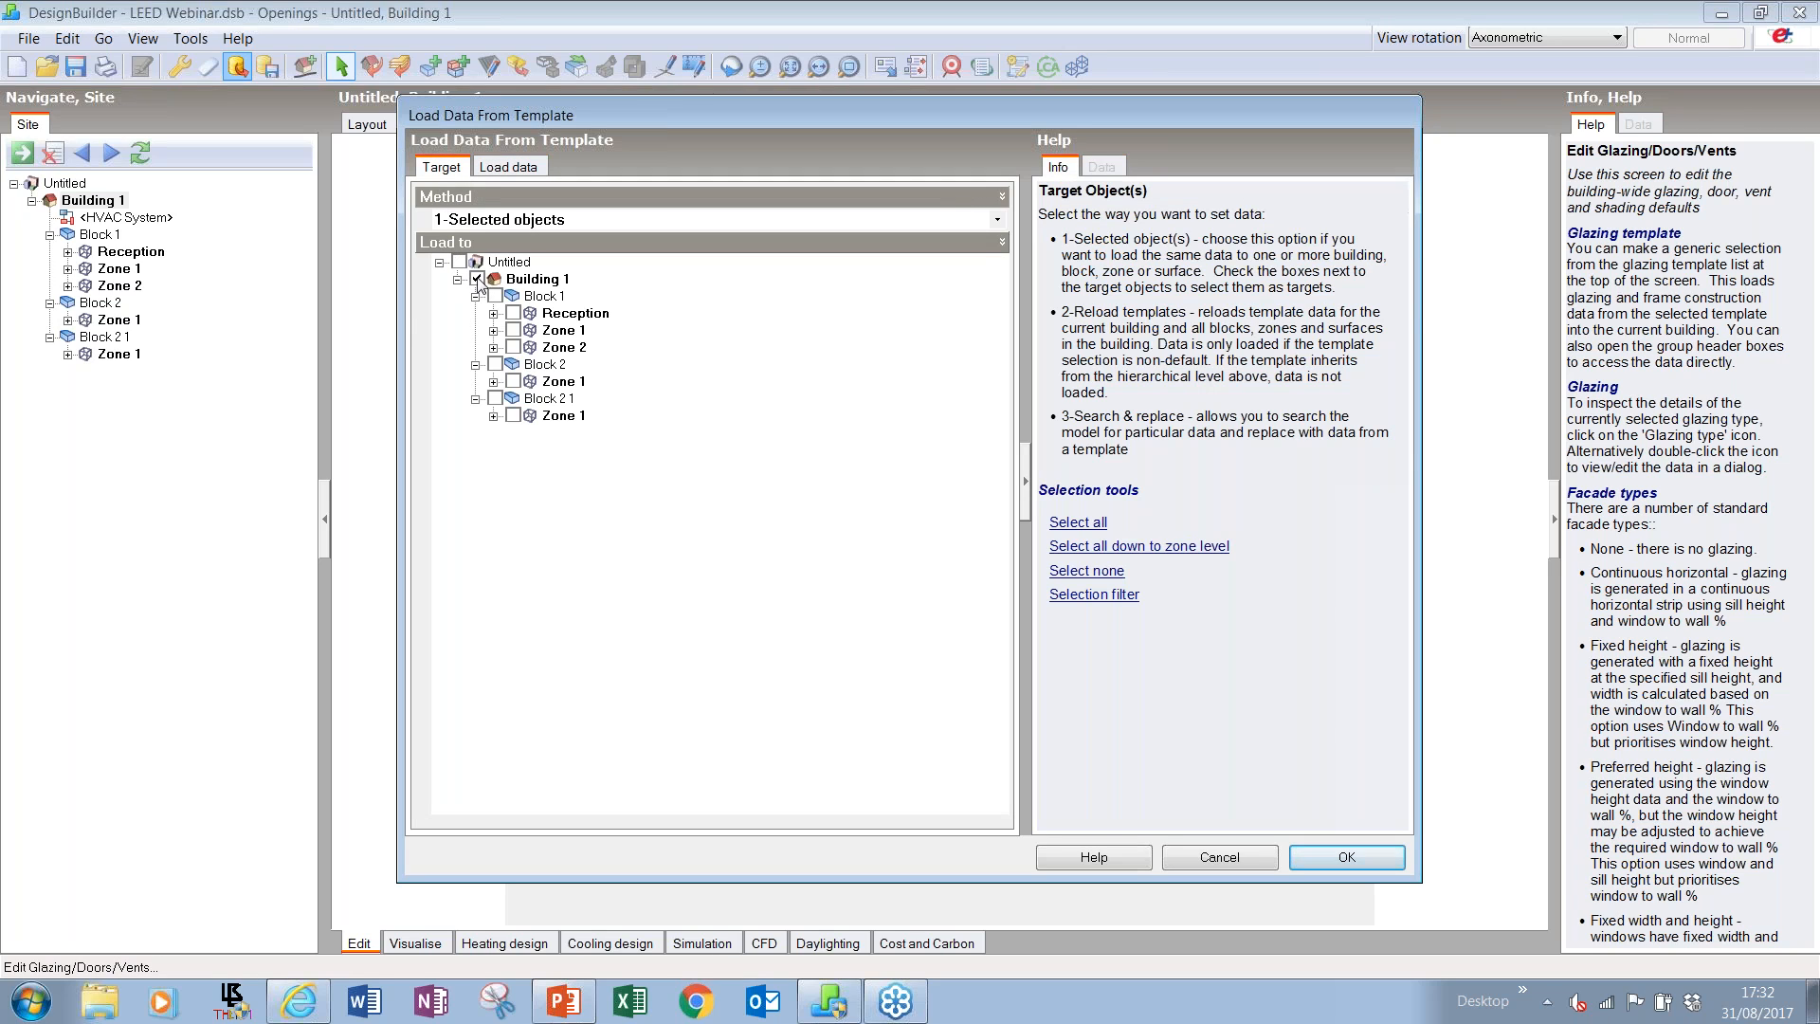
left_click(476, 279)
left_click(1076, 597)
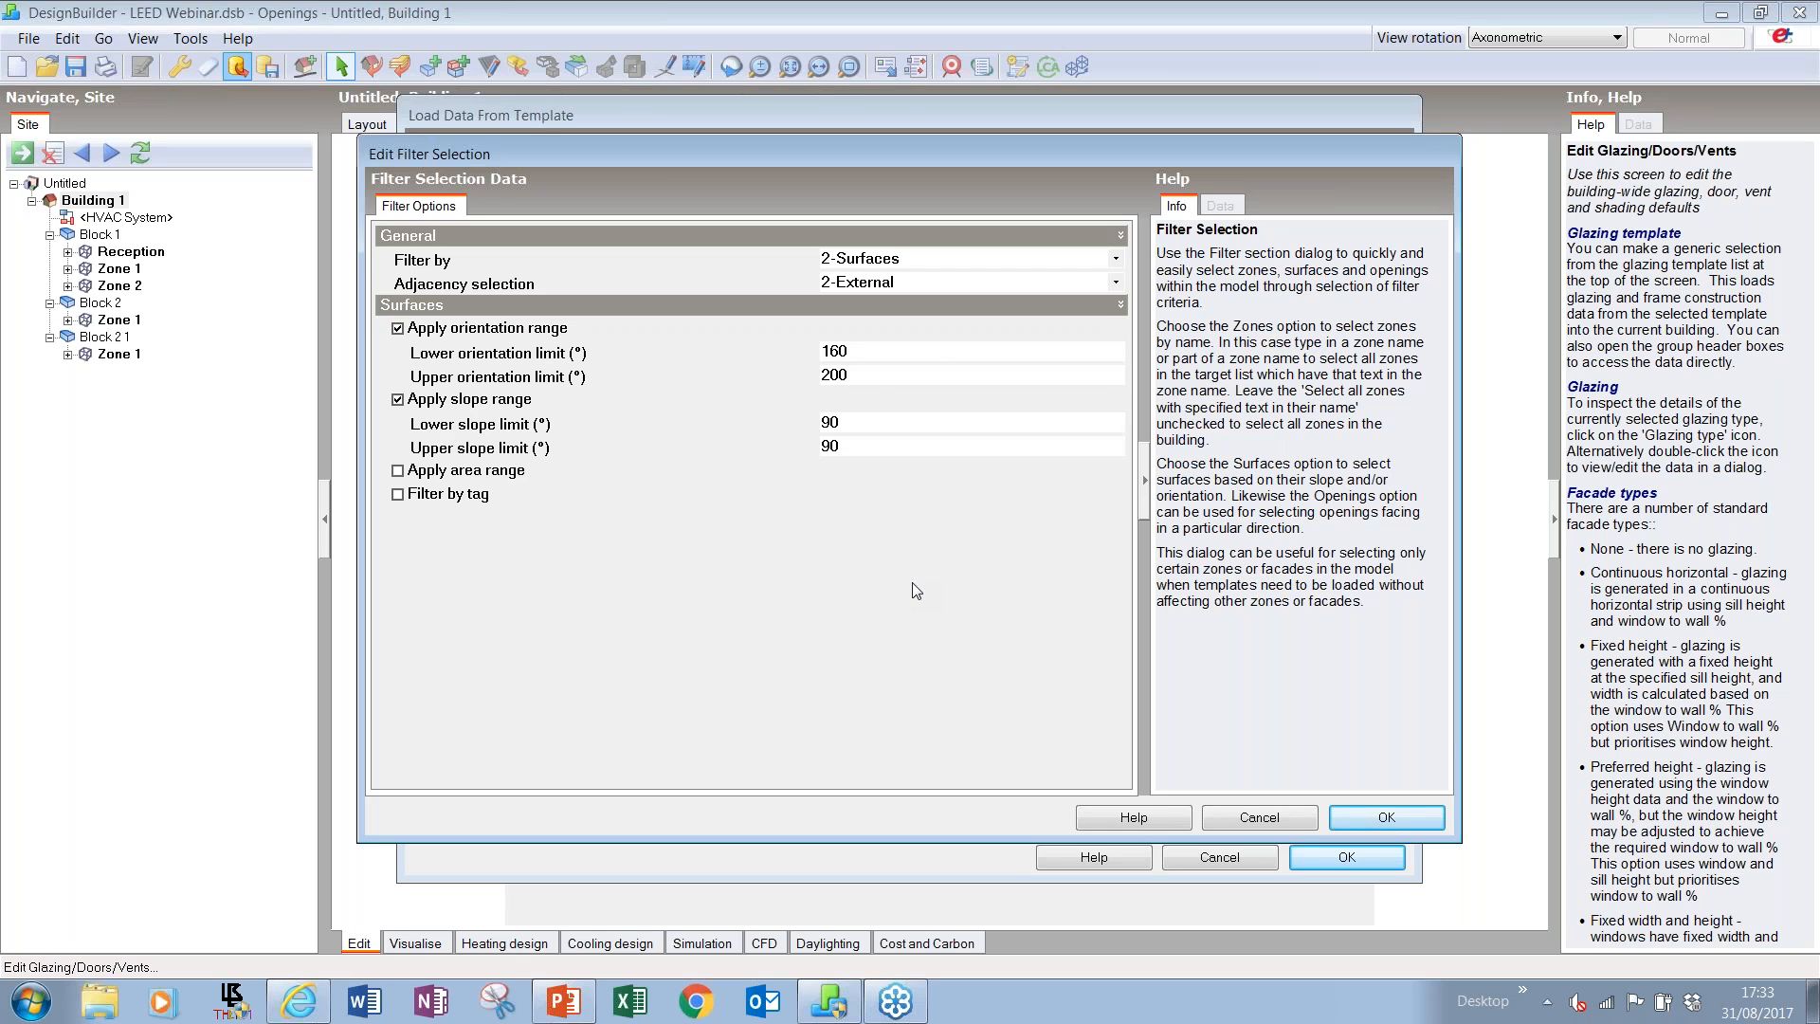
left_click(832, 353)
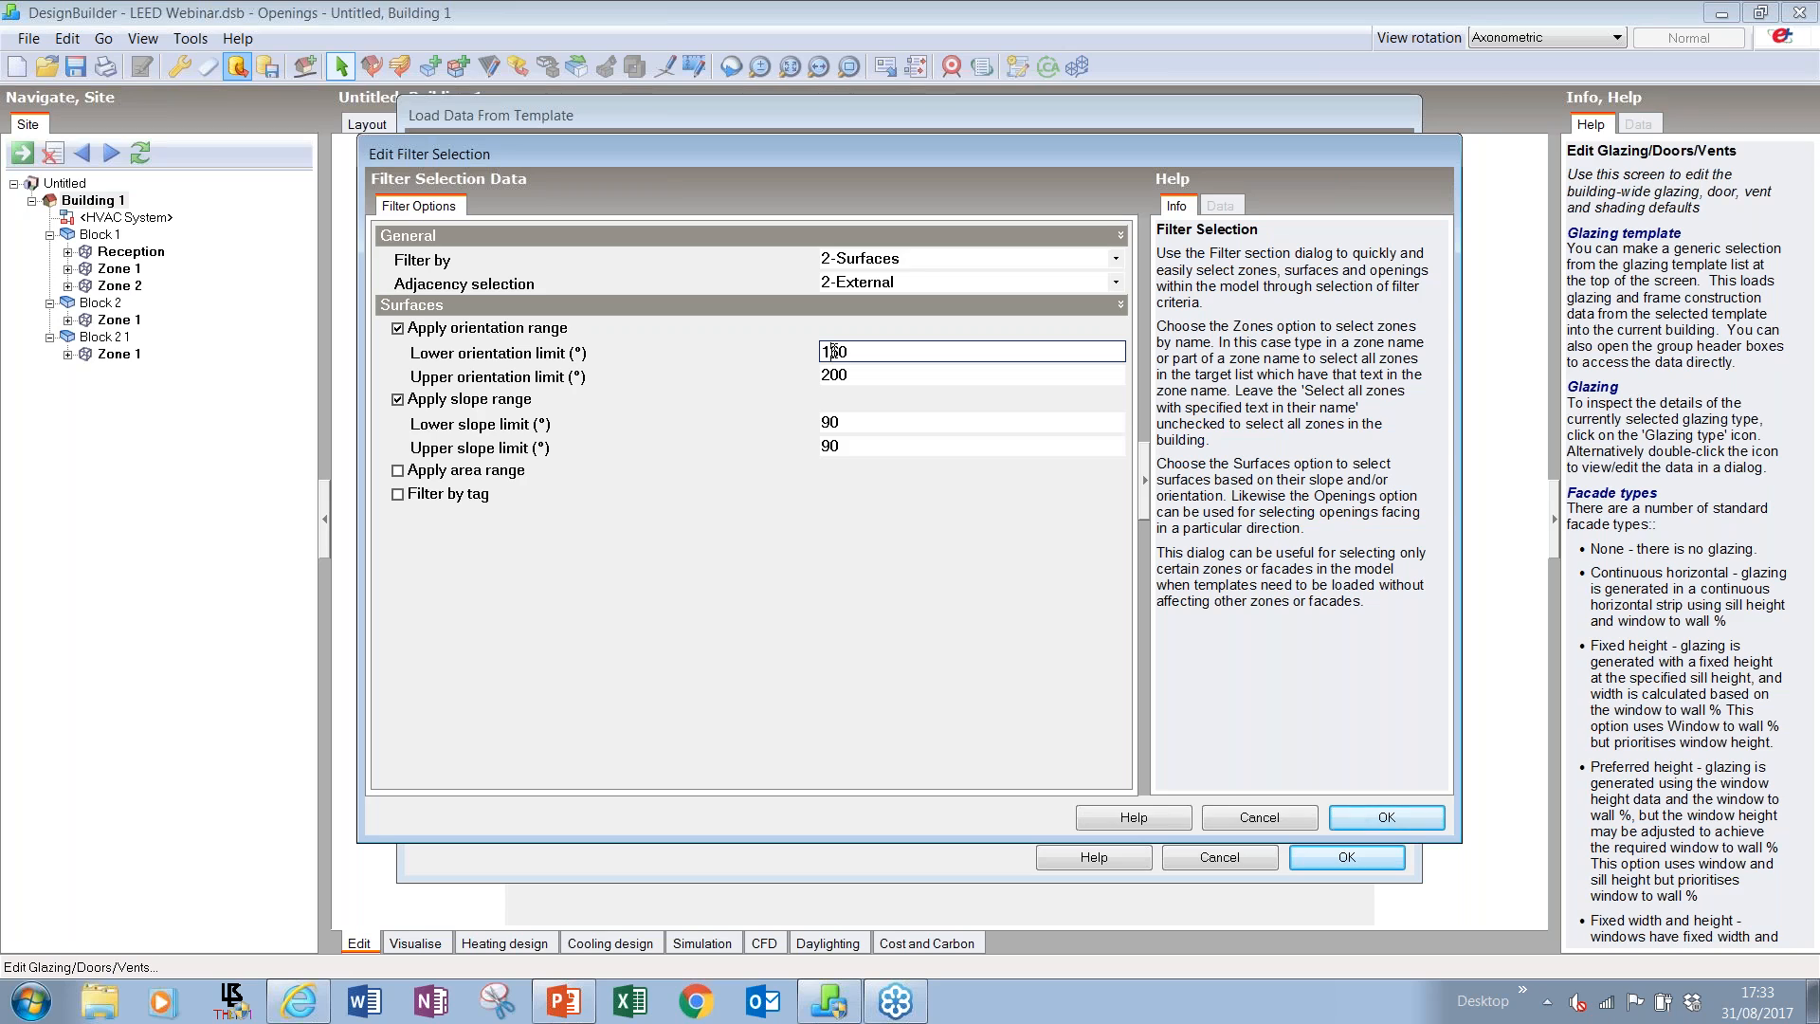
left_click(1114, 260)
left_click(1113, 261)
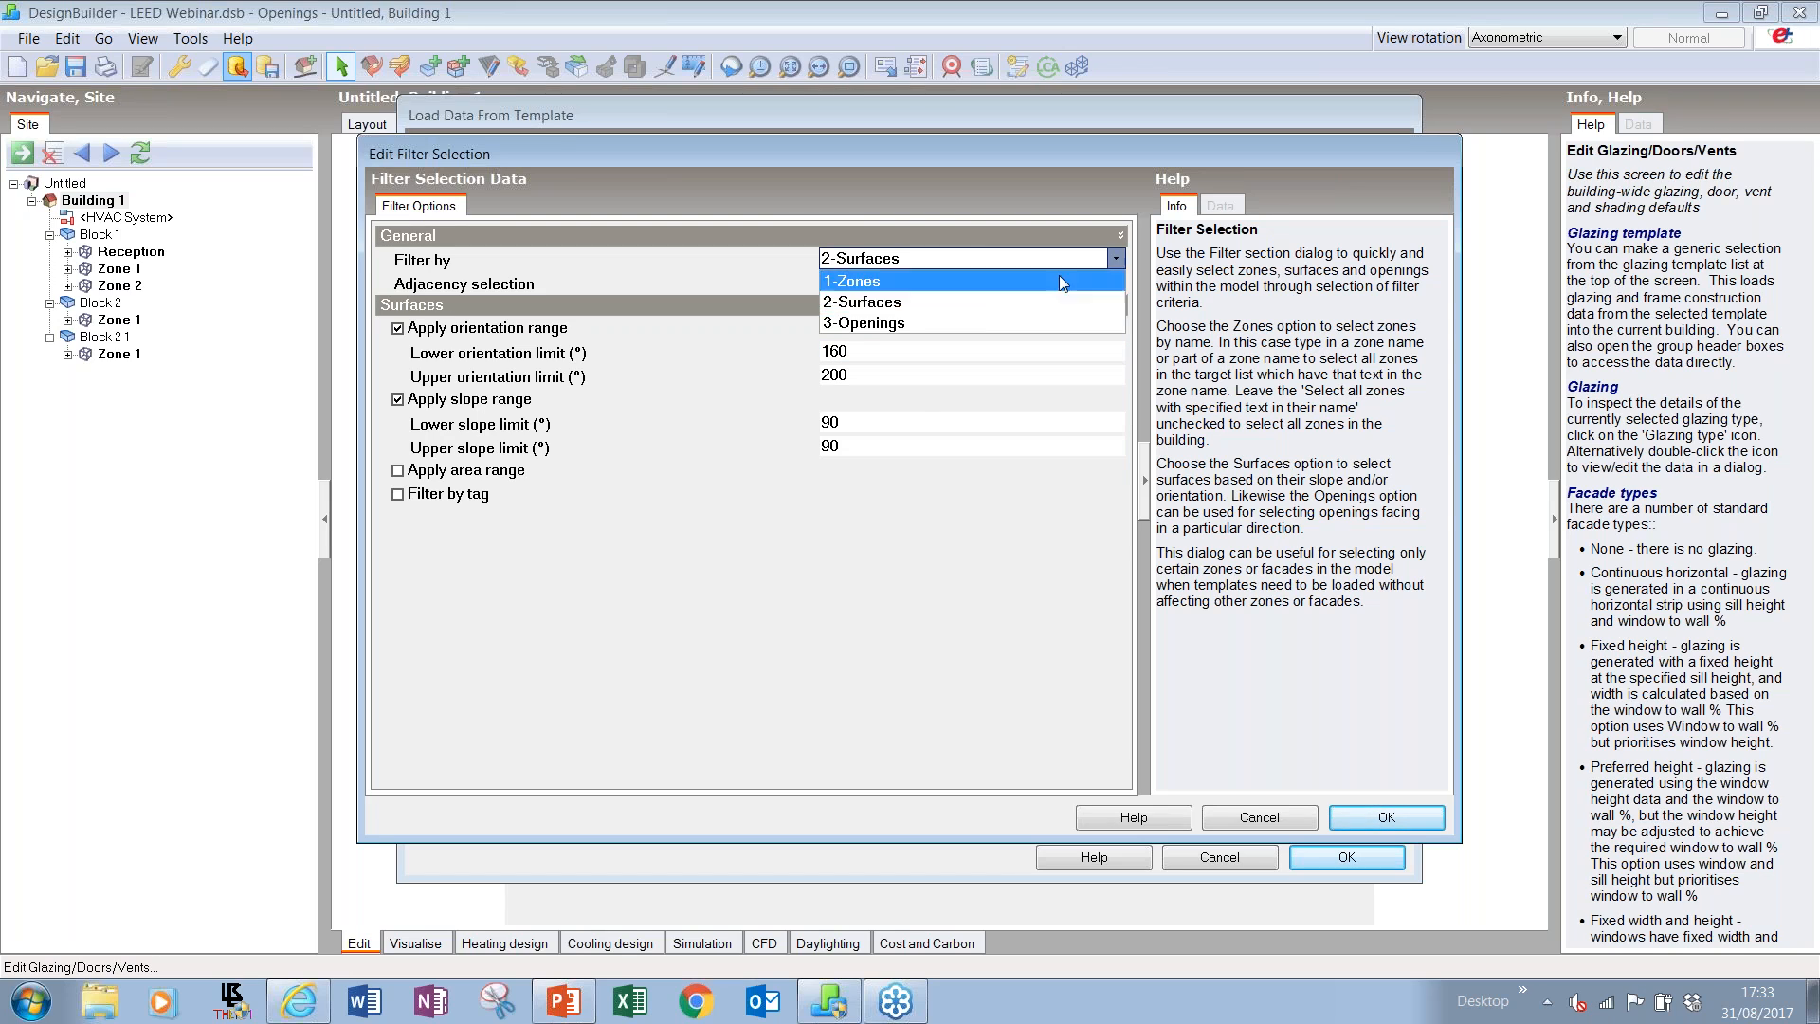
left_click(901, 303)
left_click(1117, 282)
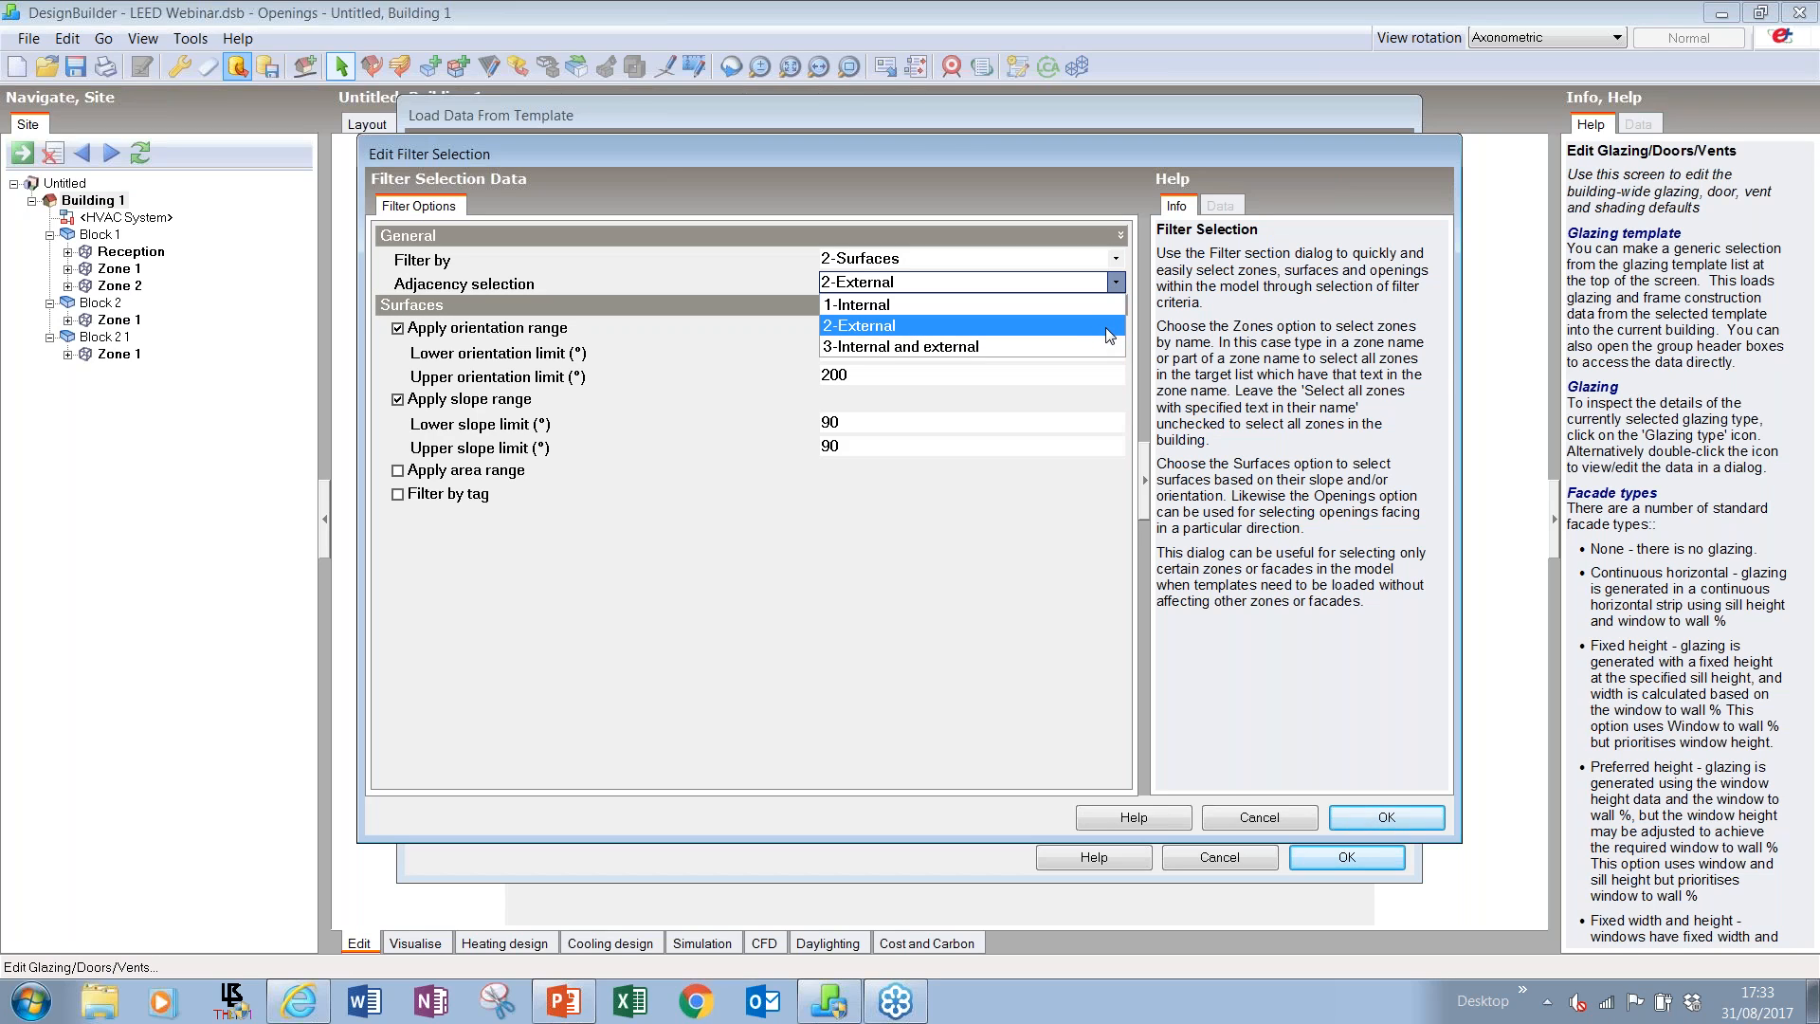
left_click(1080, 325)
- Set the filter's orientation range to 150° lower and 210° upper, and apply it to the target objects
left_click(844, 374)
left_click(835, 351)
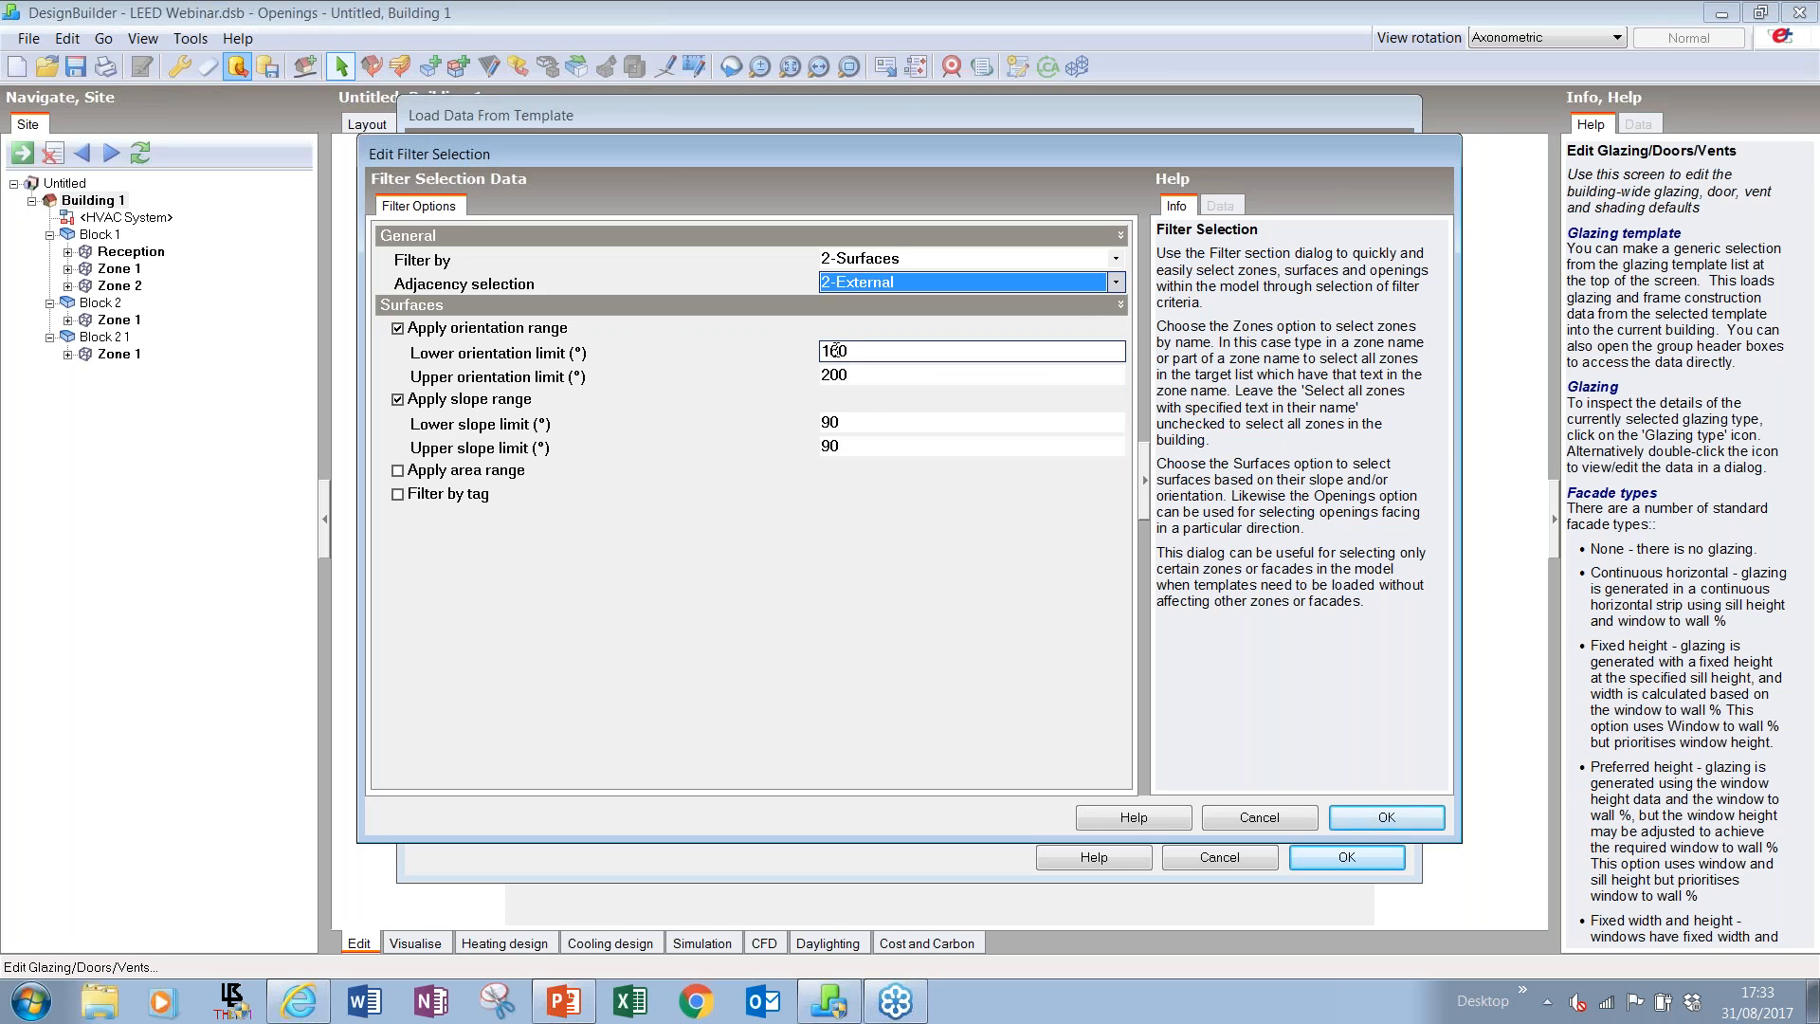
left_click_drag(831, 351, 860, 357)
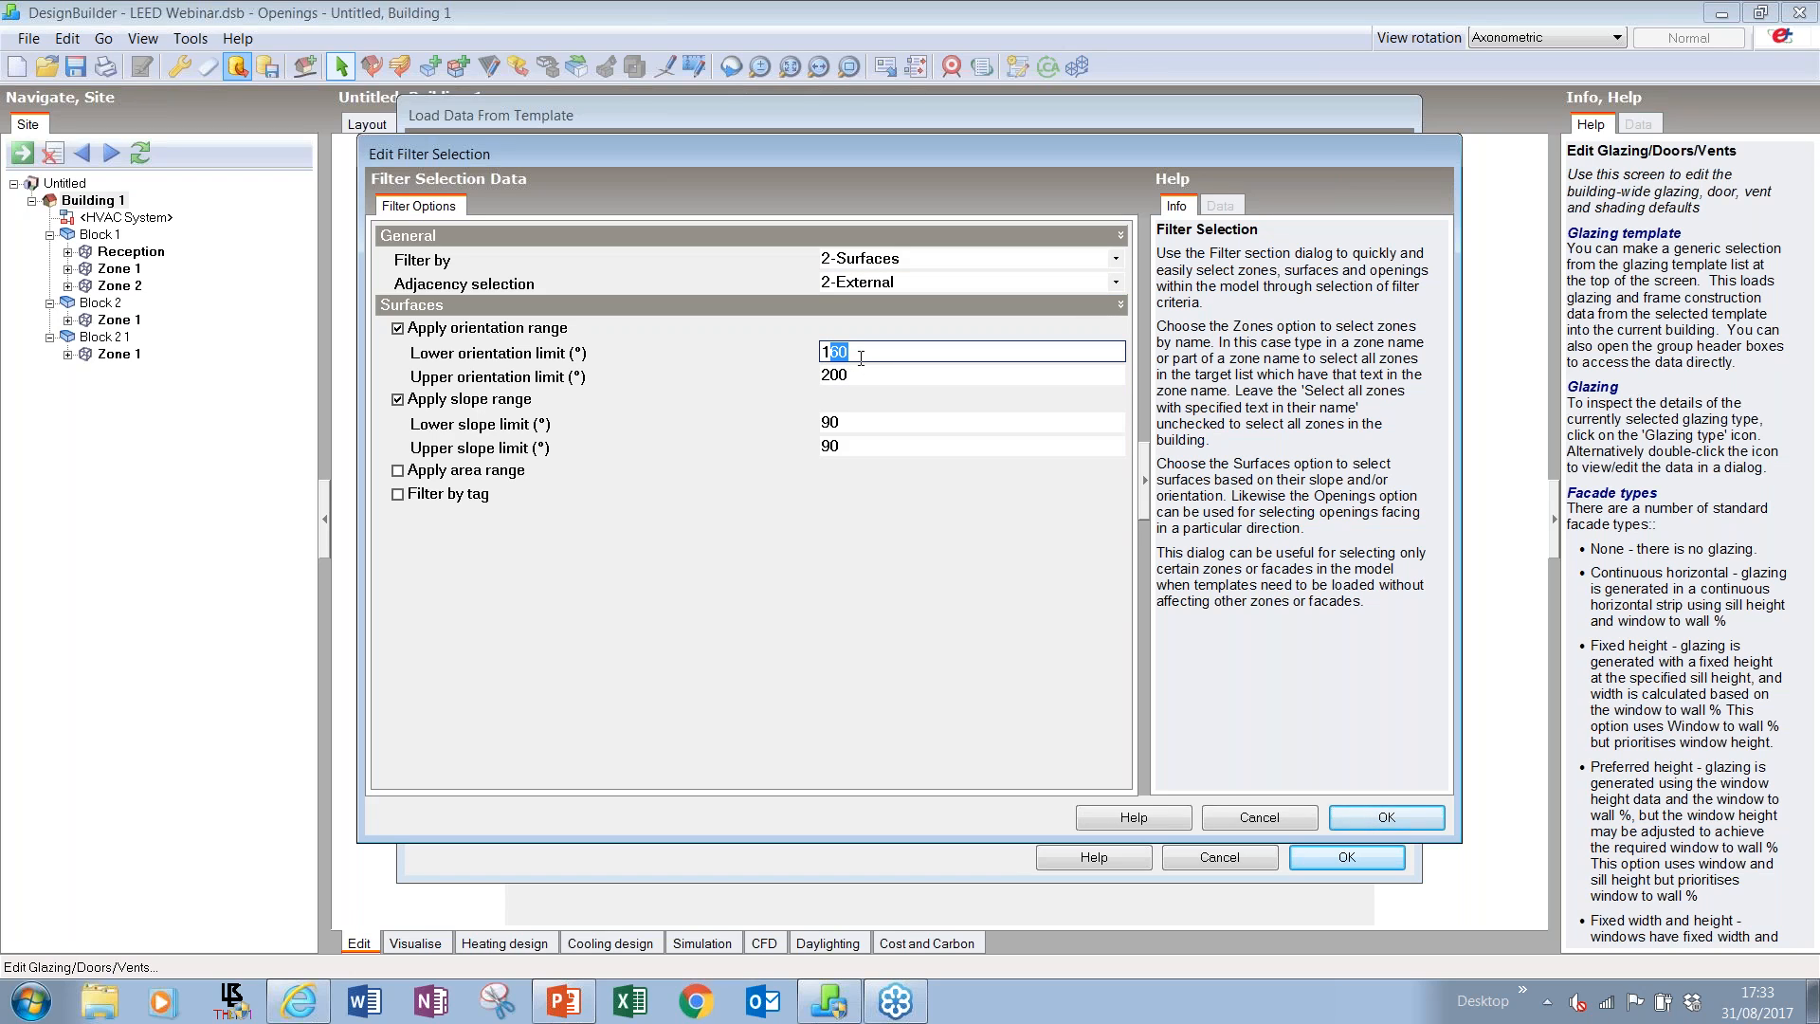
type("50")
left_click(832, 374)
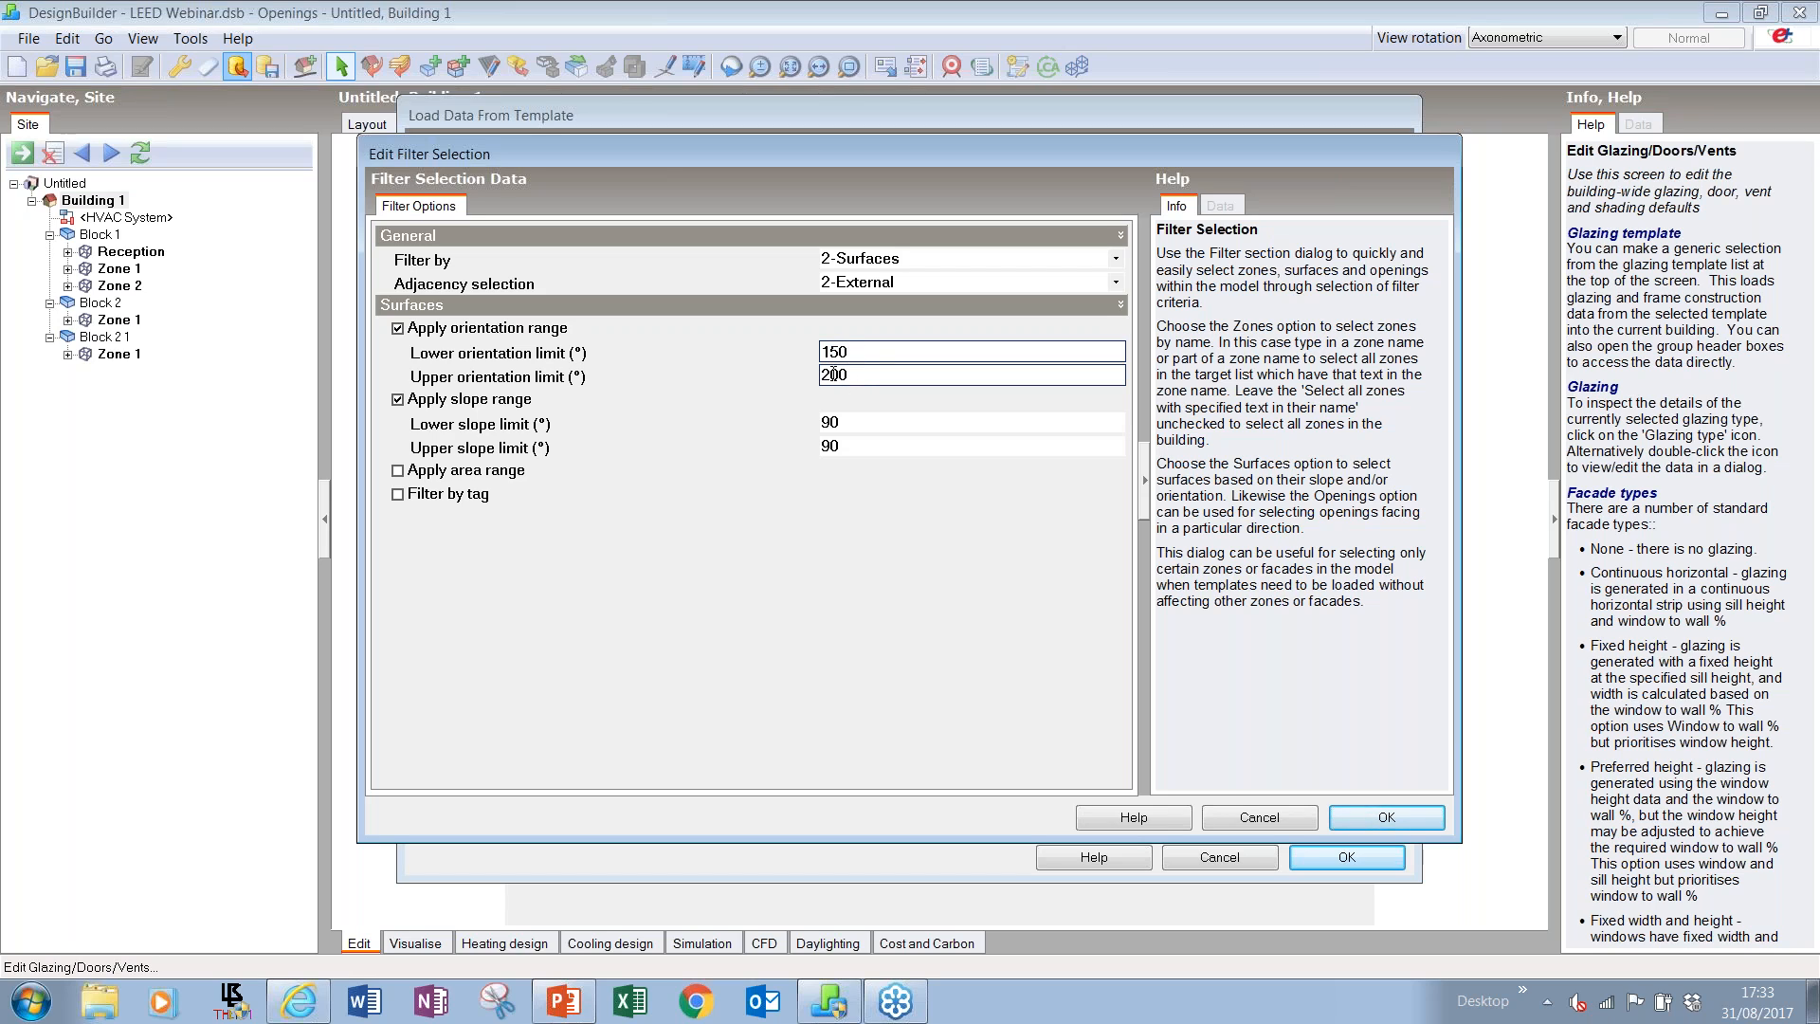
left_click(861, 374, "shift")
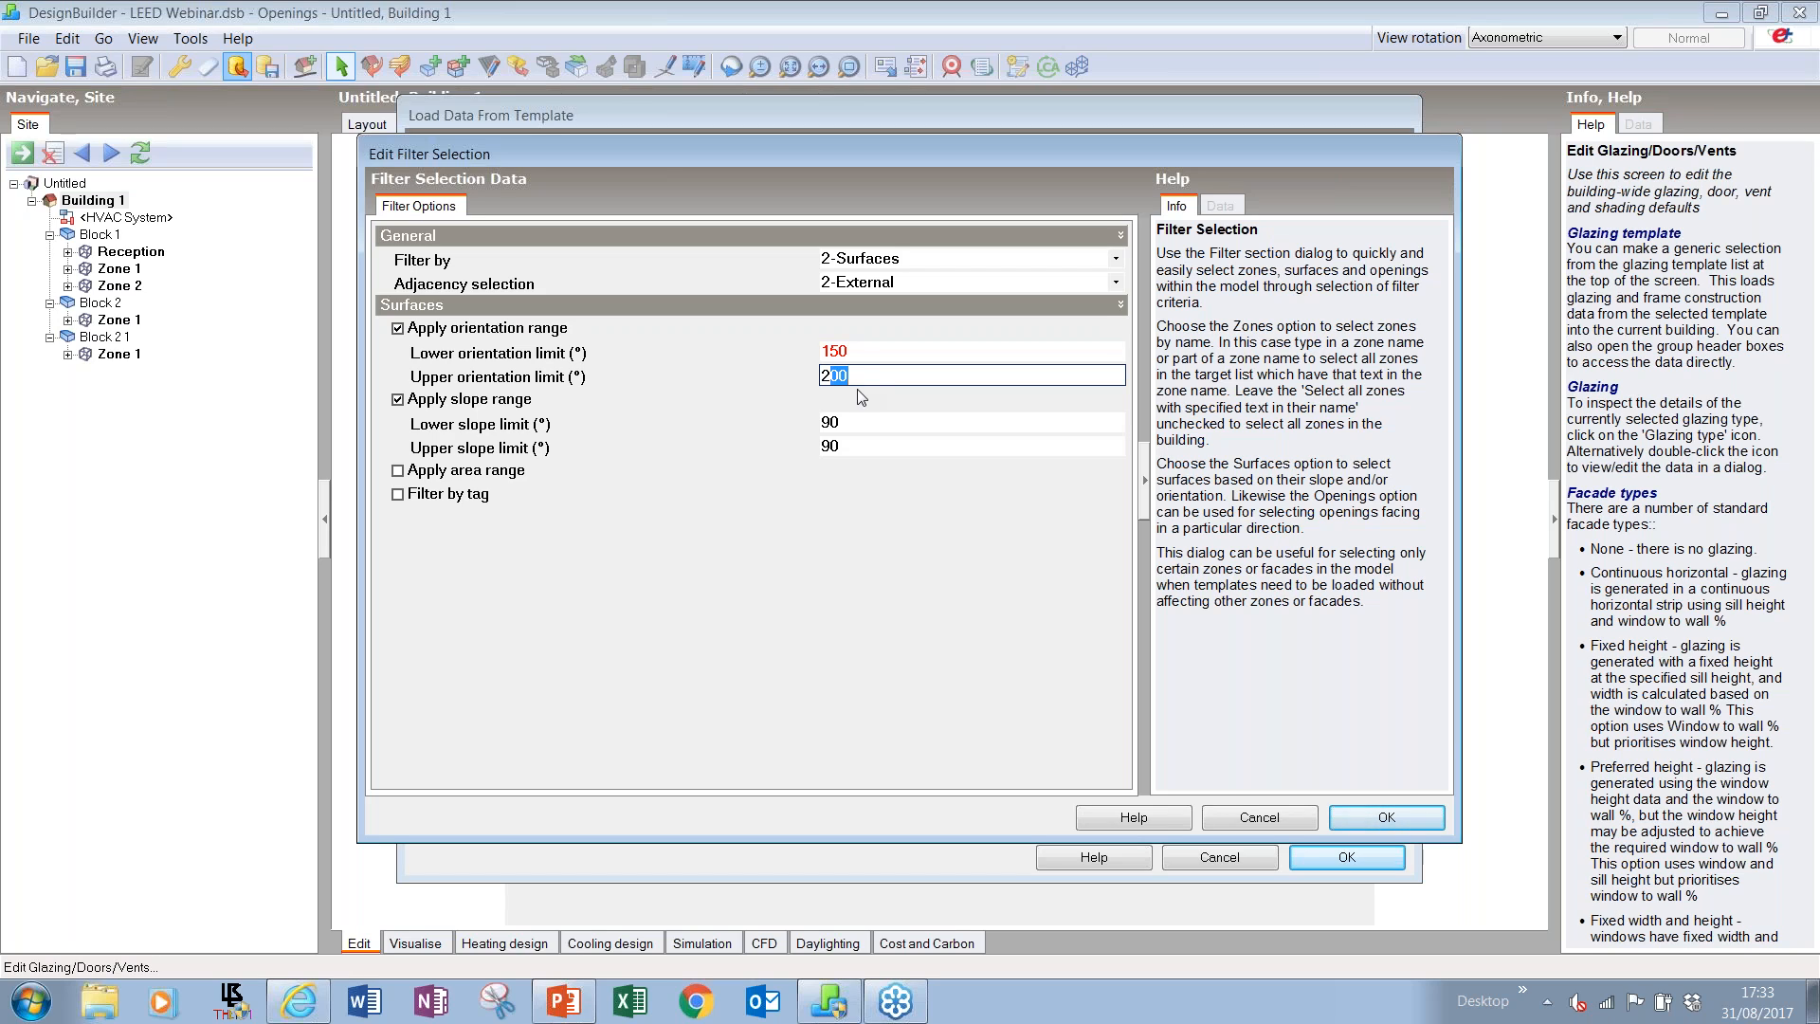
type("10")
left_click(857, 422)
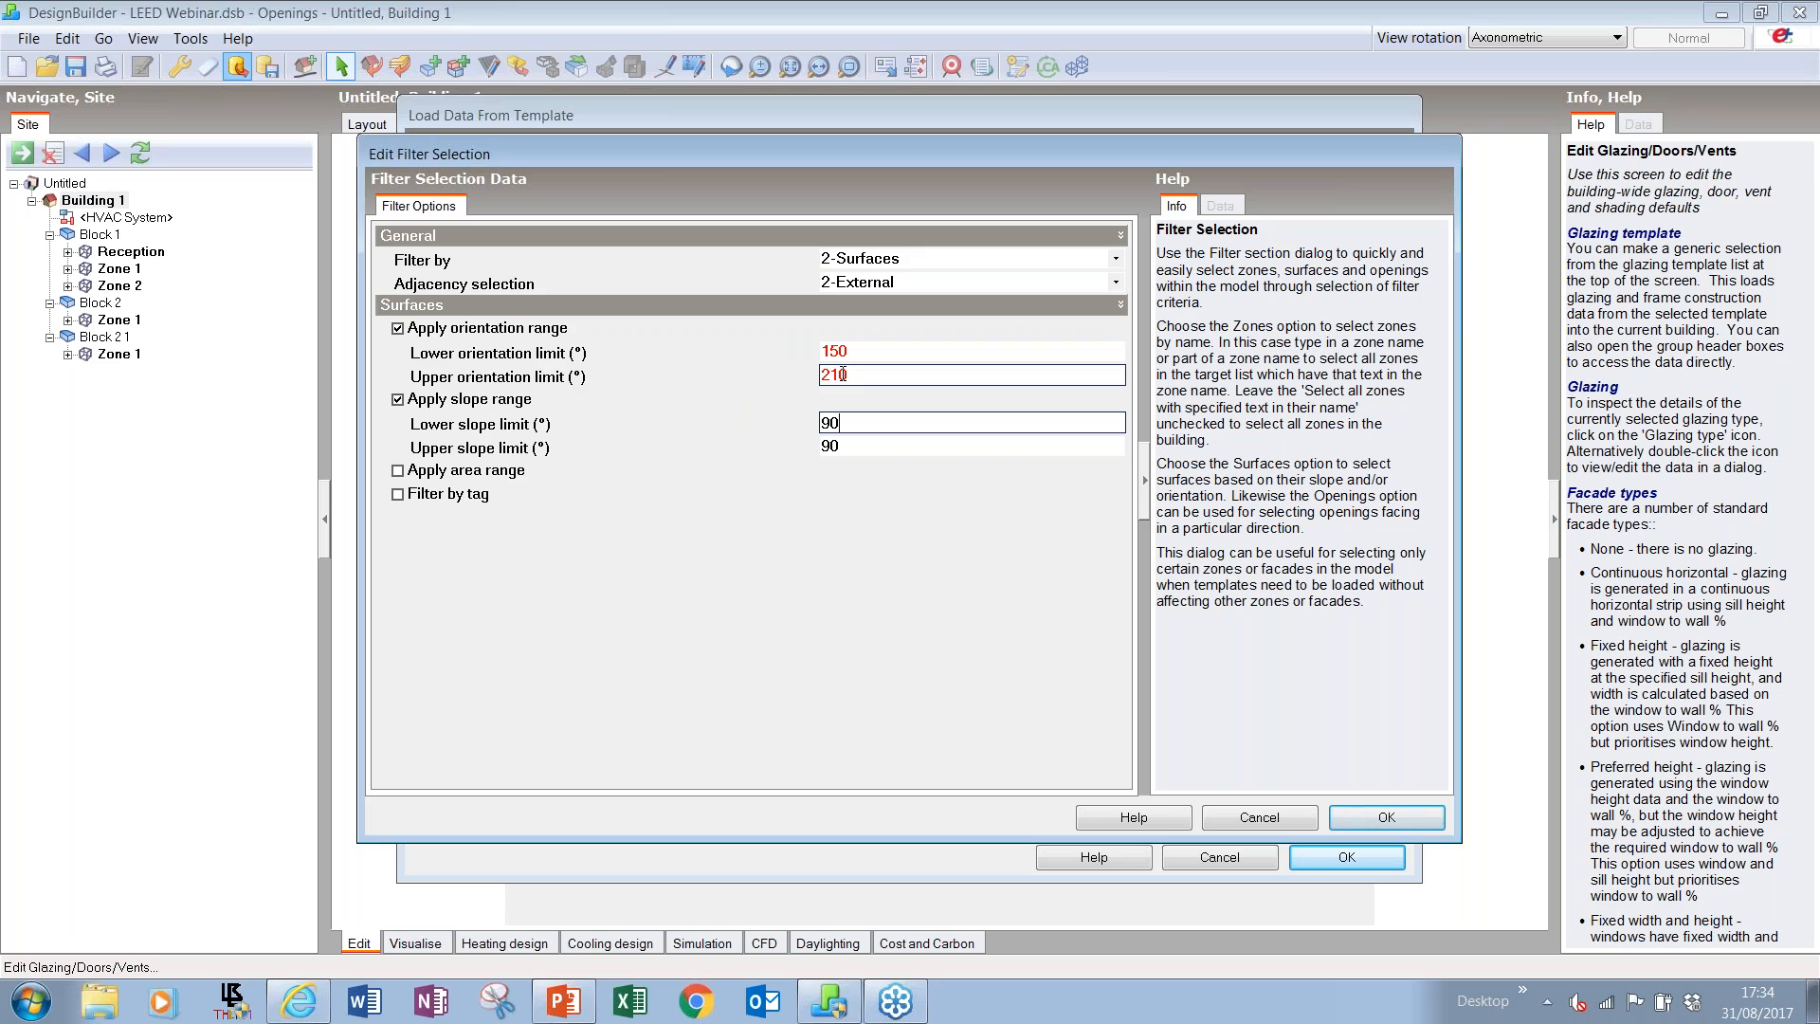
left_click(1384, 817)
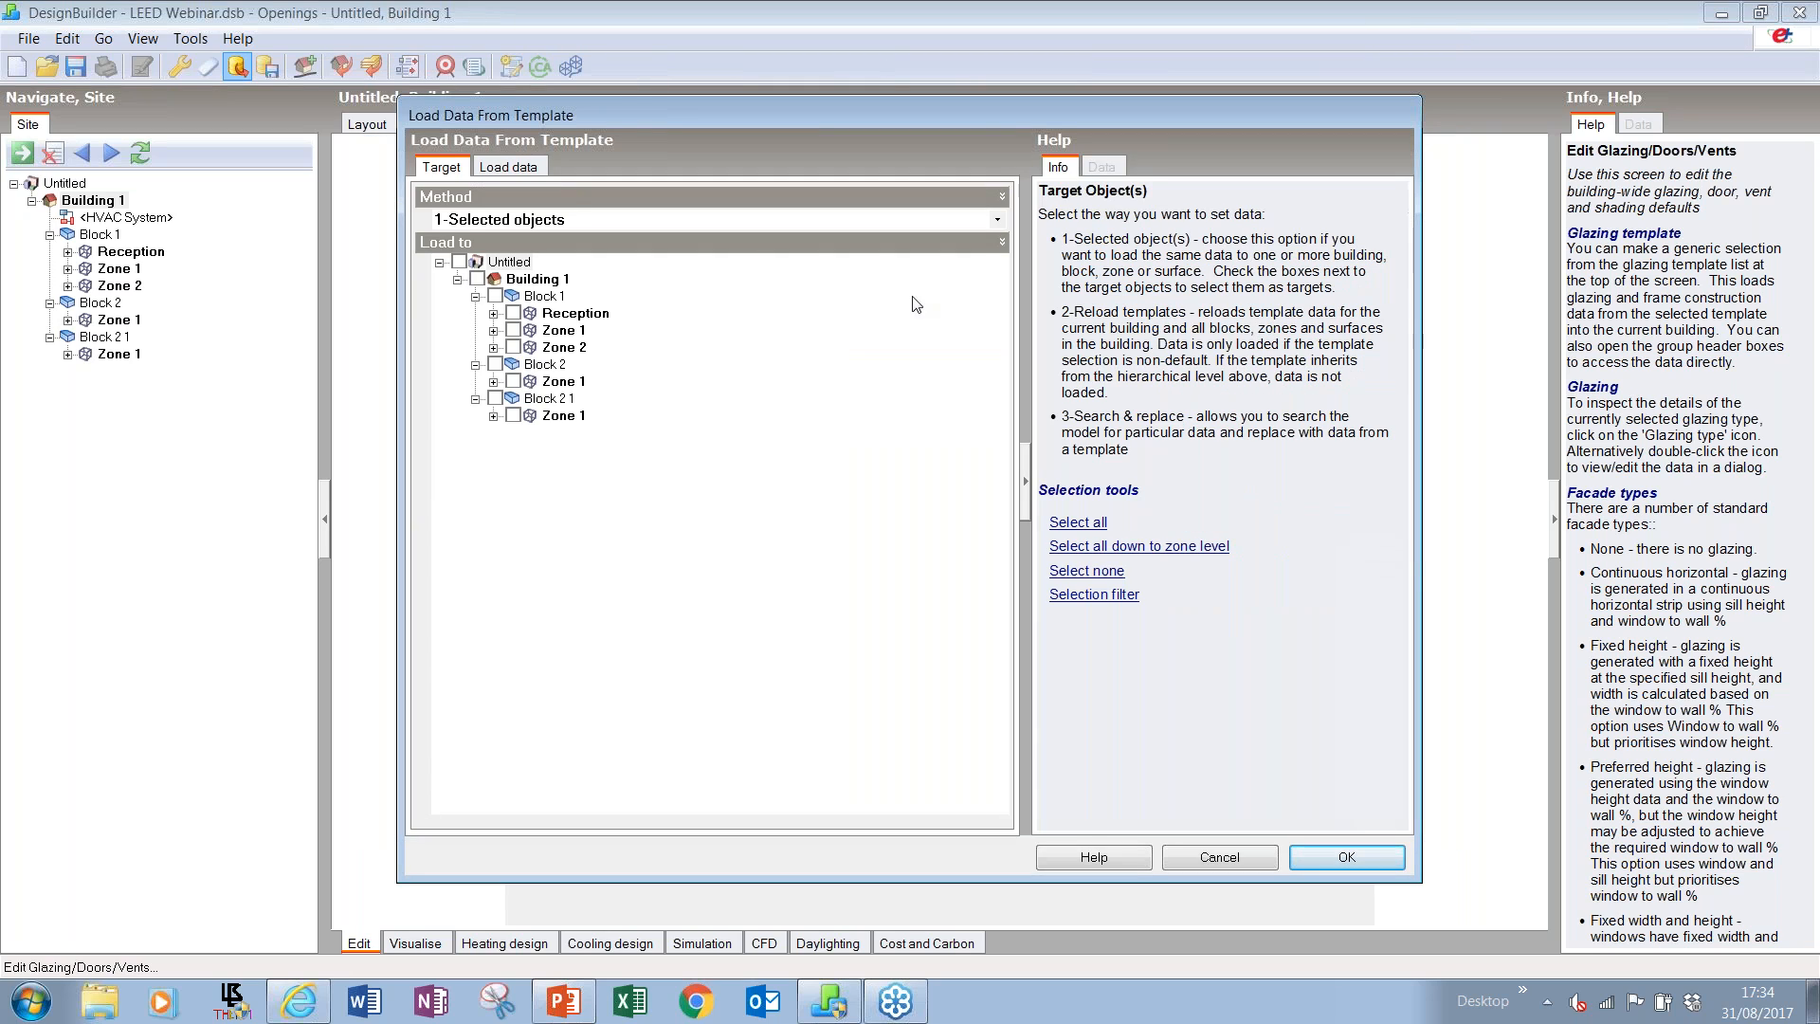
- Load the Best practice +1m overhang glazing template onto the filtered external walls, and inspect the building layout
left_click(511, 171)
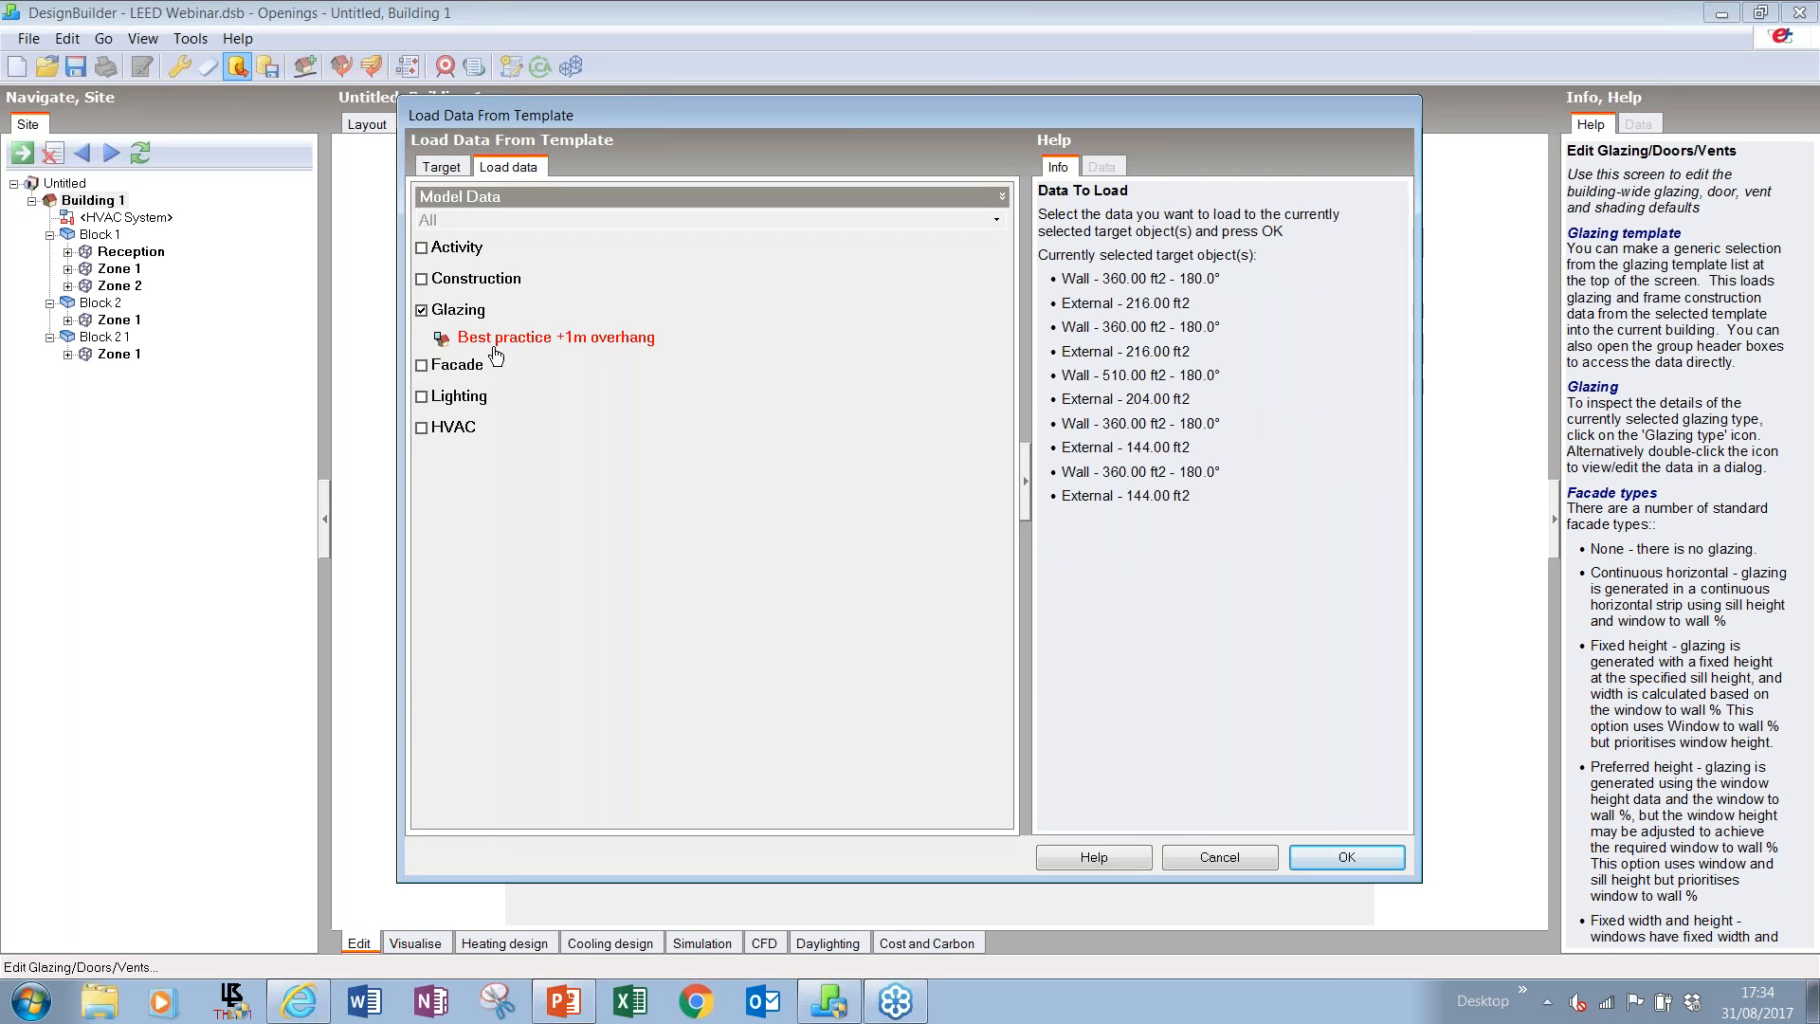
left_click(1346, 858)
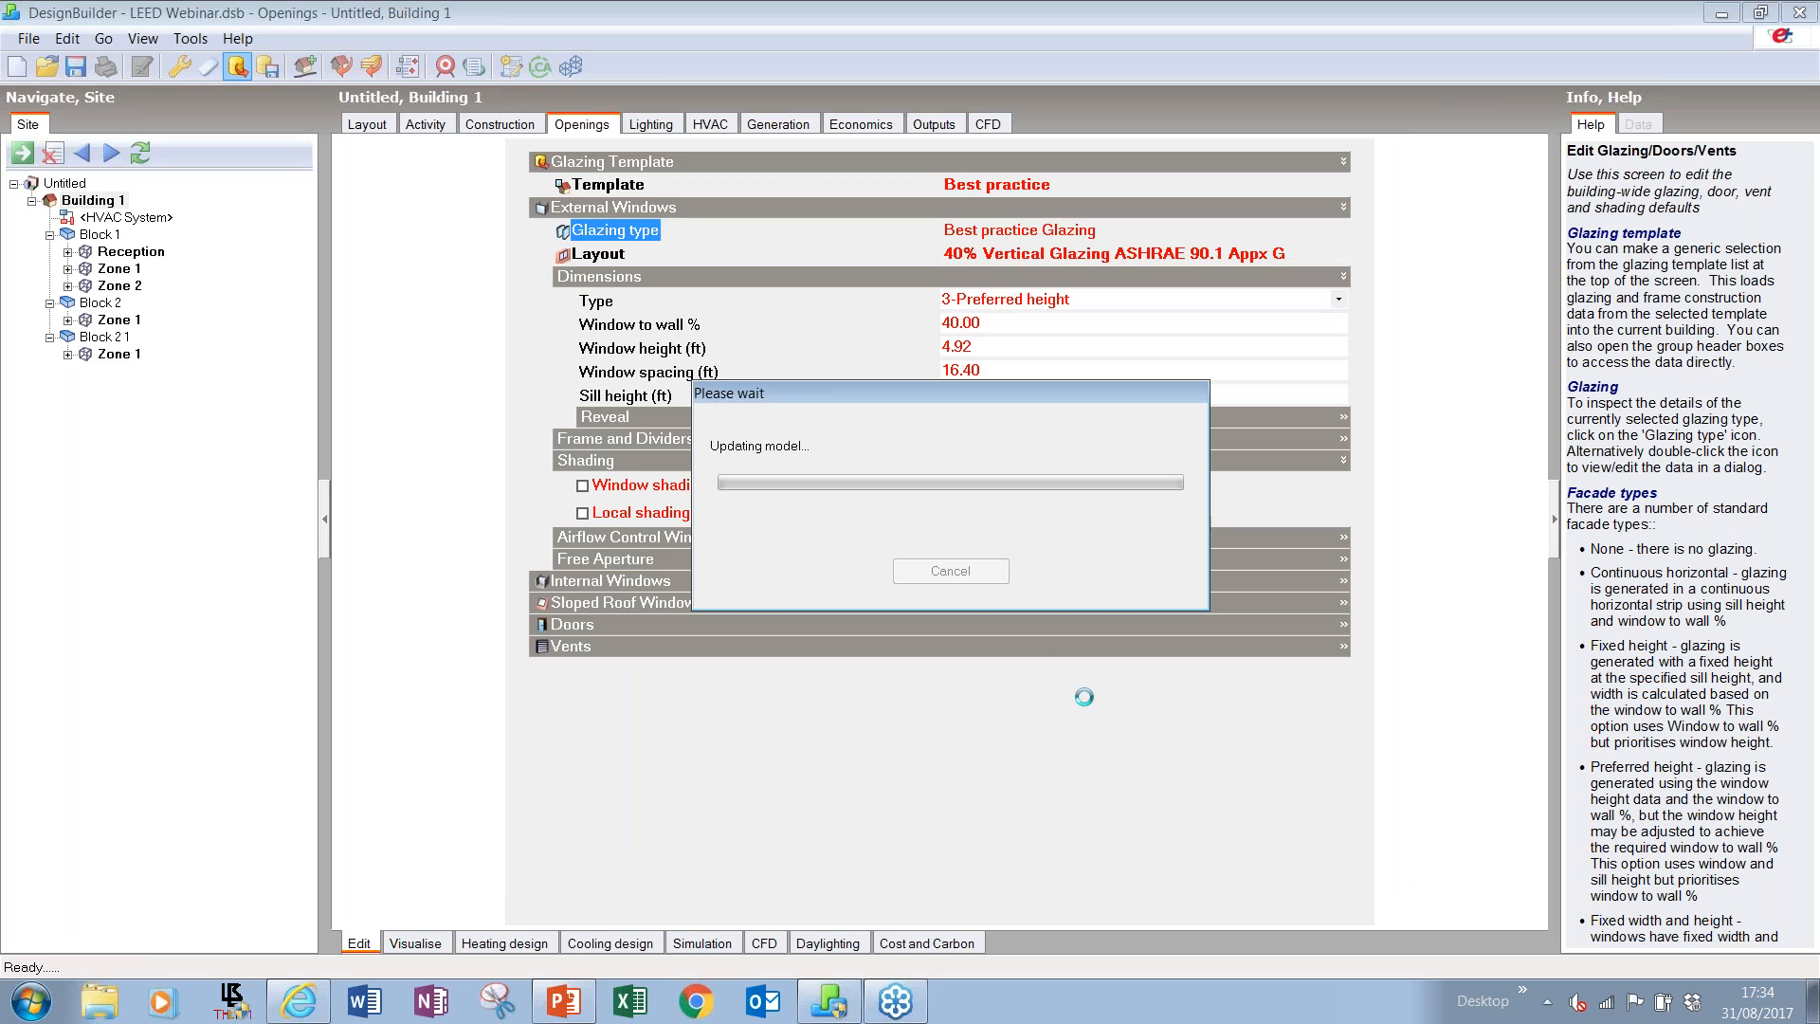
left_click(367, 125)
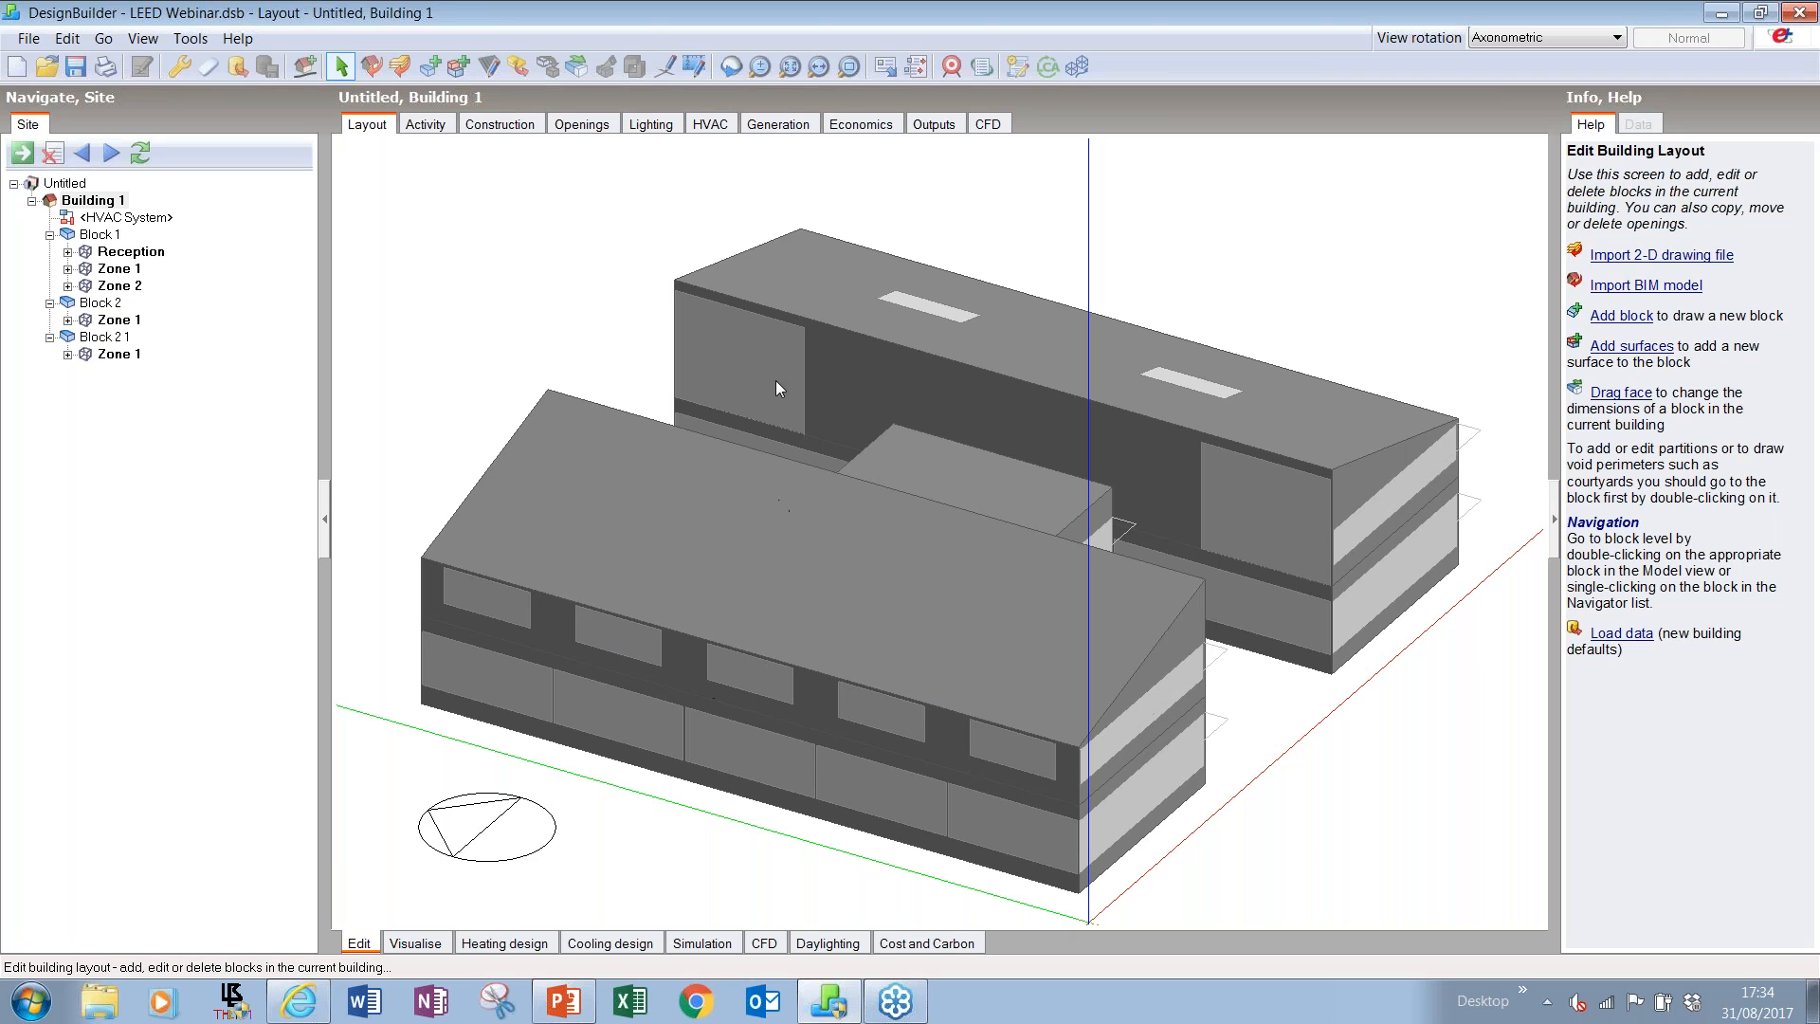
left_click(729, 66)
left_click_drag(569, 407, 1090, 559)
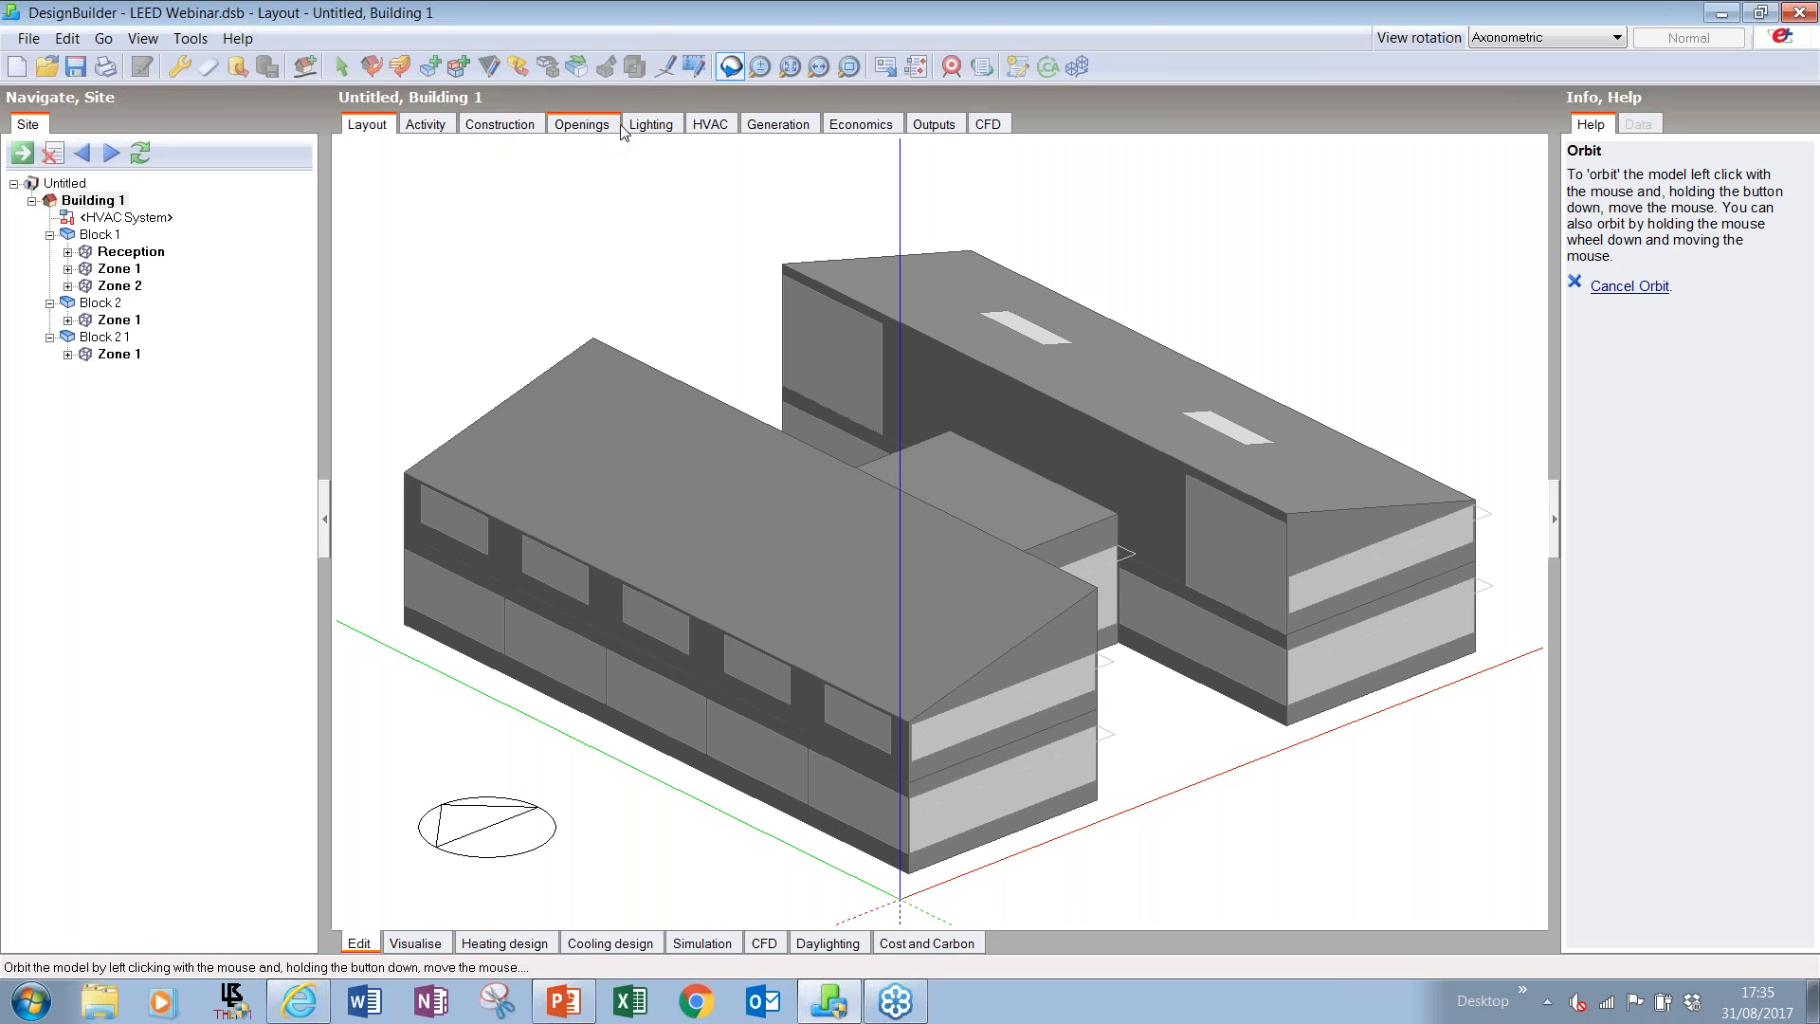
- Save the model and switch on lighting control for Building 1's general lighting
left_click(668, 129)
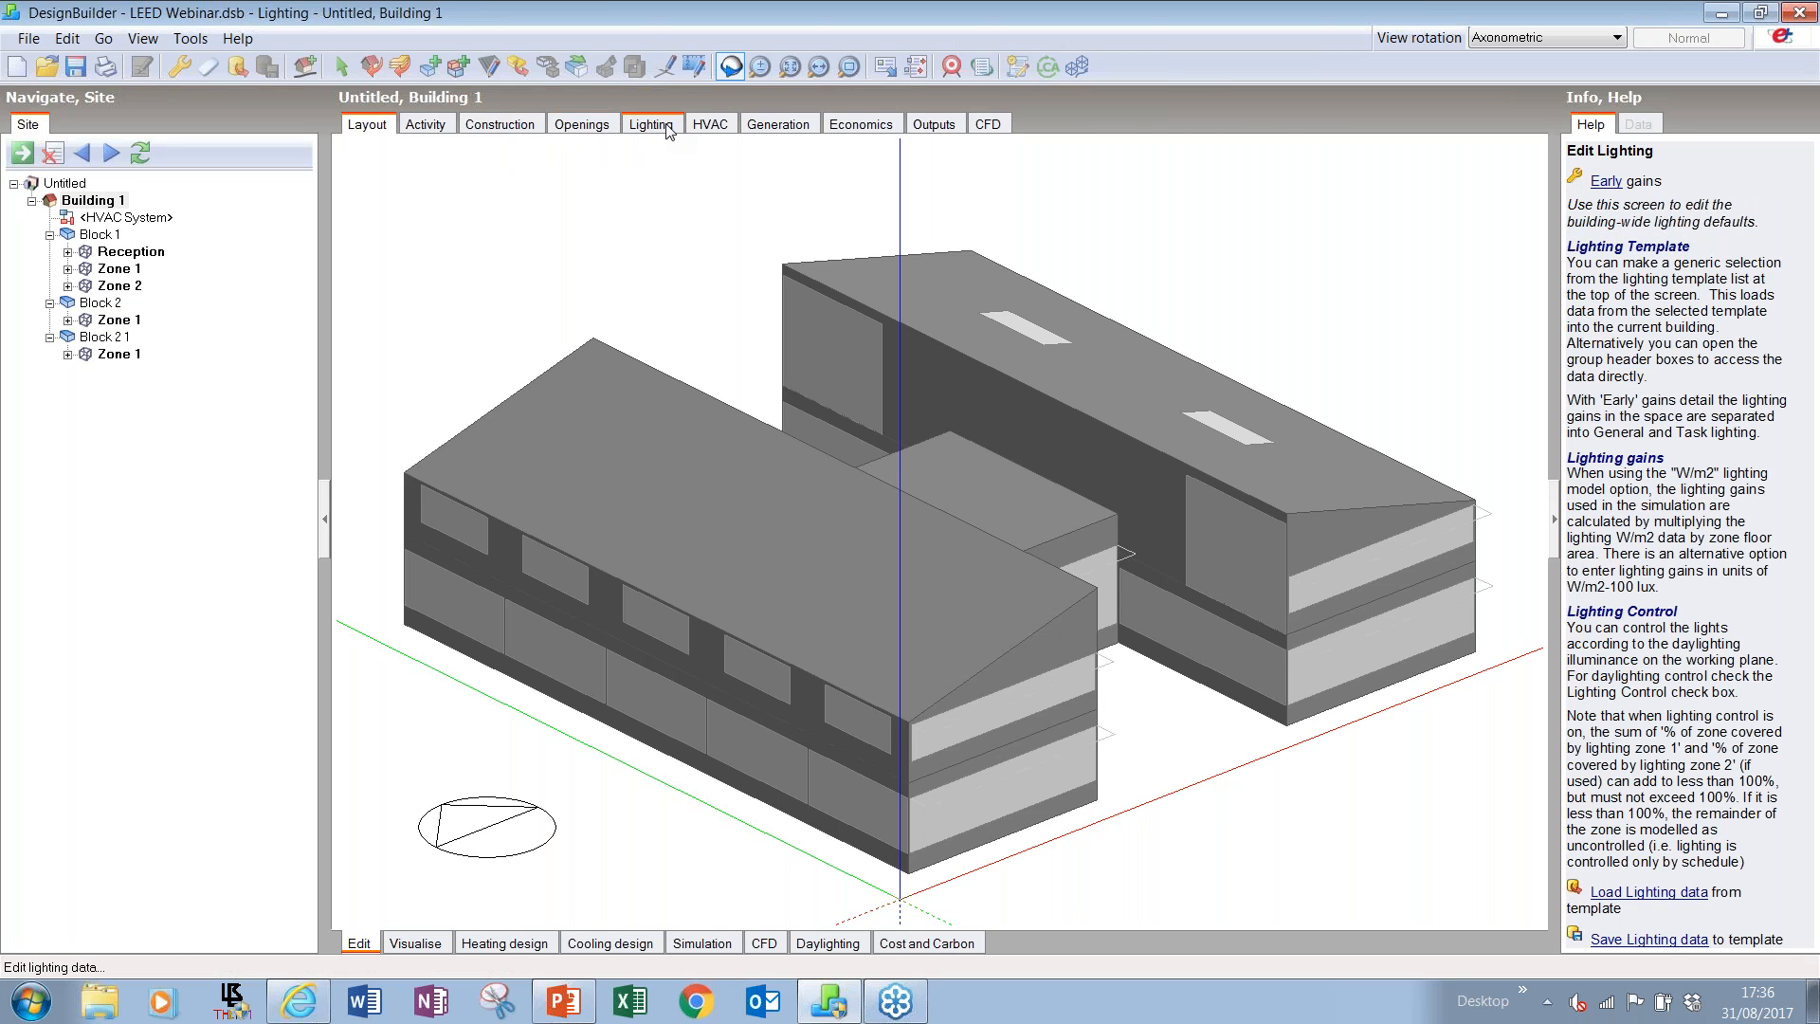
left_click(74, 66)
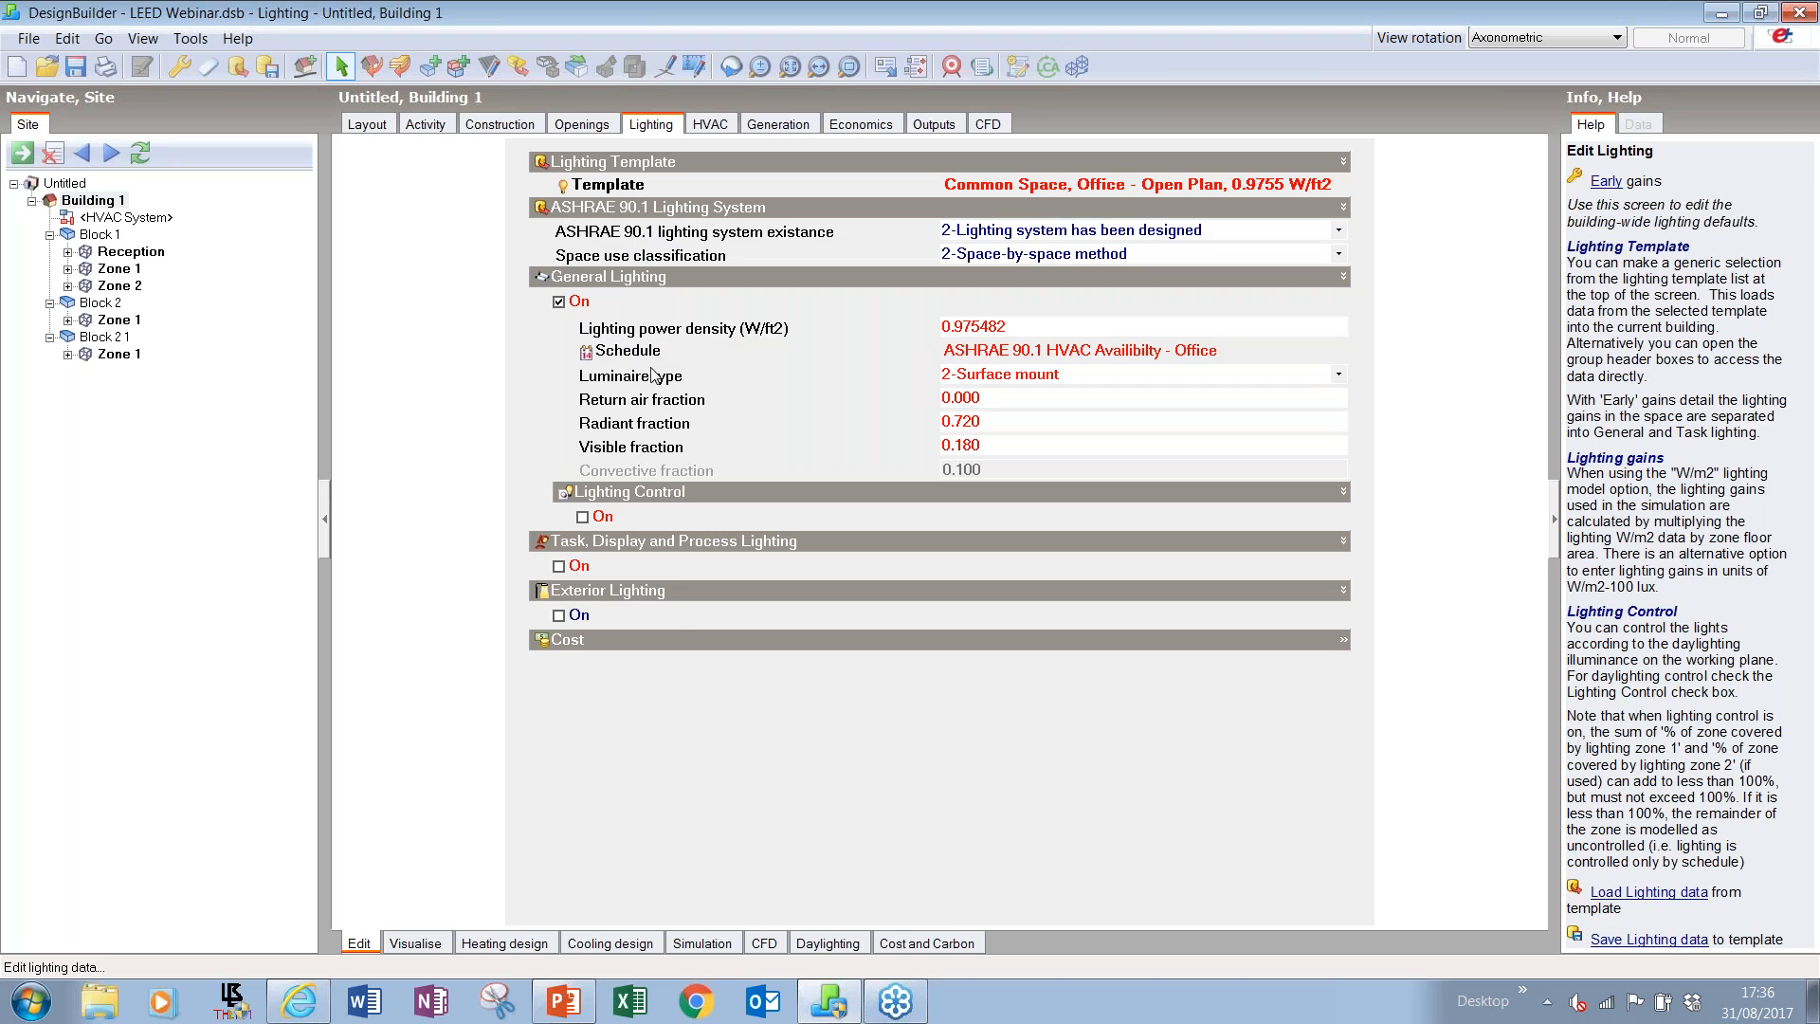
left_click(583, 518)
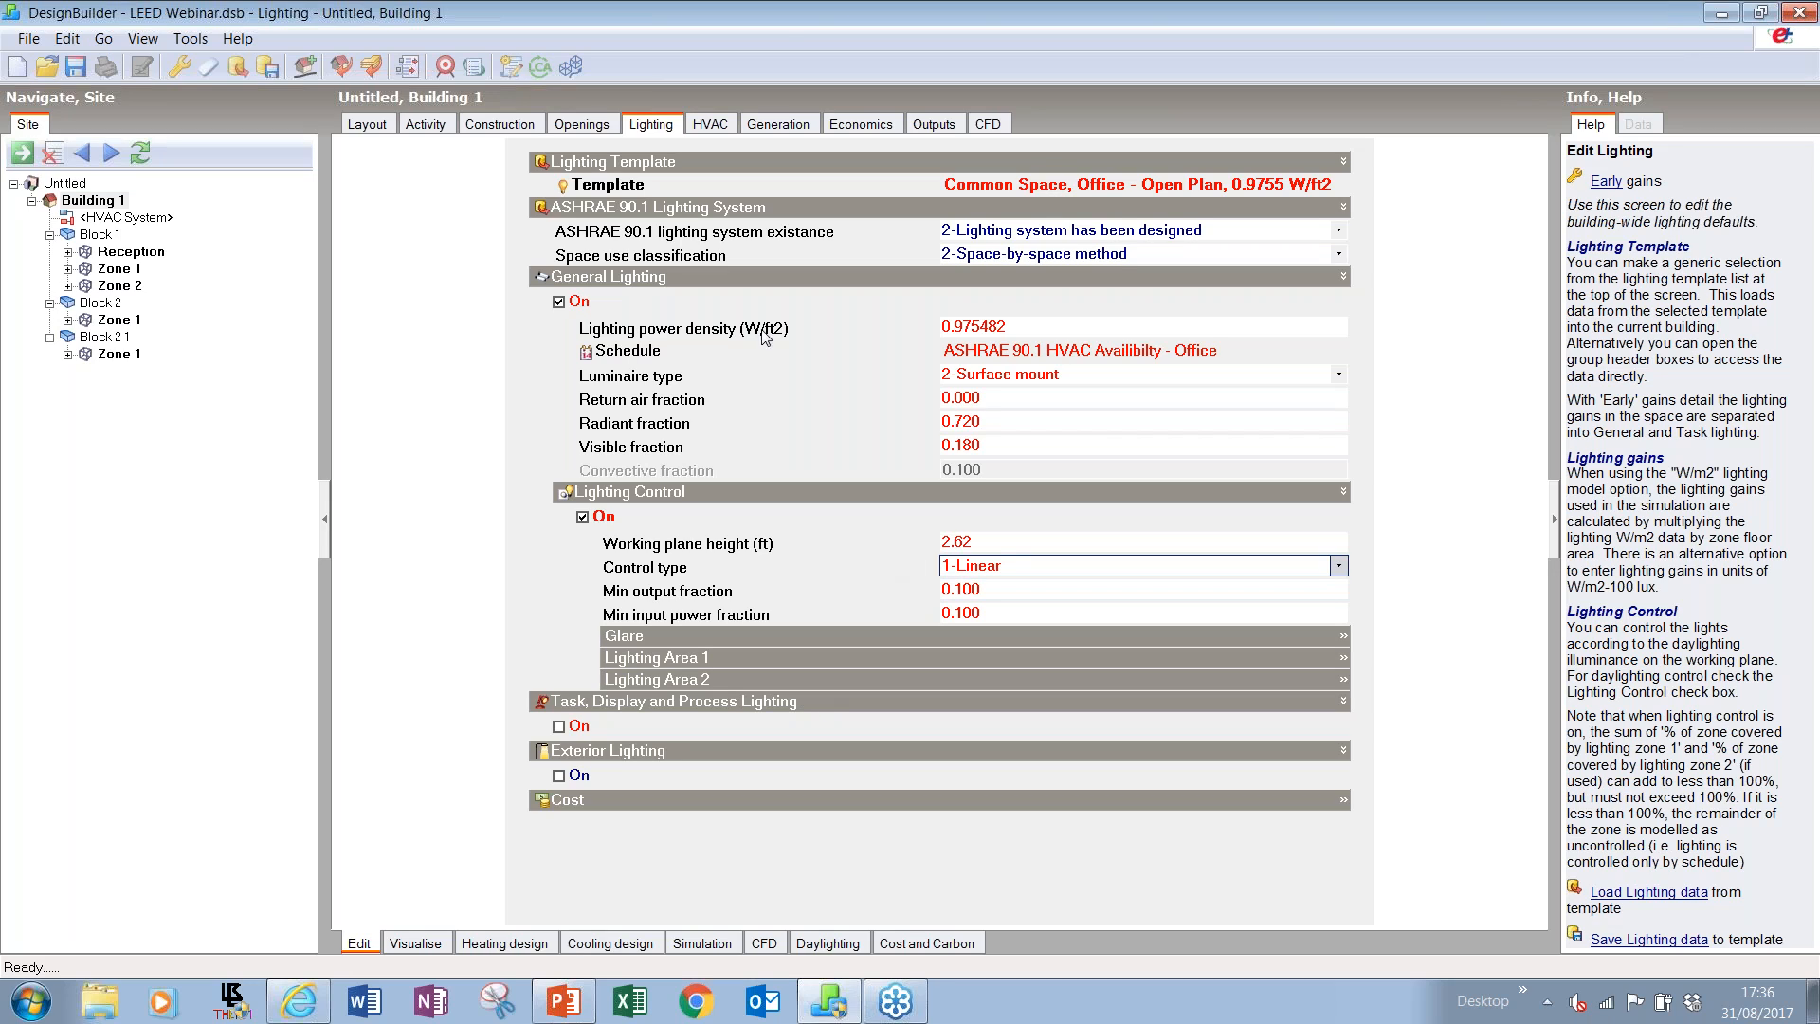
- Check Building 1's HVAC data and open the choice of detailed HVAC templates for its HVAC system
left_click(711, 125)
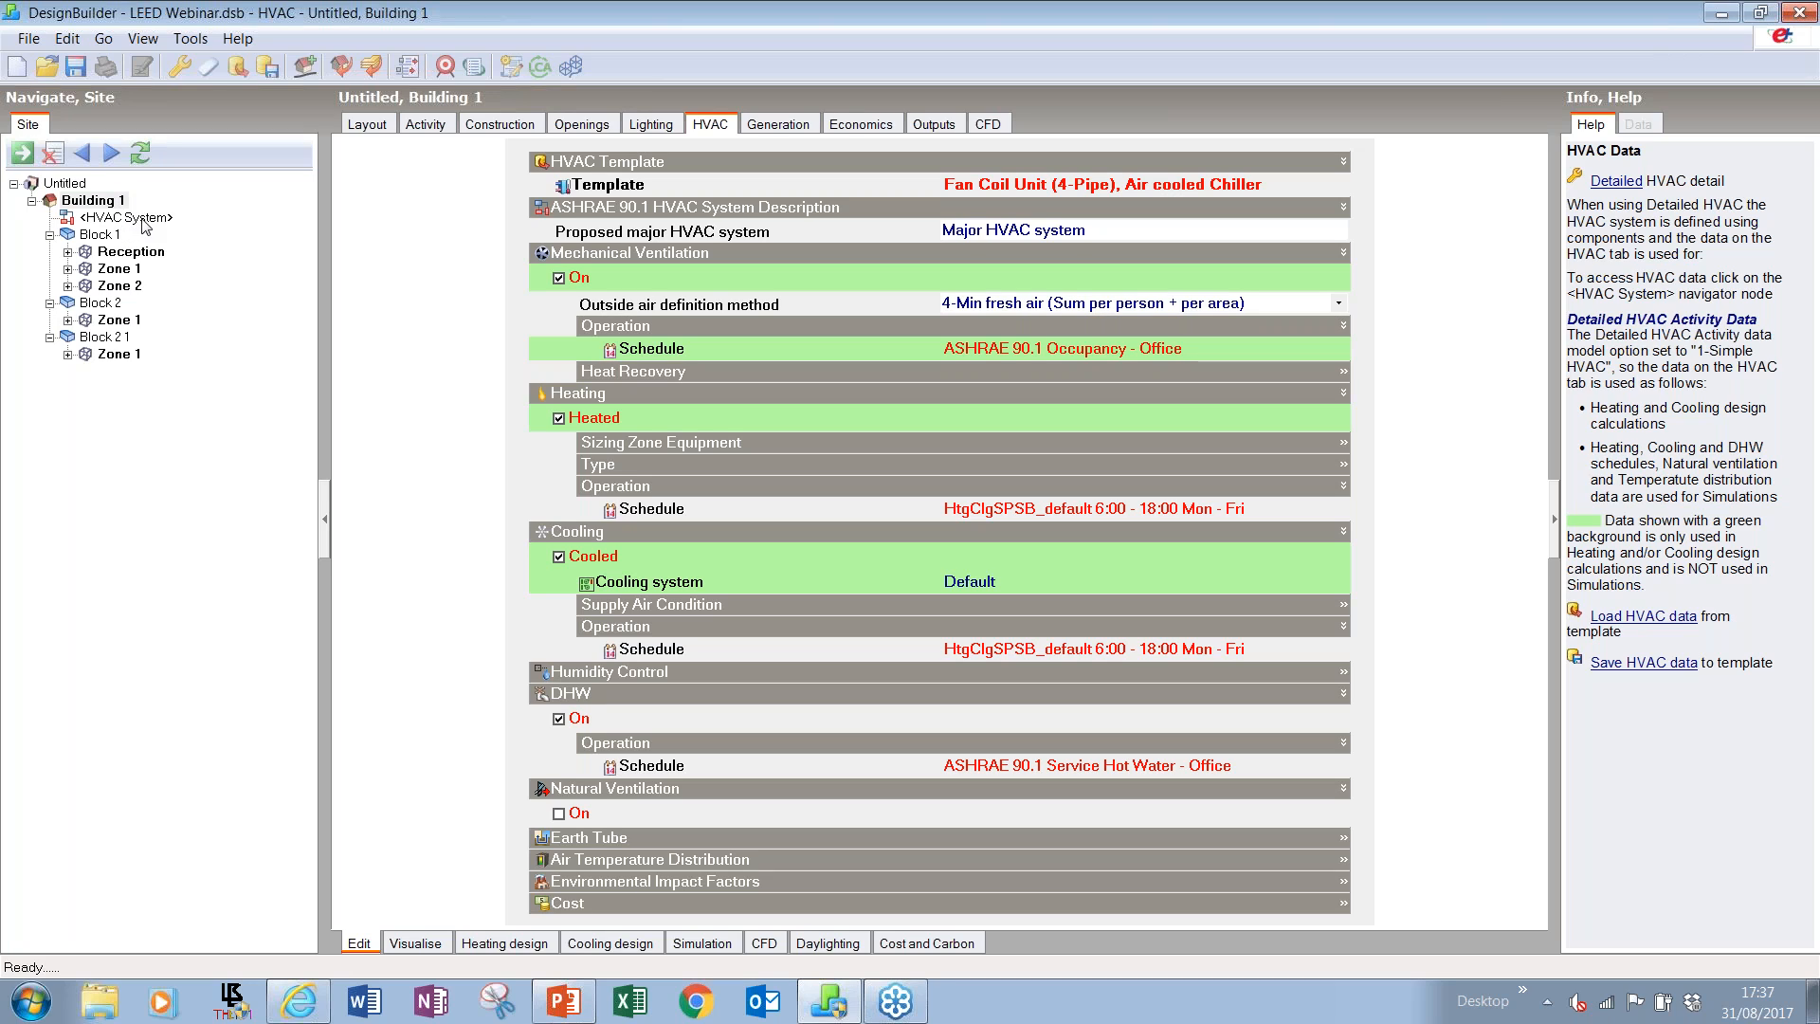
left_click(141, 219)
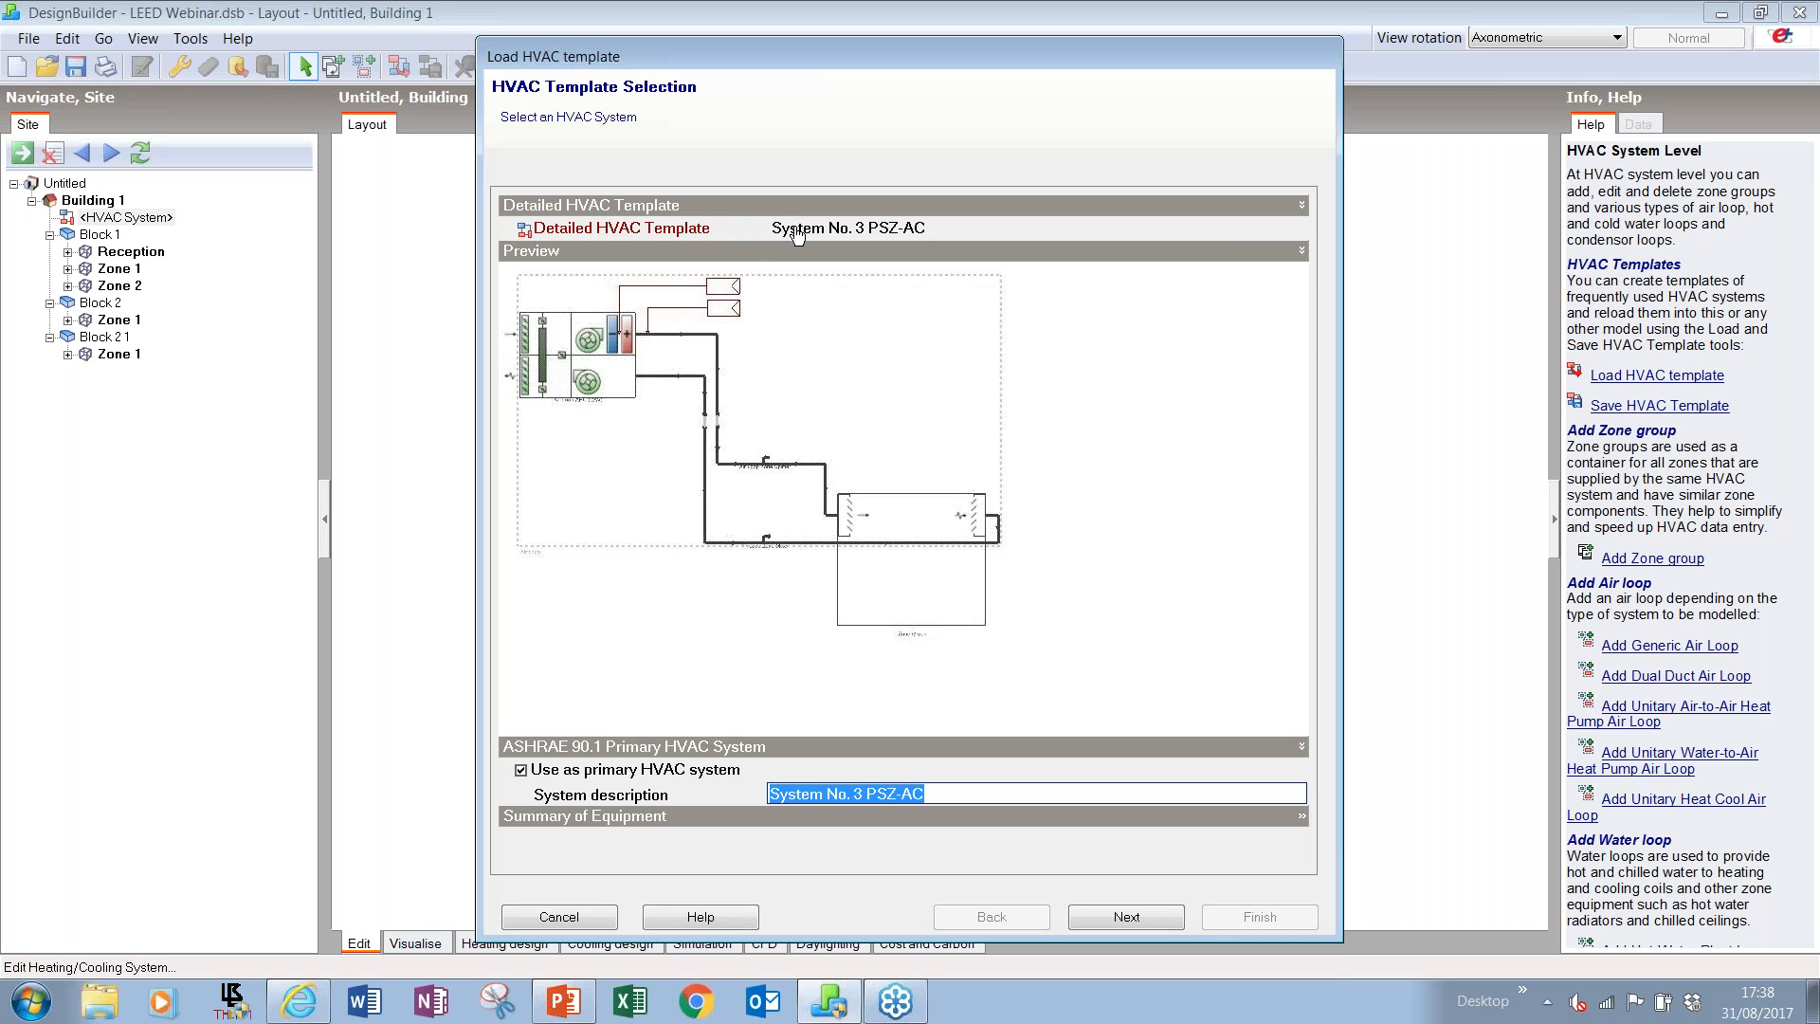
left_click(878, 233)
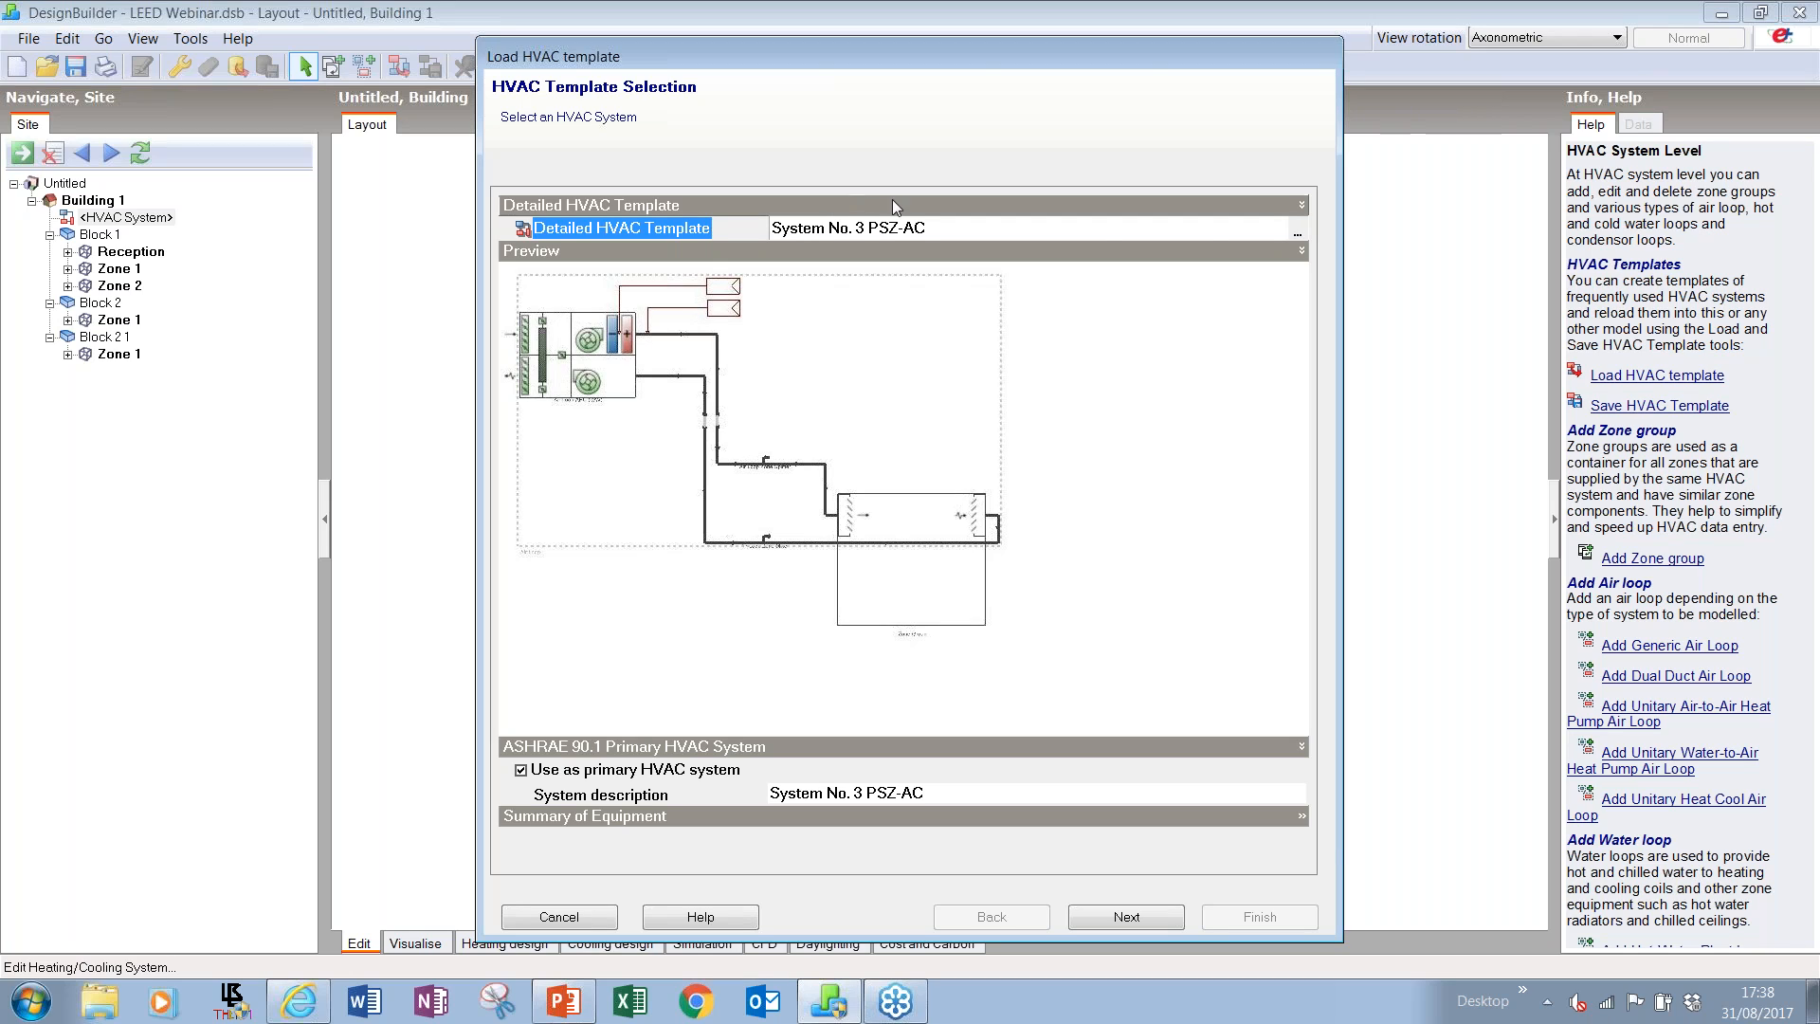
left_click(1297, 235)
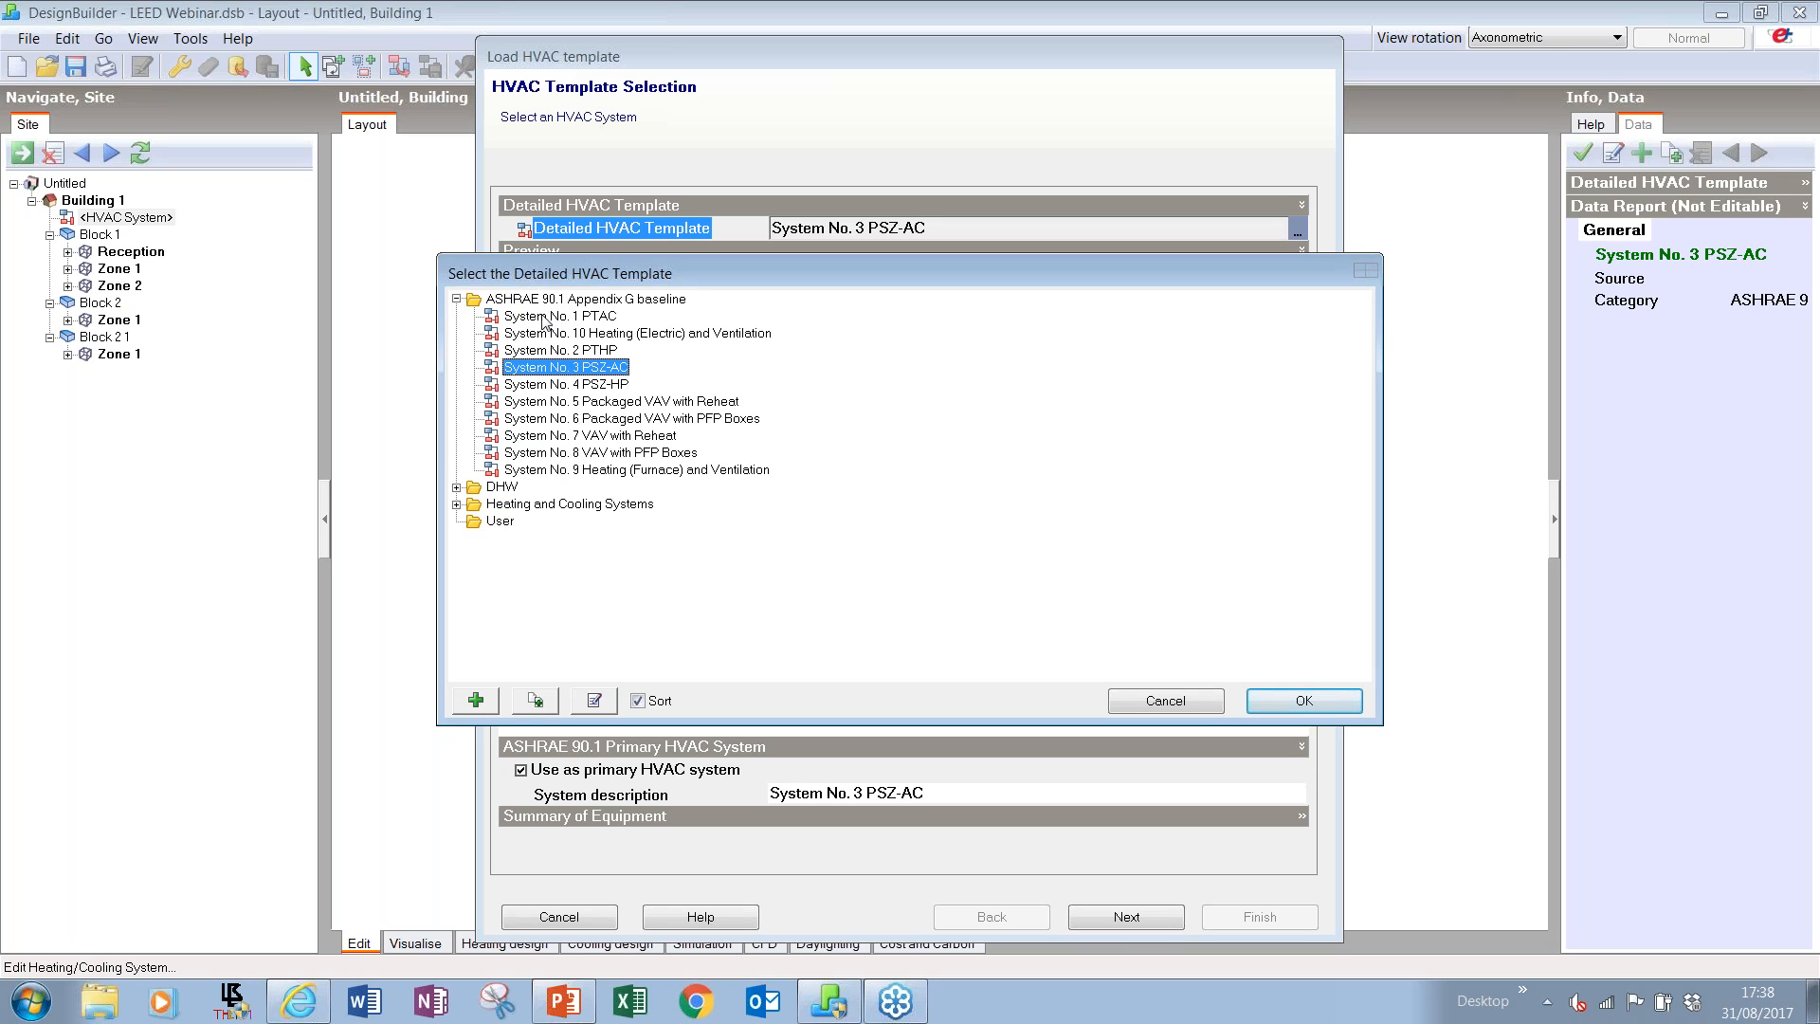
- Load the VRF with HR and DOAS template from Heating and Cooling Systems as the primary HVAC system serving all zones
left_click(456, 300)
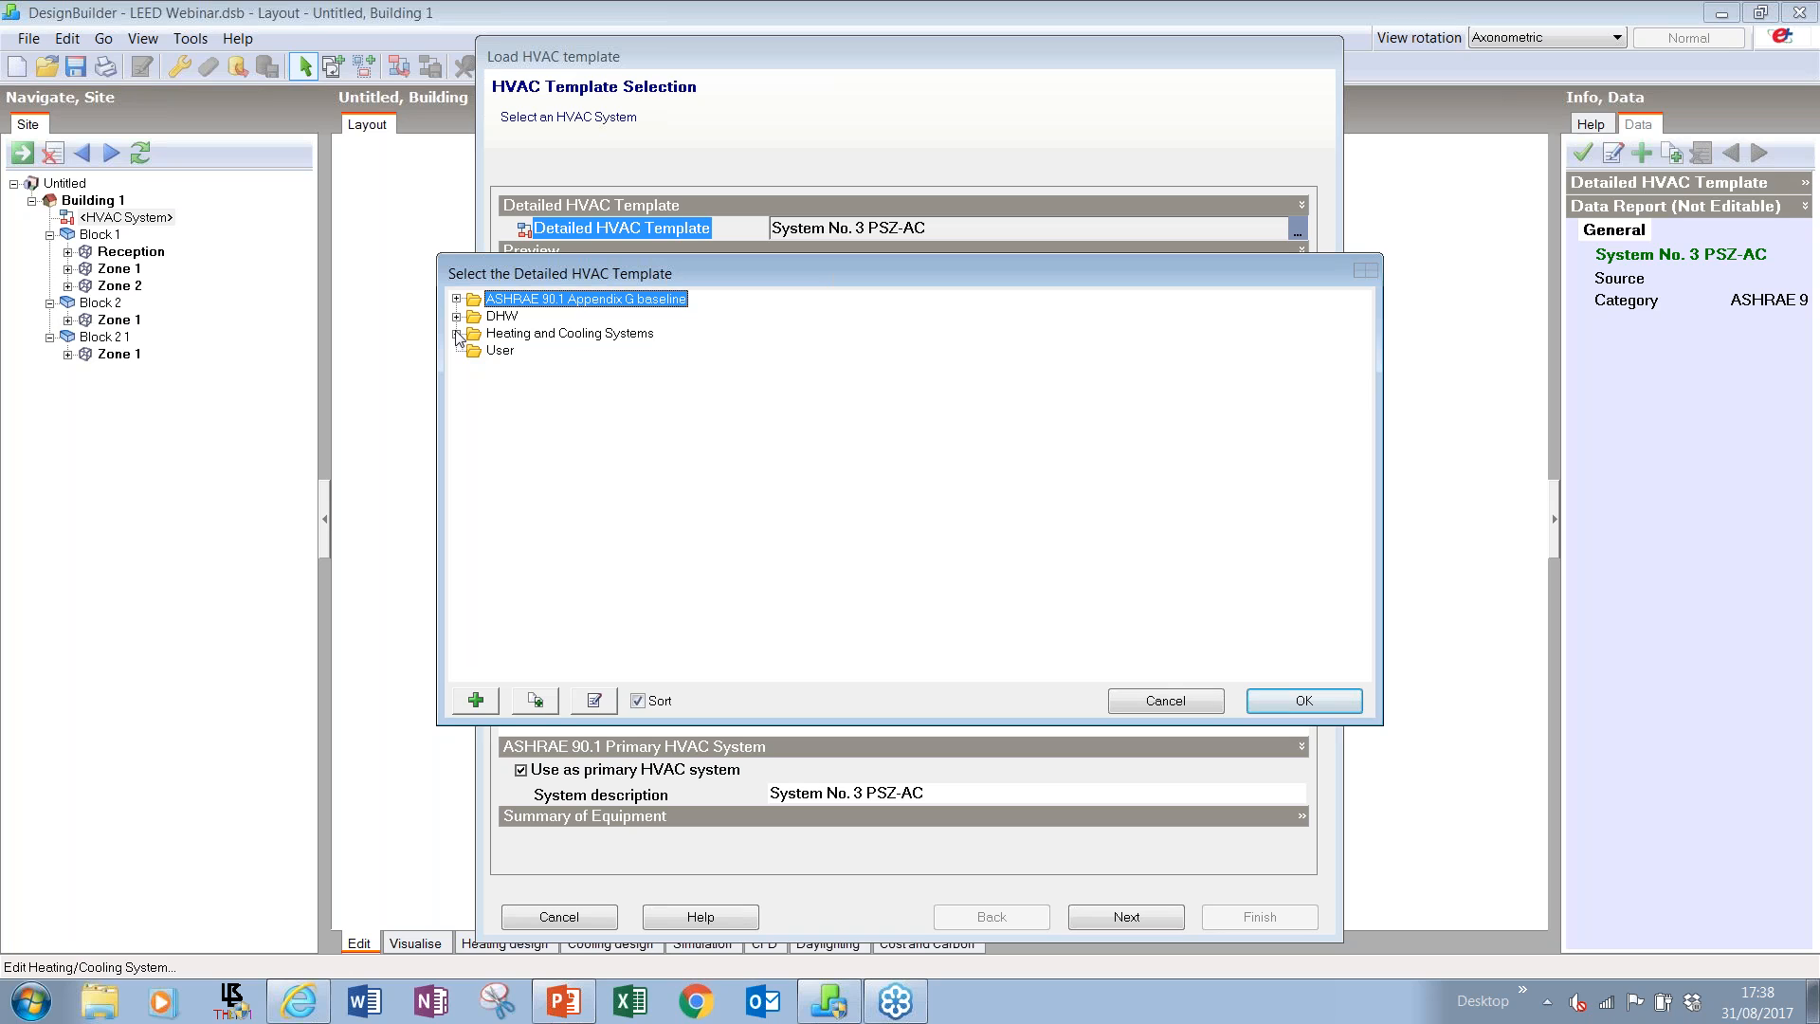
left_click(456, 335)
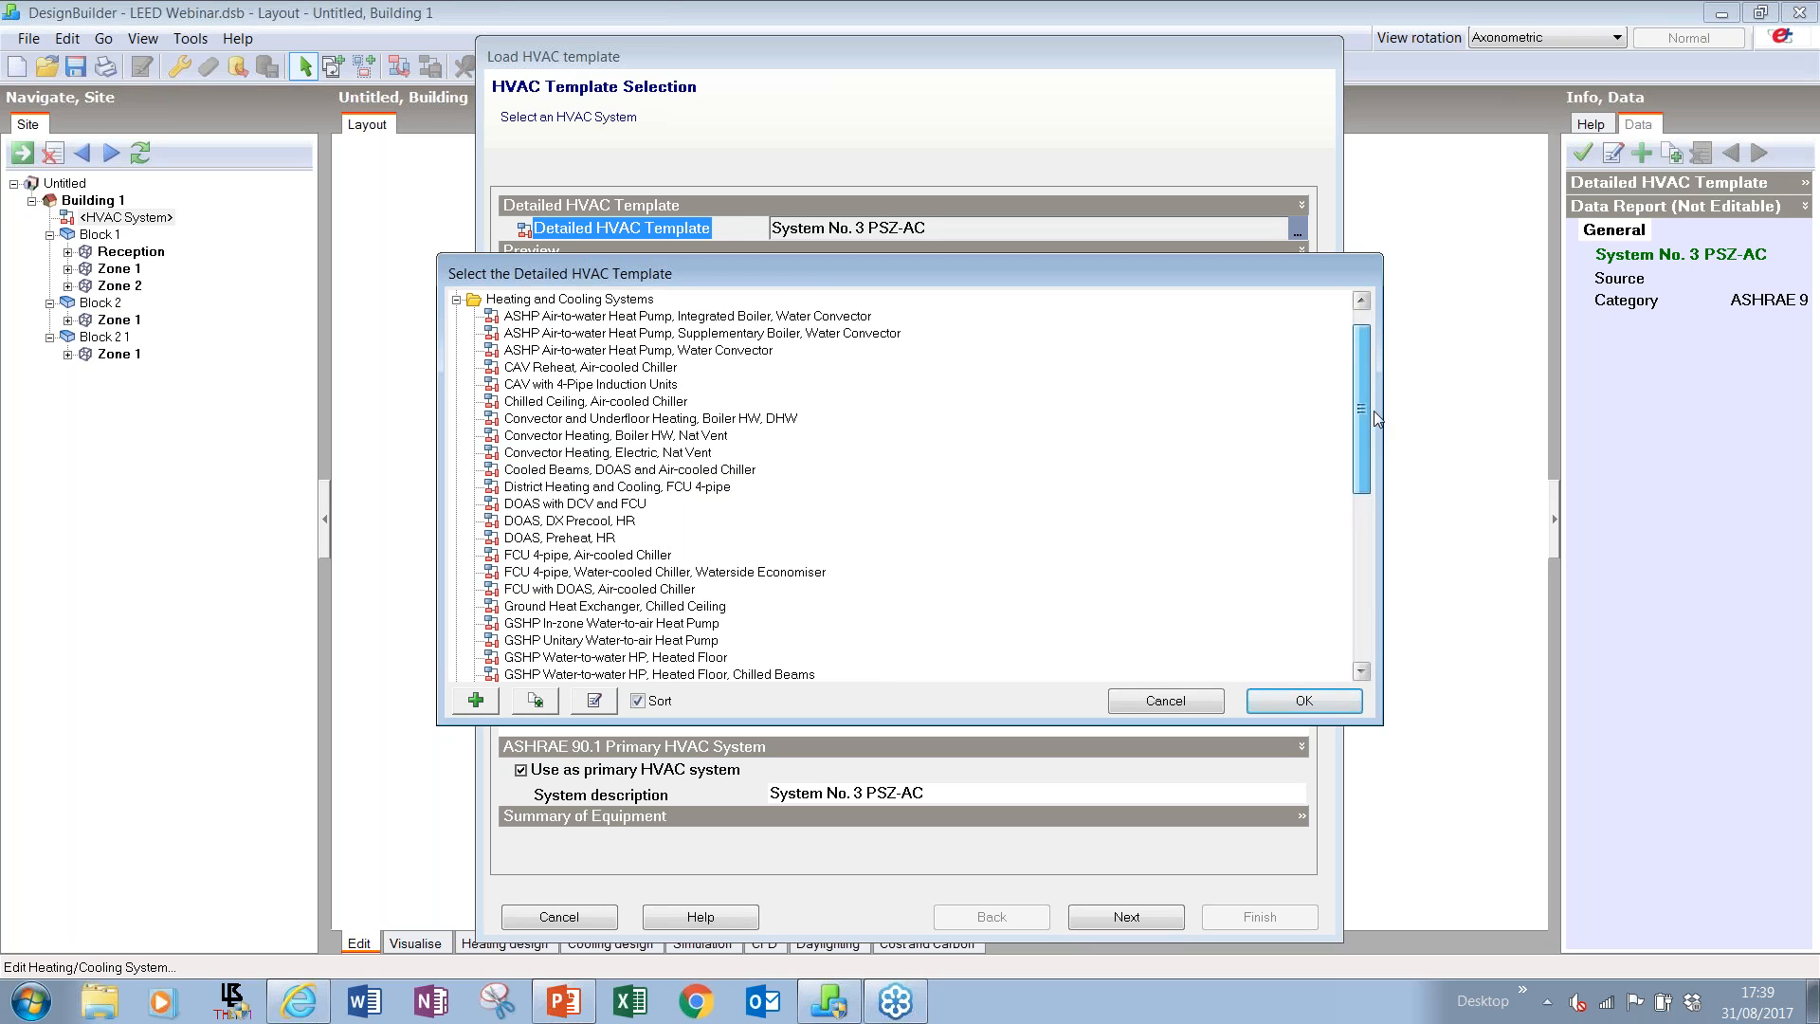
scroll(1372, 412, "up", 1)
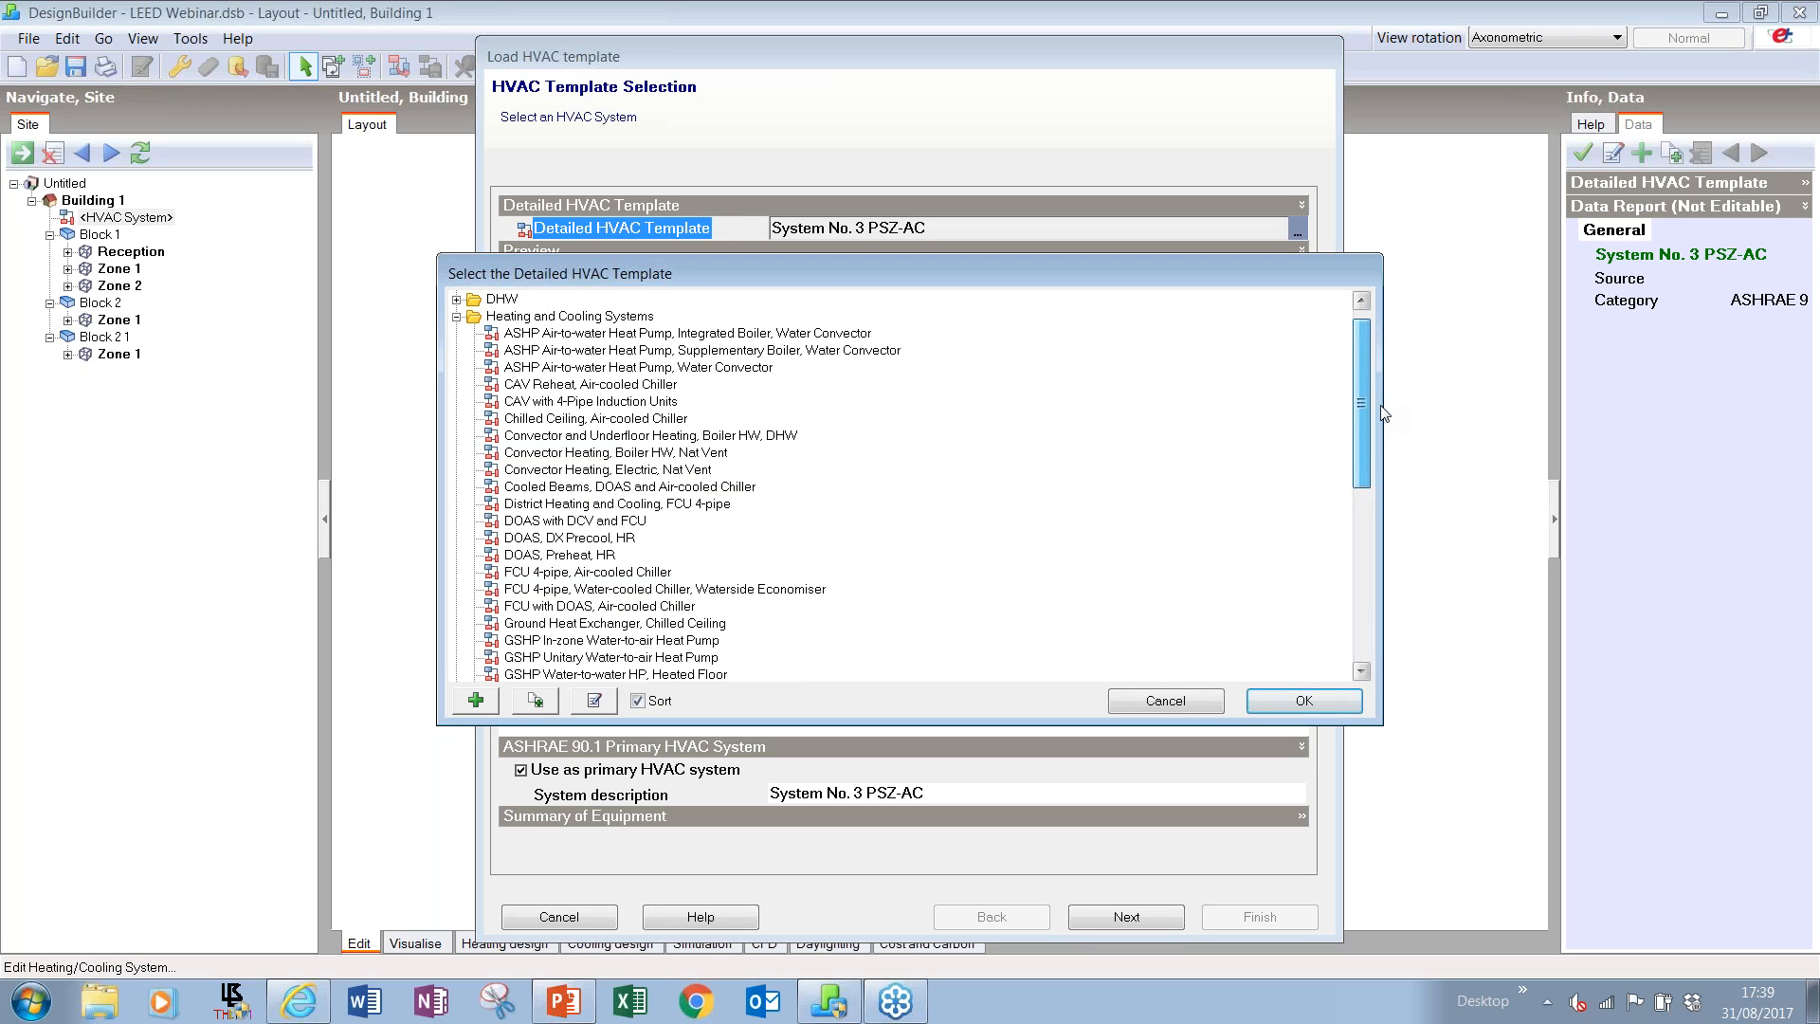
scroll(1381, 412, "up", 1)
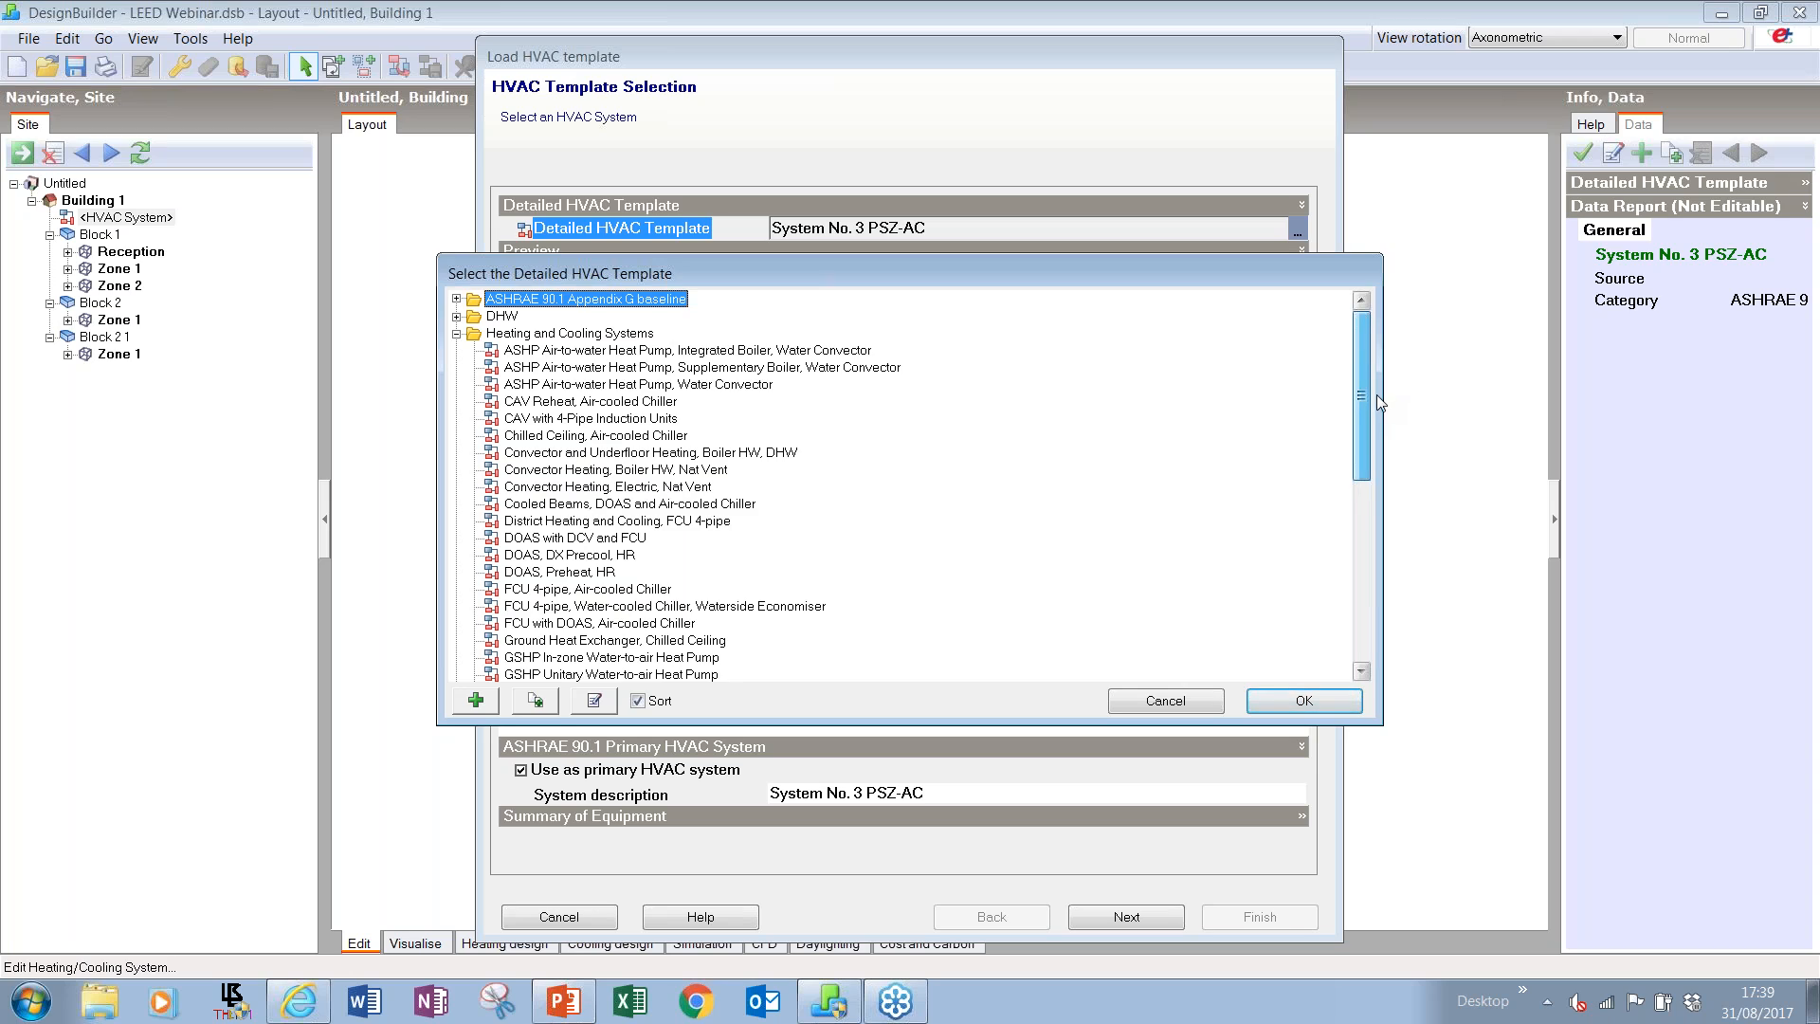
scroll(1374, 408, "down", 1)
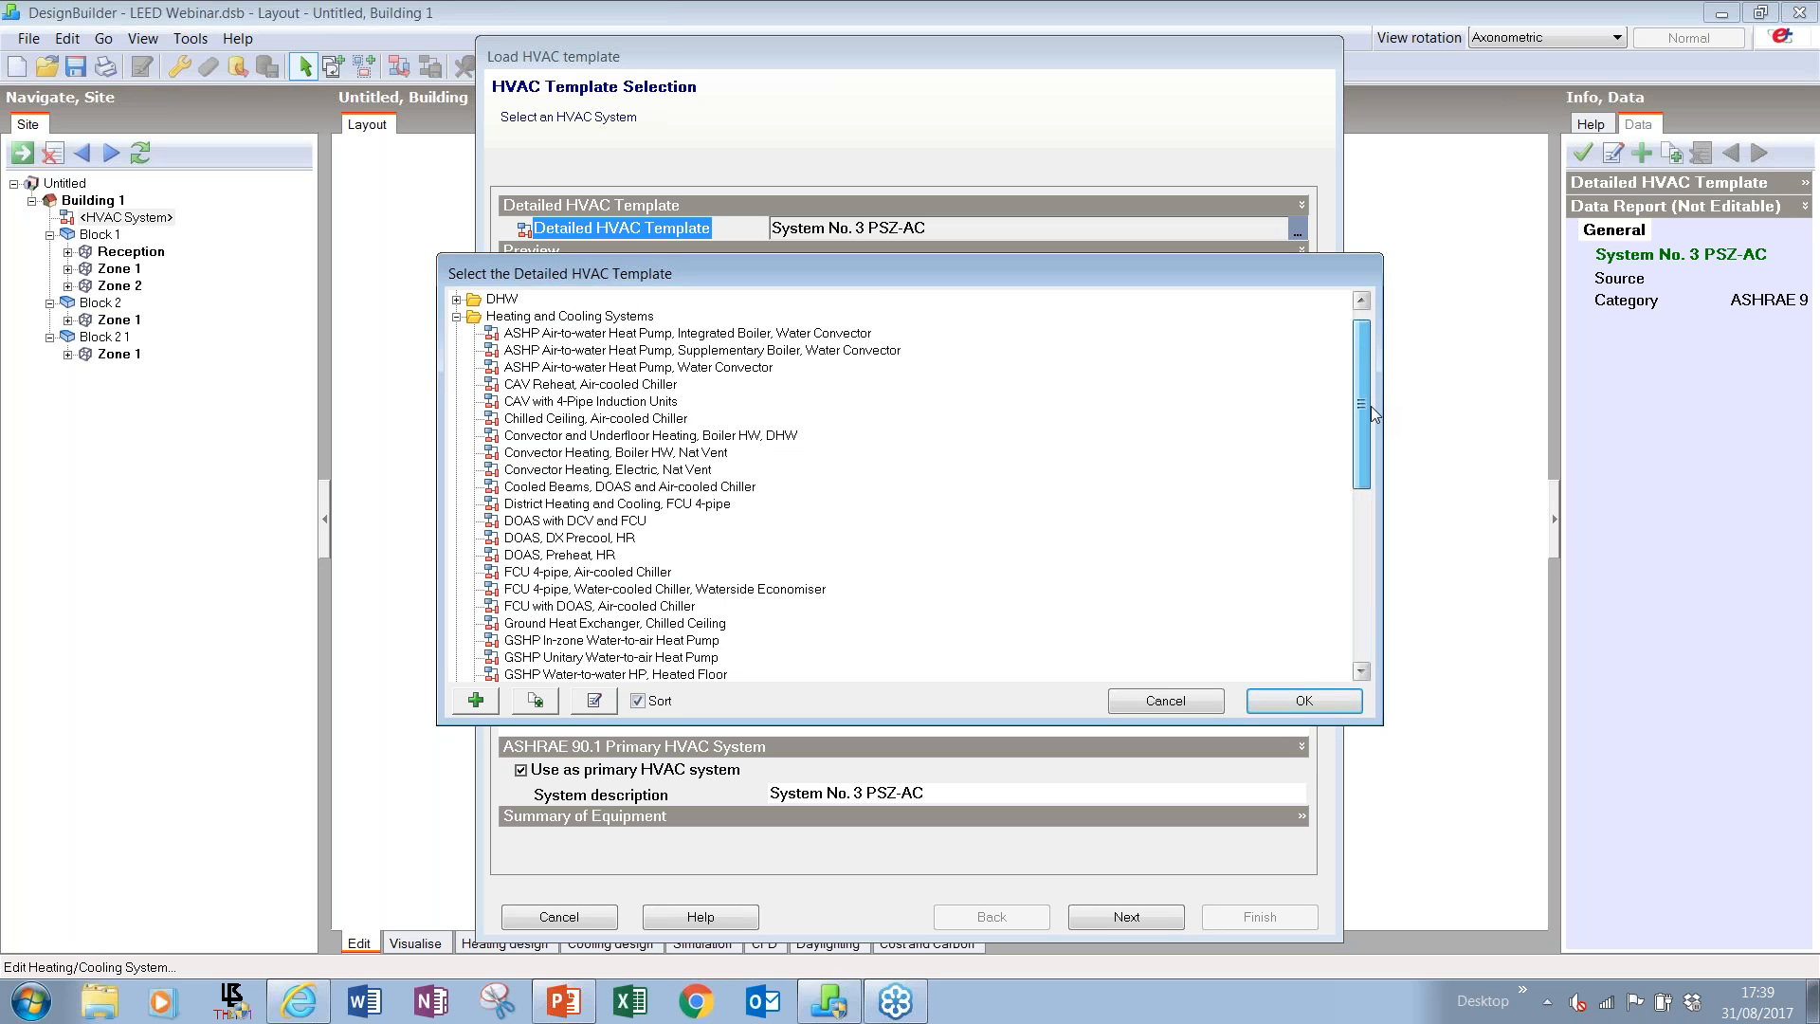
left_click_drag(1370, 405, 1337, 597)
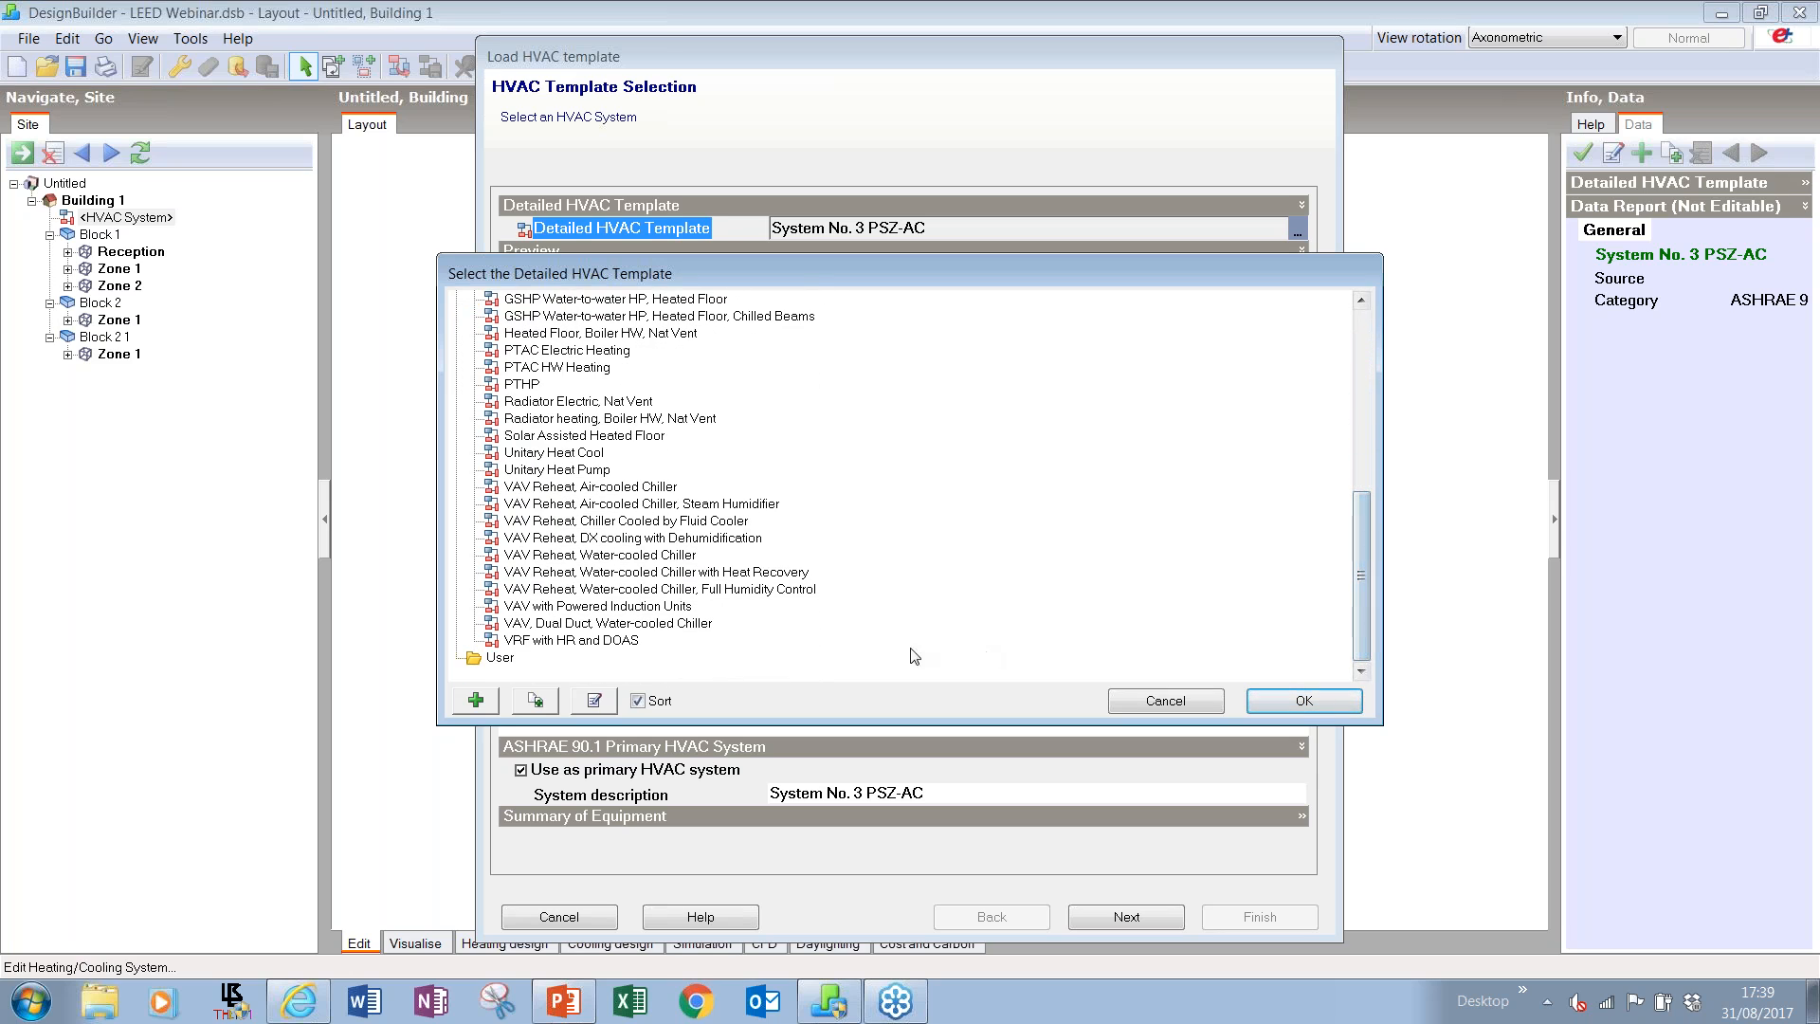
left_click(553, 642)
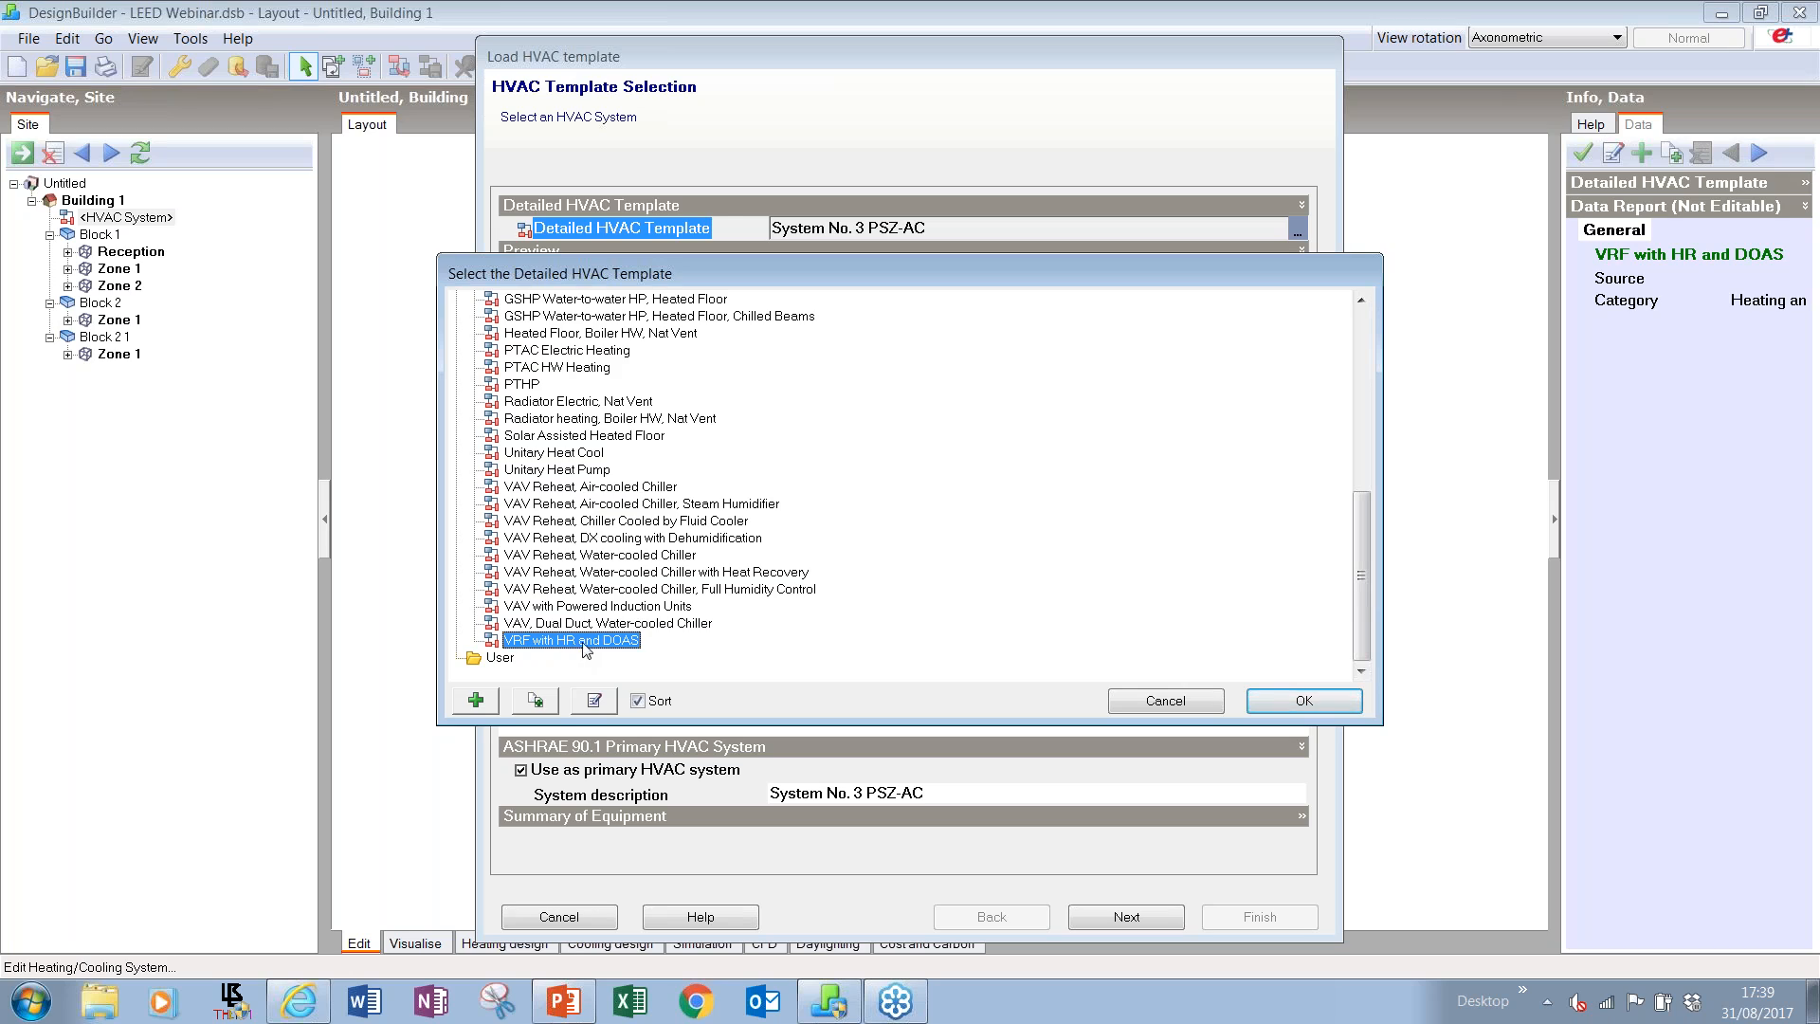
left_click(1297, 706)
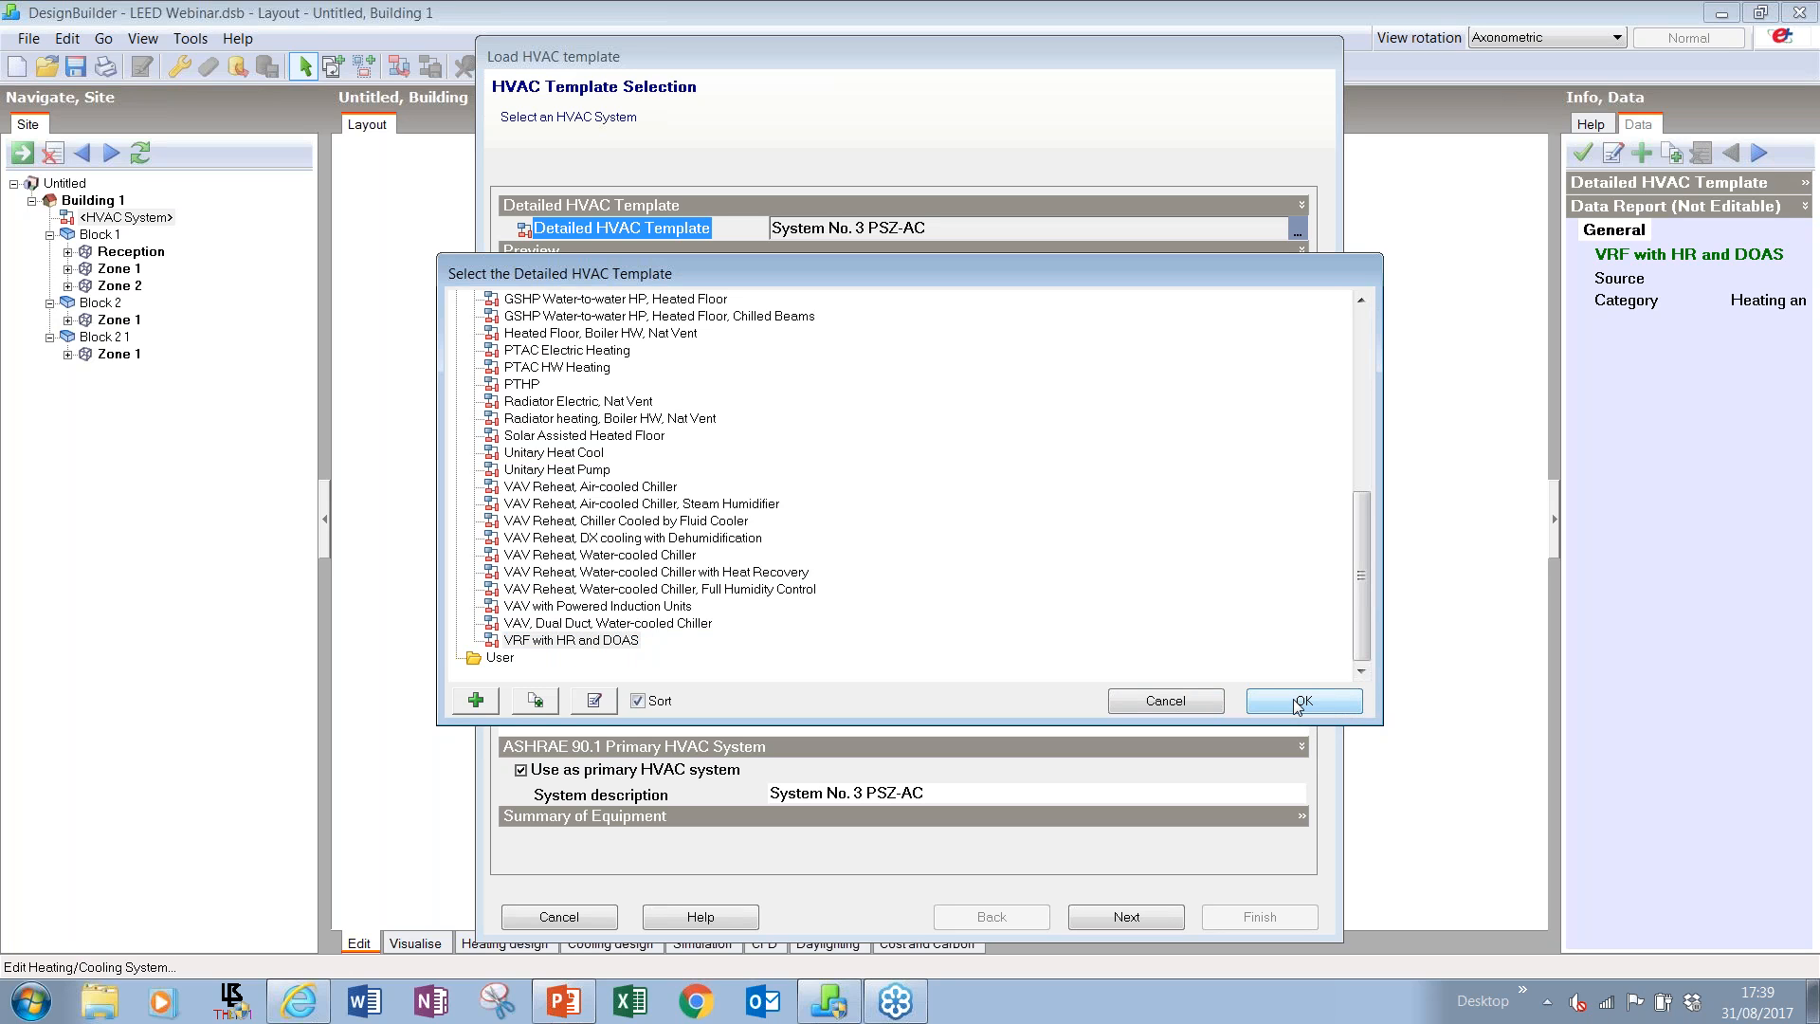
left_click(1298, 706)
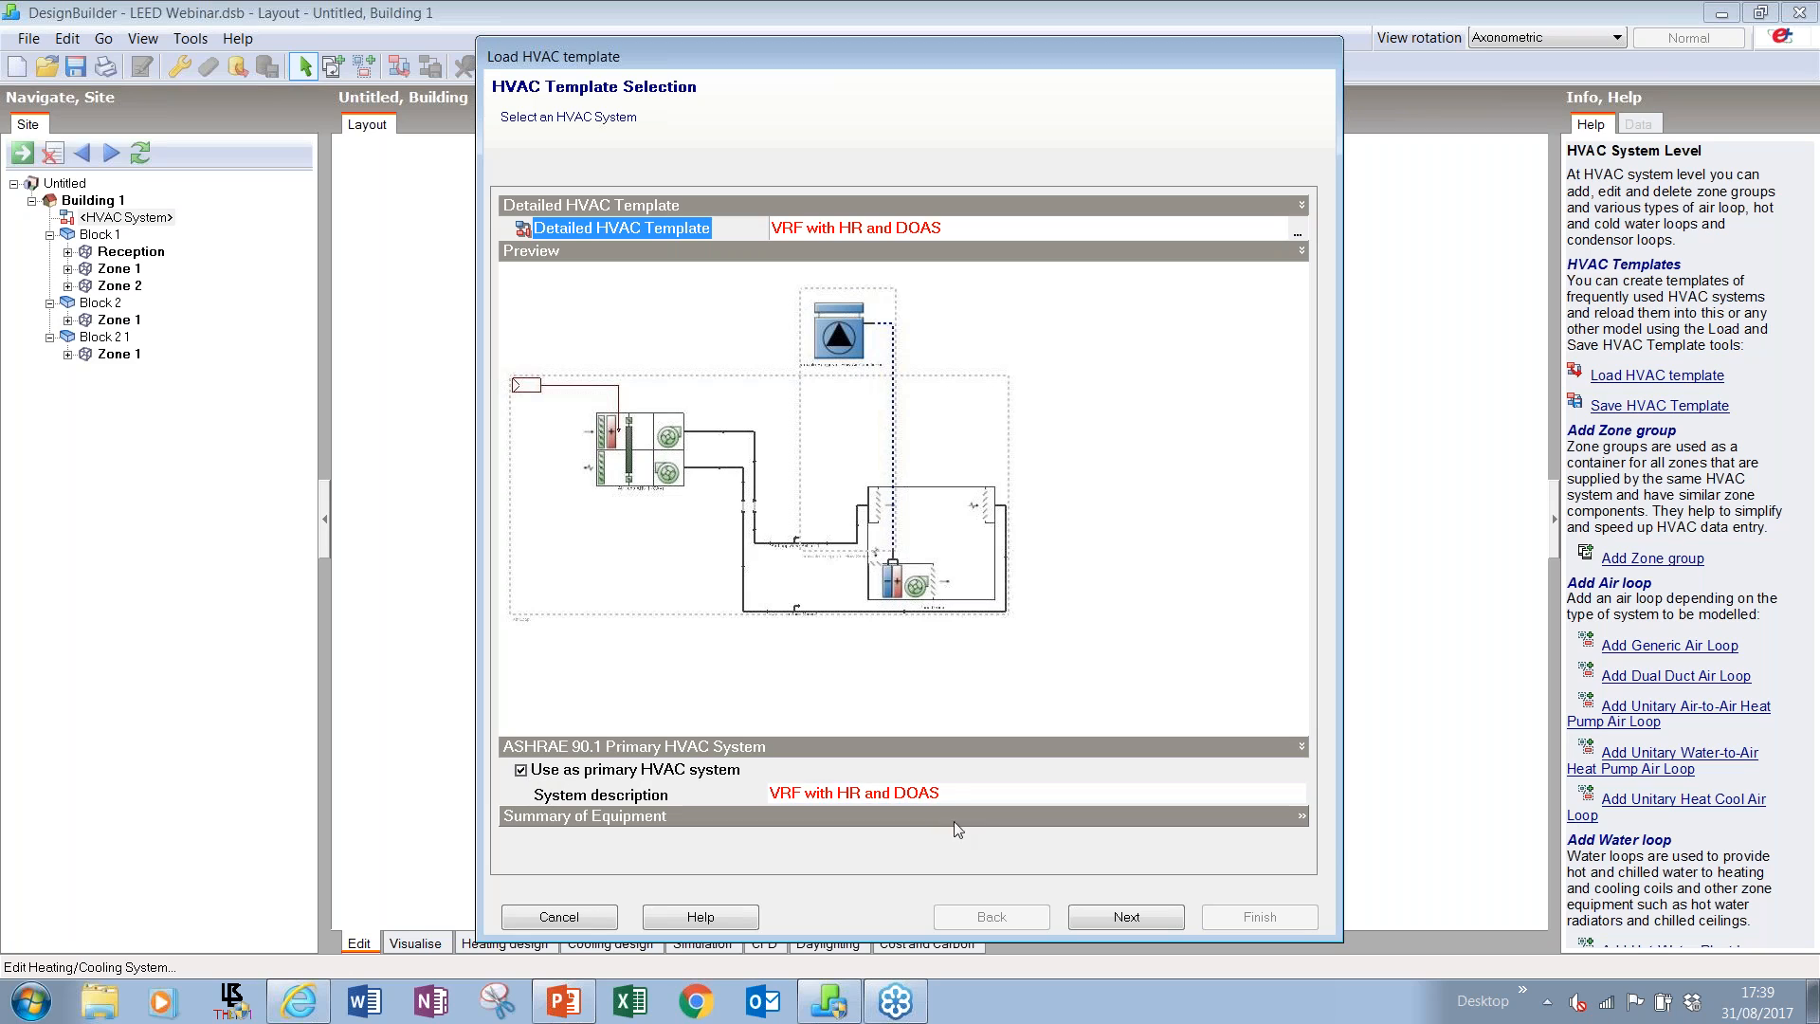
left_click(1113, 917)
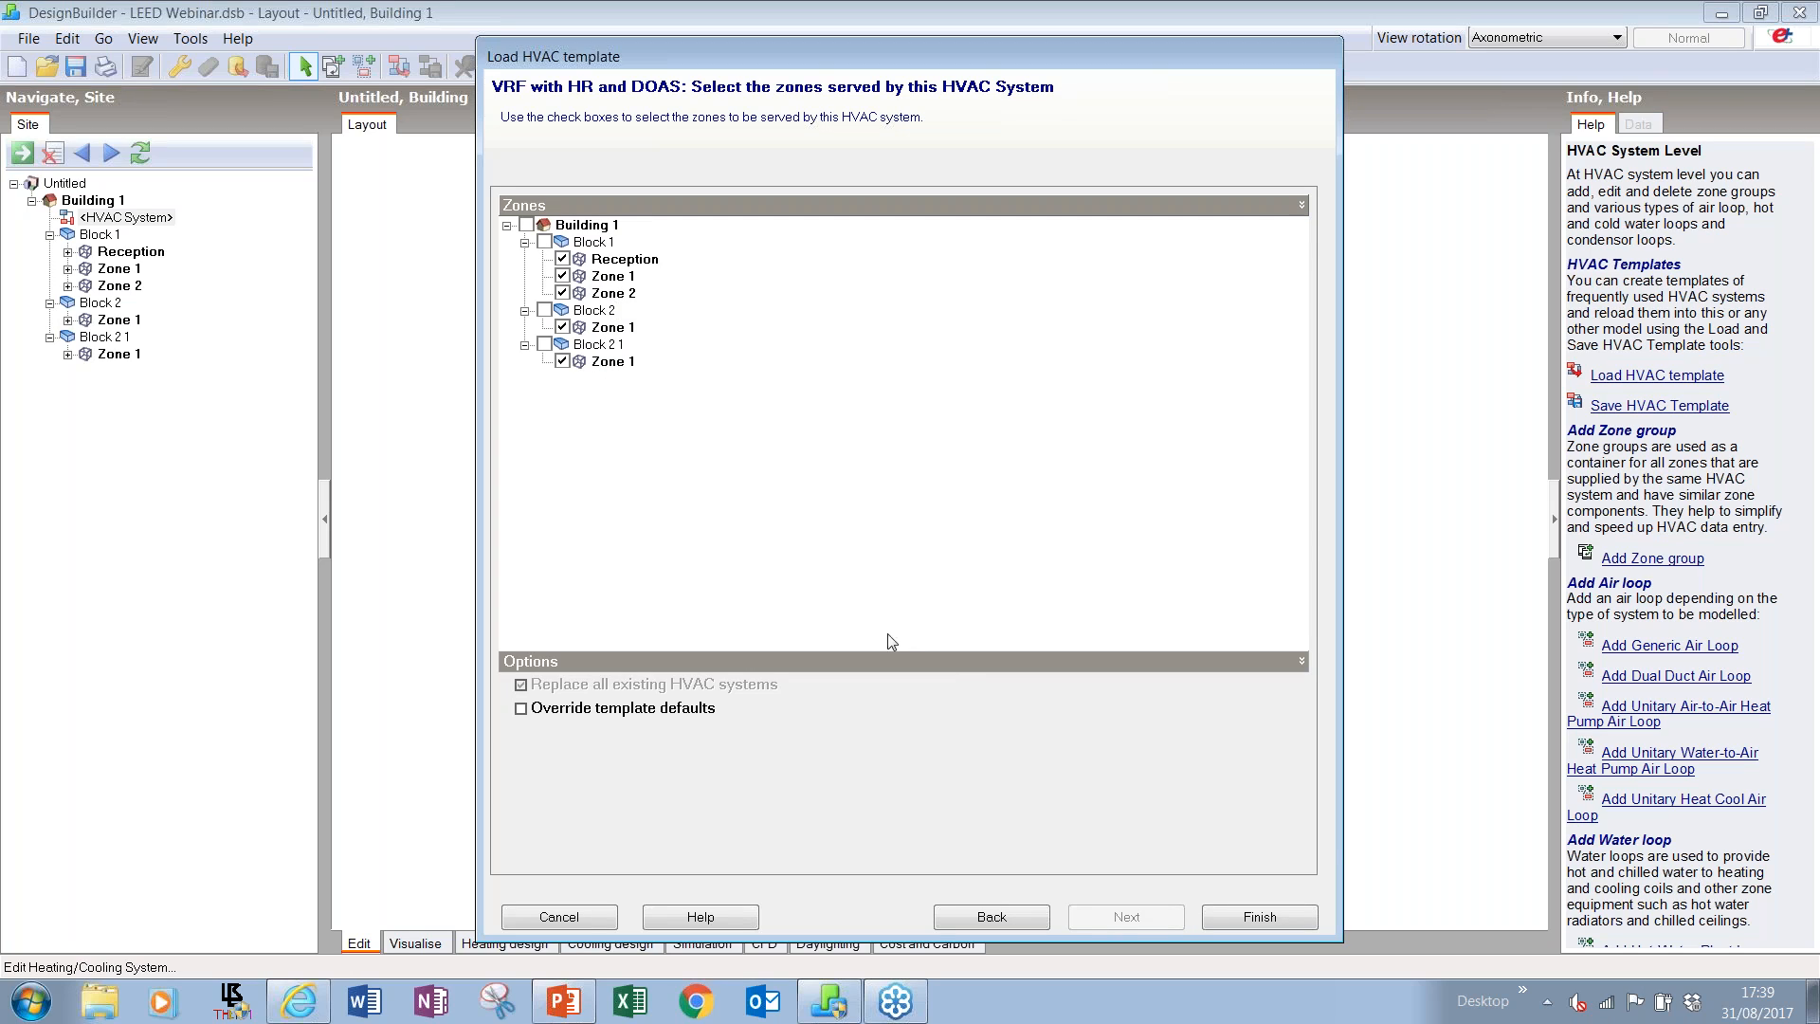
left_click(1253, 912)
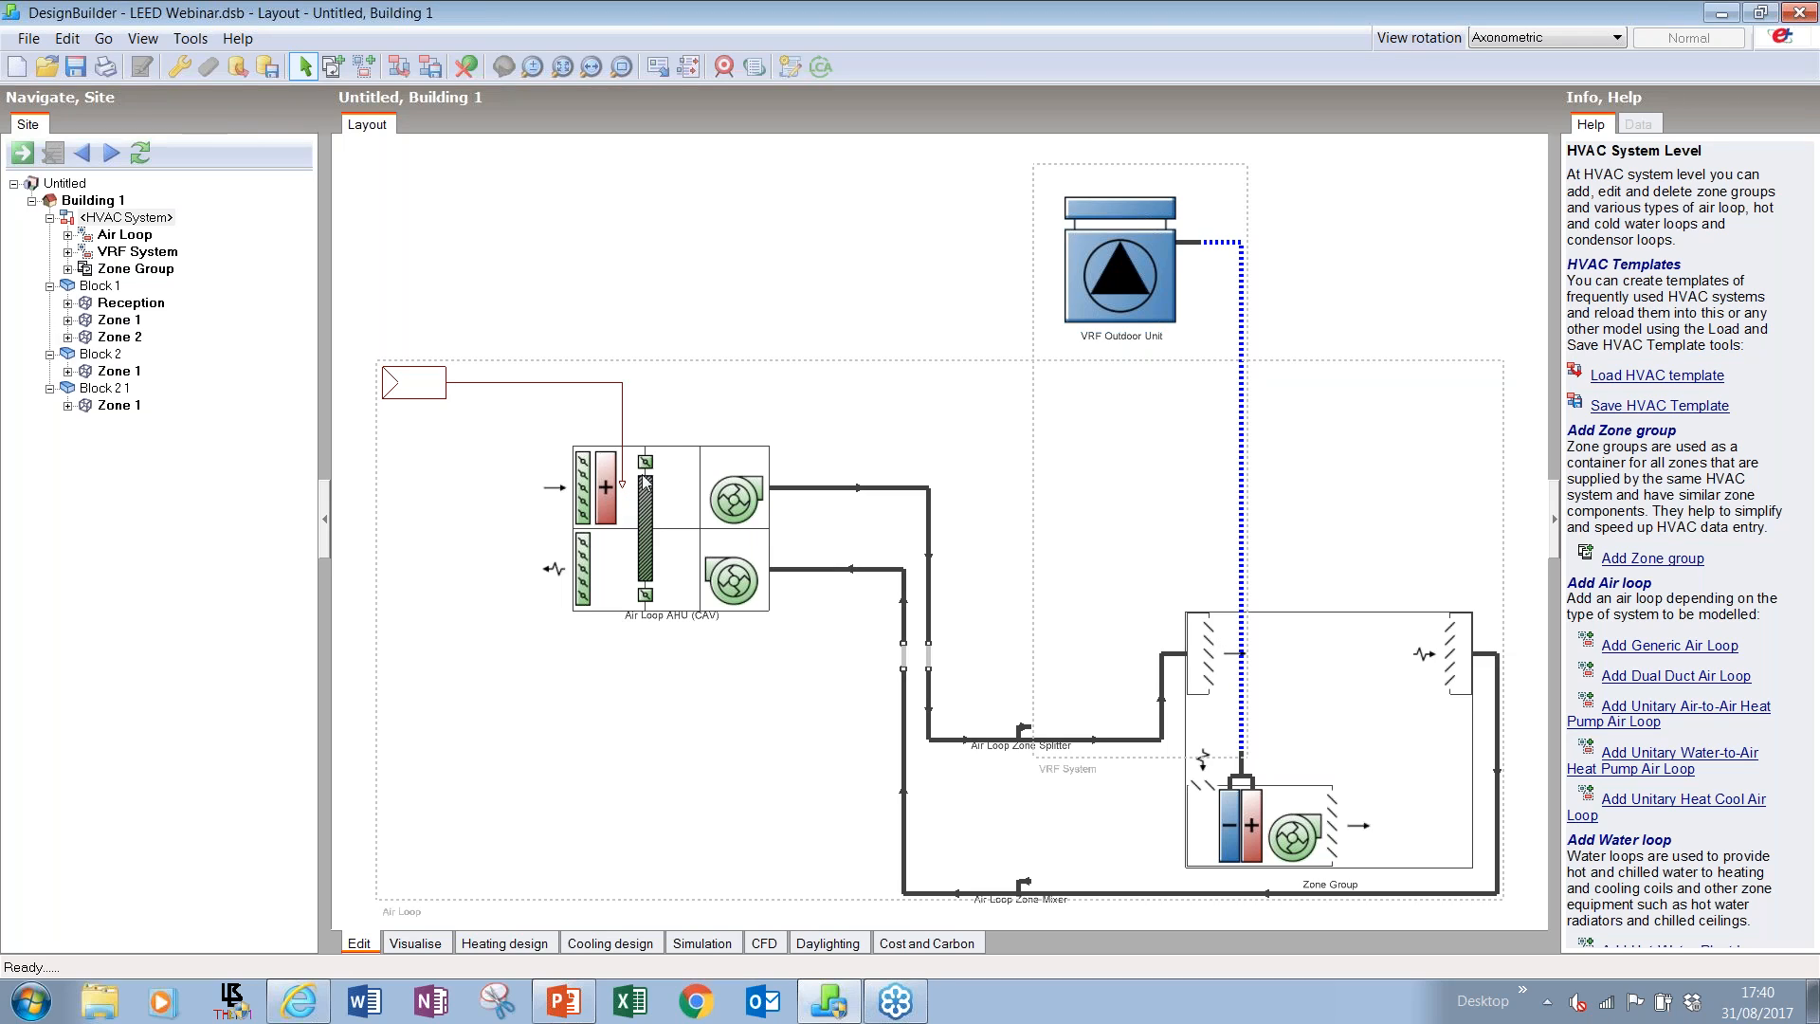
- Save the model and generate Building 1's ASHRAE 90.1-2010 baseline building using the proposed building's fenestration and lighting information
left_click(94, 201)
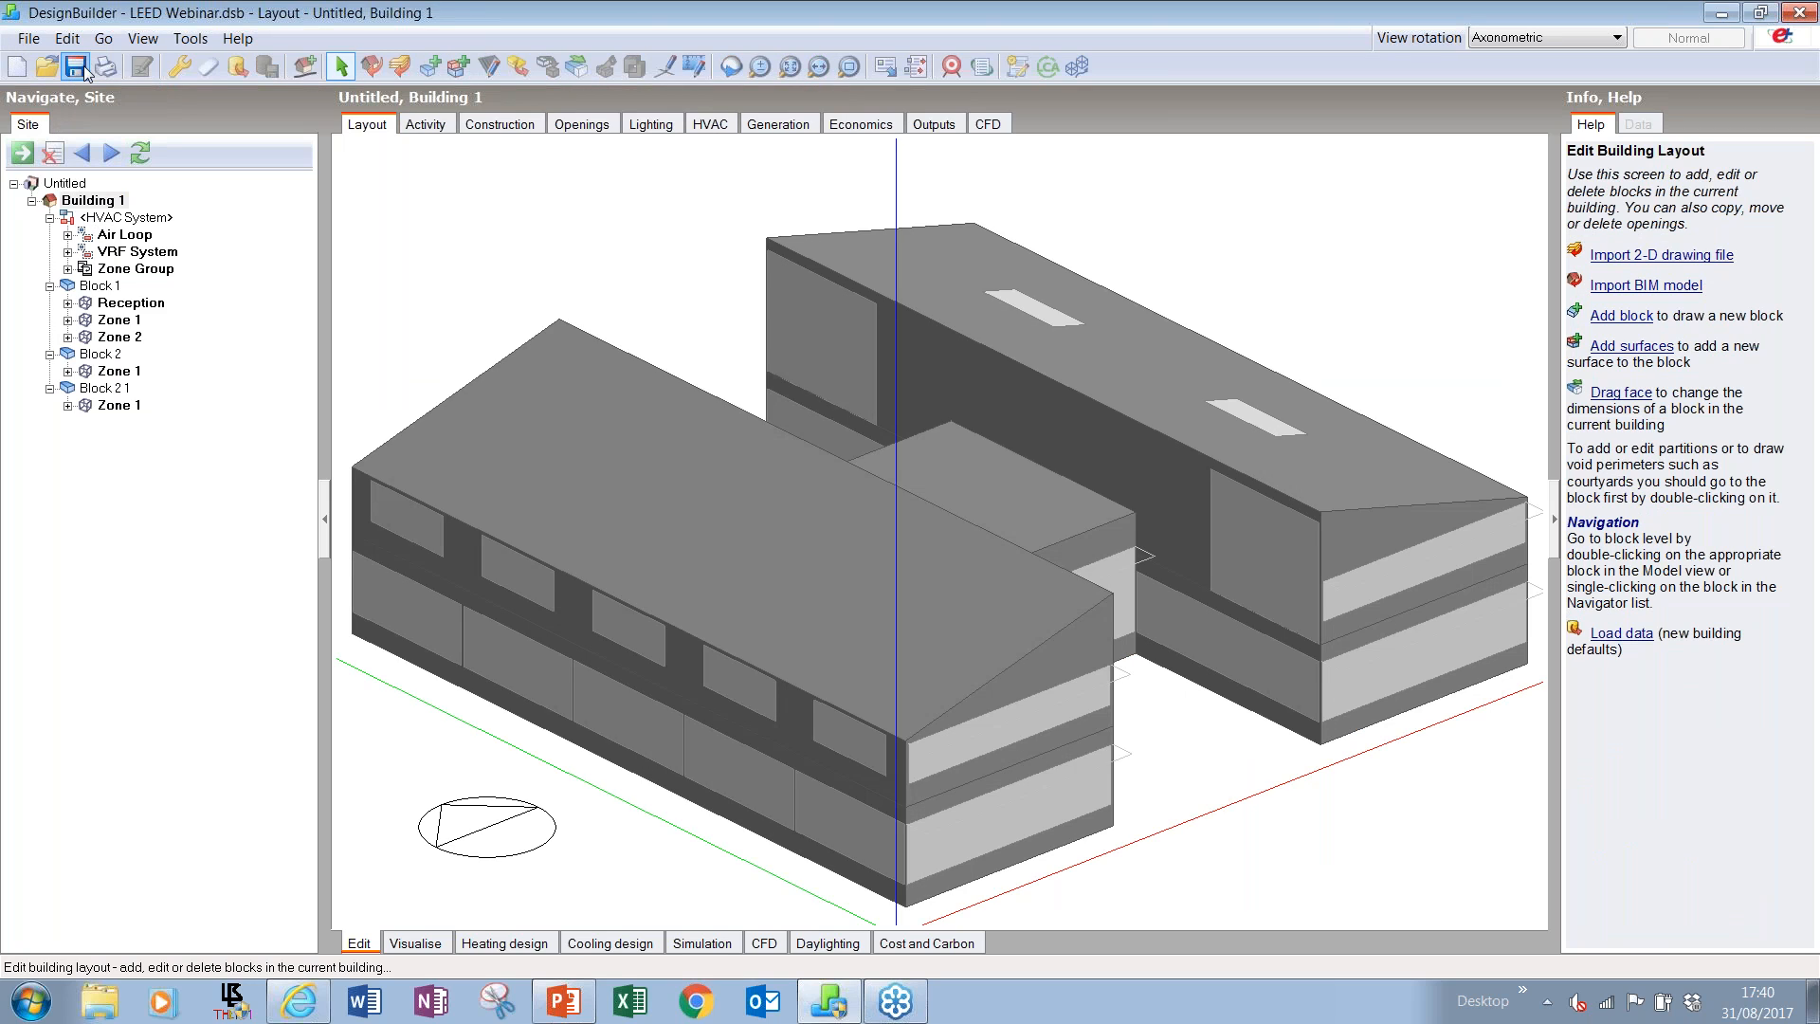
left_click(81, 69)
left_click(304, 68)
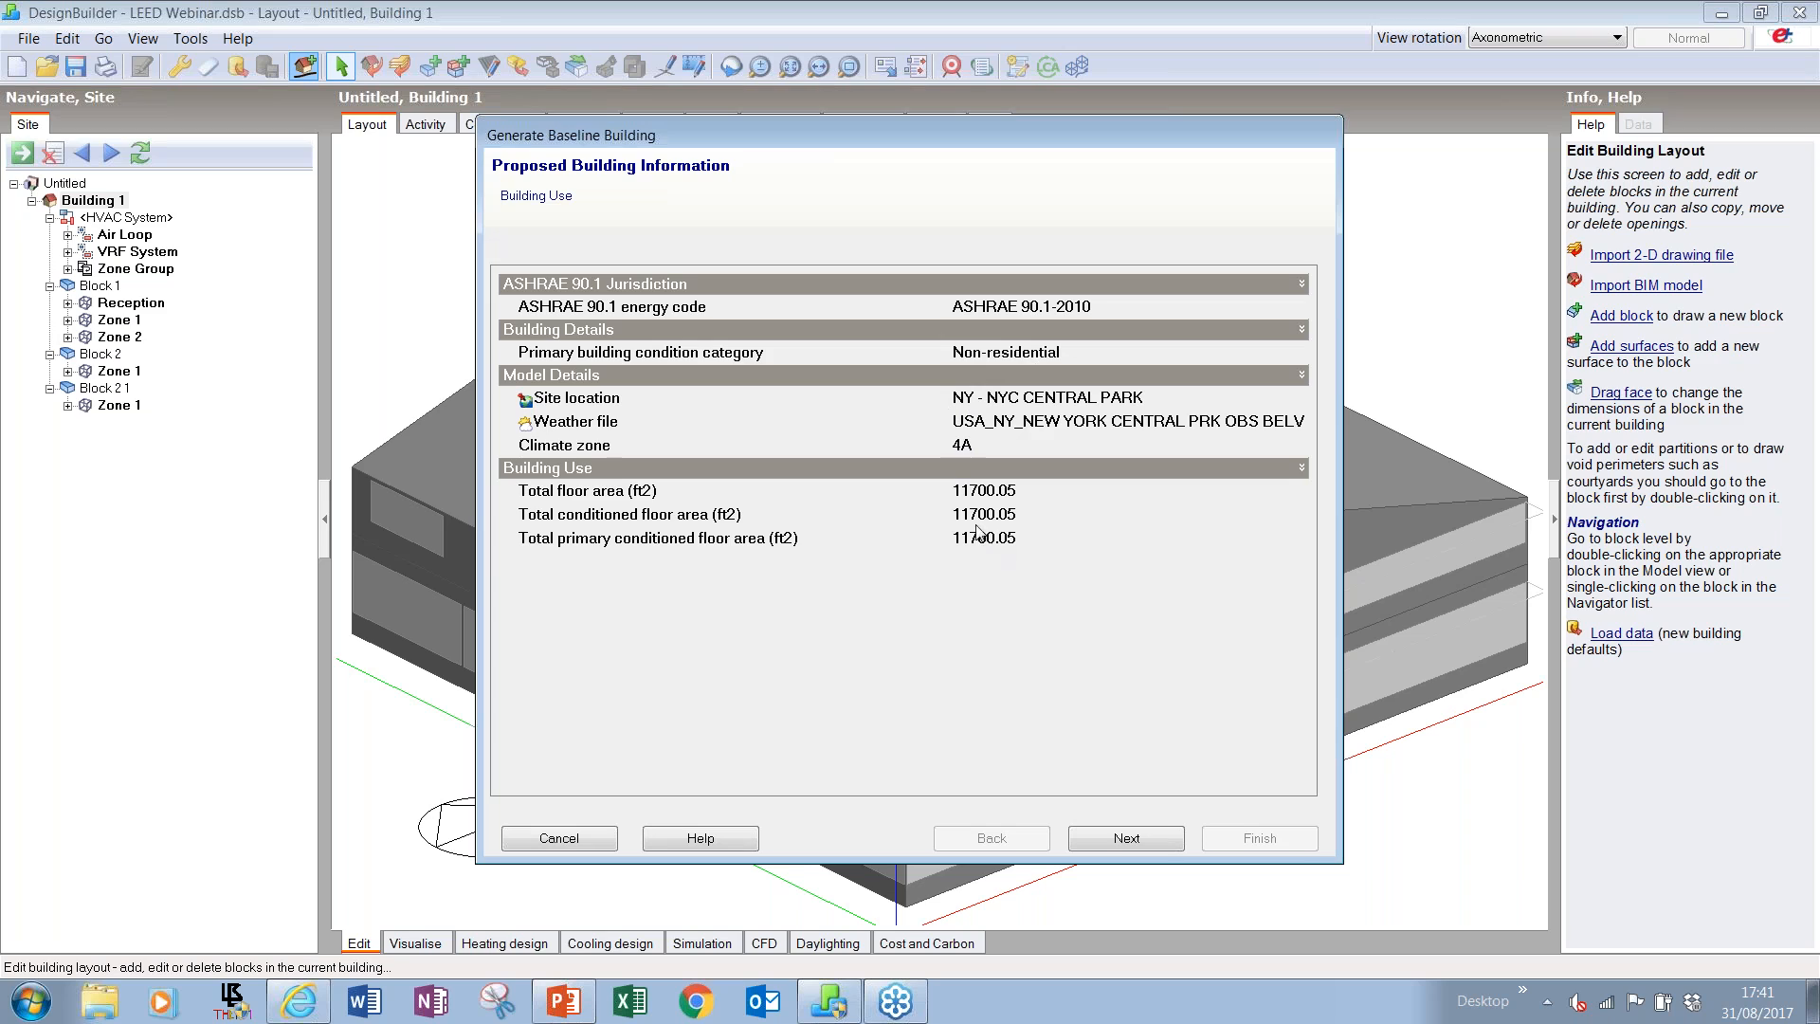
left_click(1112, 840)
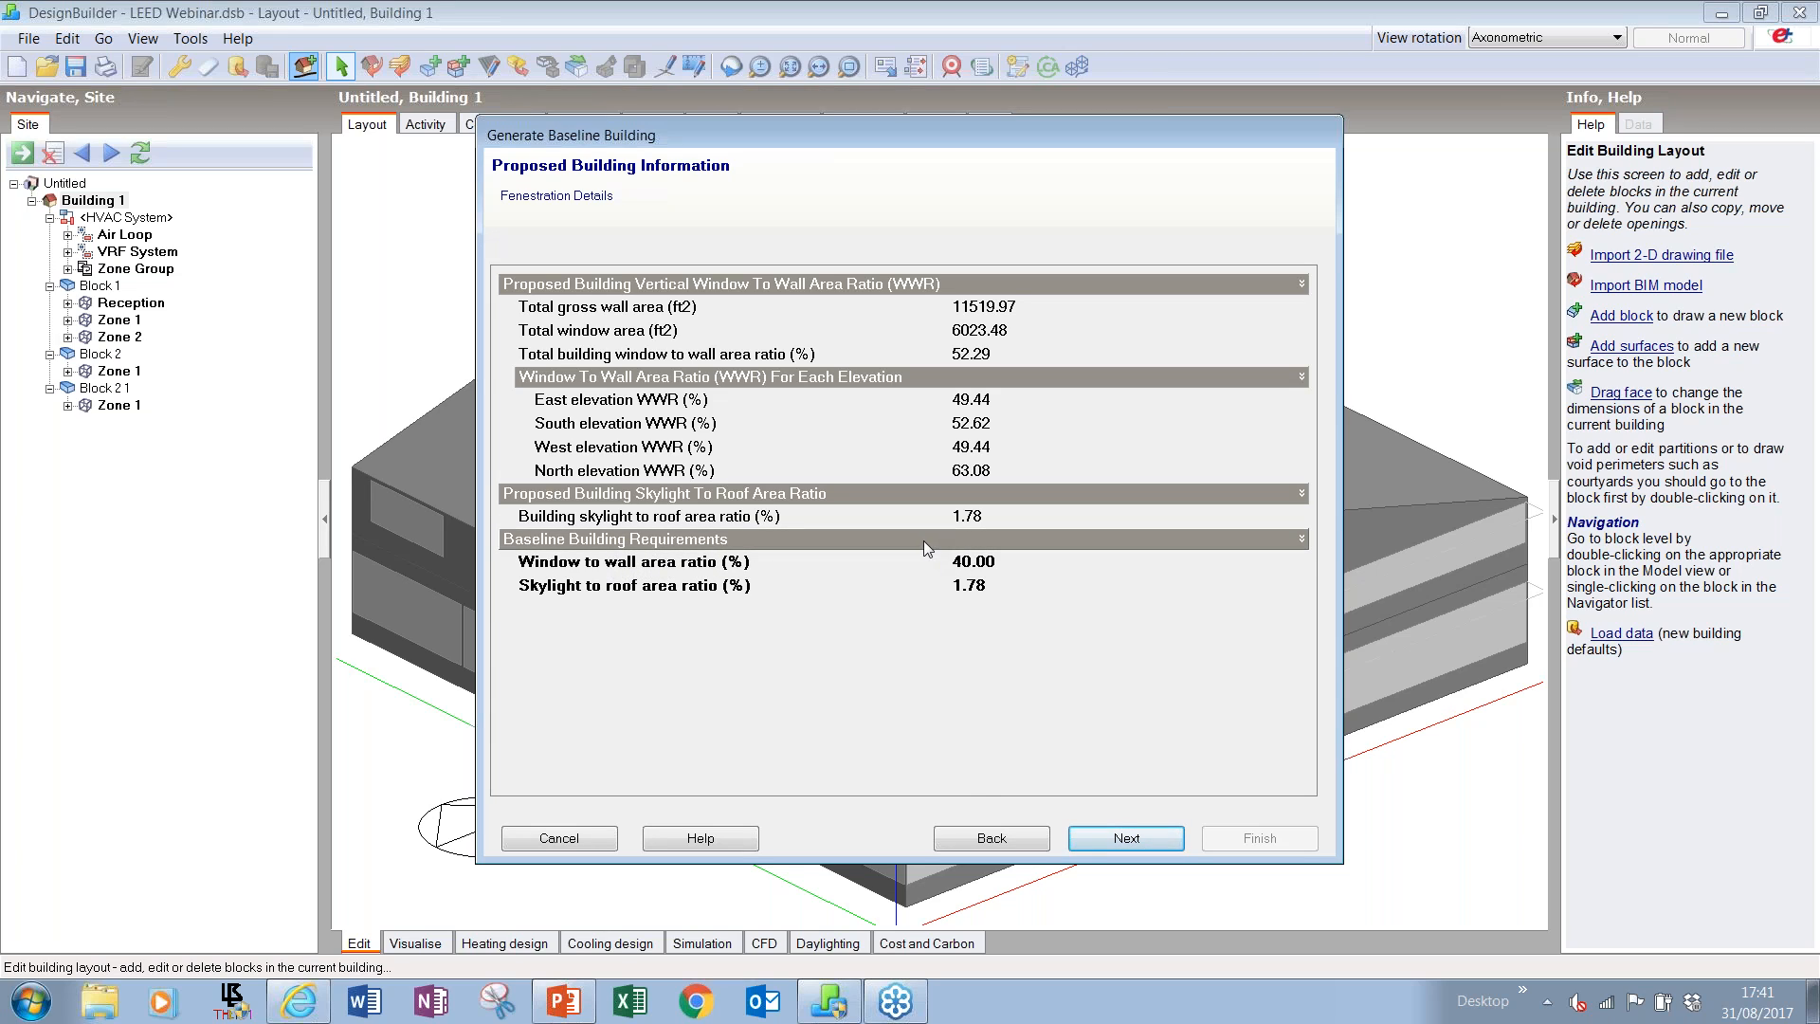
left_click(1125, 841)
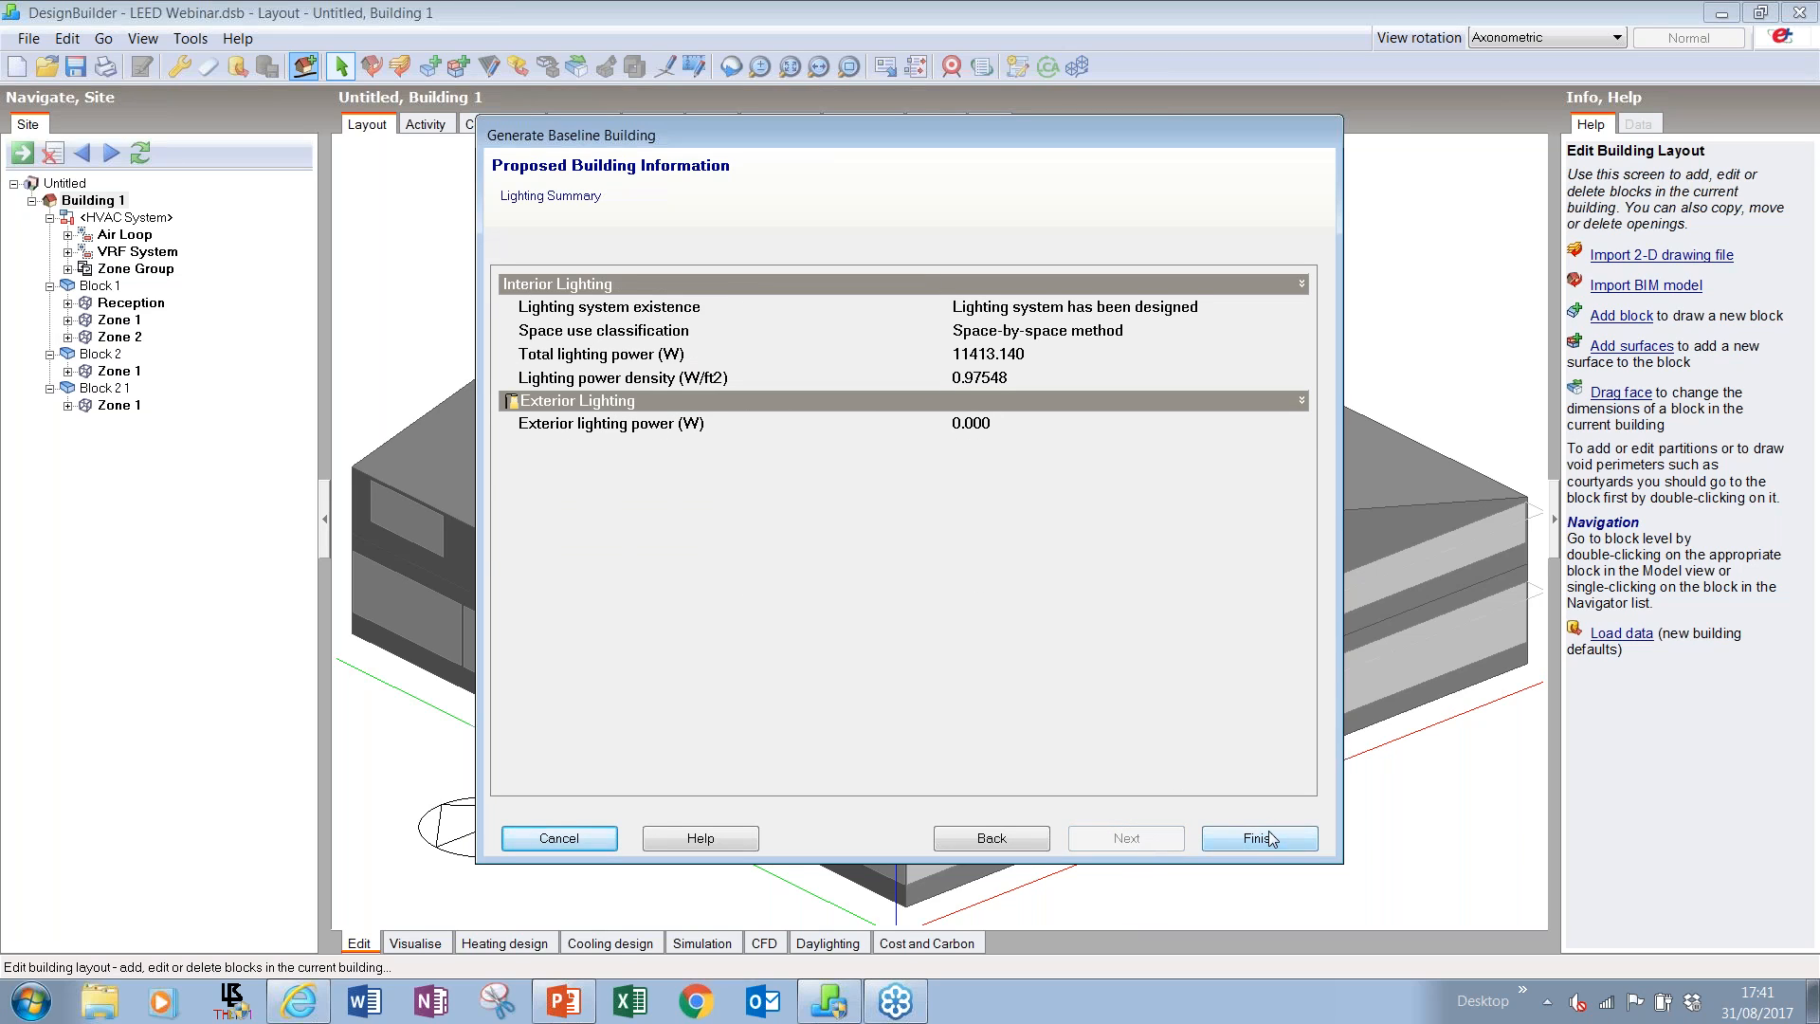
left_click(1259, 838)
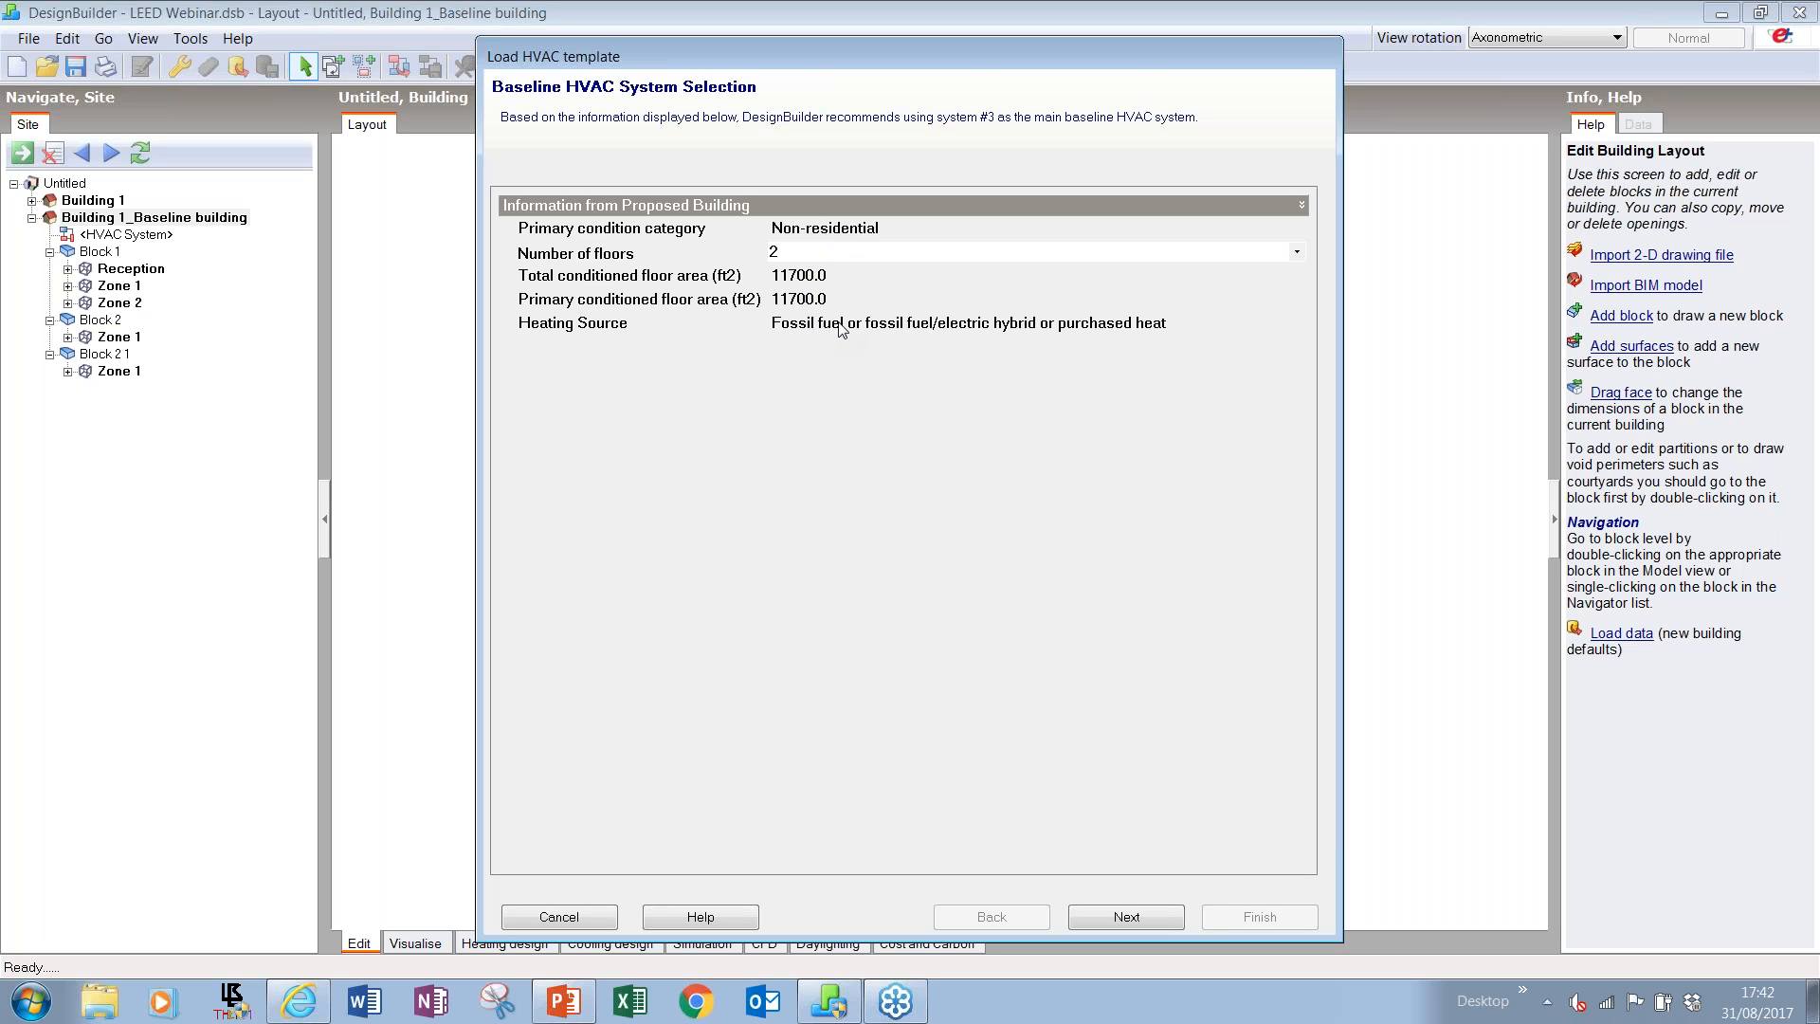
- Load the System No. 3 PSZ-AC template as the baseline building's primary HVAC system, serving the zones of all three blocks
left_click(1126, 917)
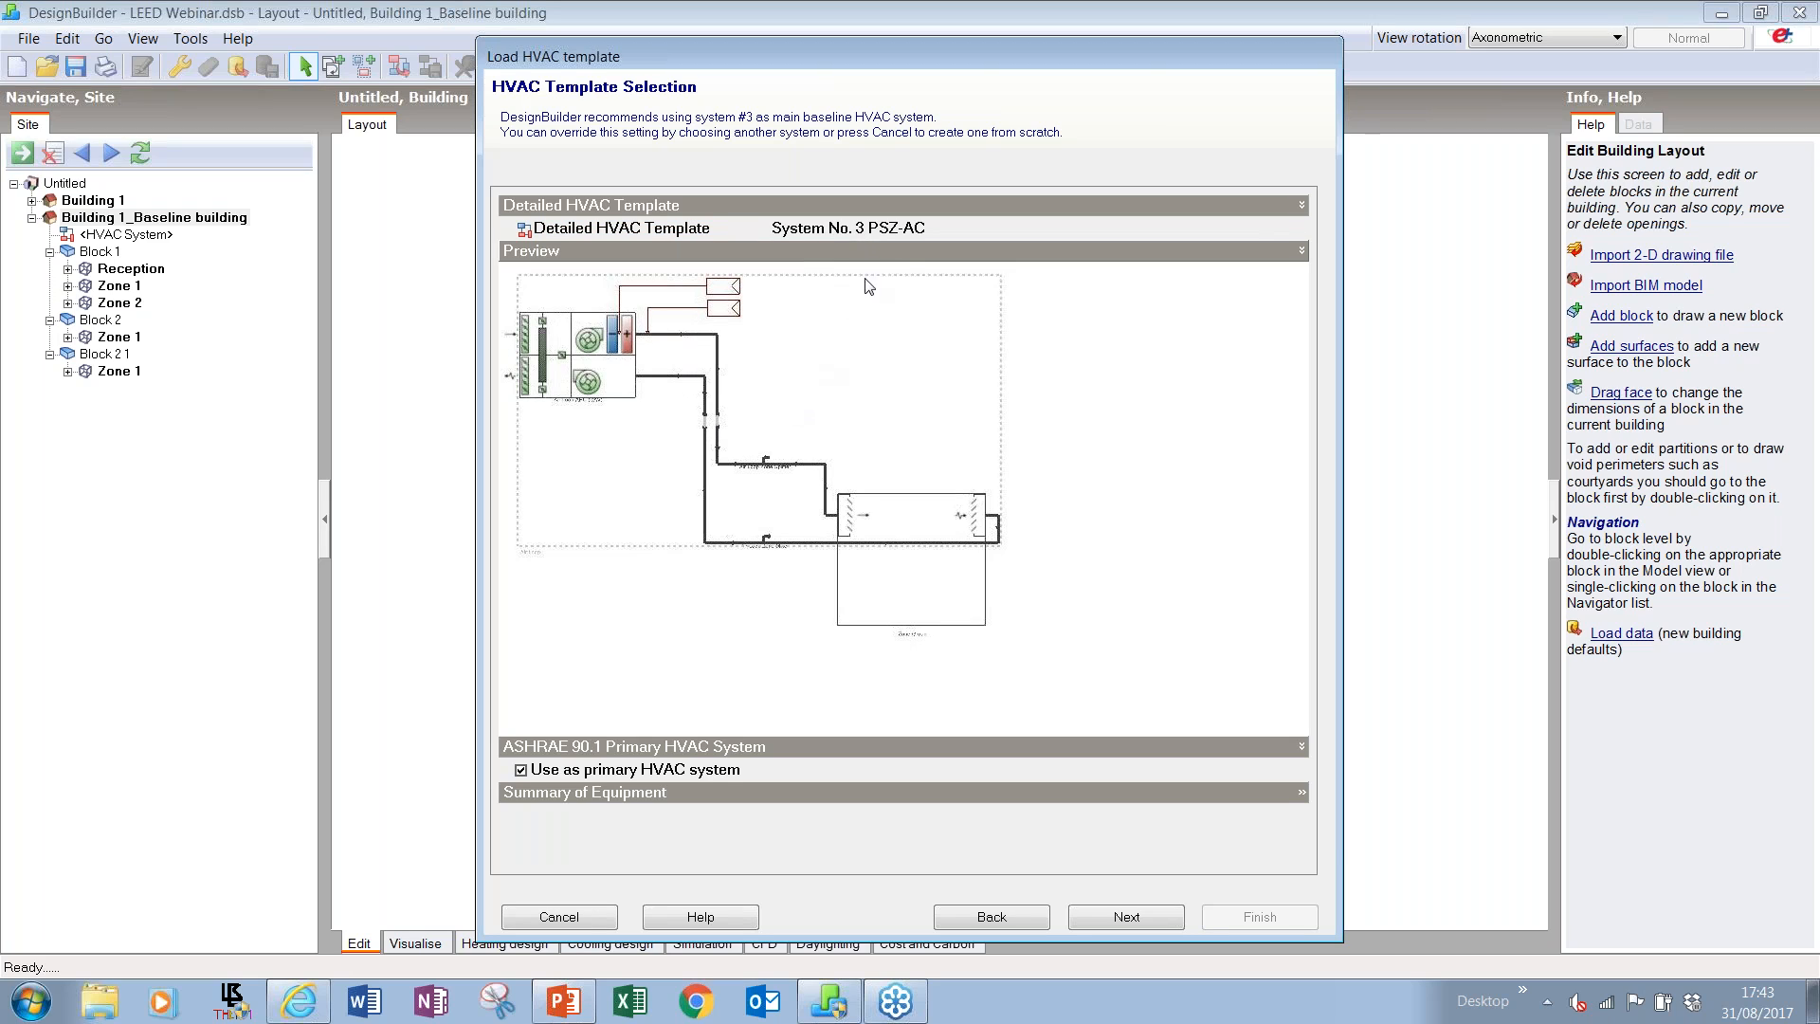
left_click(864, 233)
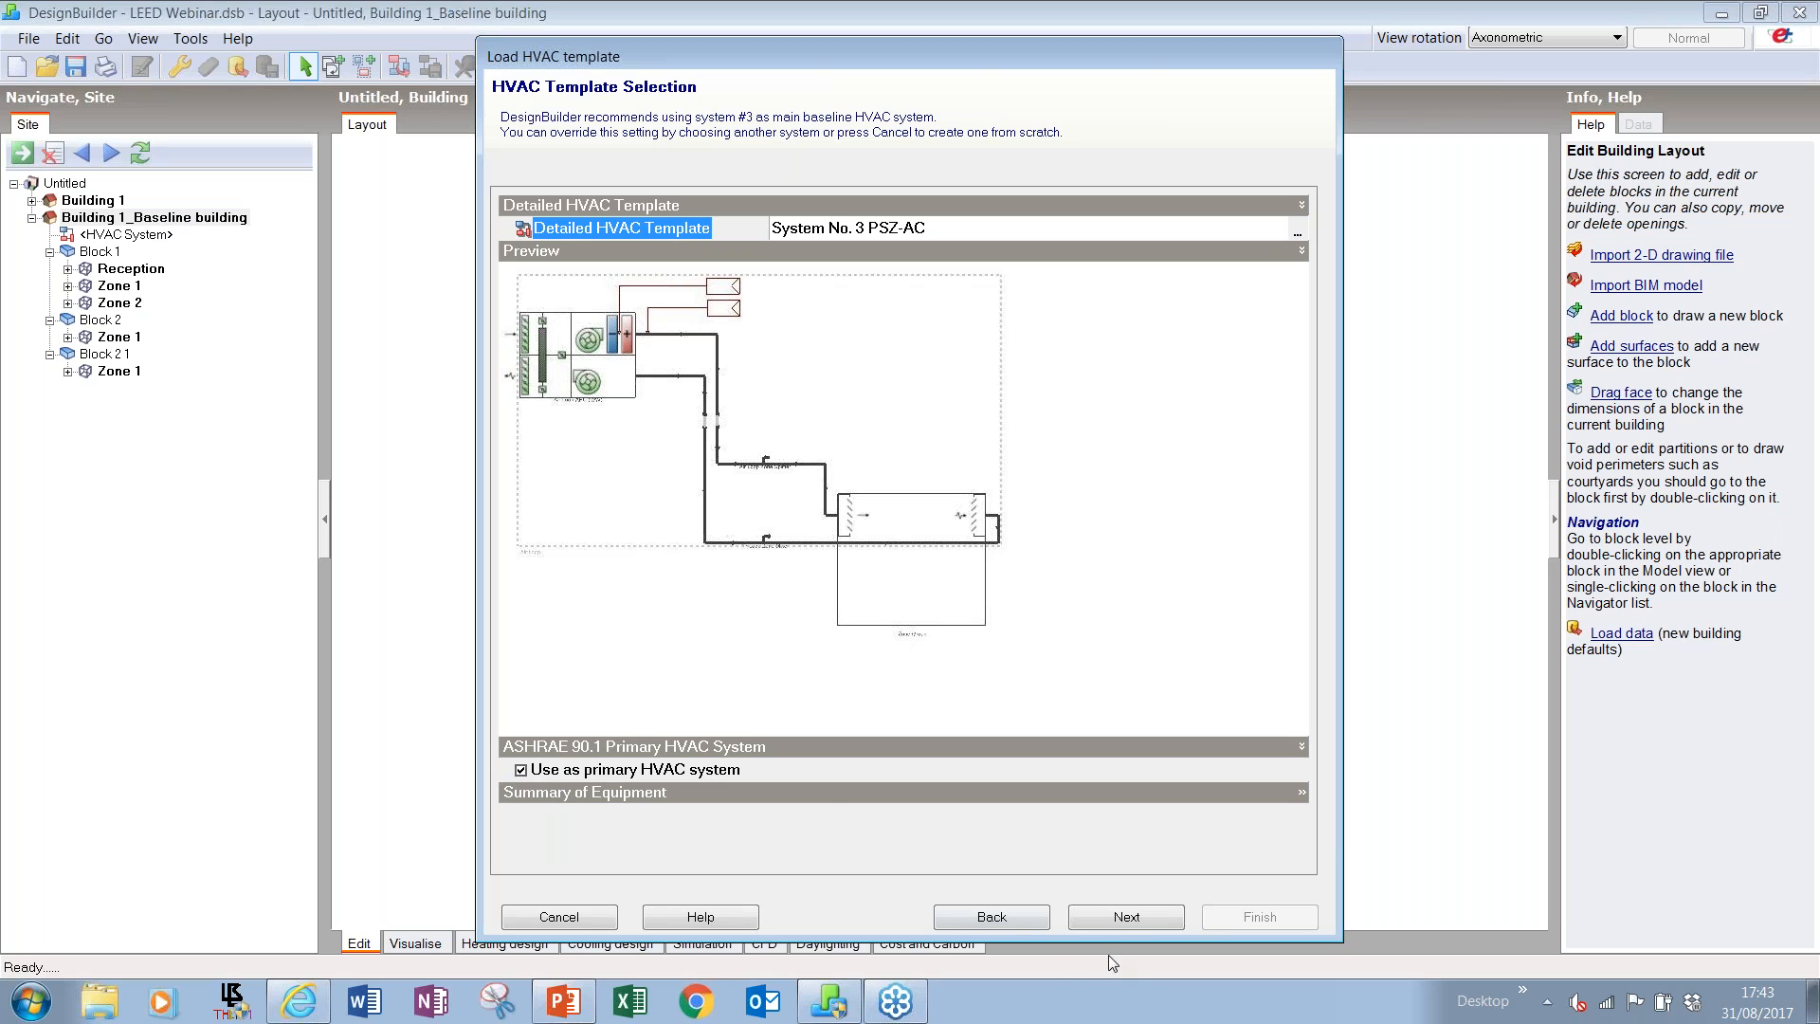
left_click(1124, 918)
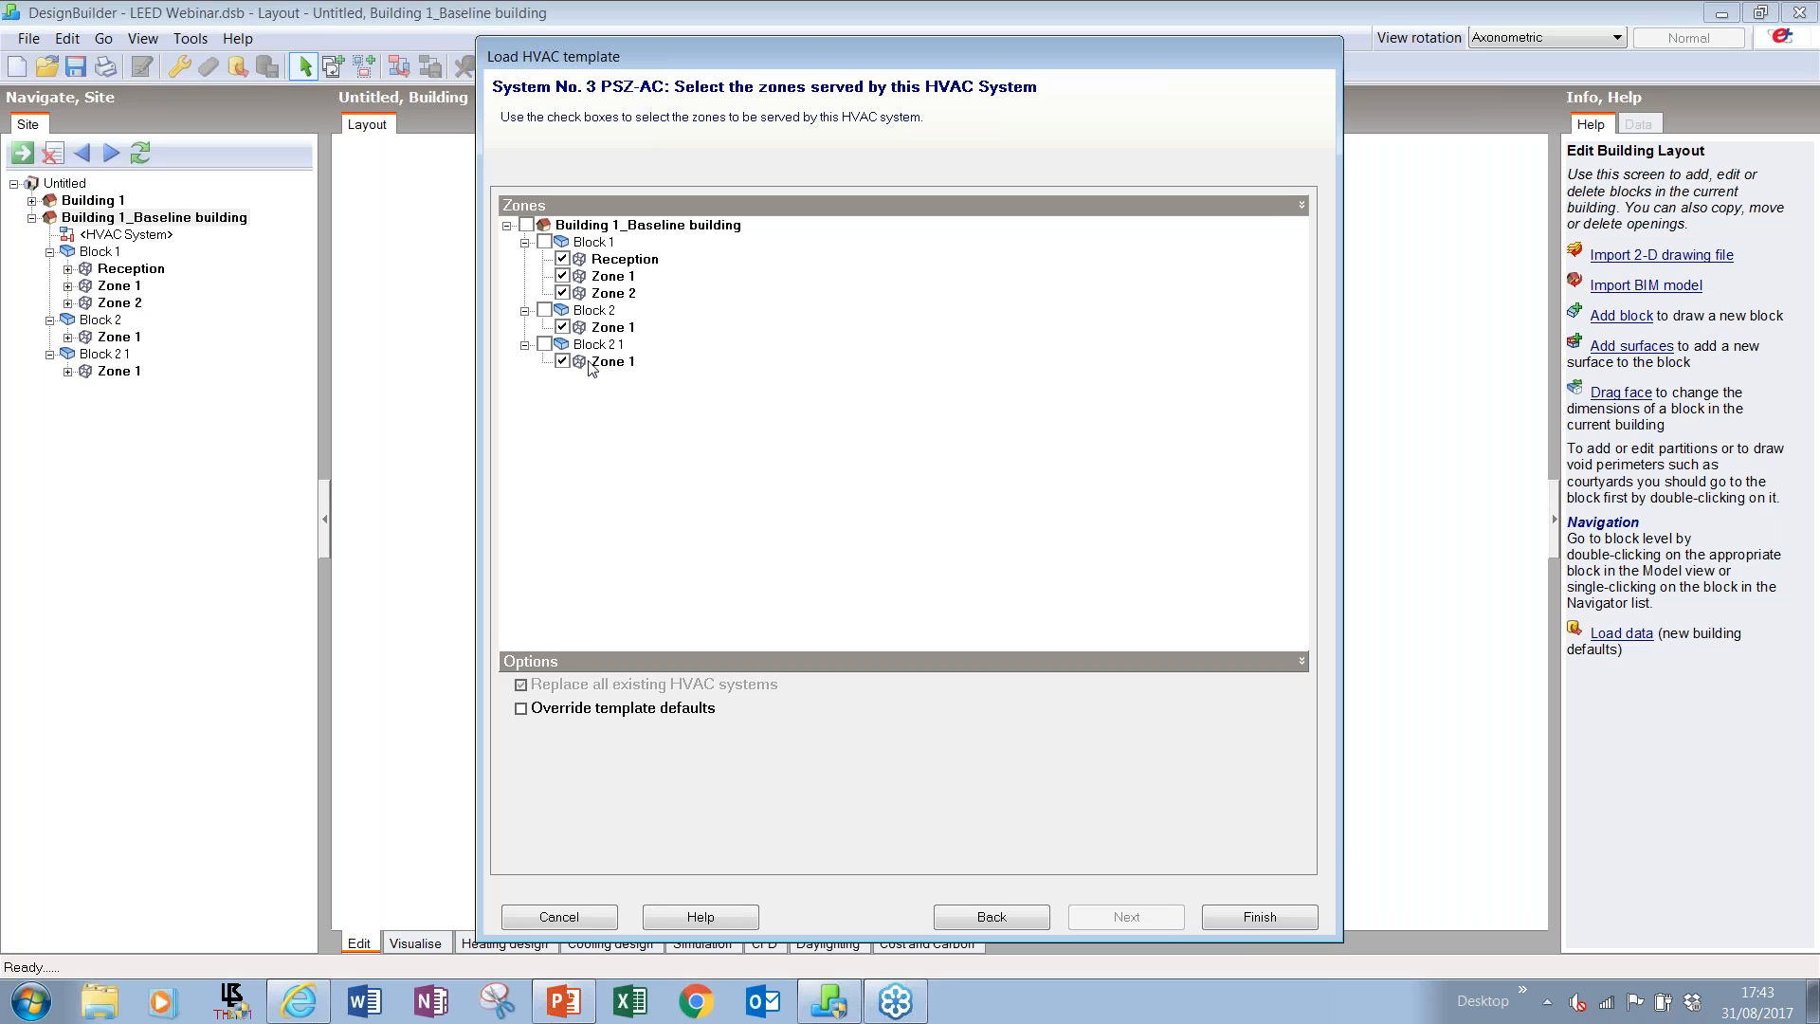
left_click(1247, 917)
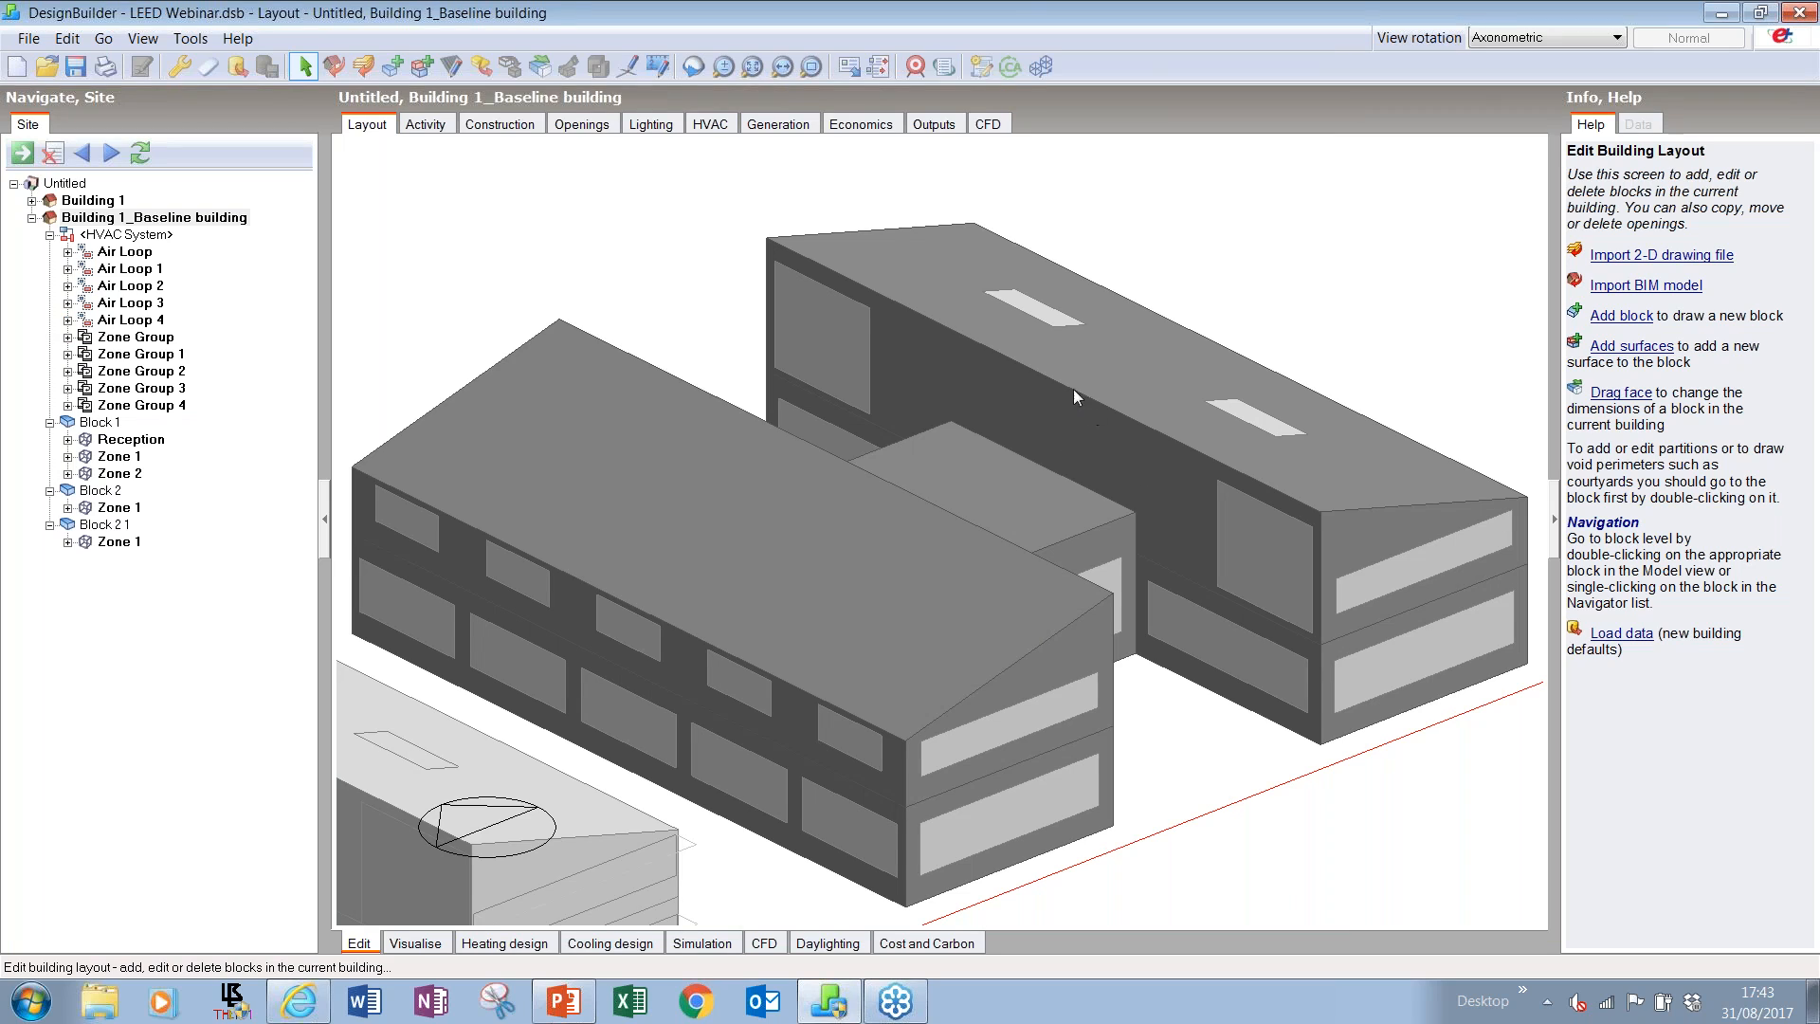
- Inspect the baseline's HVAC system layout and compare the geometry and glazing of Building 1 with those of its baseline building
left_click(138, 236)
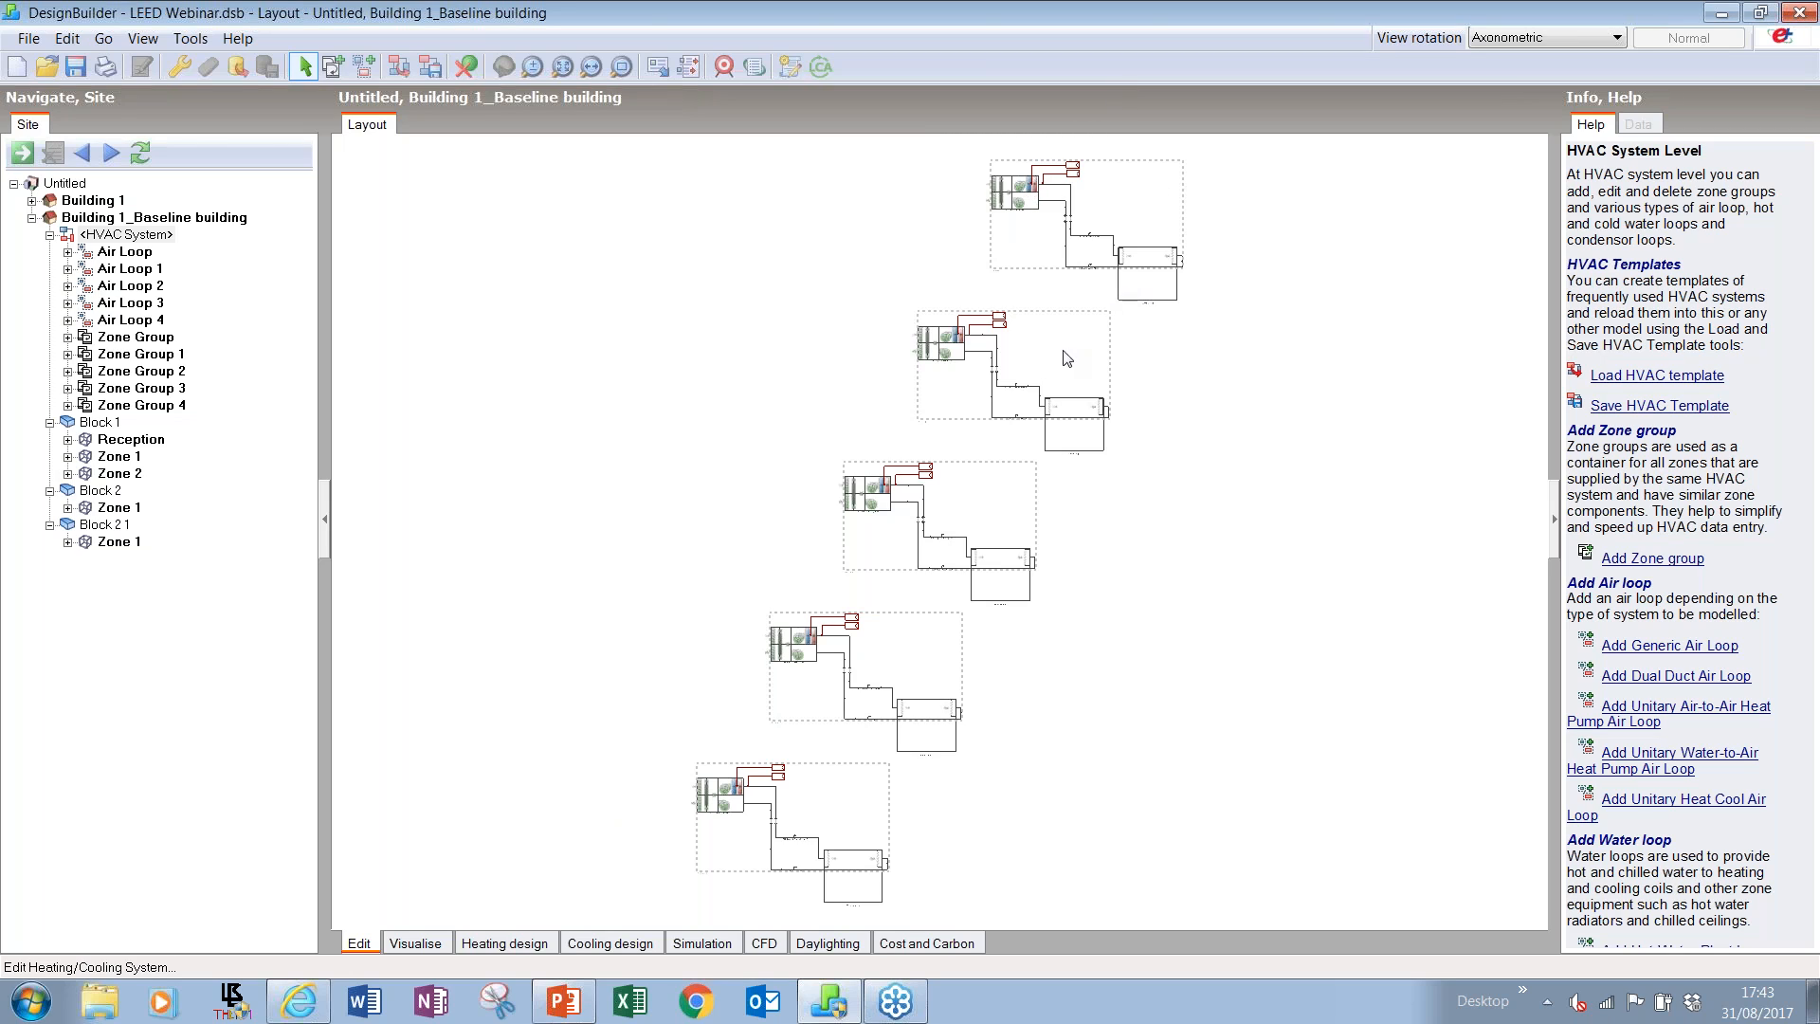
left_click(83, 202)
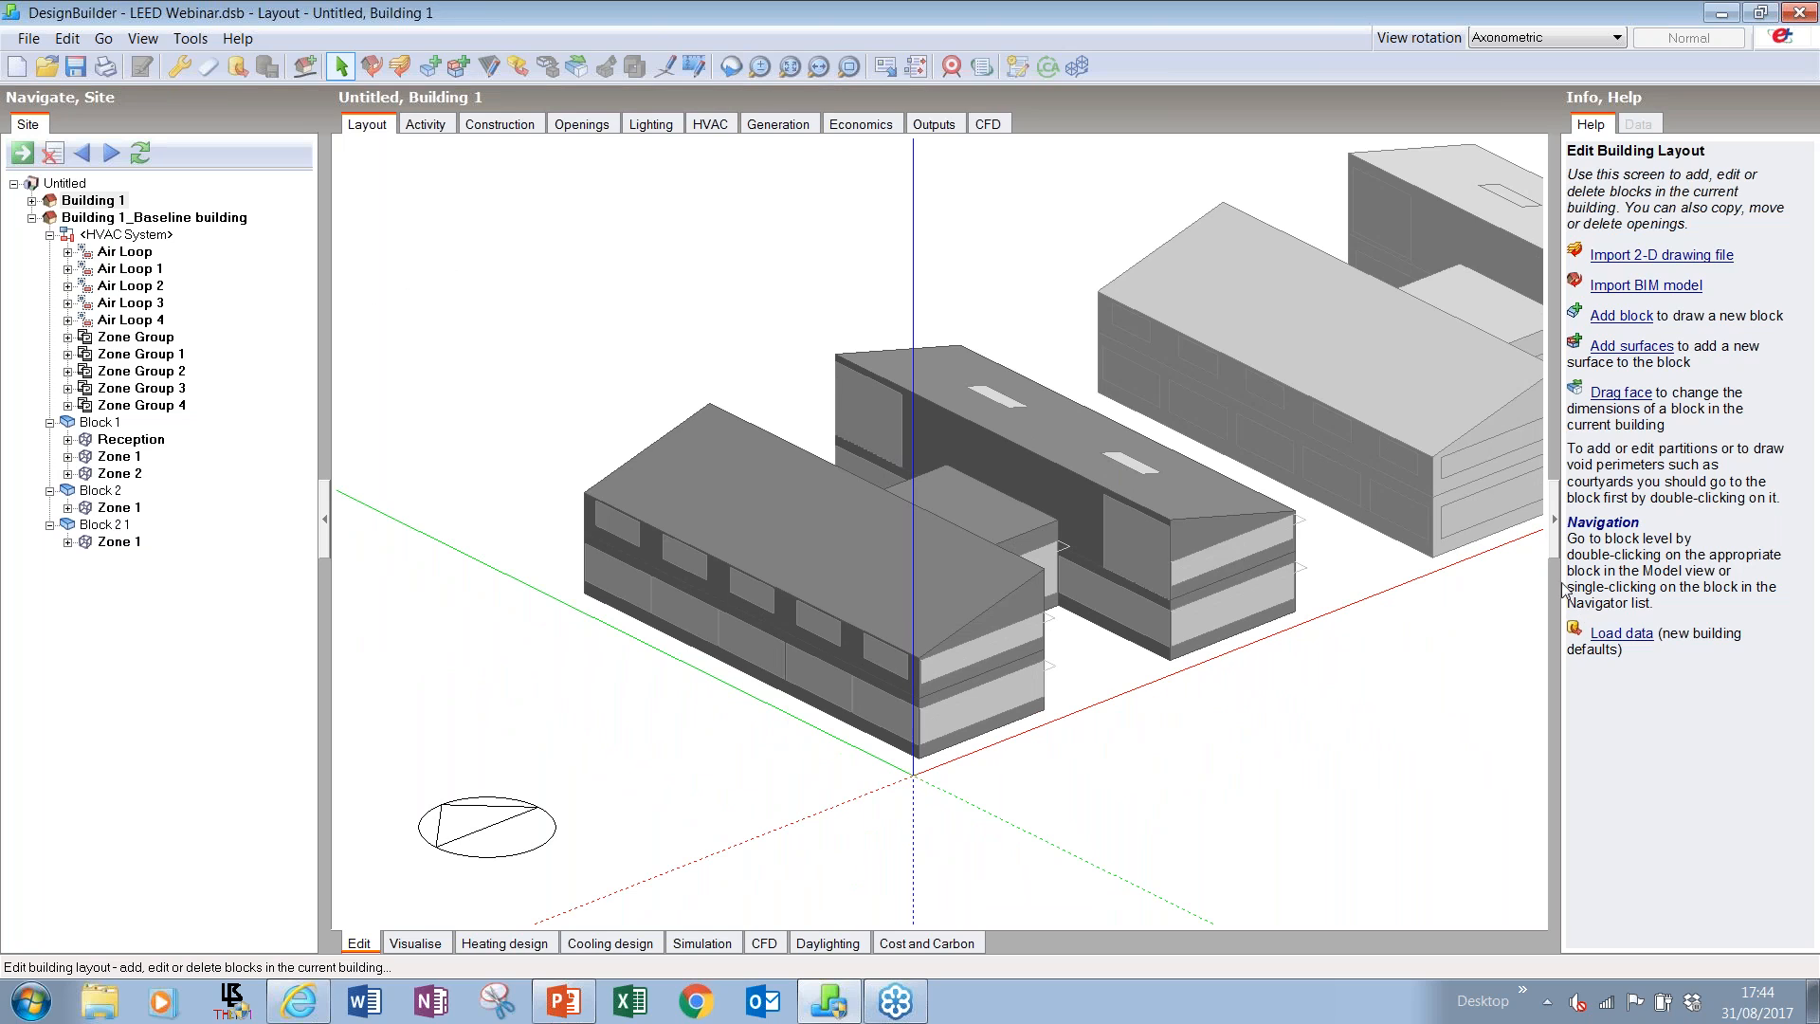
left_click(1555, 535)
left_click_drag(317, 309, 213, 309)
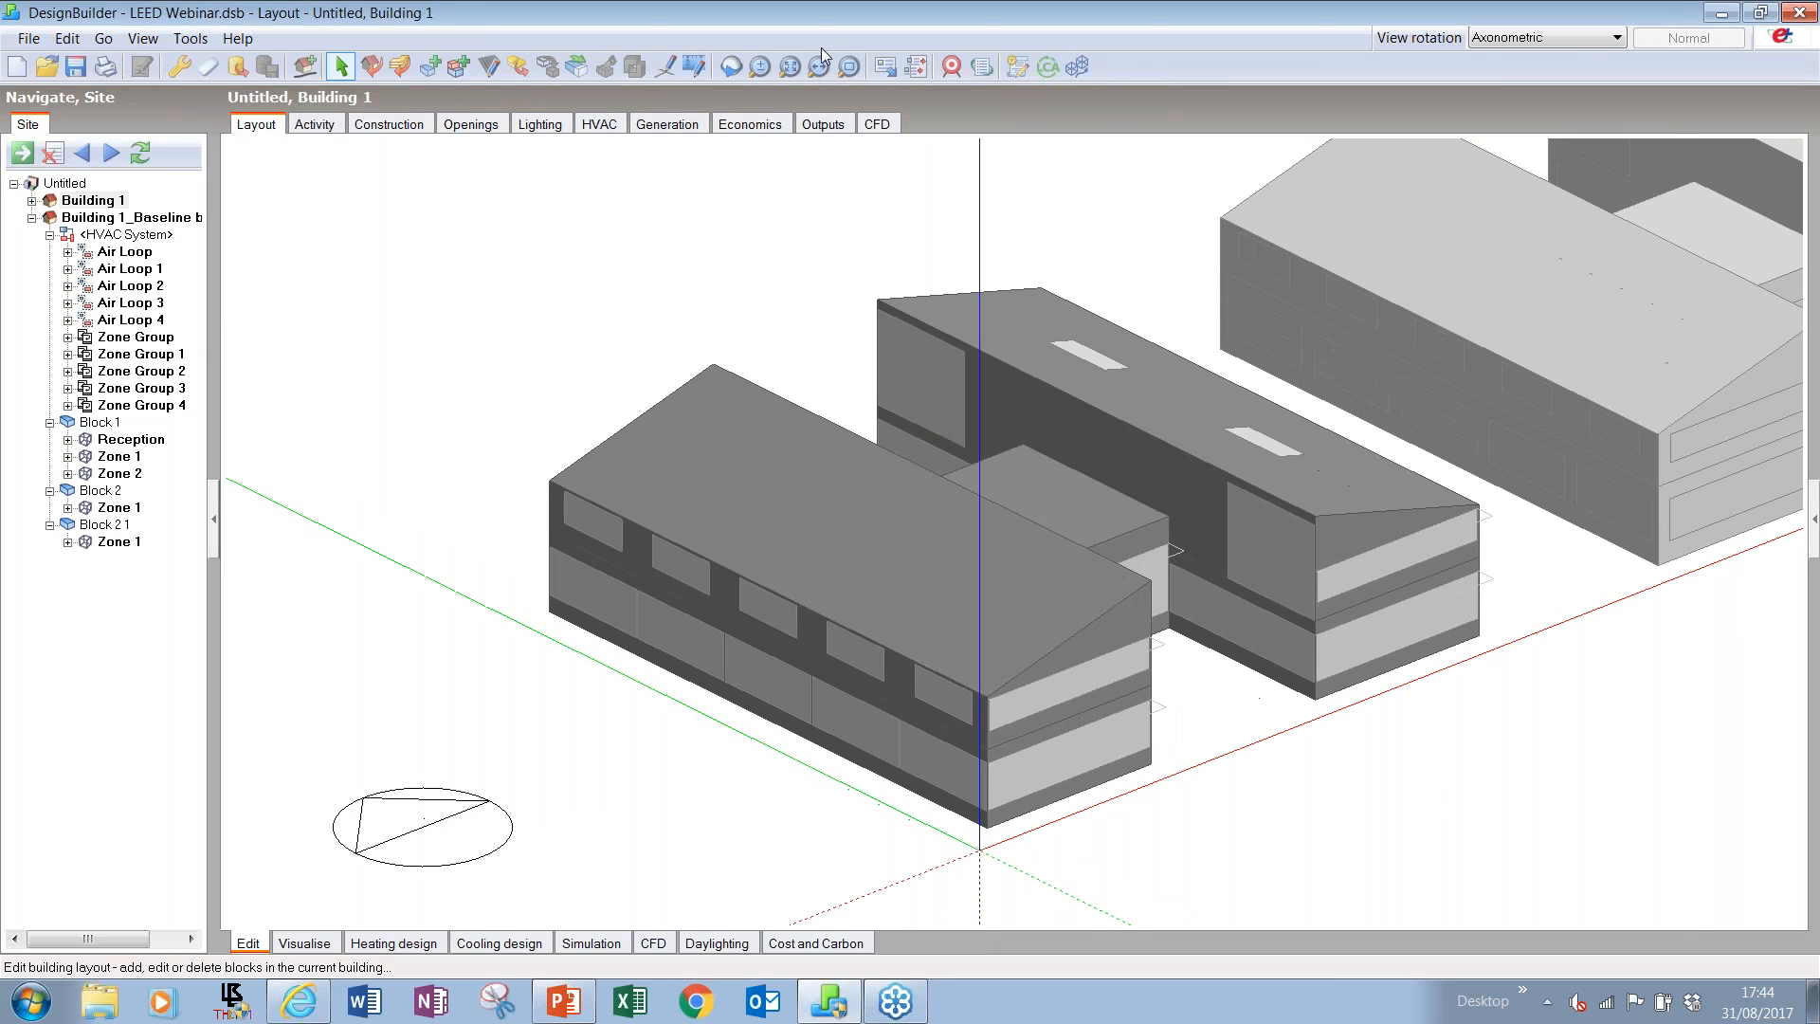
left_click(791, 68)
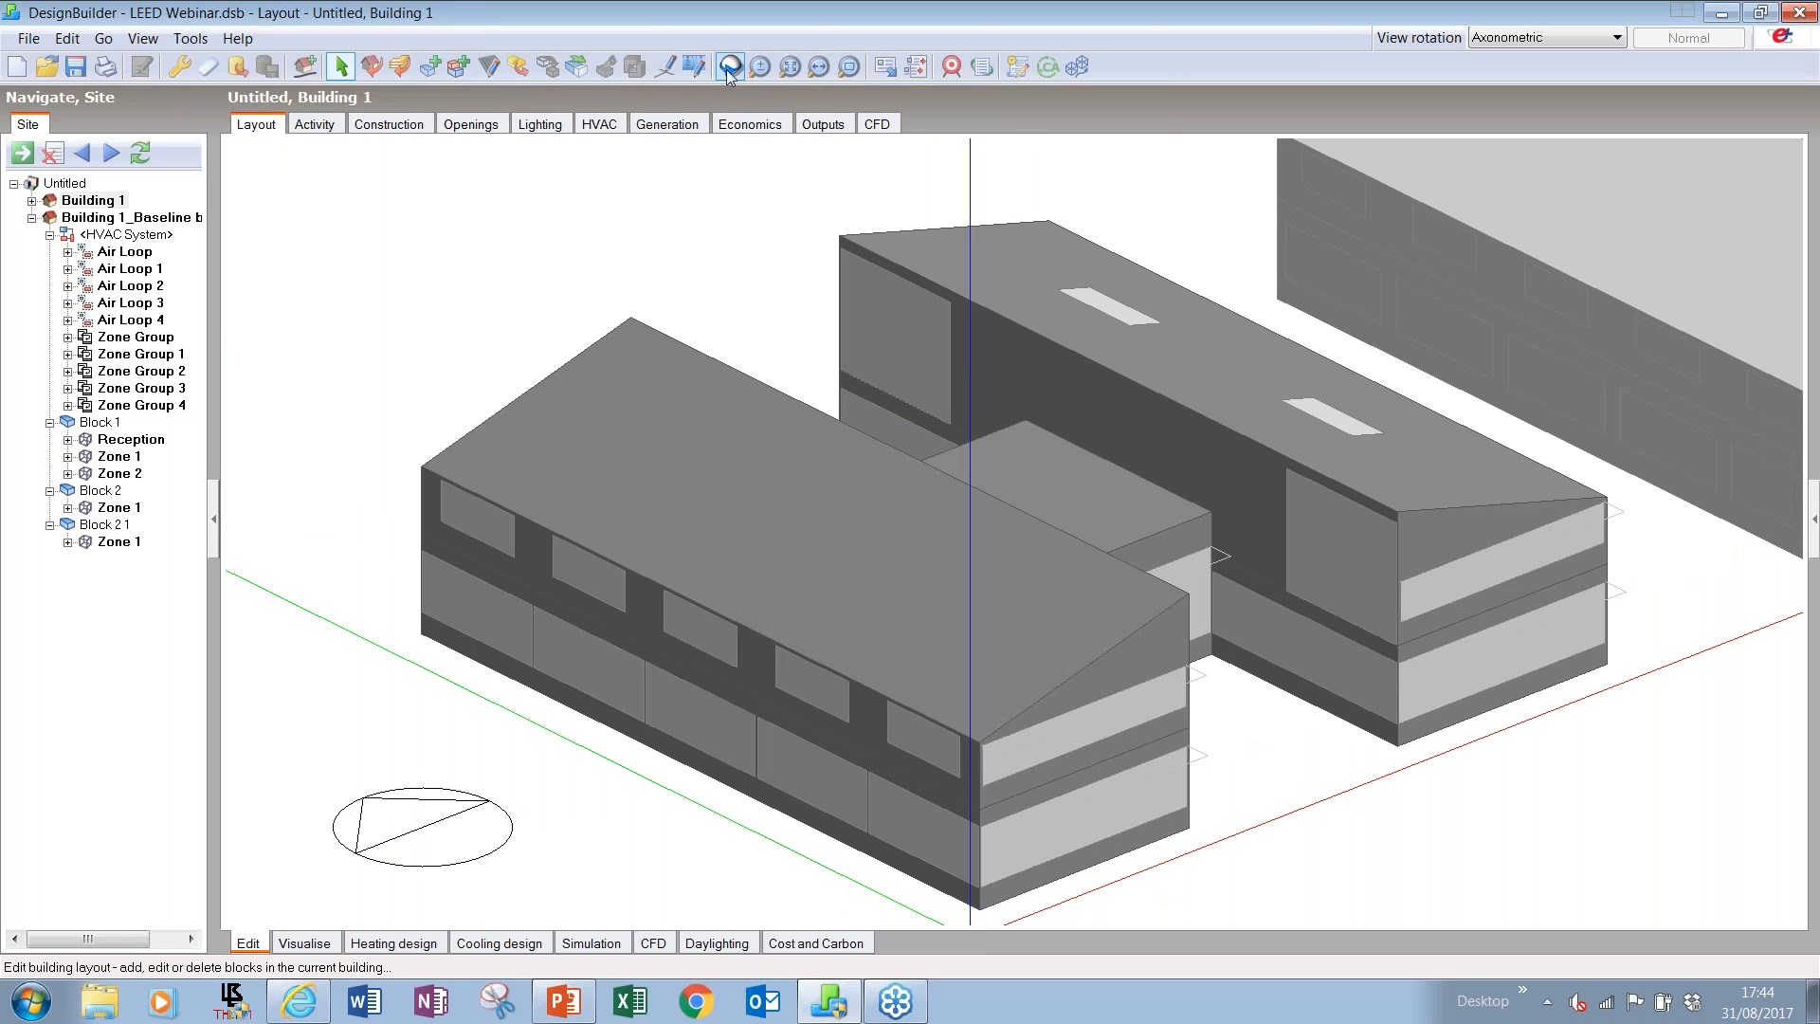
left_click(818, 66)
left_click_drag(1409, 456, 955, 544)
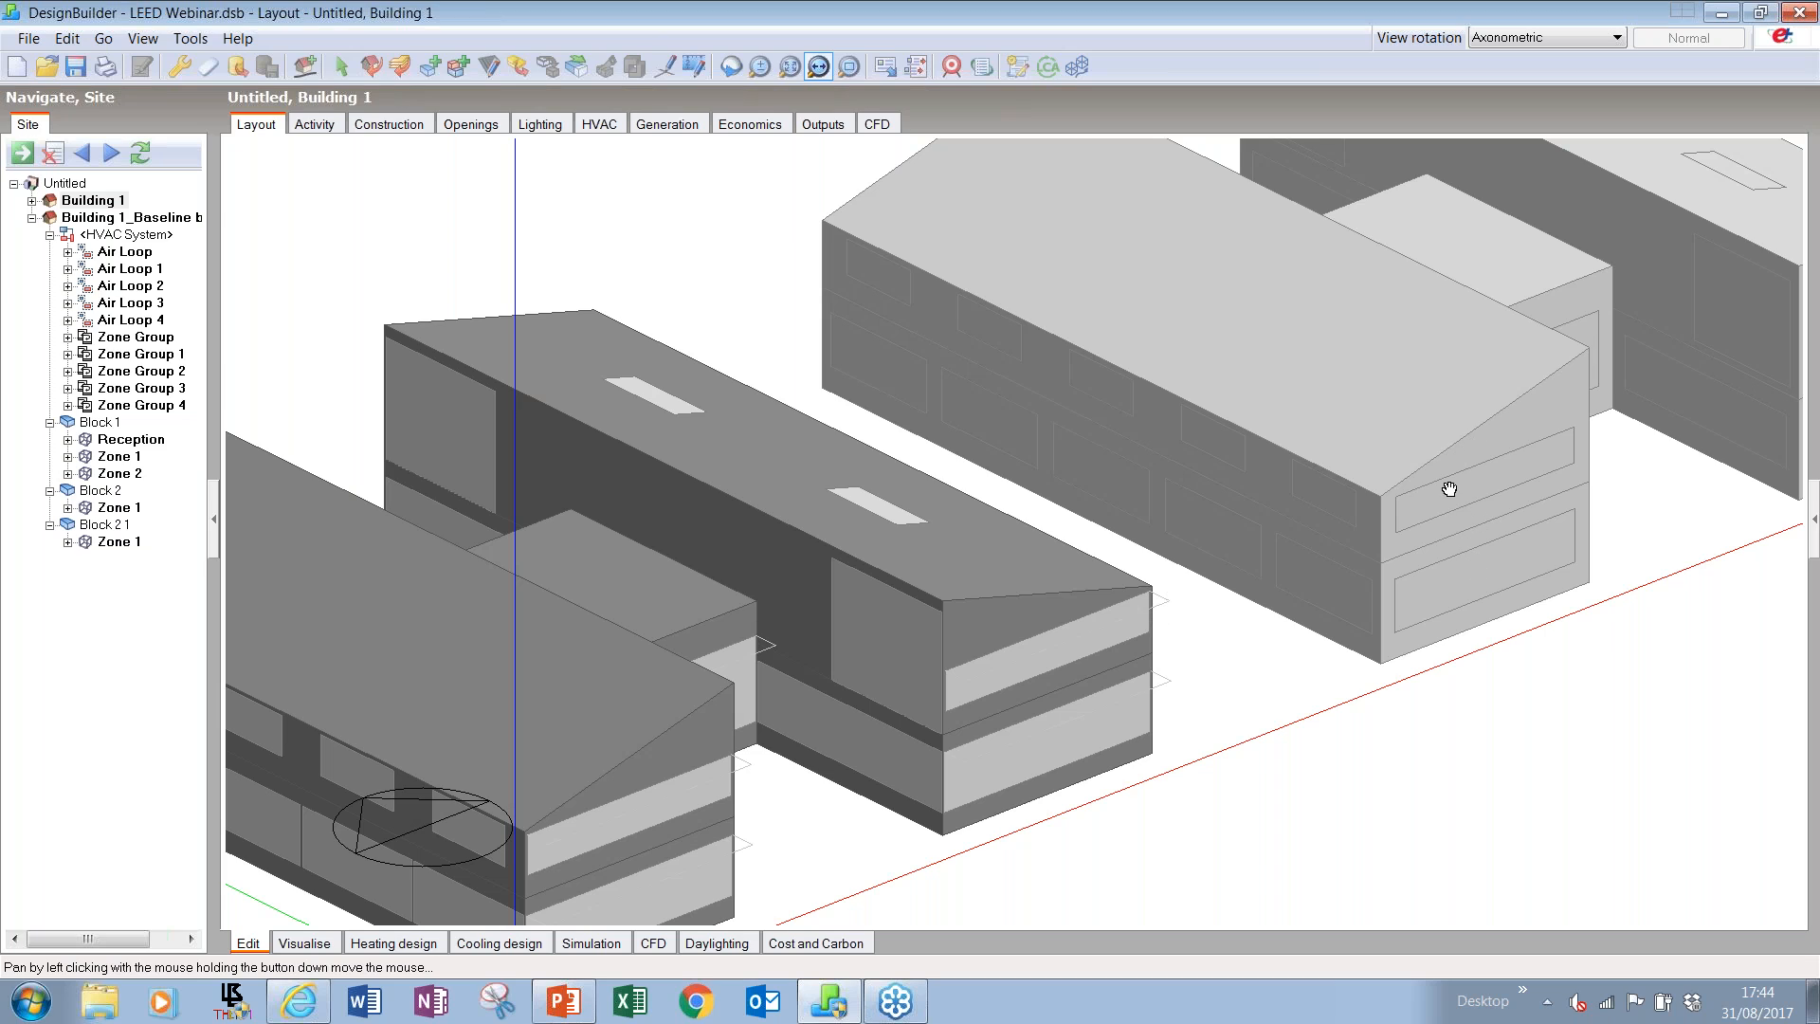
left_click(91, 202)
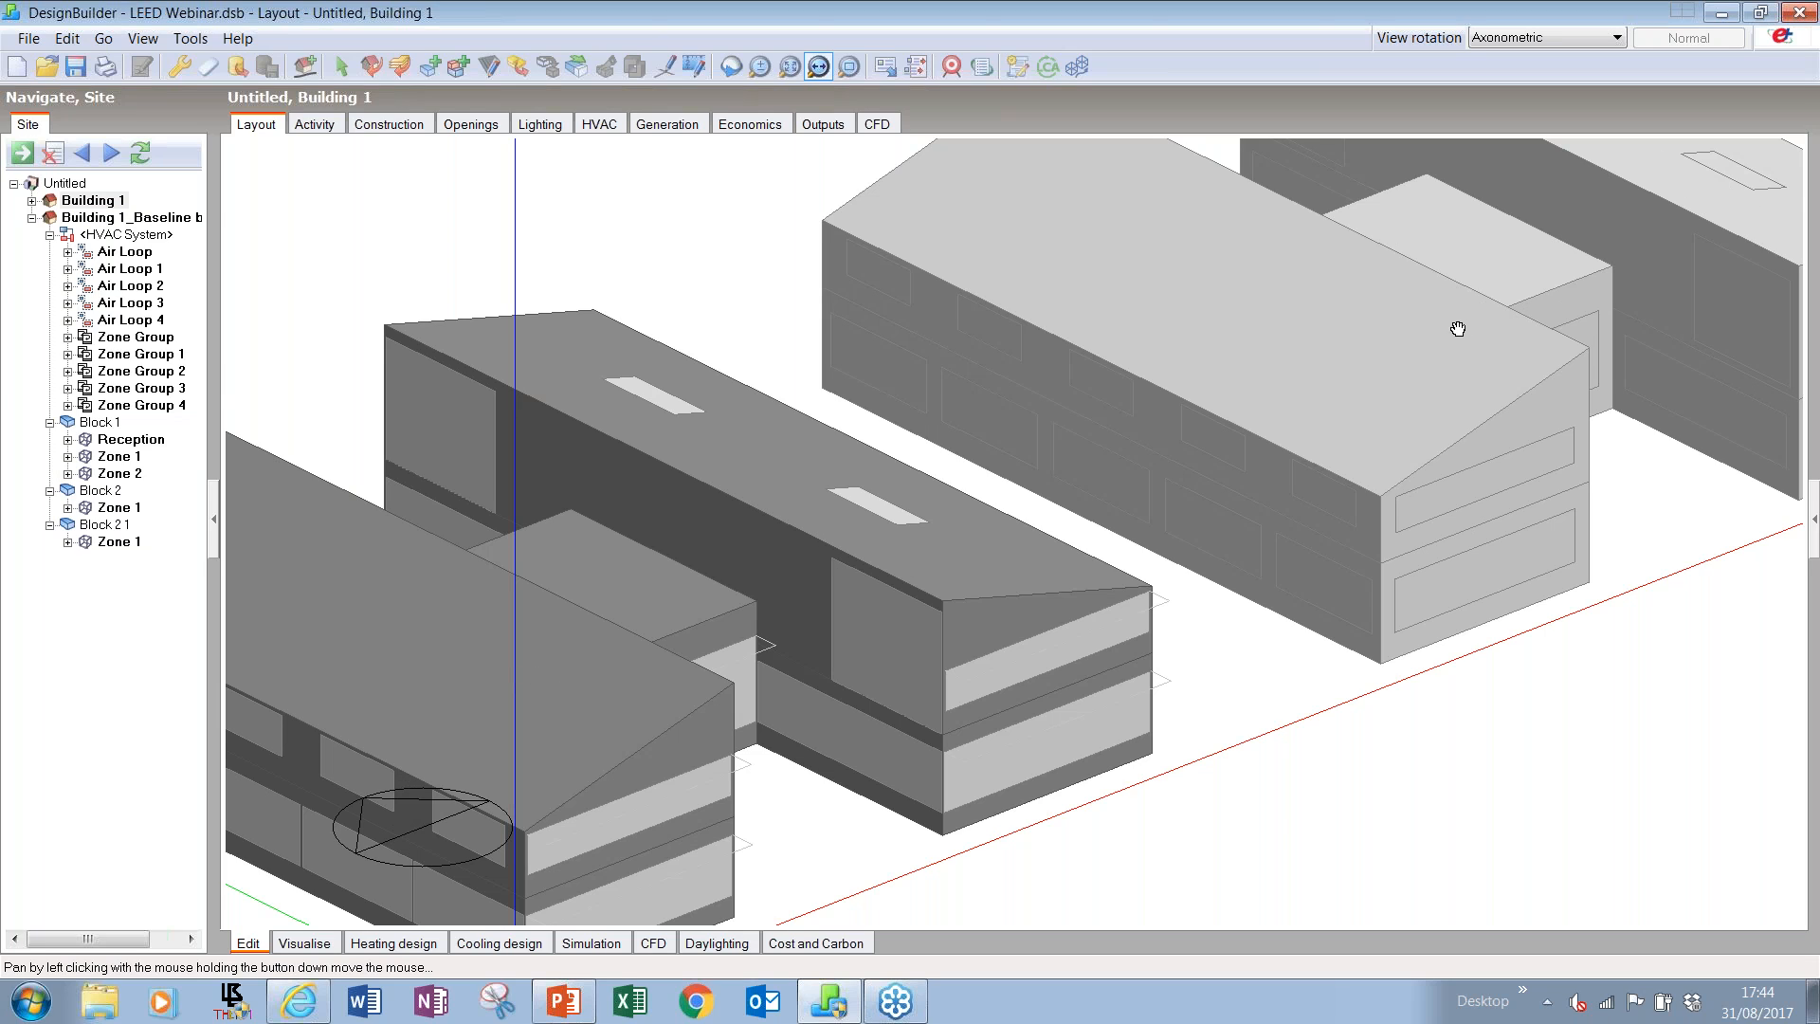
left_click(173, 220)
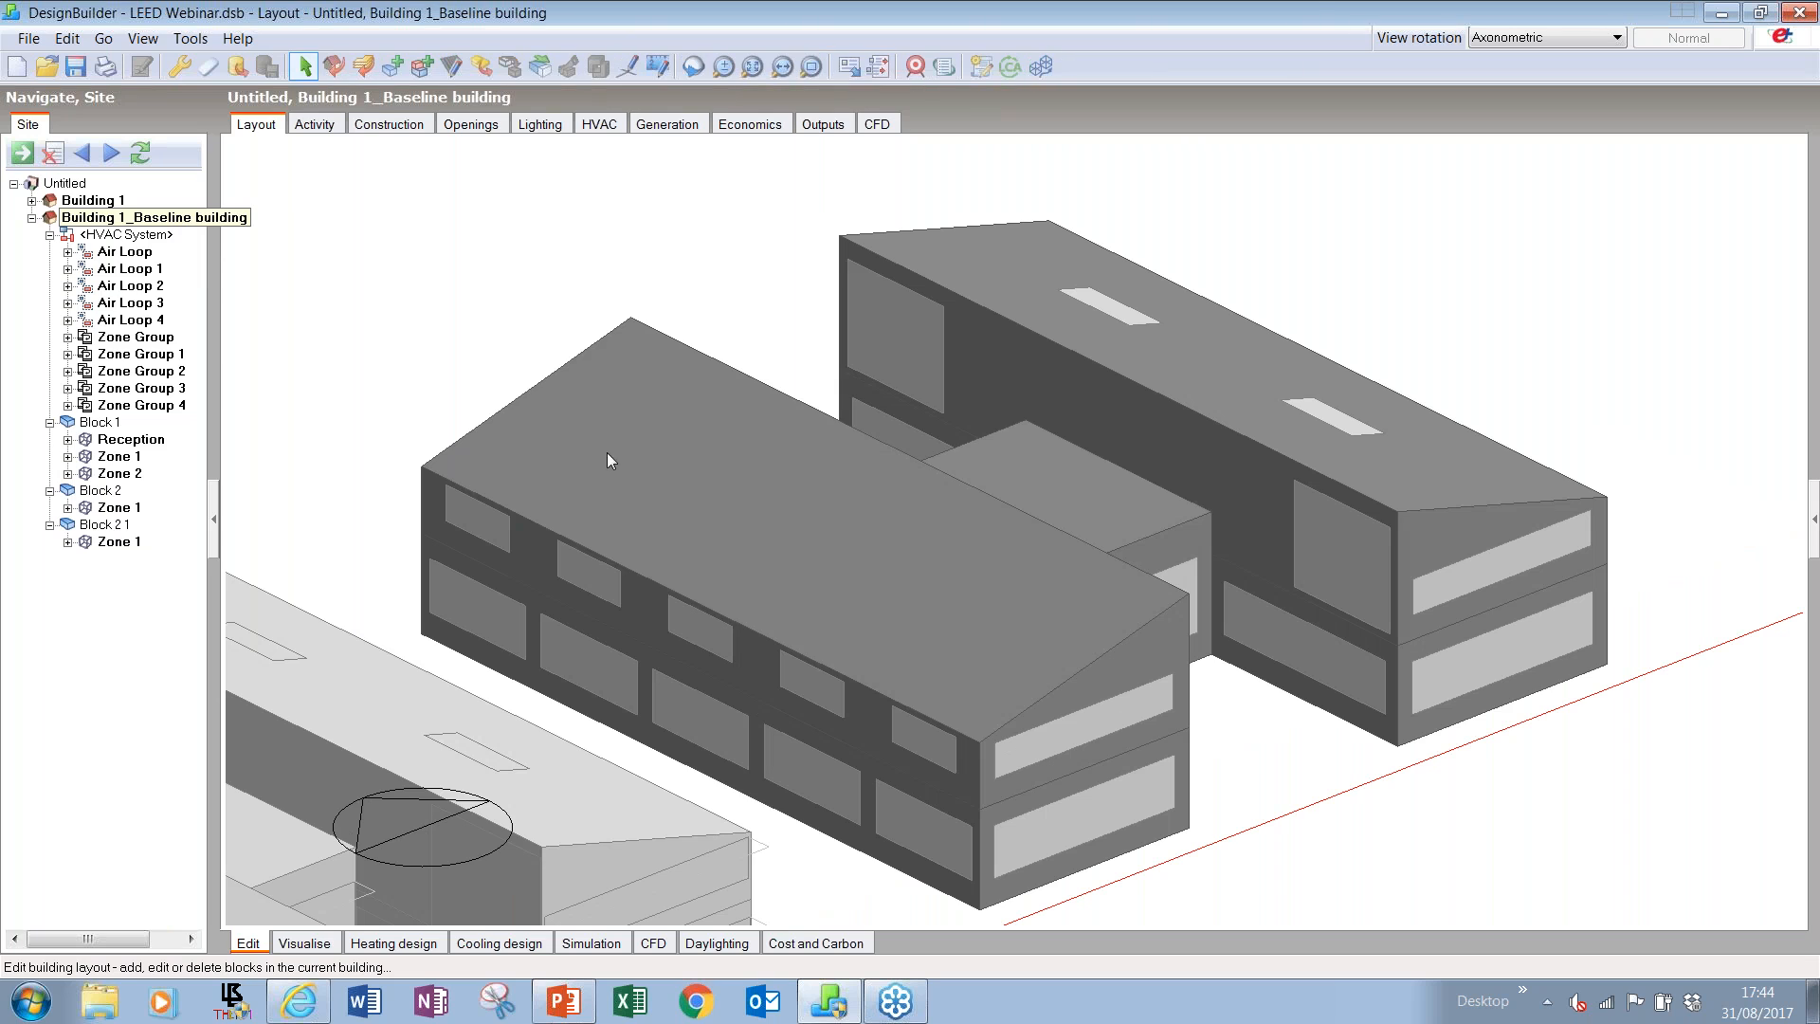
left_click(782, 66)
left_click_drag(790, 602, 1061, 375)
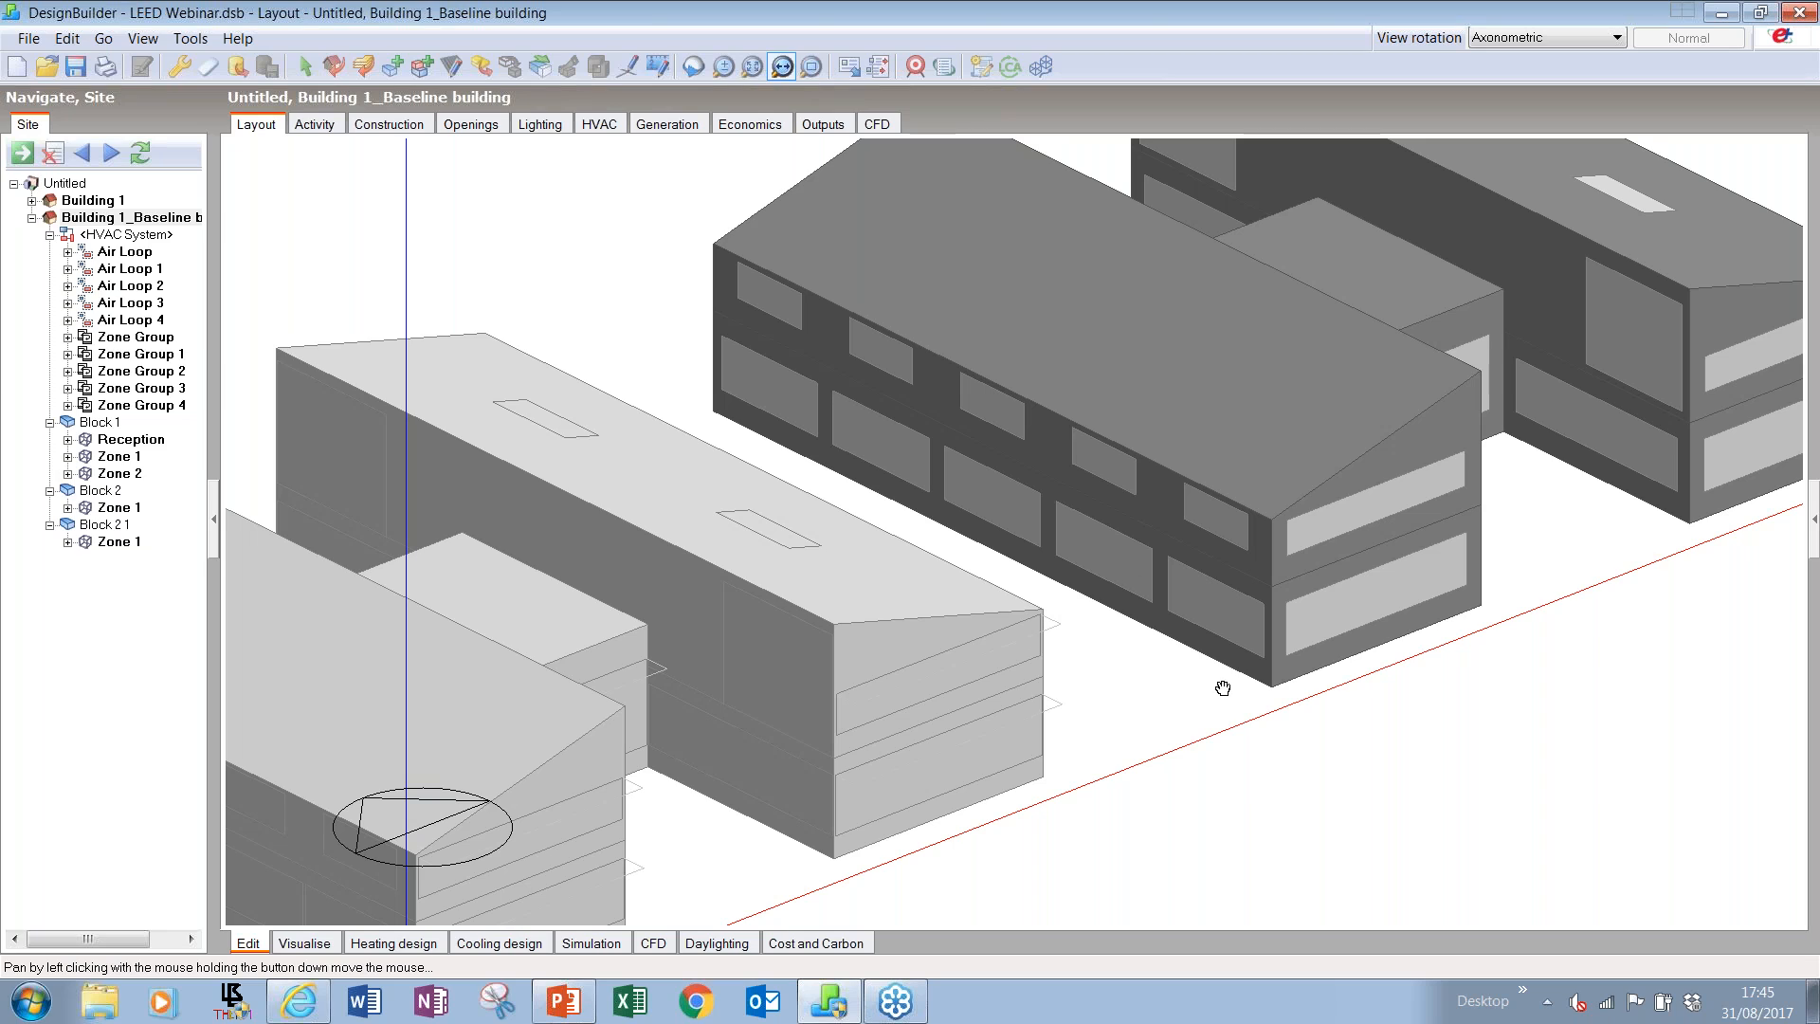
- Review the baseline building's activity, construction and openings data, and compare the glazing data with Building 1's
left_click(316, 125)
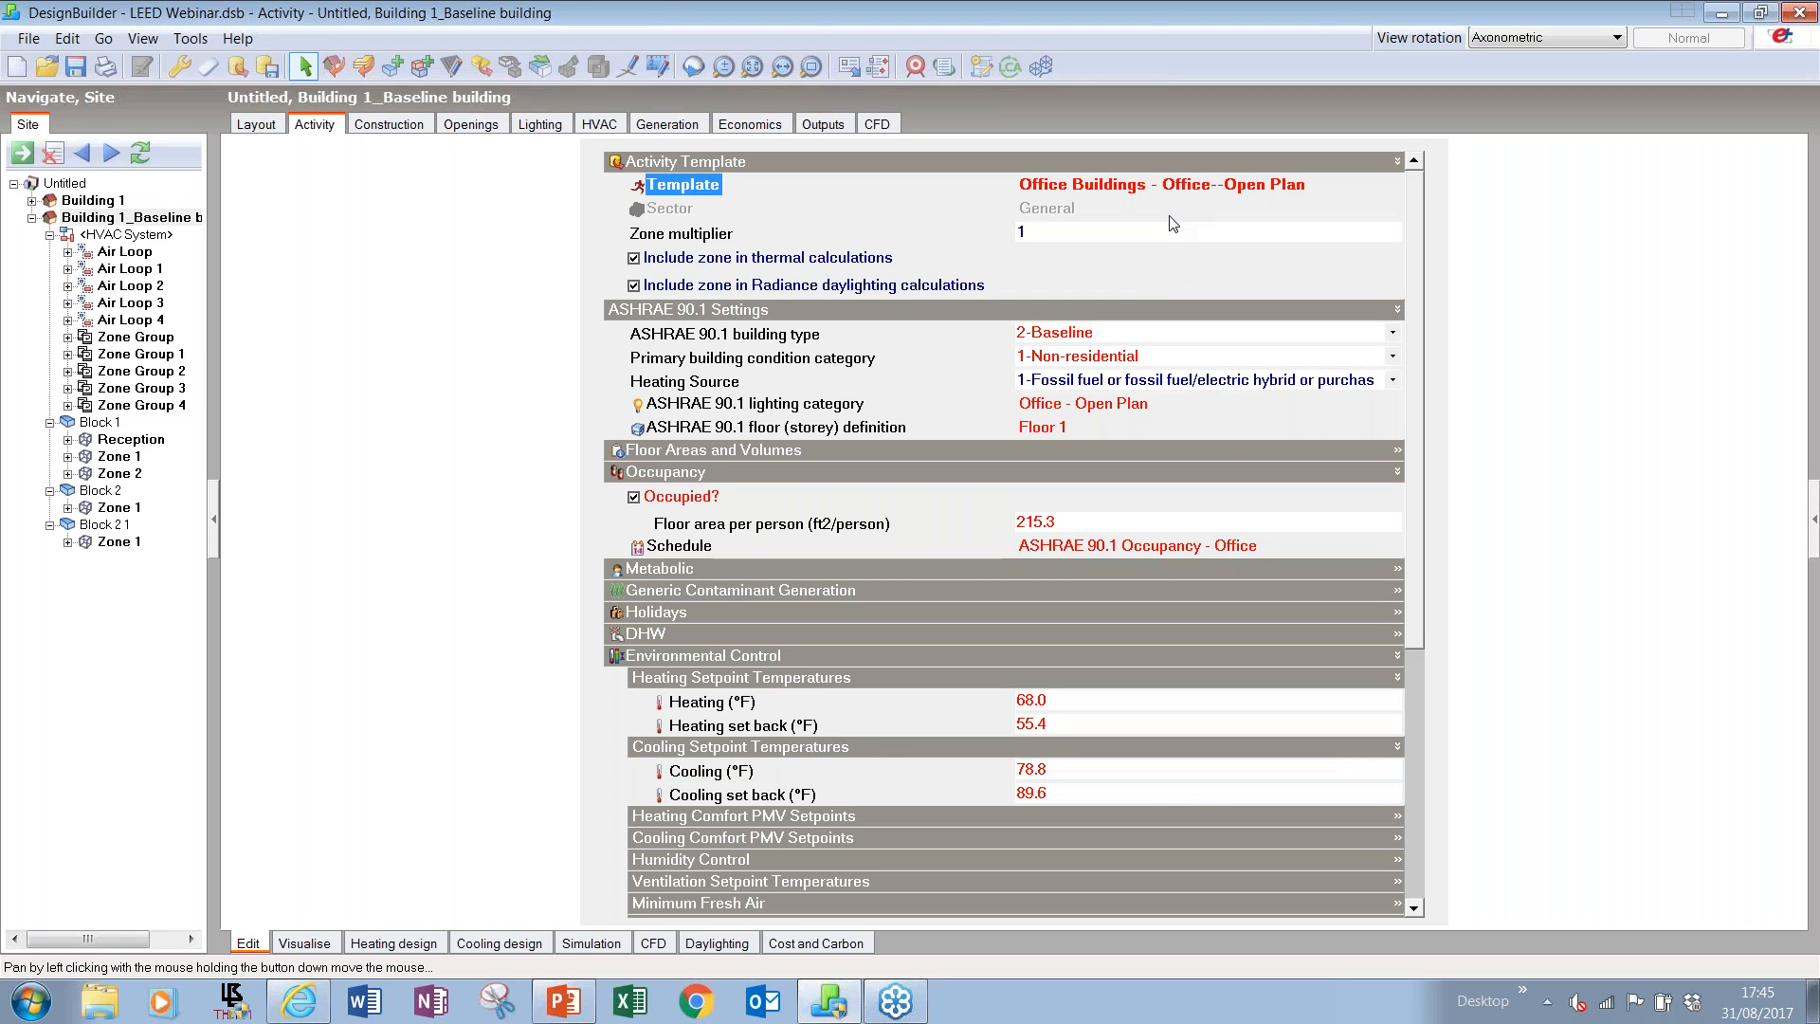
left_click(100, 202)
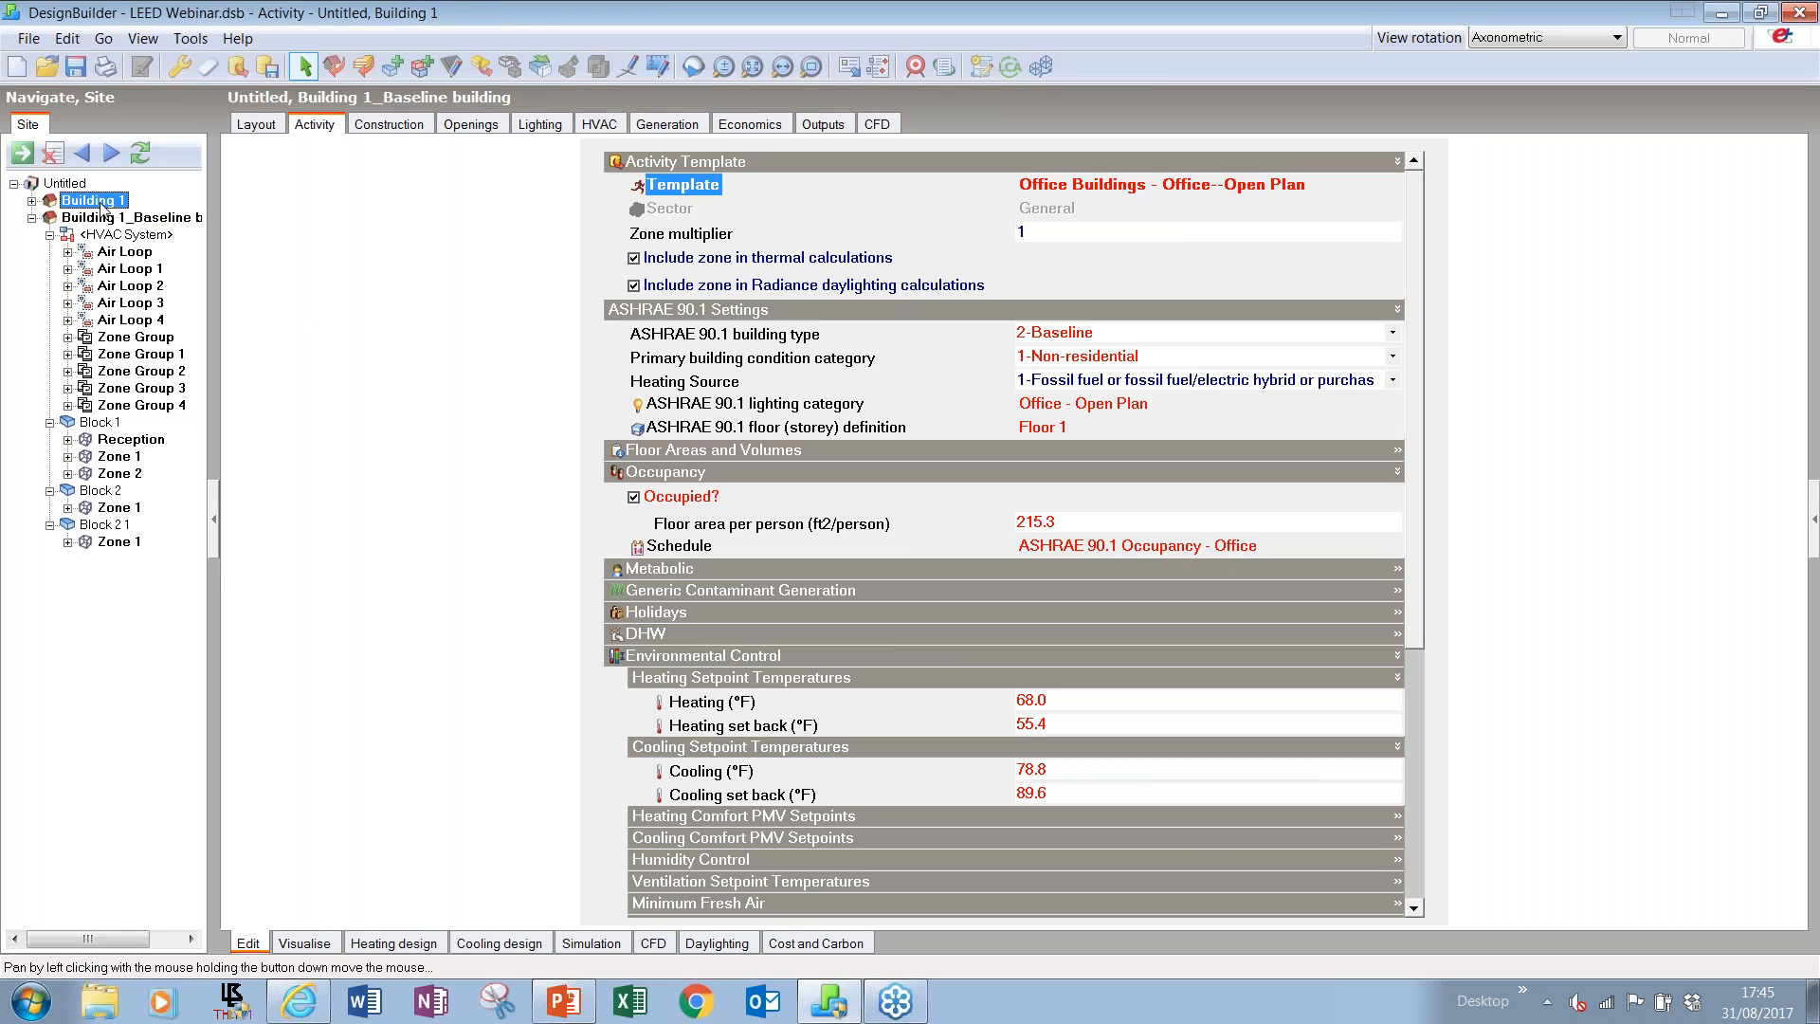
left_click(112, 219)
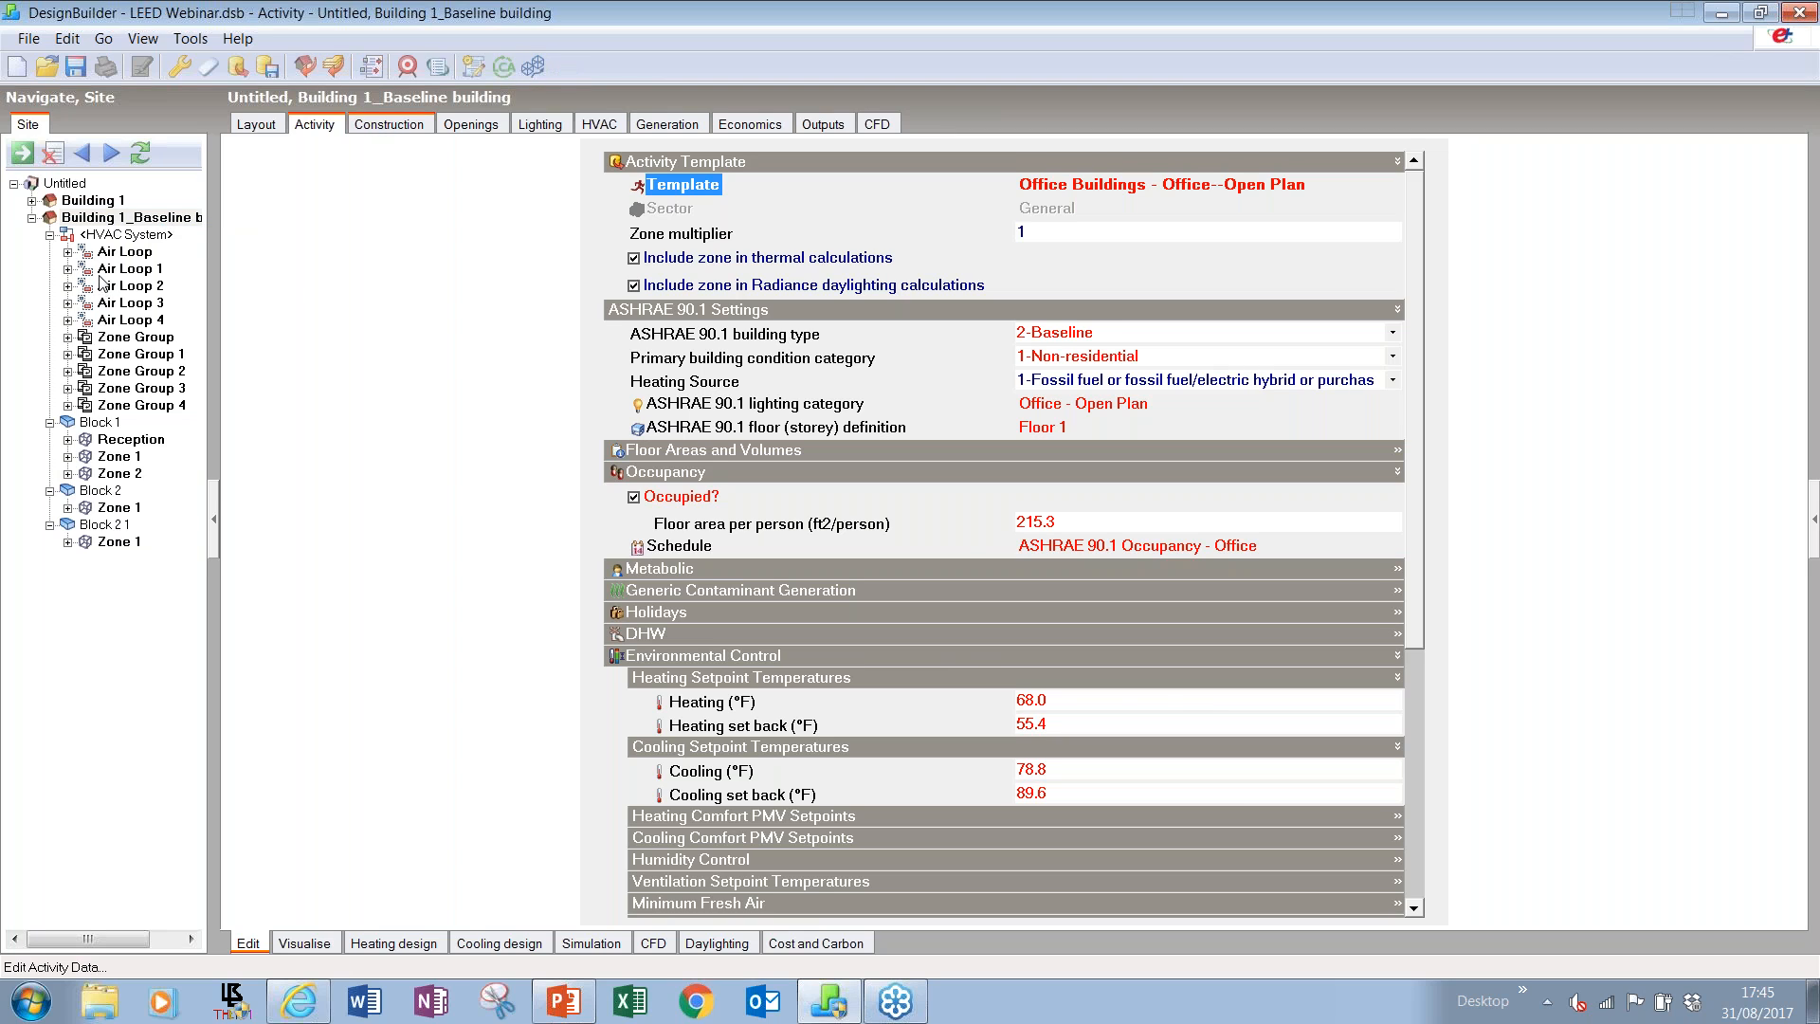
left_click(376, 131)
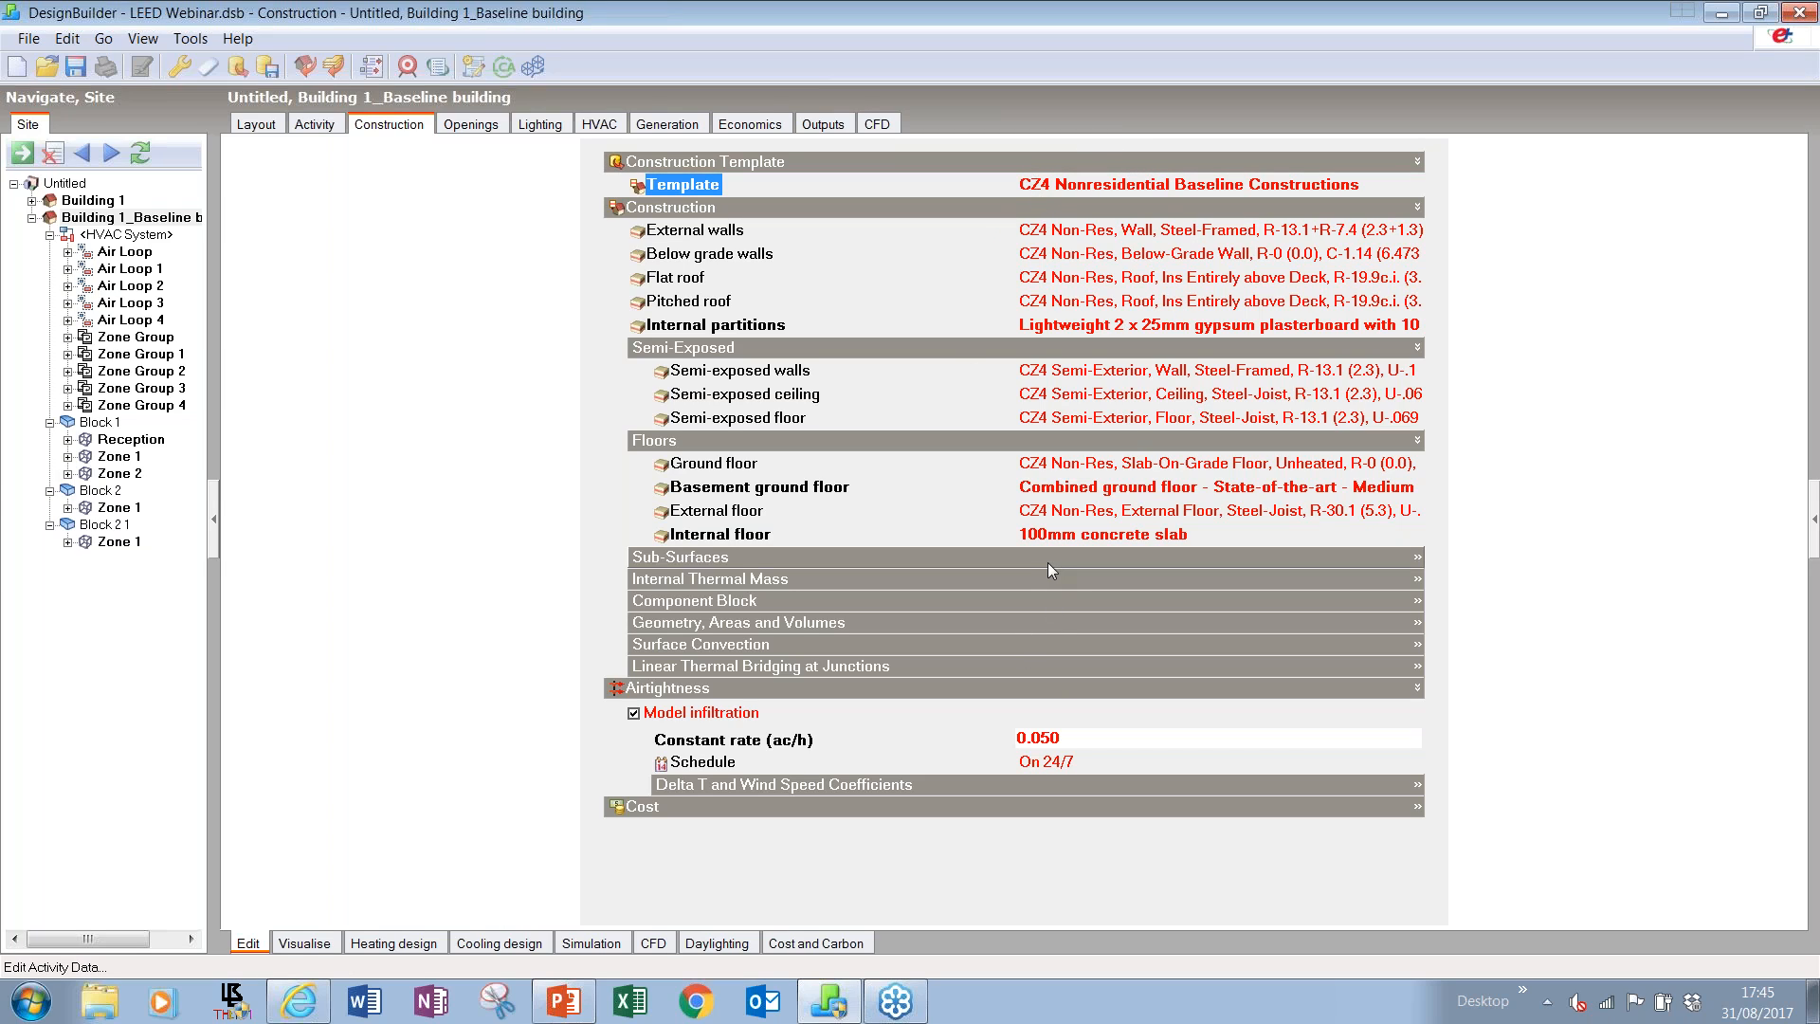
left_click(474, 131)
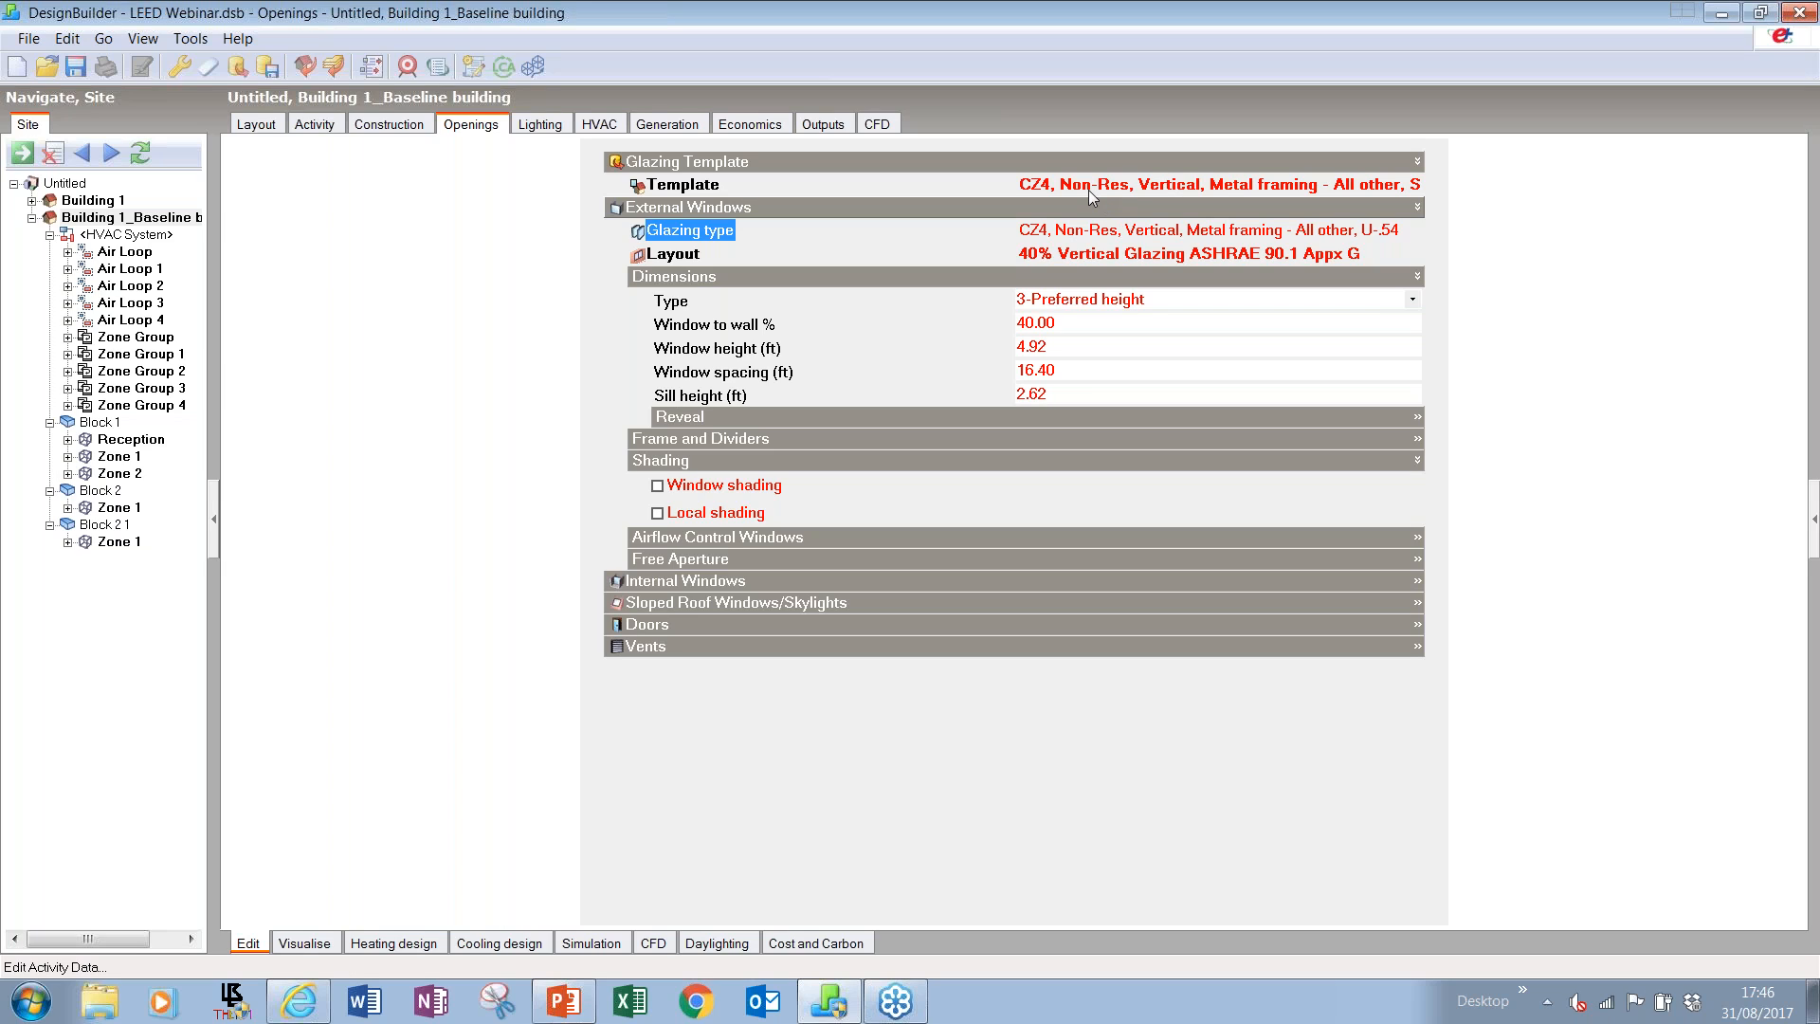
left_click(87, 201)
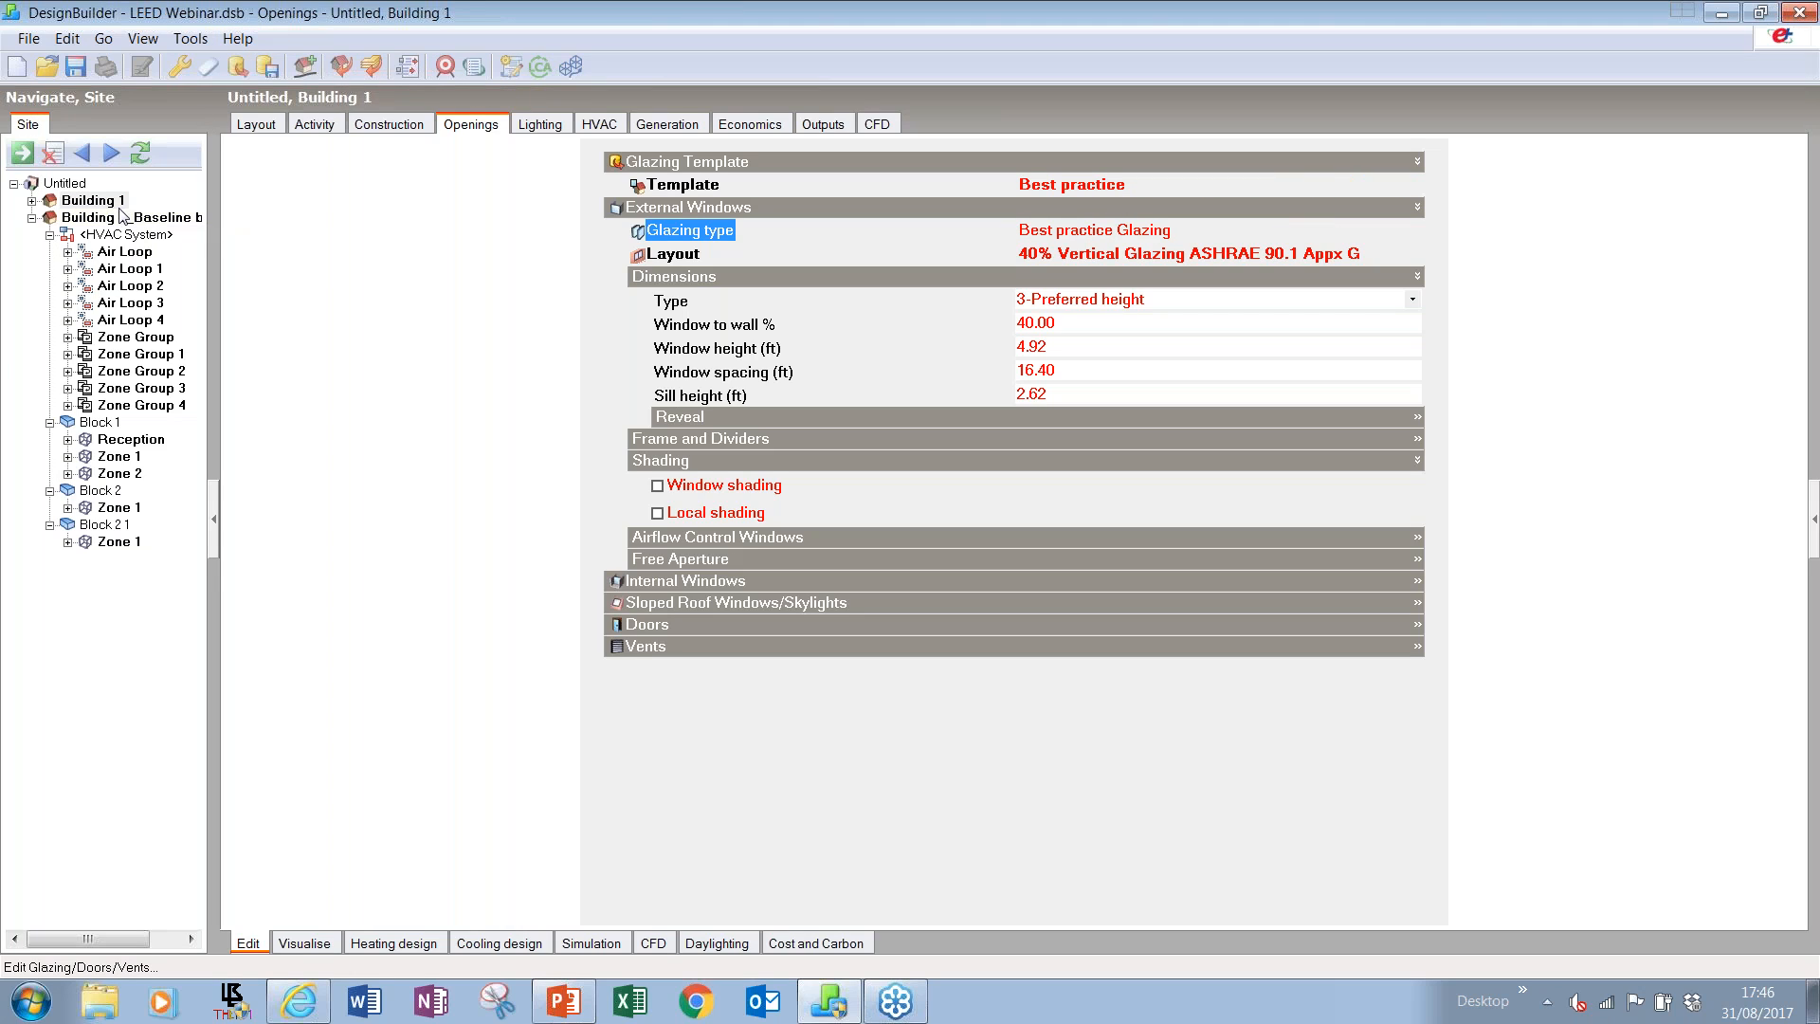
- Run the ASHRAE 90.1 simulations for the proposed building and the four rotated baseline buildings, and compare their annual energy consumption
left_click(591, 943)
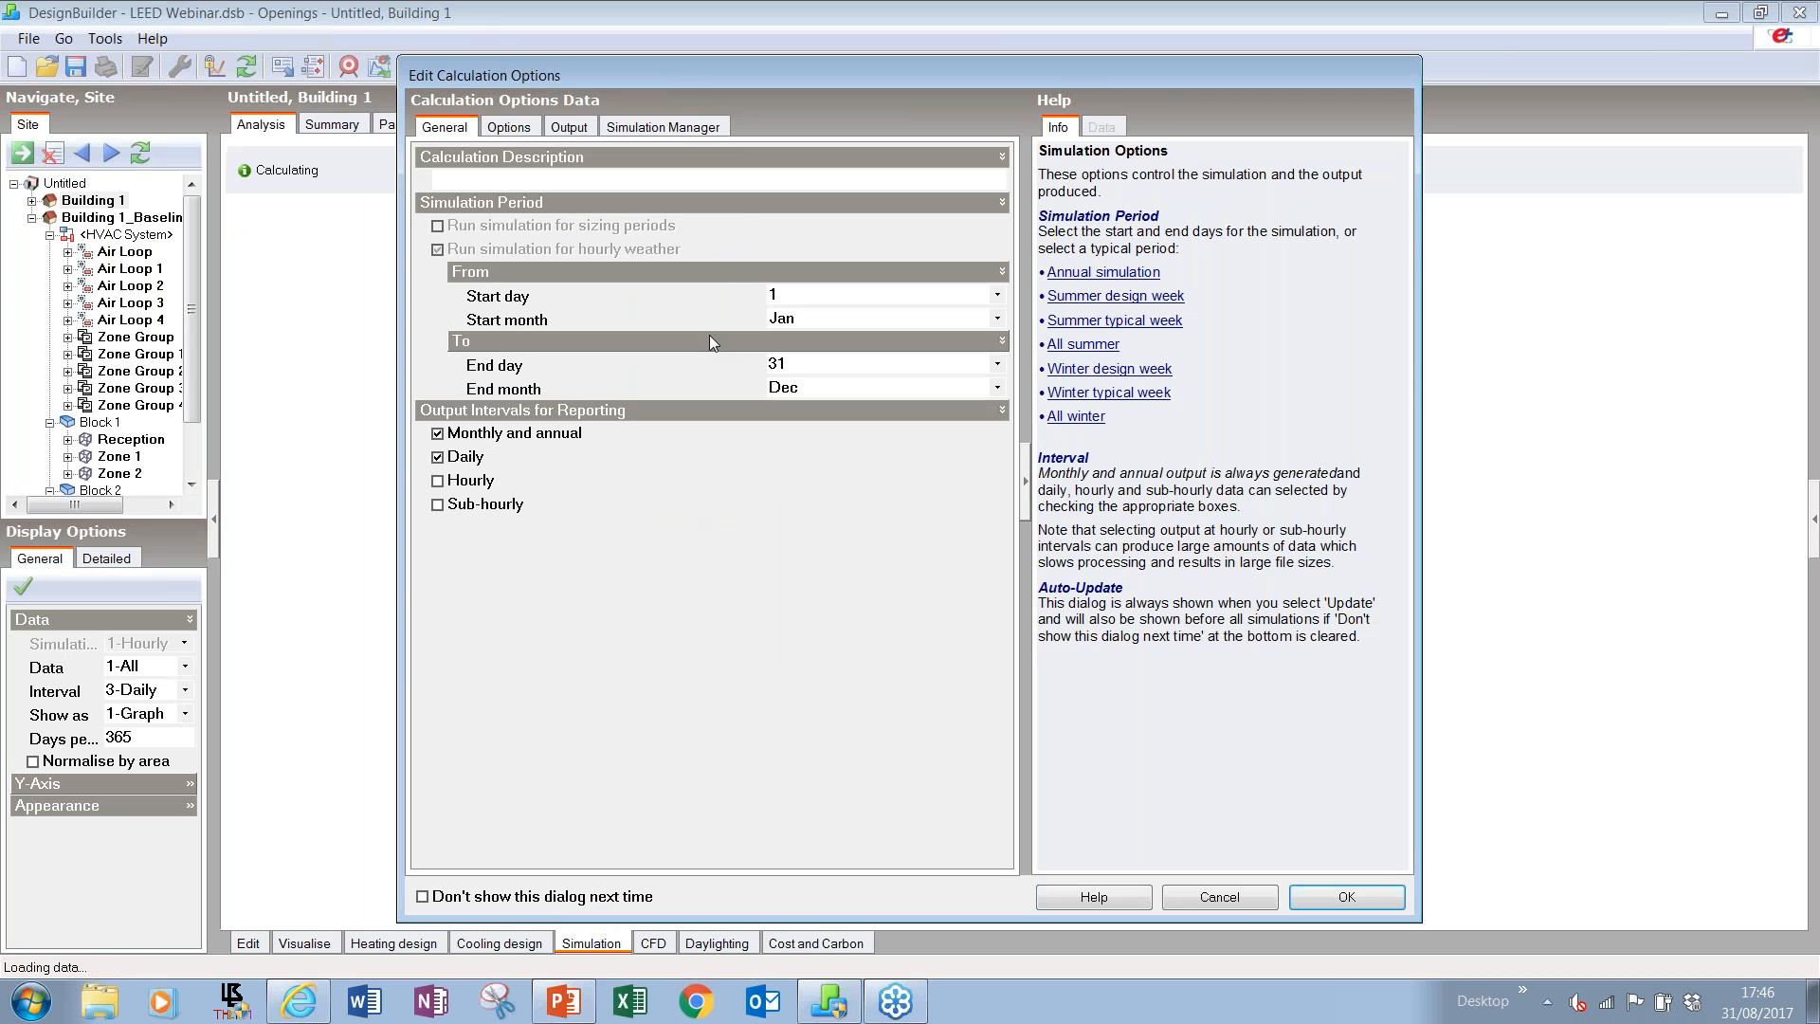
left_click(1209, 897)
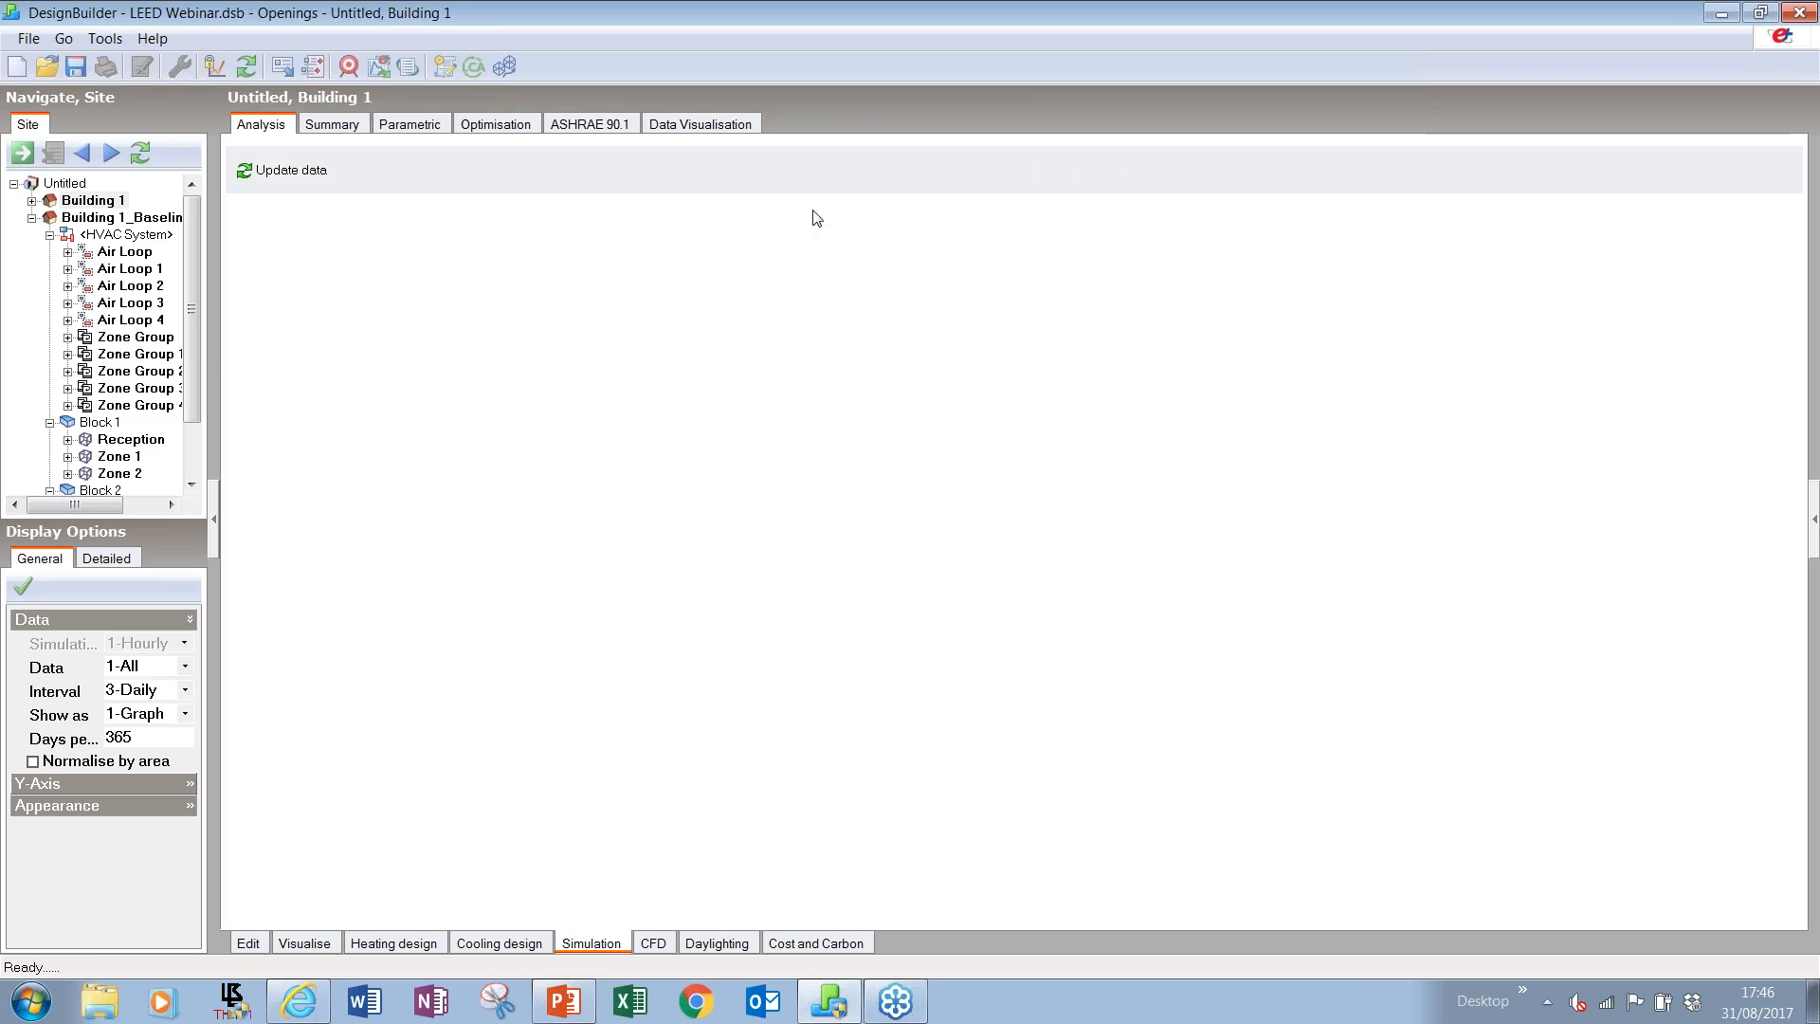
left_click(591, 125)
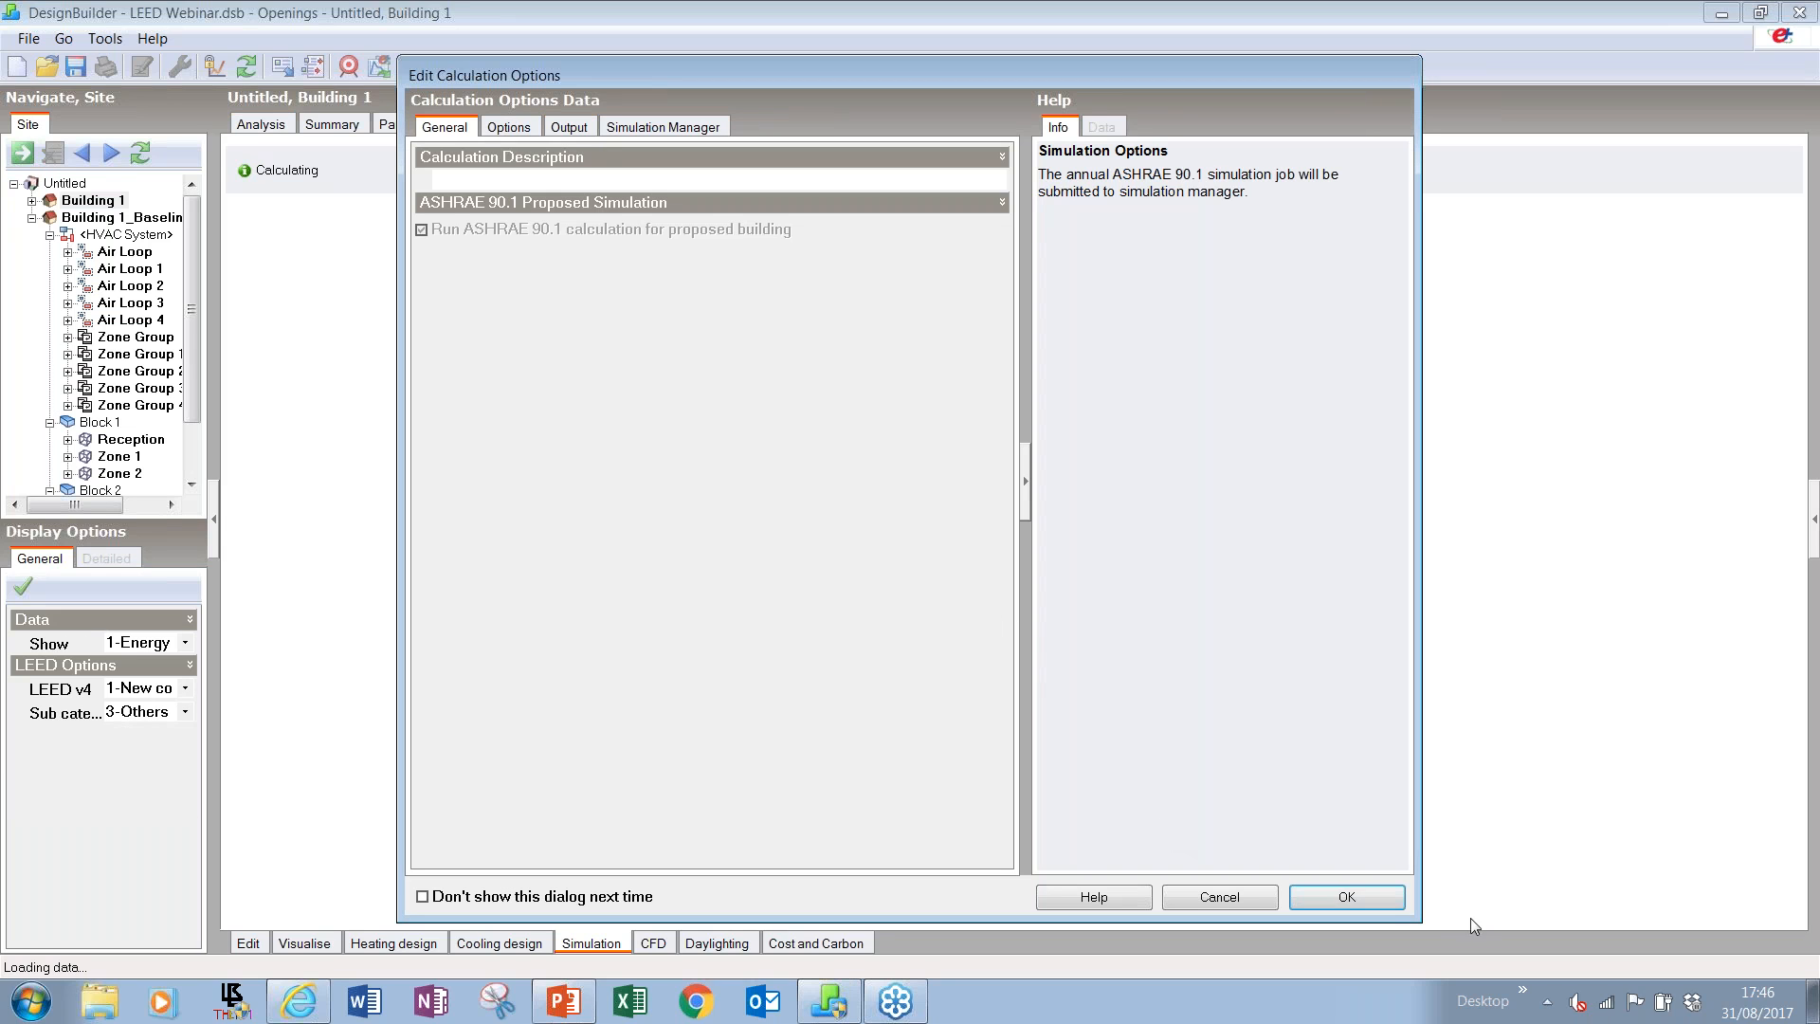
left_click(1361, 895)
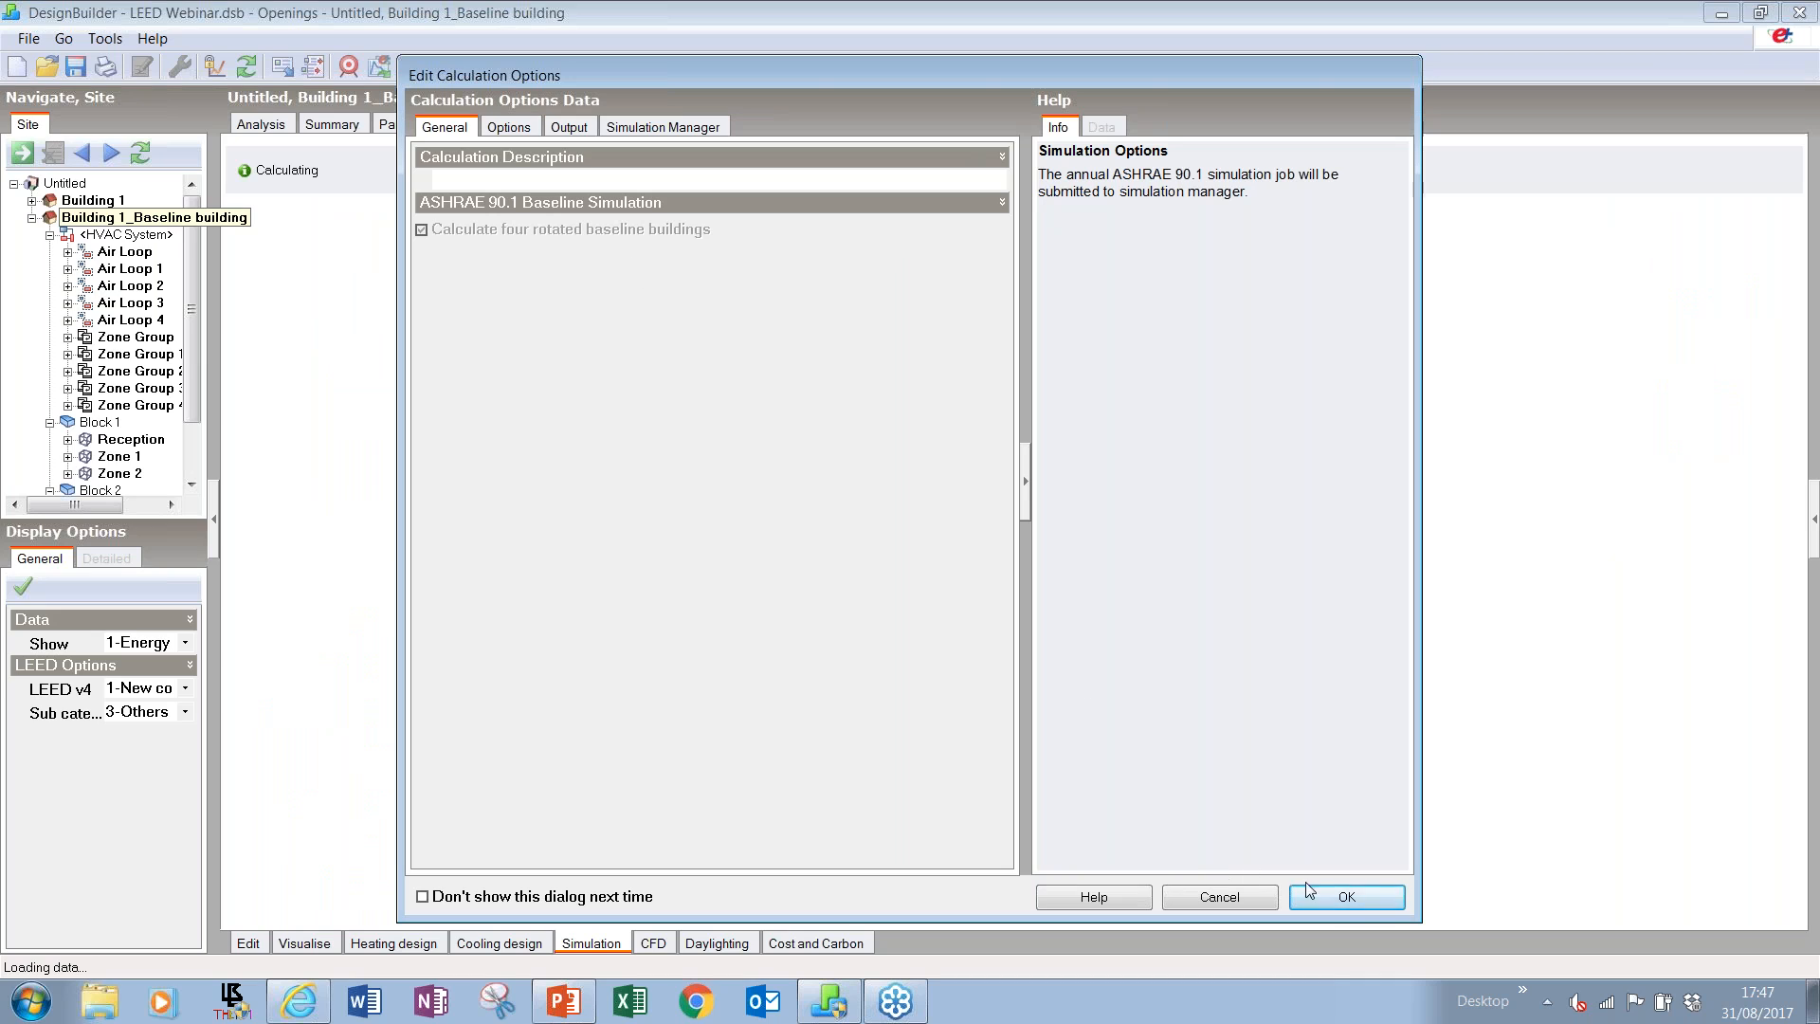
left_click(1350, 897)
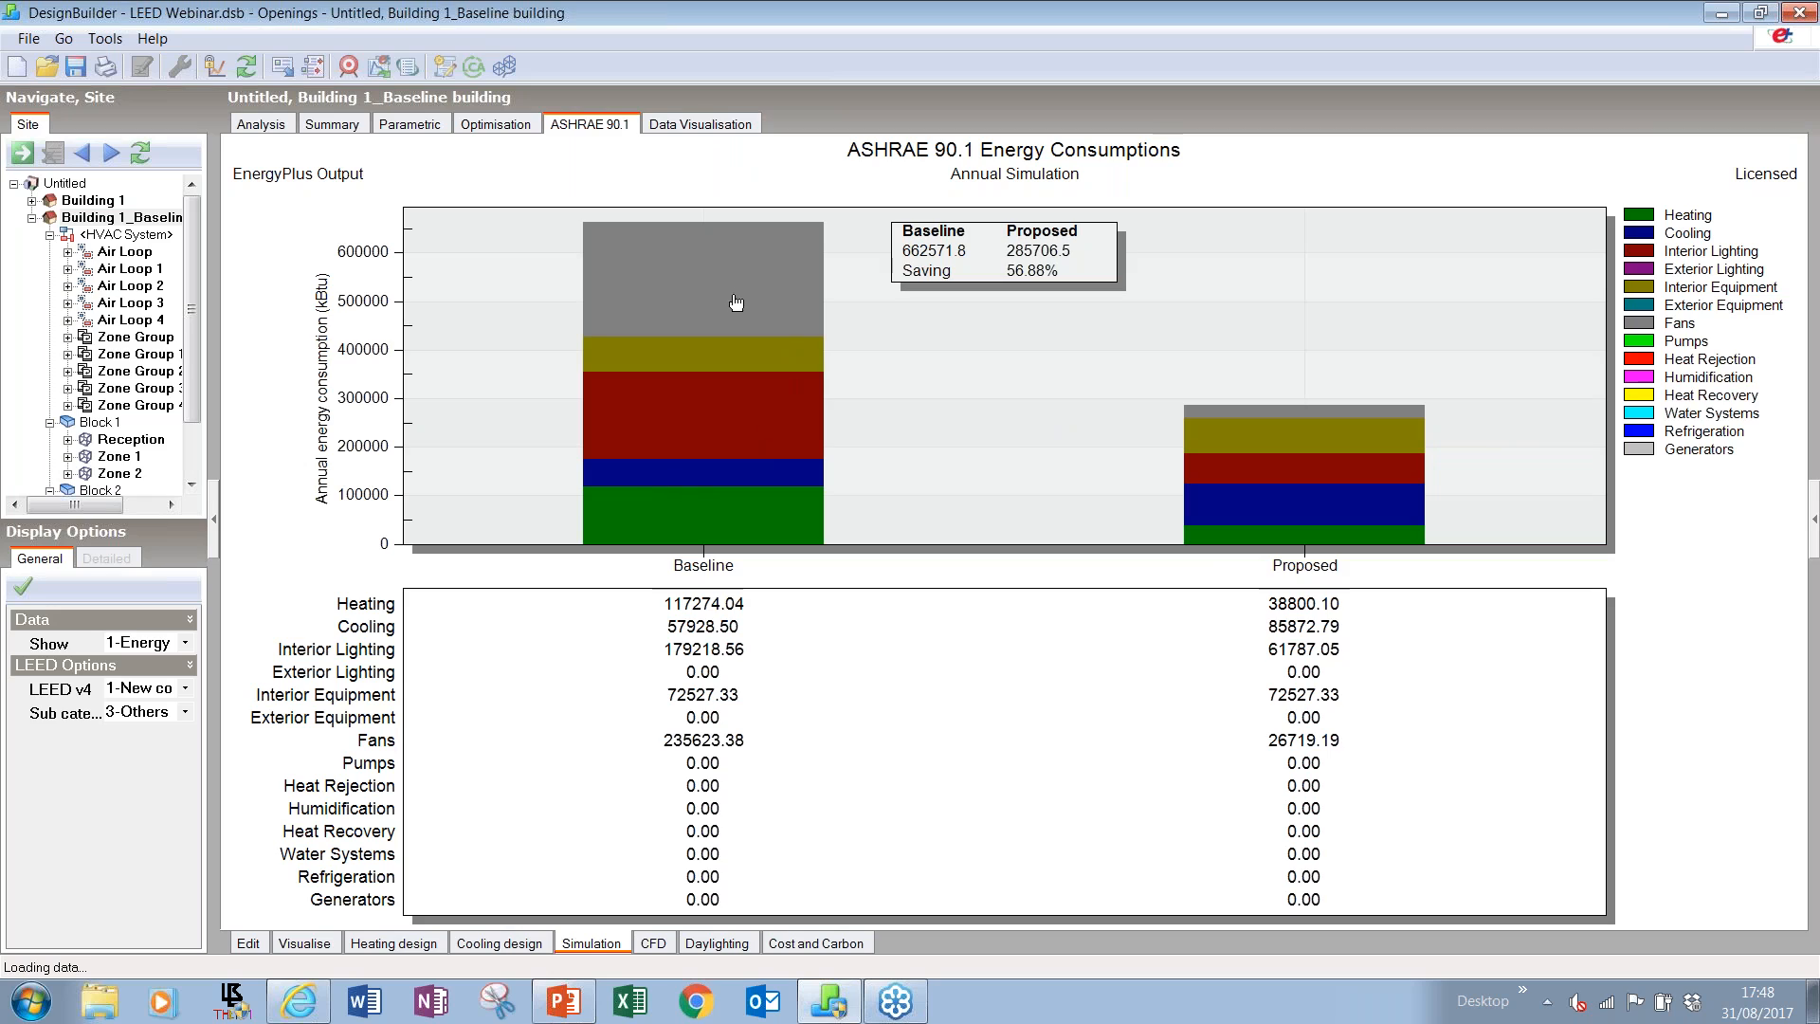
mouse_move(691, 270)
mouse_move(1291, 485)
mouse_move(698, 529)
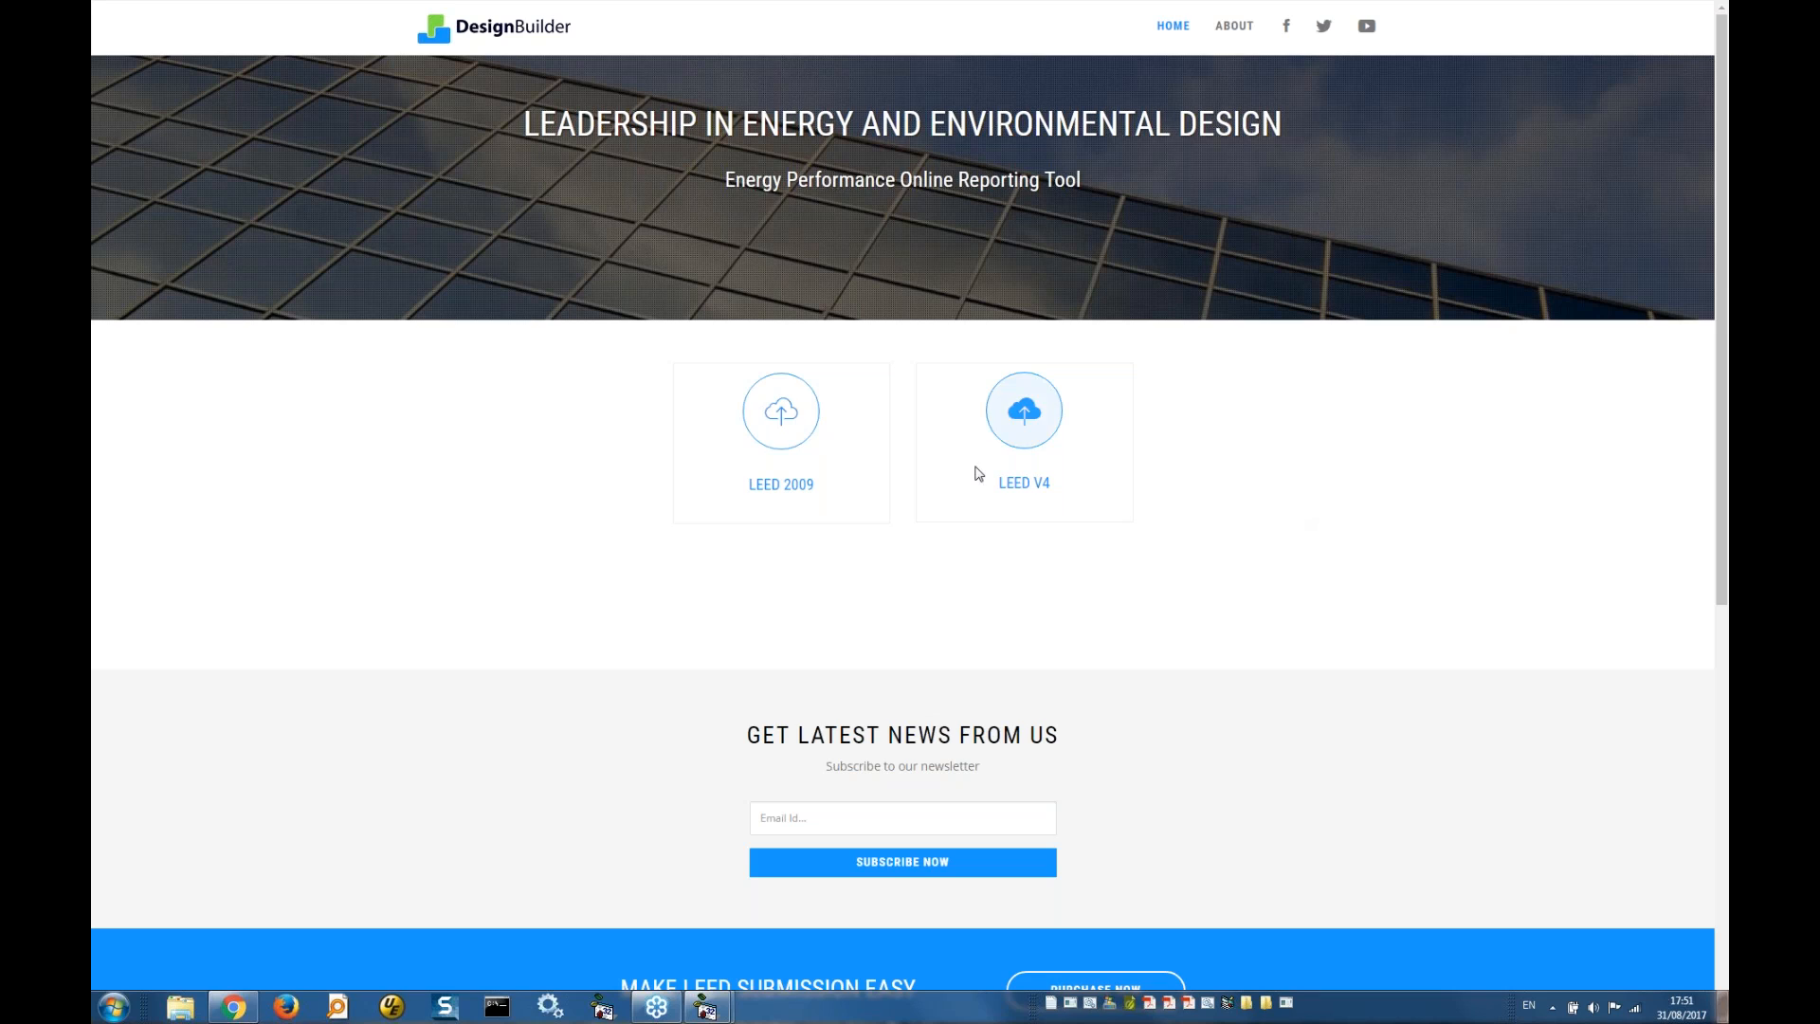
- In DesignBuilder's LEED online reporting tool, load the existing LEED 2009 project A901MultiDoorsAndSpaceConCatPropVAV and proceed through its submission details to the results
left_click(794, 429)
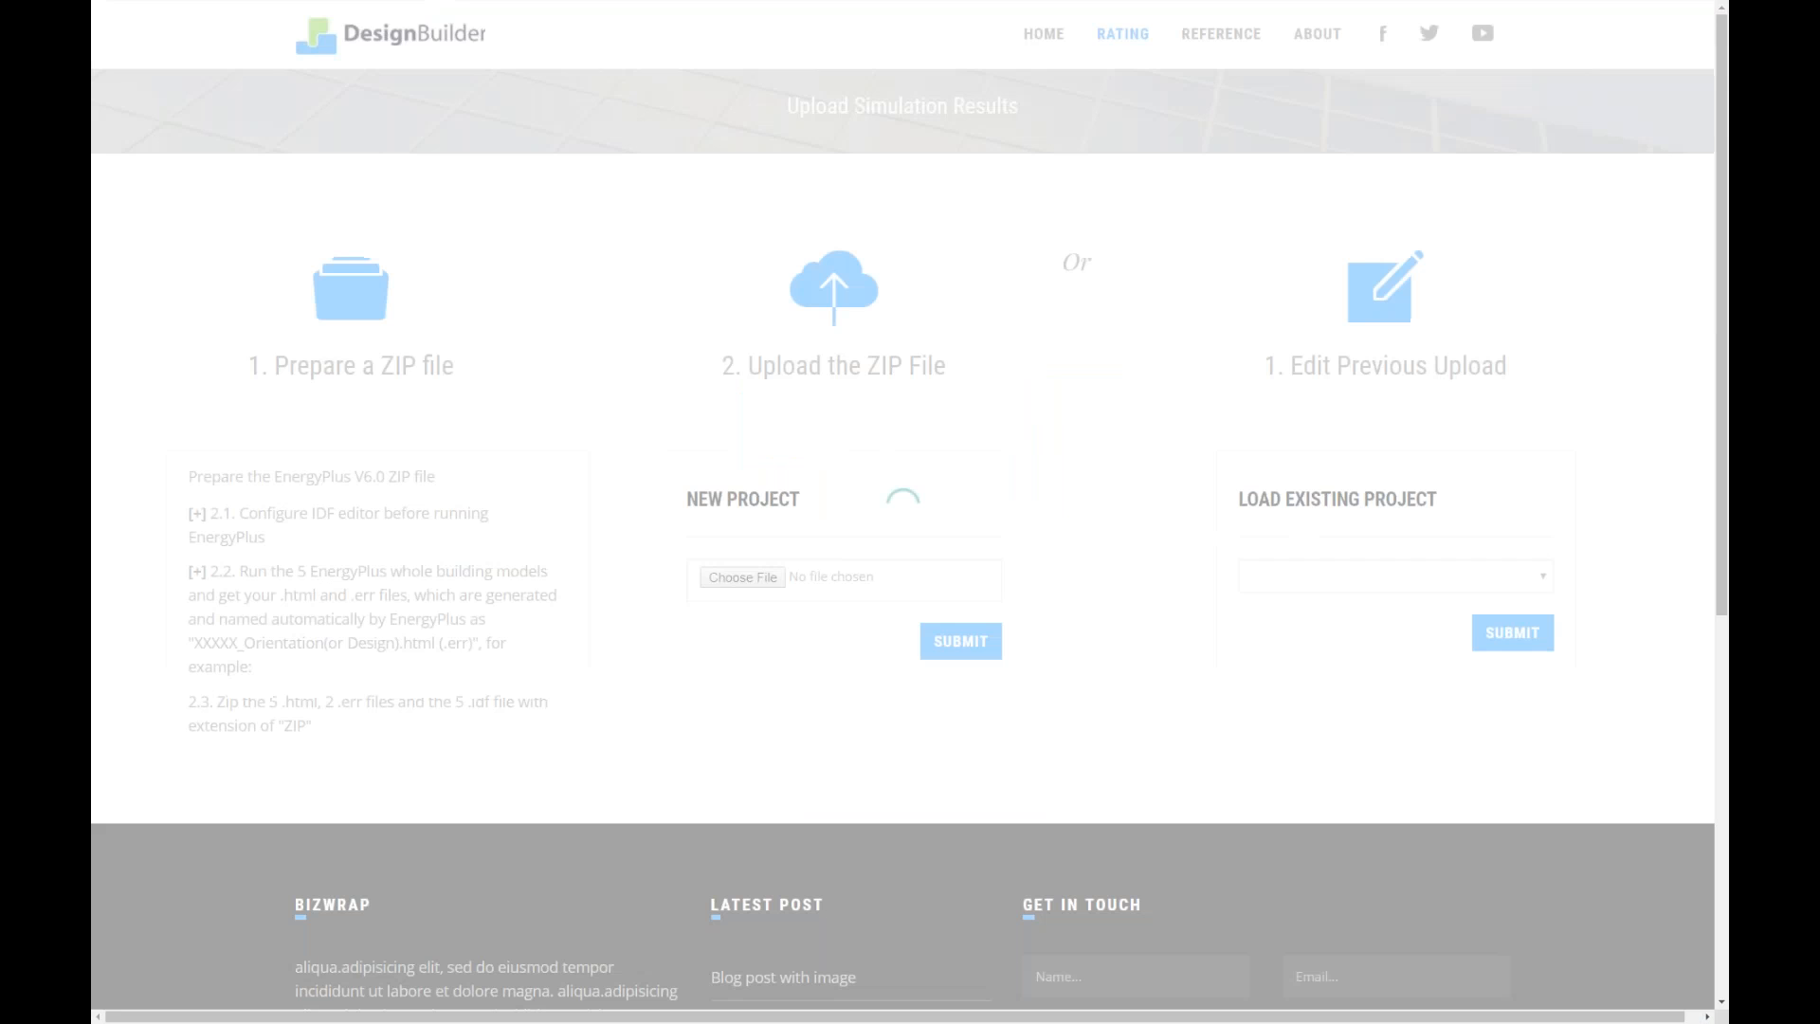
left_click(1538, 577)
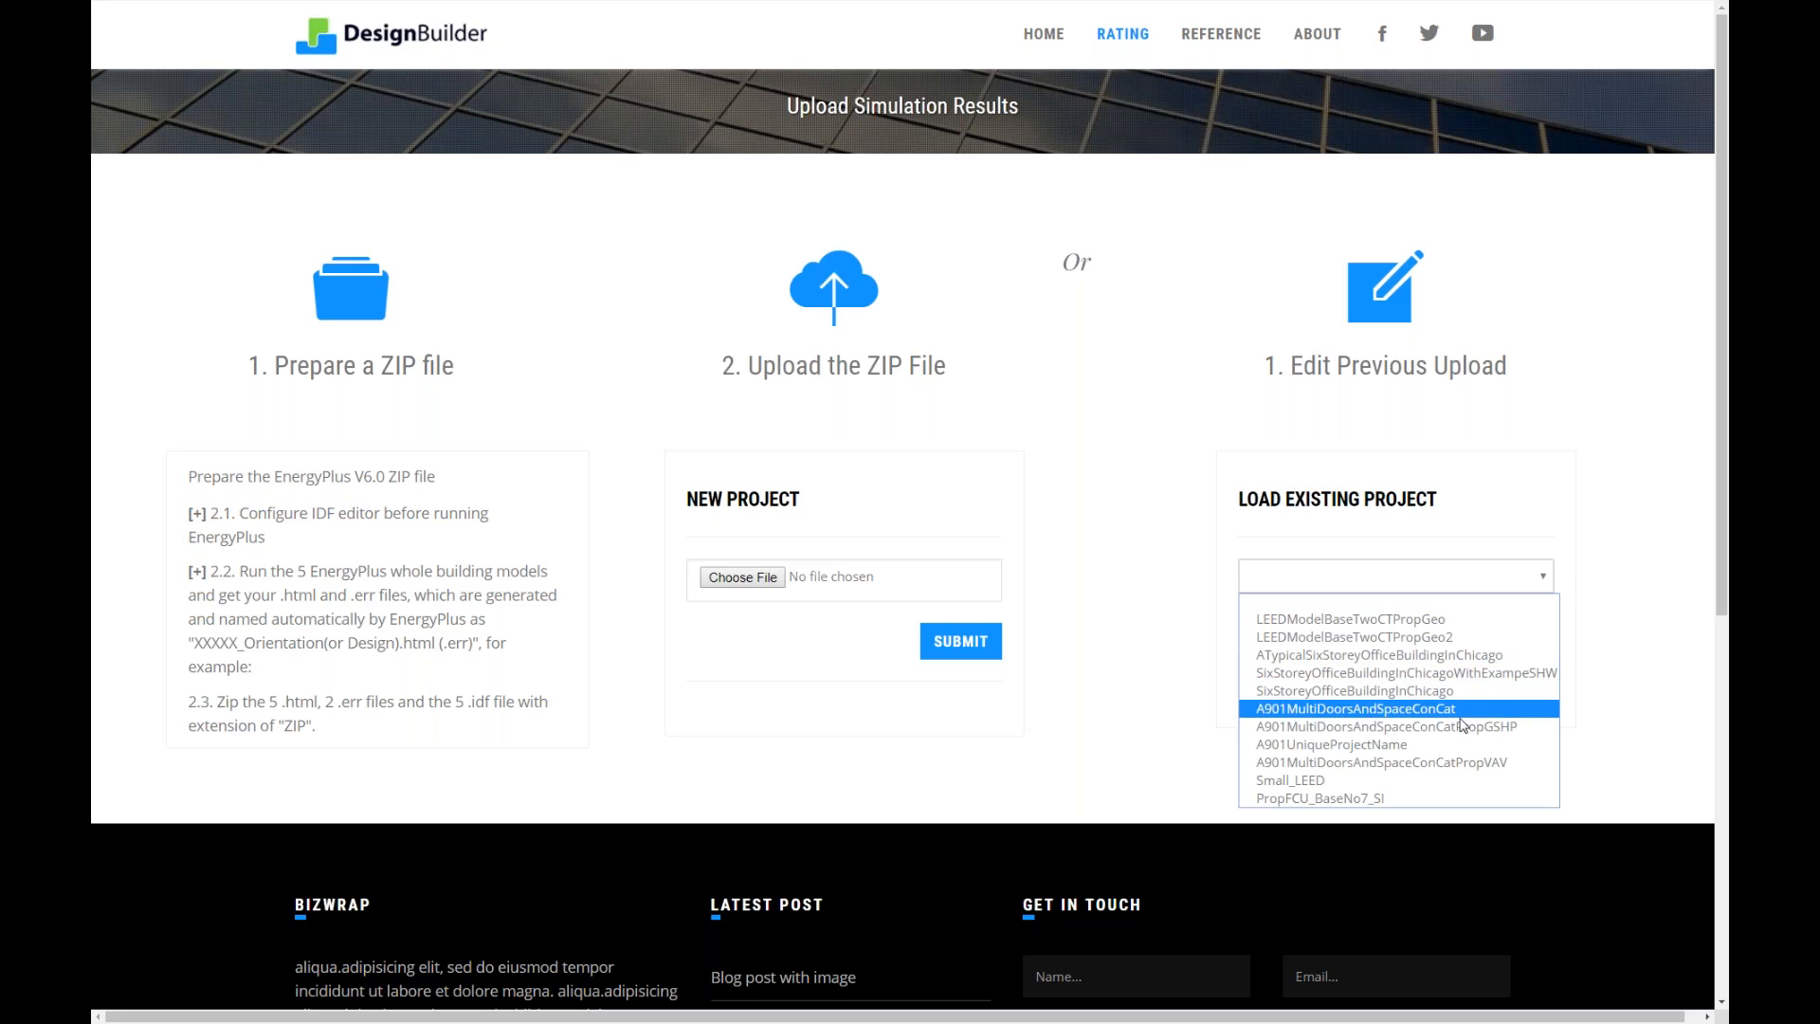
left_click(1478, 763)
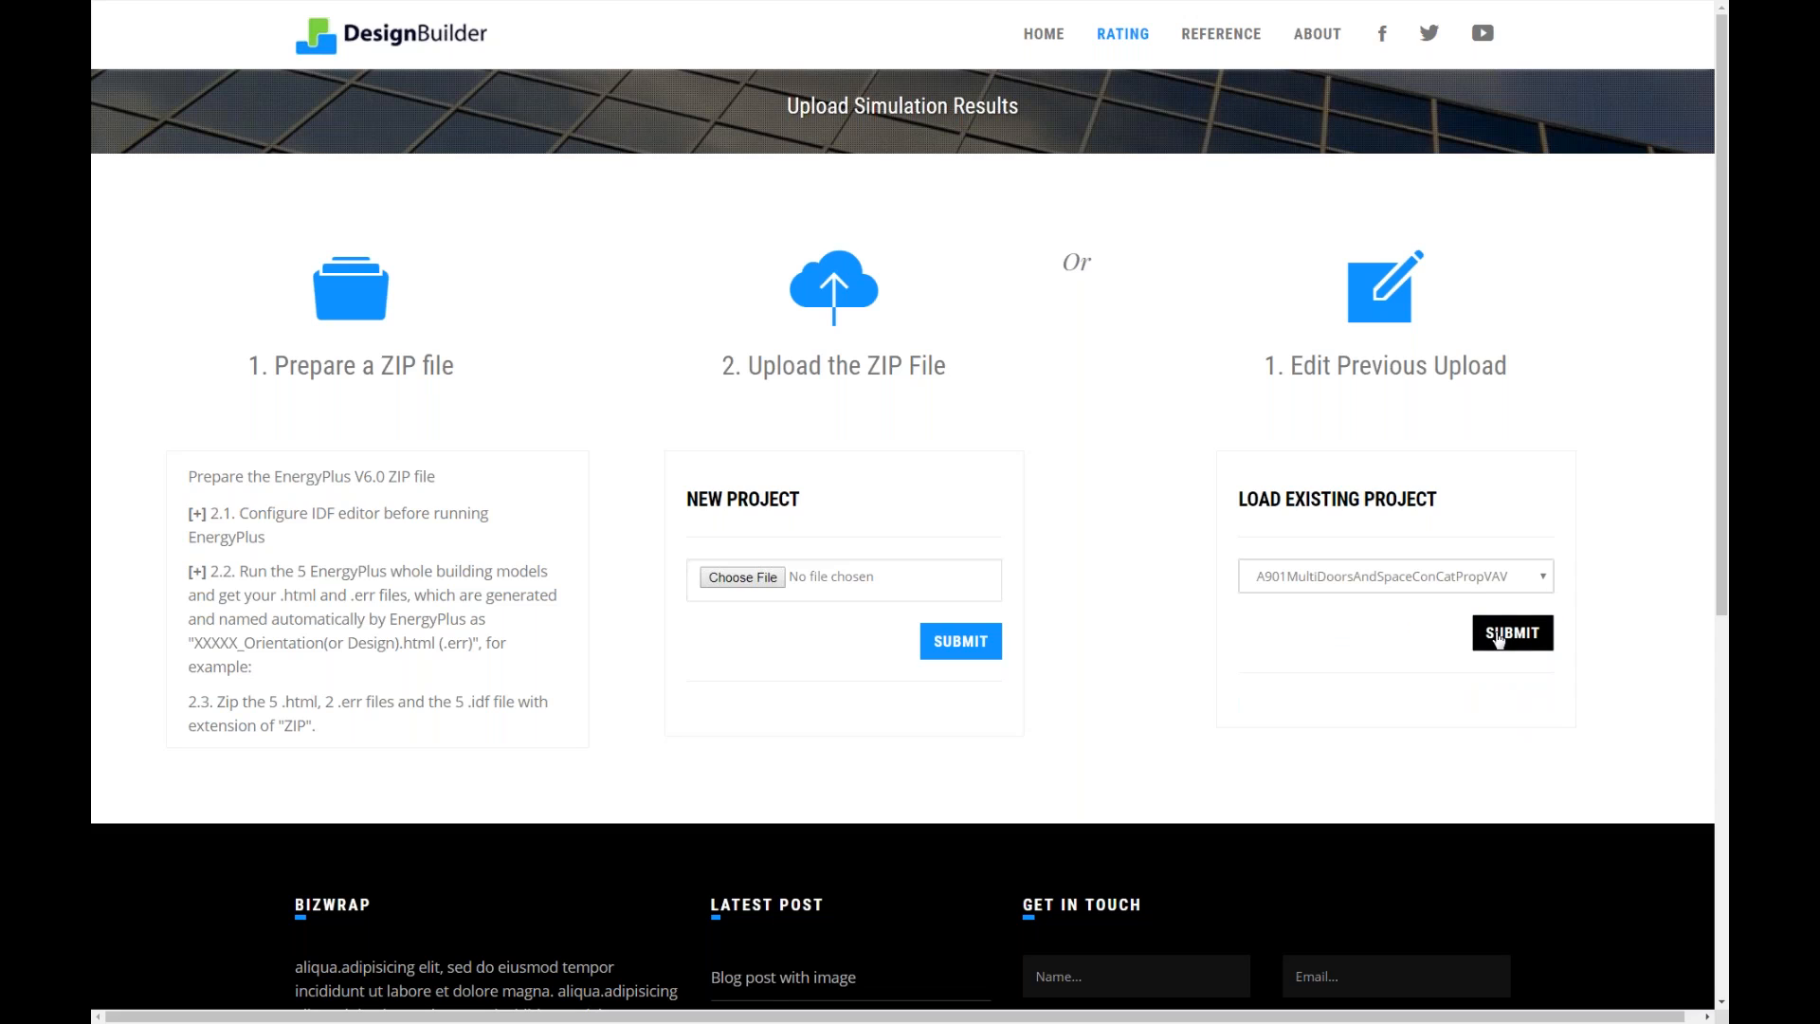
left_click(1498, 640)
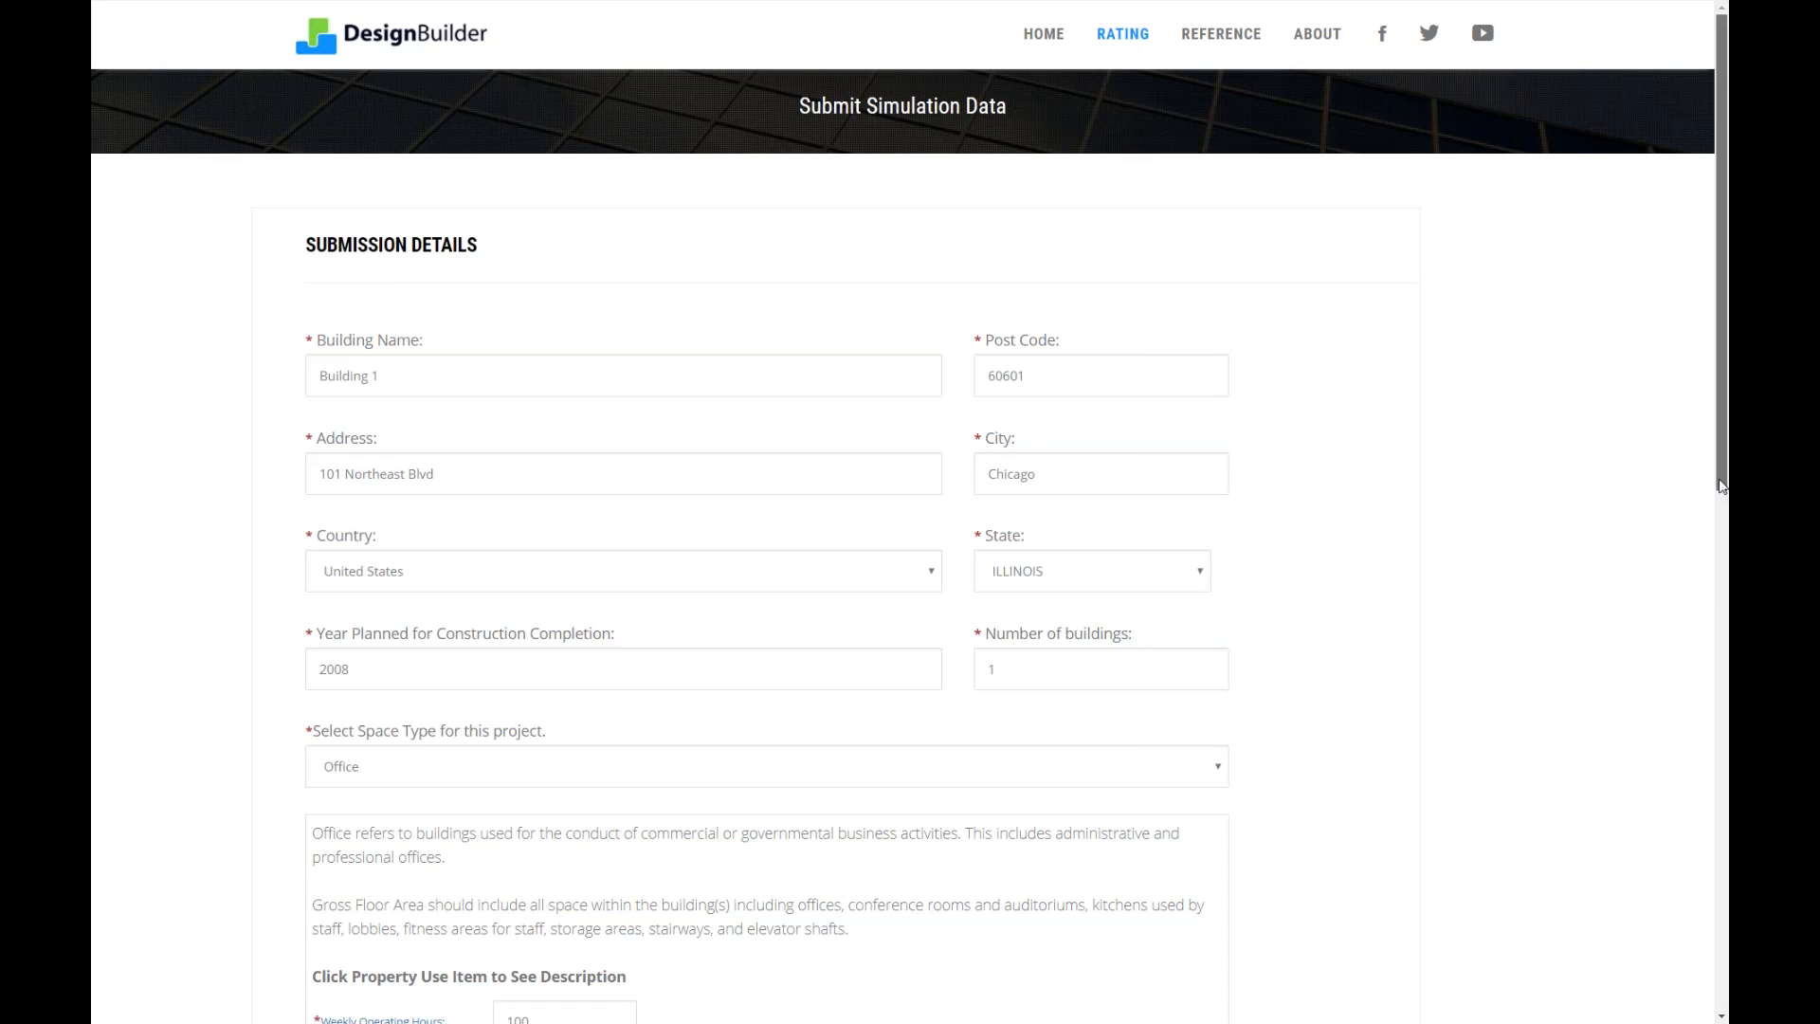
left_click_drag(1722, 497, 1726, 1010)
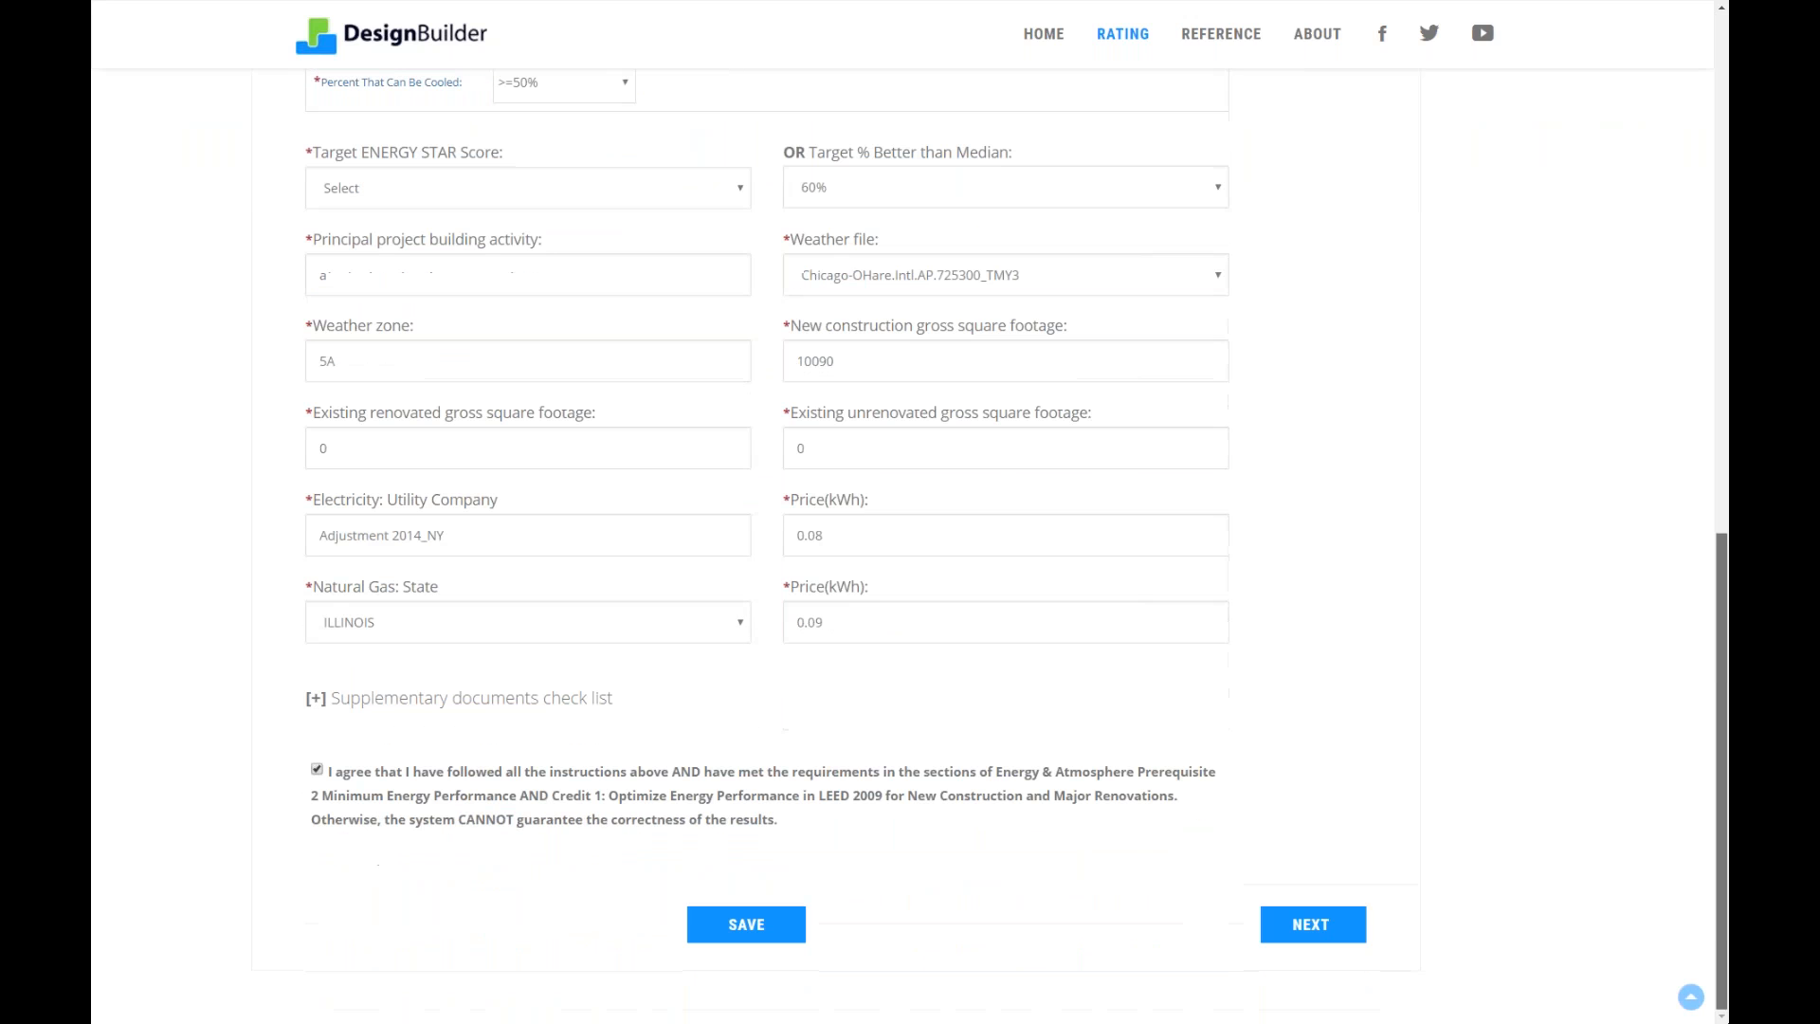
left_click(1345, 935)
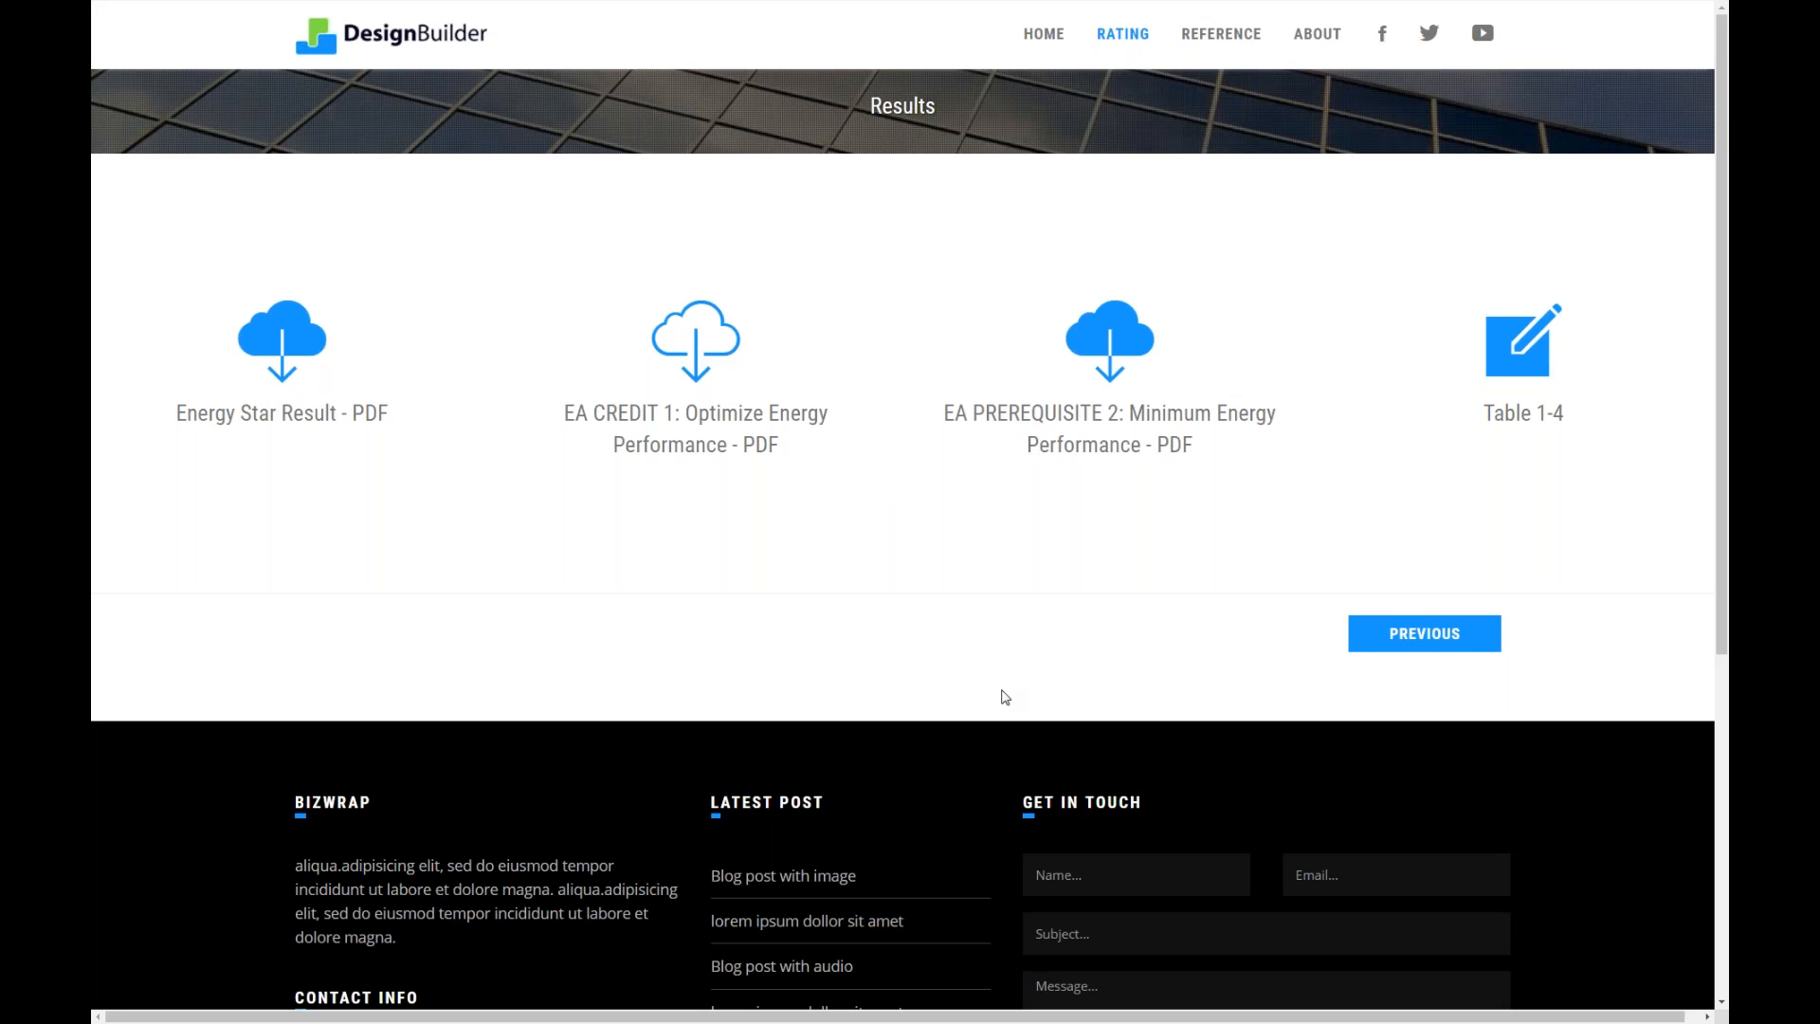
- Download the Energy Star result PDF, review its energy use intensity chart and metrics comparison table, and close it
left_click(278, 341)
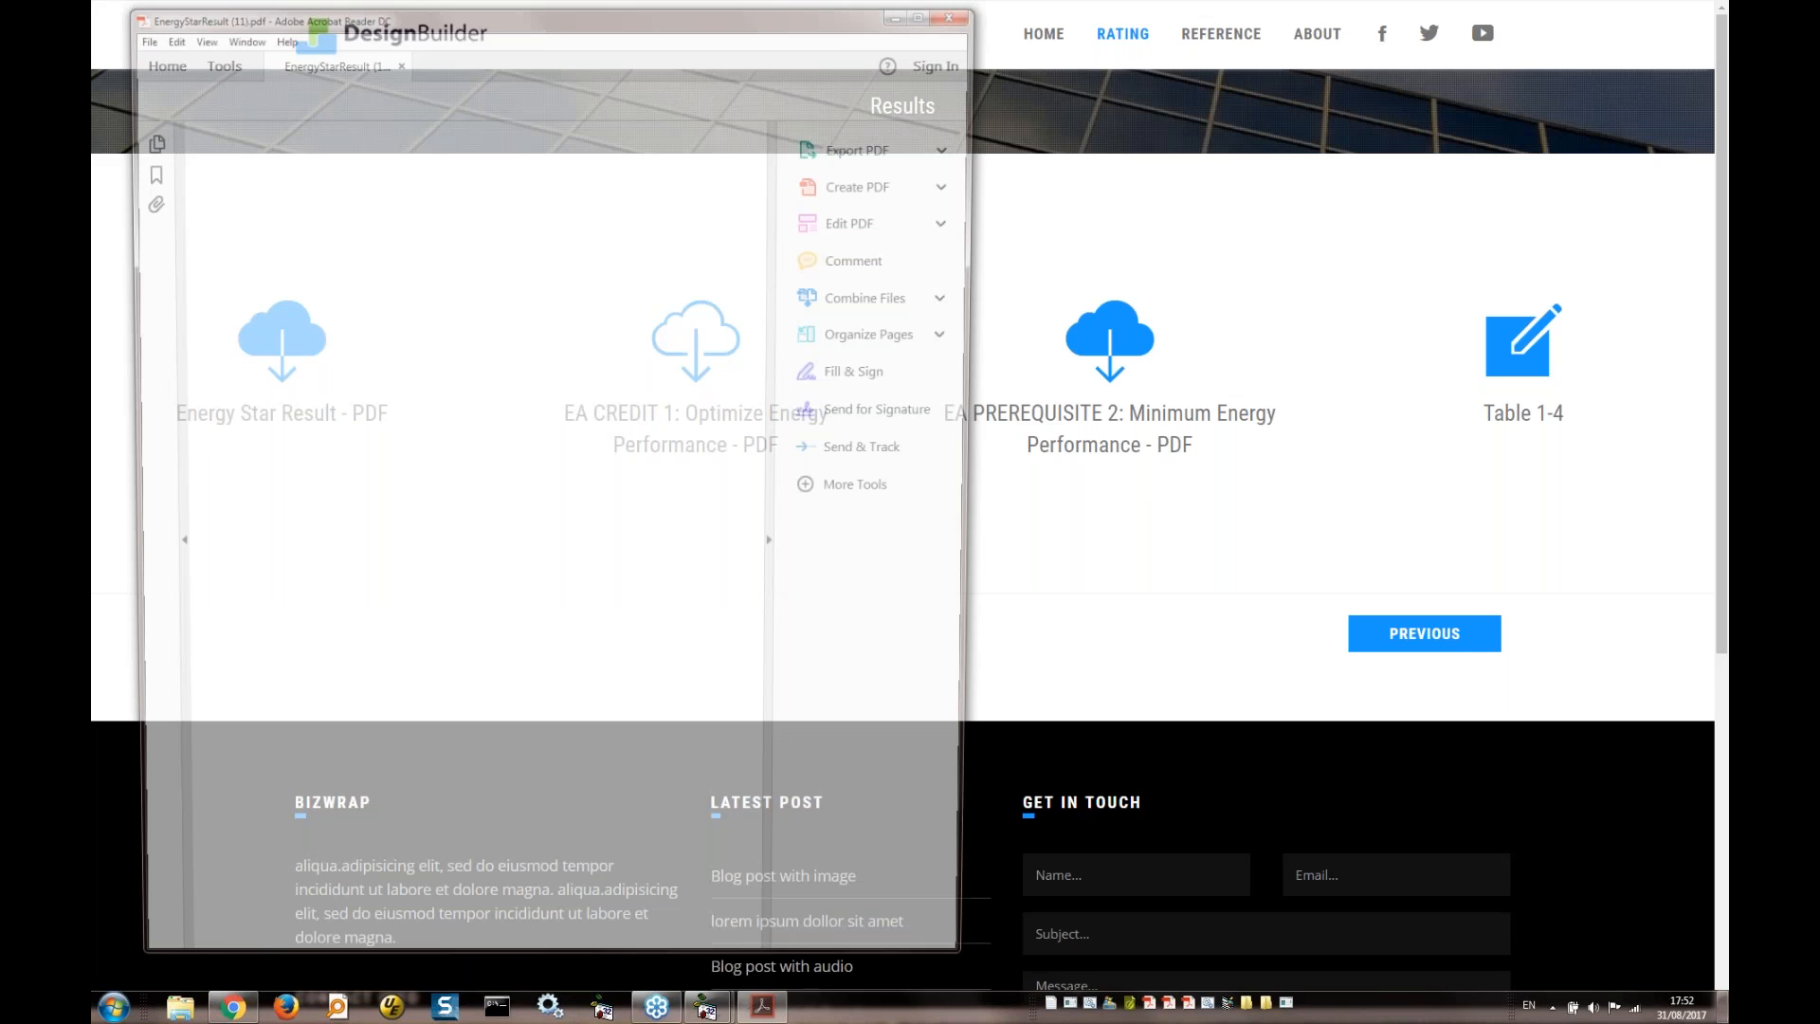
left_click(779, 550)
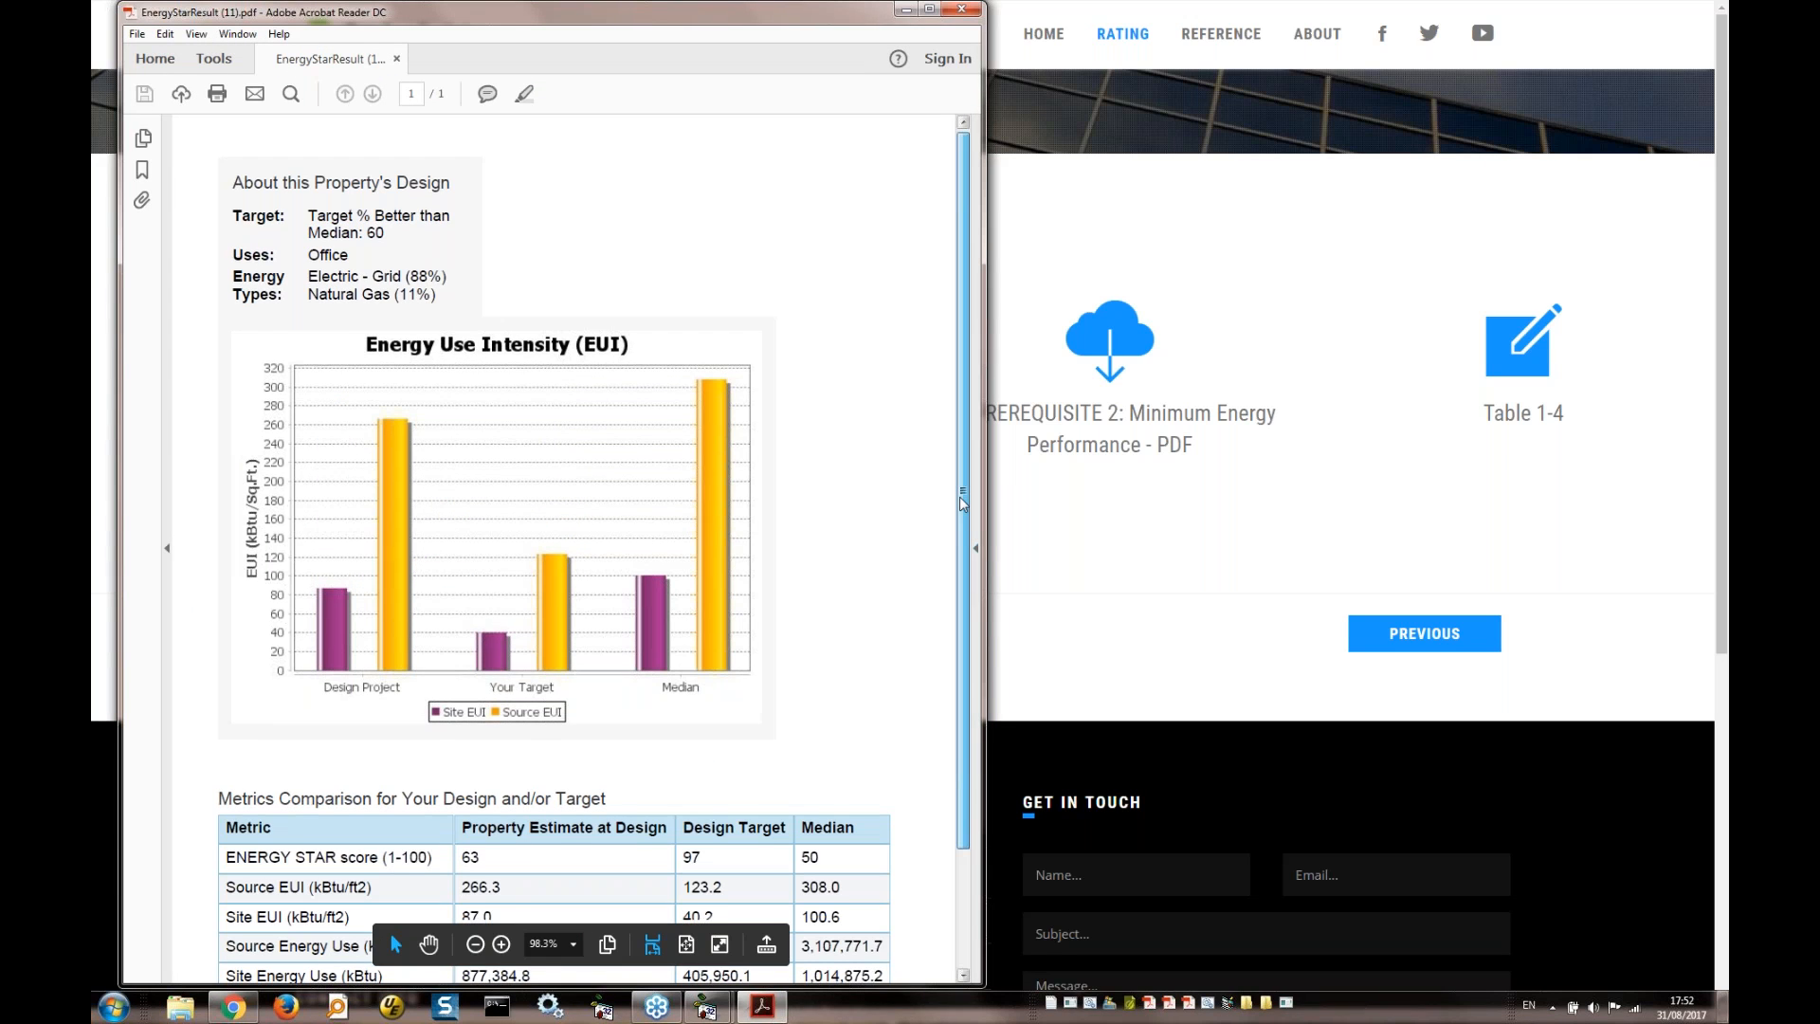
left_click_drag(962, 502, 974, 613)
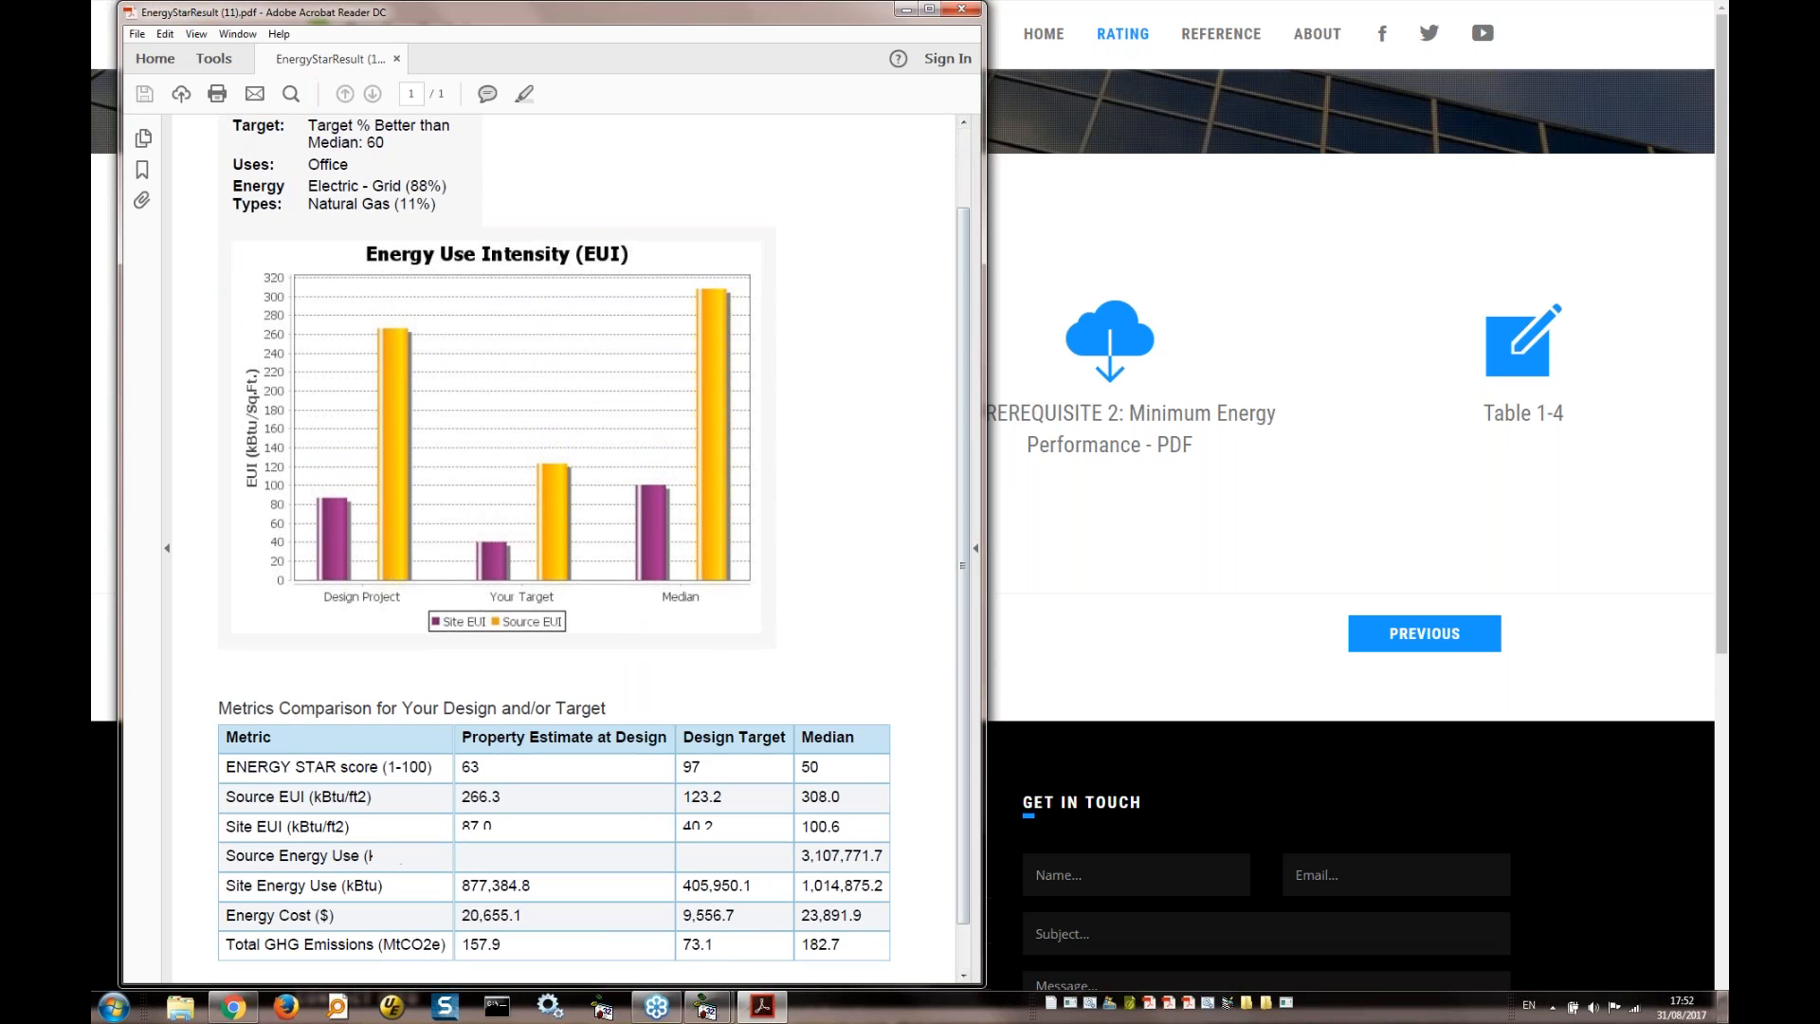
left_click(962, 9)
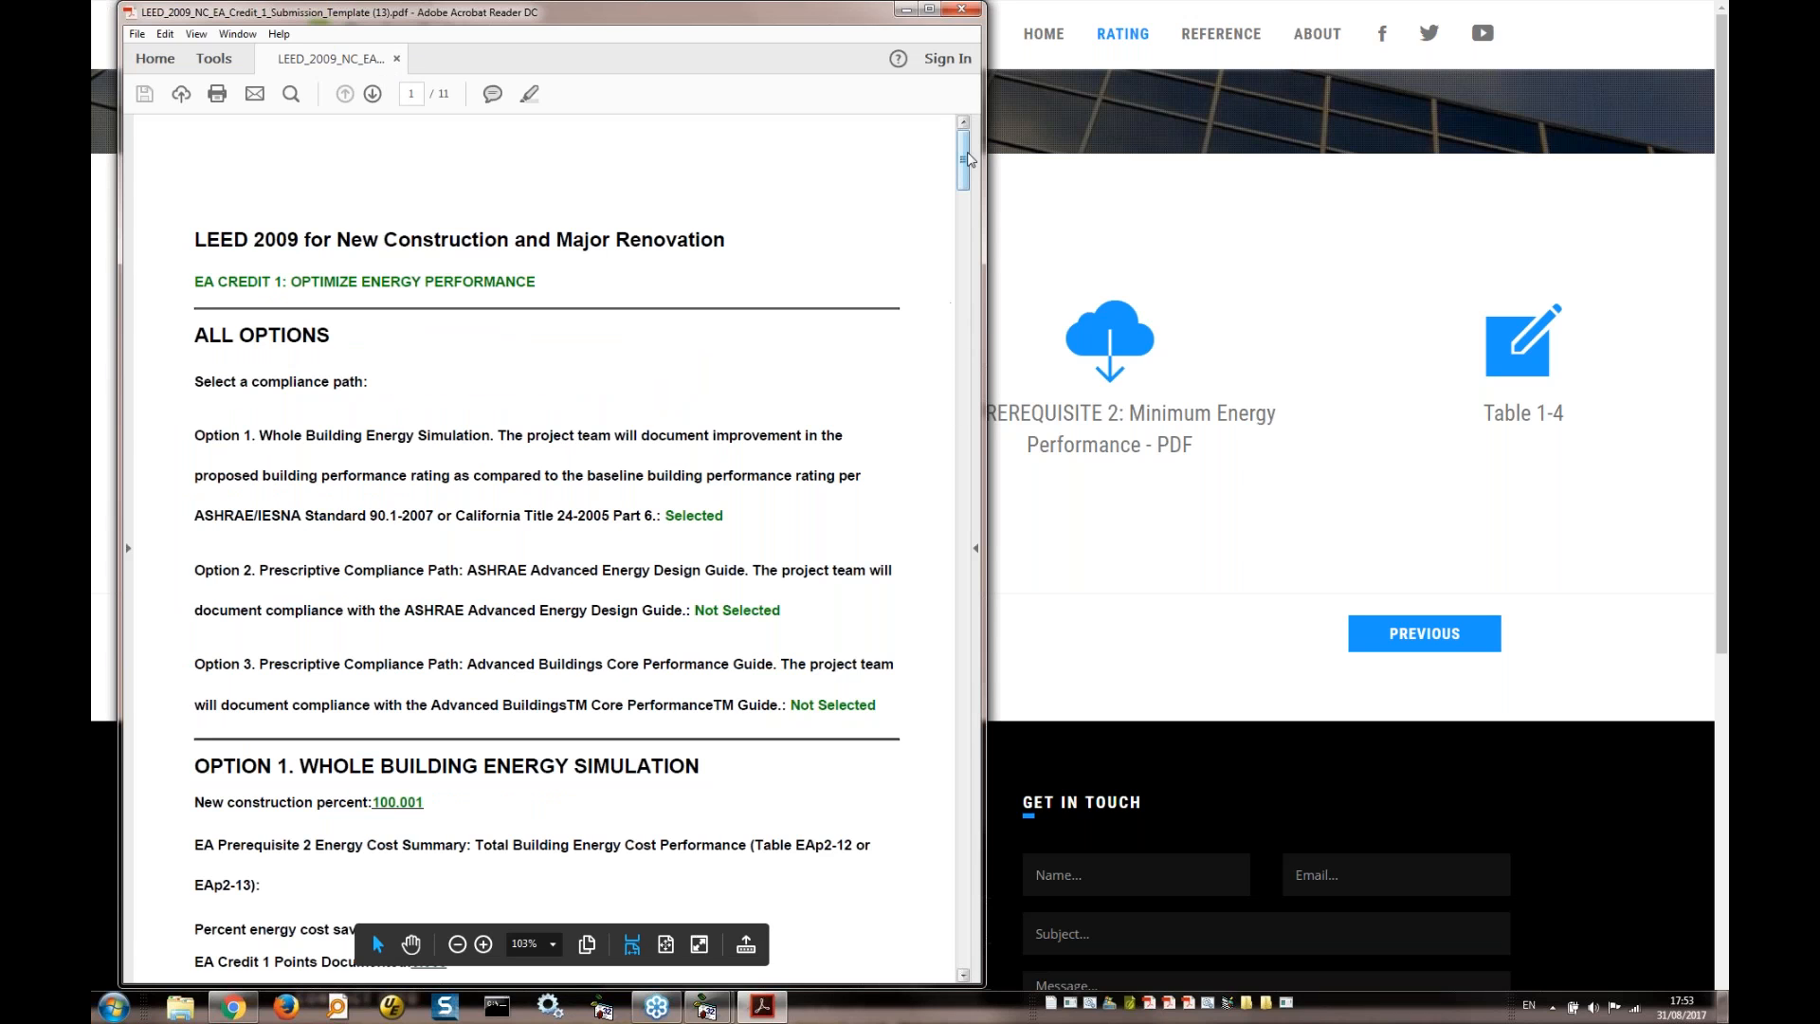
- Review the EA Credit 1: Optimize Energy Performance PDF from the compliance path options through Criteria 3.9, and close it
scroll(963, 170, "down", 1)
scroll(963, 170, "down", 5)
scroll(963, 171, "up", 5)
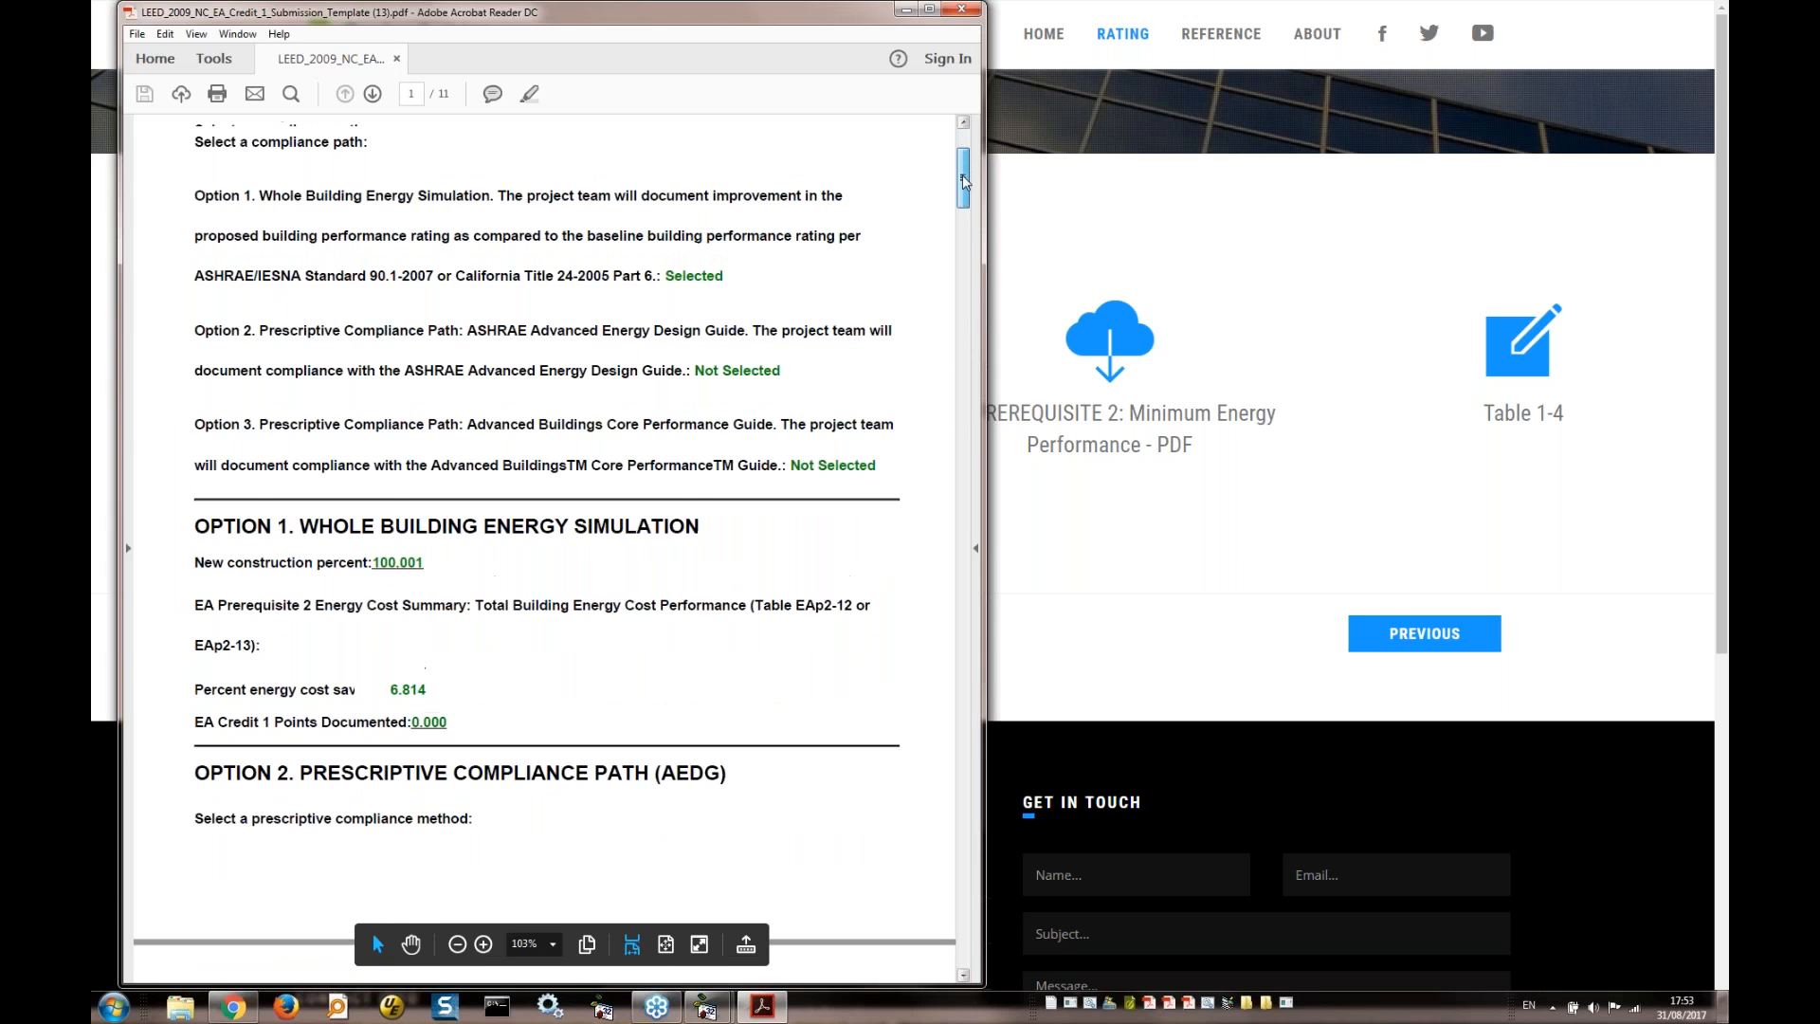
left_click_drag(963, 163, 964, 637)
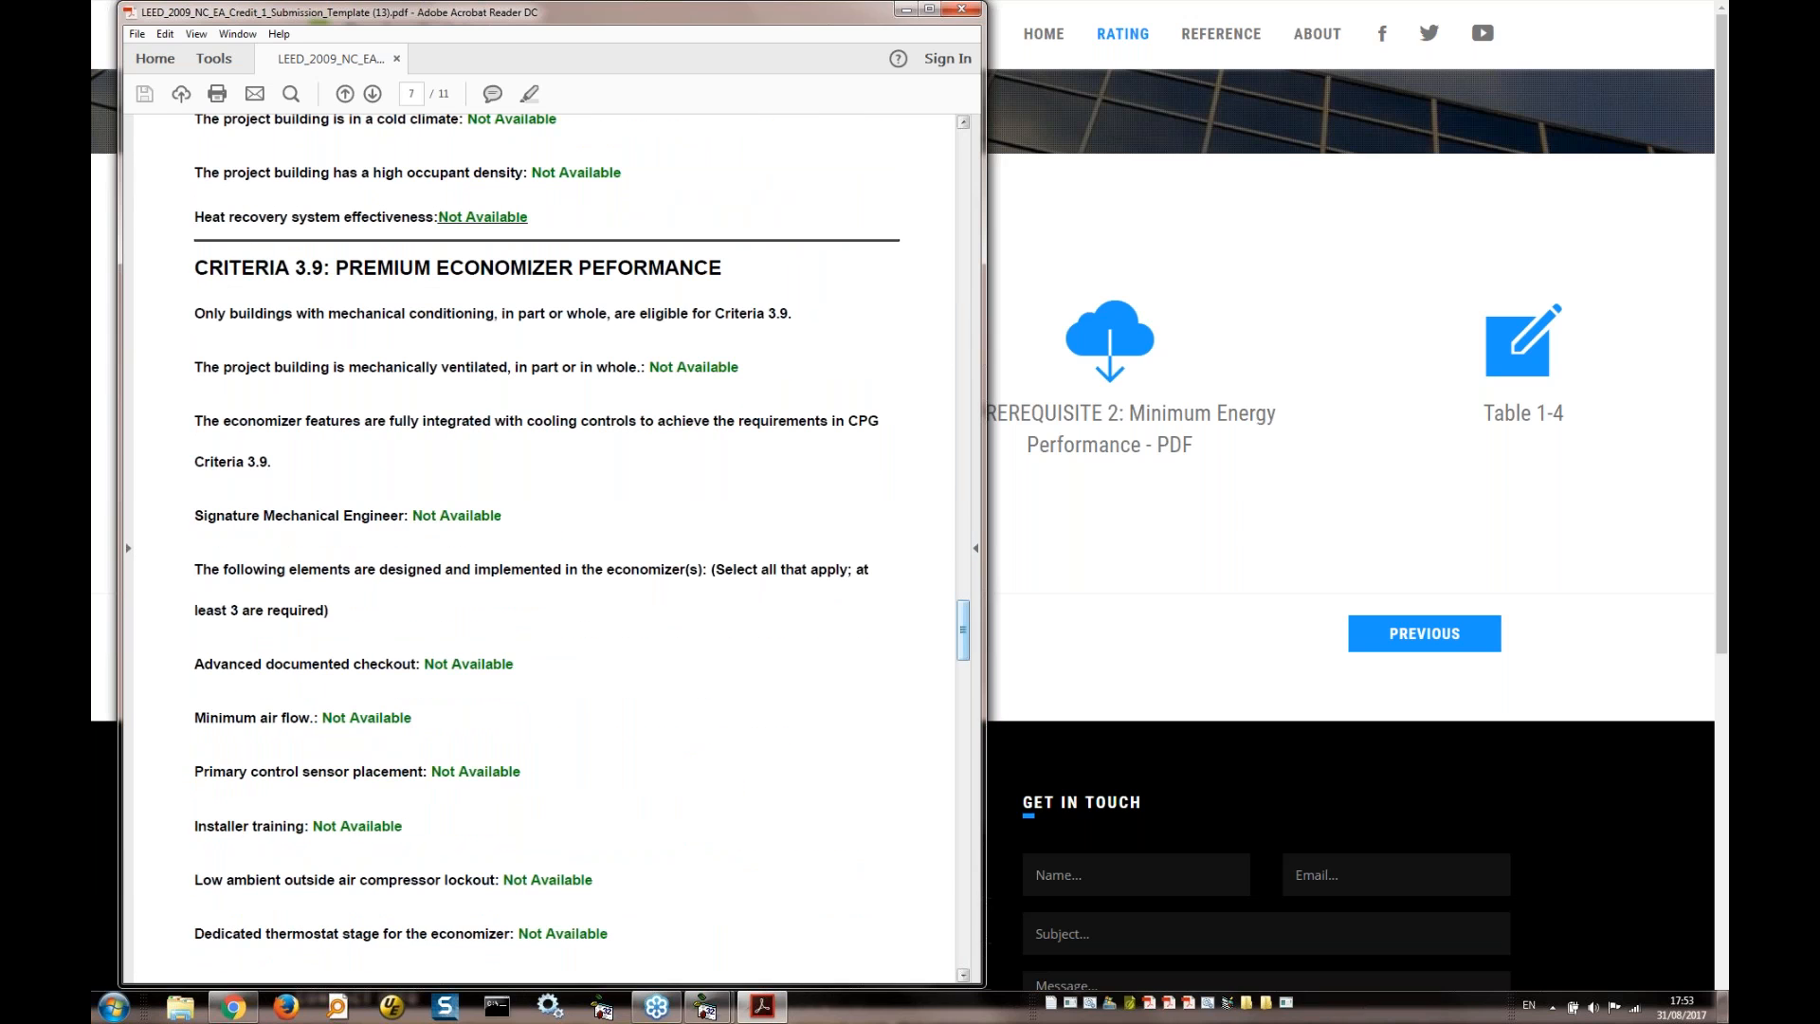
left_click(961, 9)
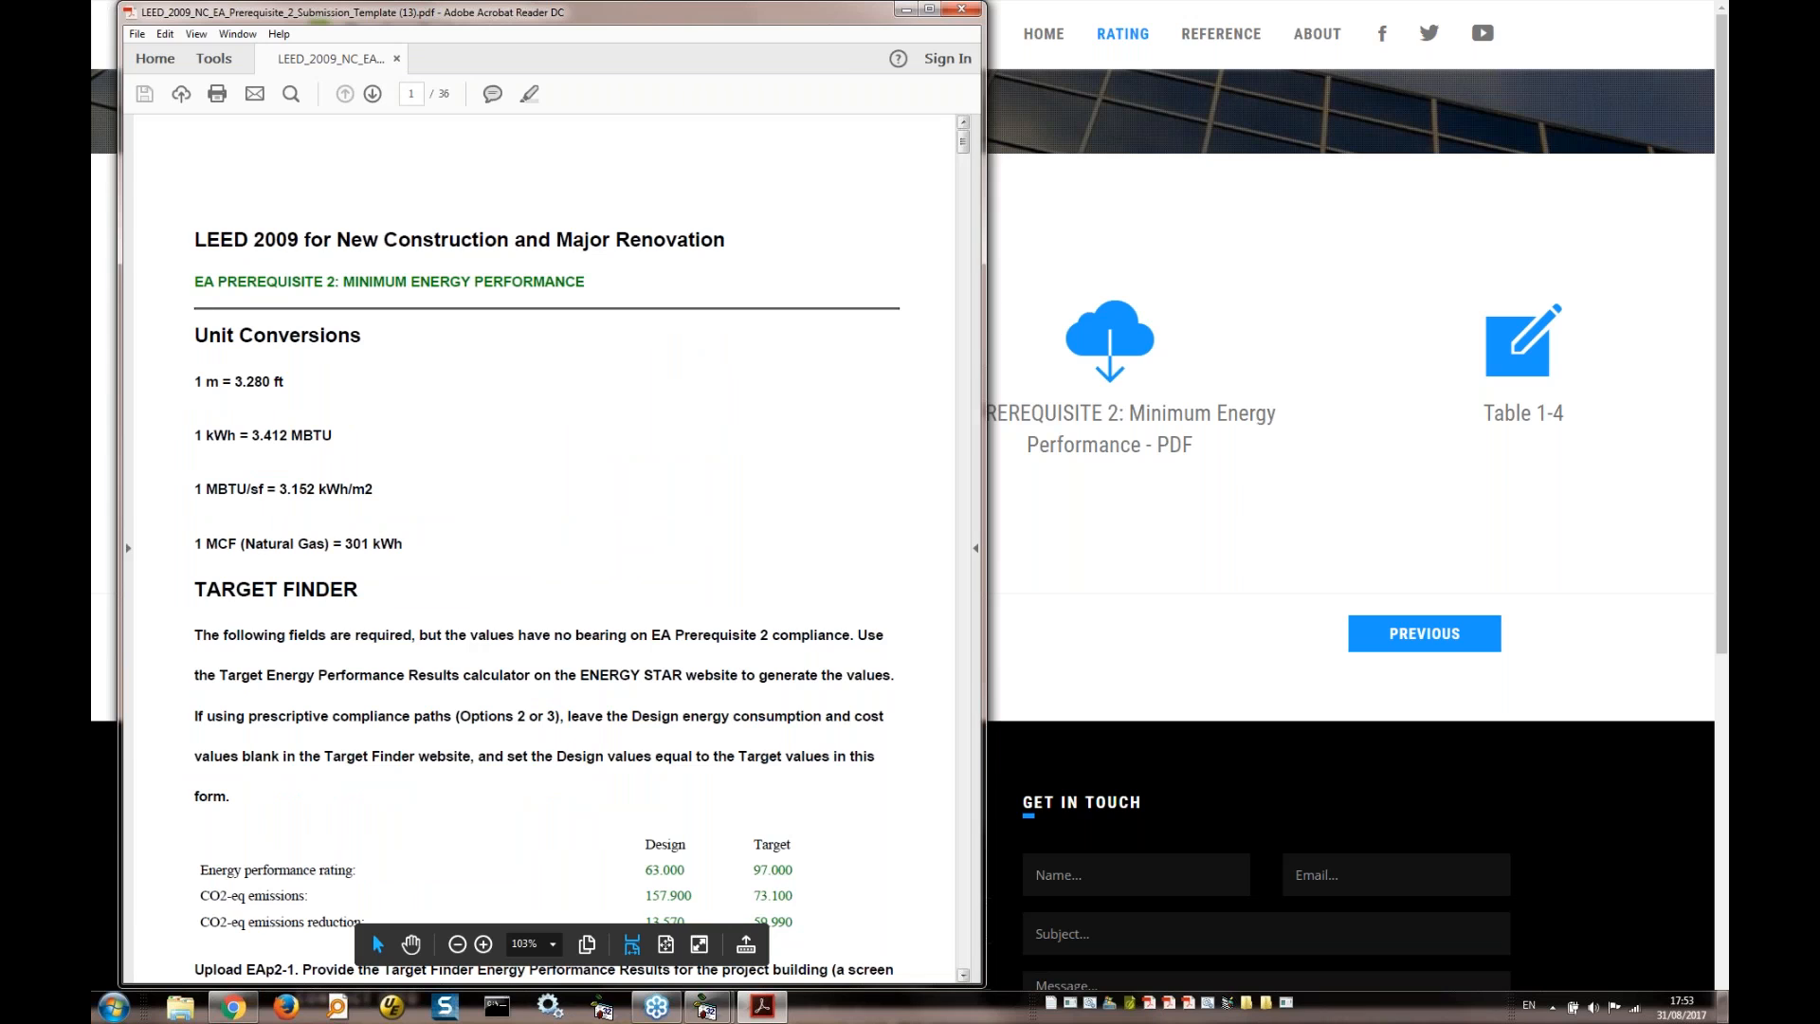
- Review the EA Prerequisite 2: Minimum Energy Performance PDF from the Target Finder section to the opaque envelope criteria, and close it
scroll(962, 147, "down", 5)
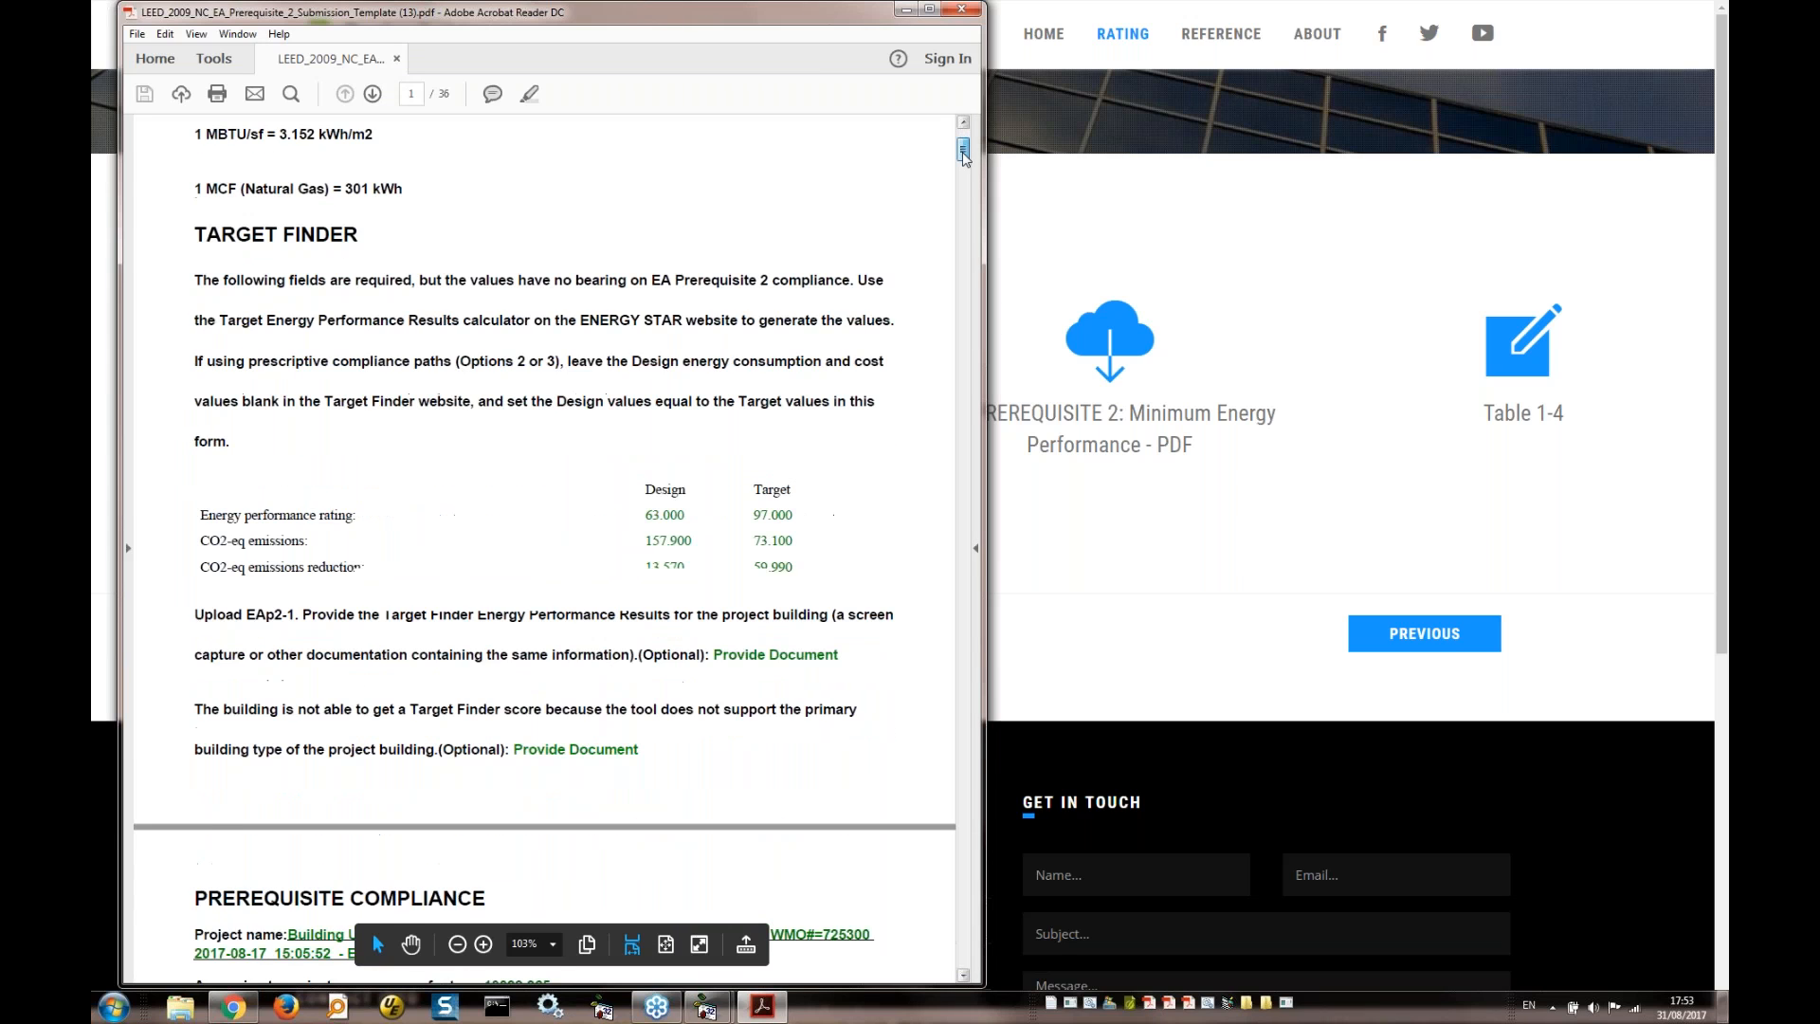
scroll(963, 147, "up", 5)
left_click_drag(963, 147, 962, 823)
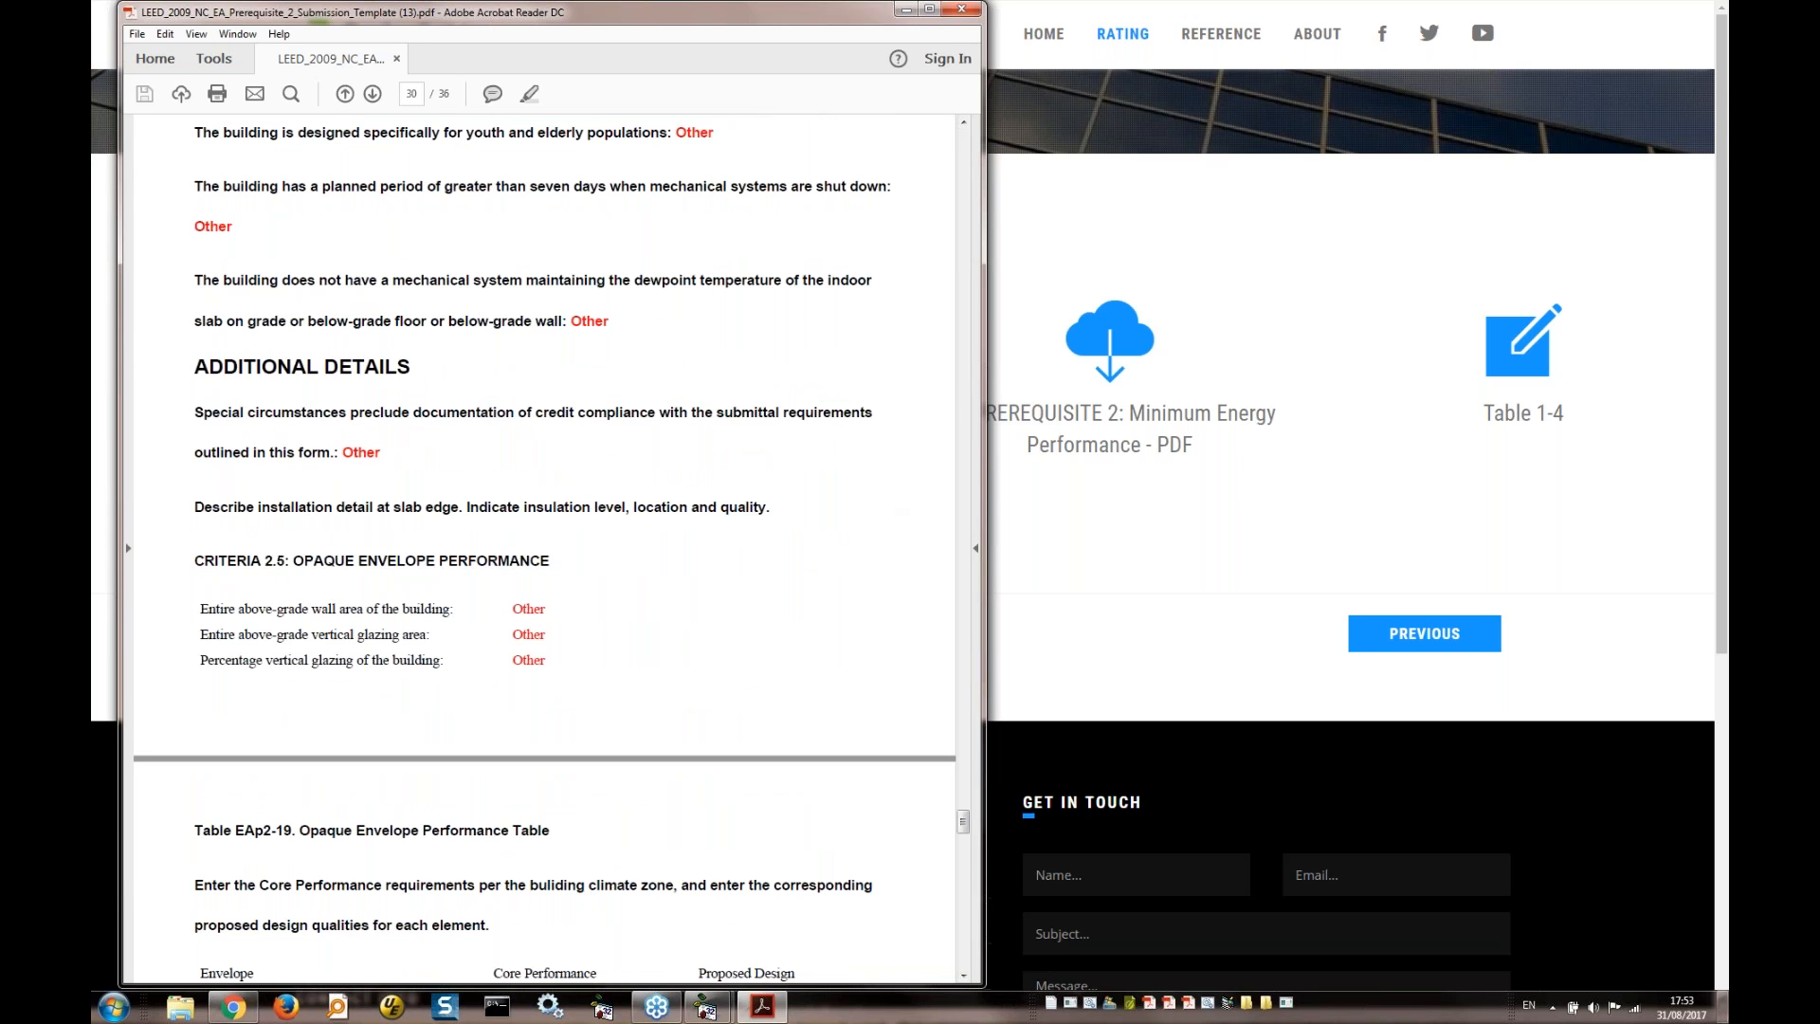
left_click(961, 9)
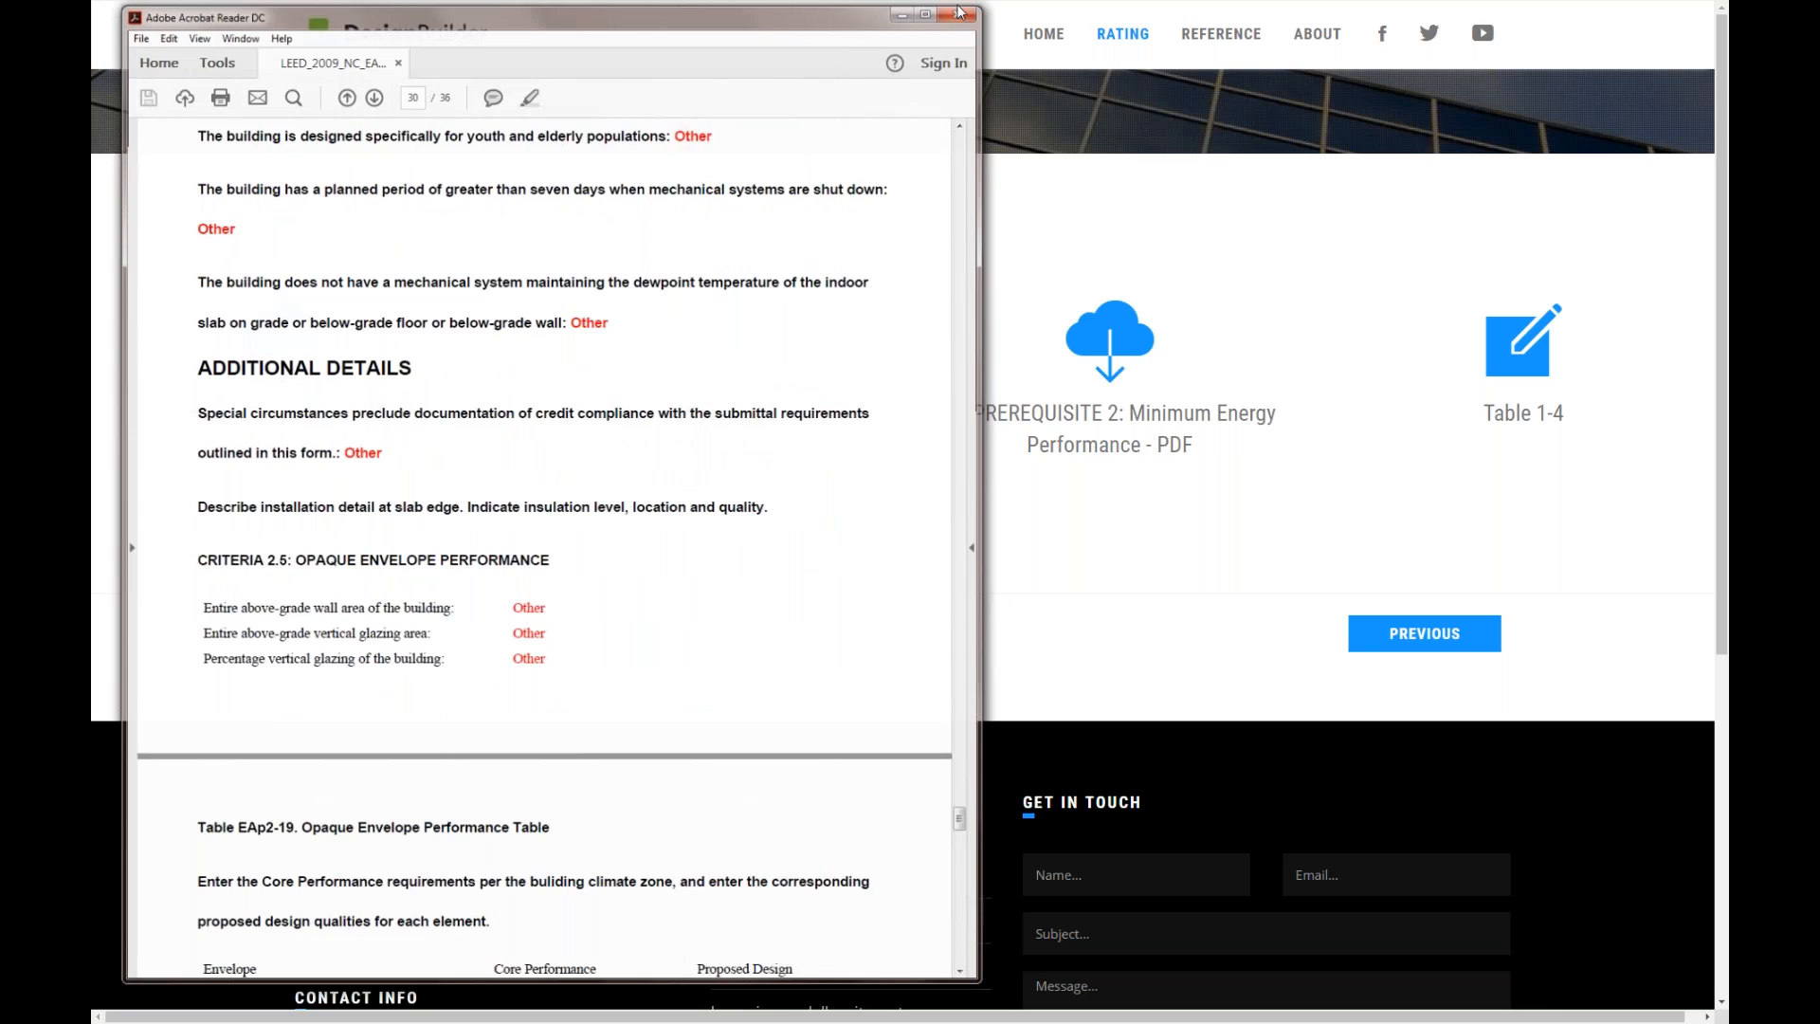
- Open LEED Table 1-4 and review the building envelope requirements and the baseline and proposed constructions table
left_click(1524, 352)
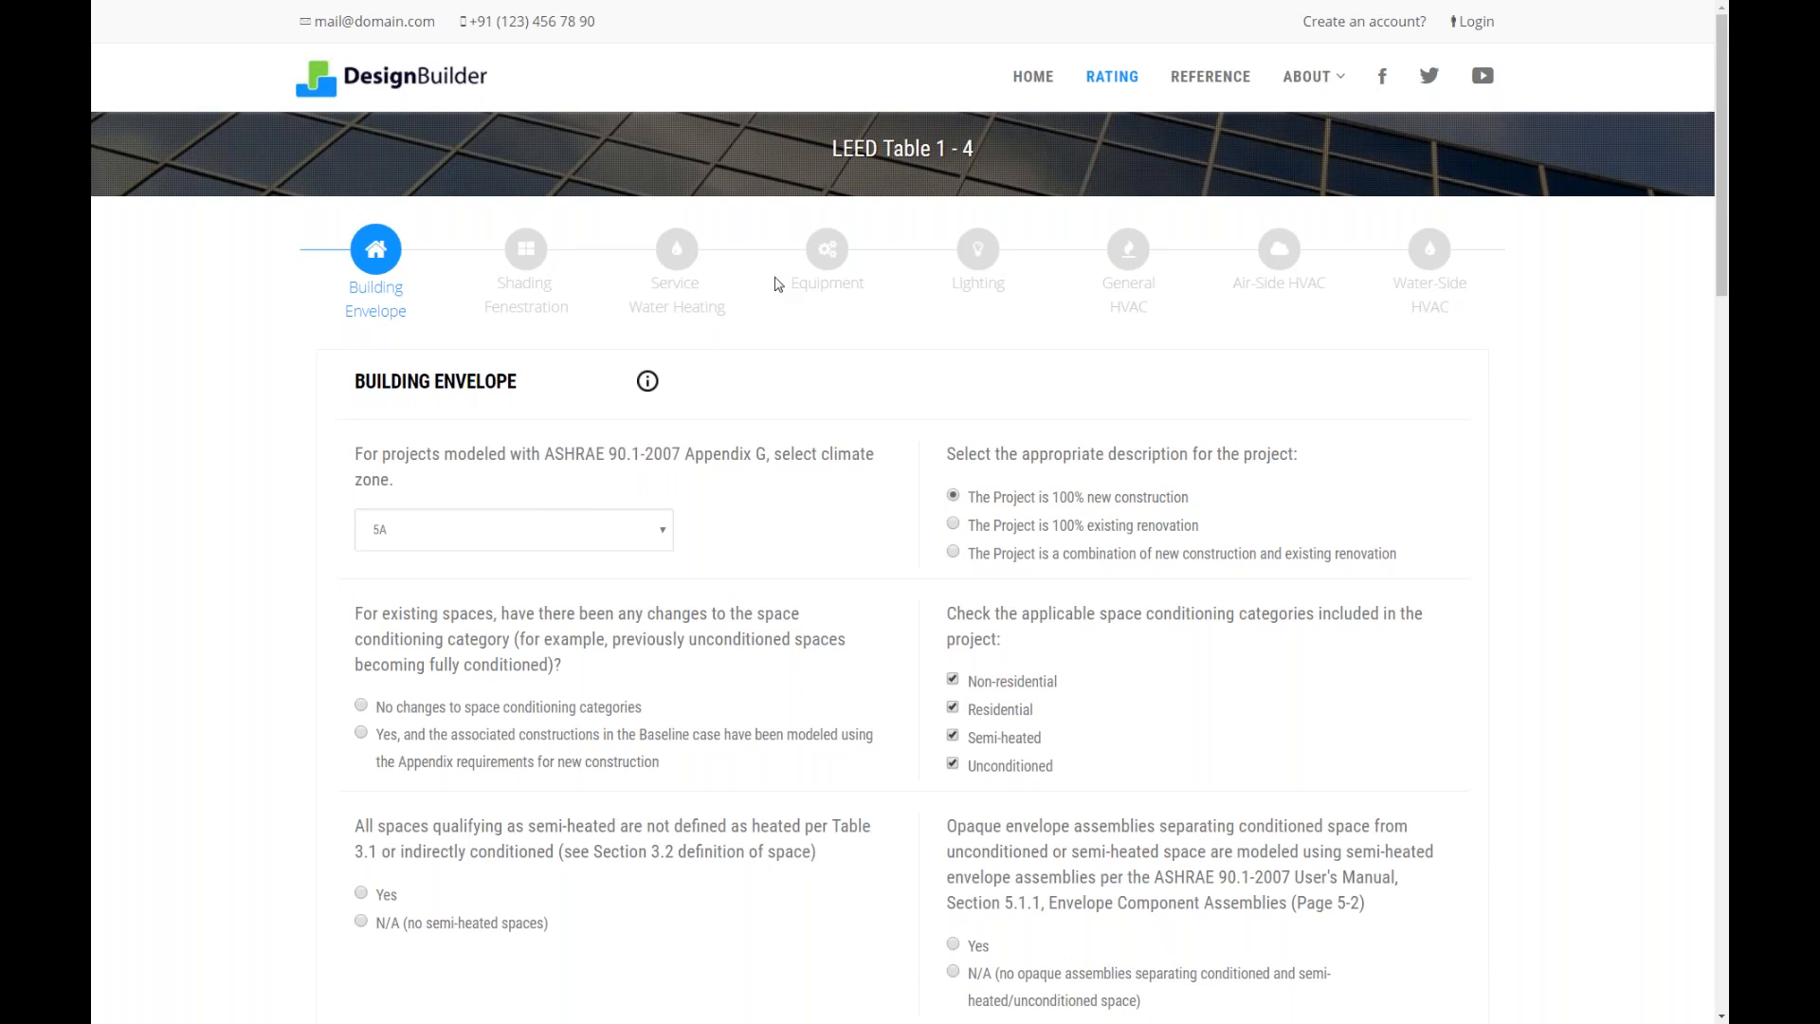
left_click_drag(1721, 82, 1723, 84)
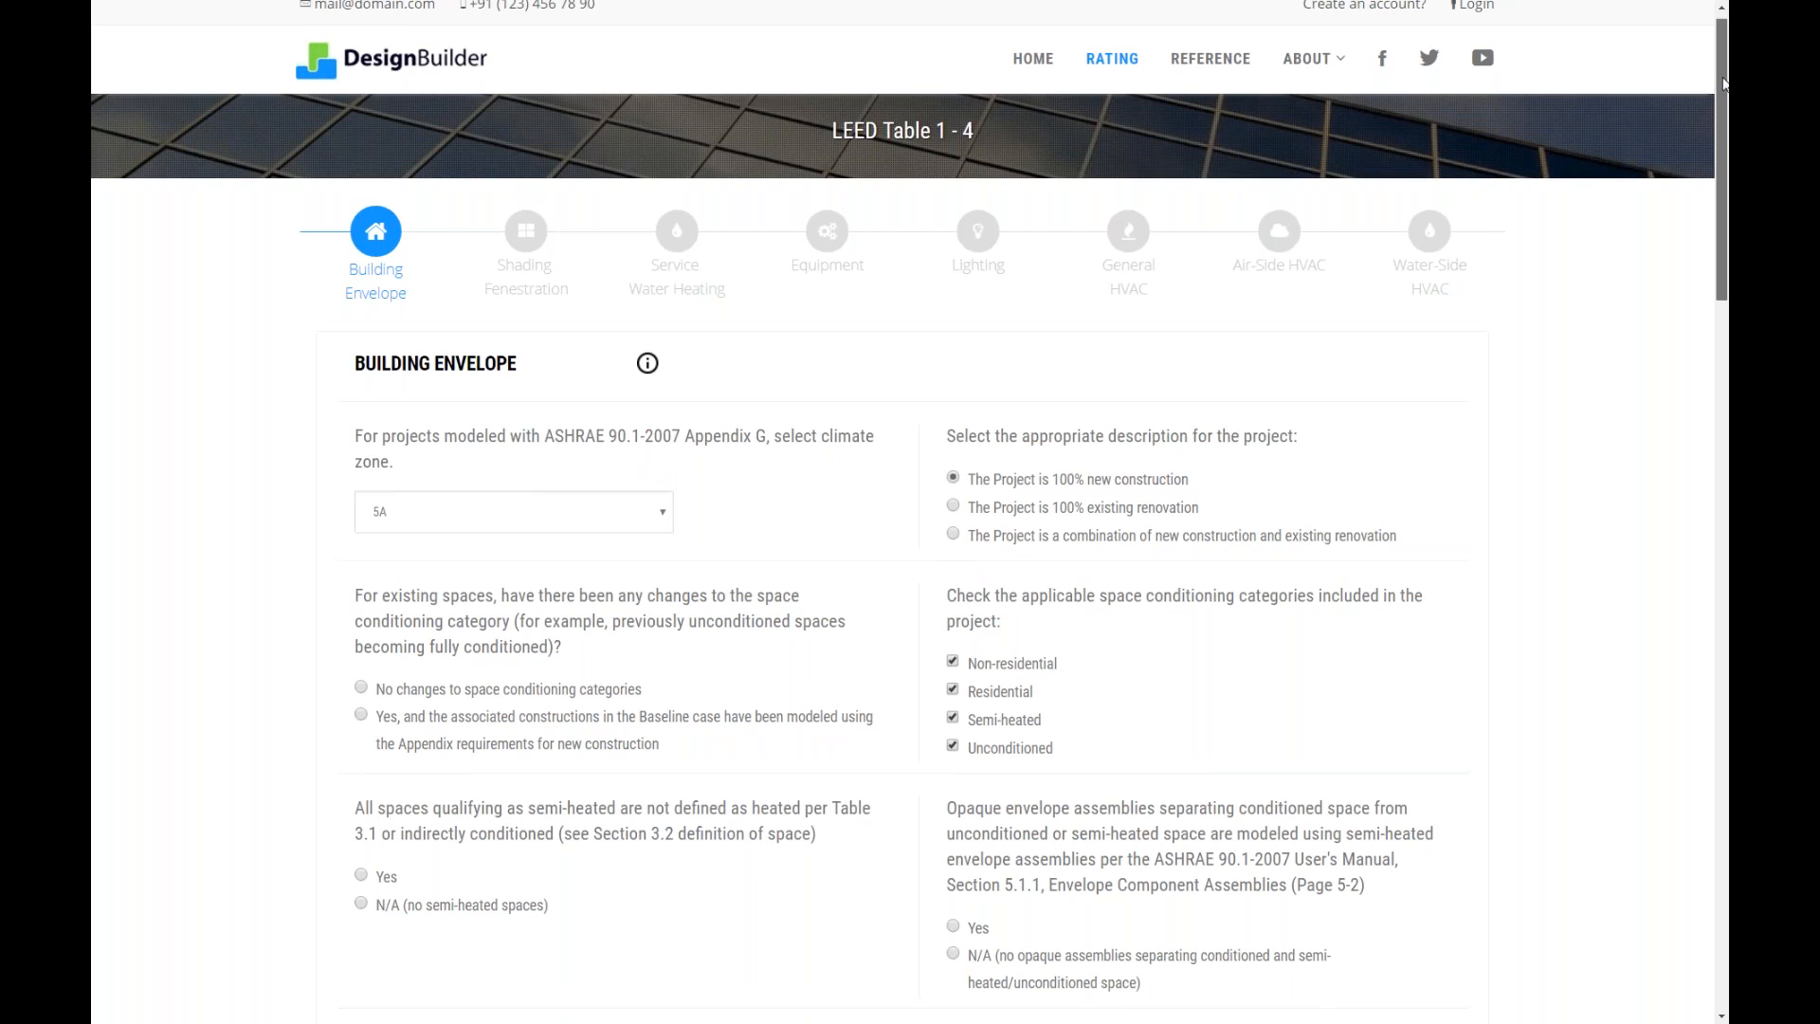
left_click_drag(1723, 84, 1723, 64)
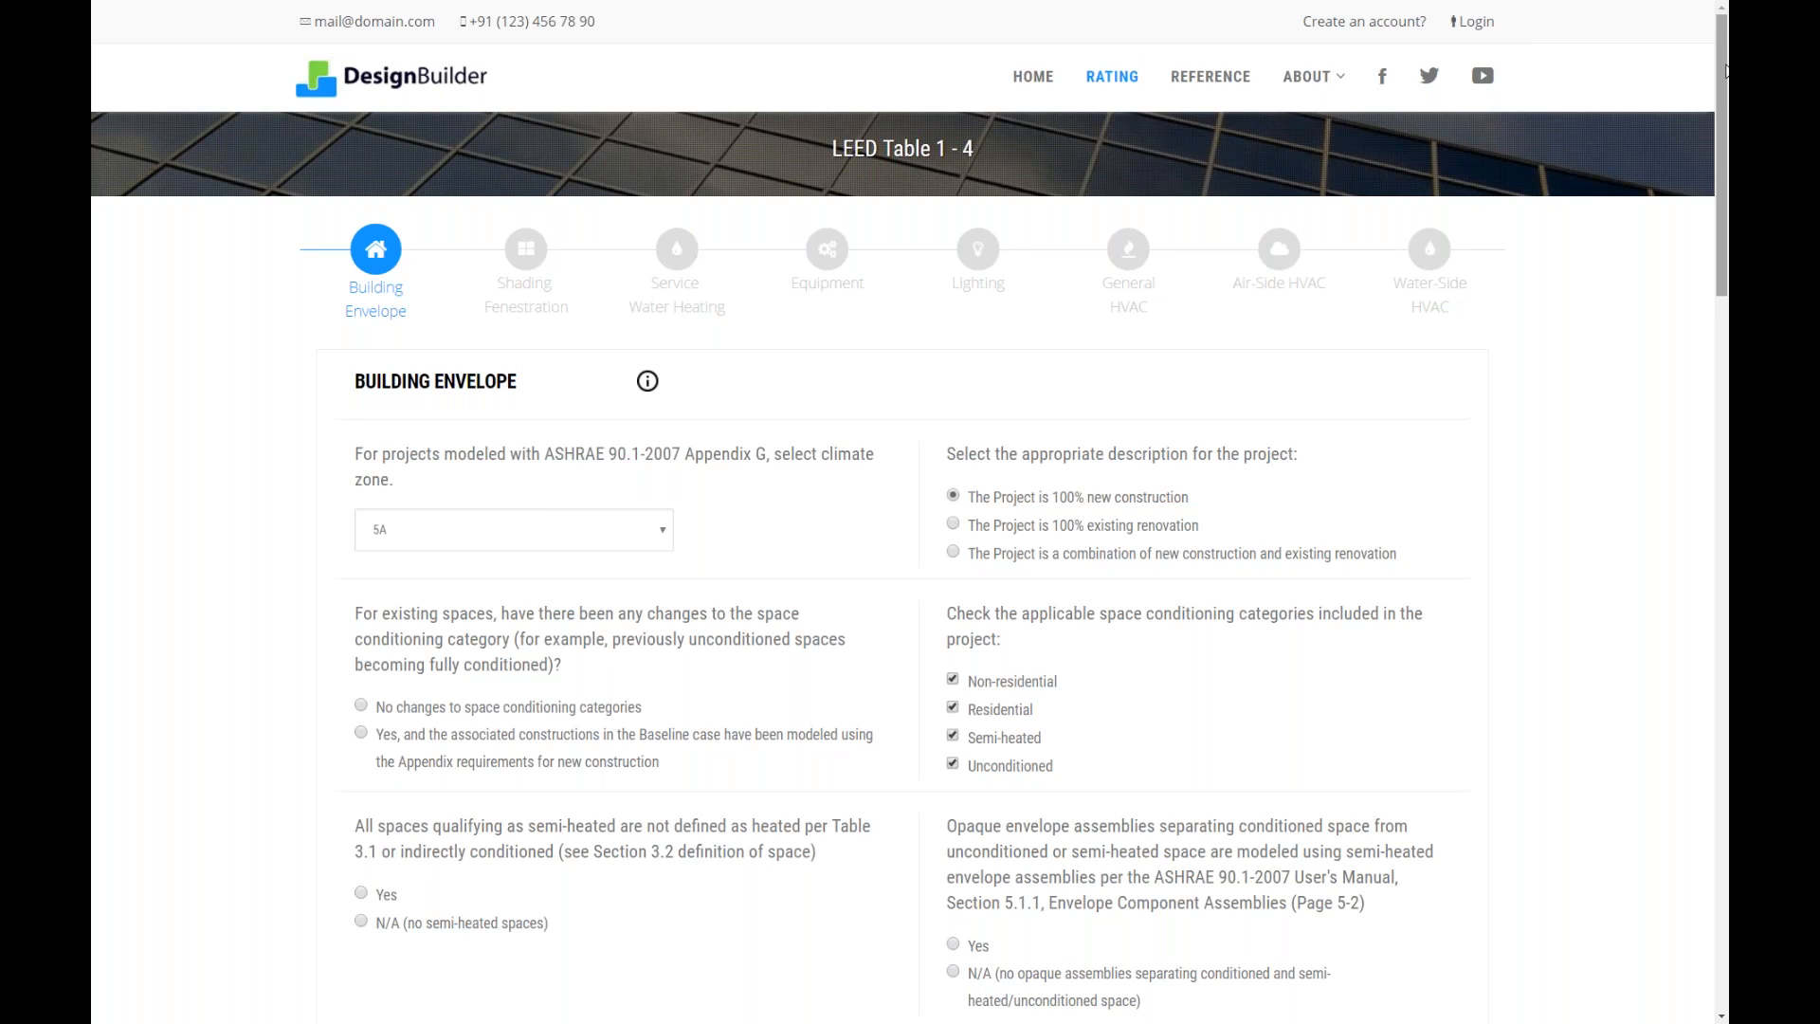
left_click_drag(1725, 76, 1725, 490)
mouse_move(379, 491)
mouse_move(378, 528)
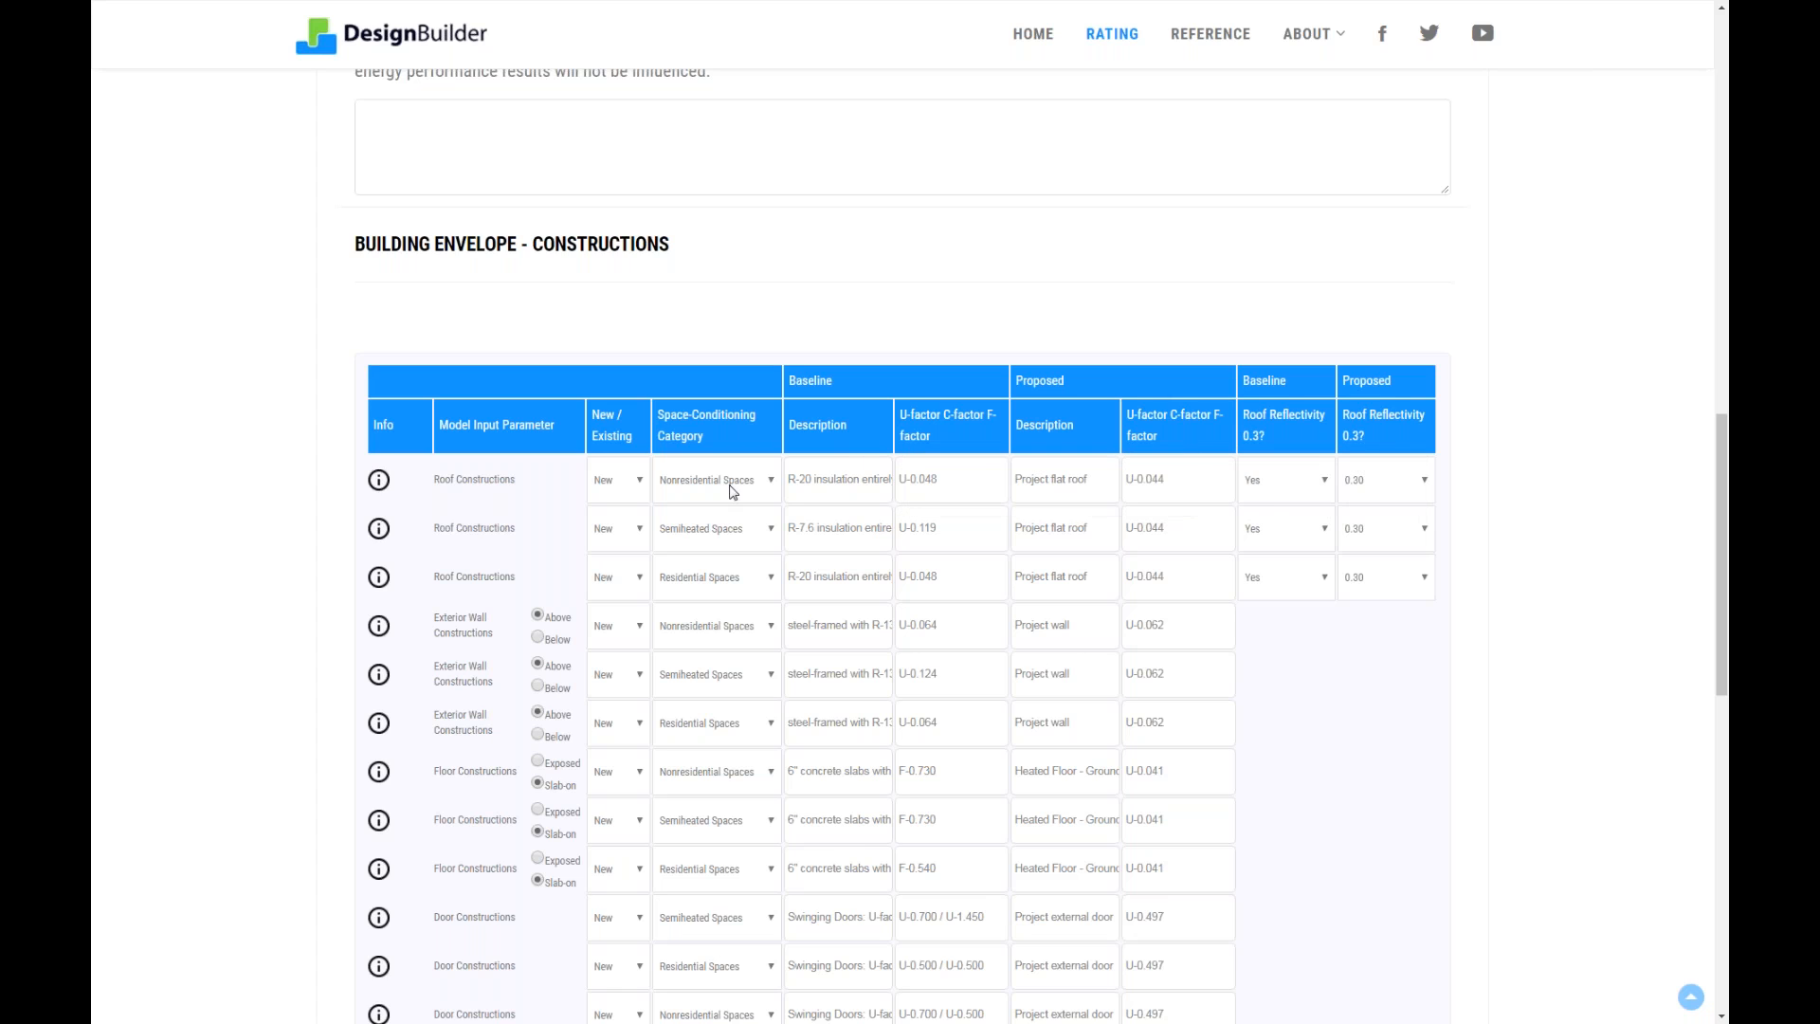
left_click_drag(1716, 578, 1710, 646)
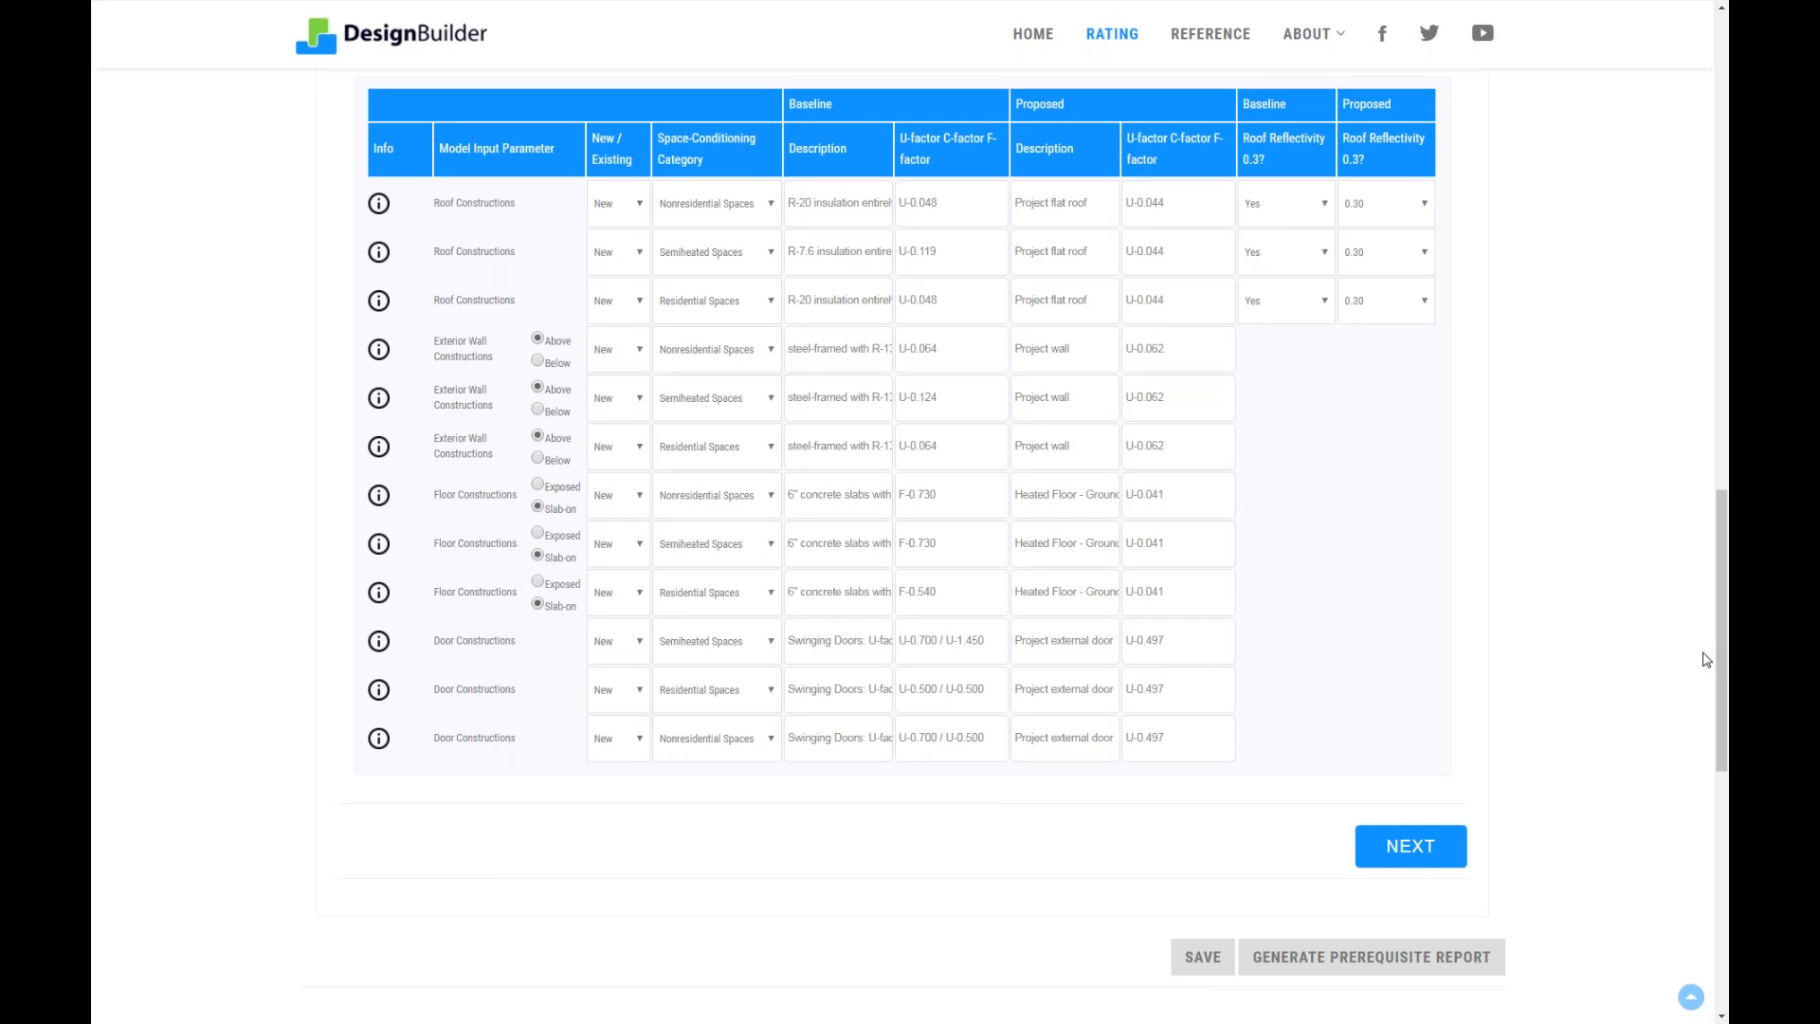
- Review the shading, orientation and glazing area data, and the service water heating data in LEED Table 1-4
left_click(1427, 851)
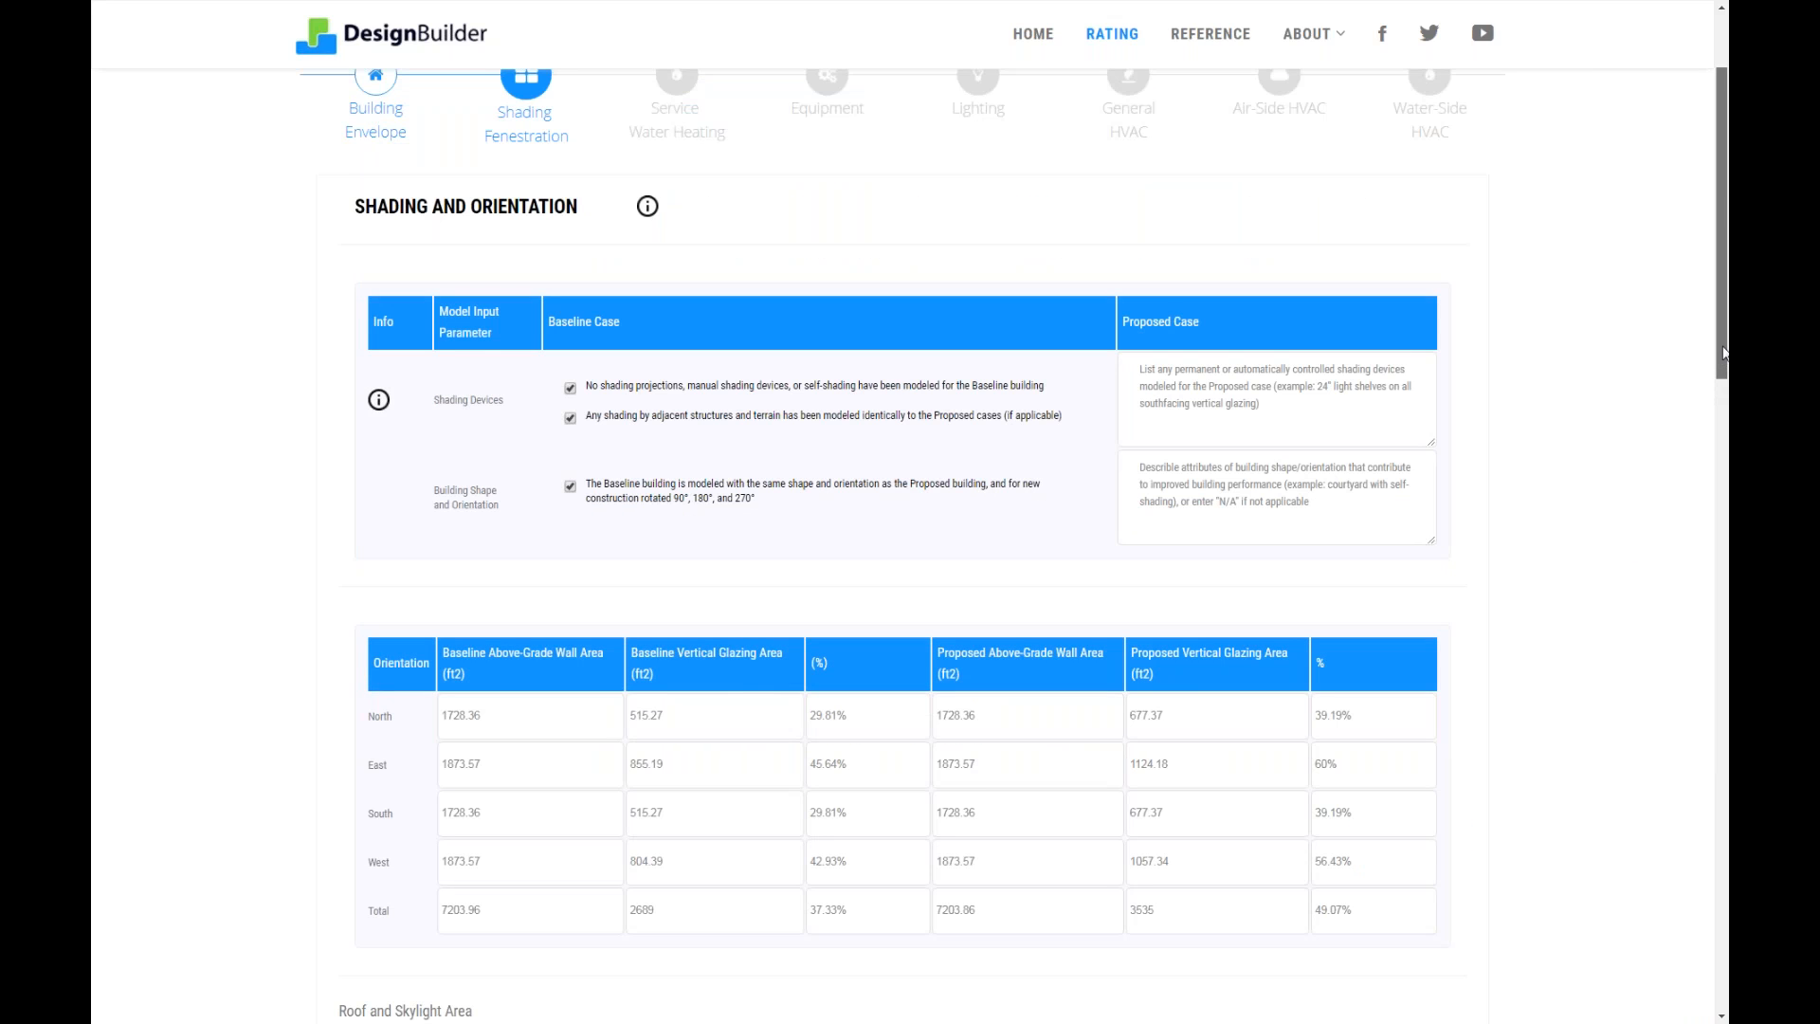
left_click_drag(1723, 354, 1724, 346)
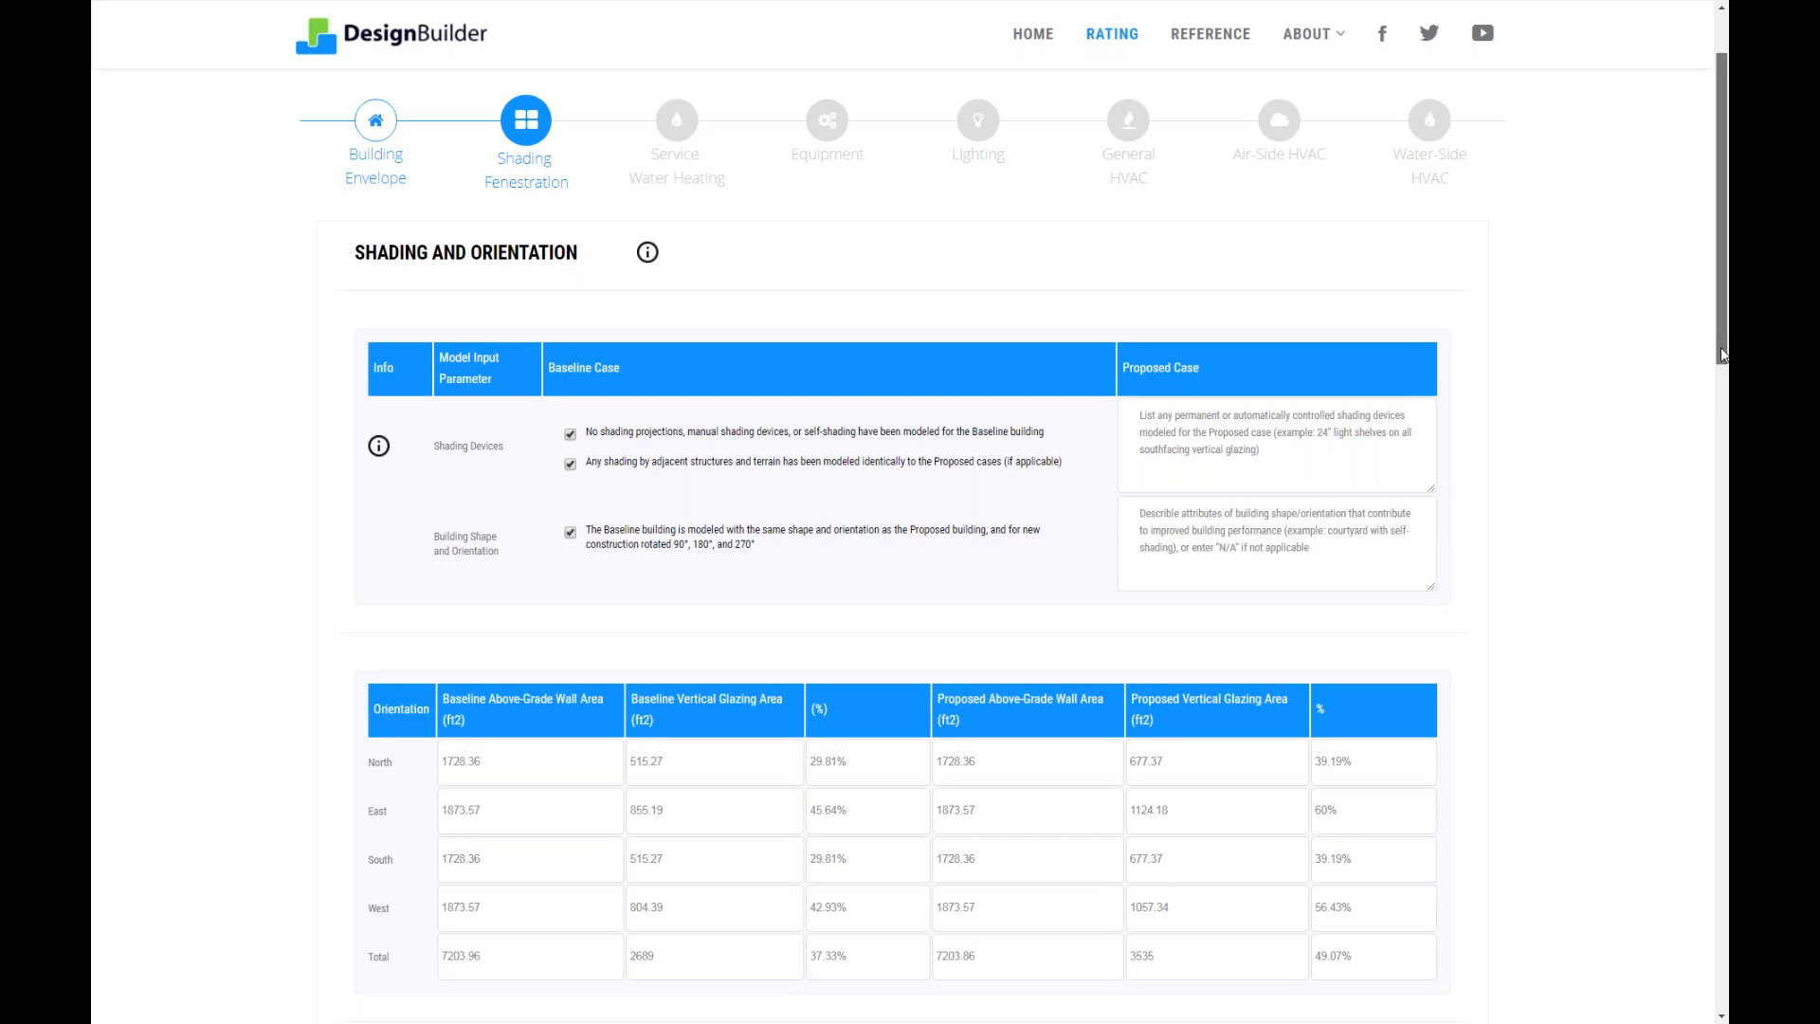
left_click_drag(1720, 349, 1723, 732)
left_click(1413, 855)
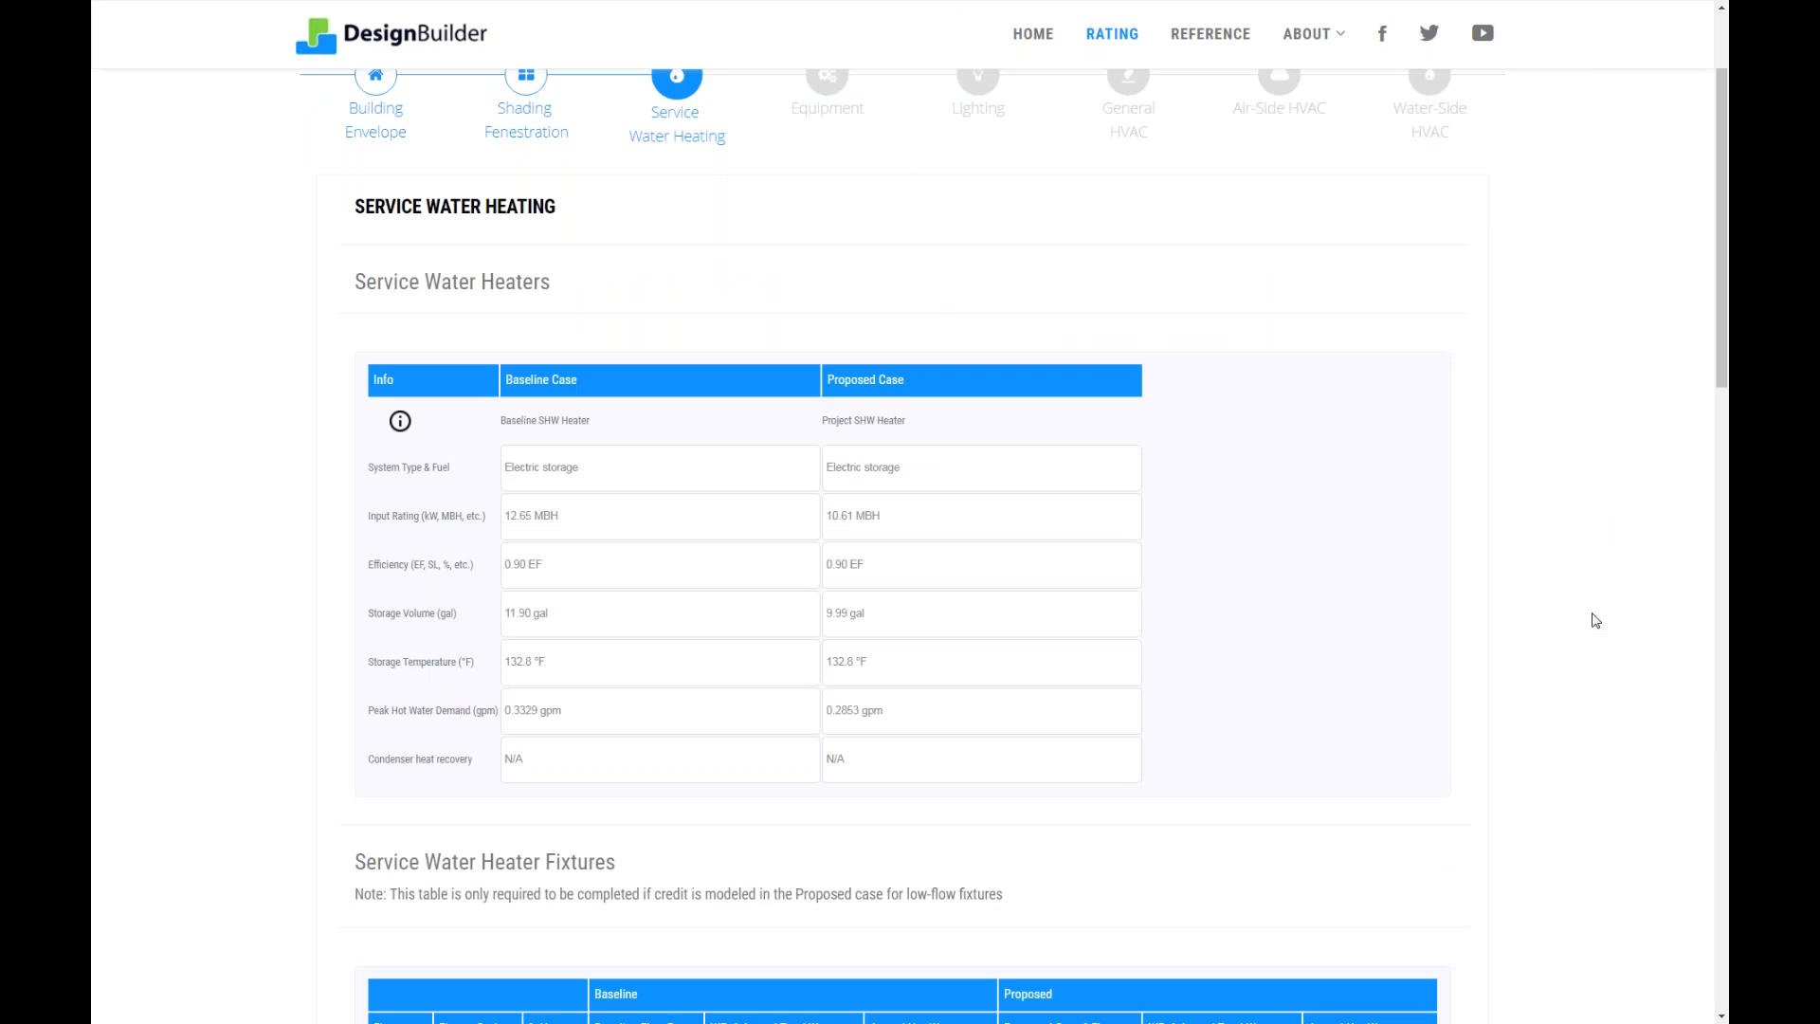
left_click_drag(1719, 385, 1712, 322)
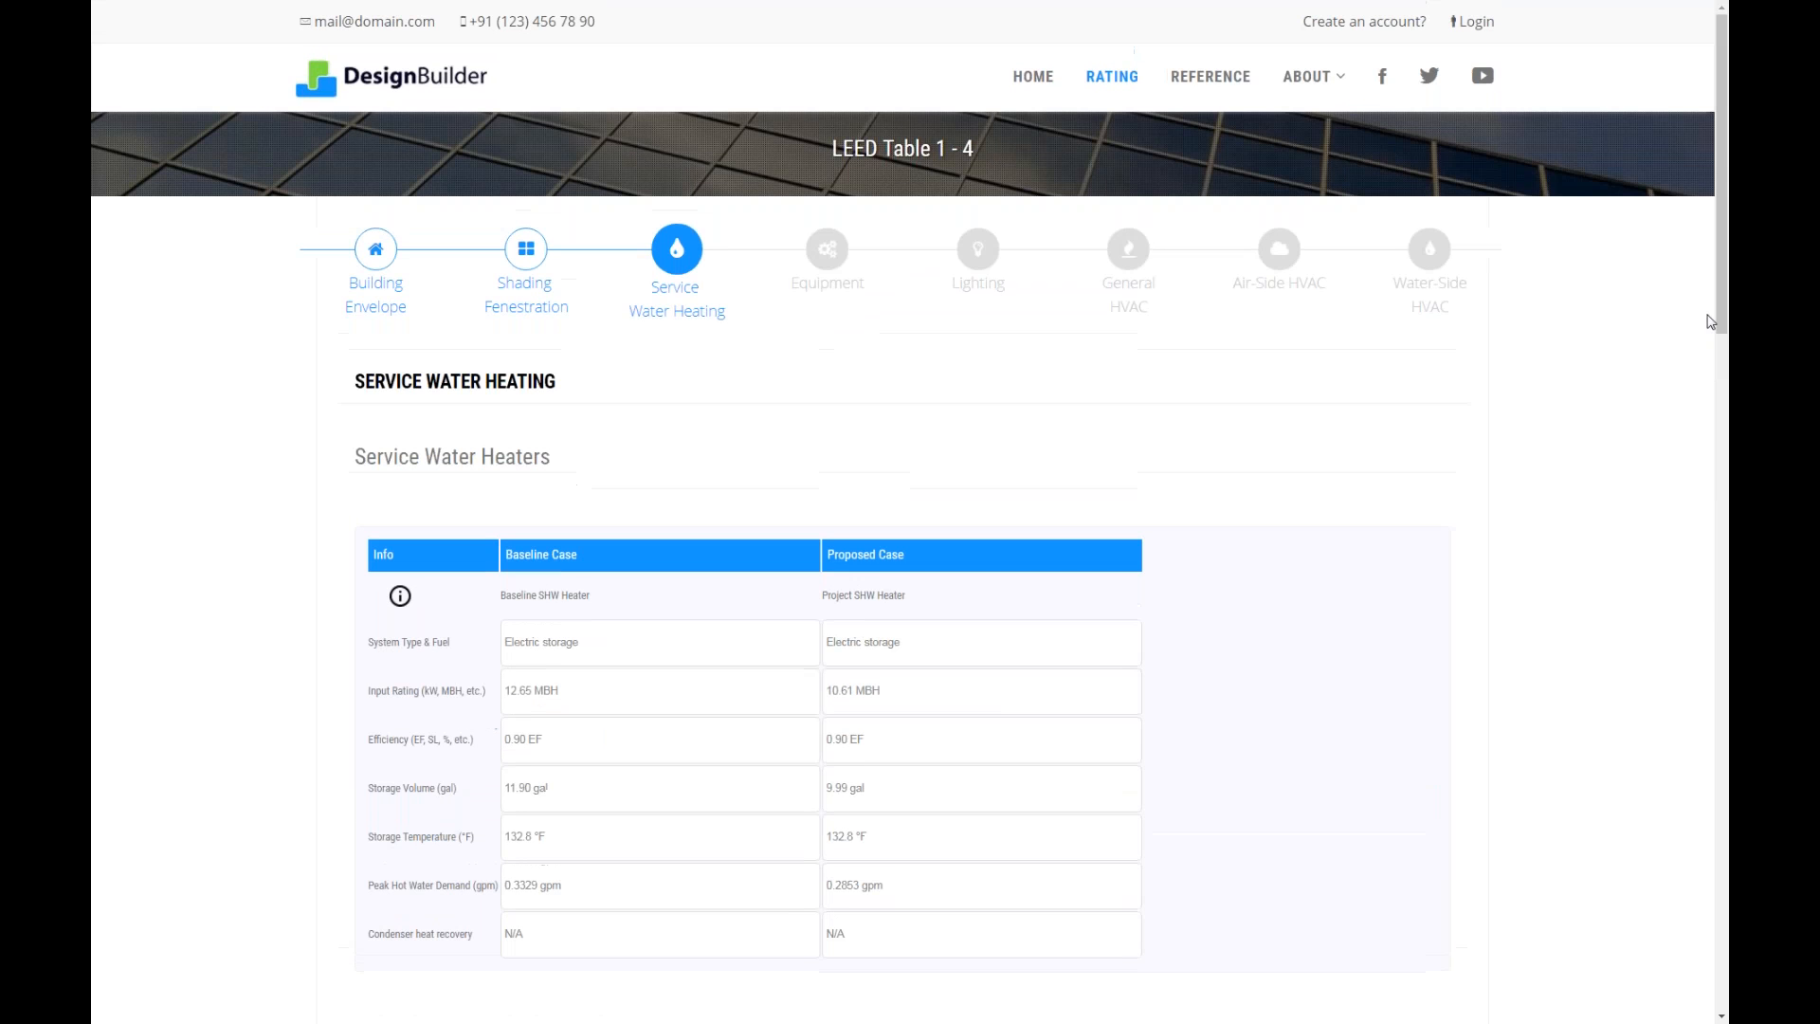
- Review the process equipment requirements and the lighting section of LEED Table 1-4
left_click(834, 263)
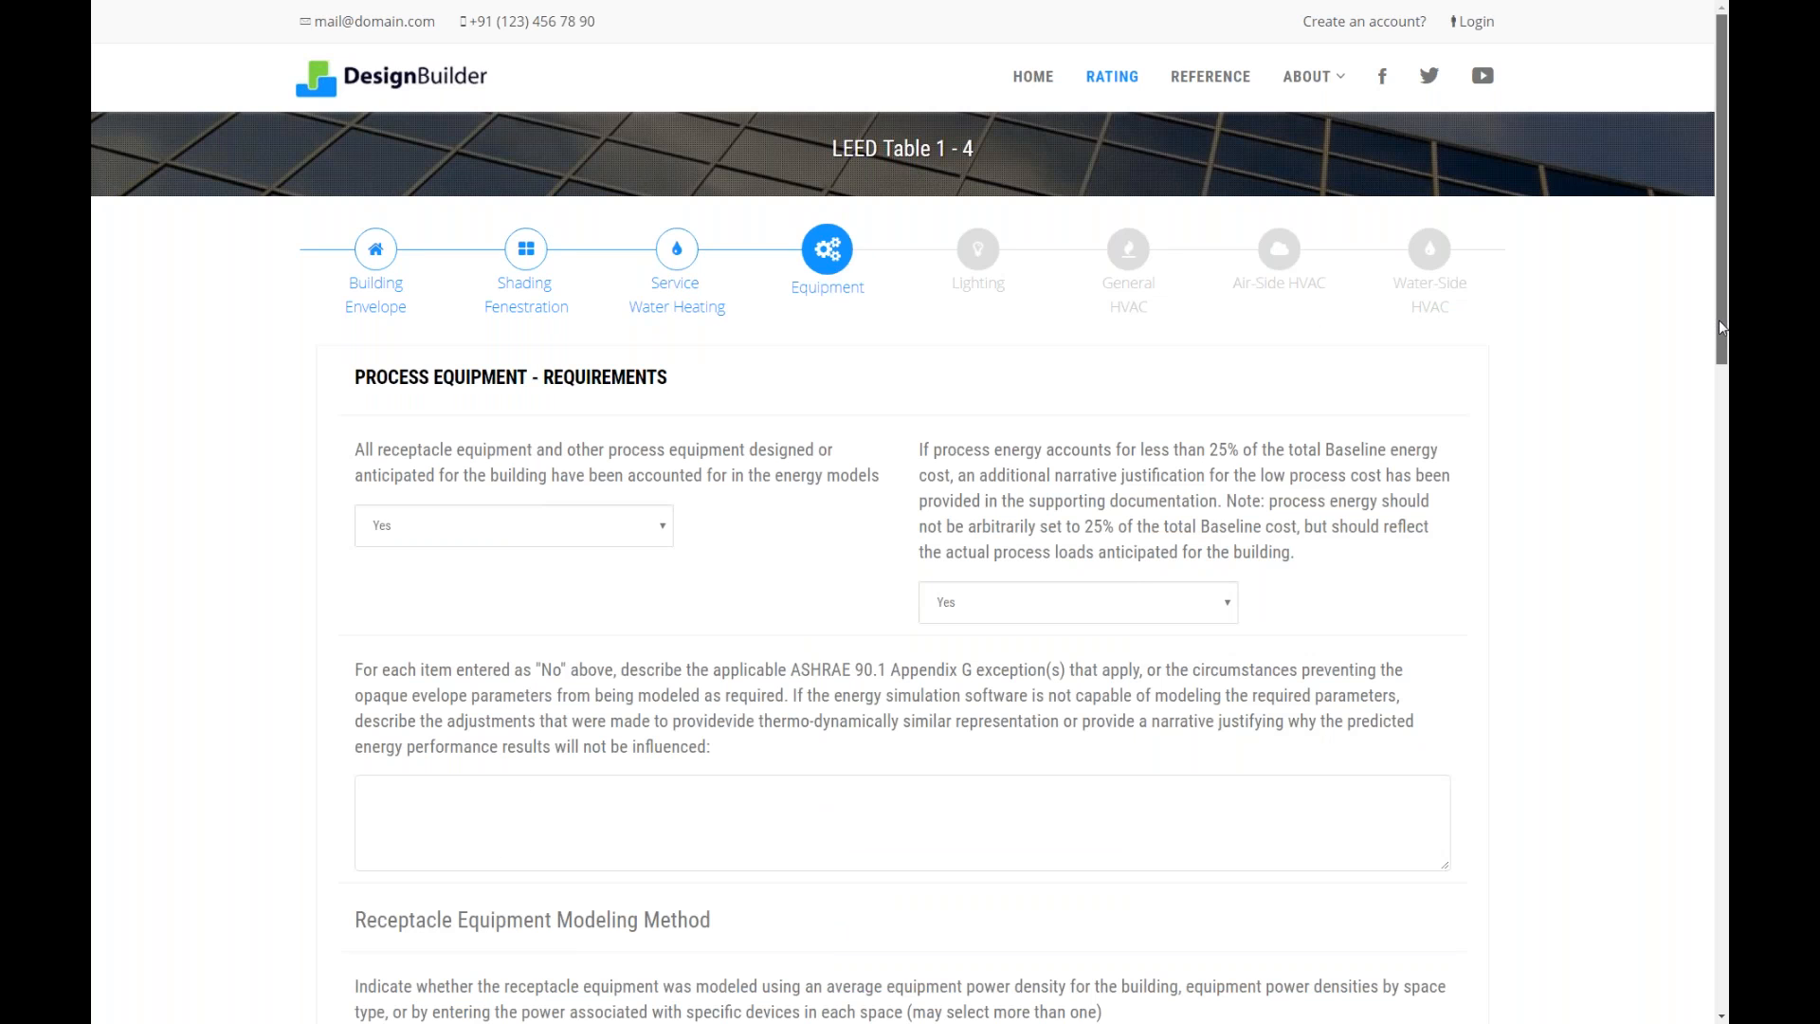
mouse_move(1718, 327)
left_mouse_down()
mouse_move(1719, 846)
mouse_move(1718, 320)
left_mouse_up()
left_click(980, 254)
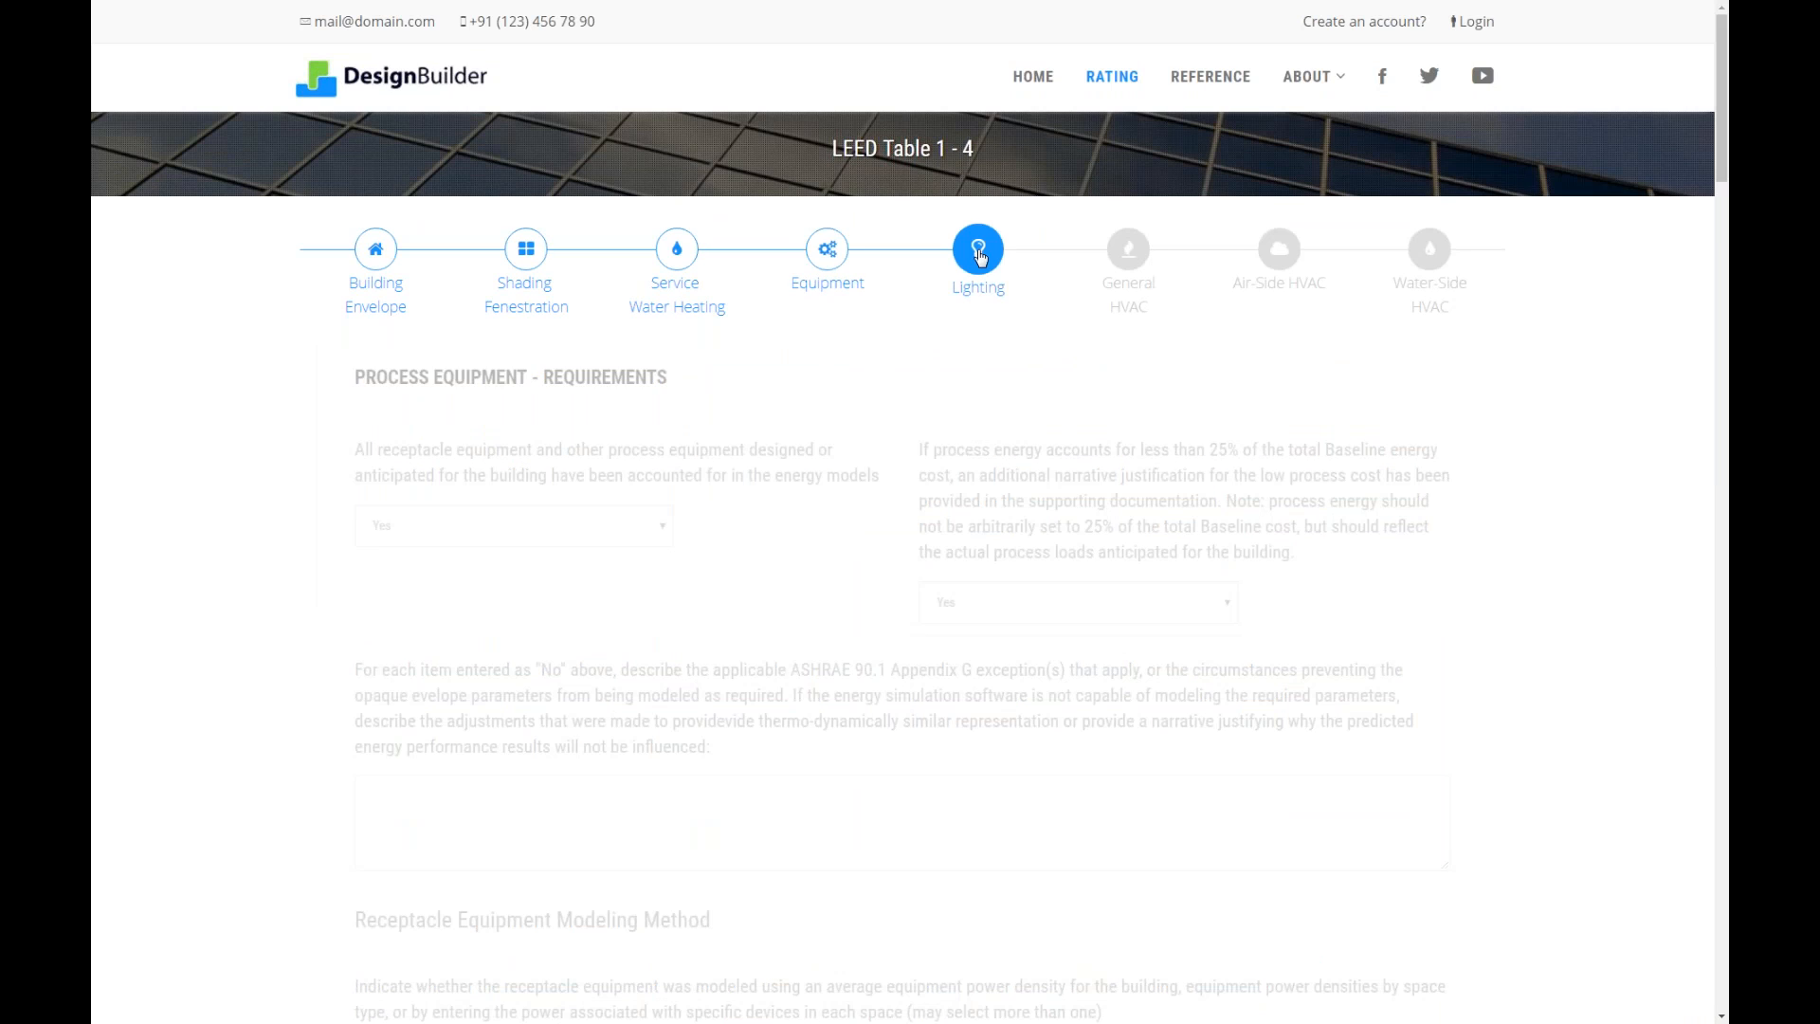
mouse_move(1723, 234)
left_mouse_down()
mouse_move(1726, 749)
mouse_move(1727, 199)
left_mouse_up()
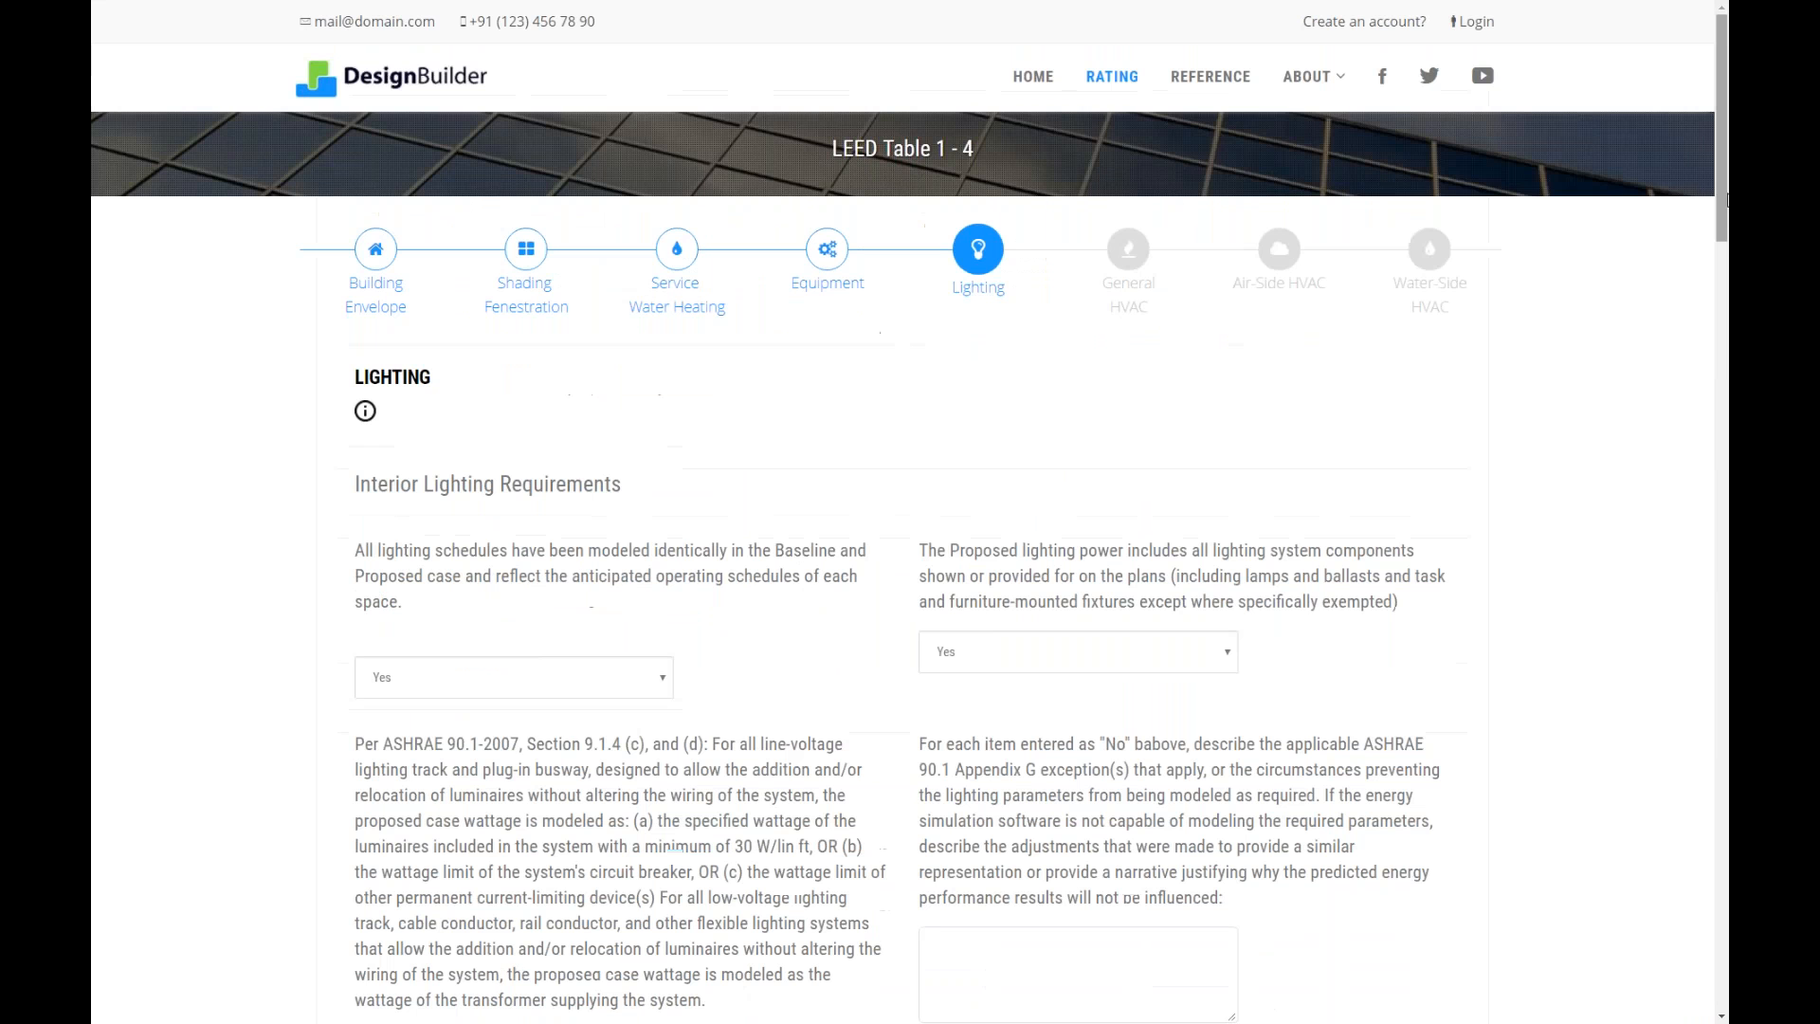
- Review the General HVAC, Air-Side HVAC and Water-Side HVAC sections of LEED Table 1-4 for the baseline and proposed systems
left_click(1122, 250)
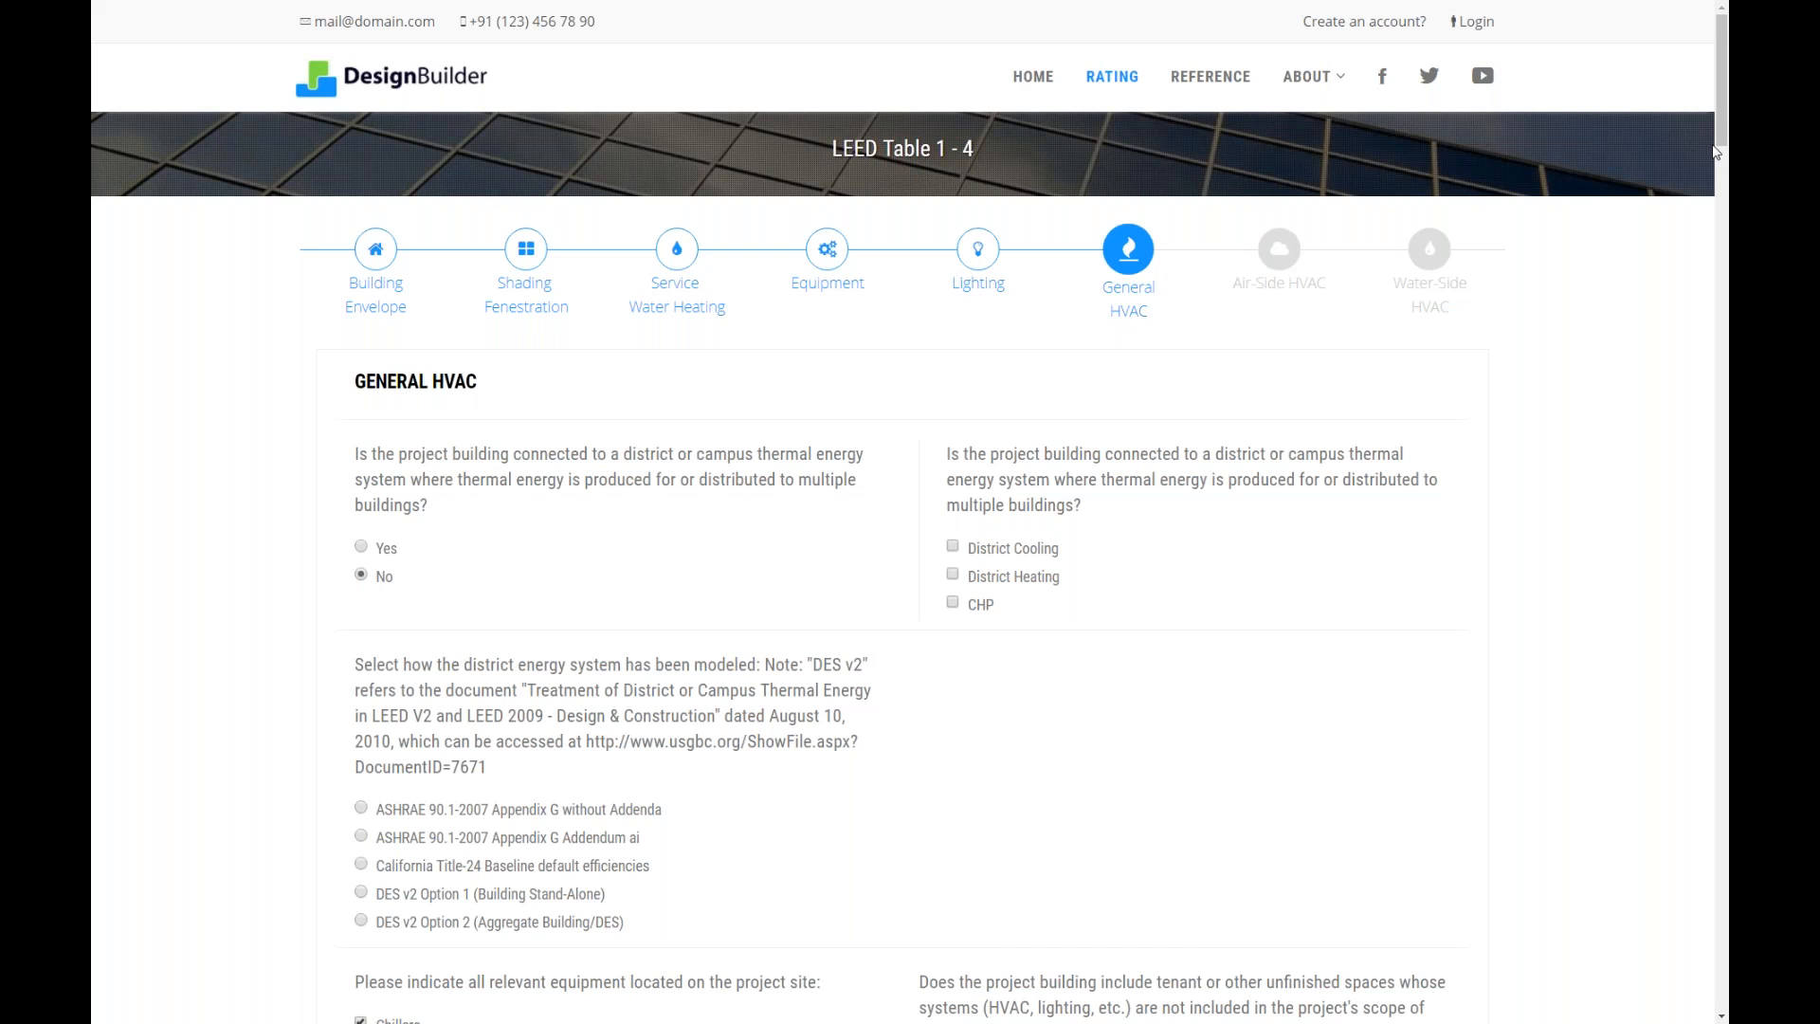
left_click_drag(1721, 135, 1690, 305)
left_click_drag(1692, 352, 1717, 915)
left_click(1410, 668)
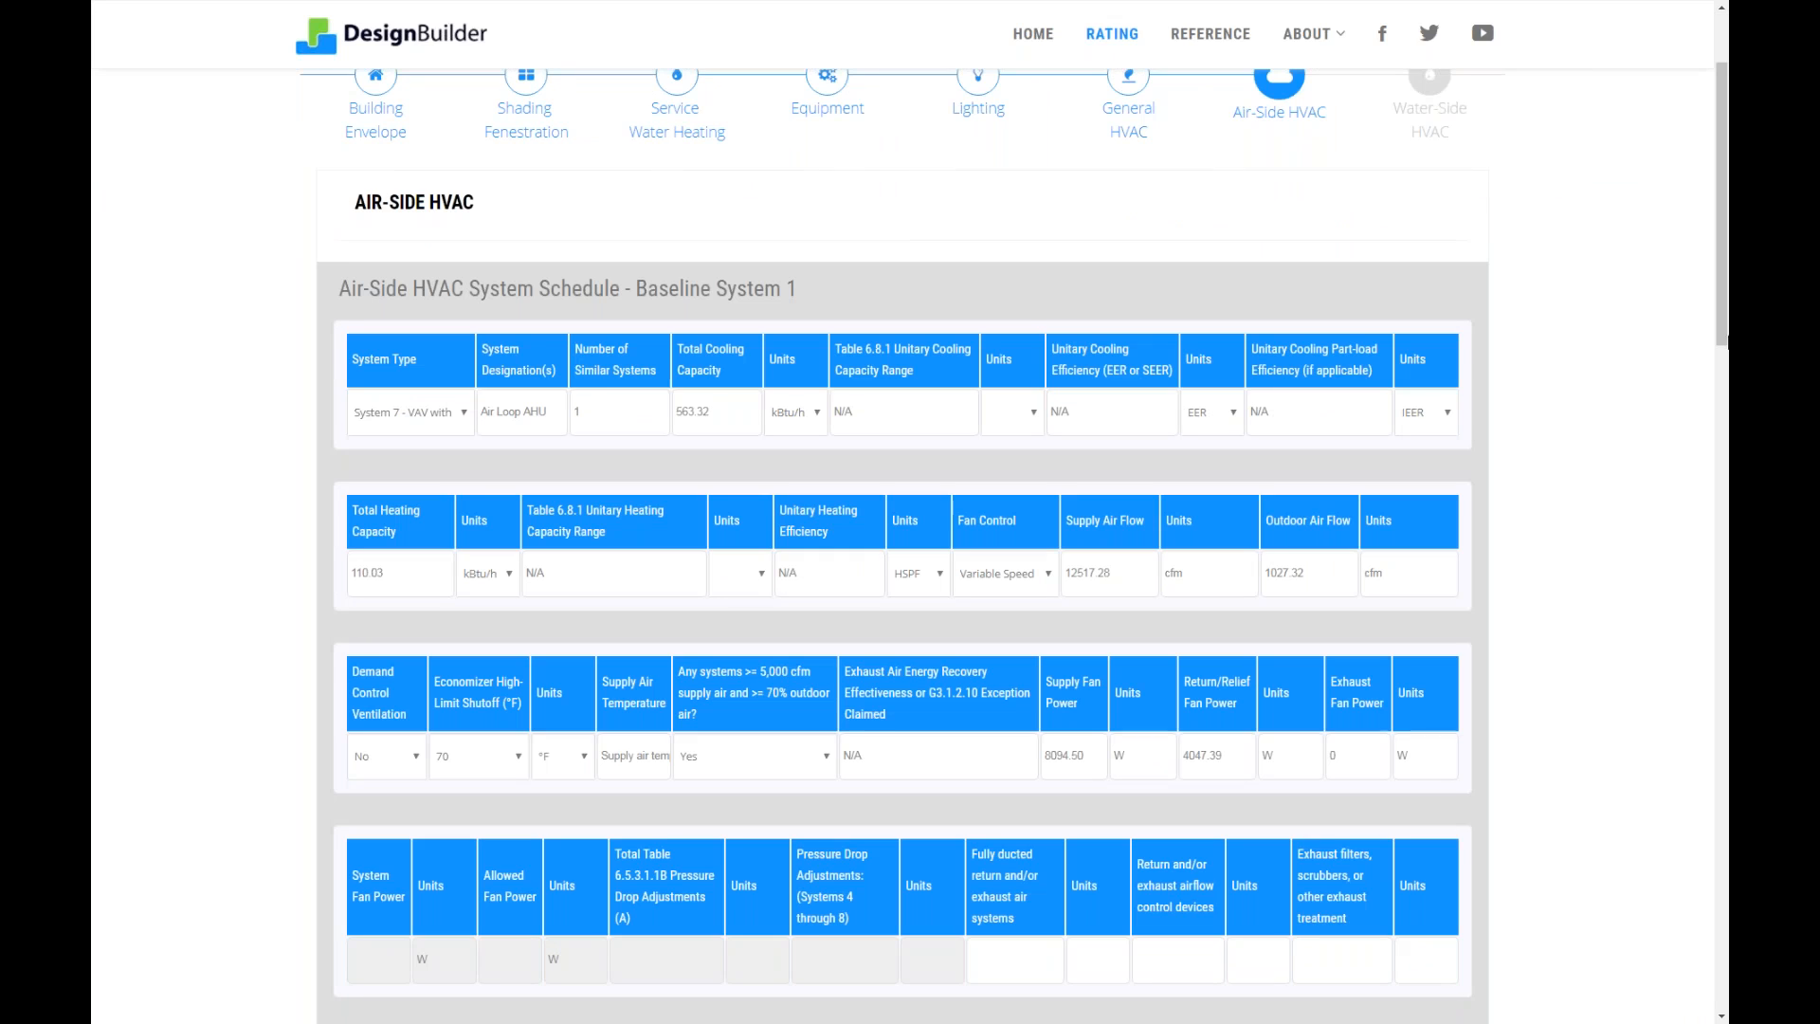
left_click_drag(1723, 330, 1723, 794)
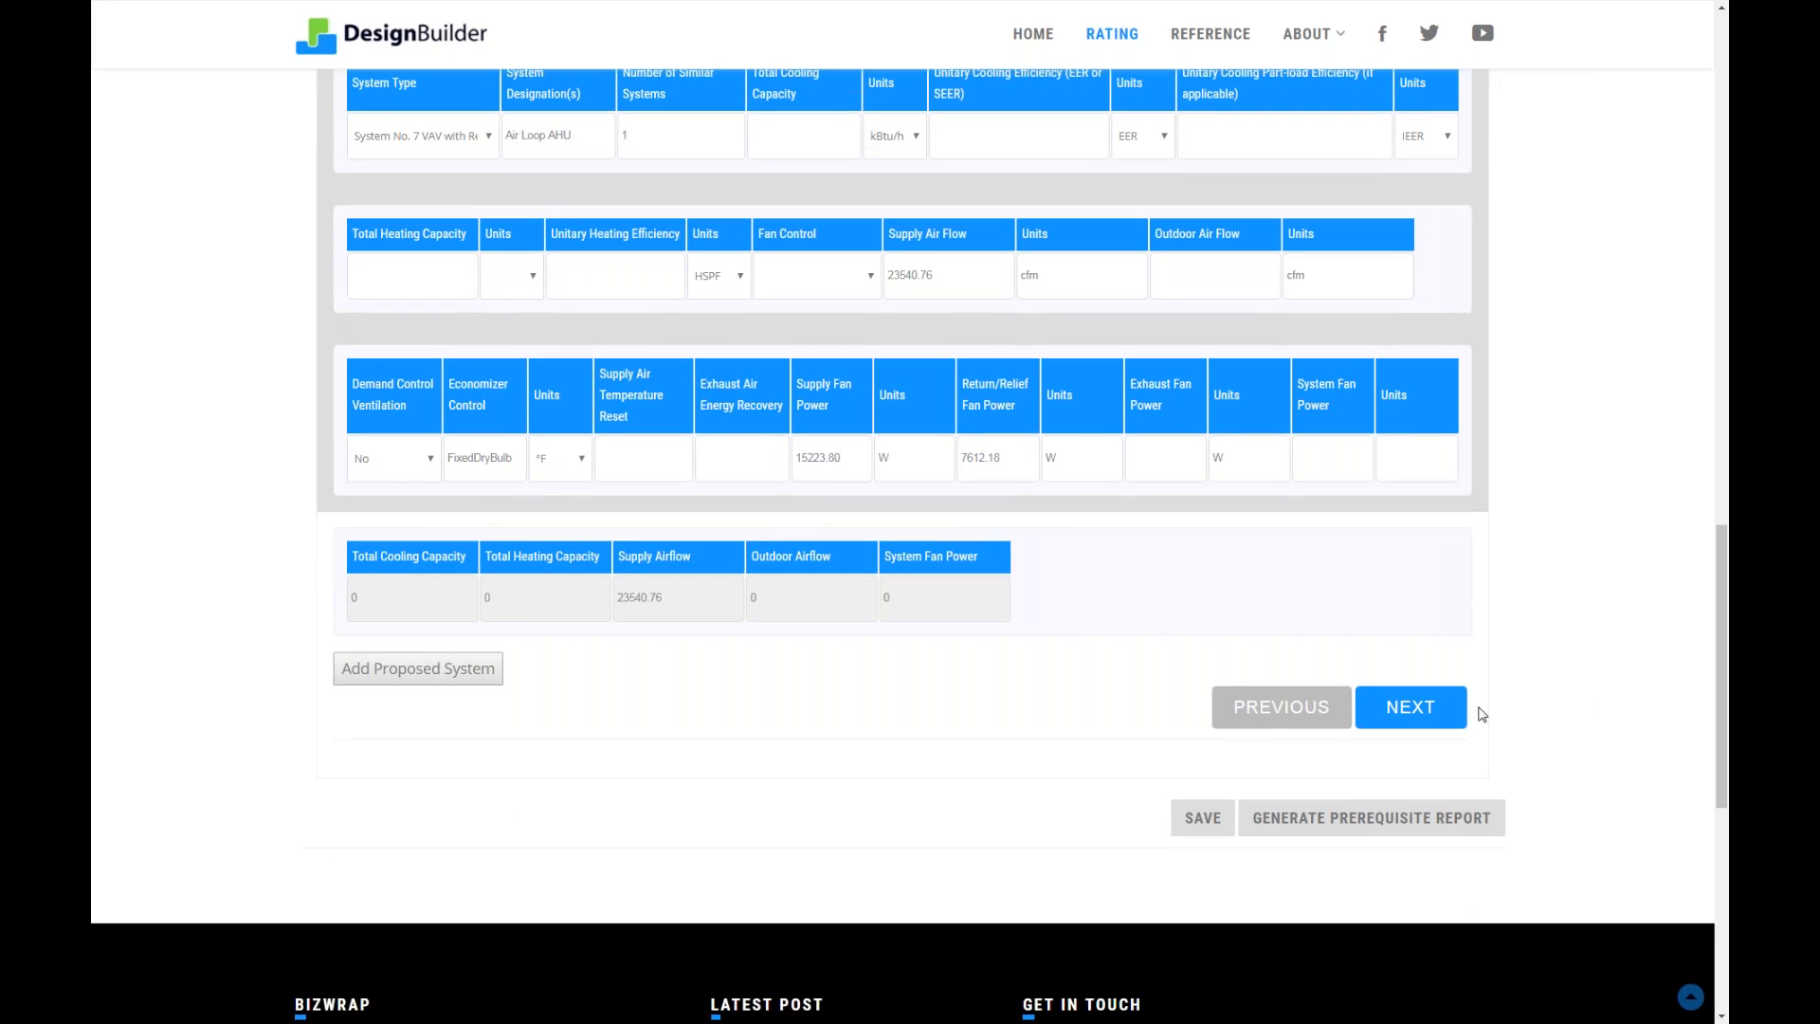
left_click(1419, 713)
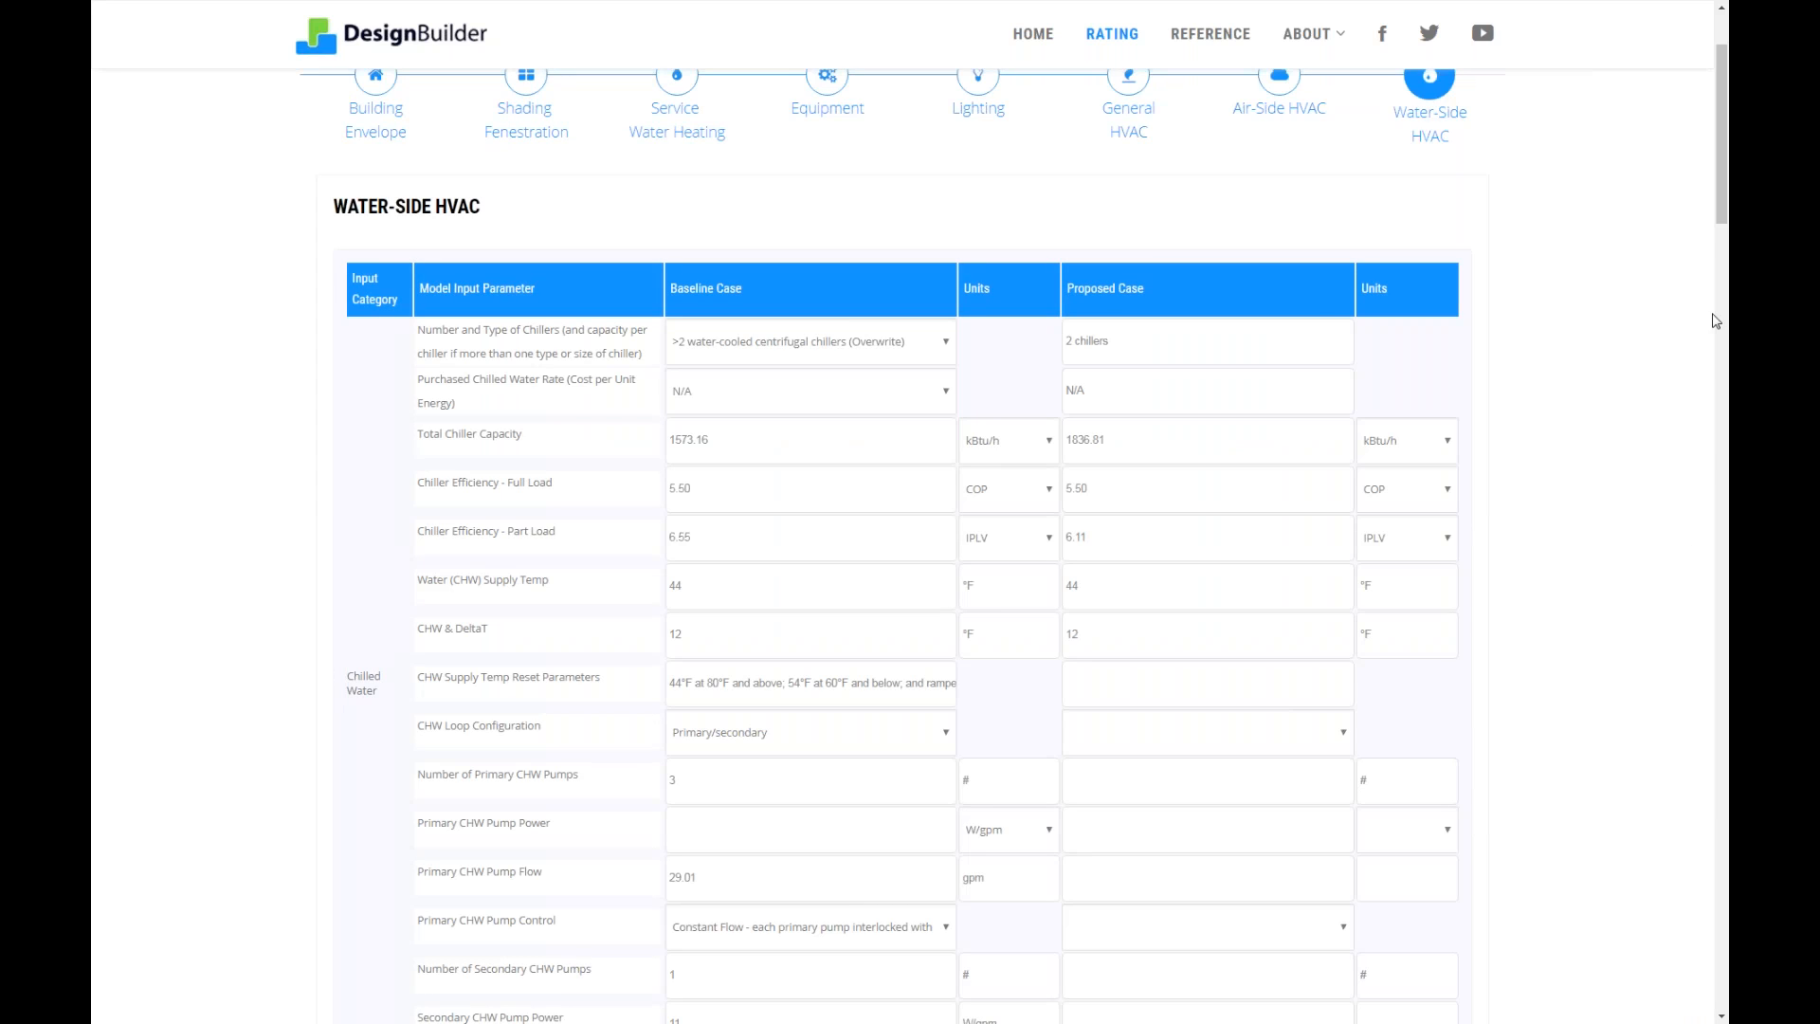
left_click_drag(1727, 226, 1708, 904)
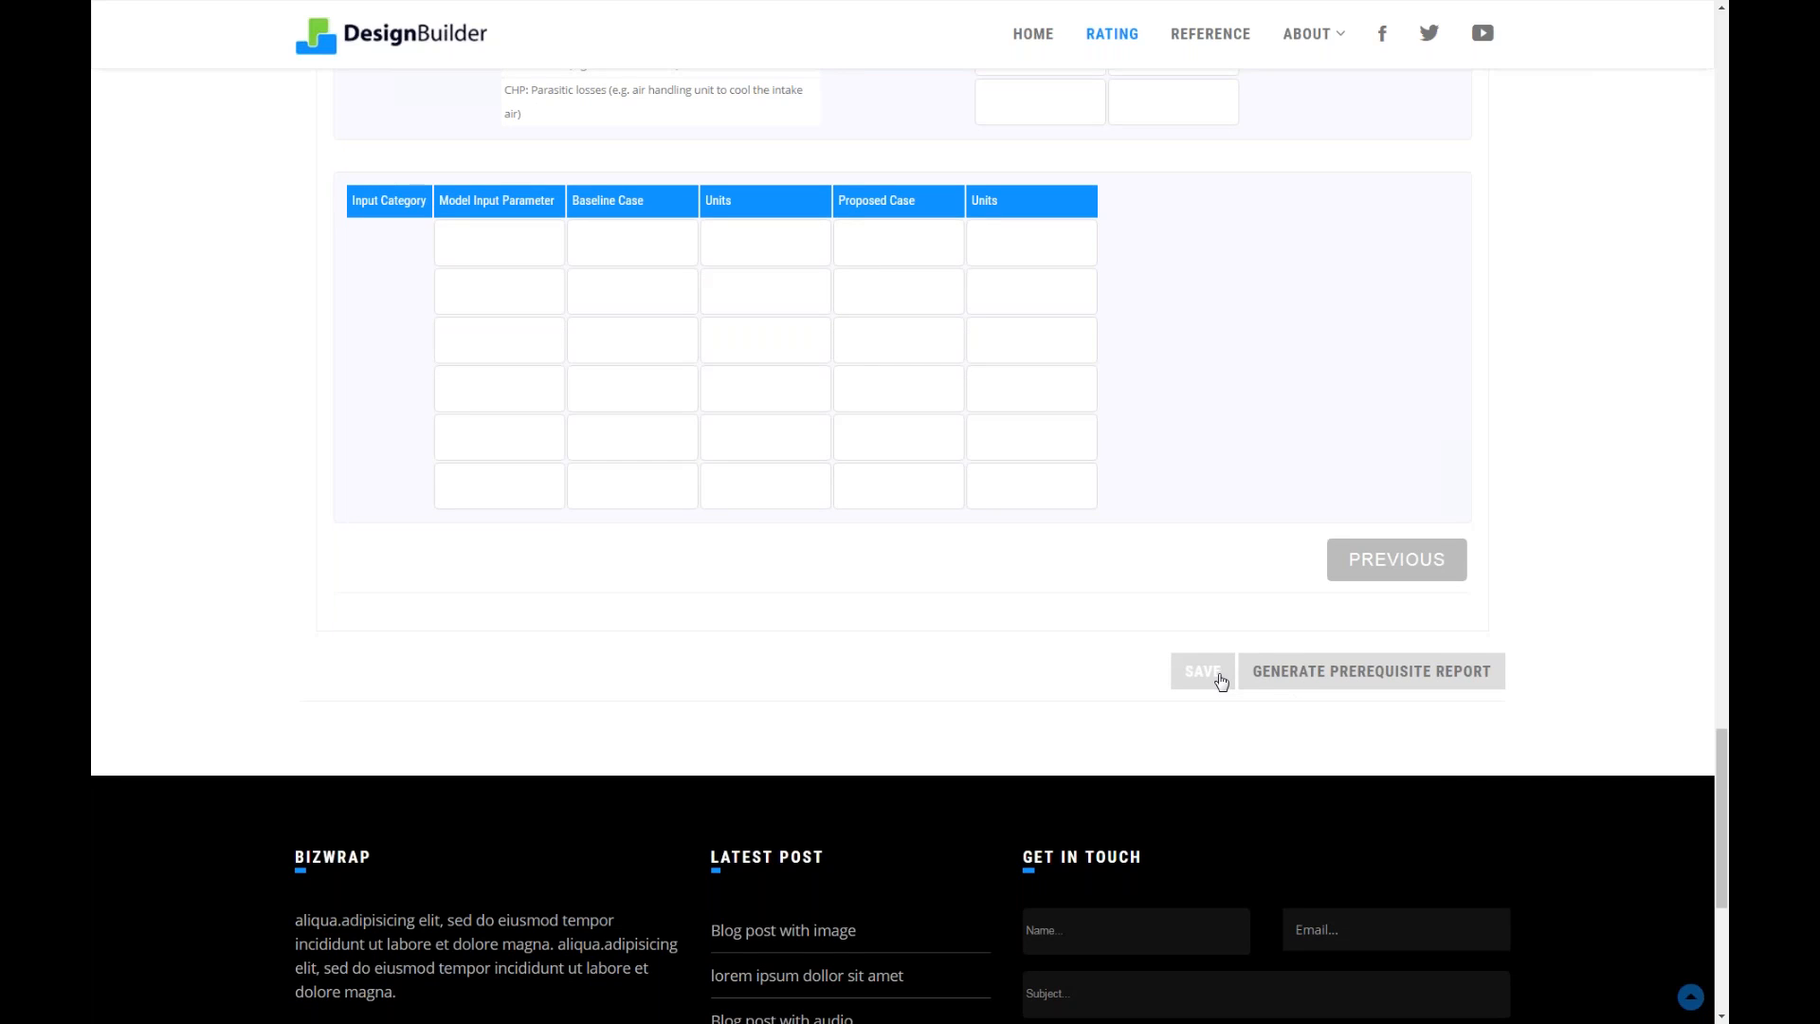
- Generate the prerequisite report and open the downloaded LEEDCredit (9).xls in a maximized Excel window
left_click(1363, 676)
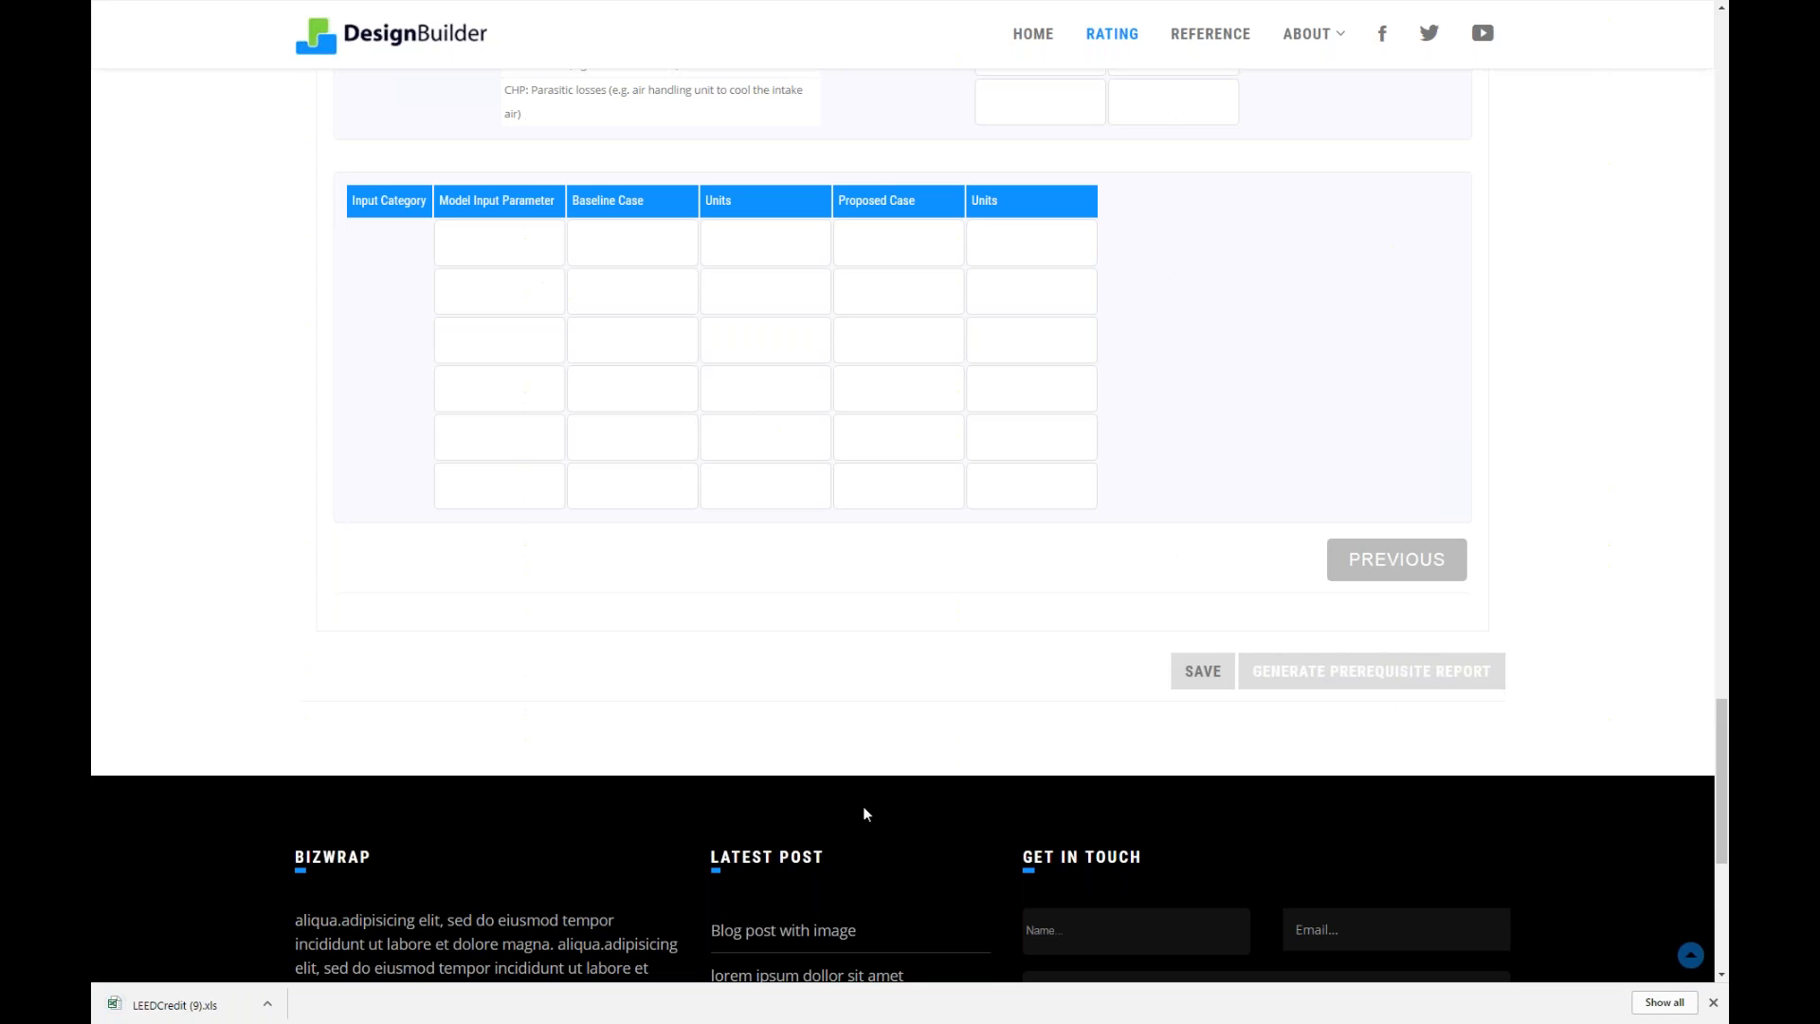
left_click(168, 1007)
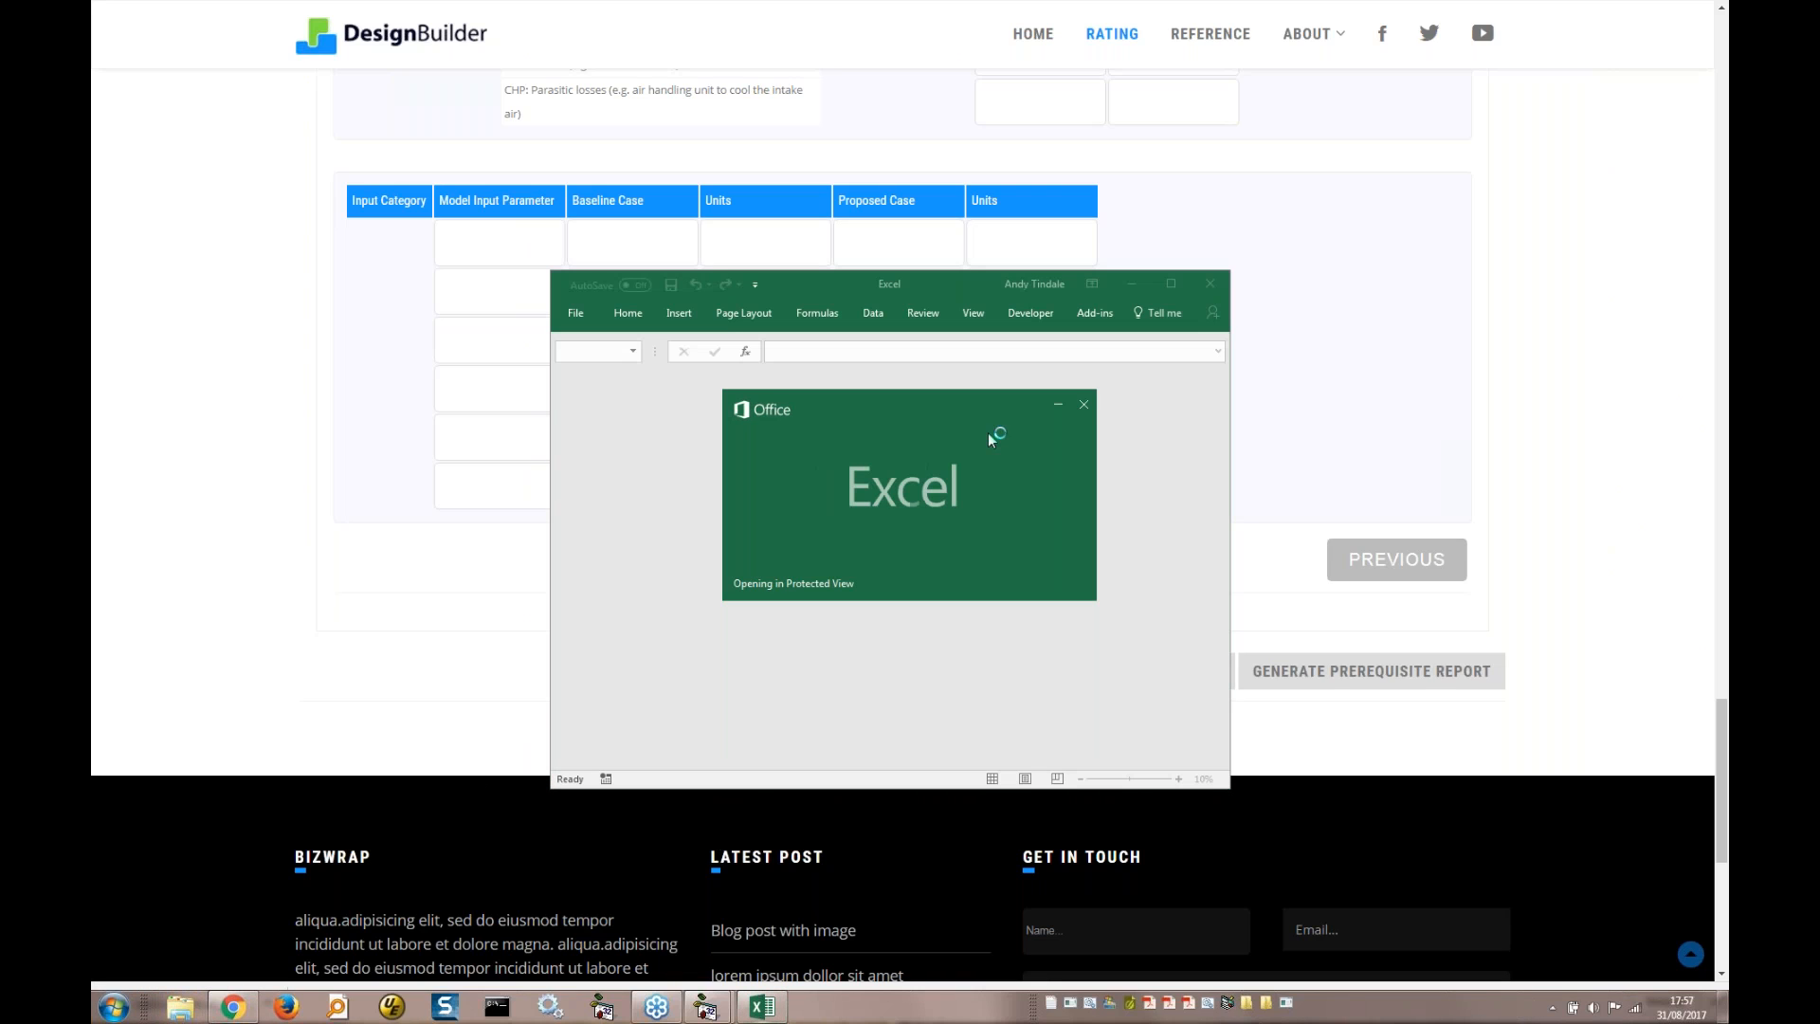
left_click(1171, 283)
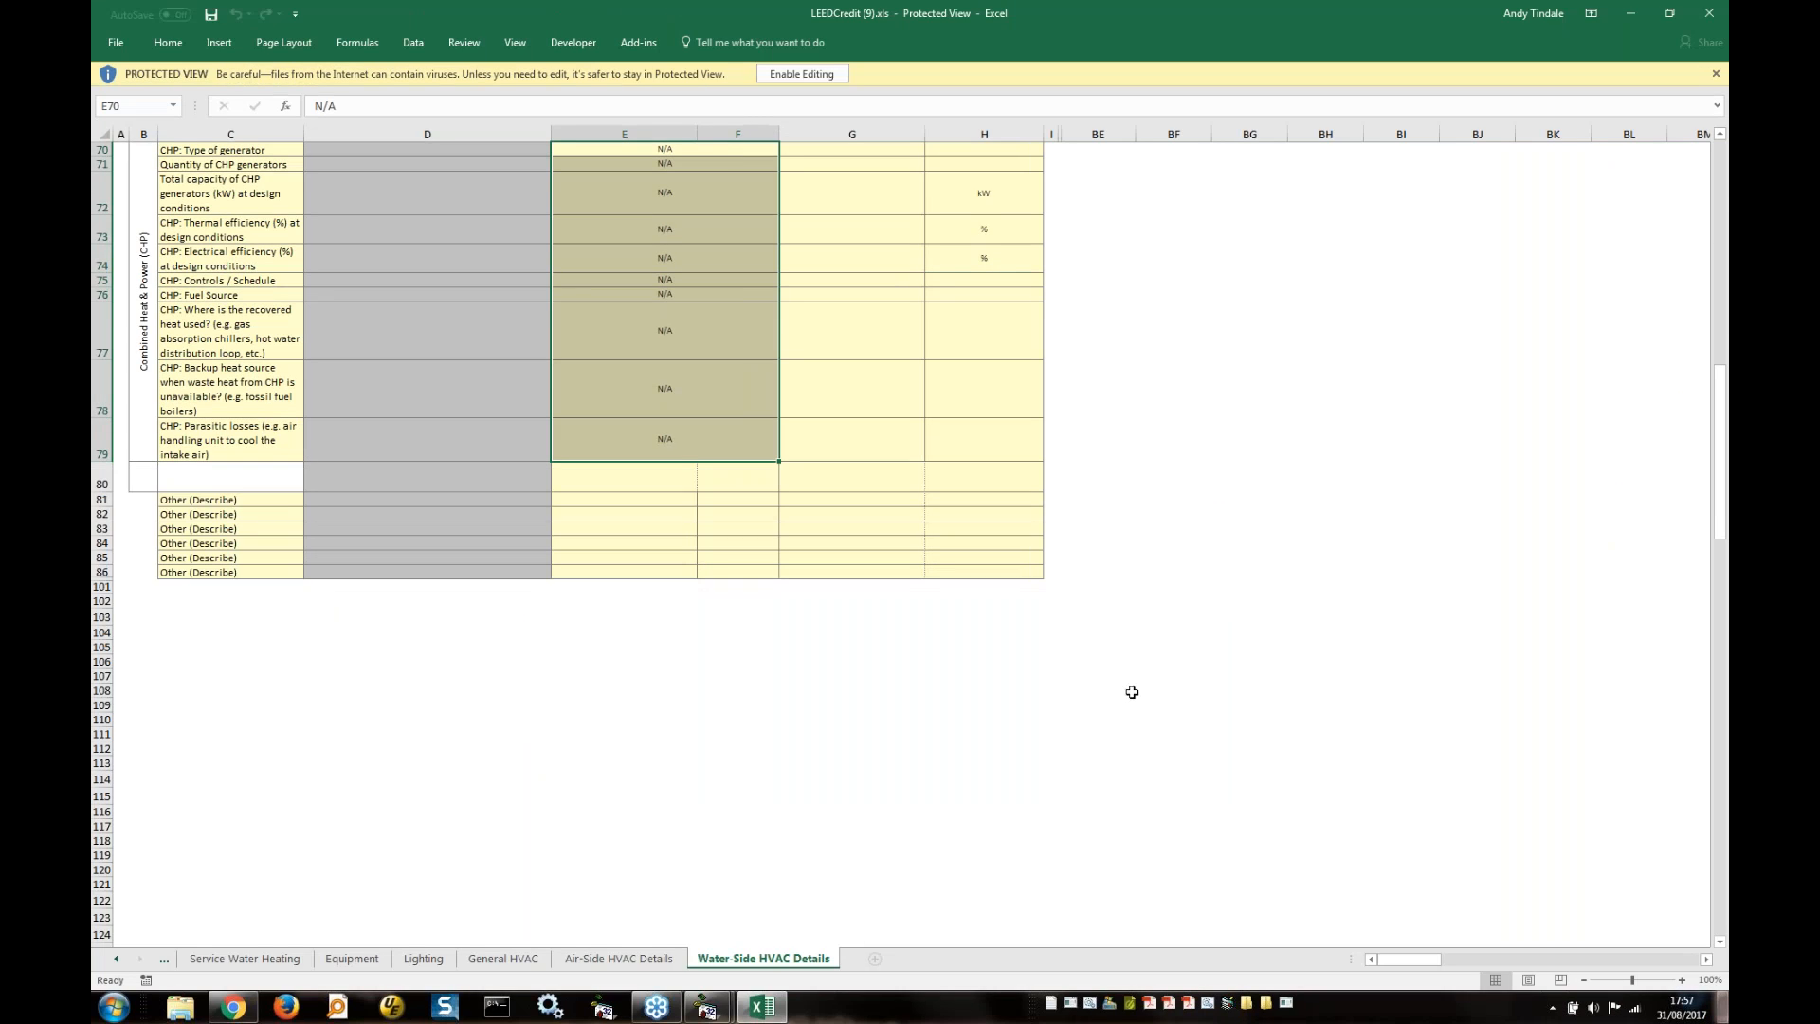
- Review the workbook's Opaque Envelope, Shading & Fenestration, Service Water Heating and Equipment sheets
left_click(117, 959)
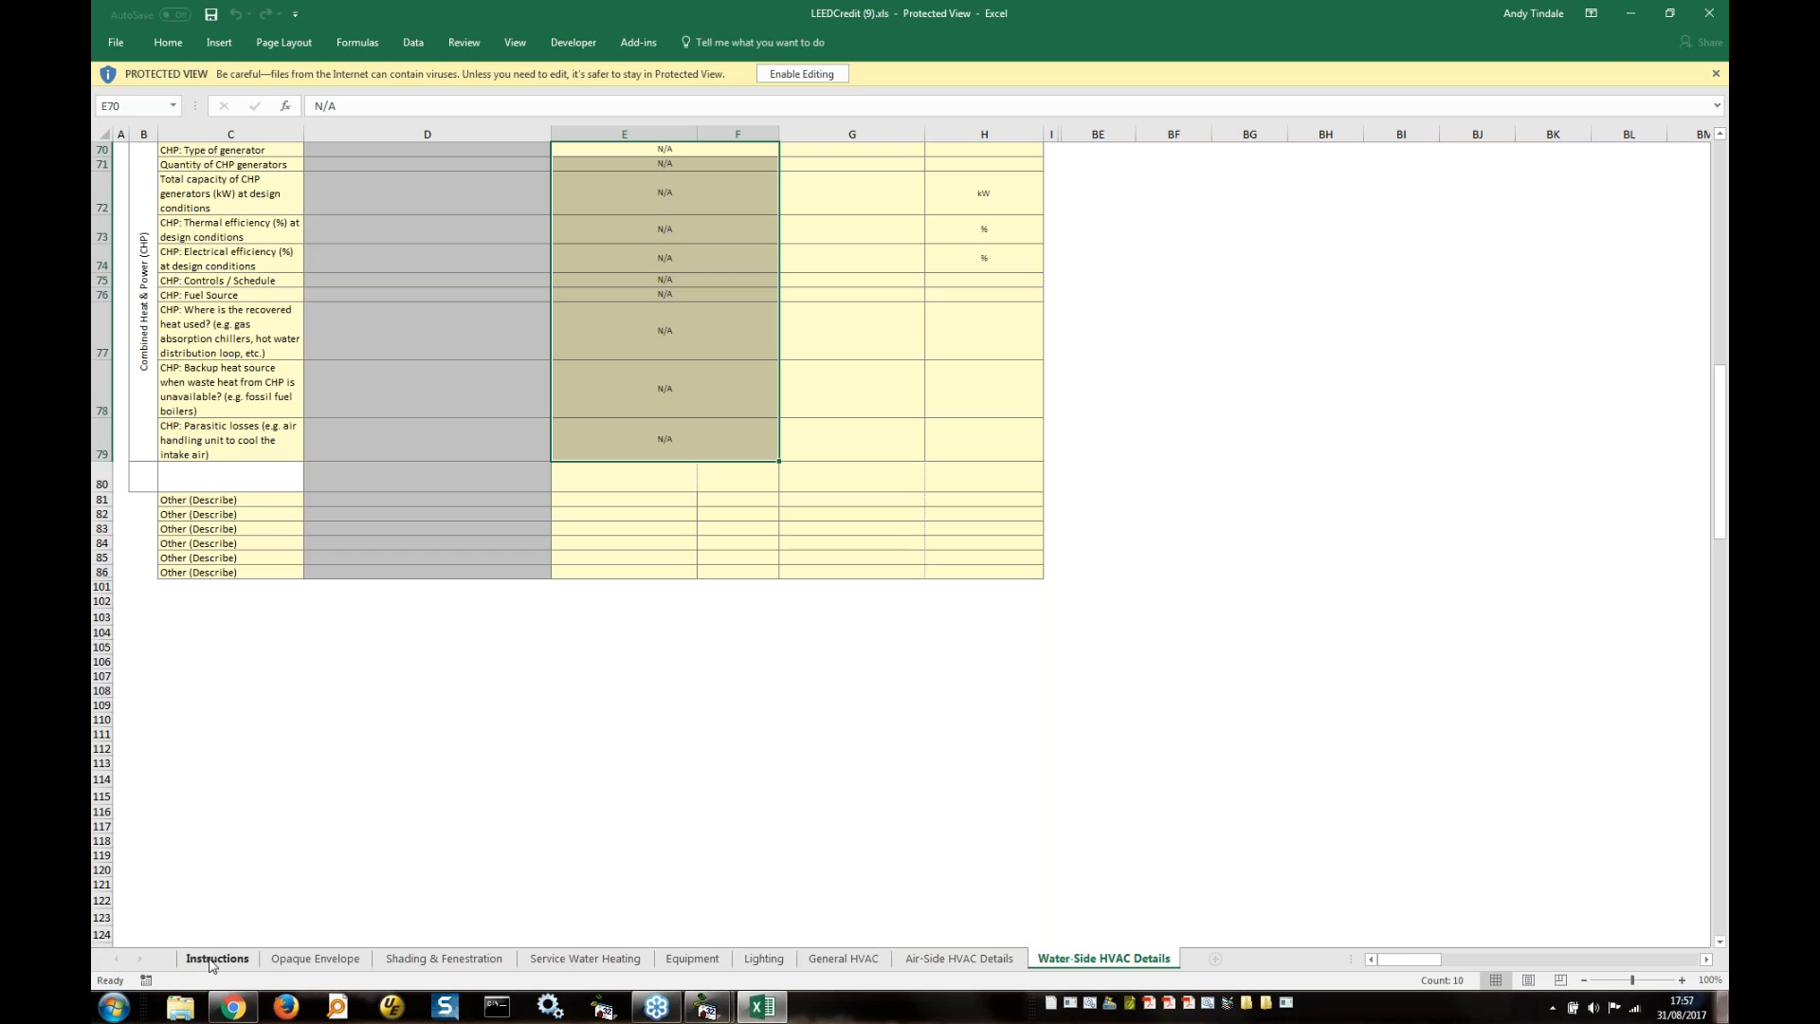
left_click(306, 959)
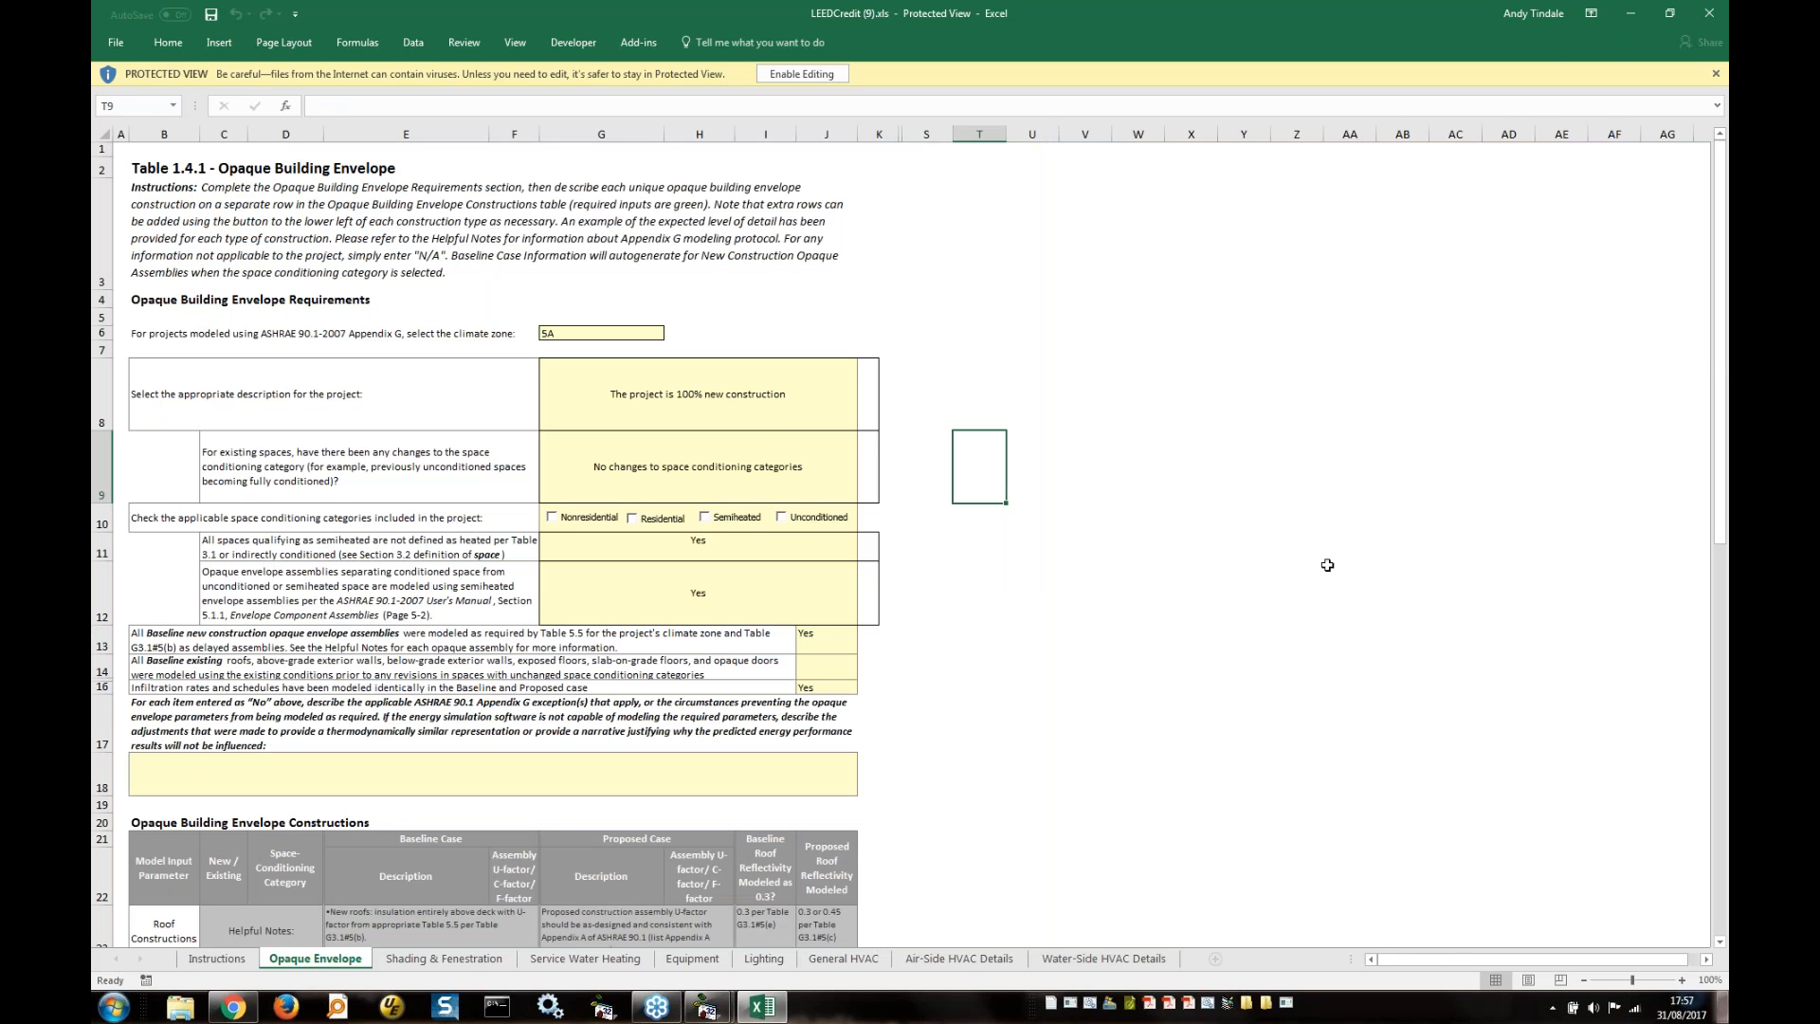
mouse_move(1721, 530)
left_mouse_down()
mouse_move(1721, 769)
mouse_move(1721, 753)
left_mouse_up()
left_click(505, 959)
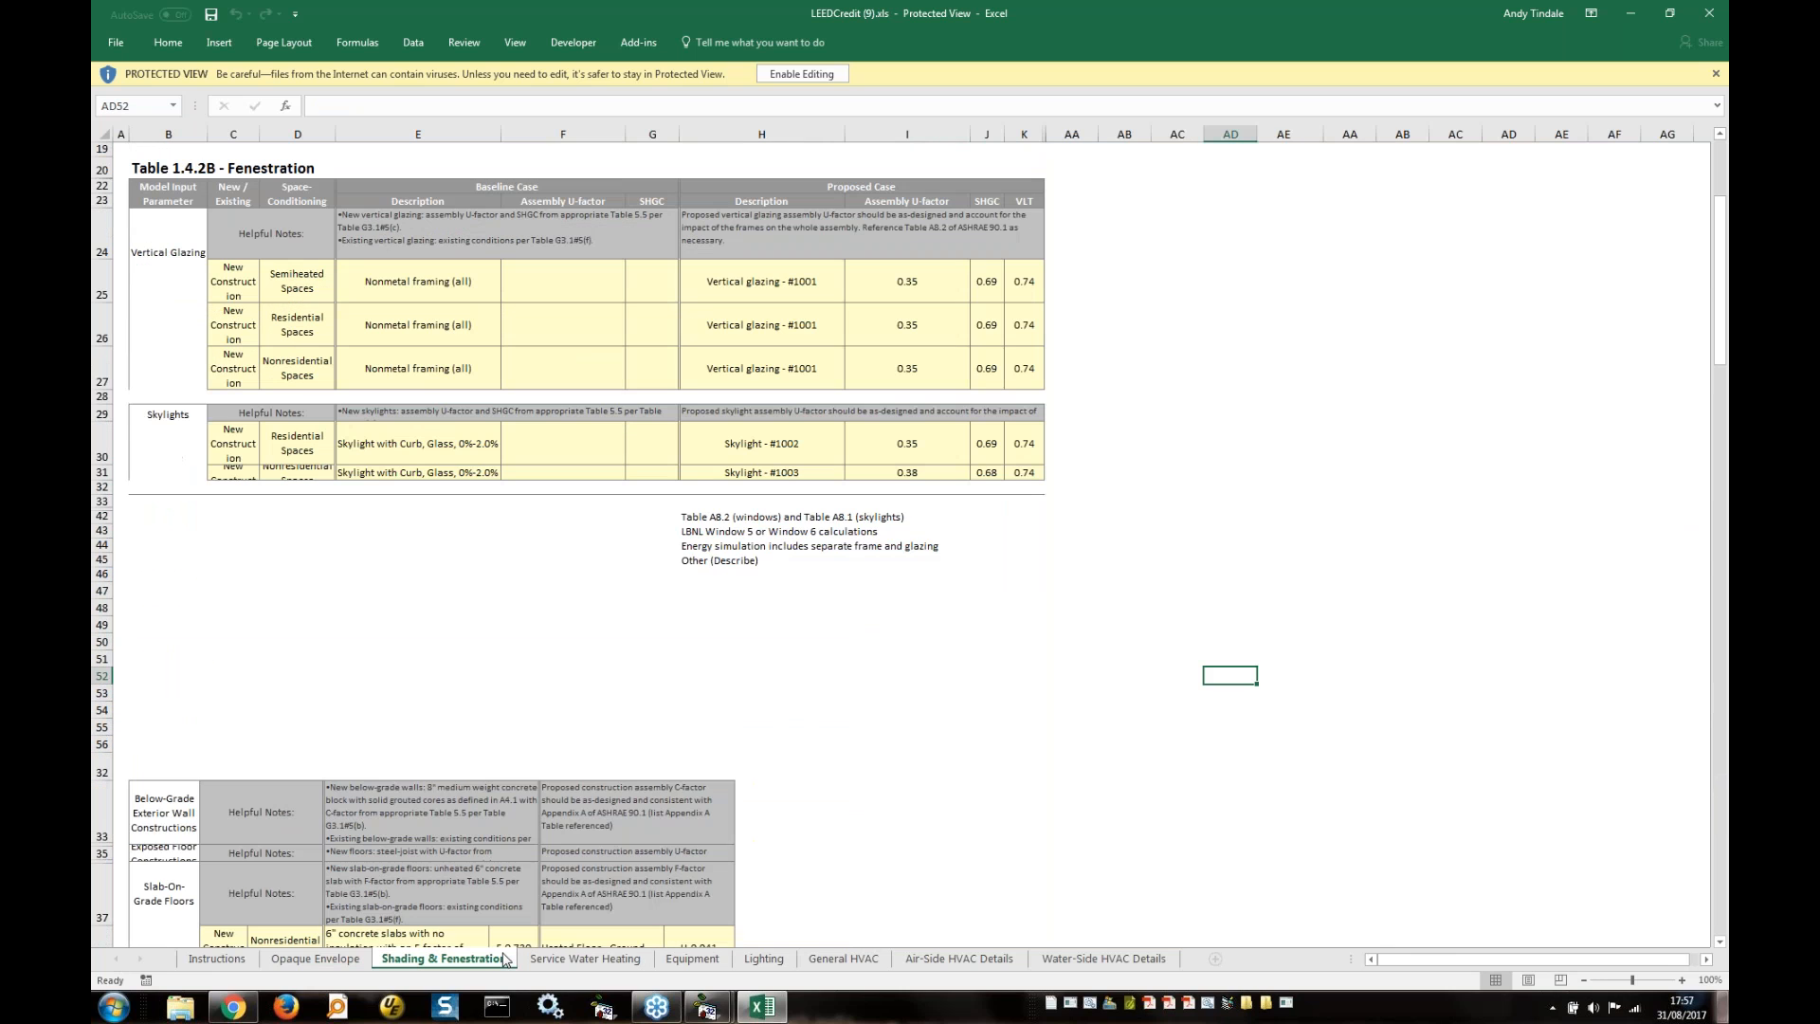
left_click(584, 959)
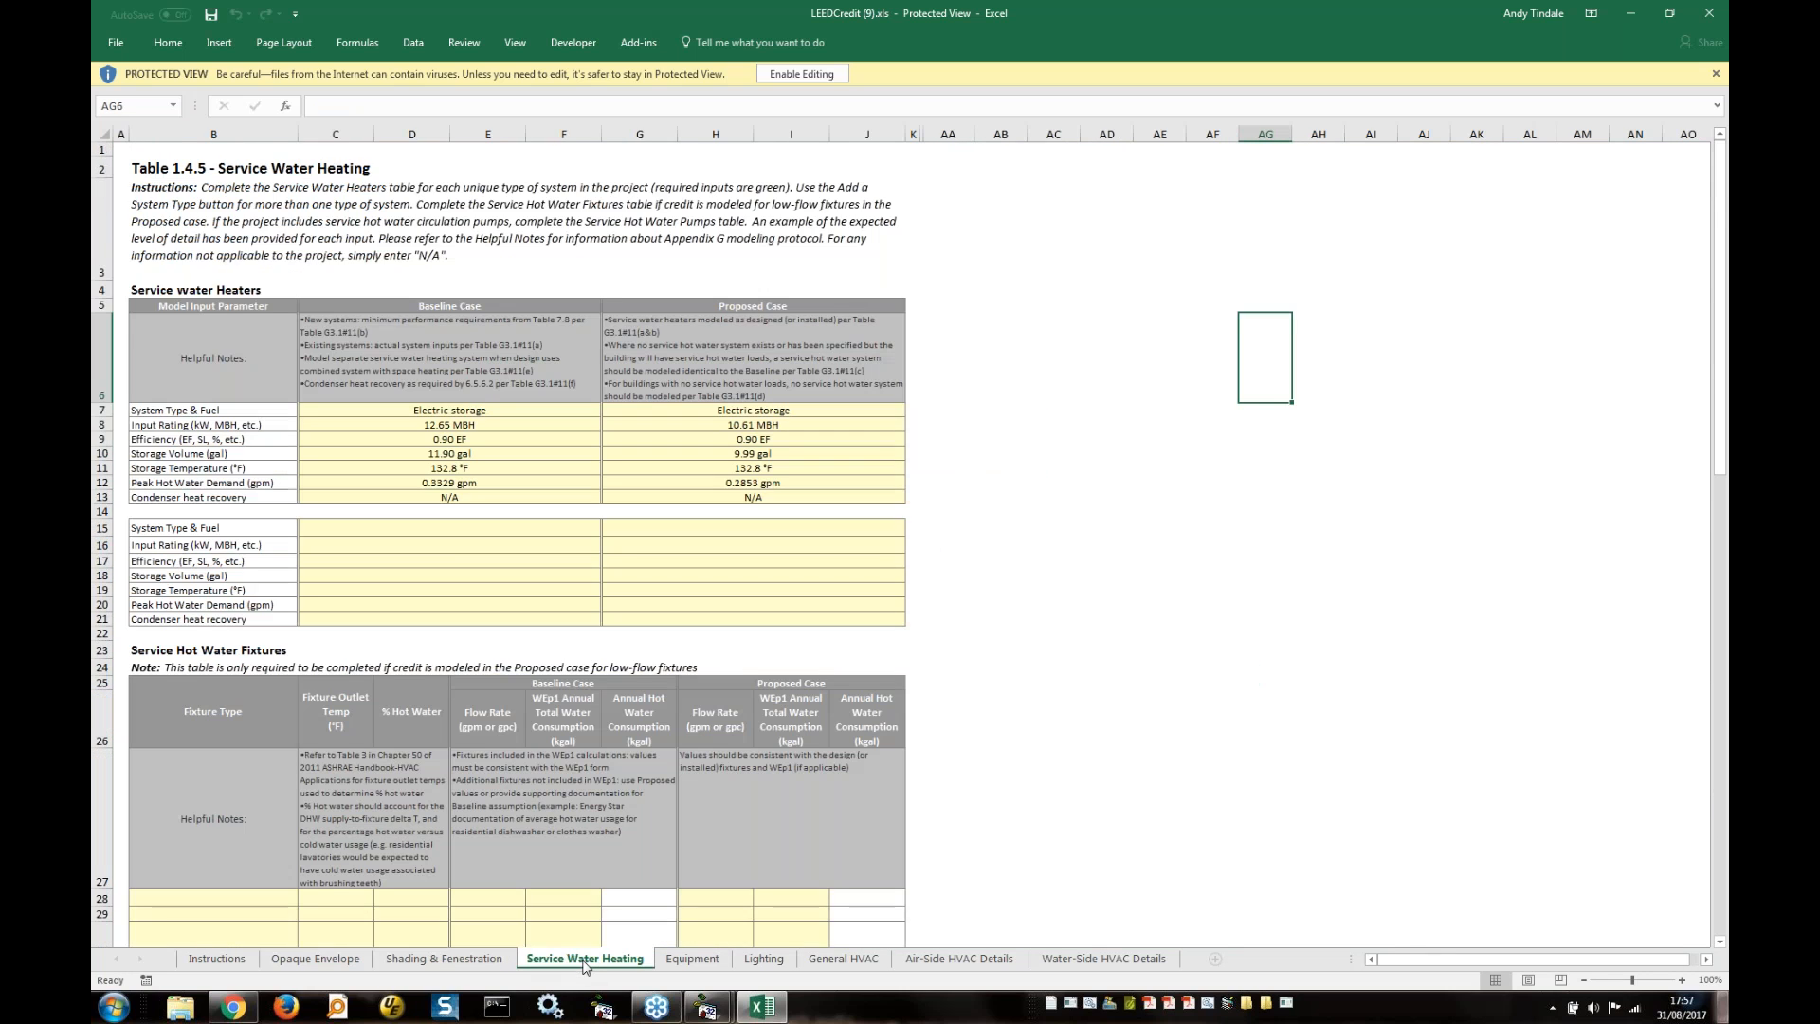
left_click(692, 959)
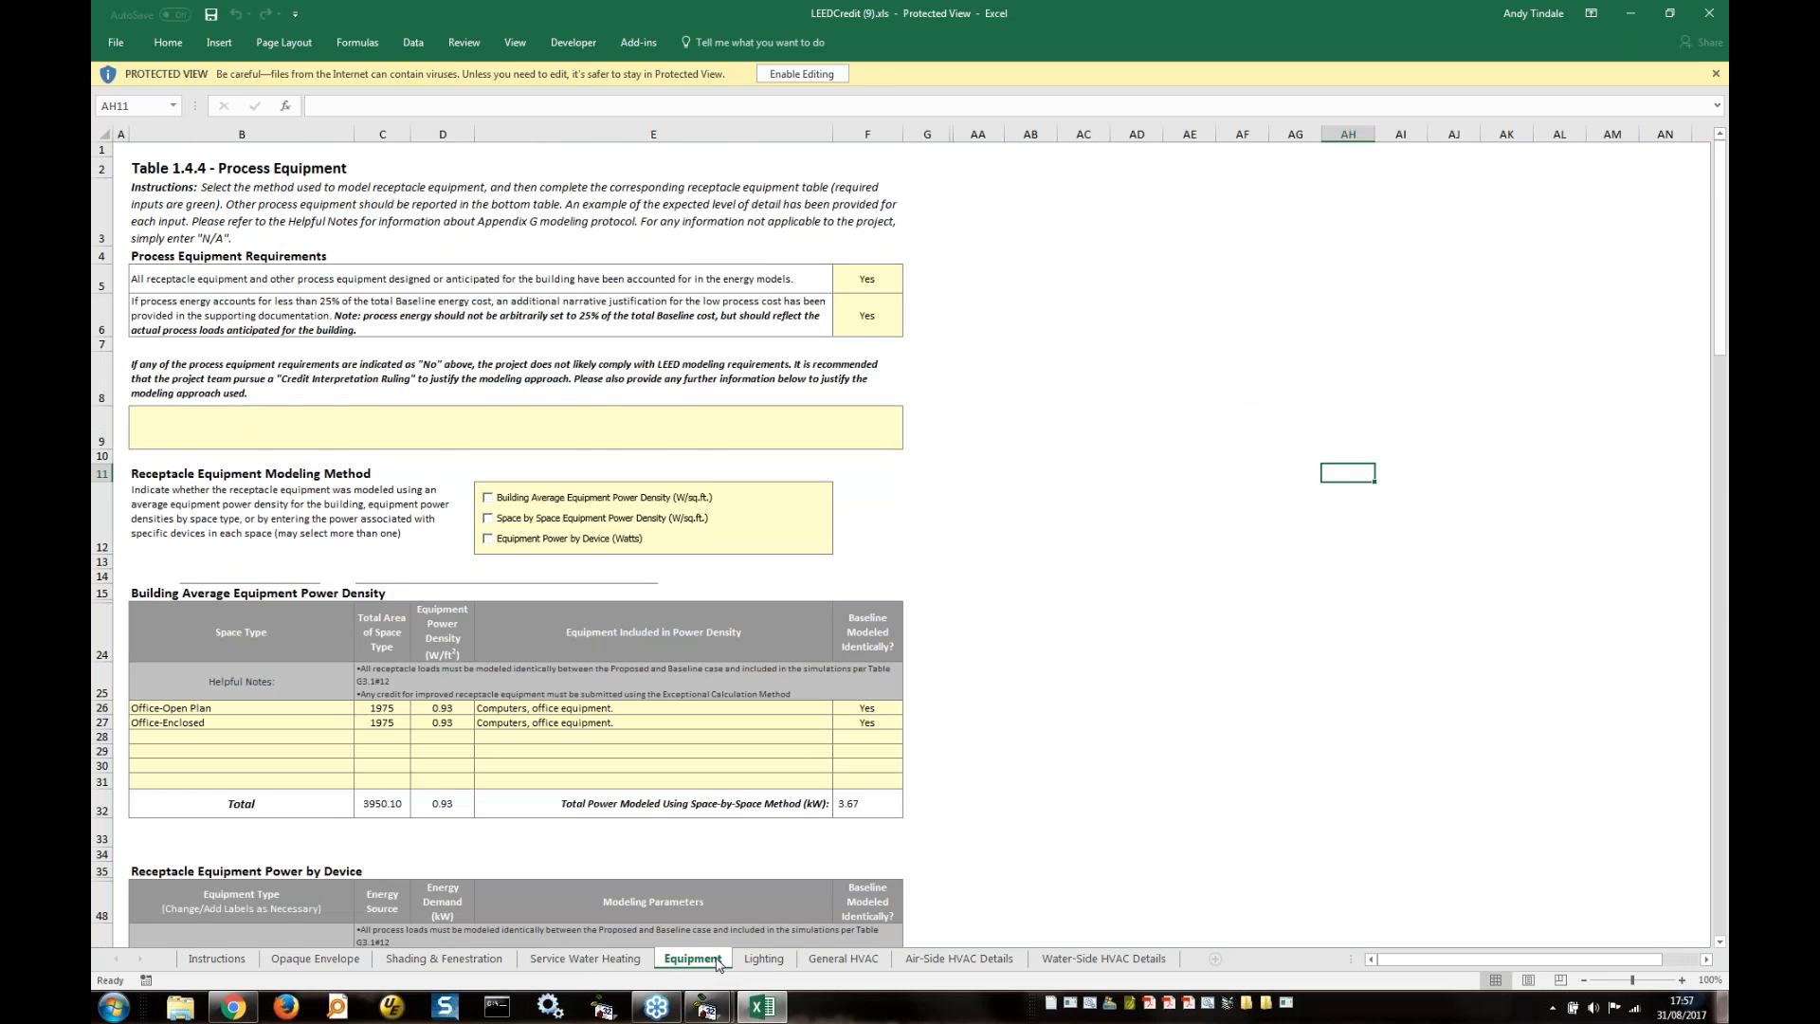
- Review the workbook's Lighting, General HVAC, Air-Side HVAC Details and Water-Side HVAC Details sheets, and minimize the workbook
left_click(764, 959)
left_click(863, 960)
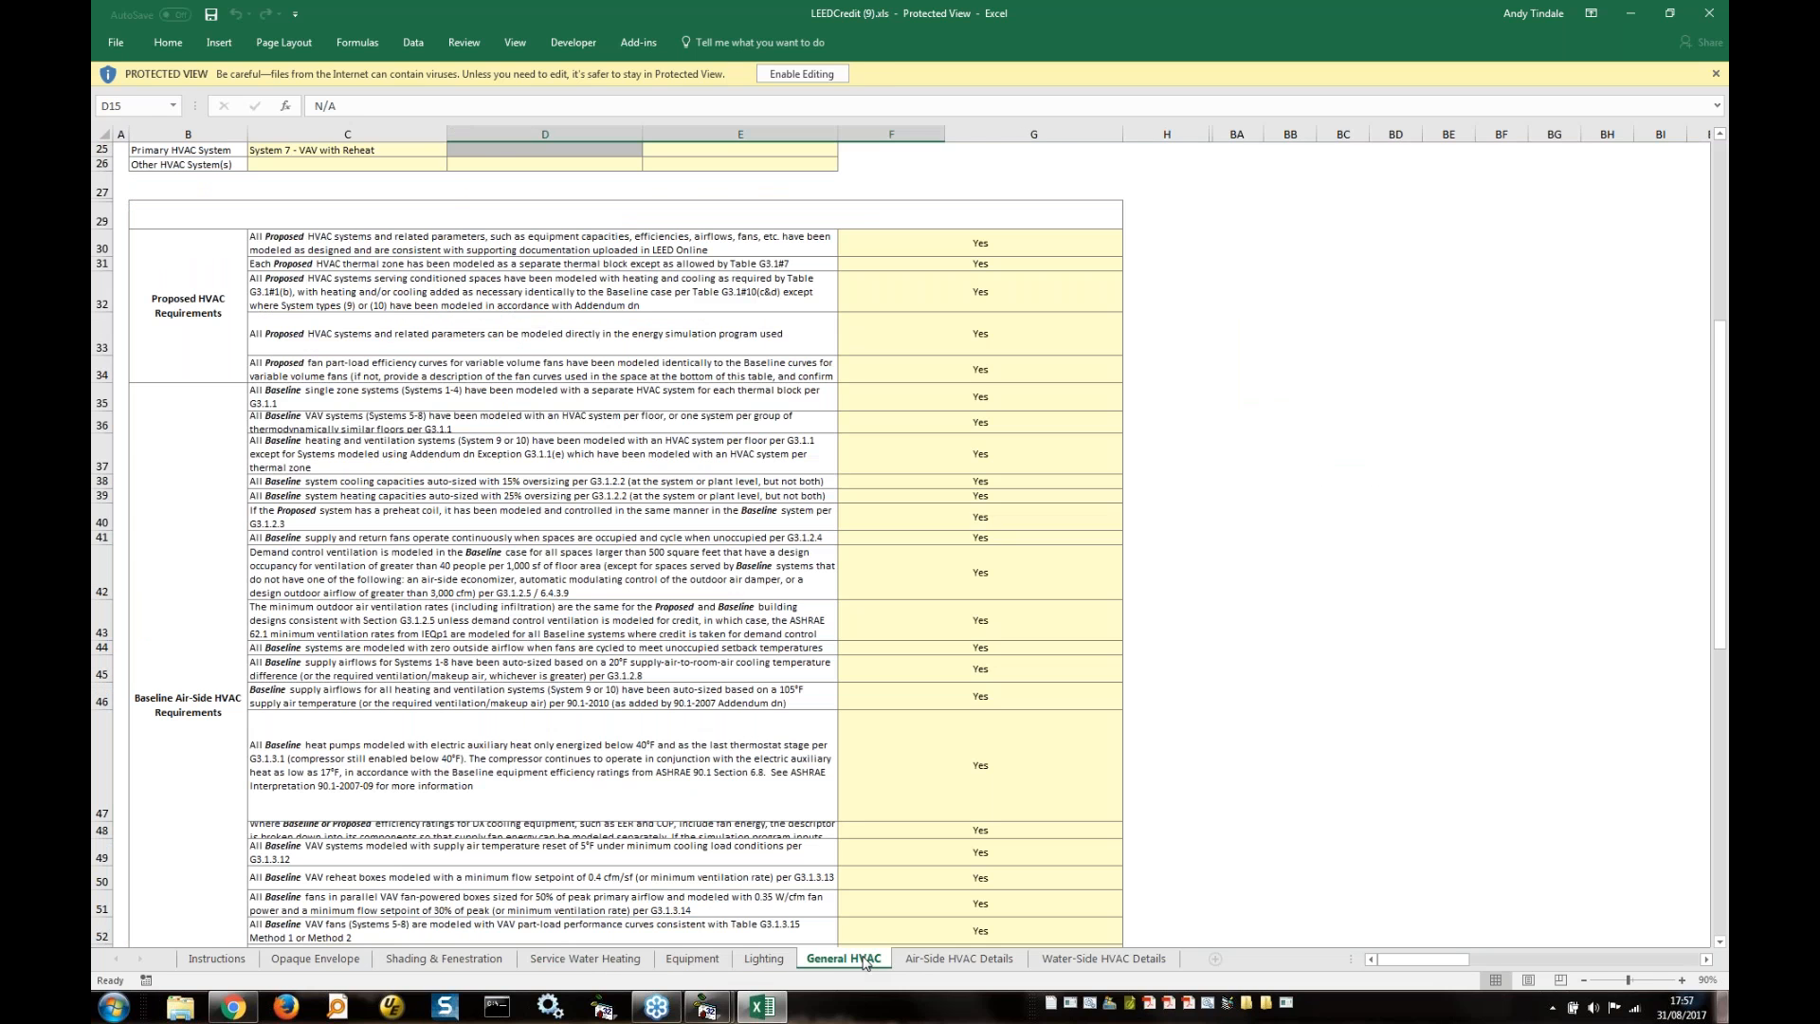
left_click(957, 959)
left_click(1060, 959)
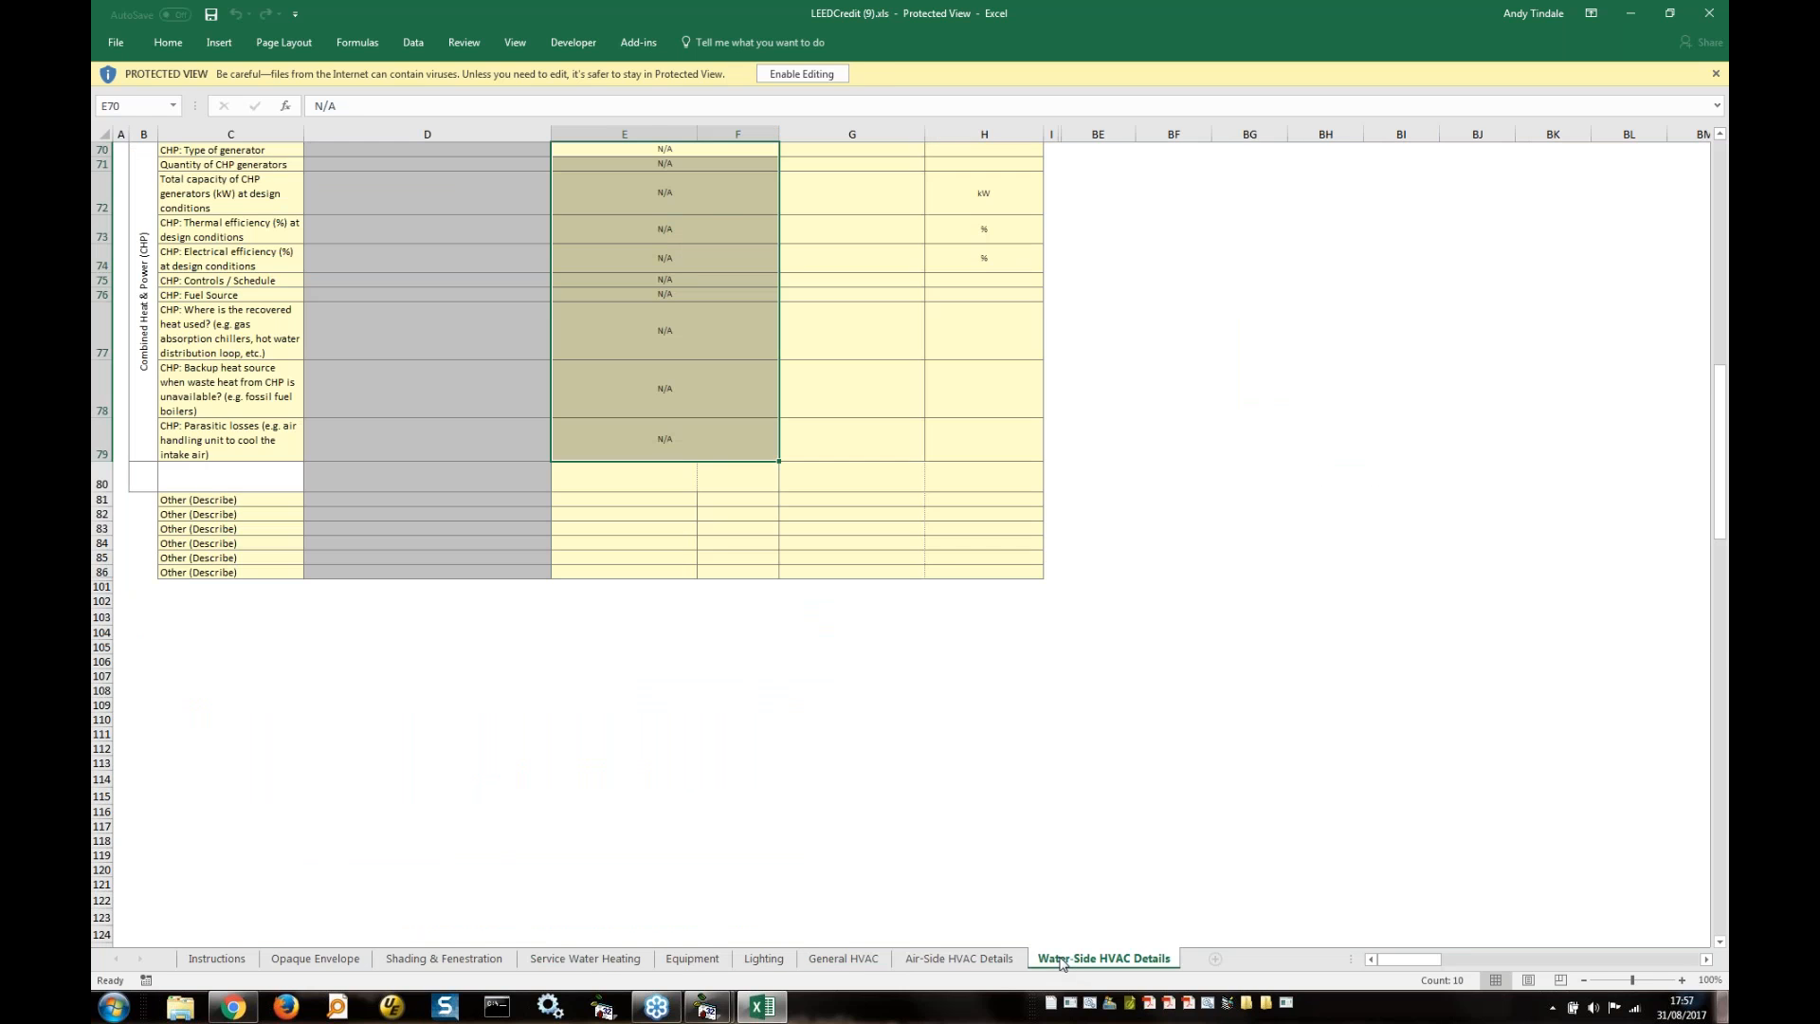
left_click(1632, 15)
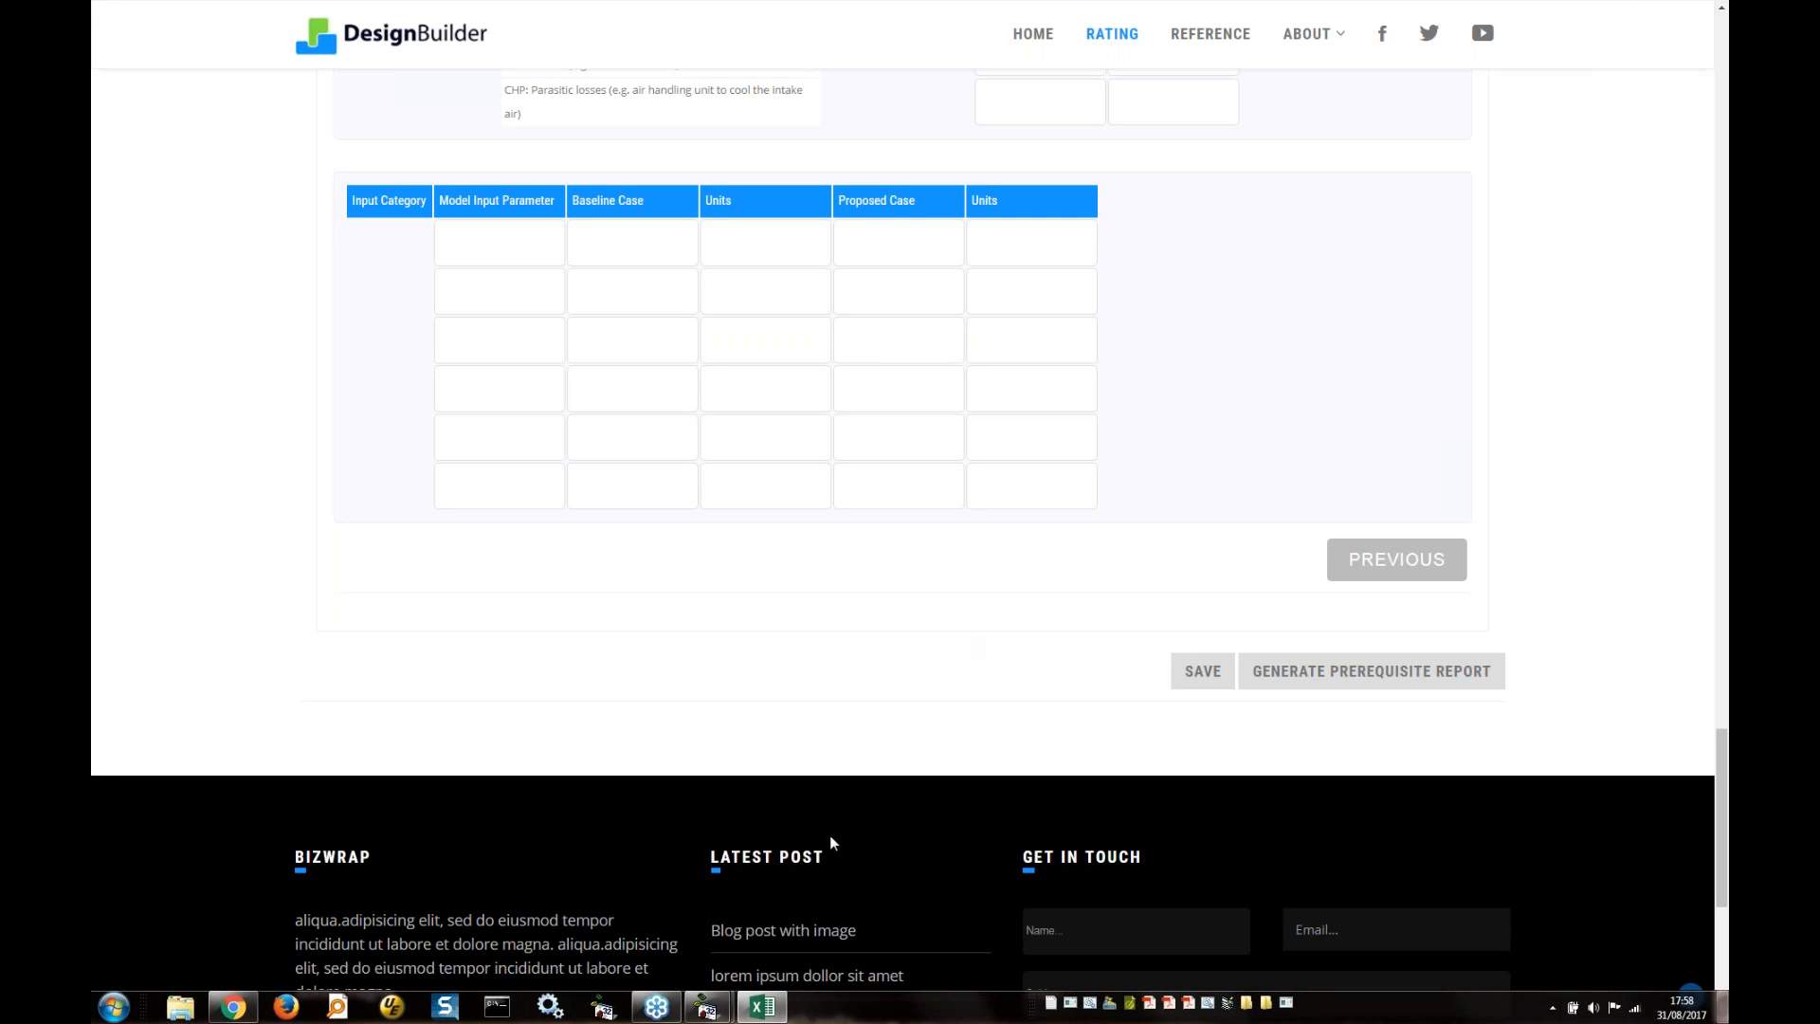
- Switch to the DesignBuilder webinar test 2 Daysim Results model and view the sDA 300/50% maps for the 0.760 and 4.418 m working planes
mouse_move(707, 1007)
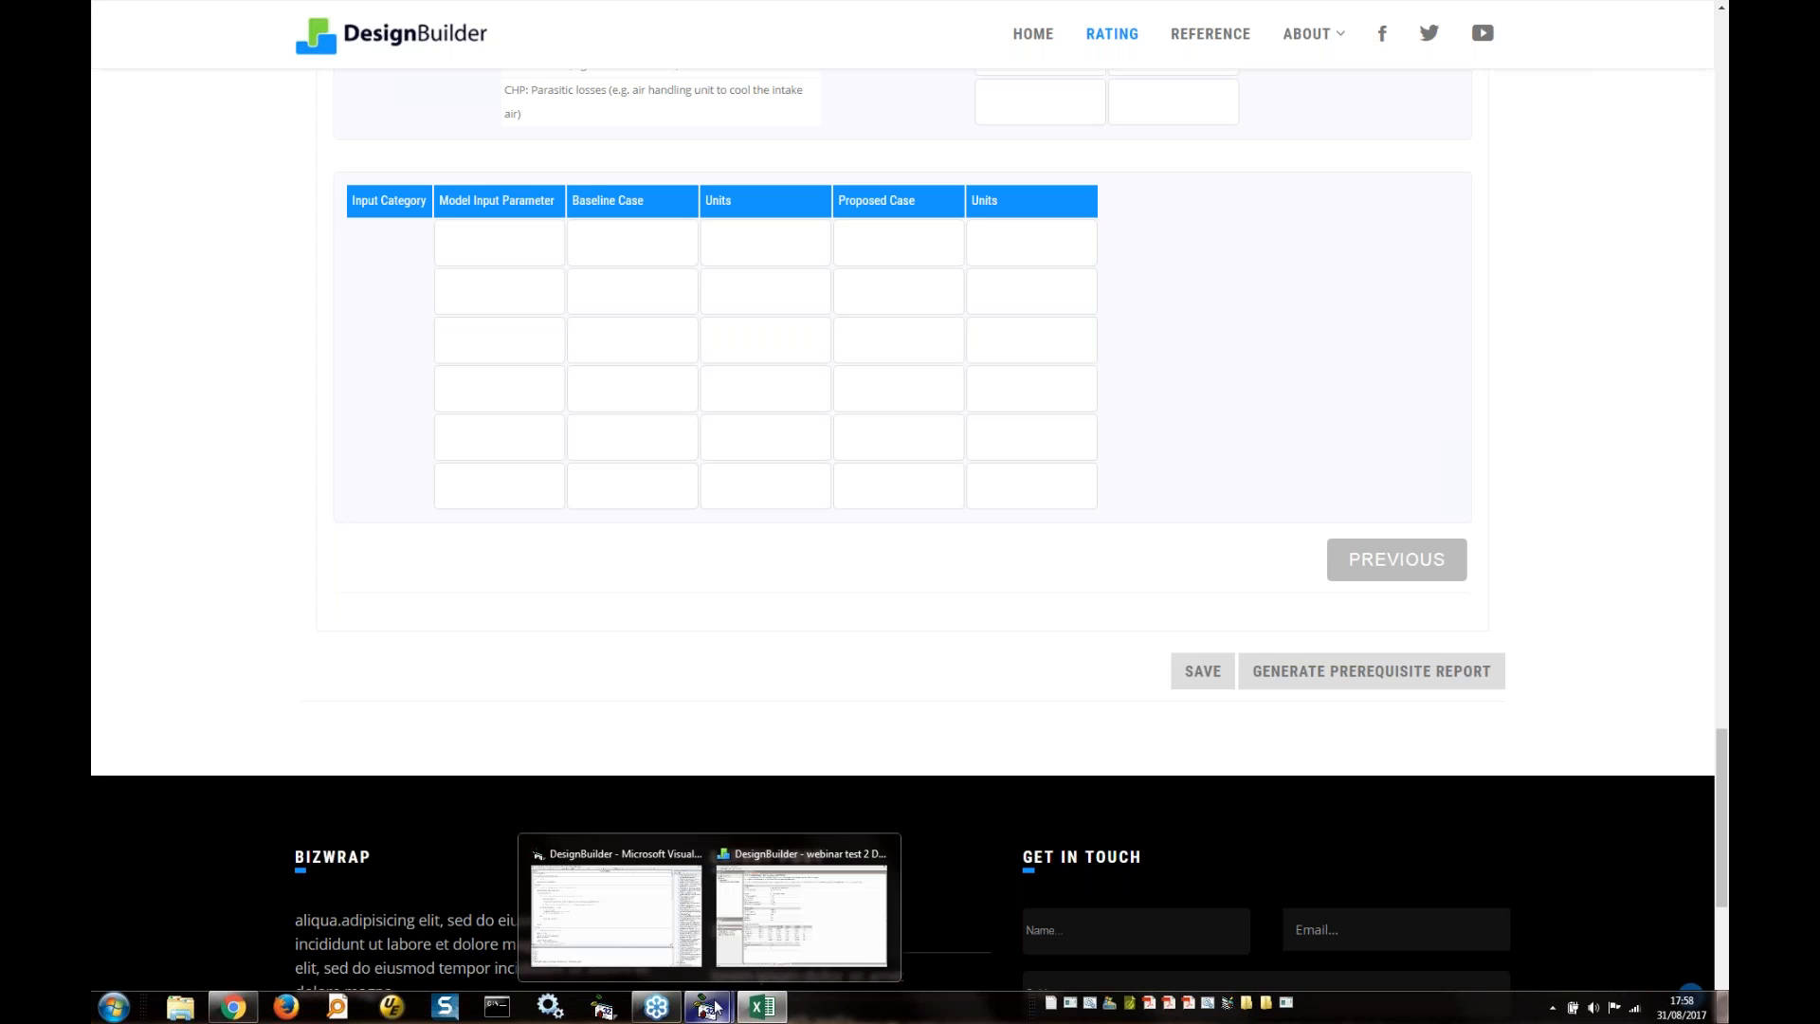
mouse_move(771, 924)
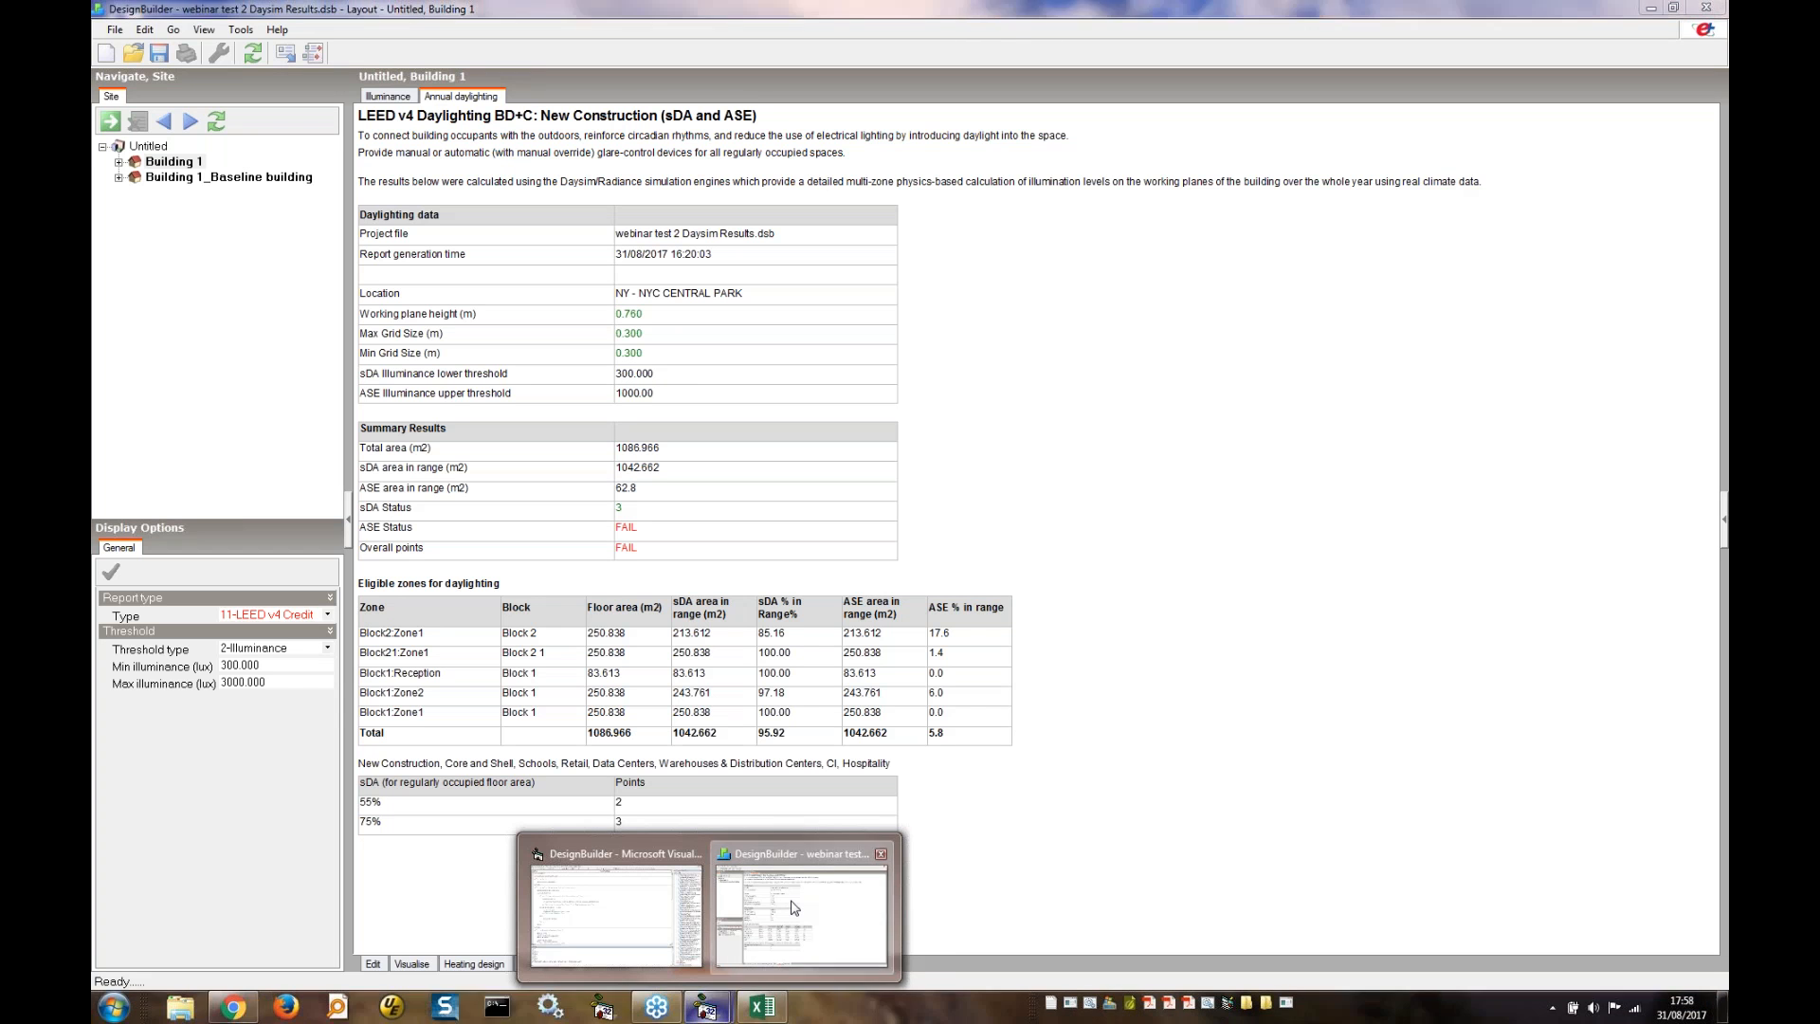
left_click(794, 907)
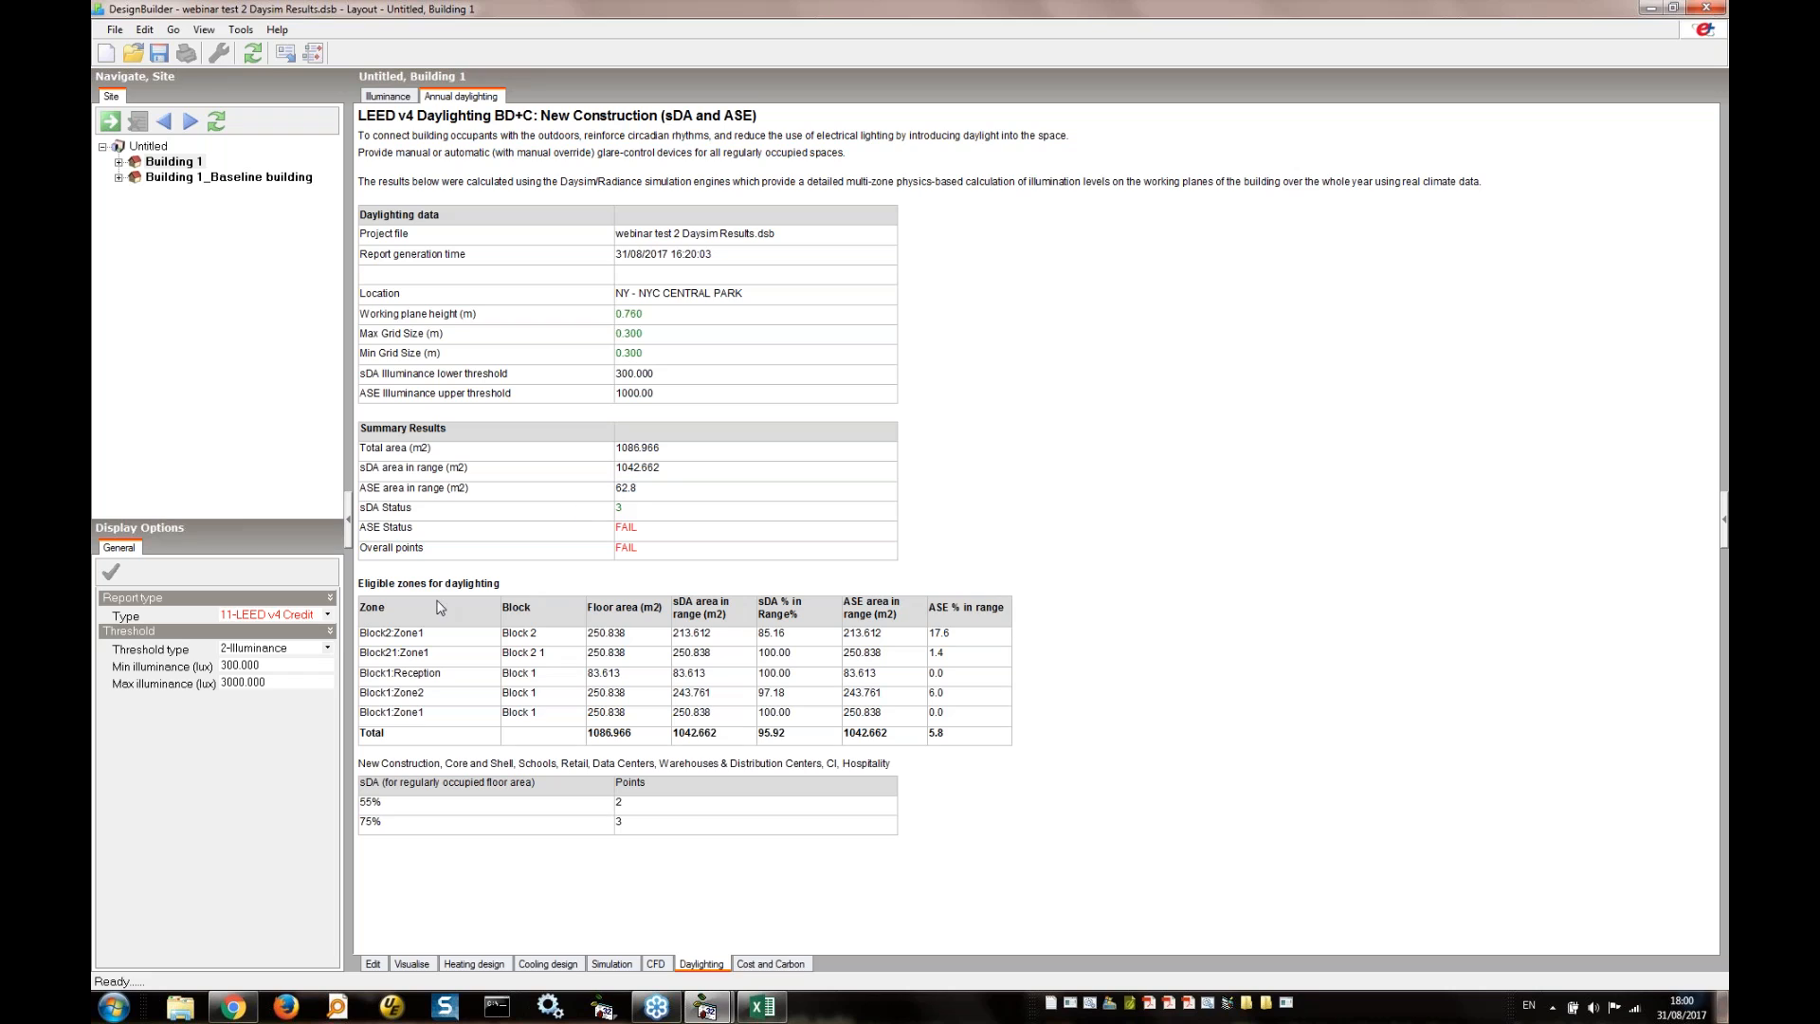
left_click(284, 614)
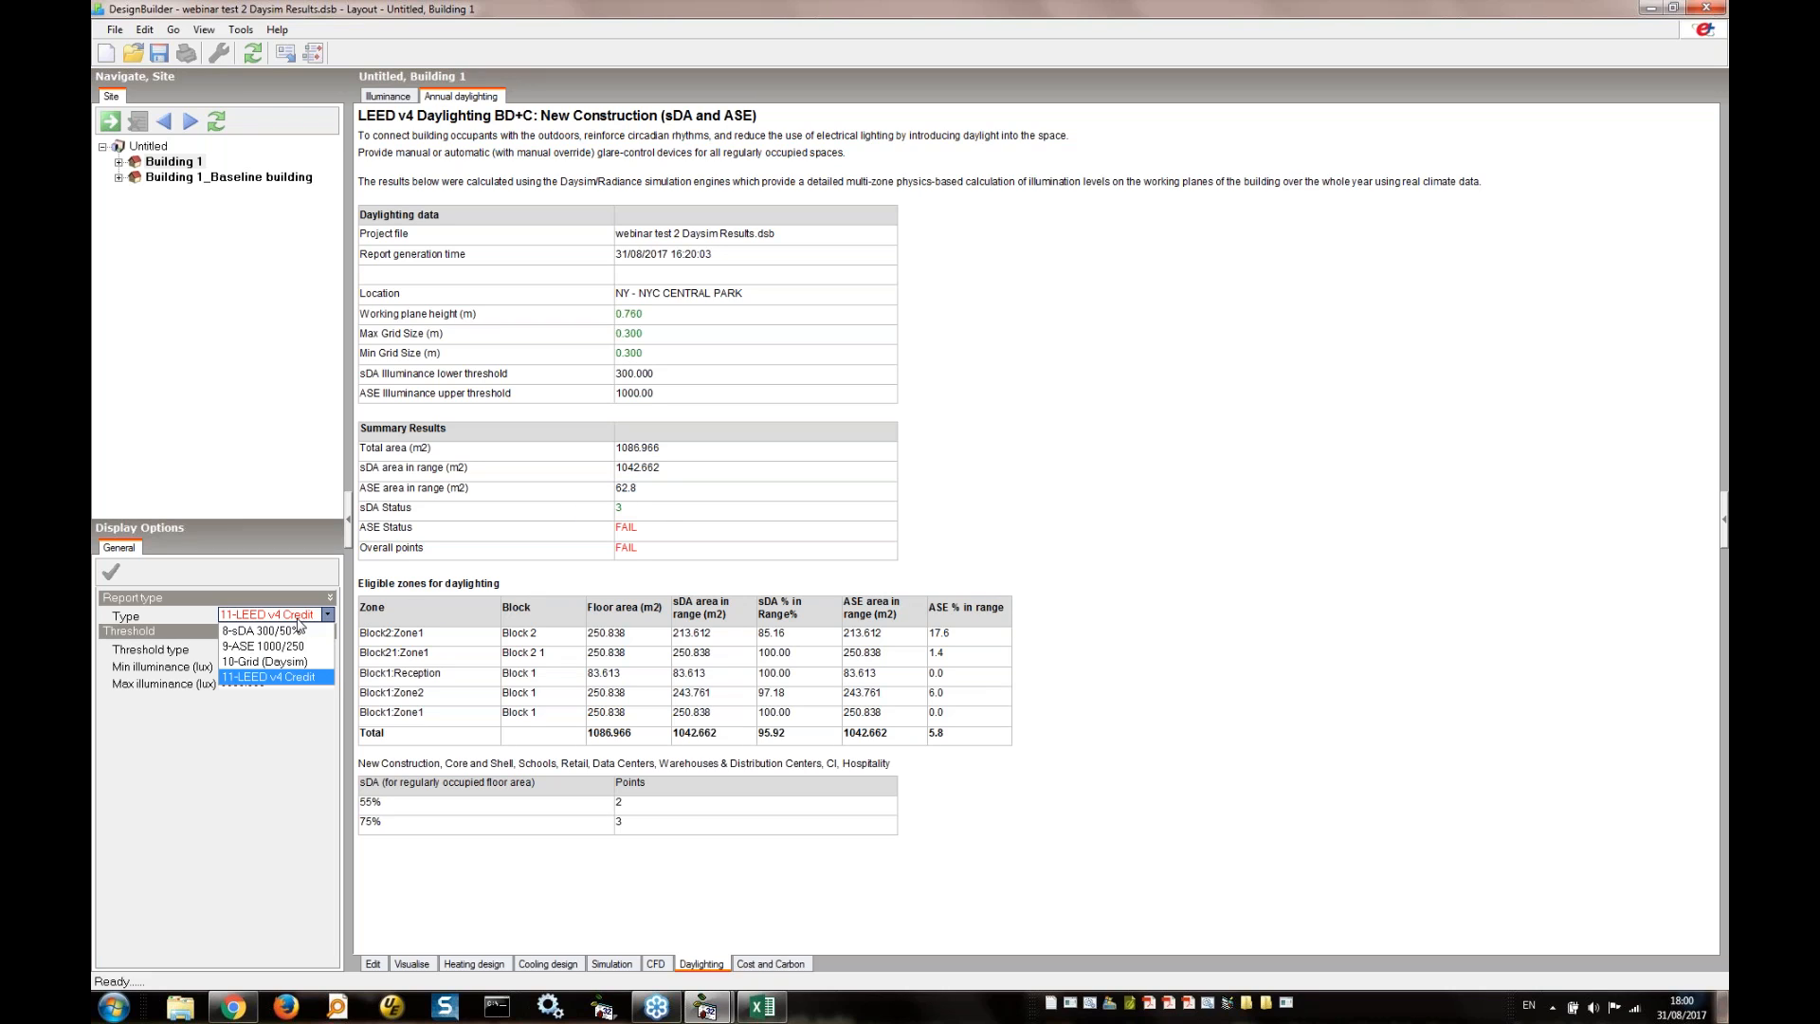
left_click(282, 633)
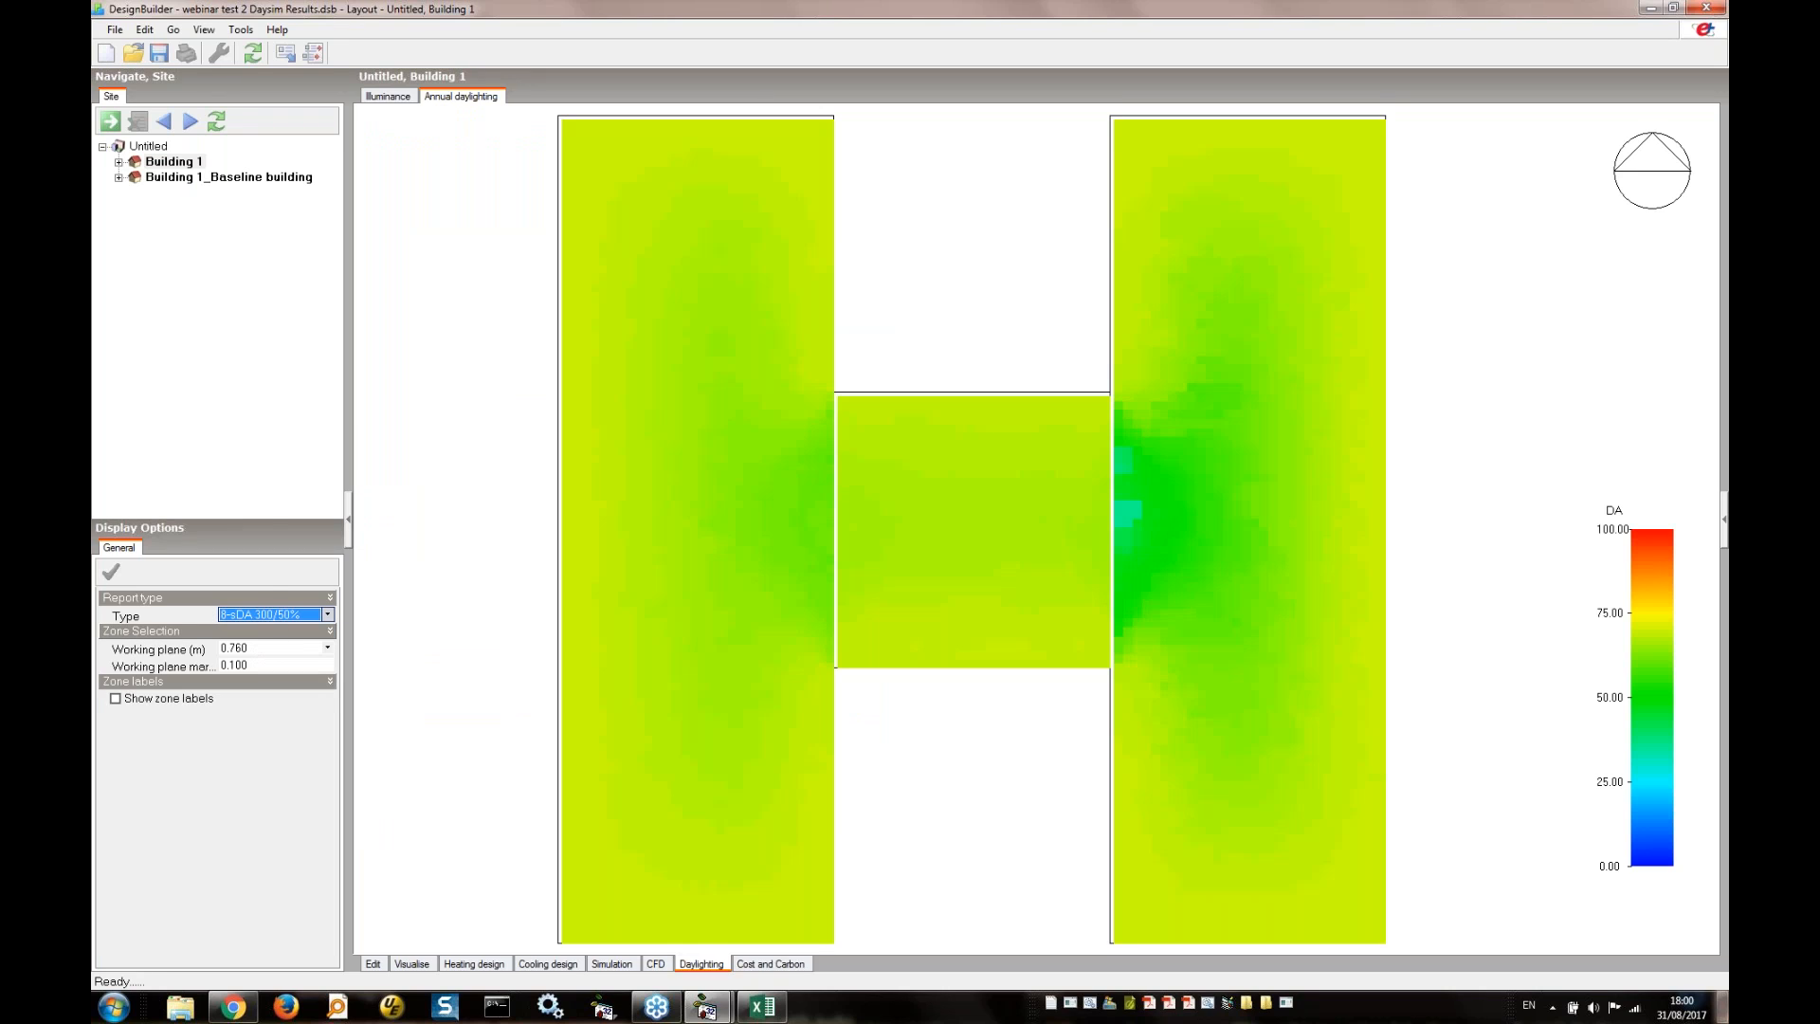
left_click(307, 647)
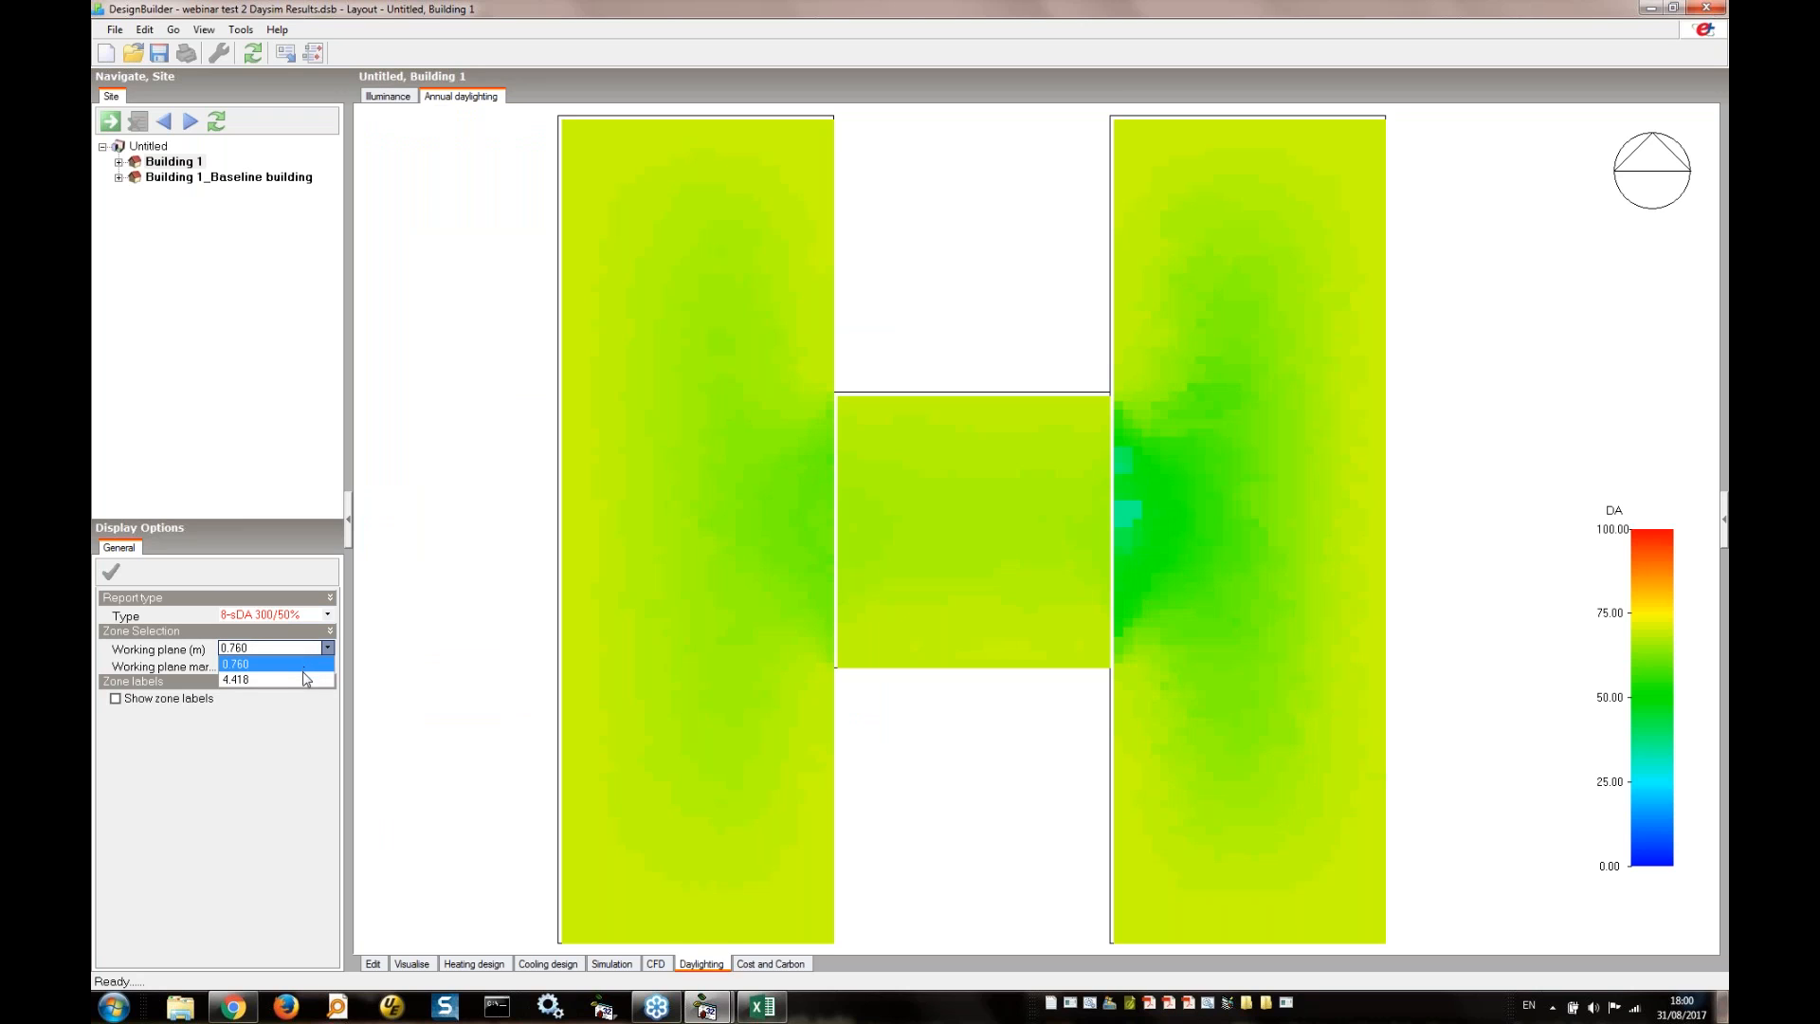
left_click(305, 678)
- Display the ASE 1000/250 annual daylighting map and compare the 4.418 m and 0.760 m working planes, ending on 4.418 m
left_click(296, 616)
left_click(284, 646)
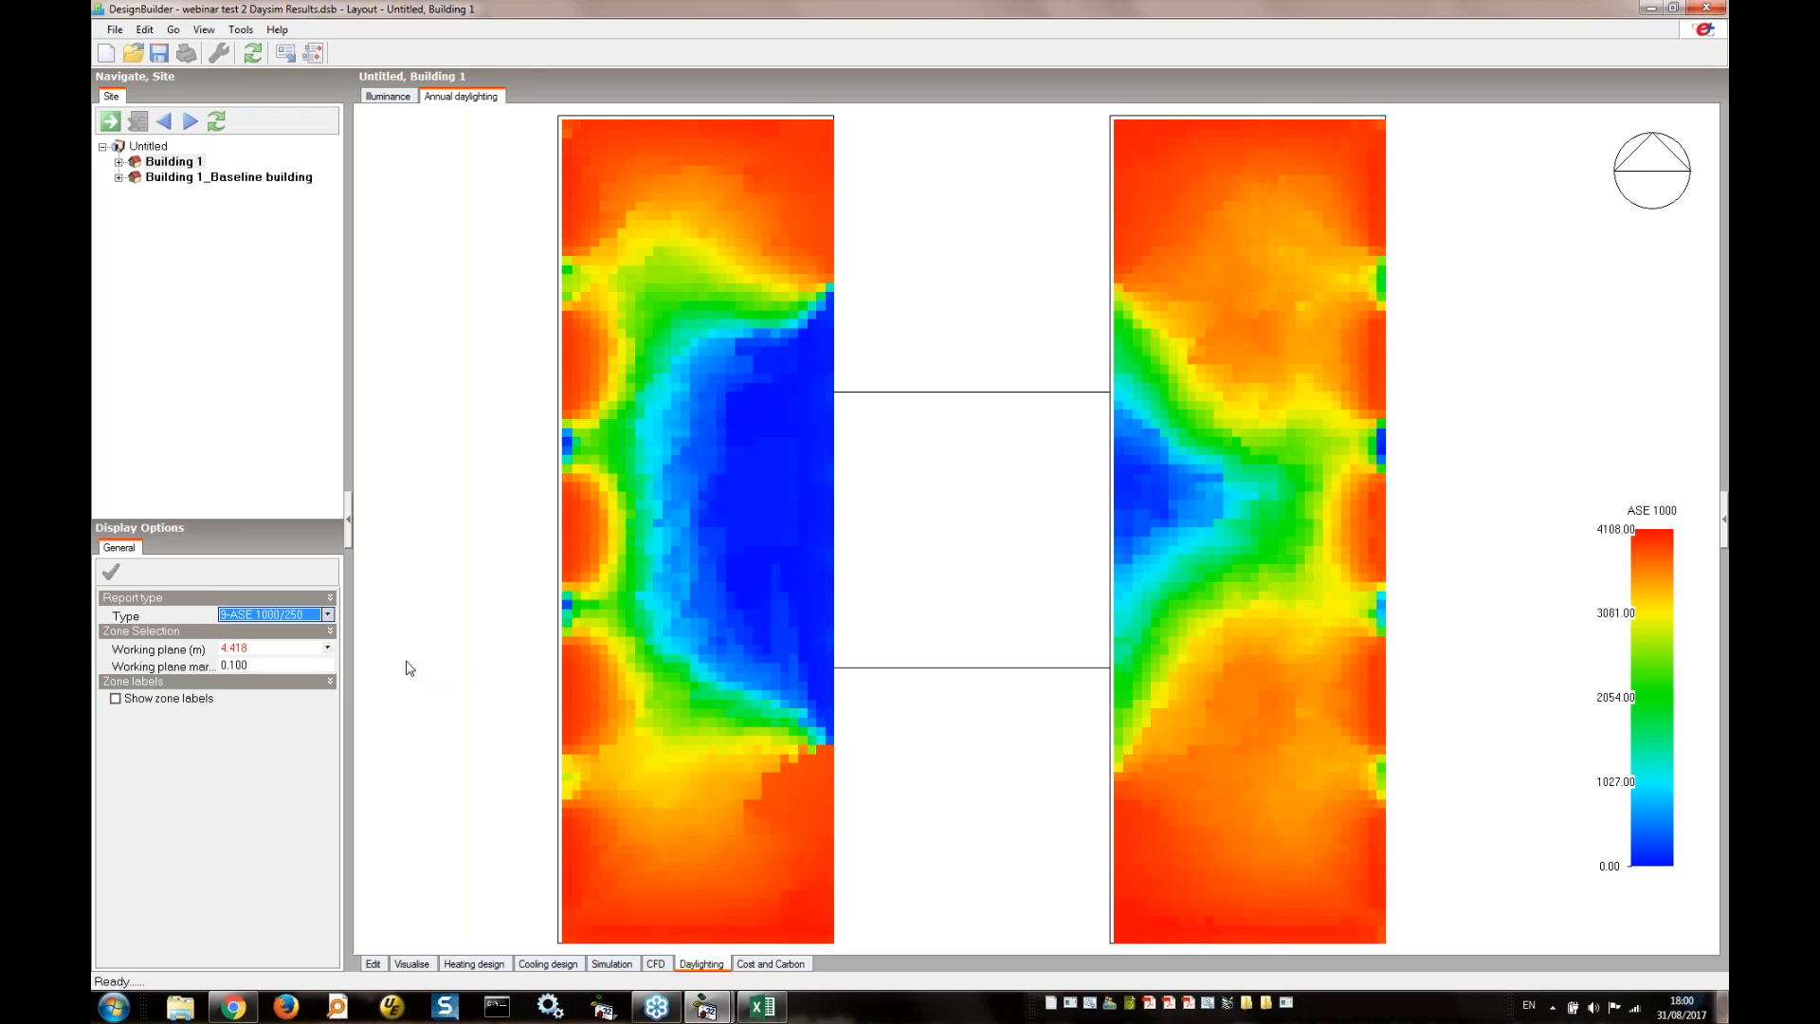
left_click(285, 647)
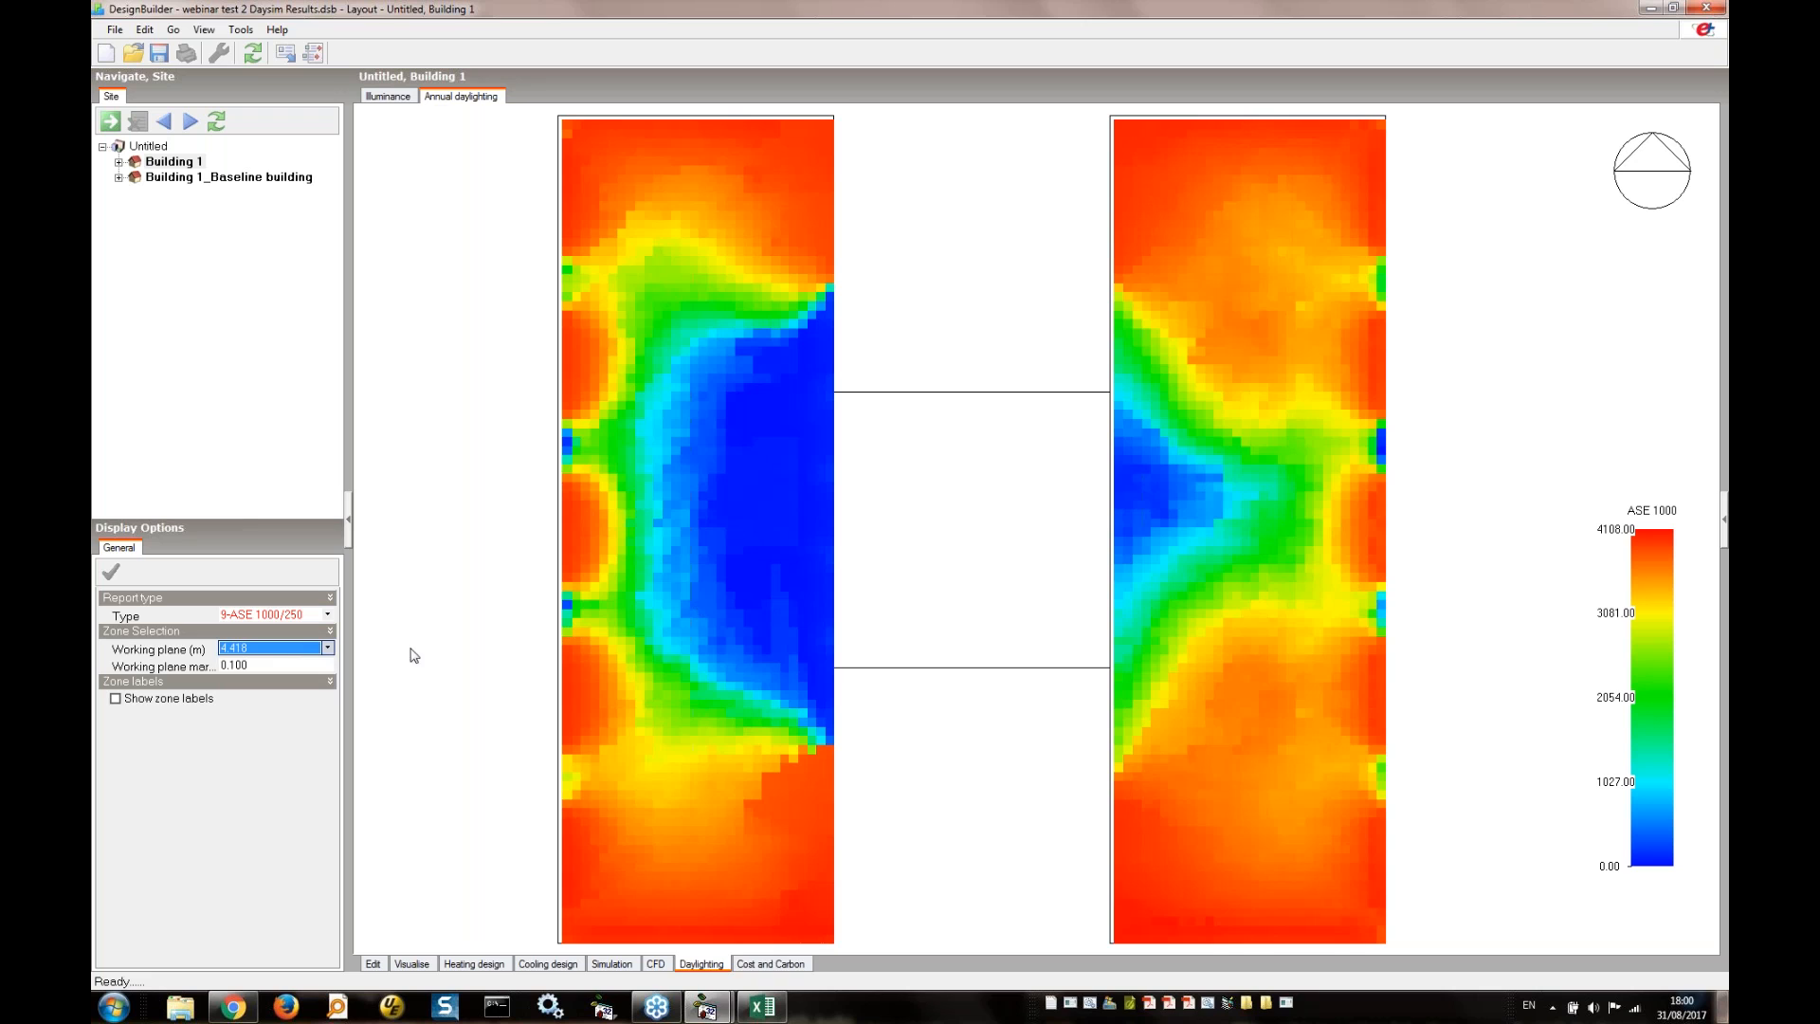
left_click(327, 649)
left_click(326, 663)
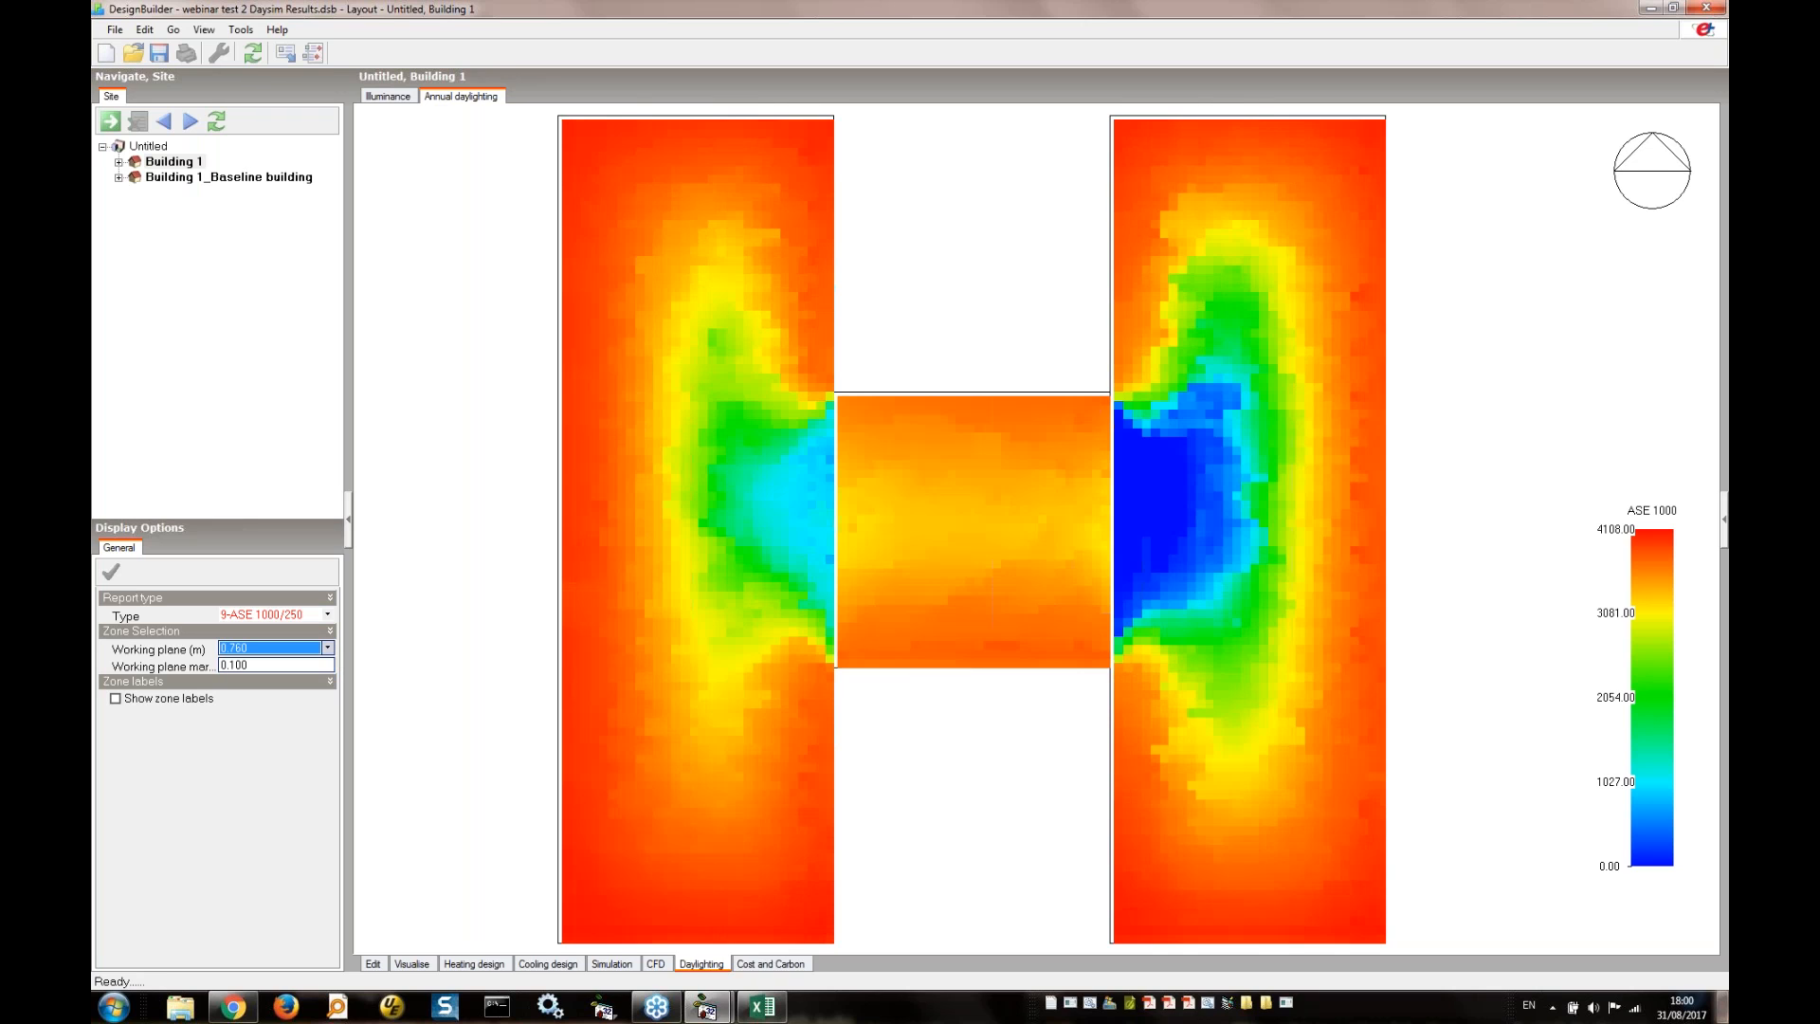
left_click(328, 648)
left_click(322, 678)
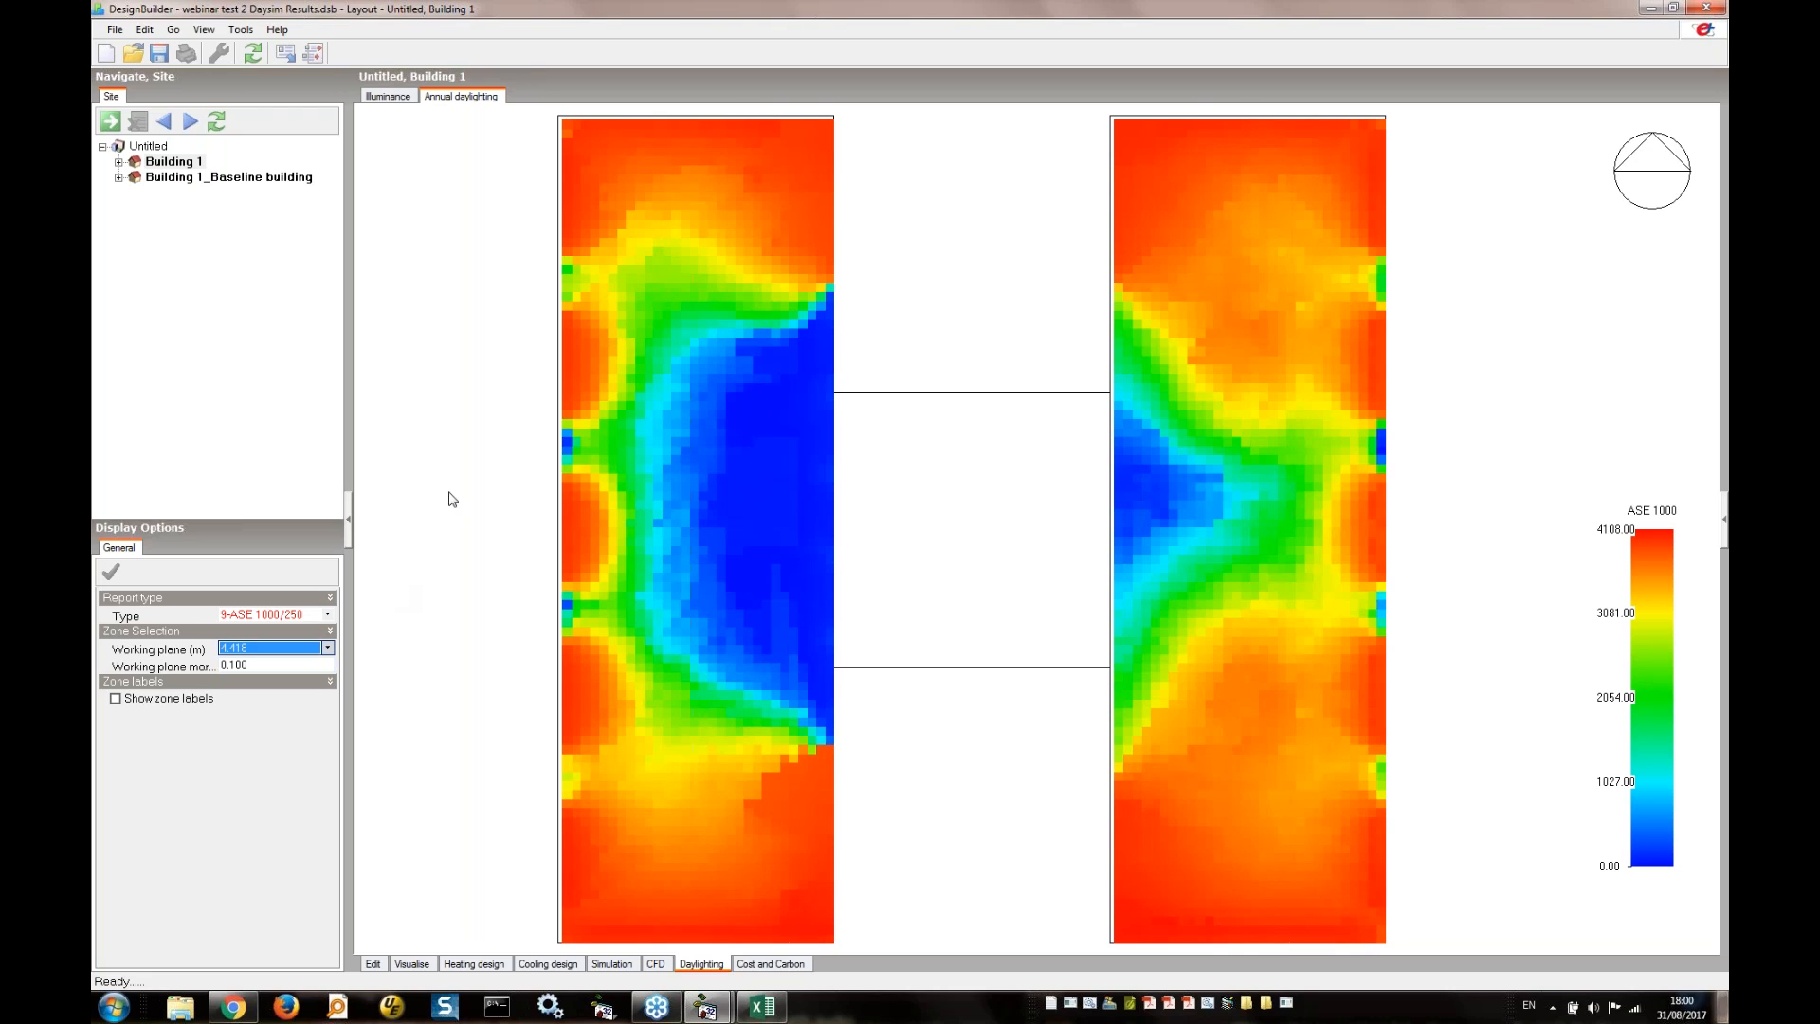
- Show the illuminance results as the LEED v4 Option 2 daylighting credit report
left_click(370, 98)
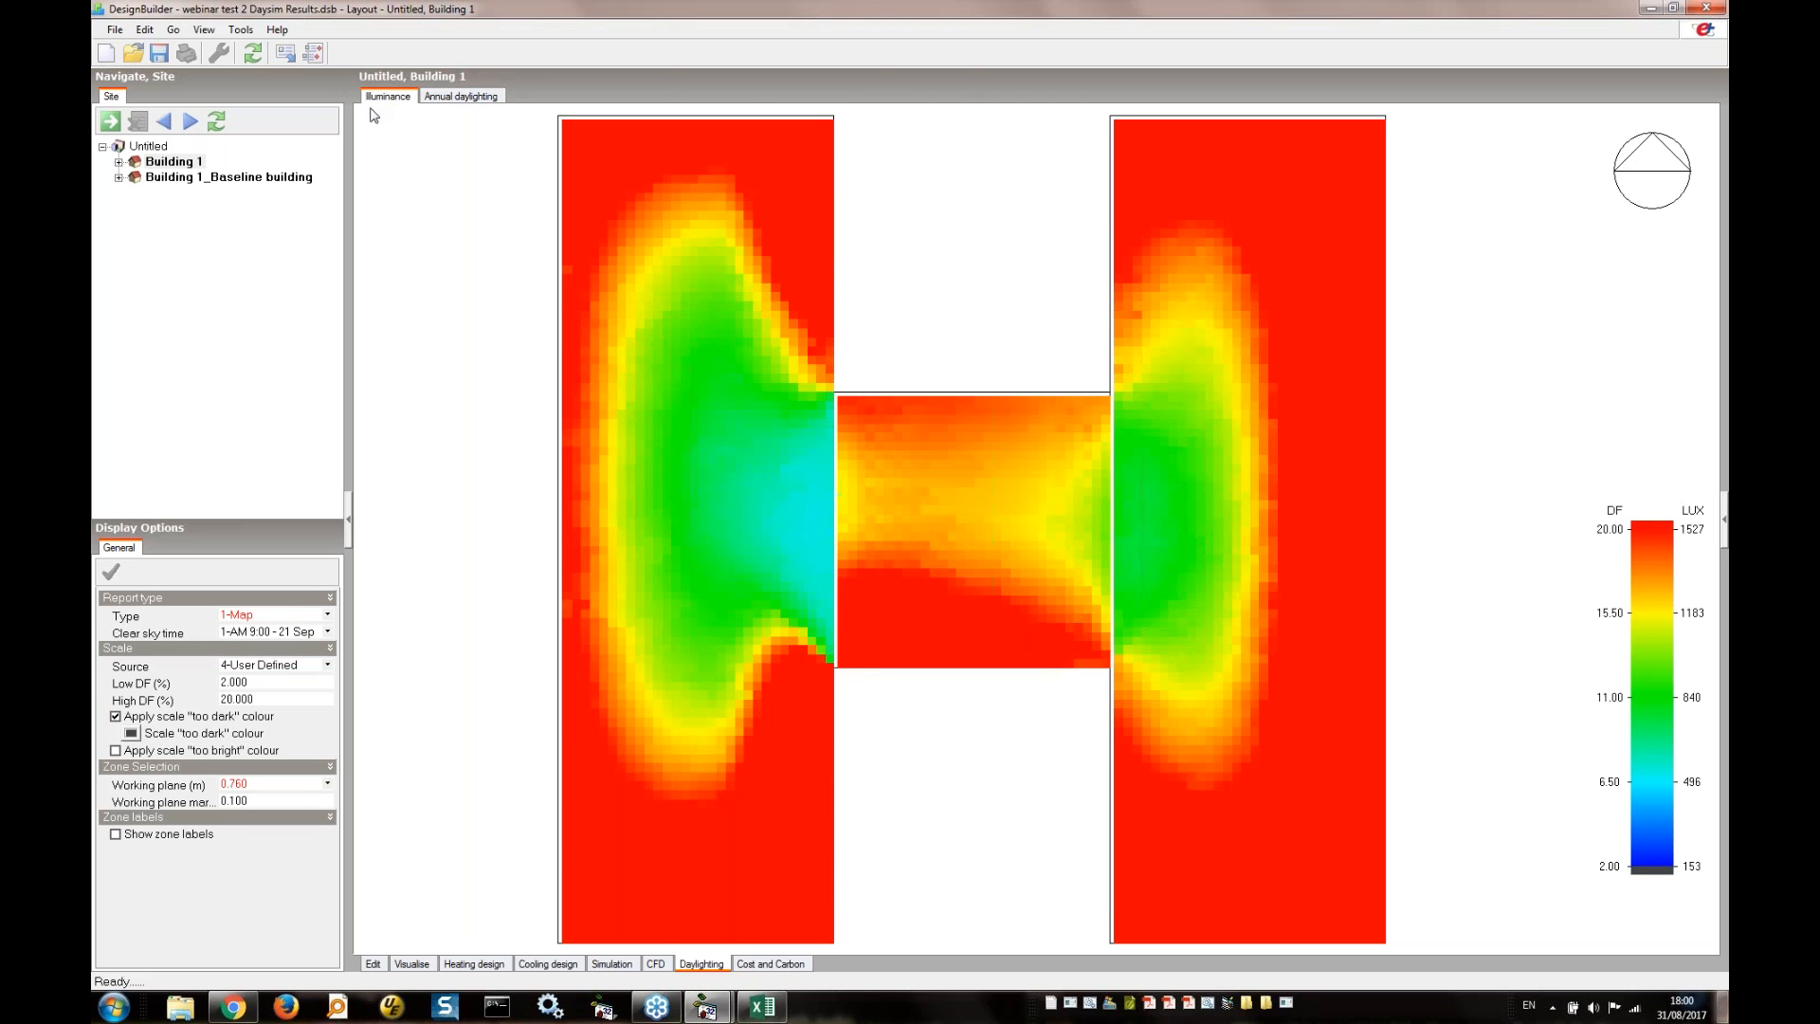
left_click(272, 616)
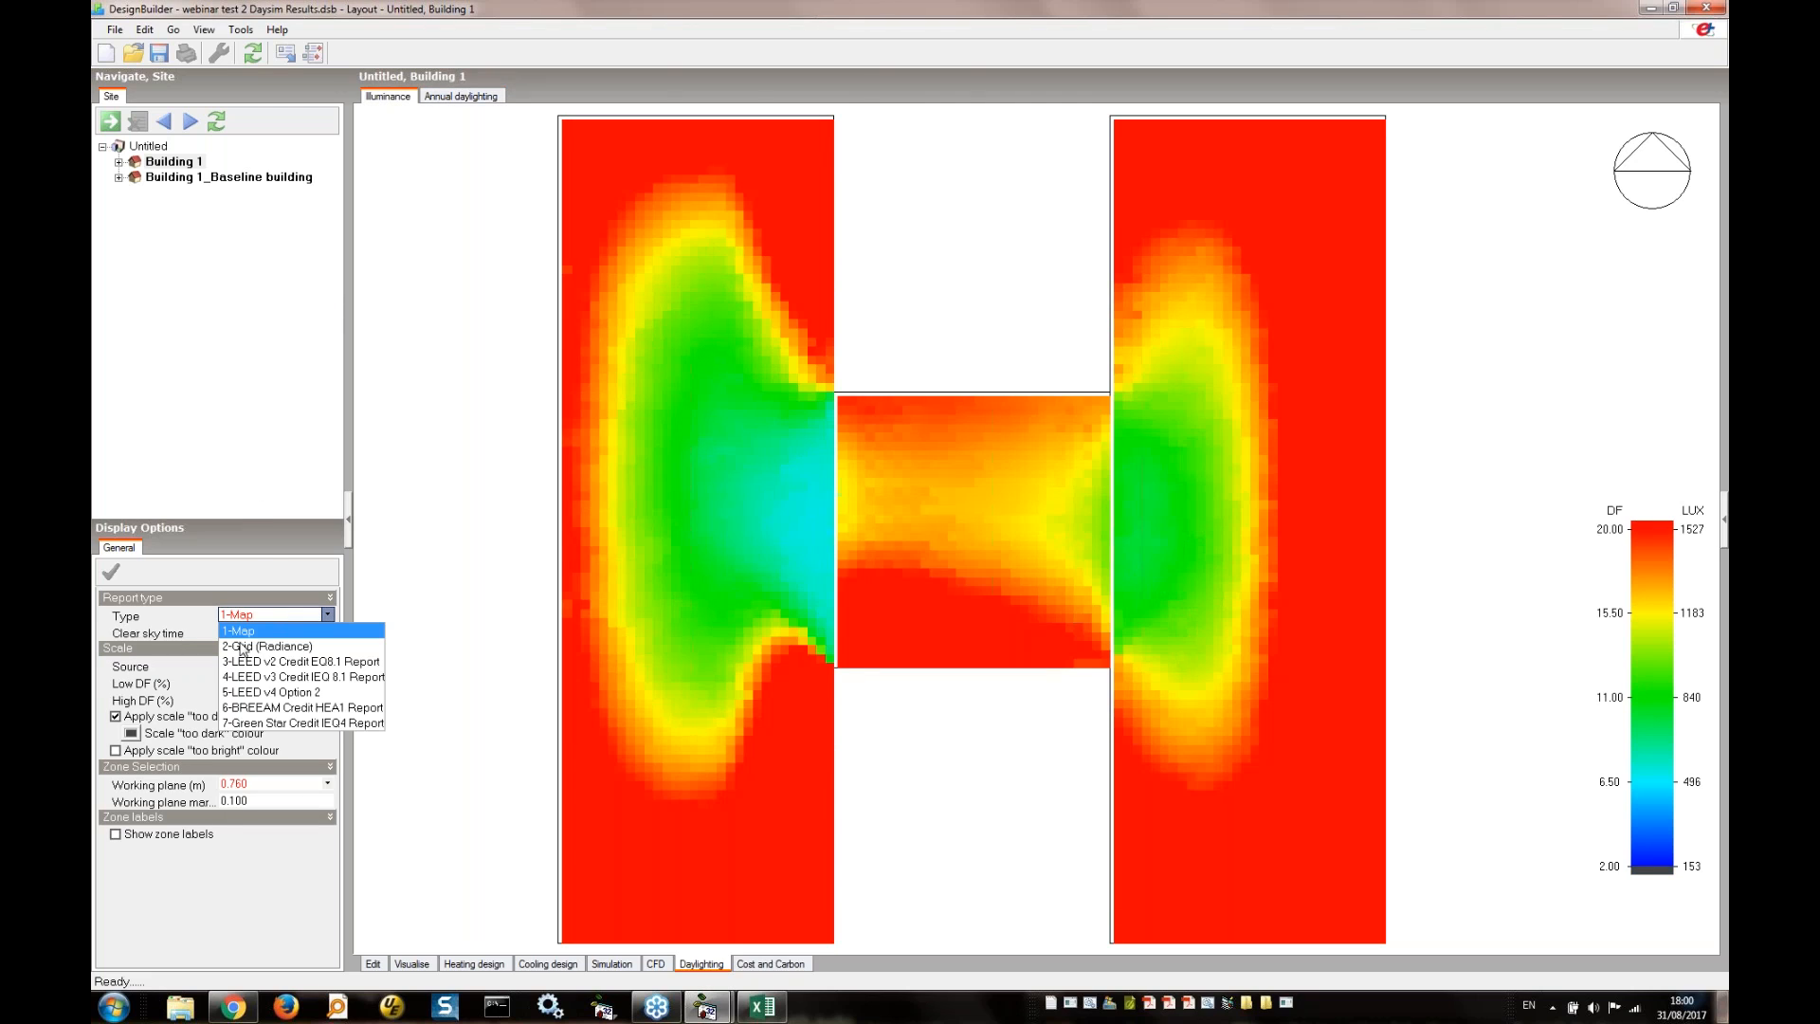
left_click(270, 692)
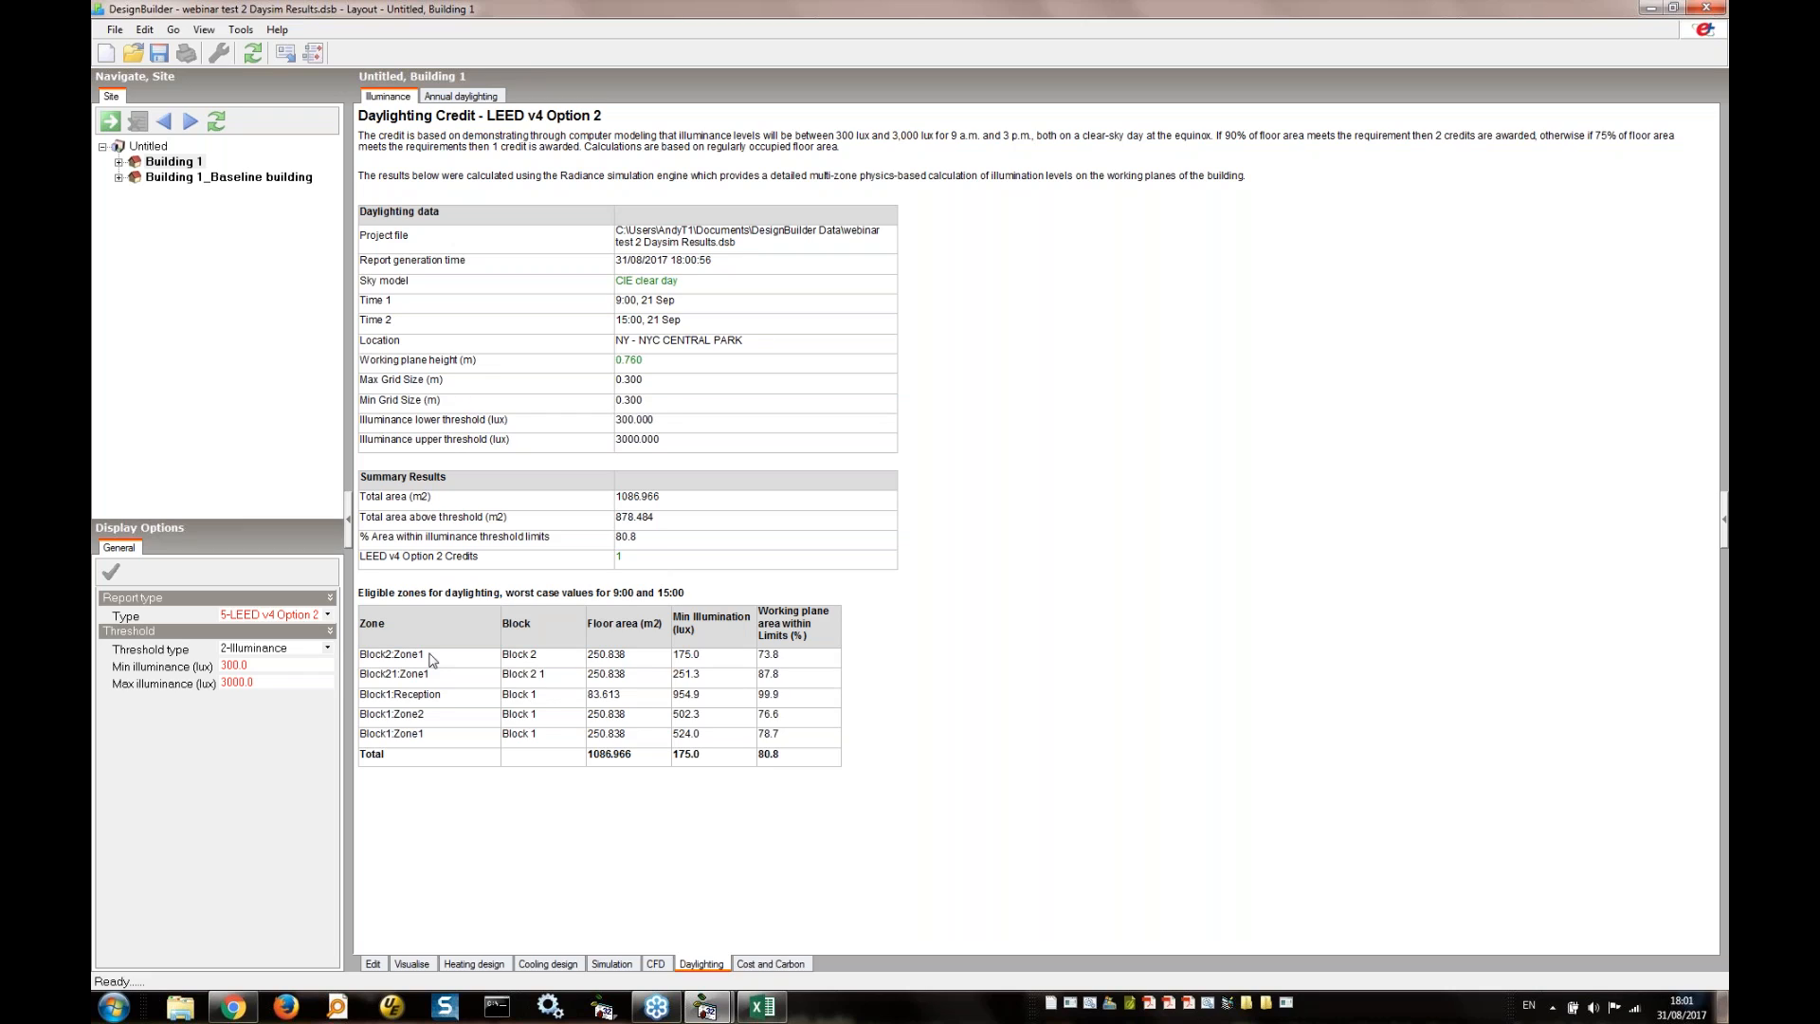
- Send the building model to One Click LCA and run the import with the LCA for LEED, International indicator
left_click(373, 964)
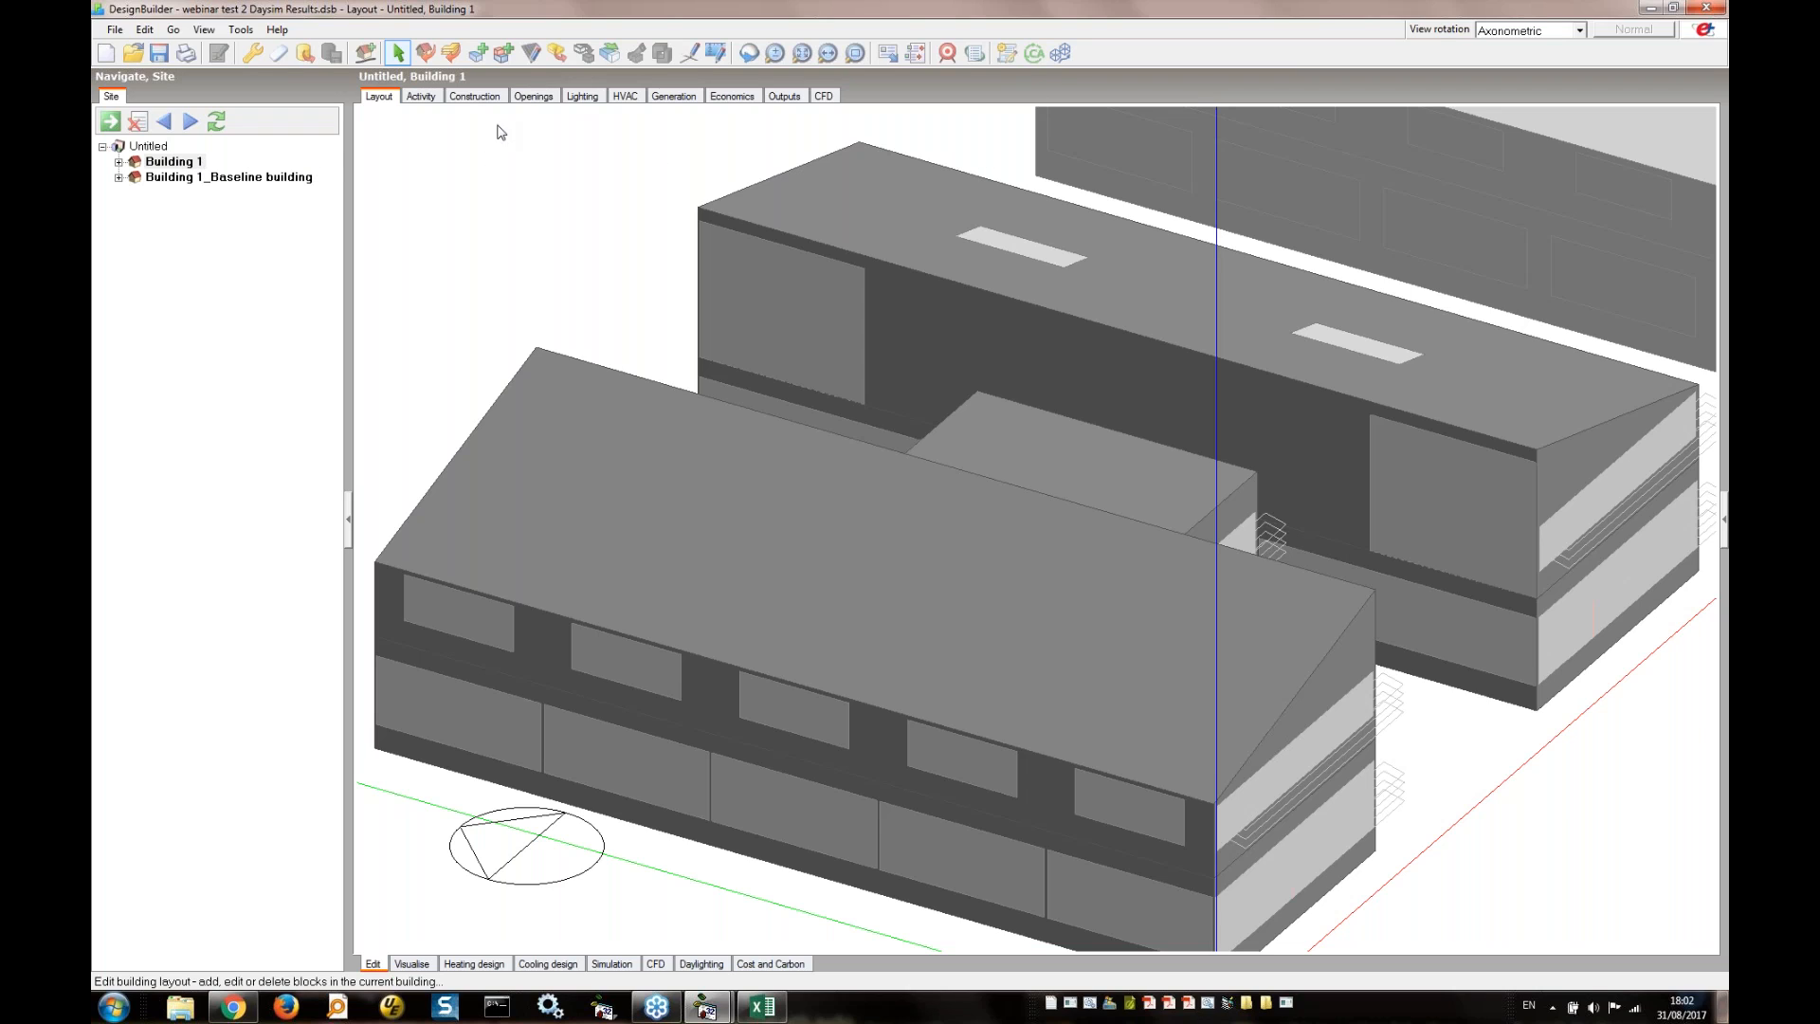
left_click(1033, 53)
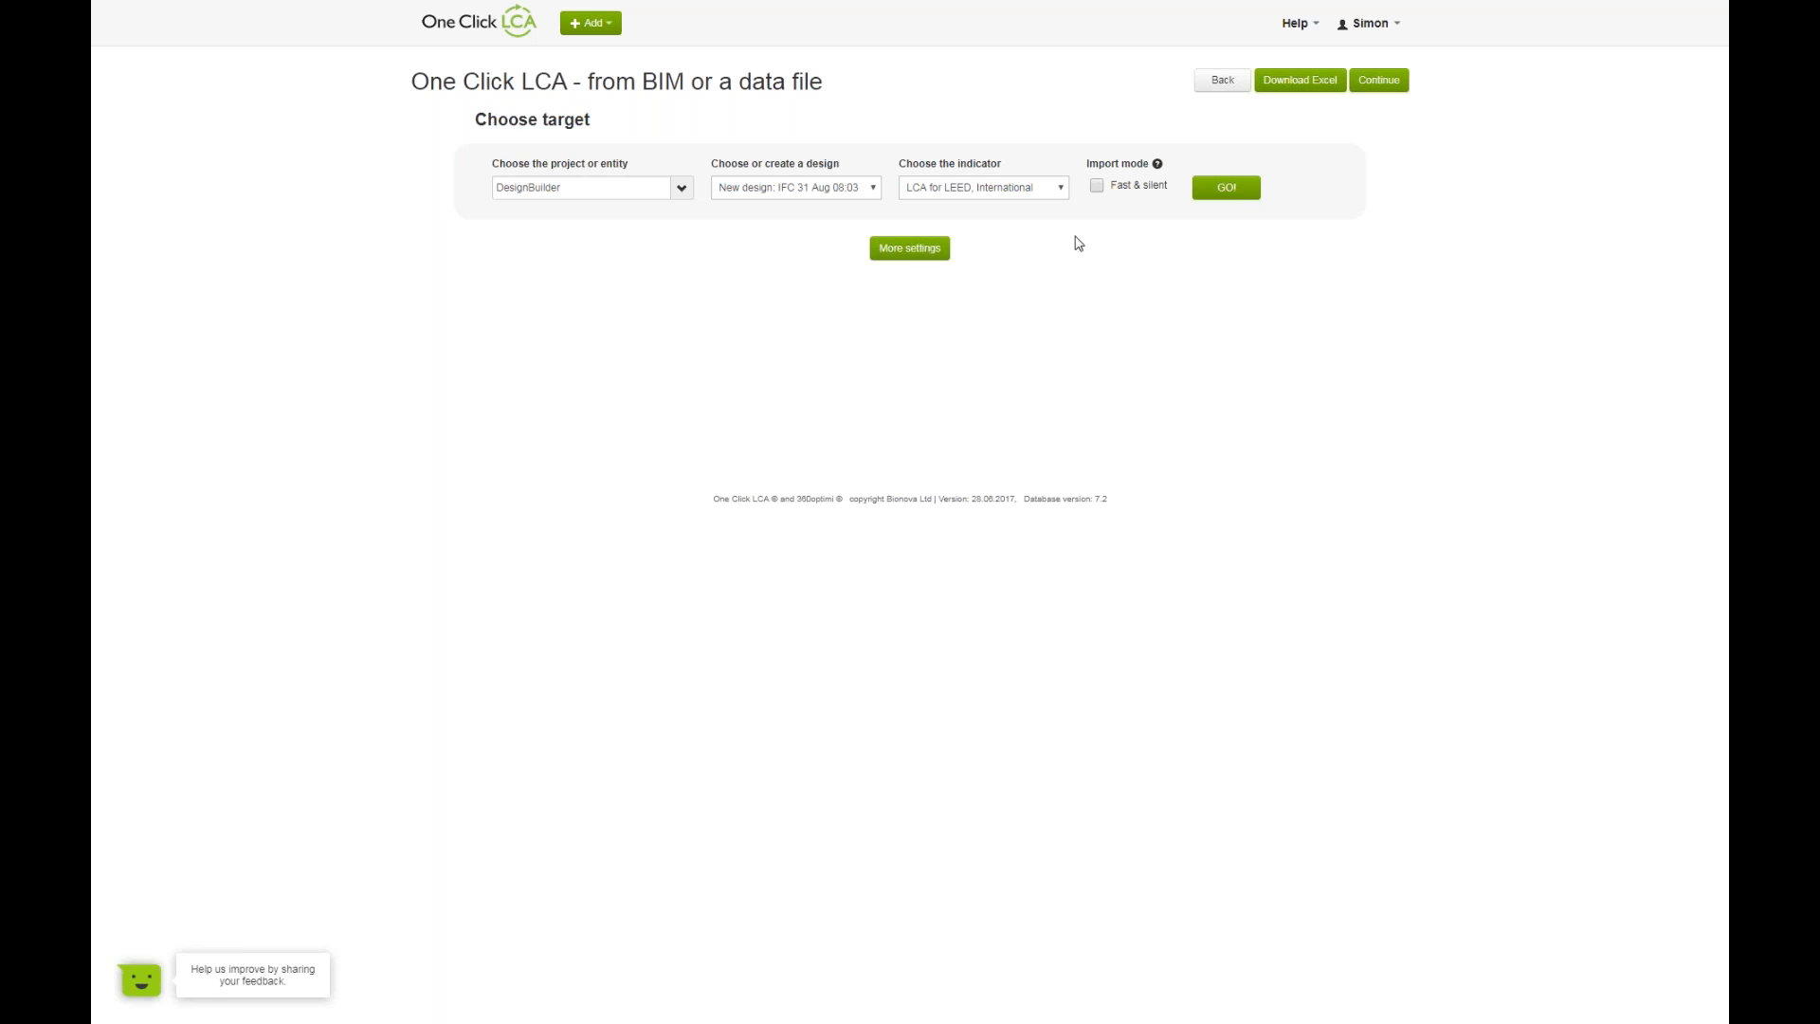
left_click(1044, 191)
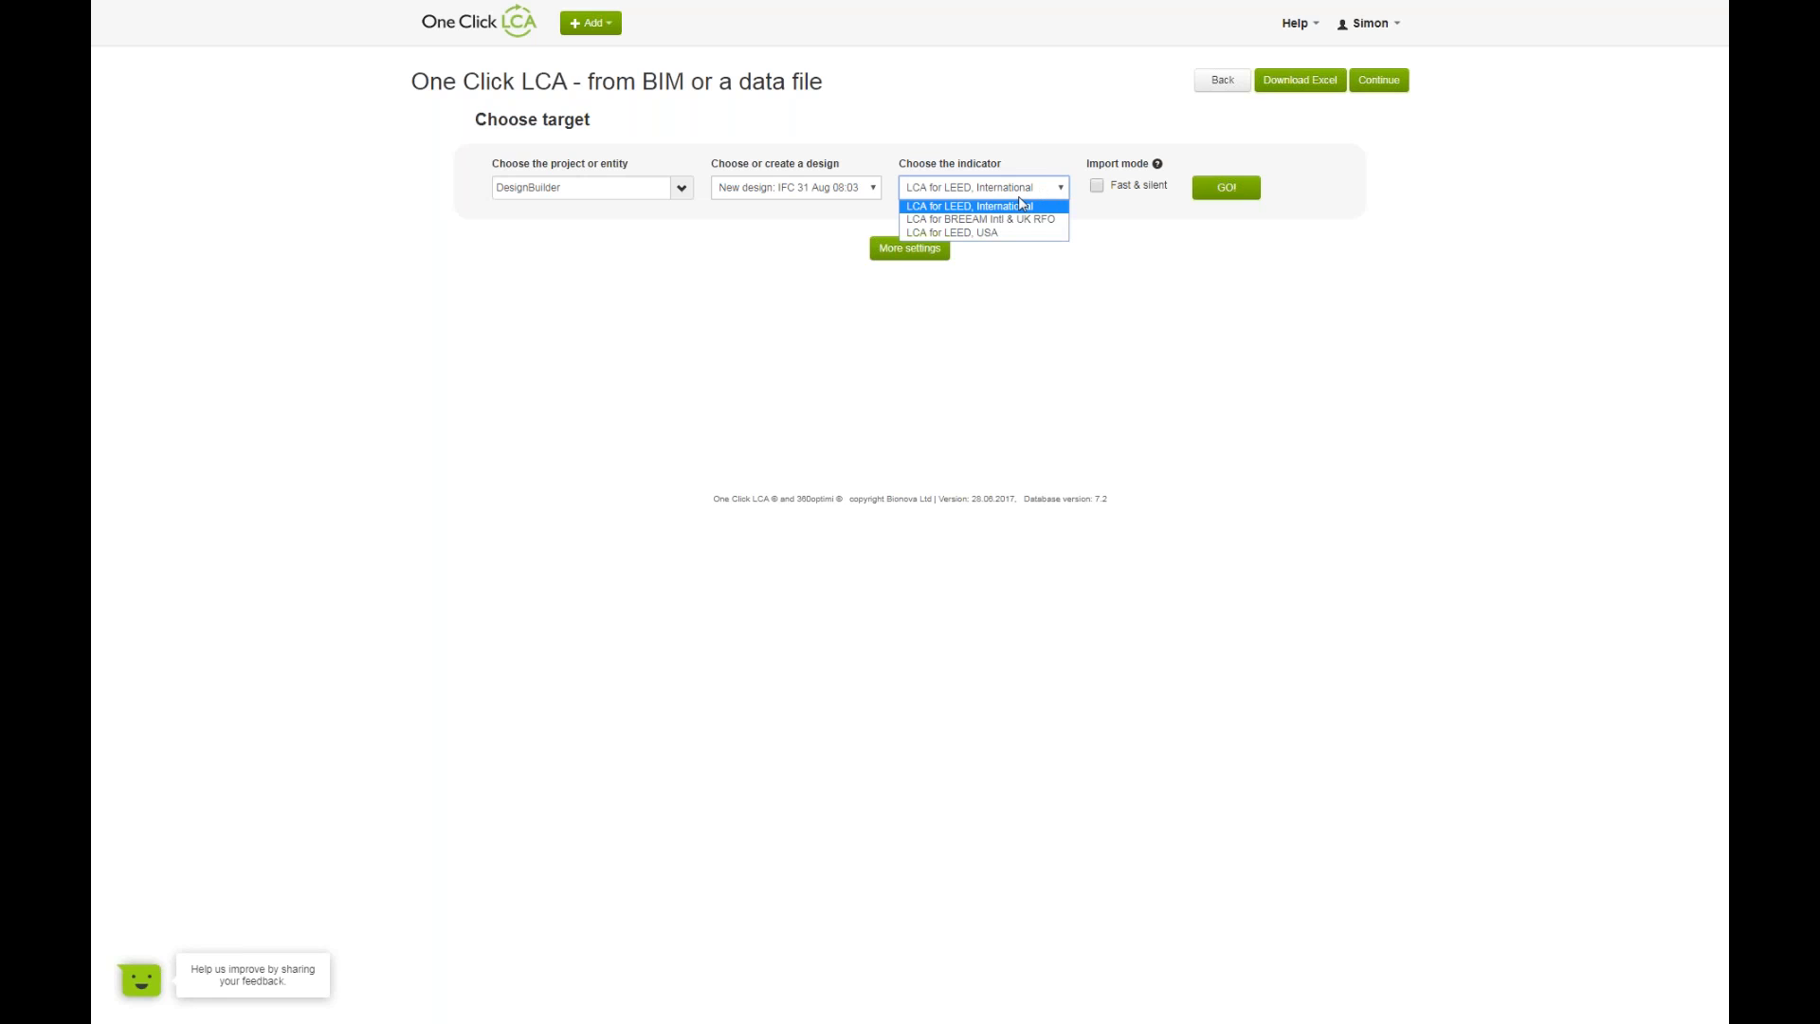
left_click(1074, 295)
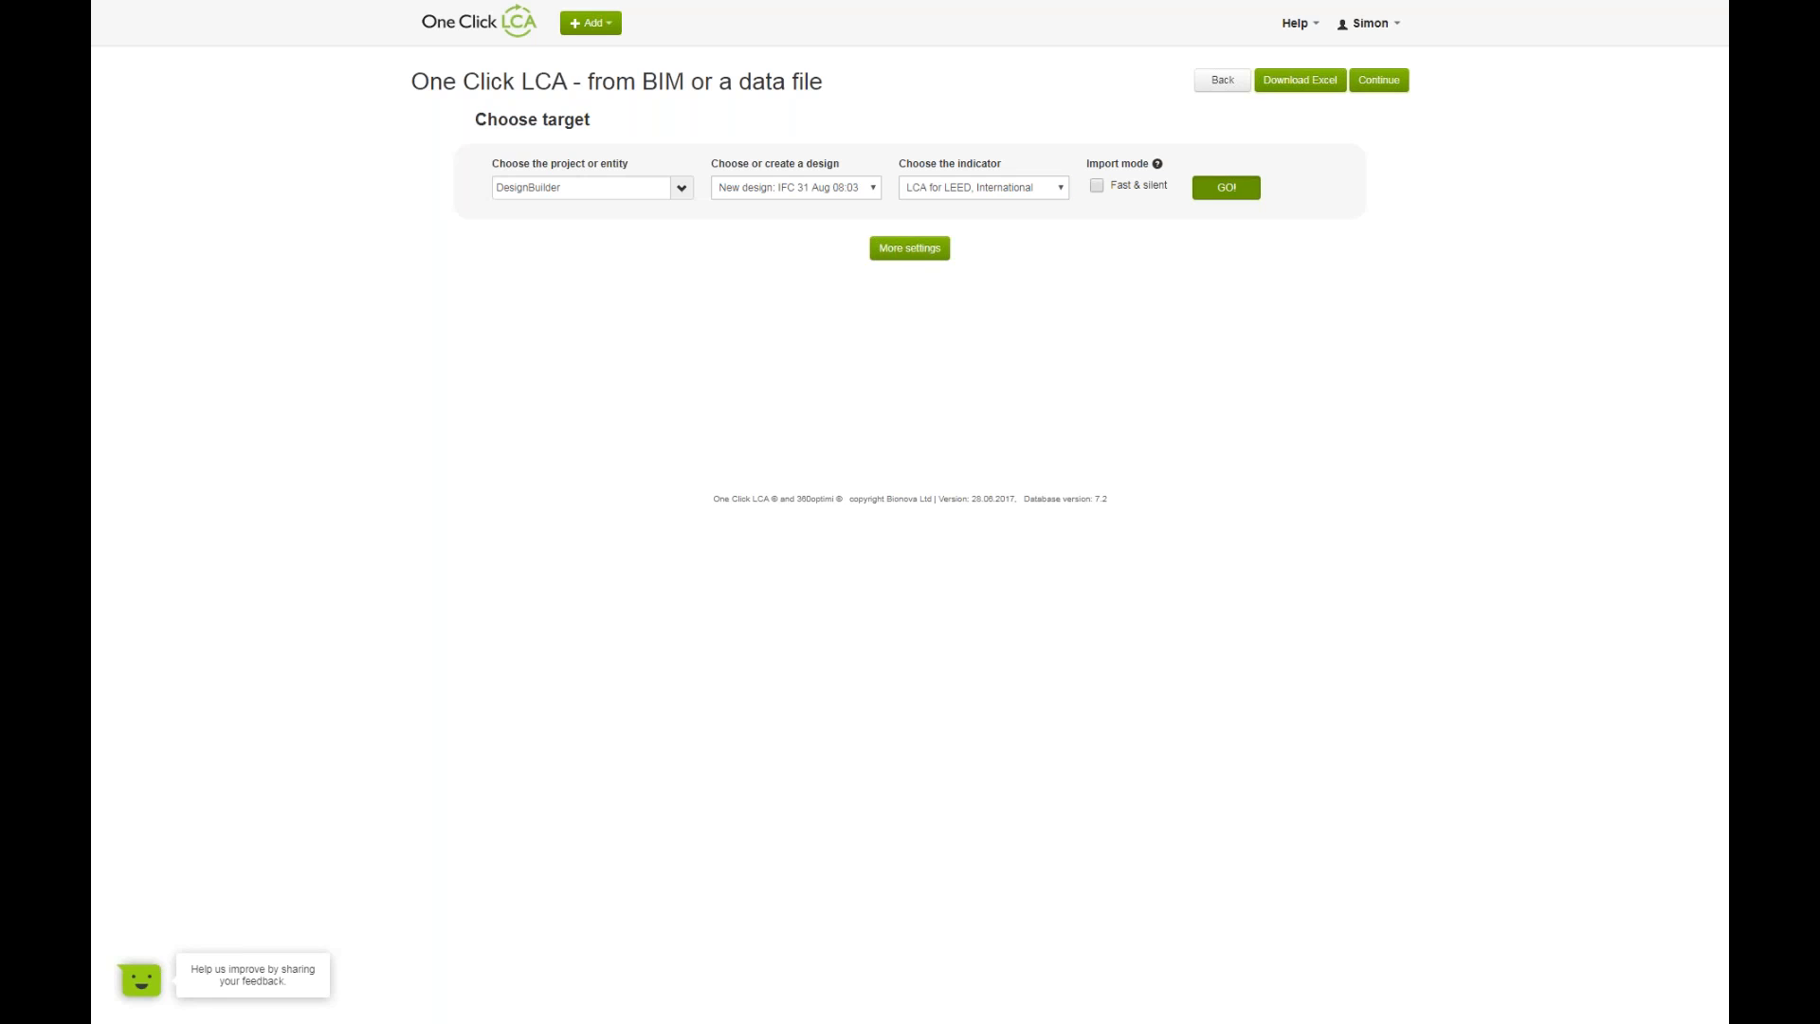
left_click(1227, 187)
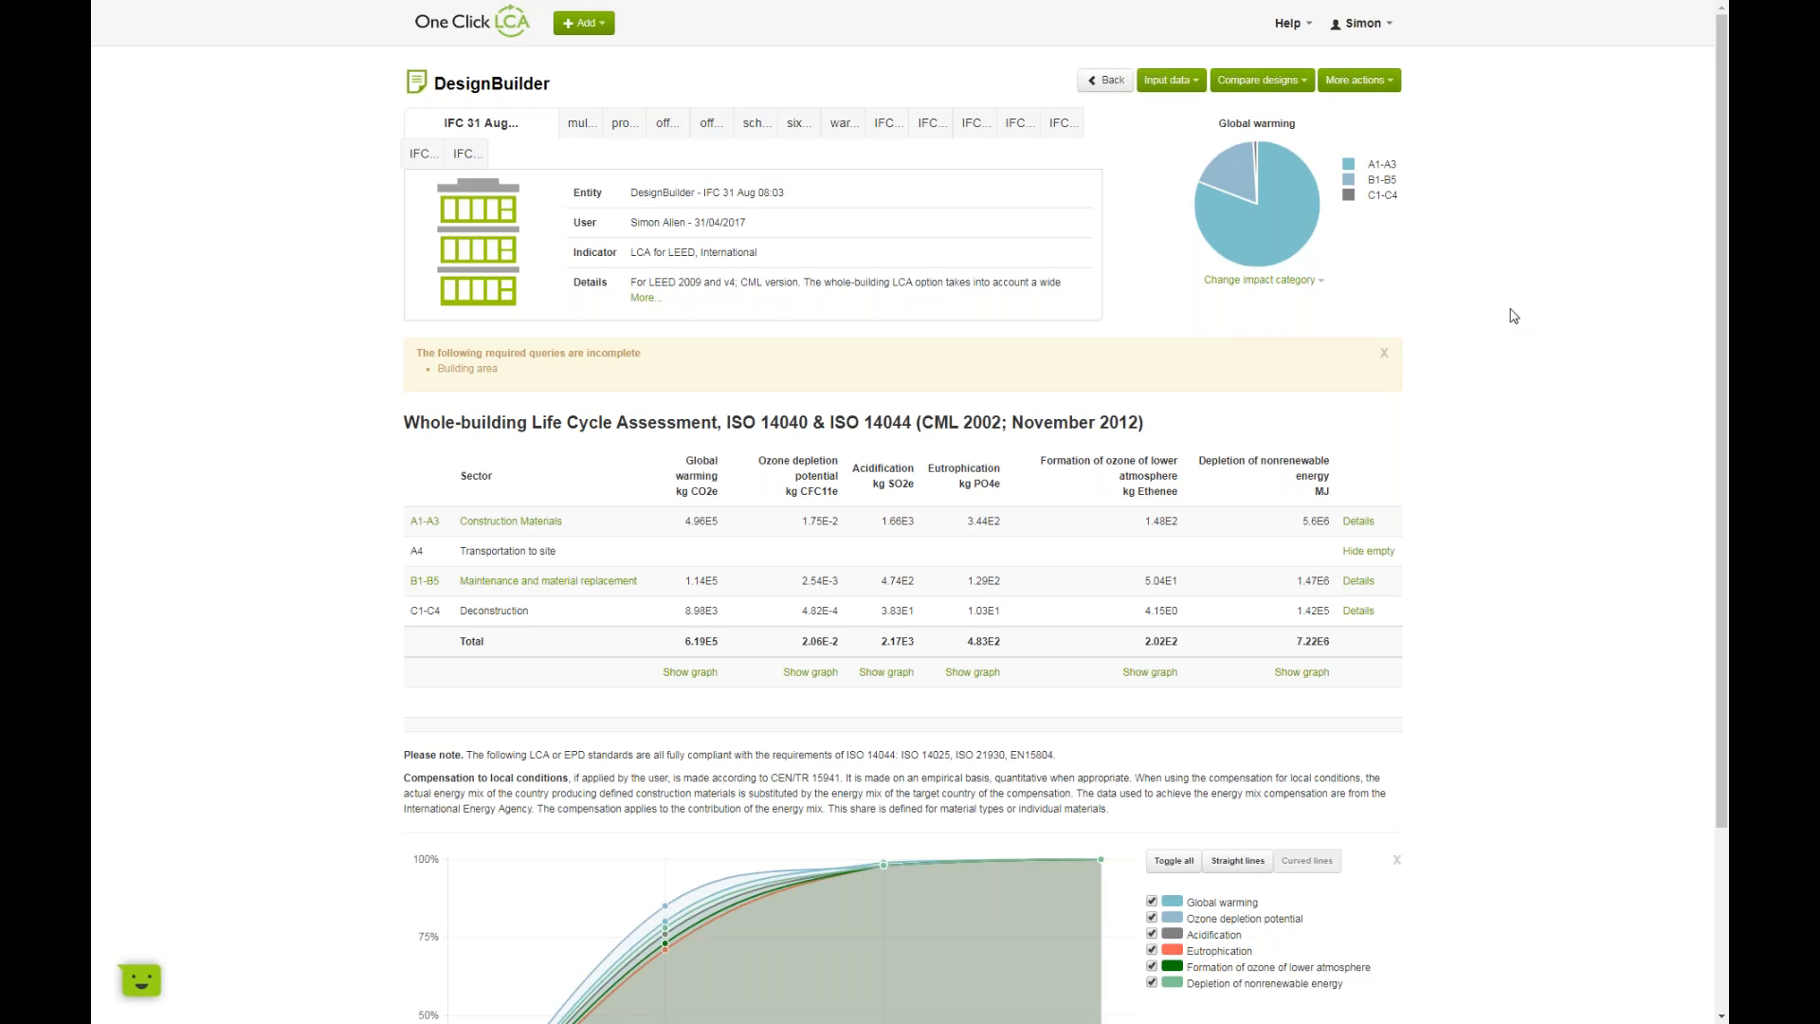
- Examine the whole-building life cycle results and chart the Acidification and Eutrophication impact categories, returning the chart to Global warming
left_click_drag(1722, 346, 1725, 393)
mouse_move(1216, 227)
mouse_move(1266, 172)
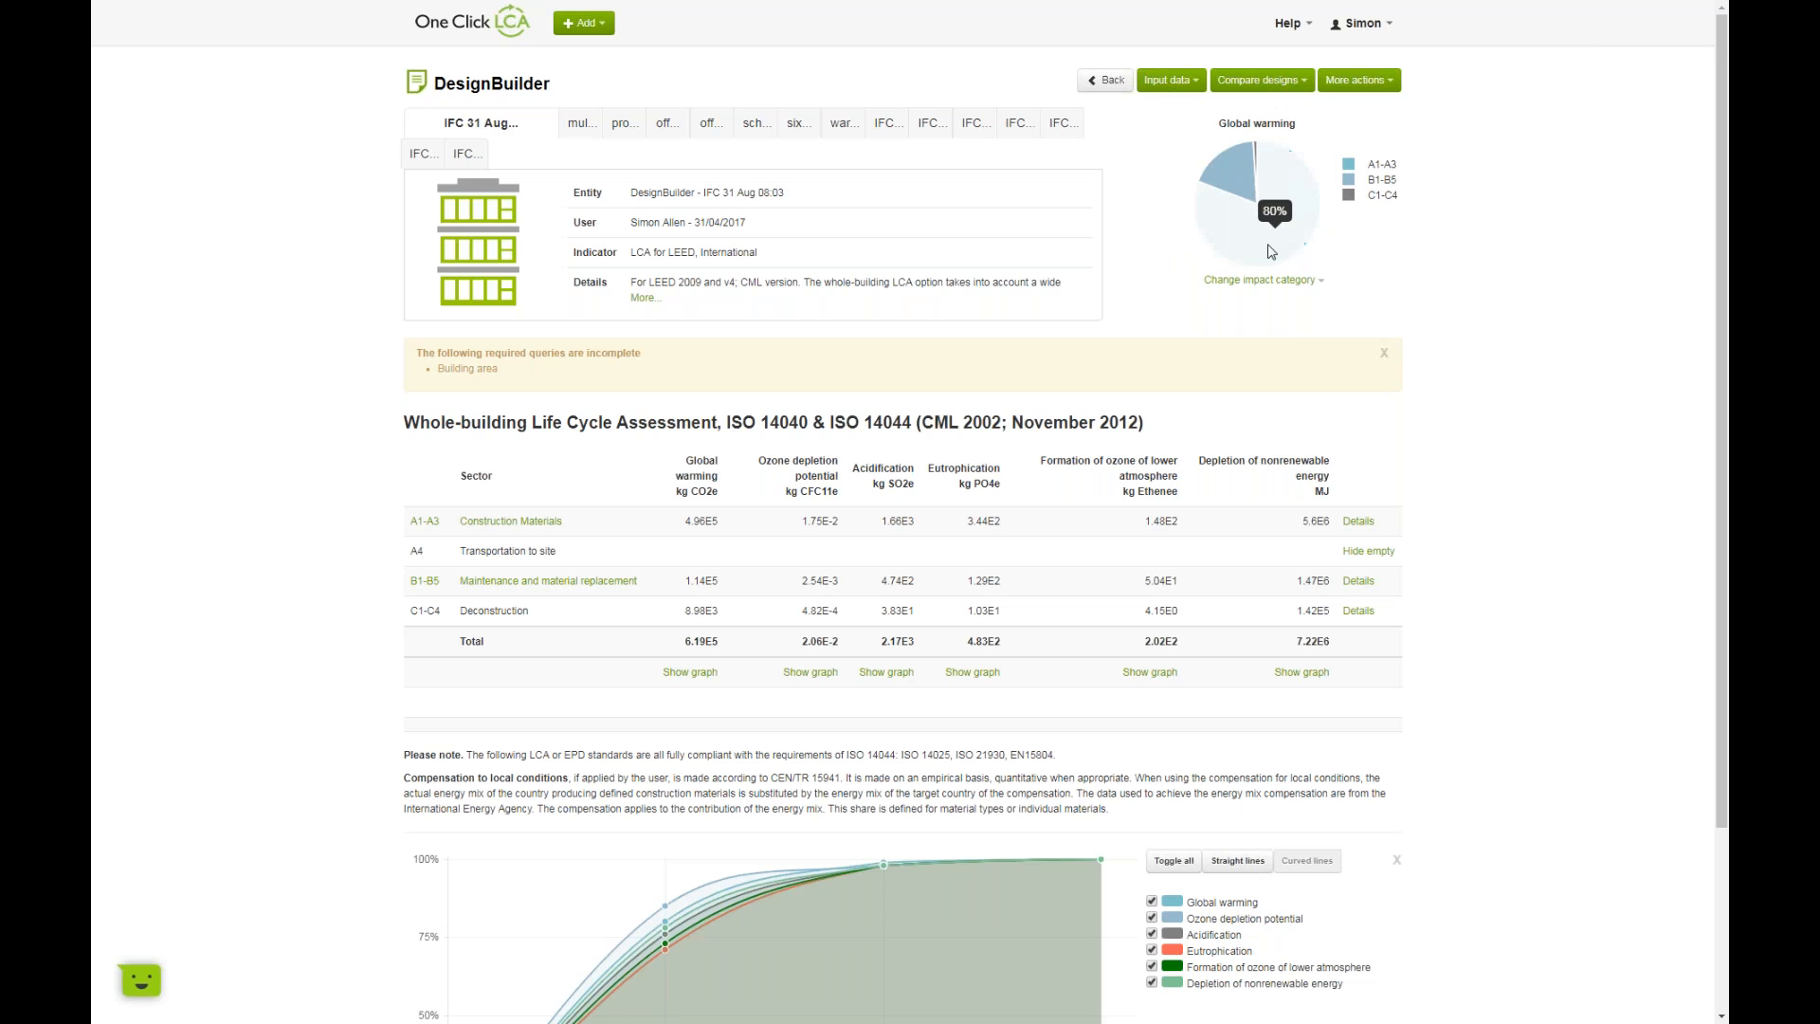
left_click(1265, 282)
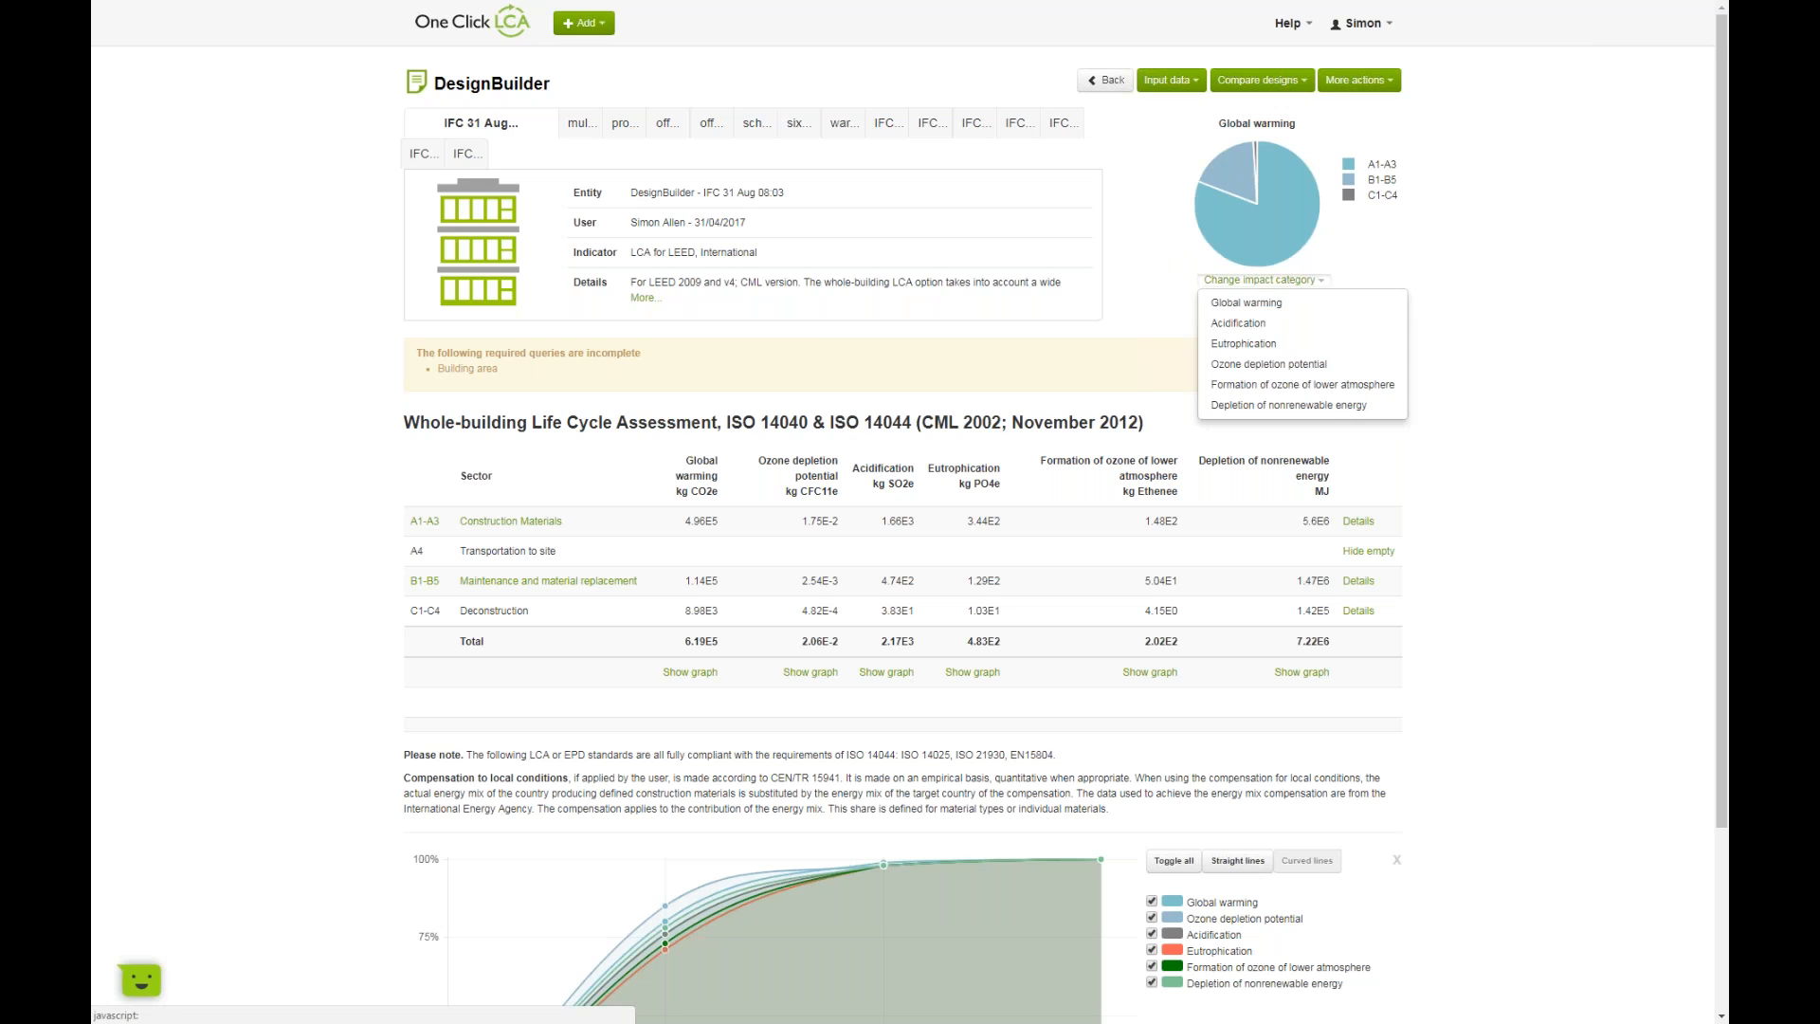
left_click(1245, 323)
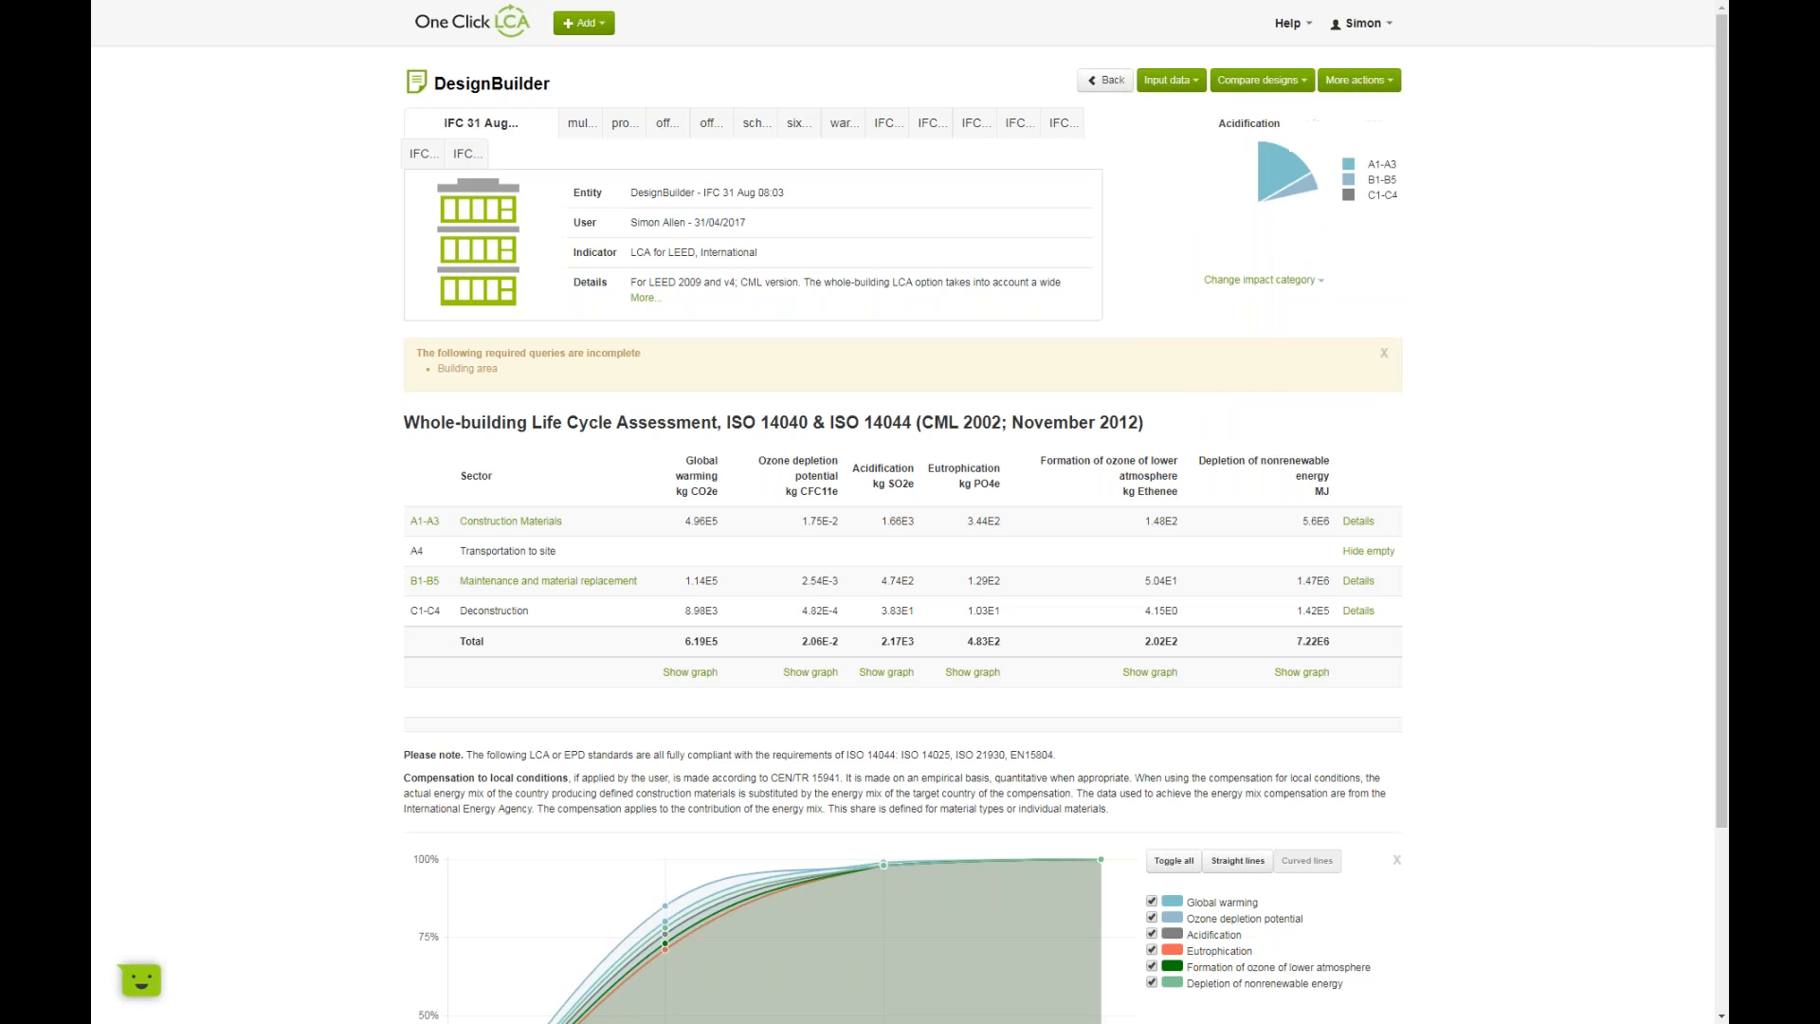
left_click(1253, 282)
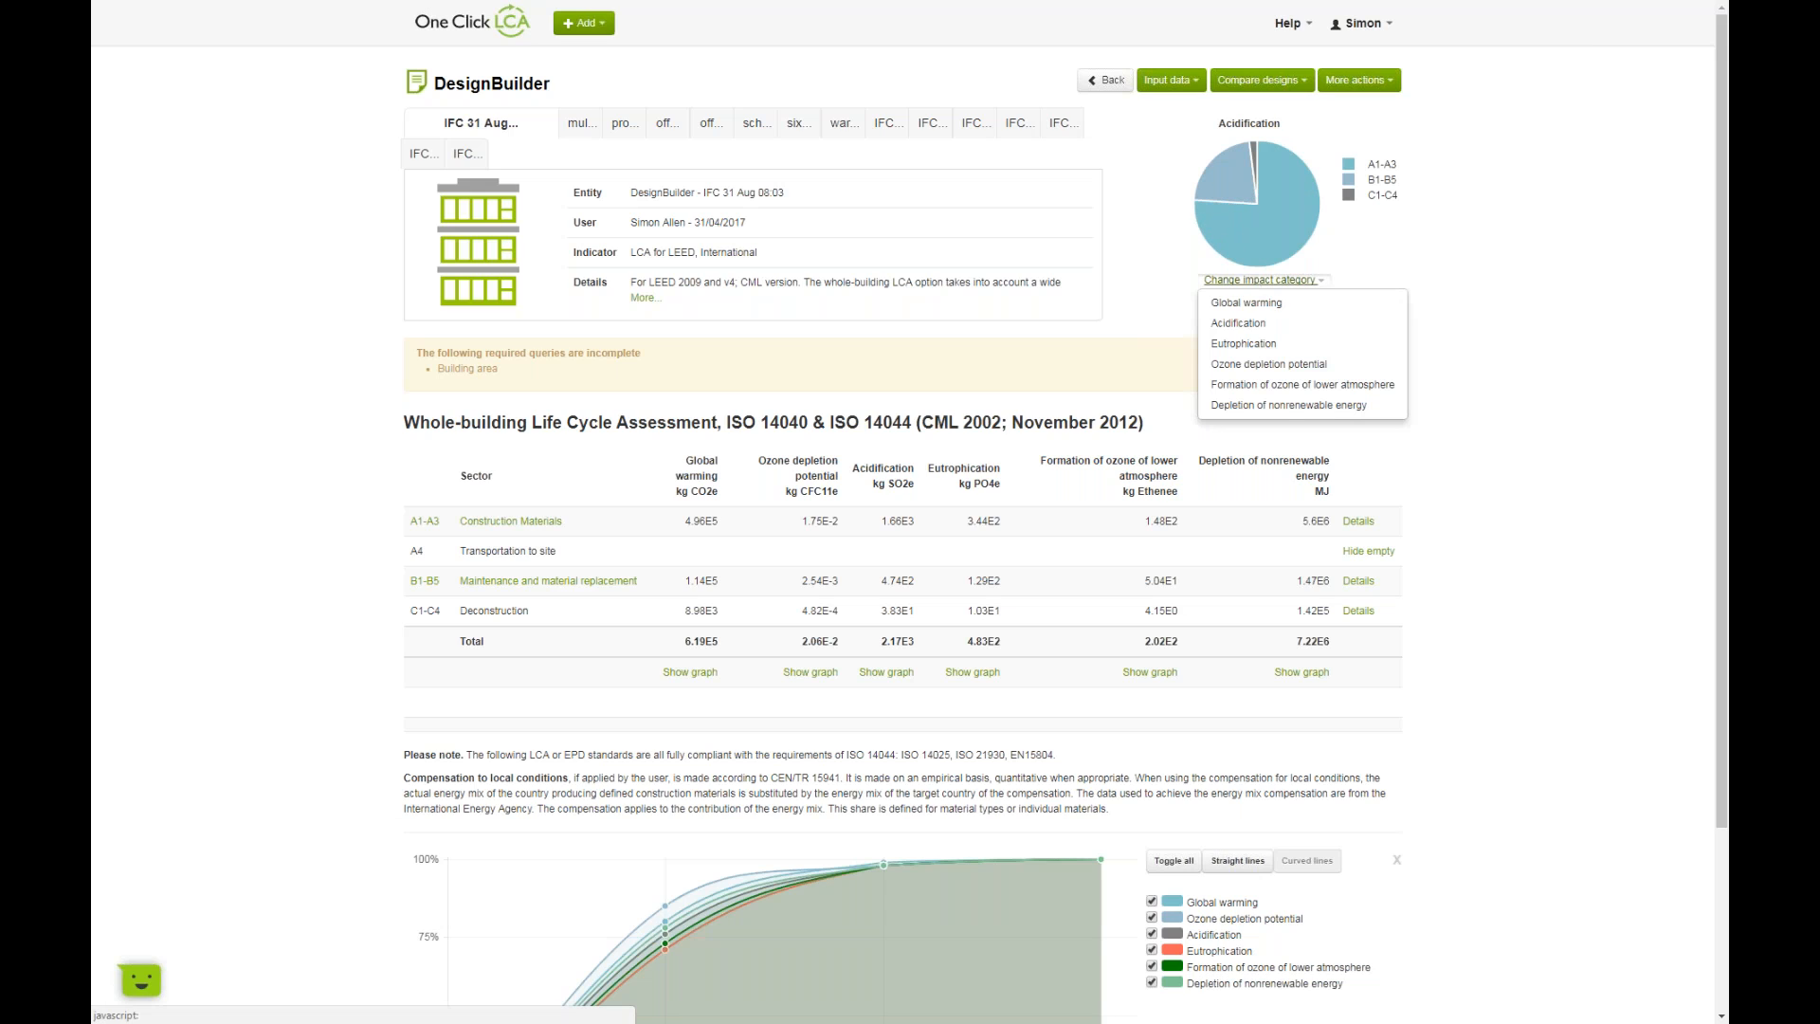
left_click(1245, 349)
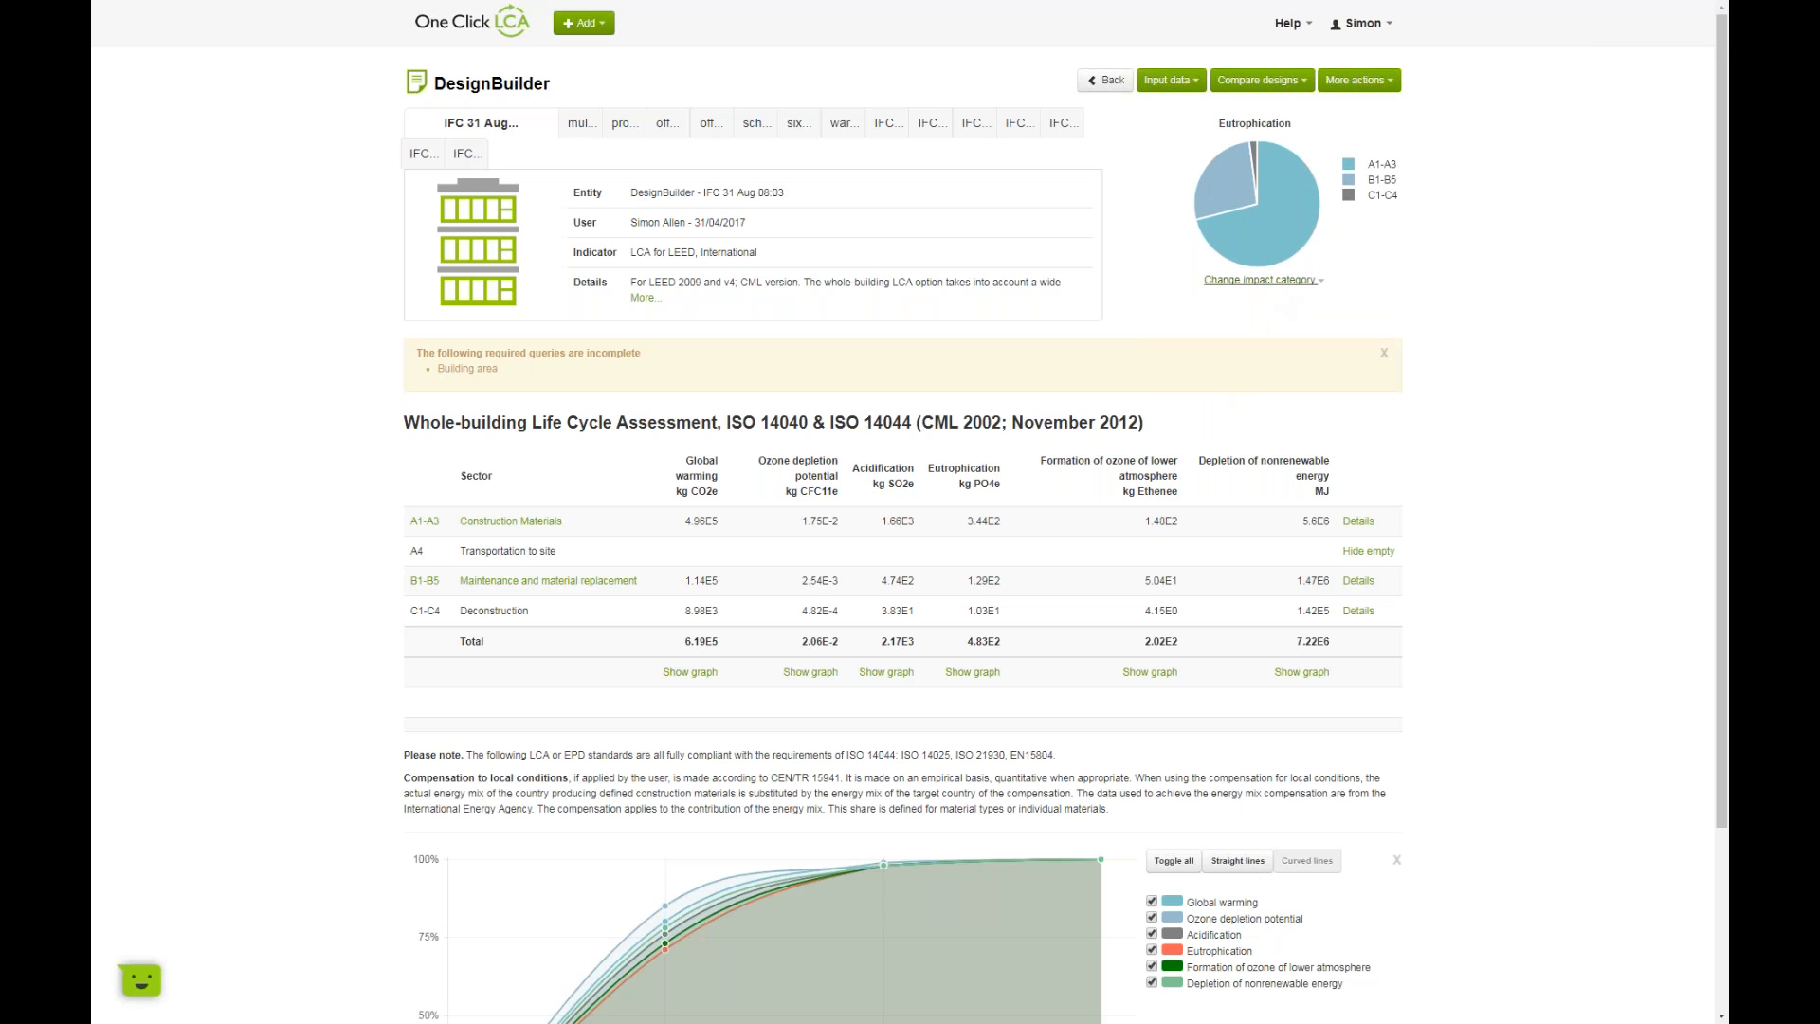
left_click(1261, 280)
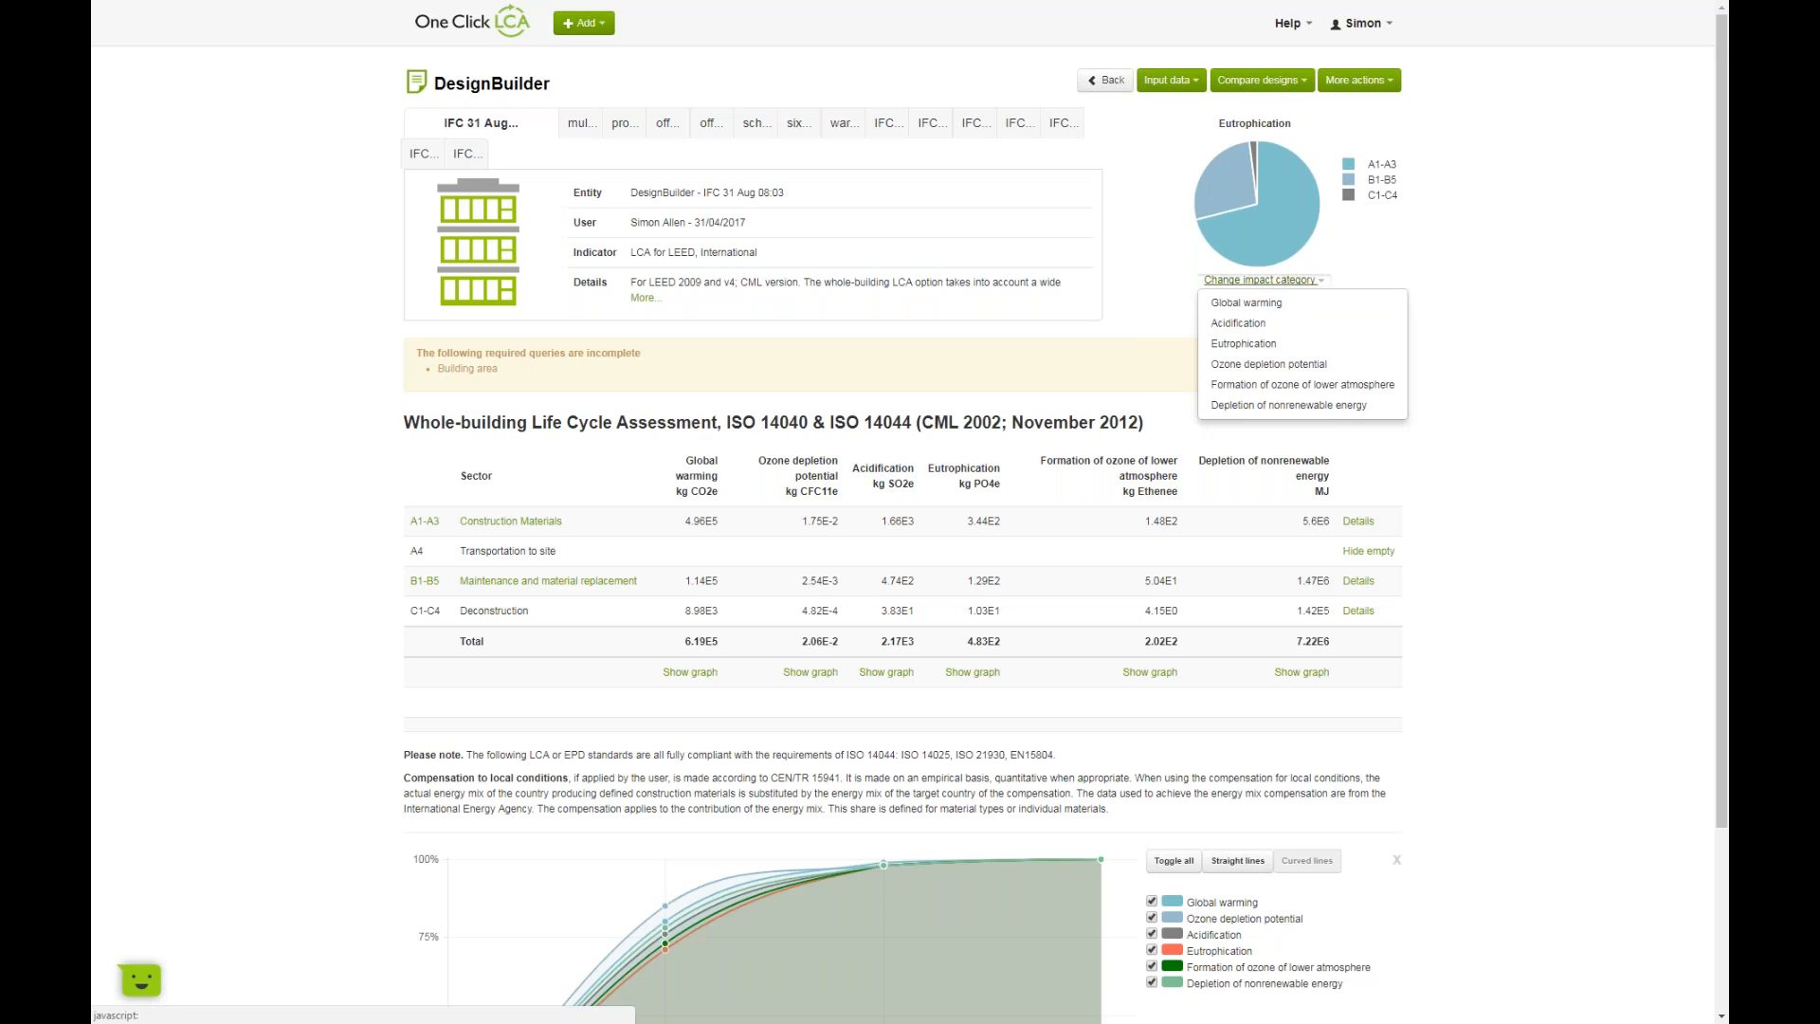
left_click(1270, 303)
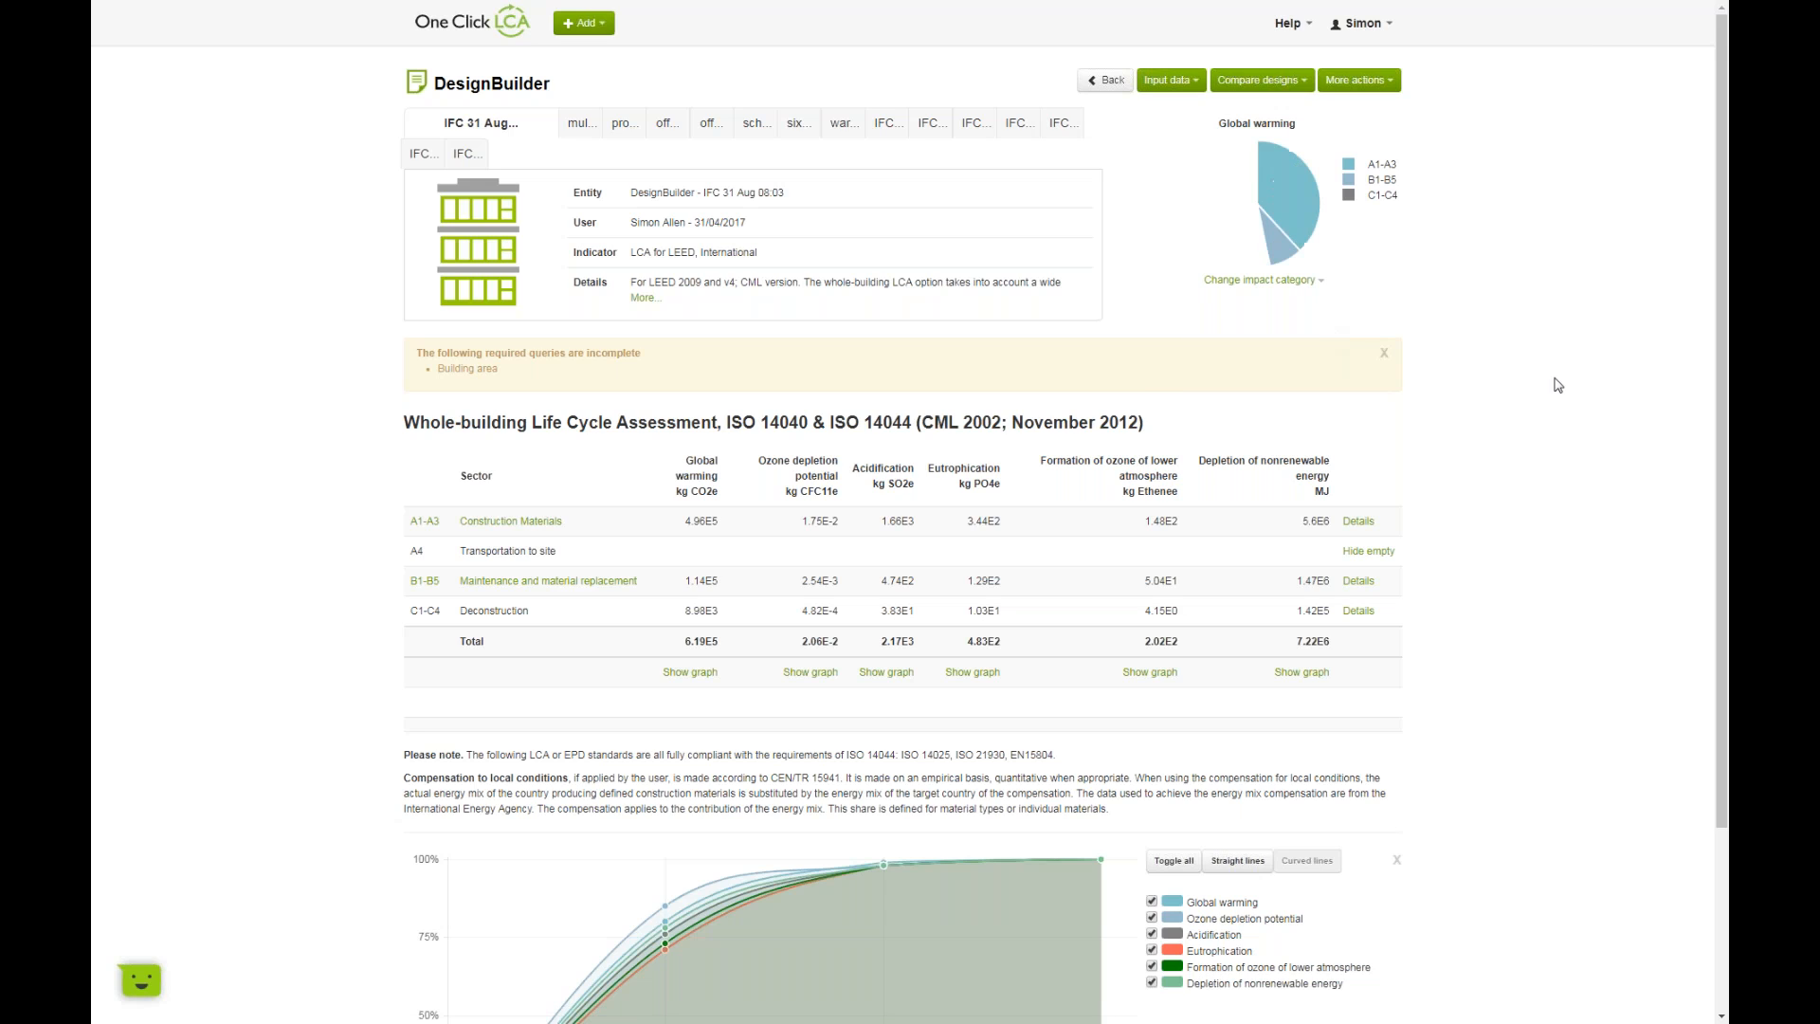